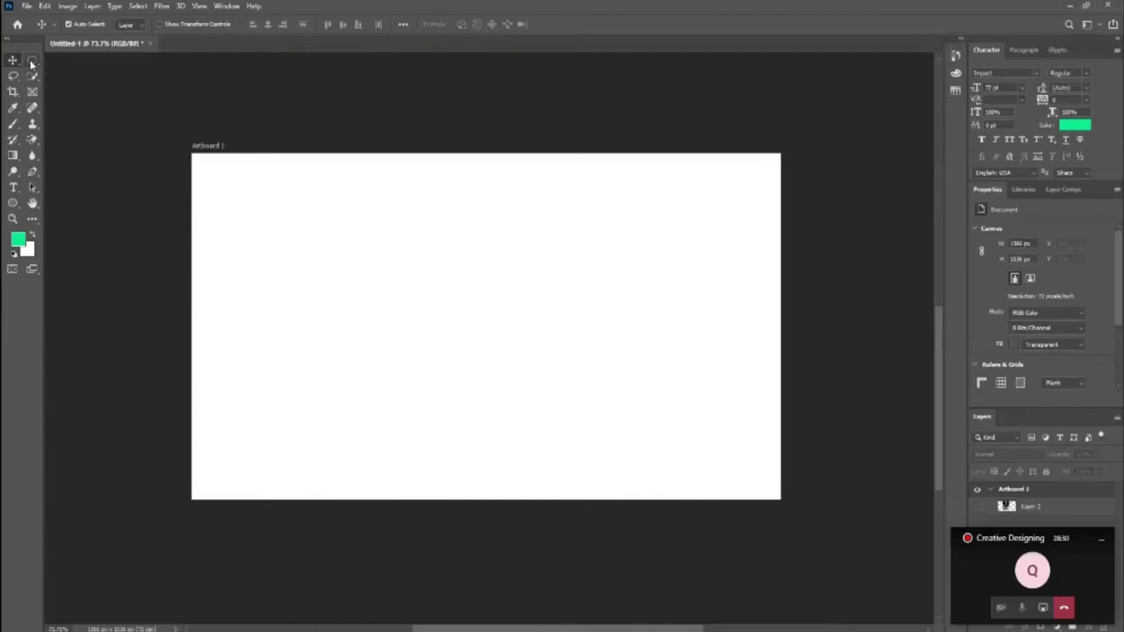
Choose the Elliptical Marquee Tool, ready to draw on the blank Artboard 1.
left_click(32, 63)
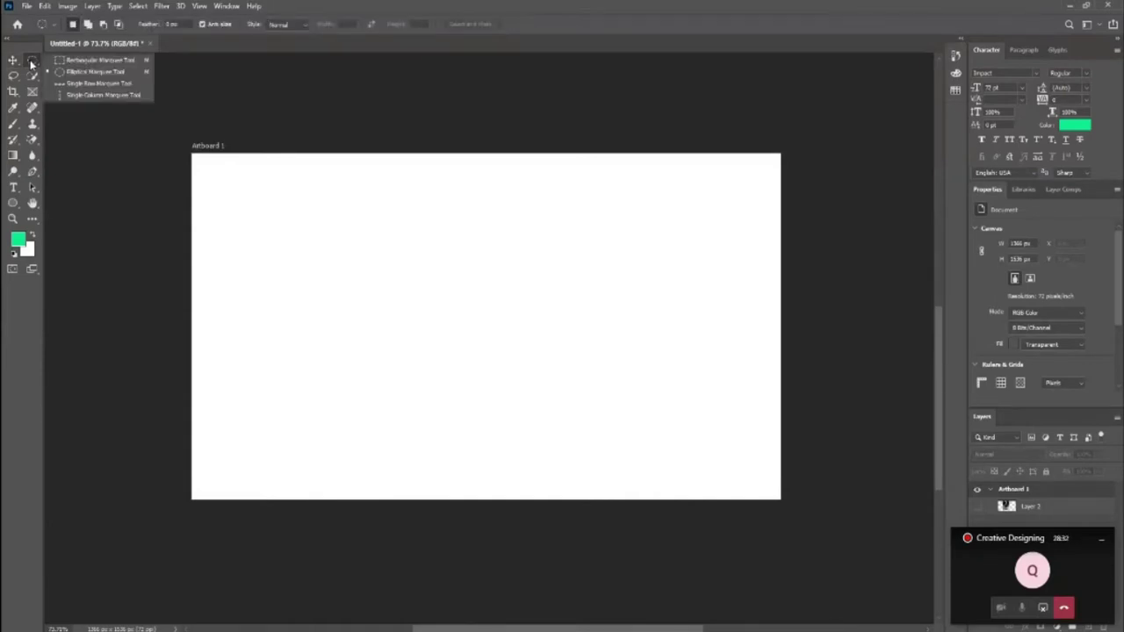
left_click(31, 63)
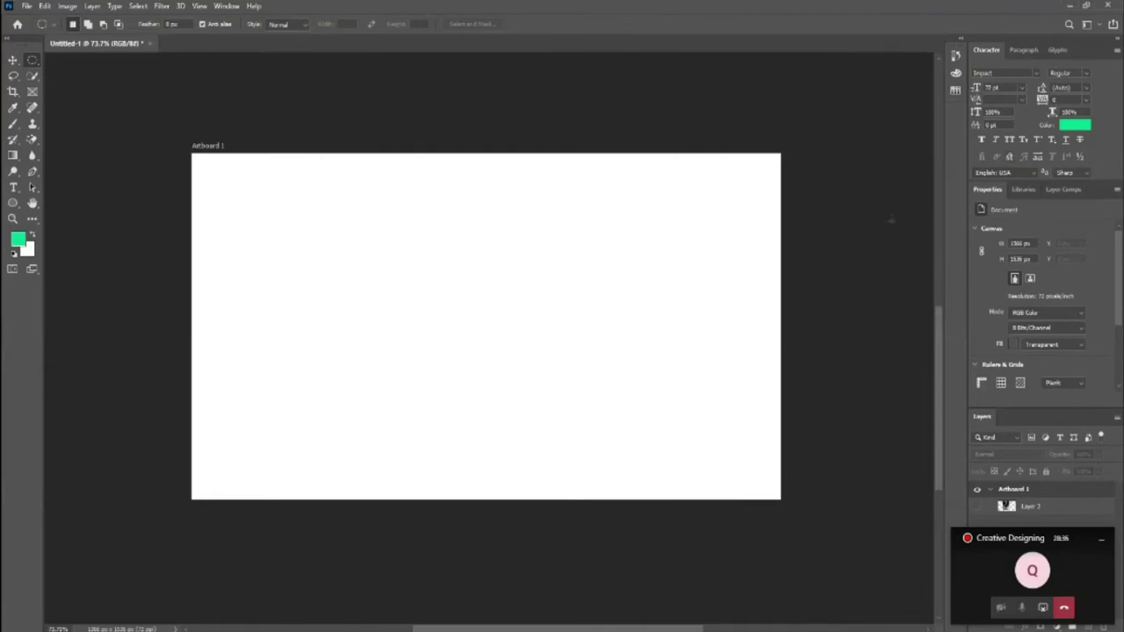
left_click_drag(1034, 537, 818, 592)
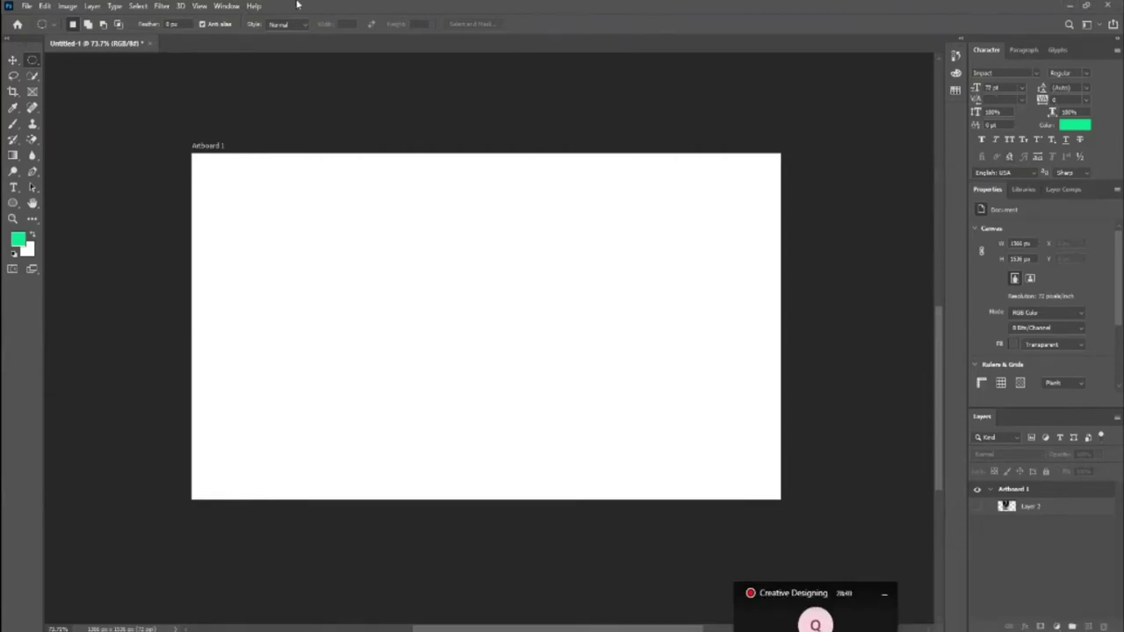
left_click(230, 9)
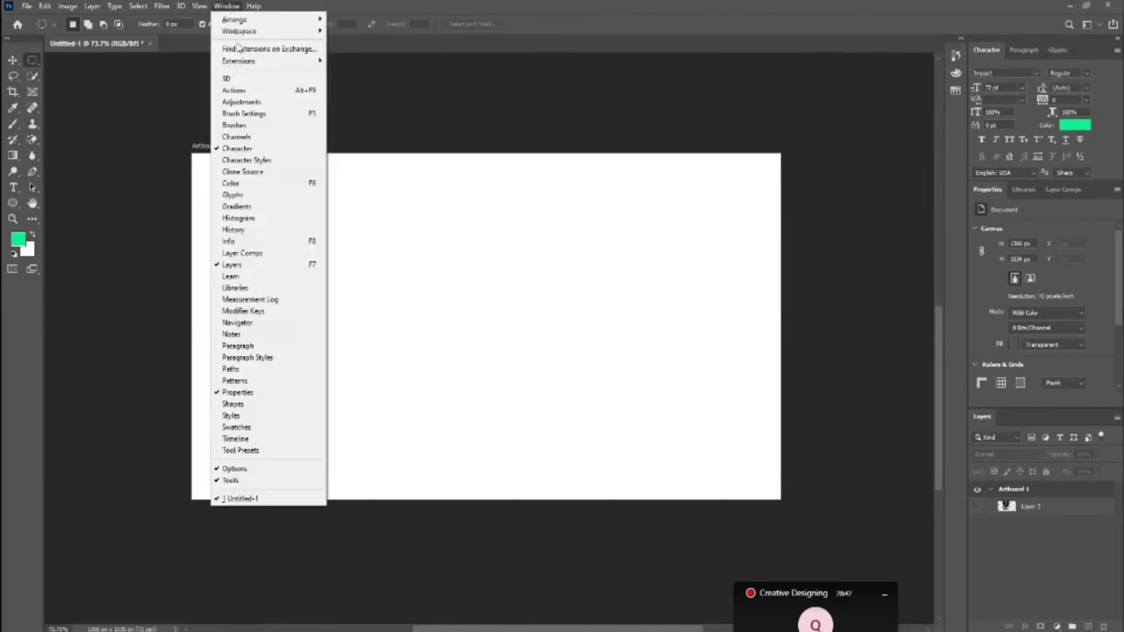
mouse_move(239, 31)
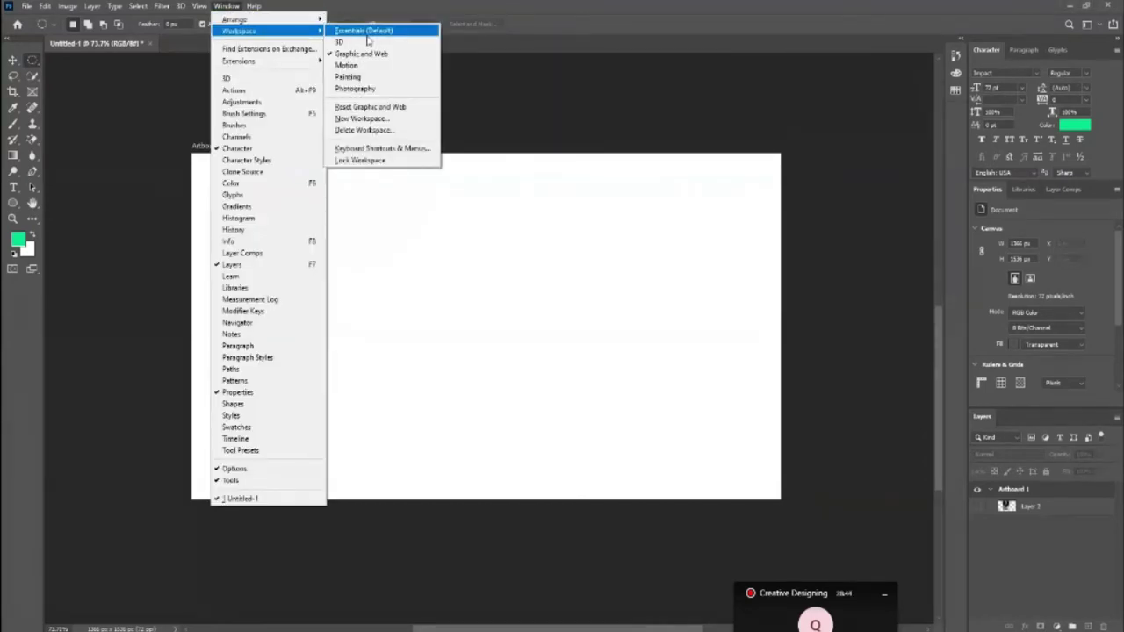
left_click(379, 31)
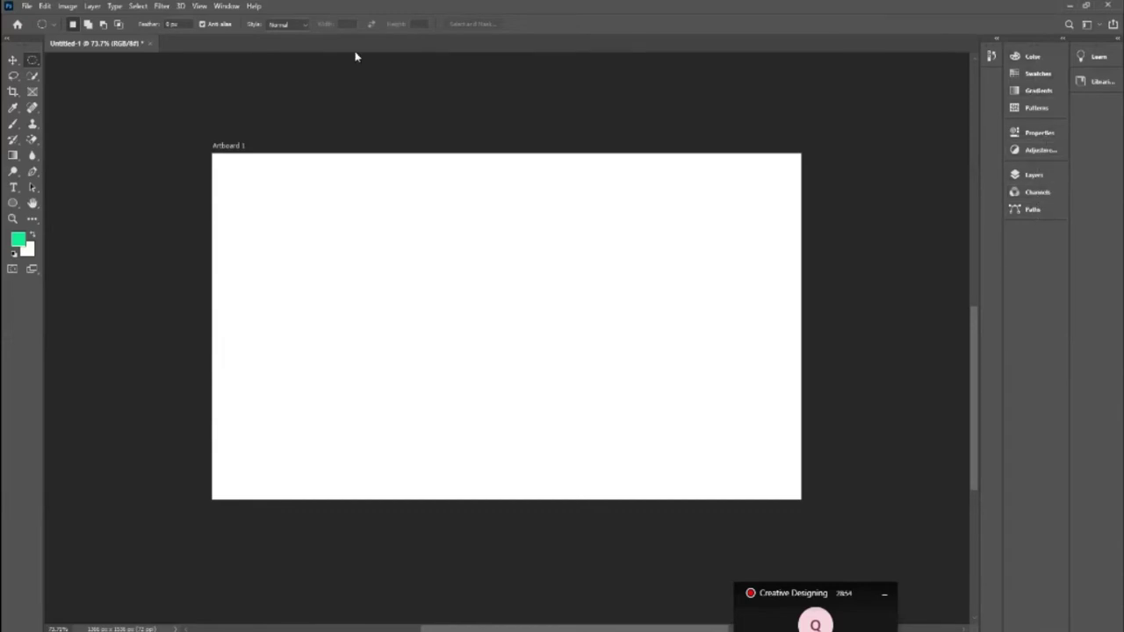
left_click(226, 7)
mouse_move(255, 30)
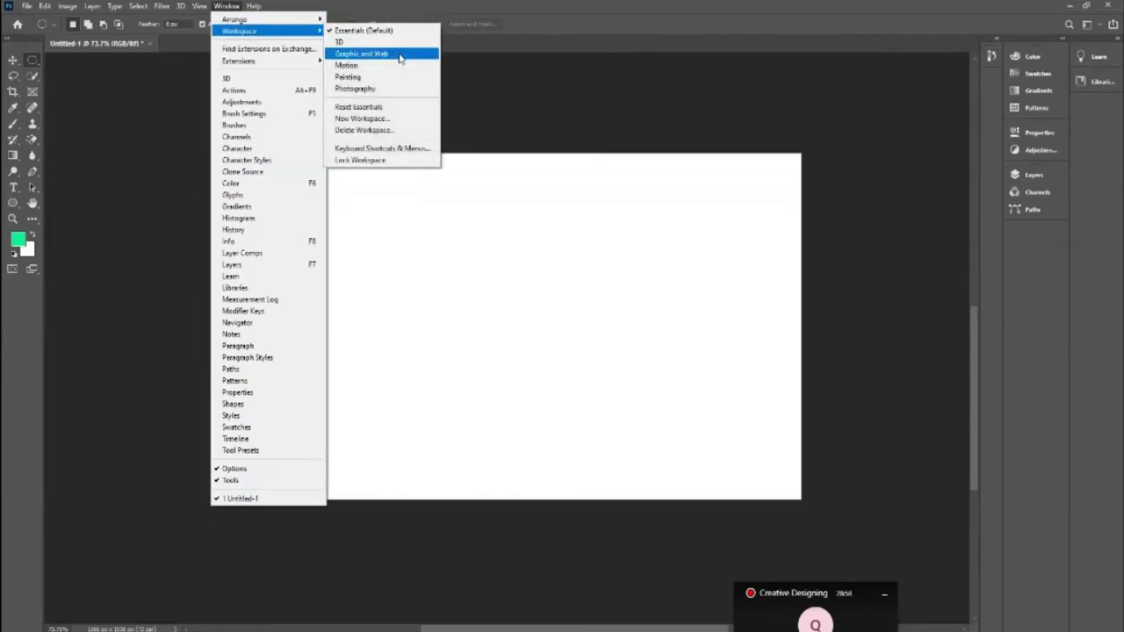
left_click(399, 54)
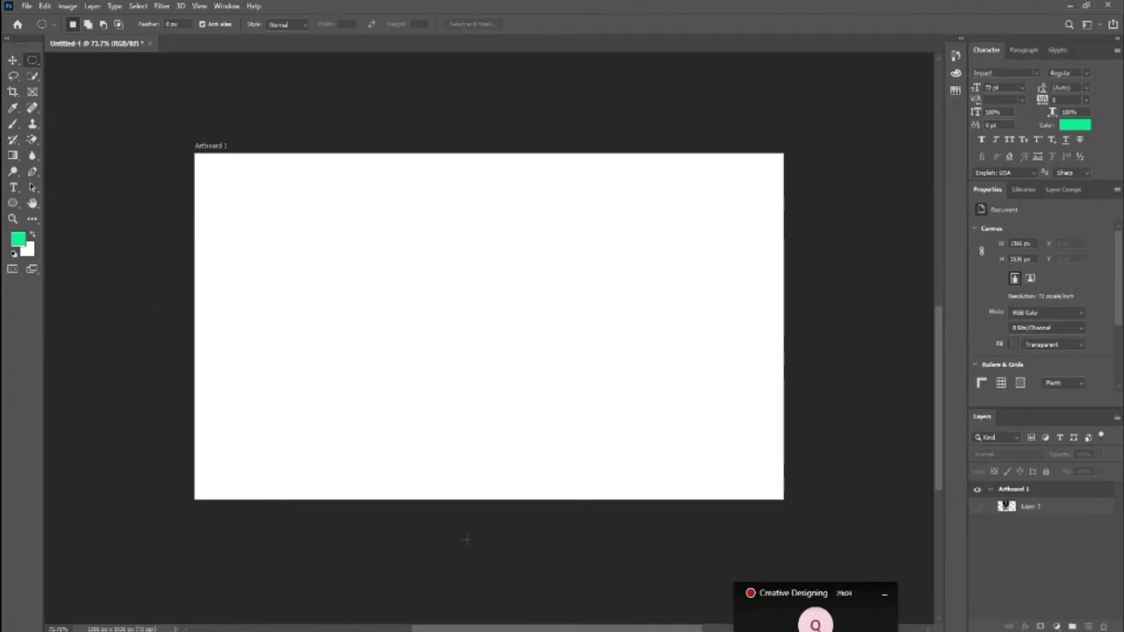
Switch Photoshop to the Move tool, then bring up the Chrome browser's New Tab page.
right_click(32, 60)
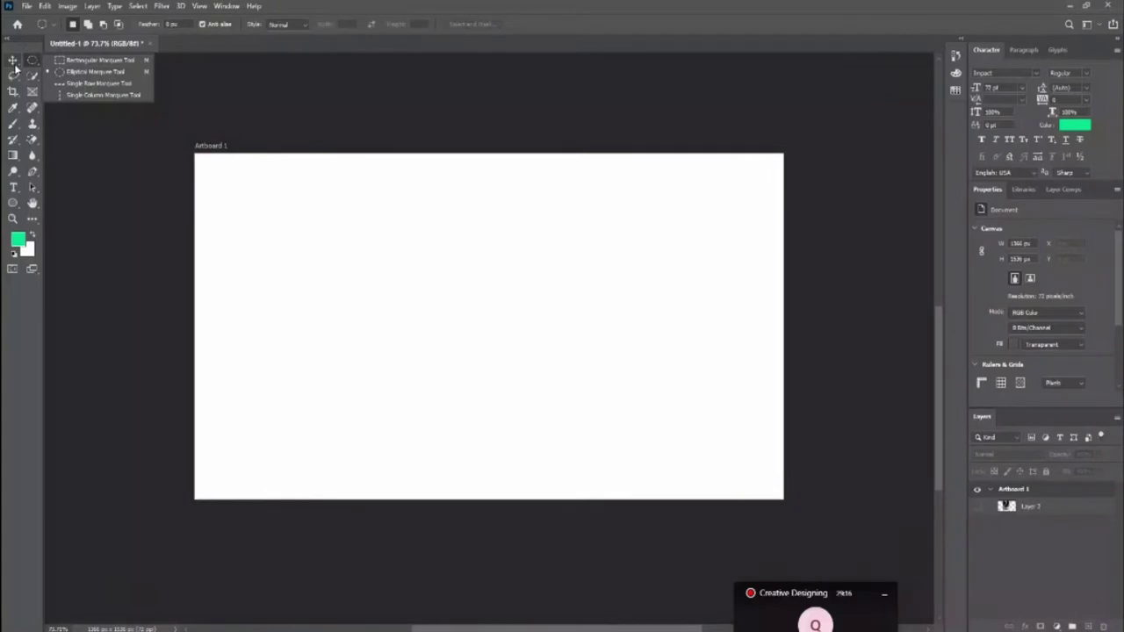
left_click(13, 61)
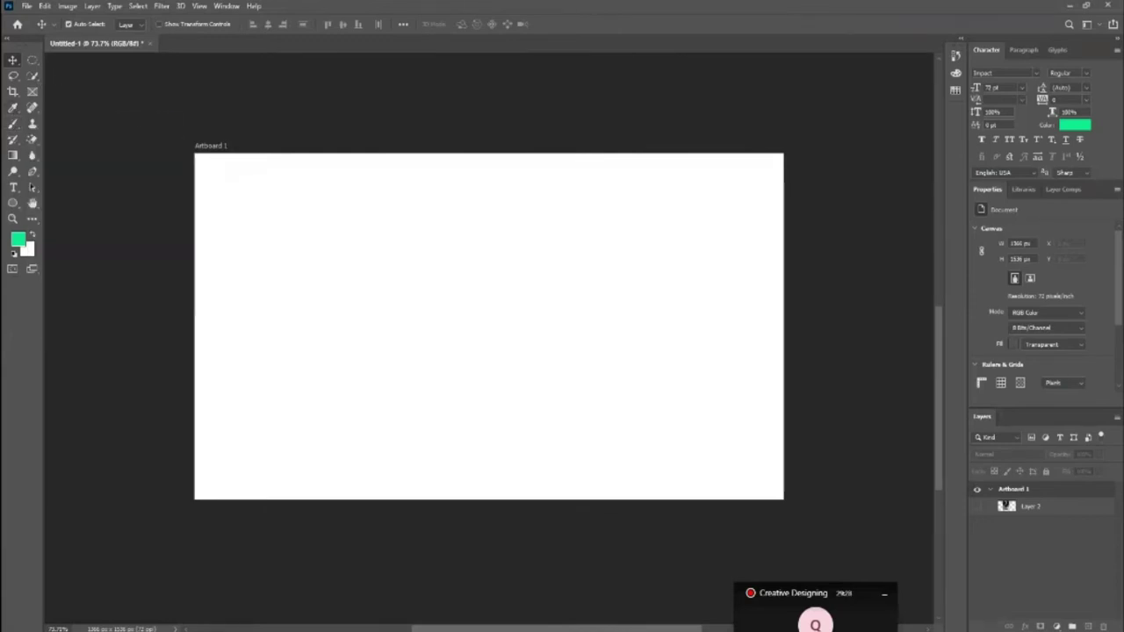
left_click(500, 606)
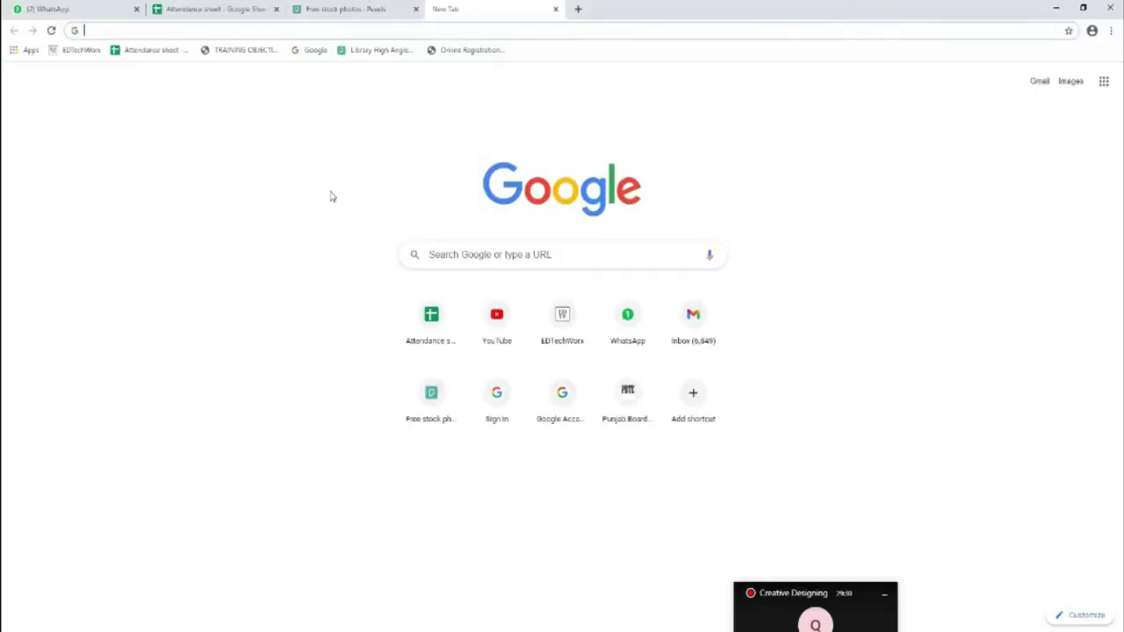
Copy the Pexels photo of the woman in white and paste it into Photoshop as Layer 3.
left_click(331, 7)
scroll(376, 90, "down", 5)
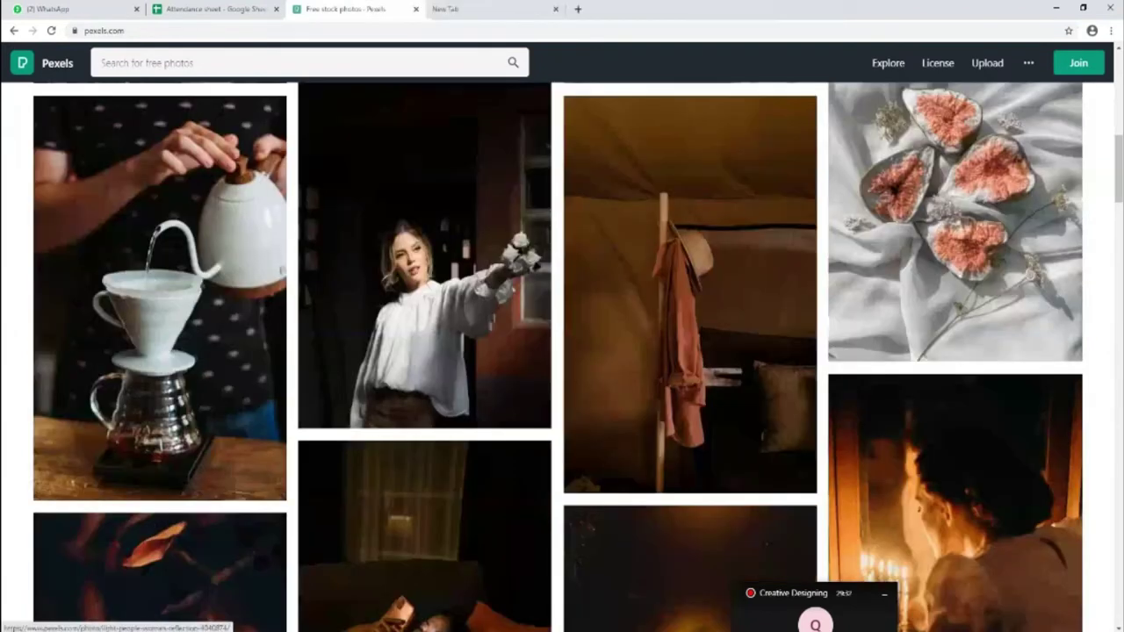
right_click(404, 232)
left_click(446, 370)
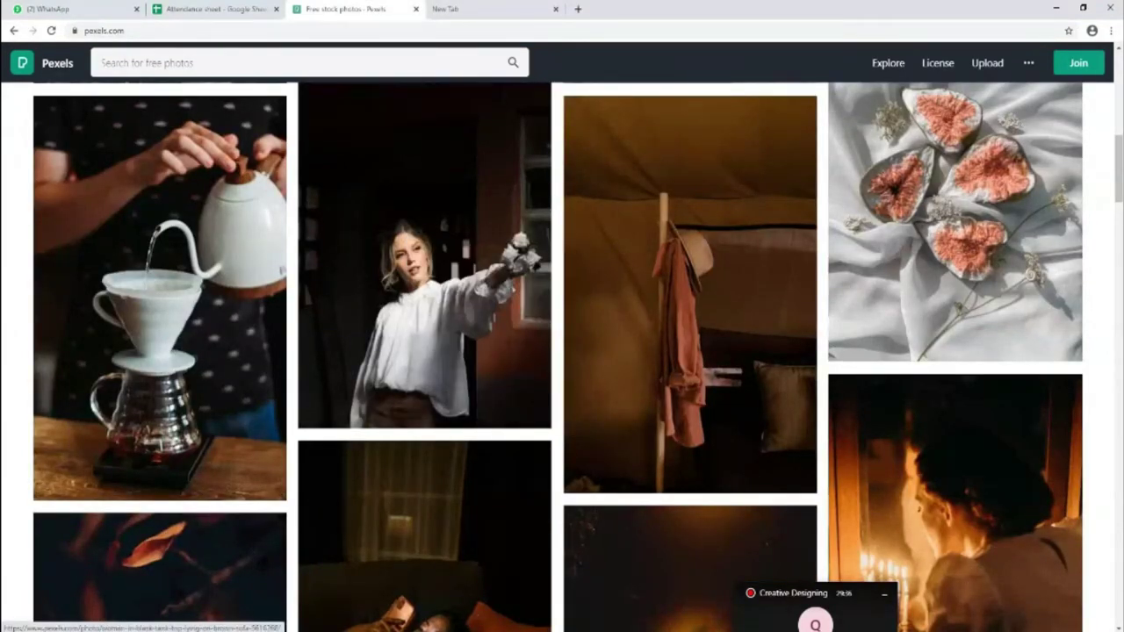
key("alt+Tab")
key("ctrl+v")
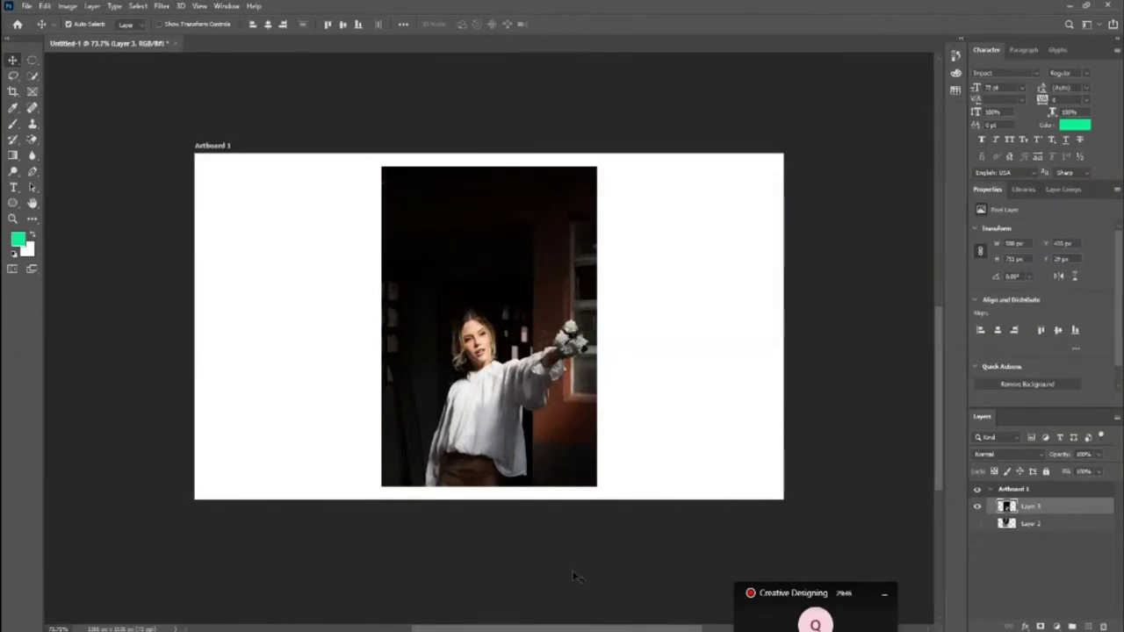
Draw a rectangular marquee selection around the woman in the pasted photo.
left_click(32, 60)
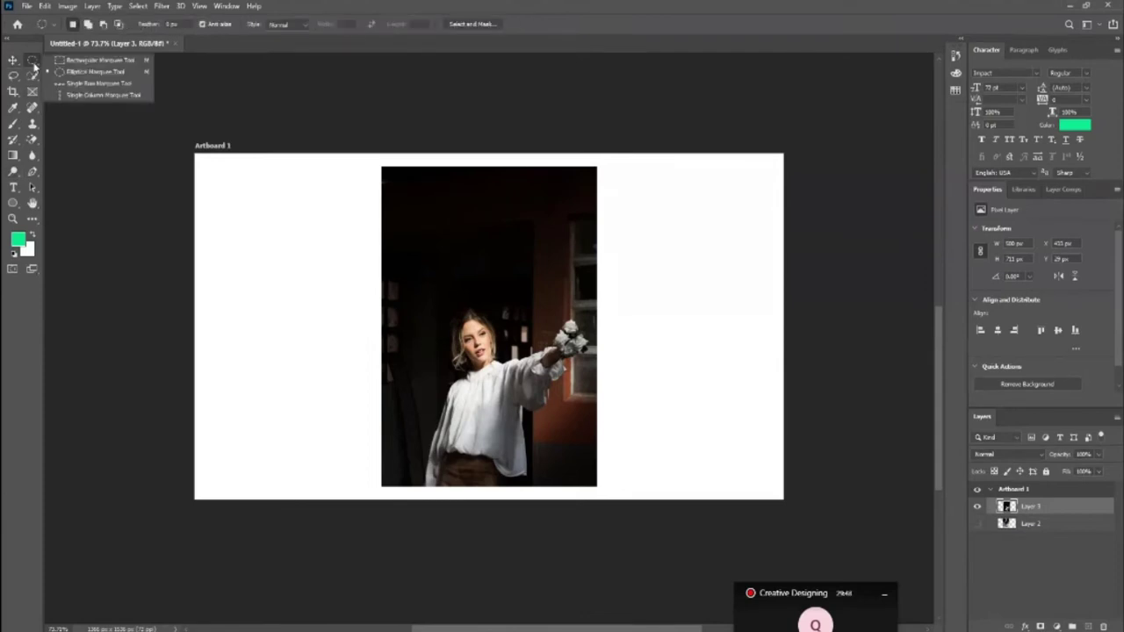
left_click(95, 60)
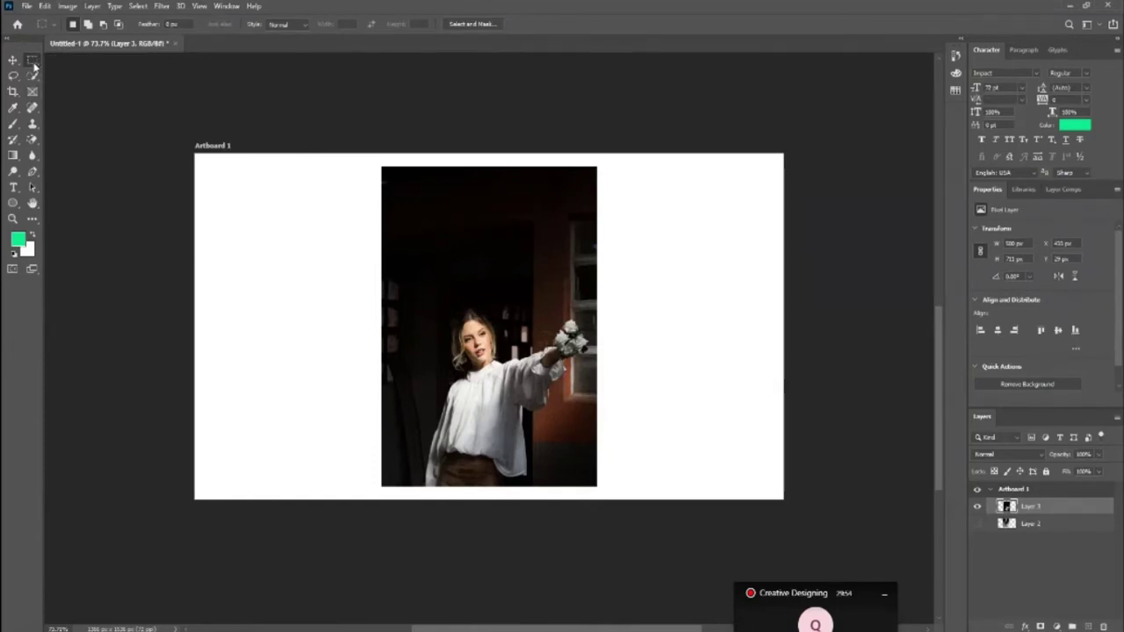
left_click_drag(415, 264, 562, 455)
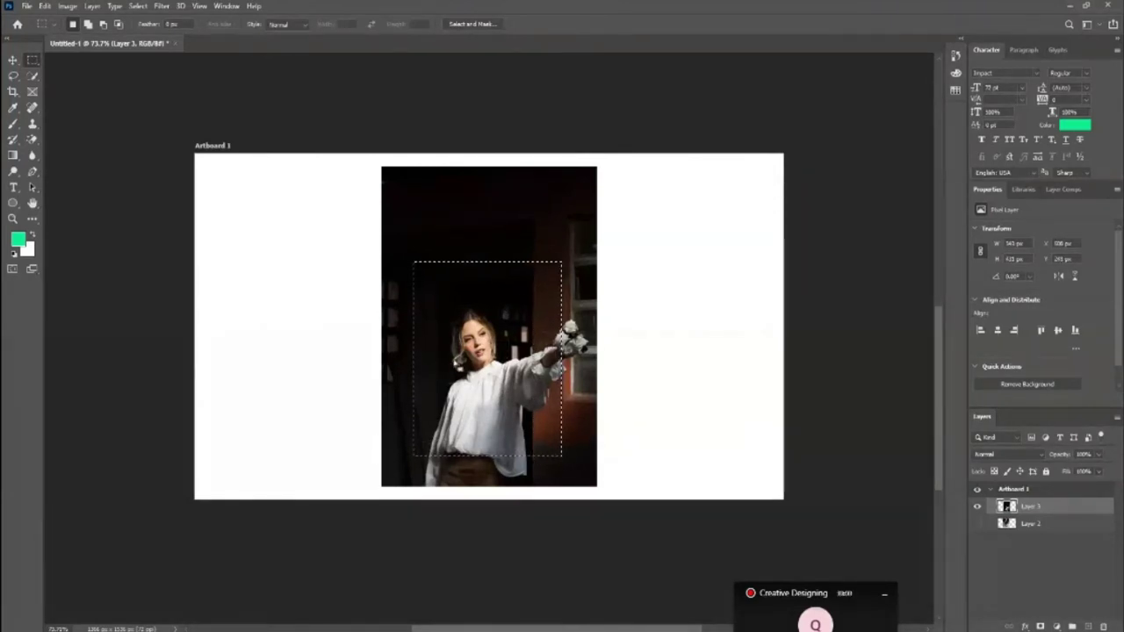
Nudge the woman-with-flowers photo into place near the artboard's middle with the Move tool.
left_click(13, 61)
right_click(10, 61)
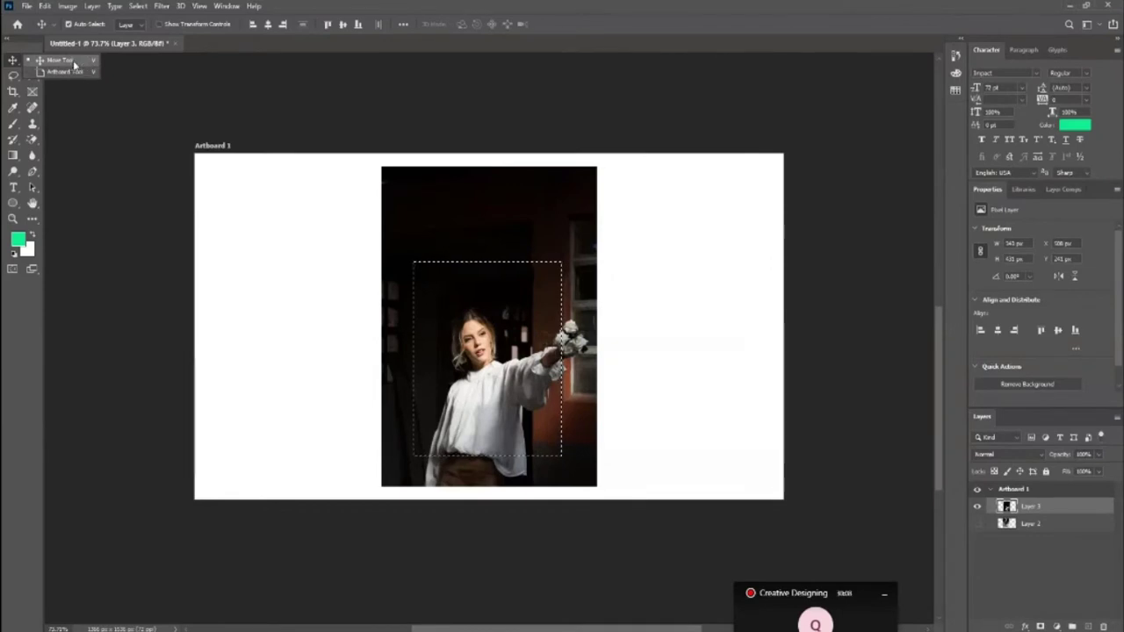
left_click(75, 63)
mouse_move(450, 226)
left_mouse_down()
mouse_move(470, 224)
mouse_move(460, 224)
left_mouse_up()
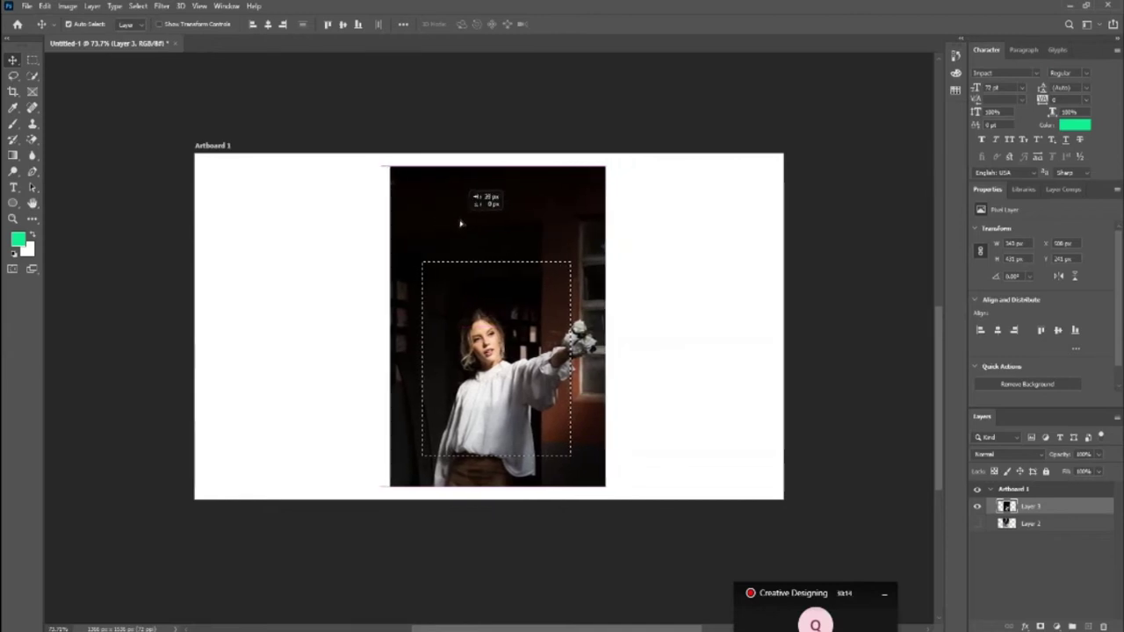
left_click(30, 188)
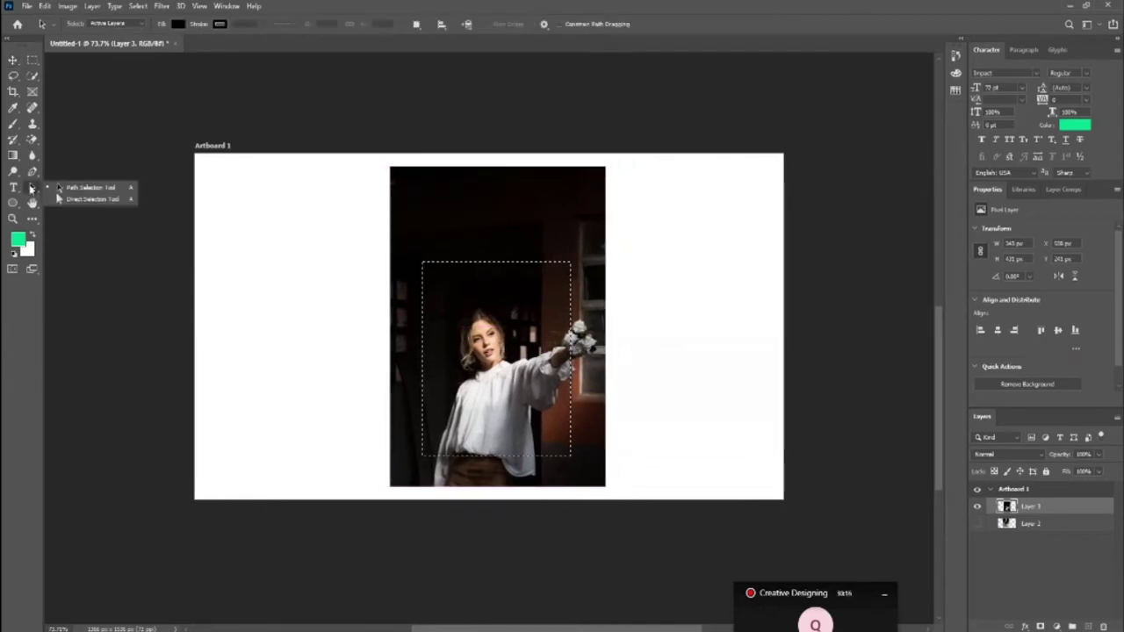
left_click(86, 191)
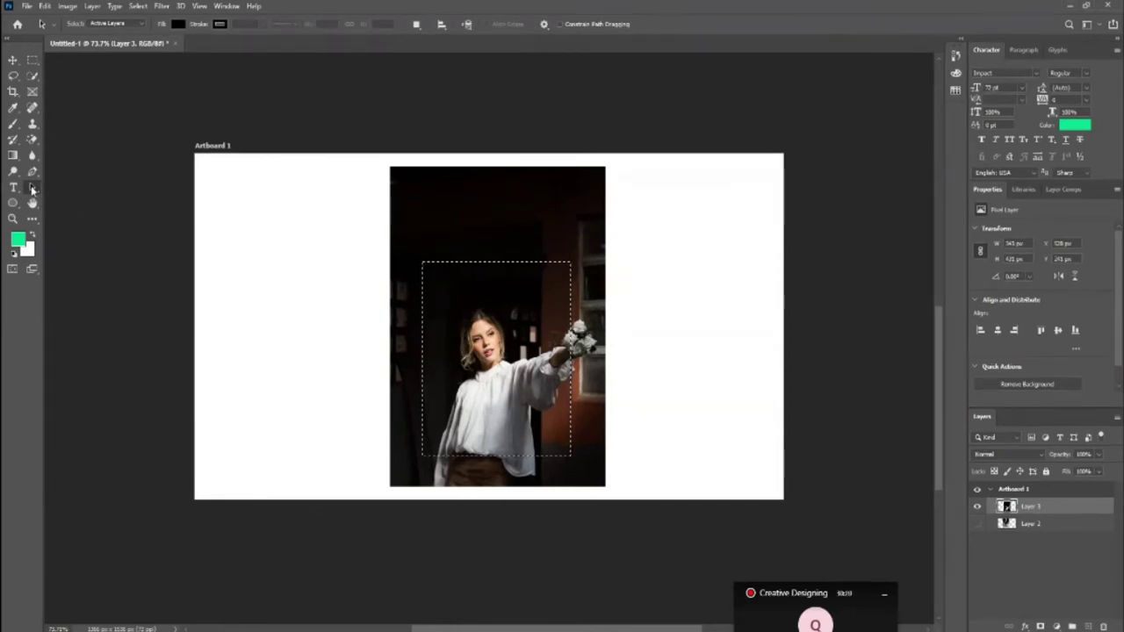
right_click(33, 188)
left_click(13, 61)
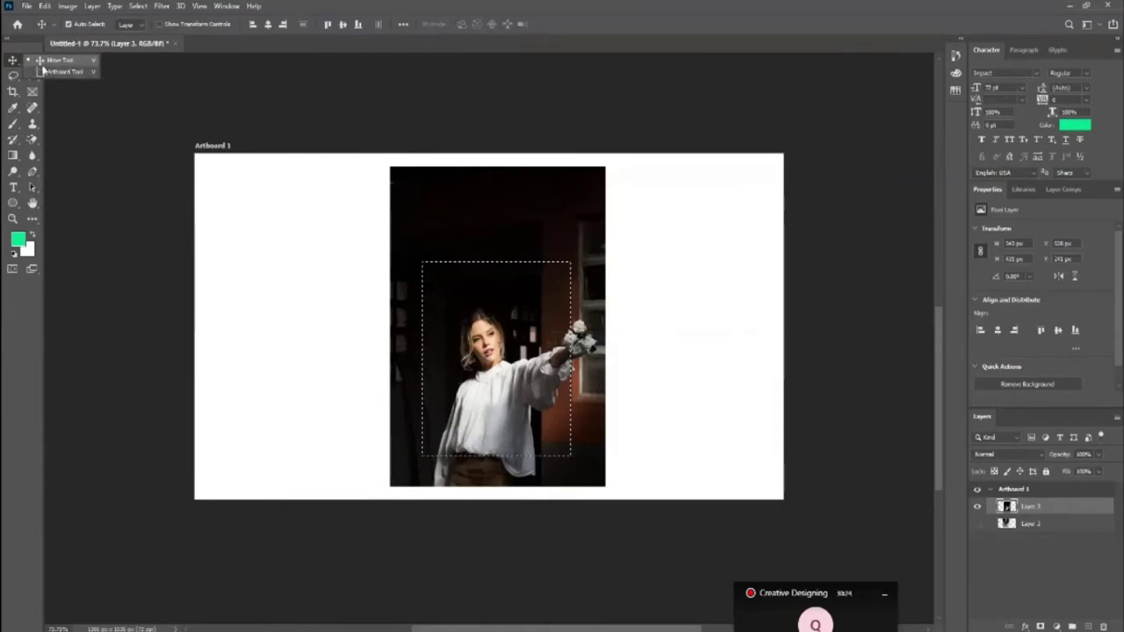
left_click(51, 61)
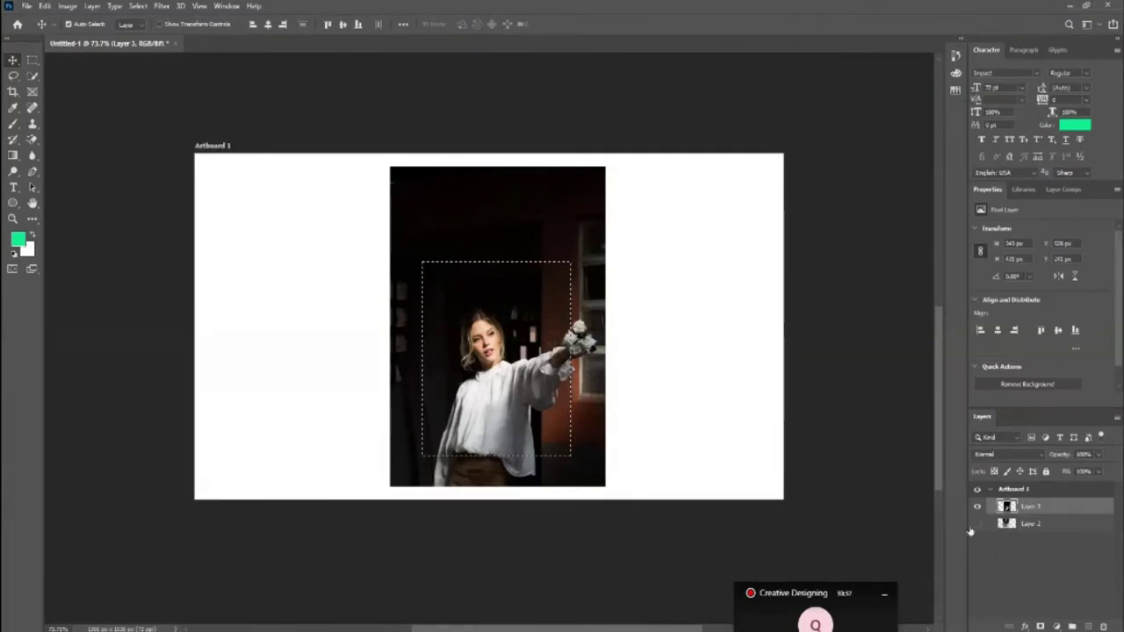
mouse_move(404, 394)
left_mouse_down()
mouse_move(391, 394)
mouse_move(405, 394)
left_mouse_up()
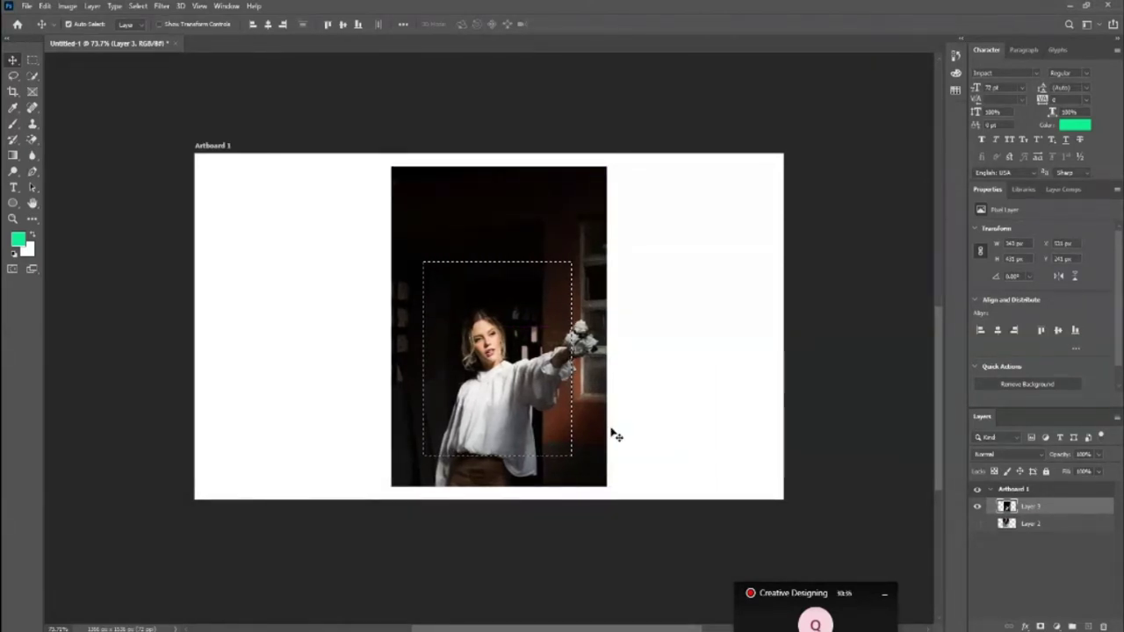
Cut the selected crop of the woman and paste it as a new layer at the artboard's left.
key("ctrl+j")
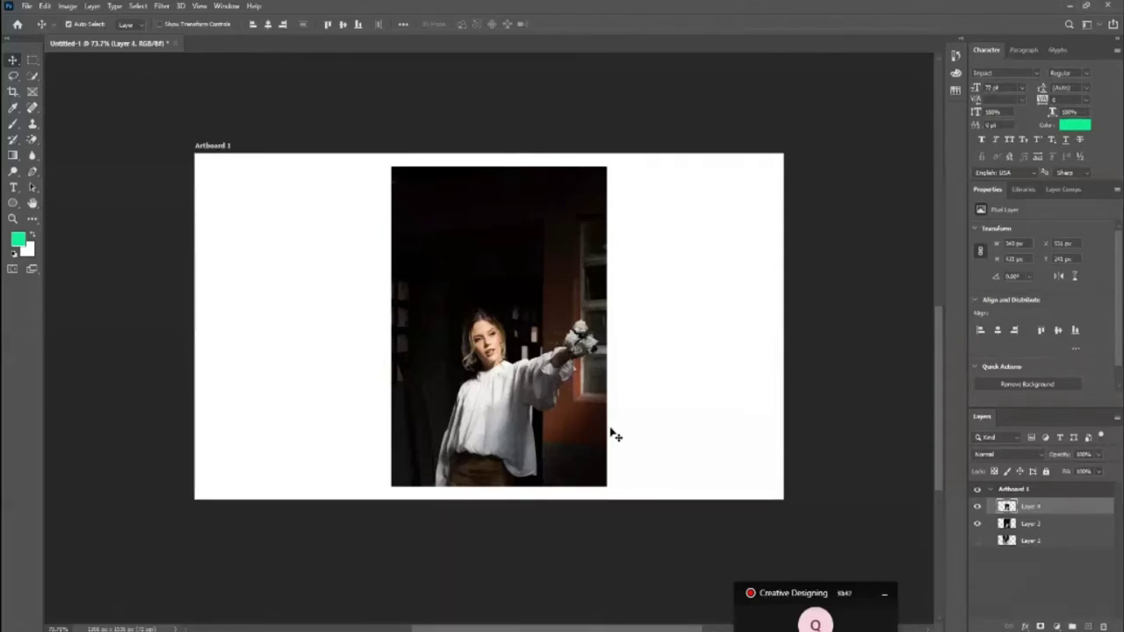
key("ctrl+z")
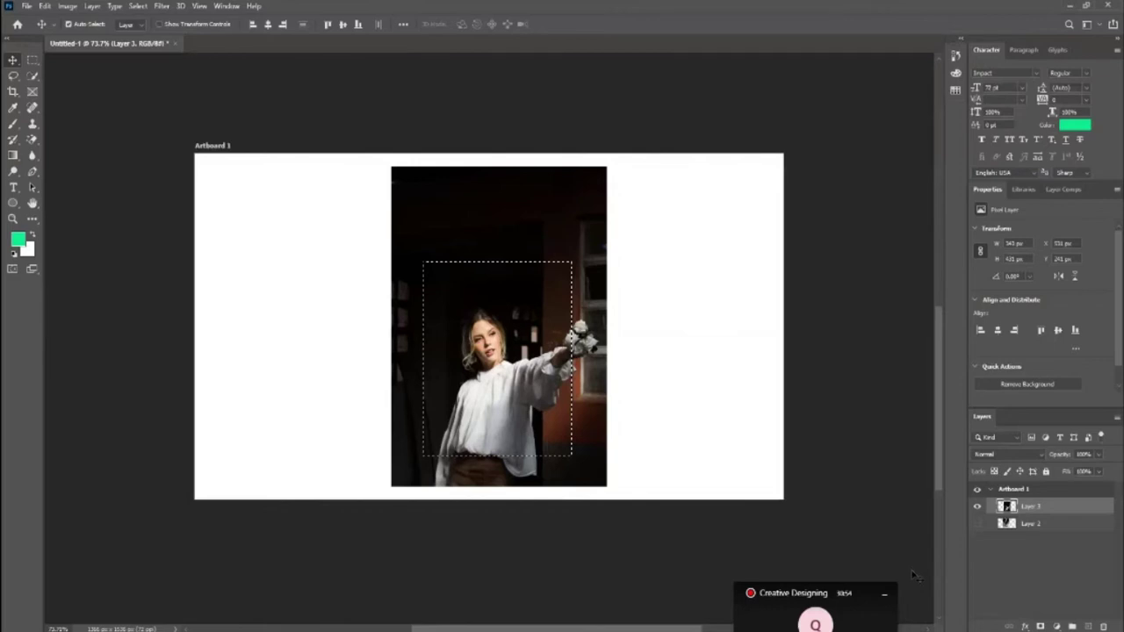
key("ctrl+shift+n")
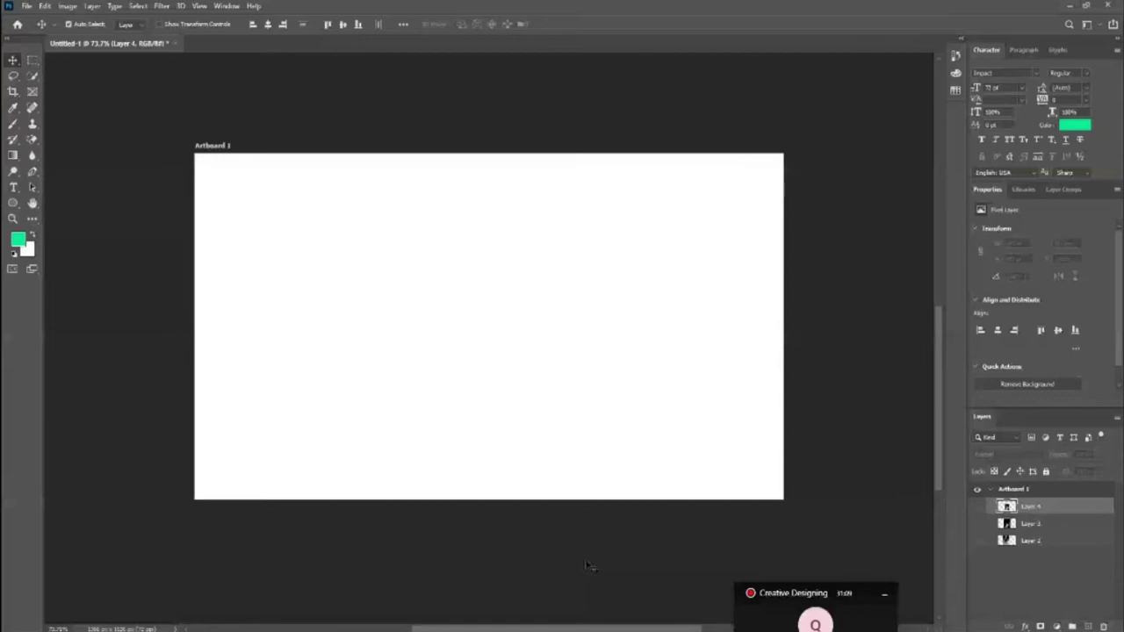
key("ctrl+v")
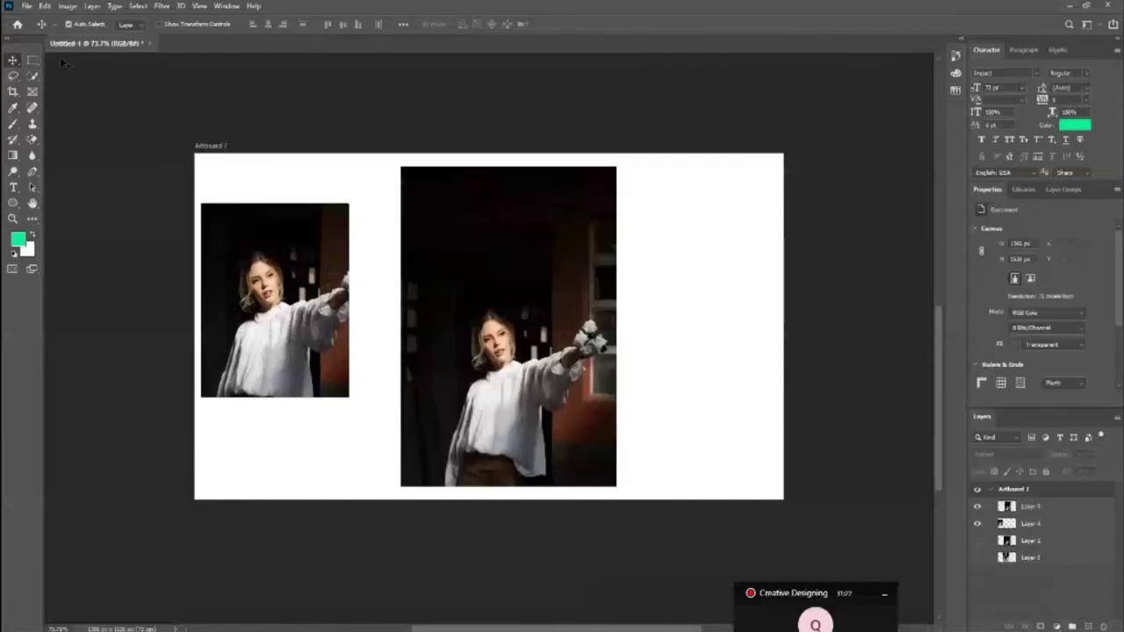
Draw an elliptical marquee circling the woman's head and shoulders on the full photo.
left_click(32, 60)
right_click(33, 60)
left_click(83, 63)
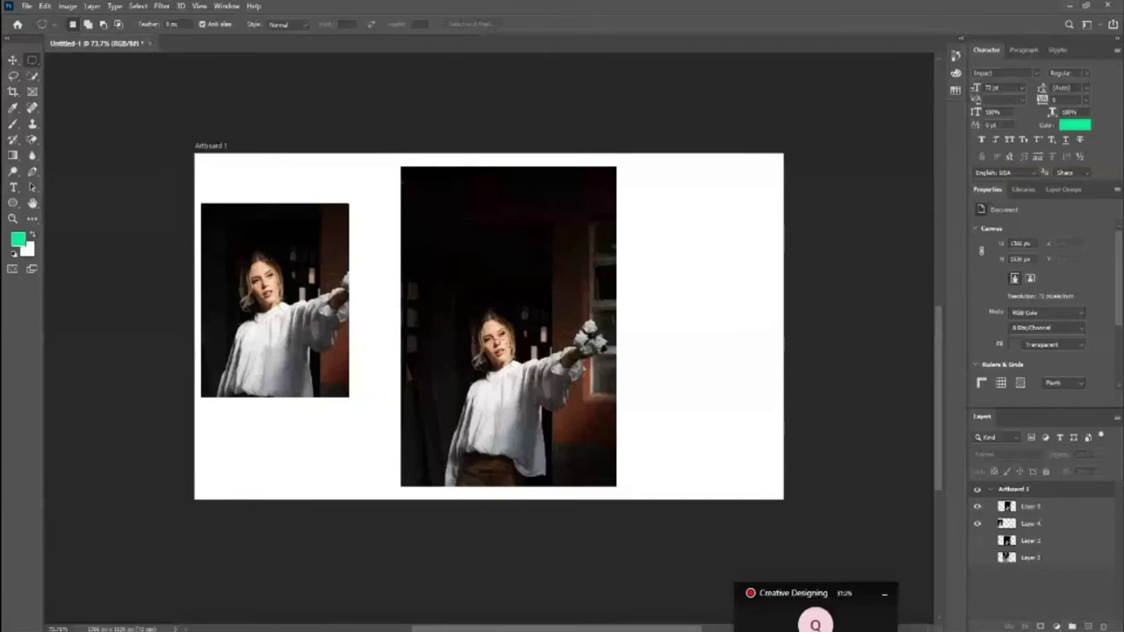
left_click_drag(466, 302, 619, 451)
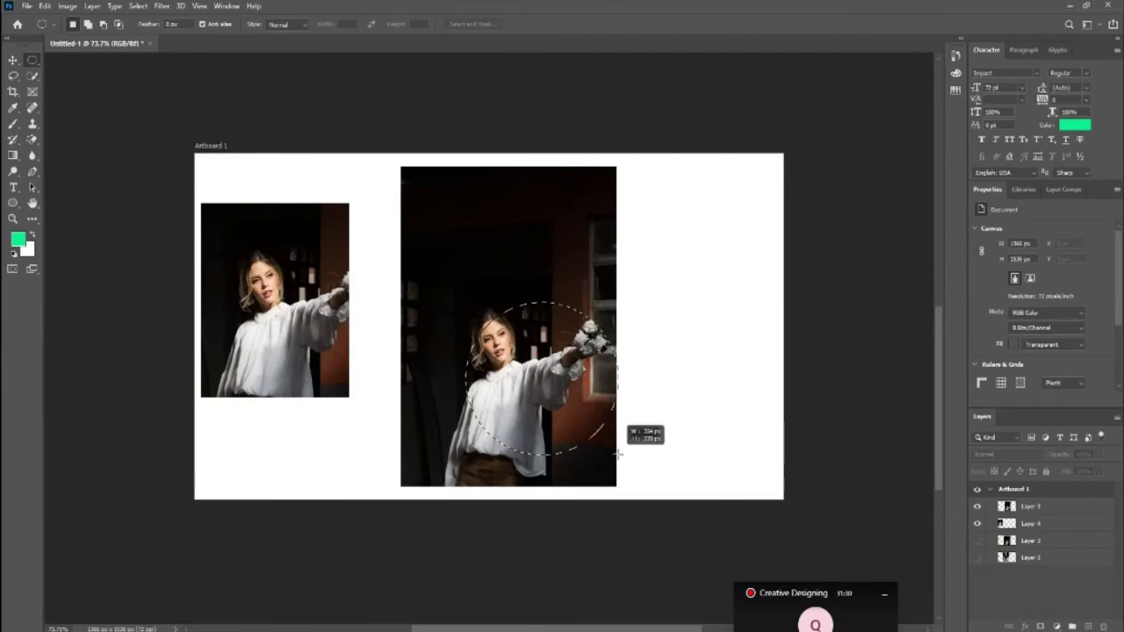
left_click_drag(619, 450, 619, 451)
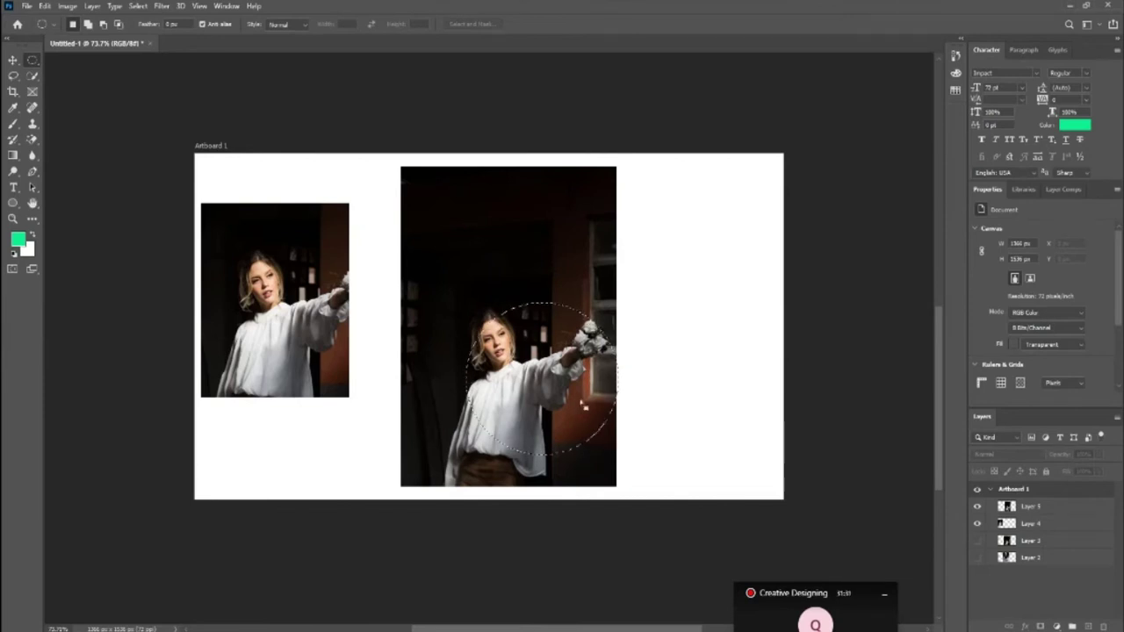
left_click(13, 59)
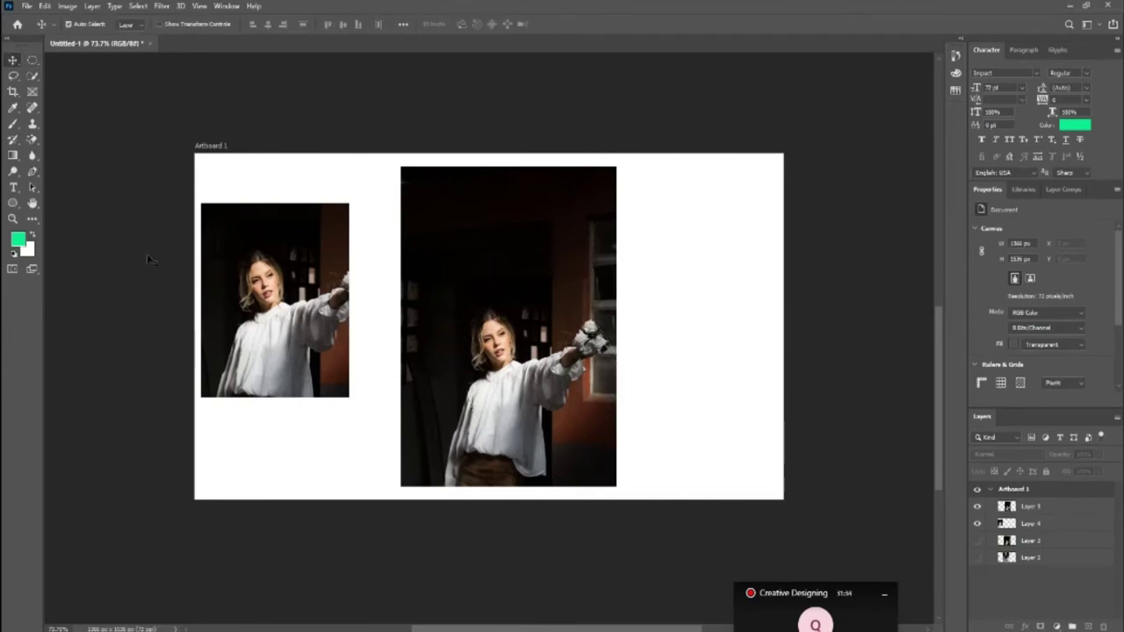
left_click(33, 61)
left_click_drag(465, 289, 499, 323)
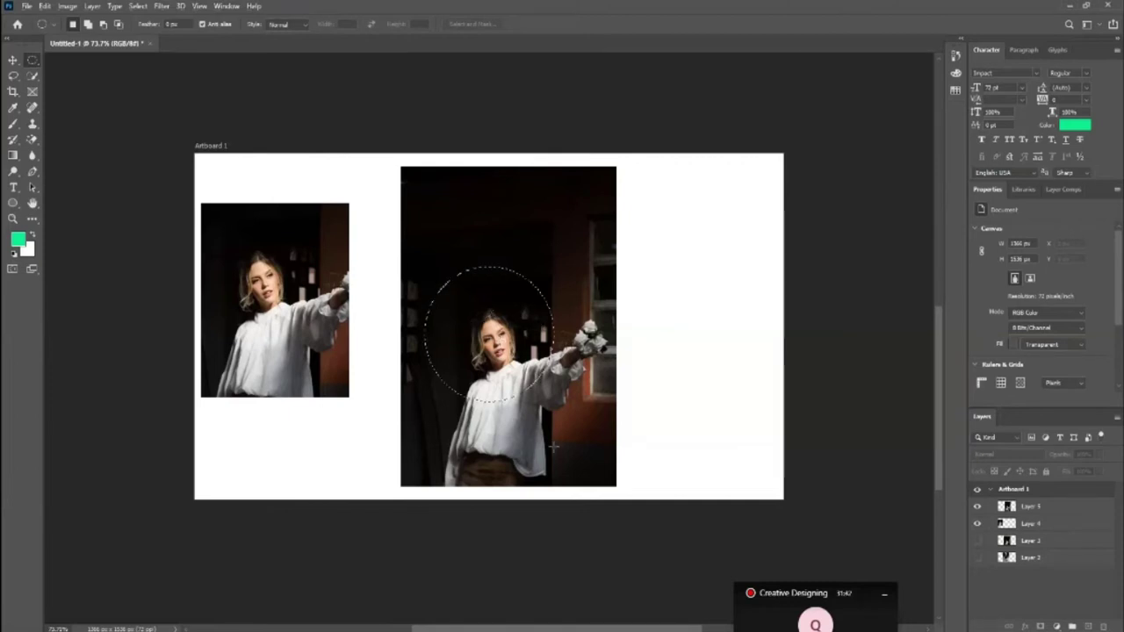
left_click_drag(498, 316, 517, 364)
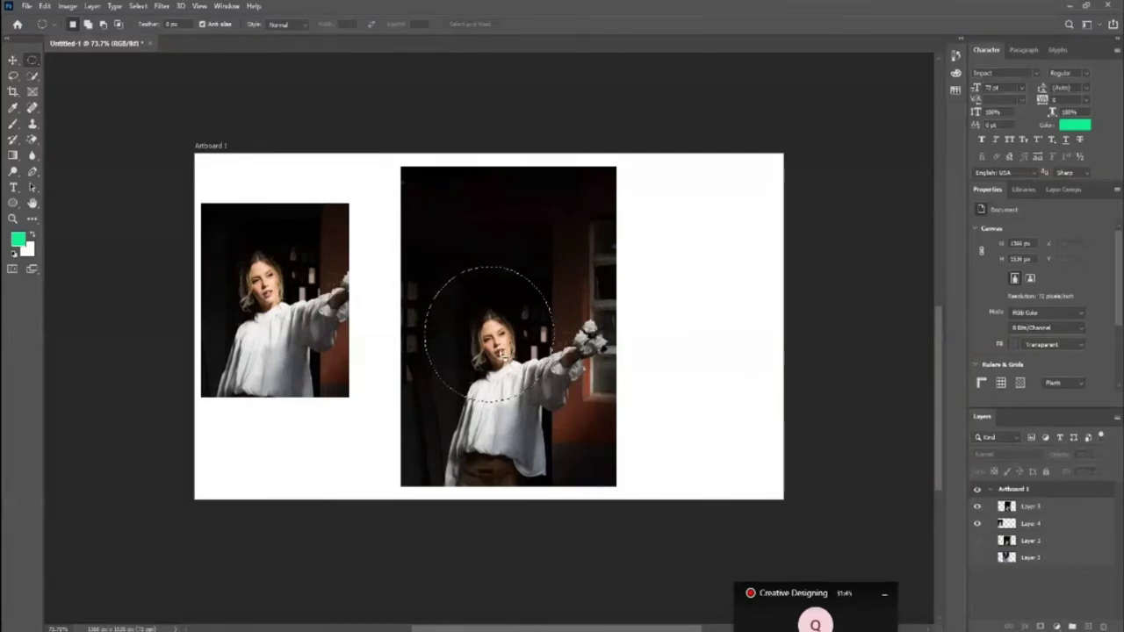
left_click(14, 60)
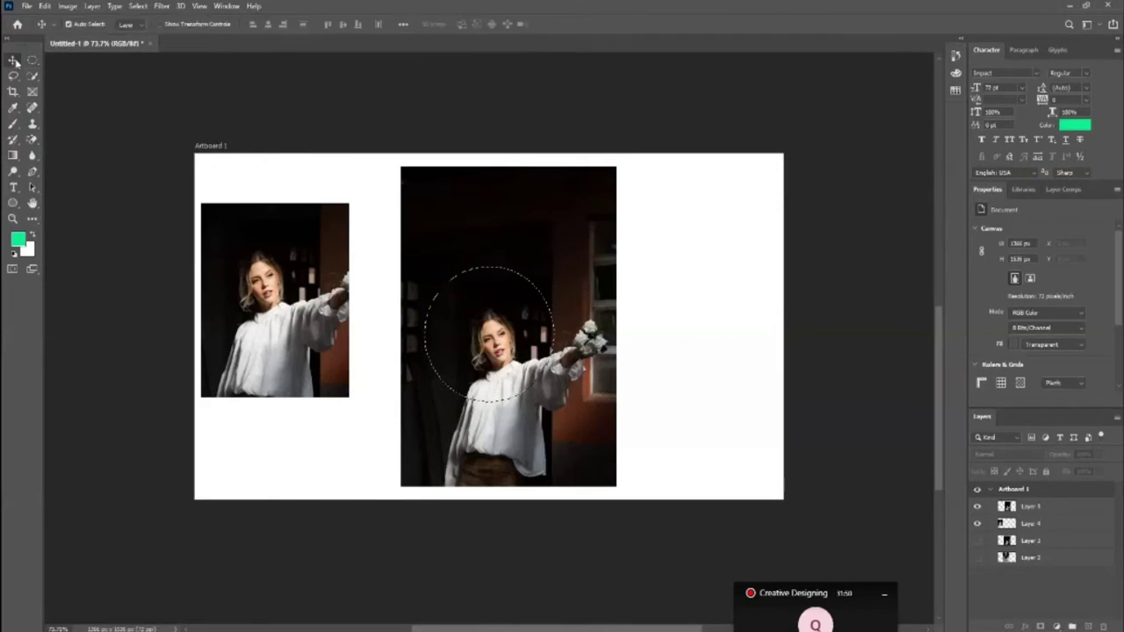
Copy the circled face from Layer 5 to a new layer, hide Layer 5, and overlap the circle with the crop.
left_click(606, 439)
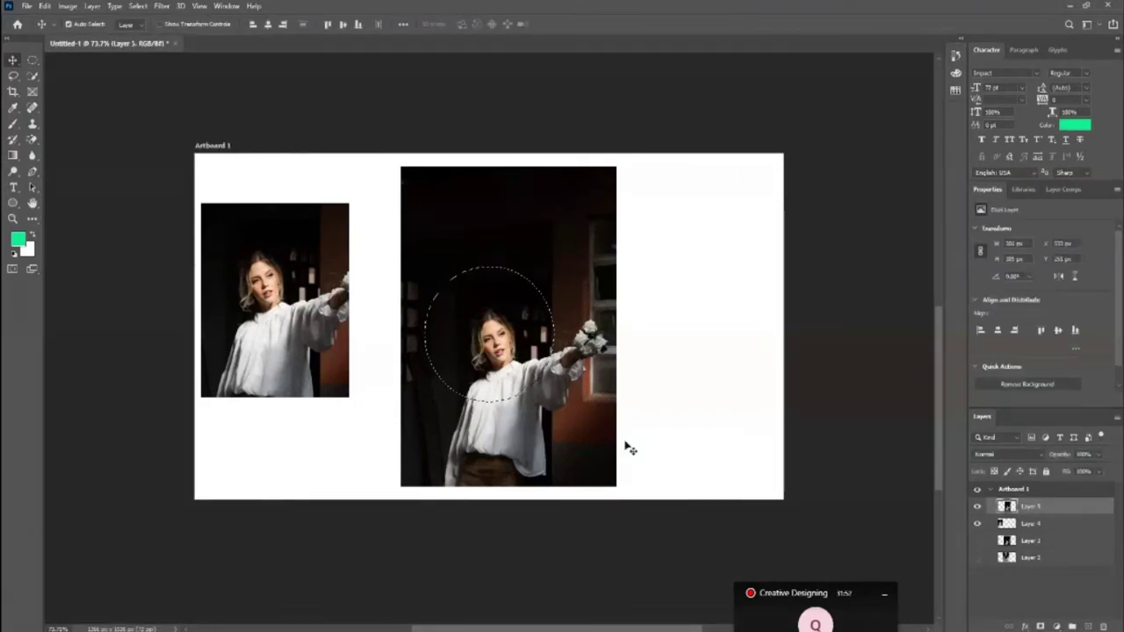
key("ctrl+j")
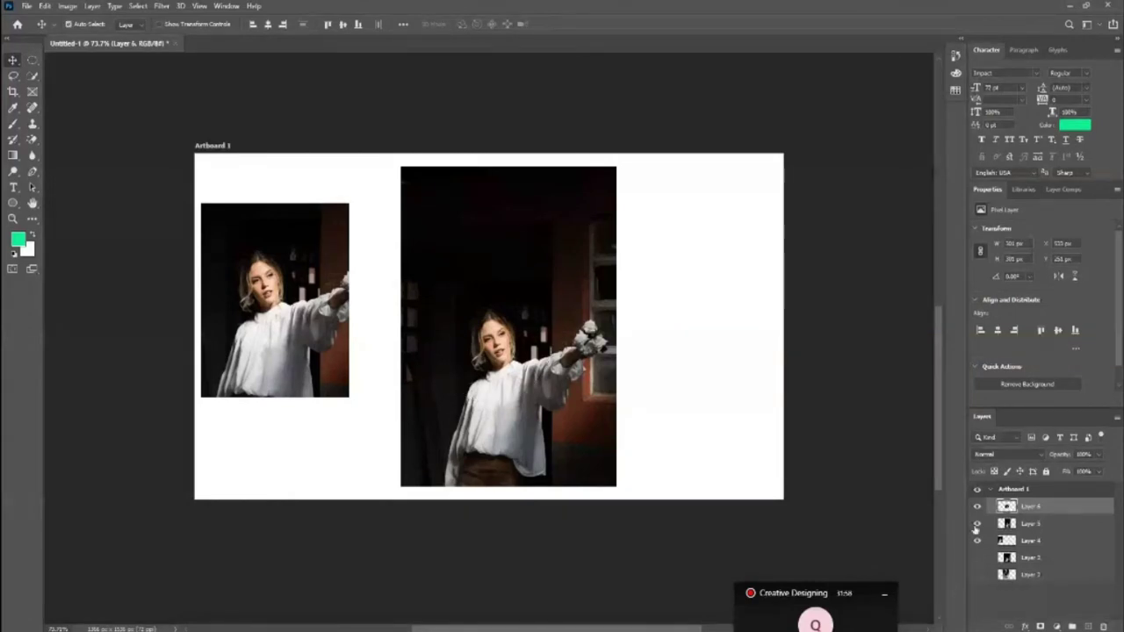
left_click(976, 523)
mouse_move(505, 377)
left_mouse_down()
mouse_move(515, 363)
mouse_move(438, 355)
mouse_move(460, 362)
left_mouse_up()
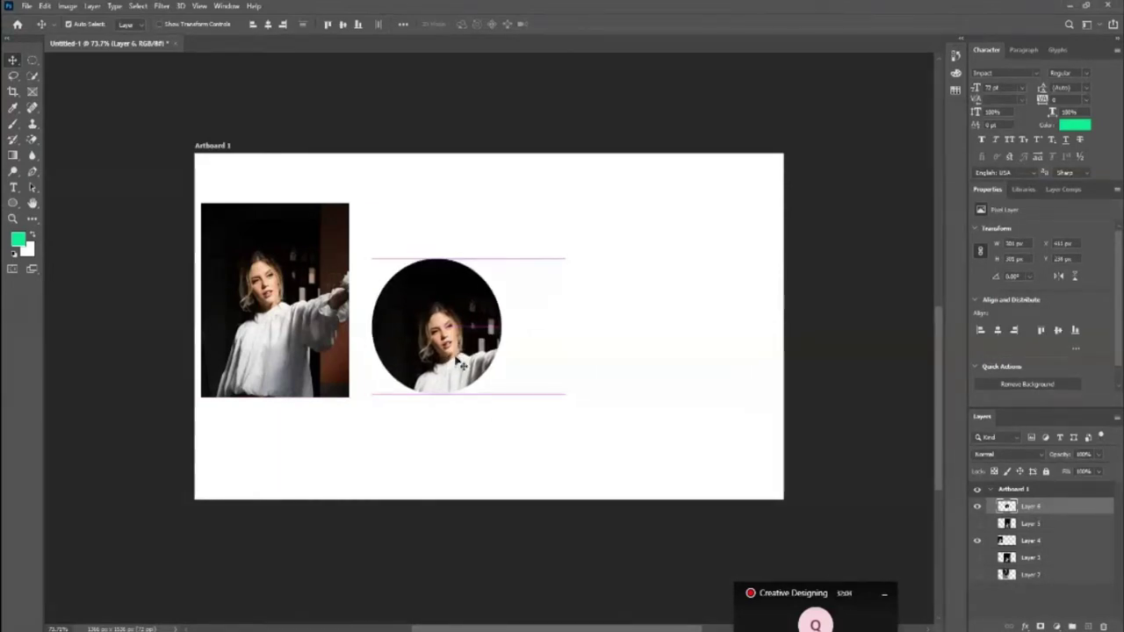
left_click_drag(461, 363, 460, 362)
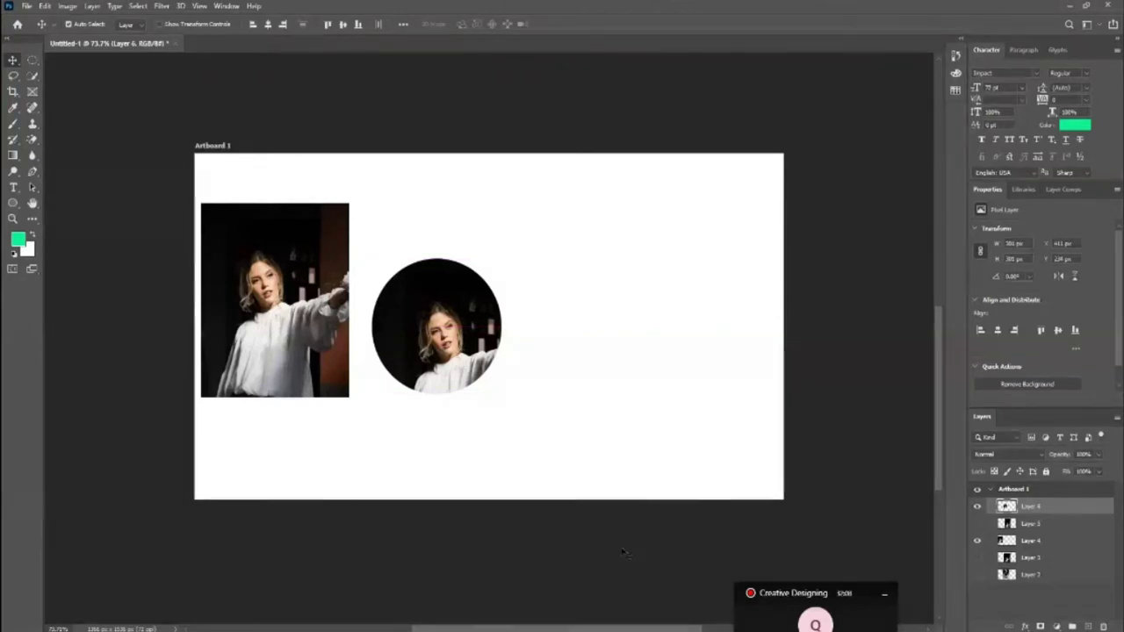
left_click_drag(498, 395, 430, 376)
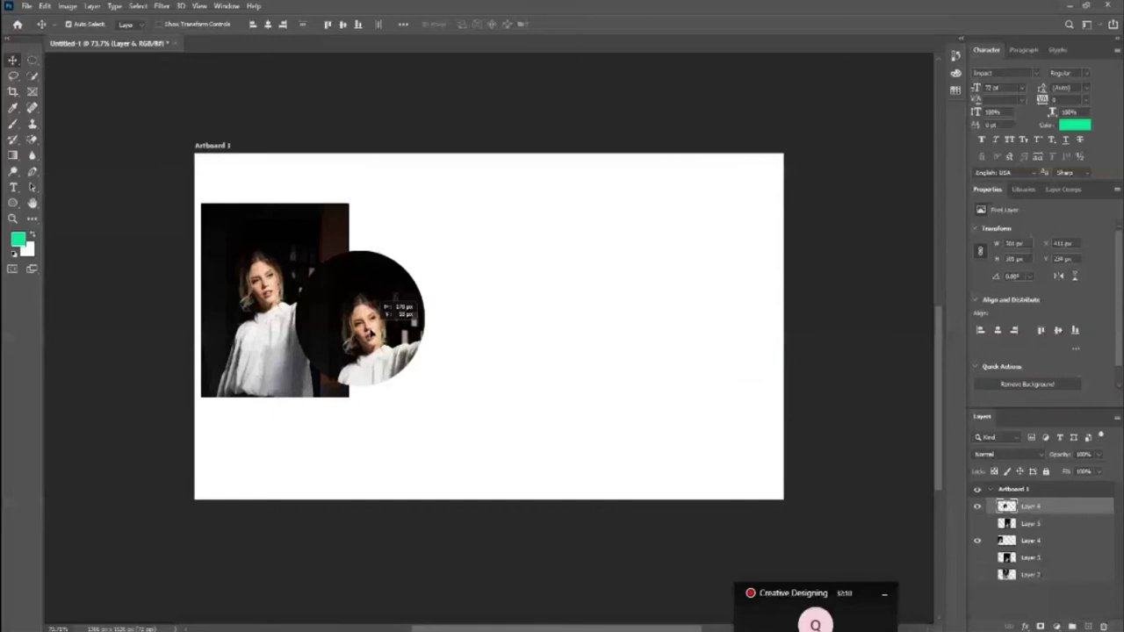
key("s")
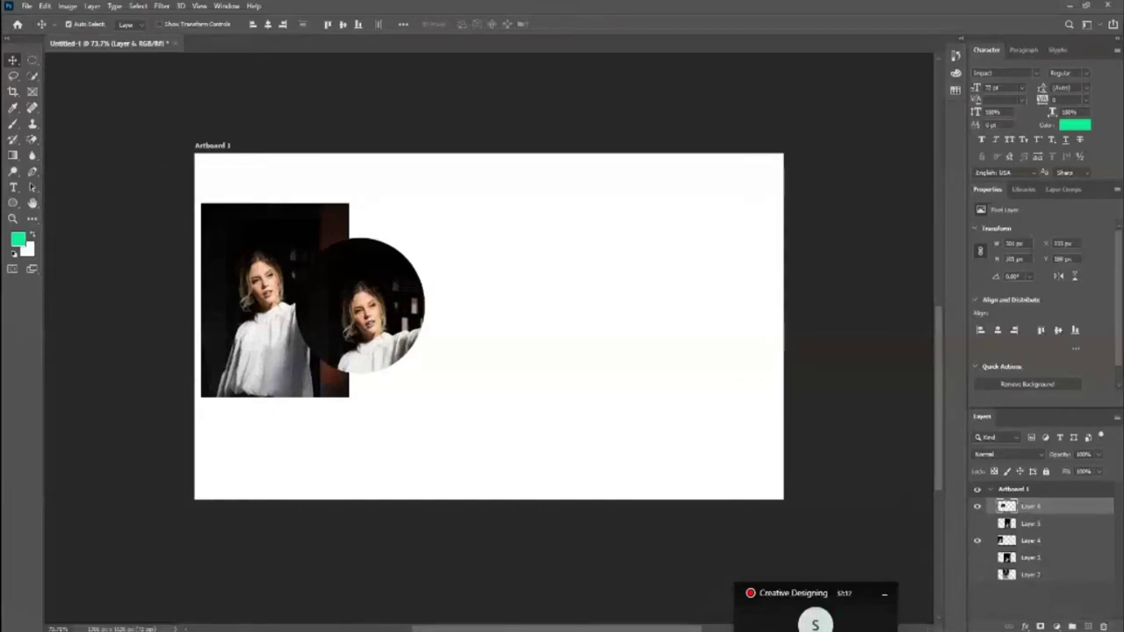
left_click(792, 593)
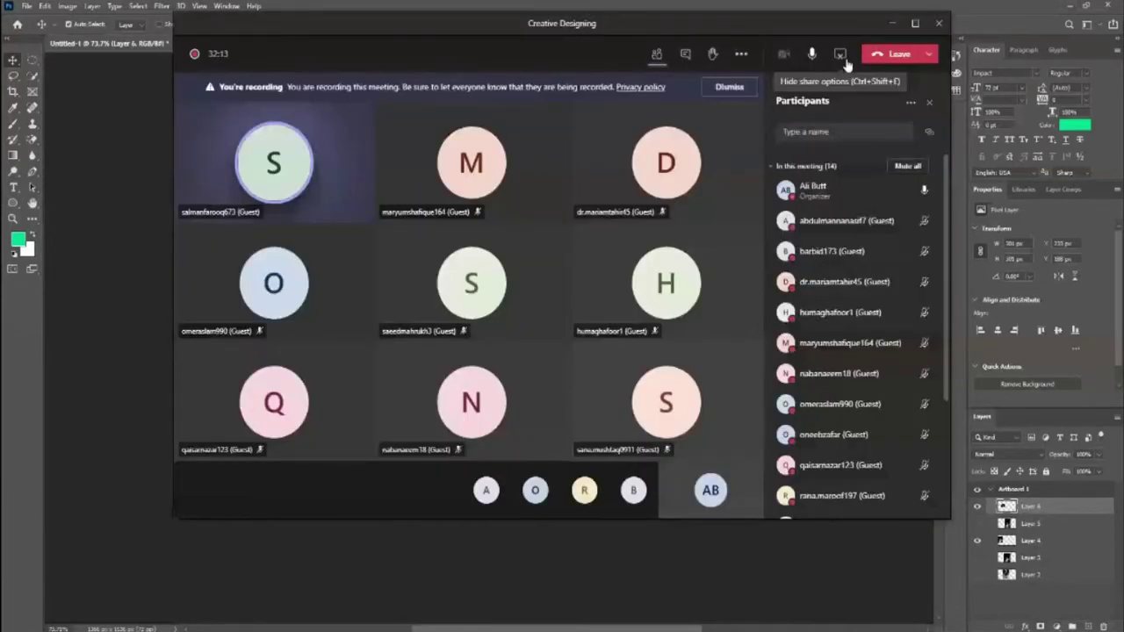
Move the portrait crop to the artboard's top-left corner with the face circle just beneath it.
left_click(840, 54)
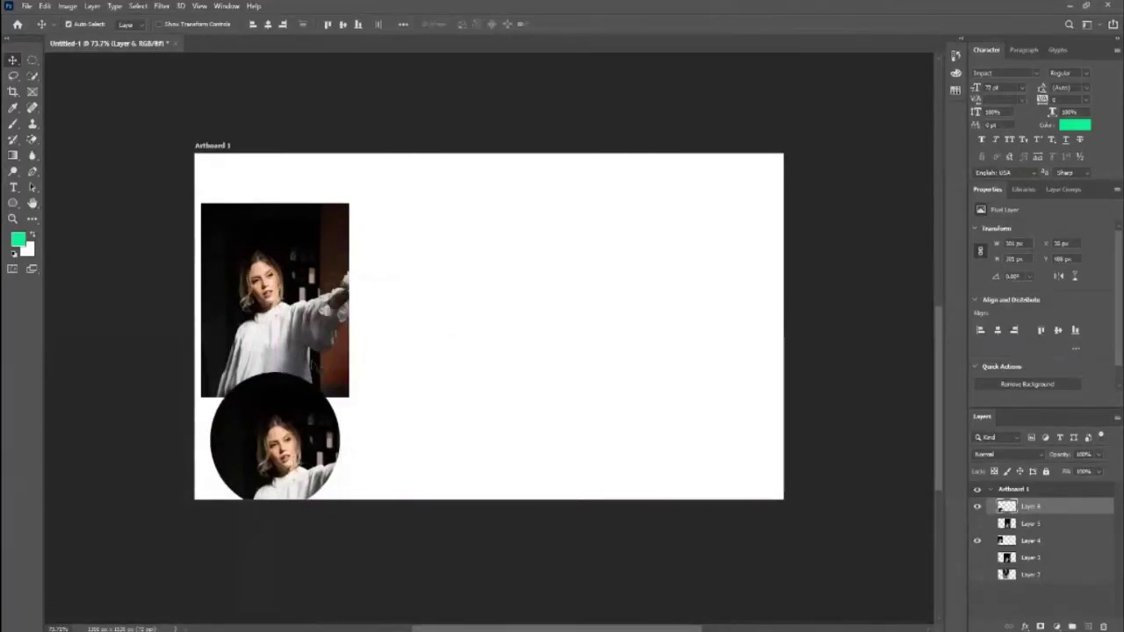
left_click_drag(309, 275, 303, 225)
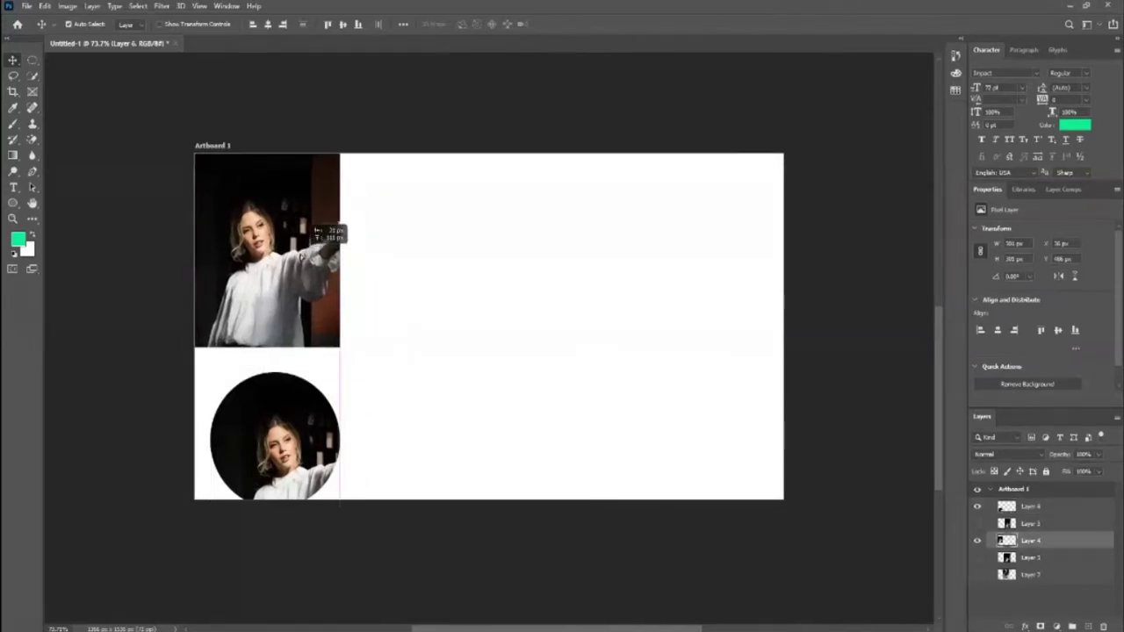
left_click_drag(318, 233, 309, 212)
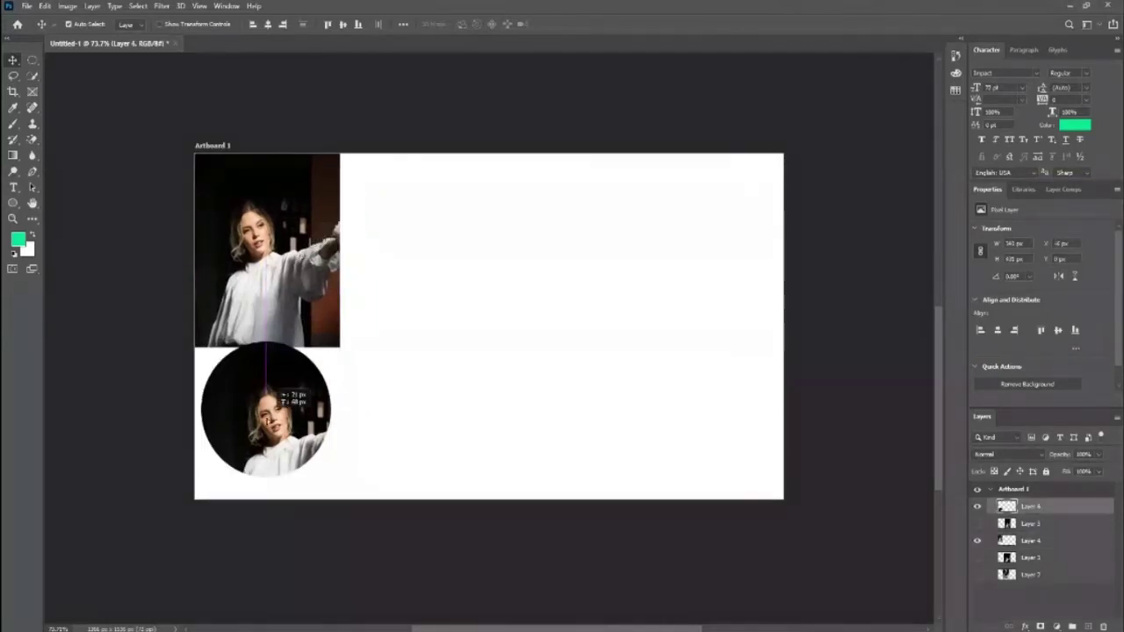
left_click(537, 546)
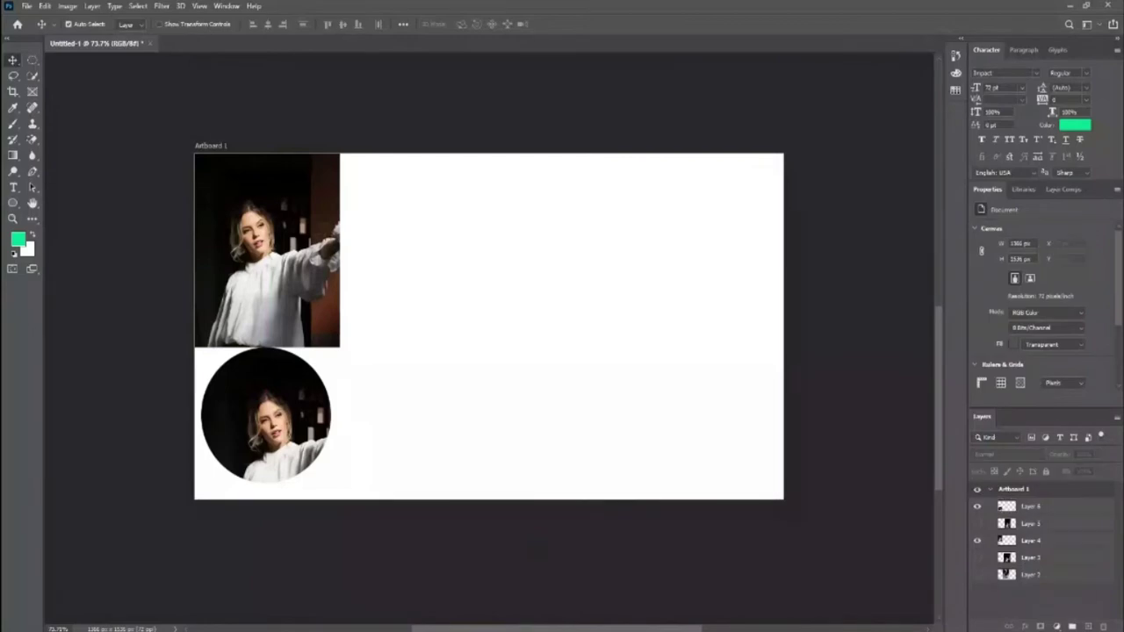
Copy the umbrella photo from the Pexels page.
scroll(474, 430, "down", 4)
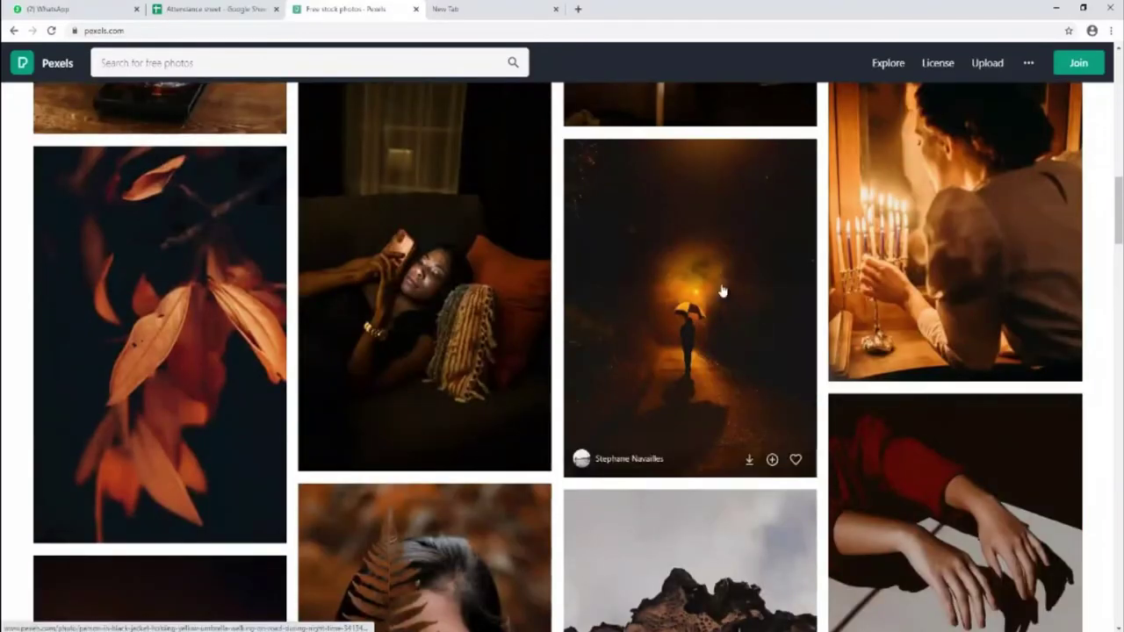
right_click(681, 276)
left_click(718, 400)
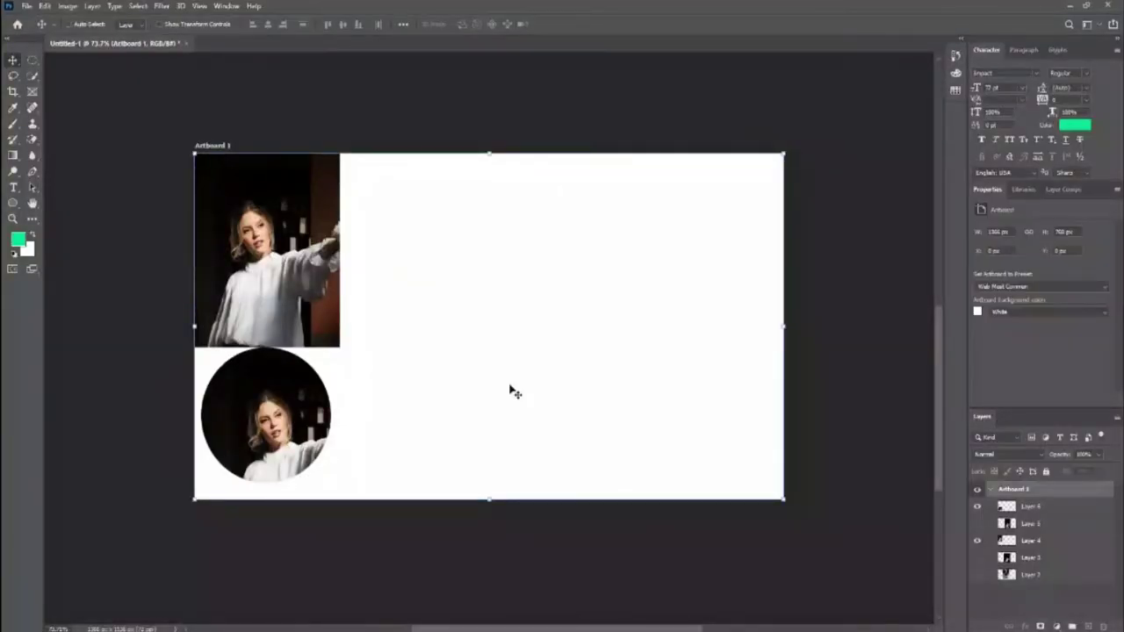
Paste the umbrella photo as Layer 7, shift it right beside the portraits, and zoom in.
key("ctrl+v")
left_click_drag(528, 379, 570, 354)
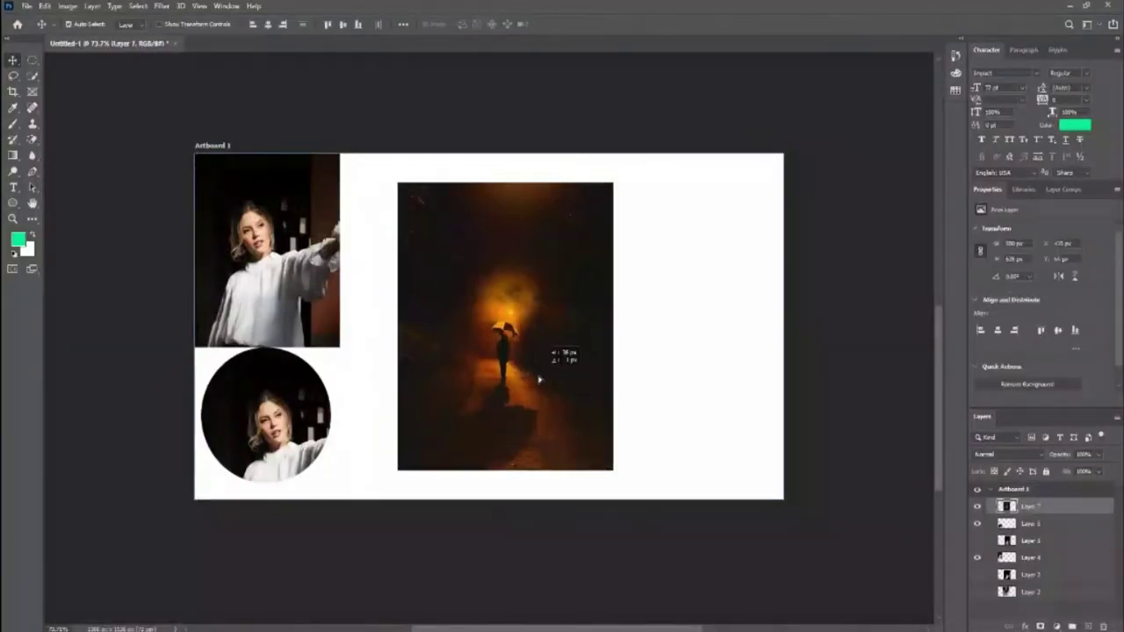
left_click(643, 579)
key("z")
left_click_drag(623, 416, 647, 424)
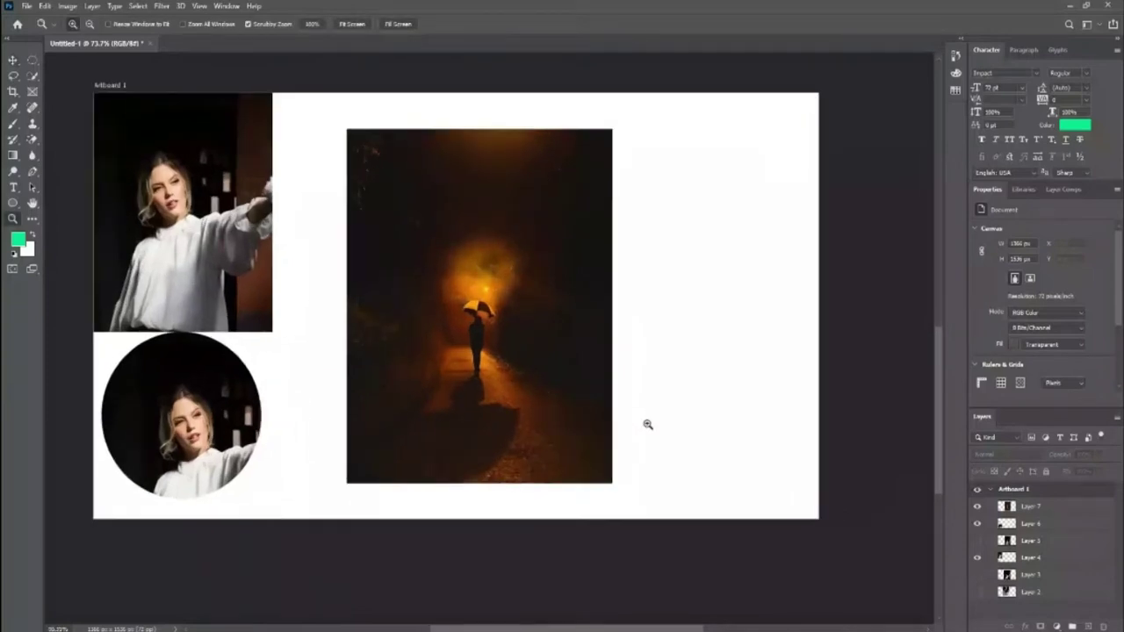
left_click(32, 61)
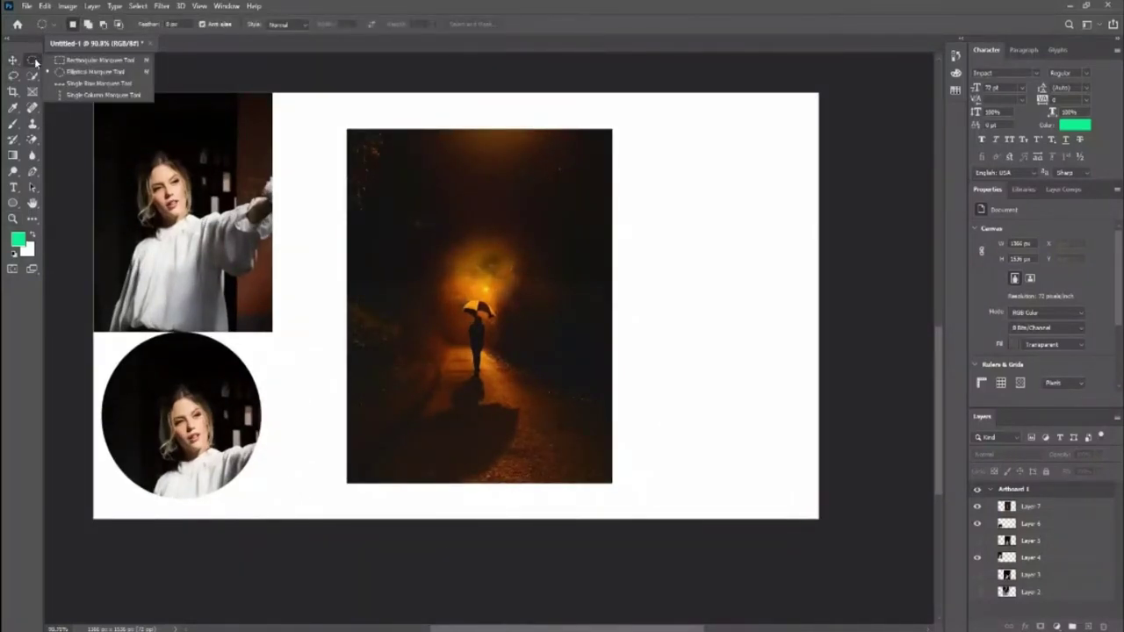
Mute all participants in the meeting window.
left_click(471, 572)
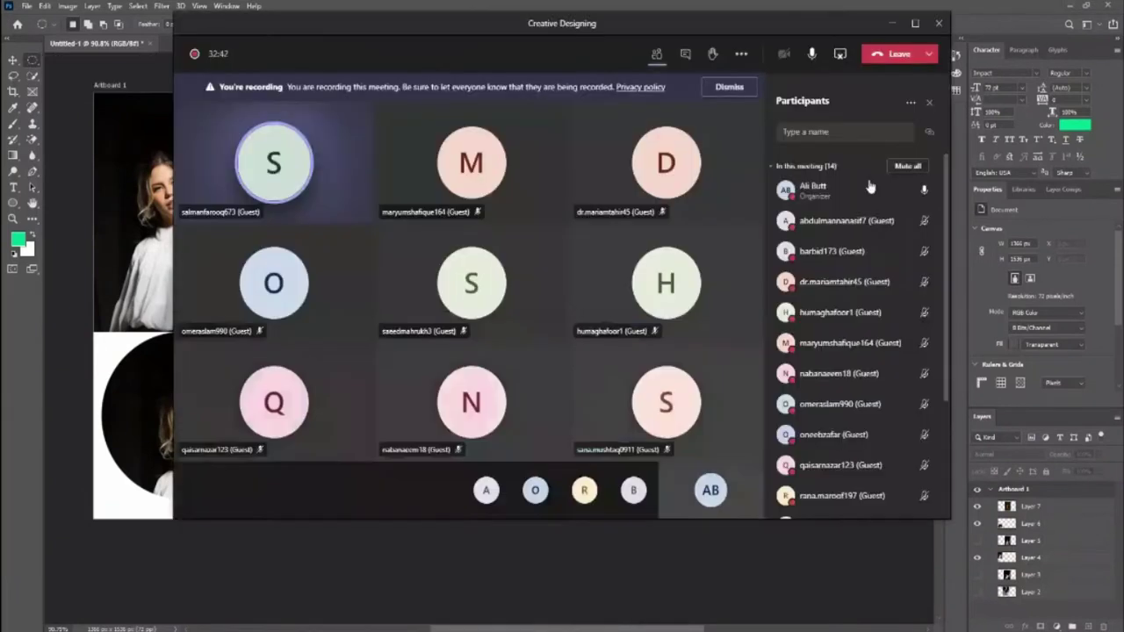
left_click(908, 167)
left_click(632, 291)
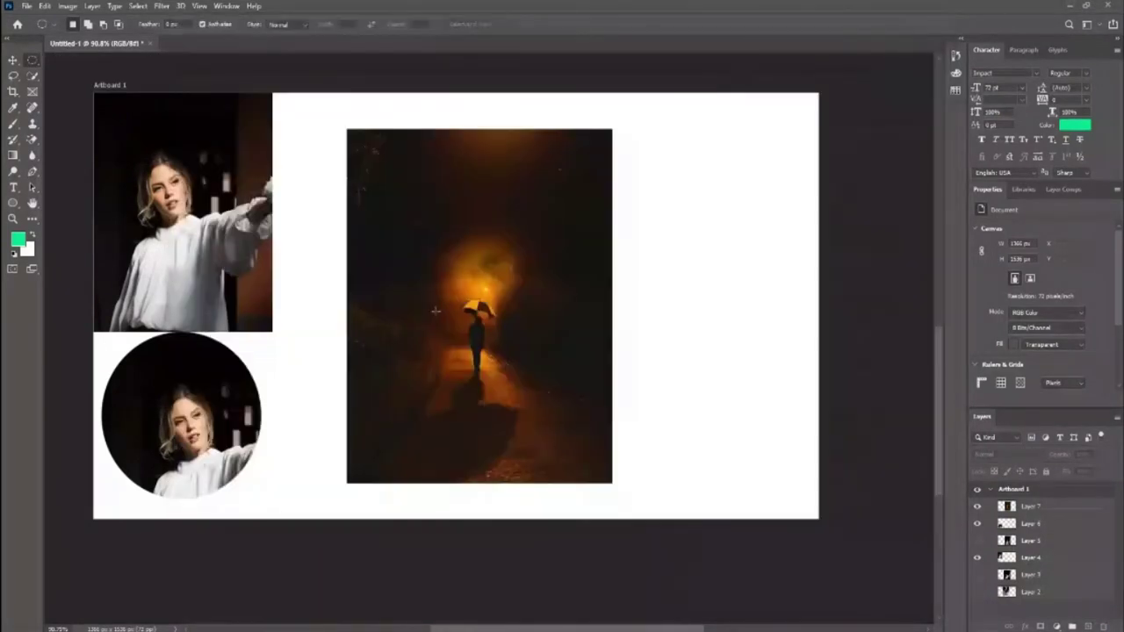
Draw a tall rectangular marquee around the figure with the umbrella.
right_click(33, 63)
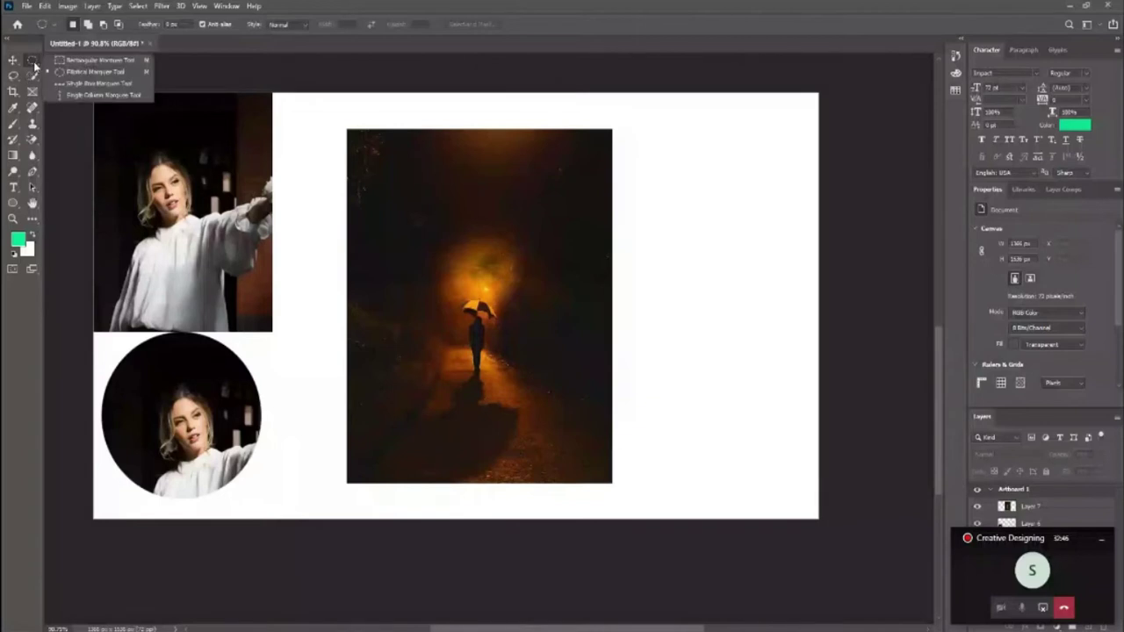
left_click(96, 62)
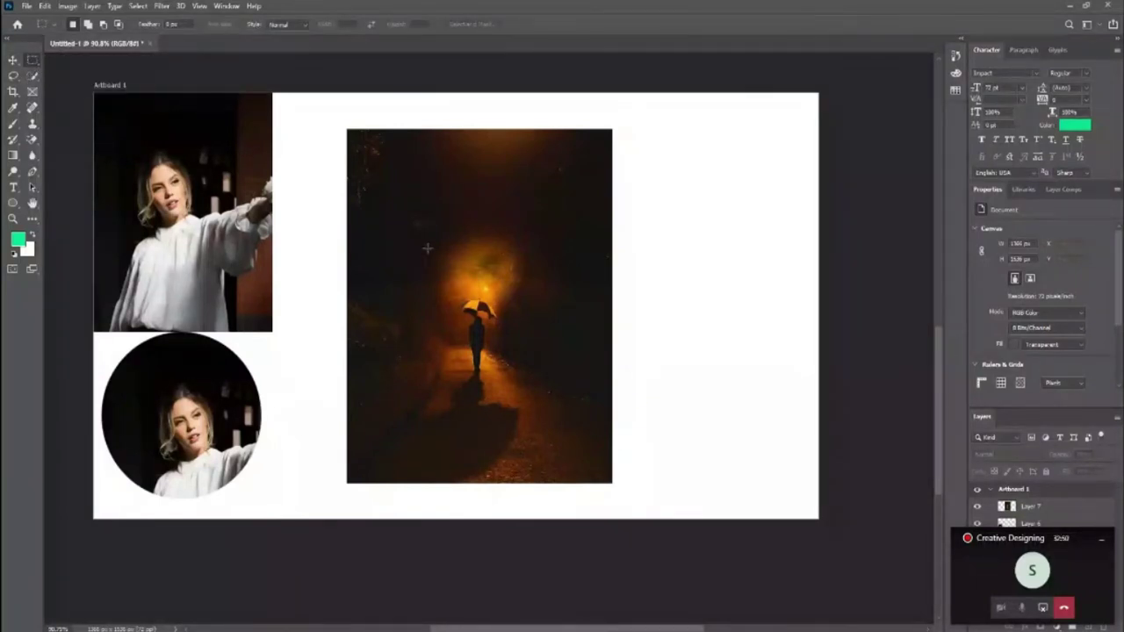
mouse_move(414, 222)
left_mouse_down()
mouse_move(460, 325)
mouse_move(558, 428)
left_mouse_up()
left_click_drag(558, 325, 613, 339)
key("ctrl+z")
Add rectangles above, left and below the first one to form a stepped selection.
left_click_drag(469, 192, 519, 269)
mouse_move(374, 323)
left_mouse_down()
mouse_move(417, 356)
mouse_move(415, 346)
mouse_move(413, 367)
left_mouse_up()
left_click_drag(471, 410, 510, 474)
left_click_drag(1007, 545, 776, 605)
key("ctrl+d")
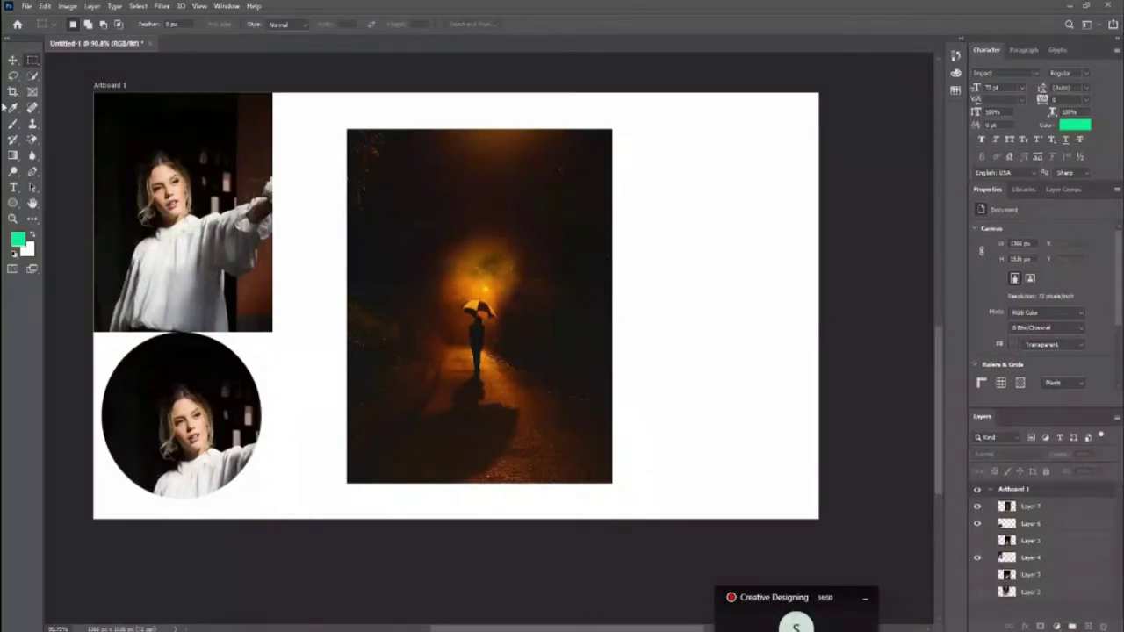
key("ctrl+z")
Copy the stepped umbrella selection from Layer 7 to Layer 8, hide Layer 7, and move the cutout up-left.
left_click(1008, 510)
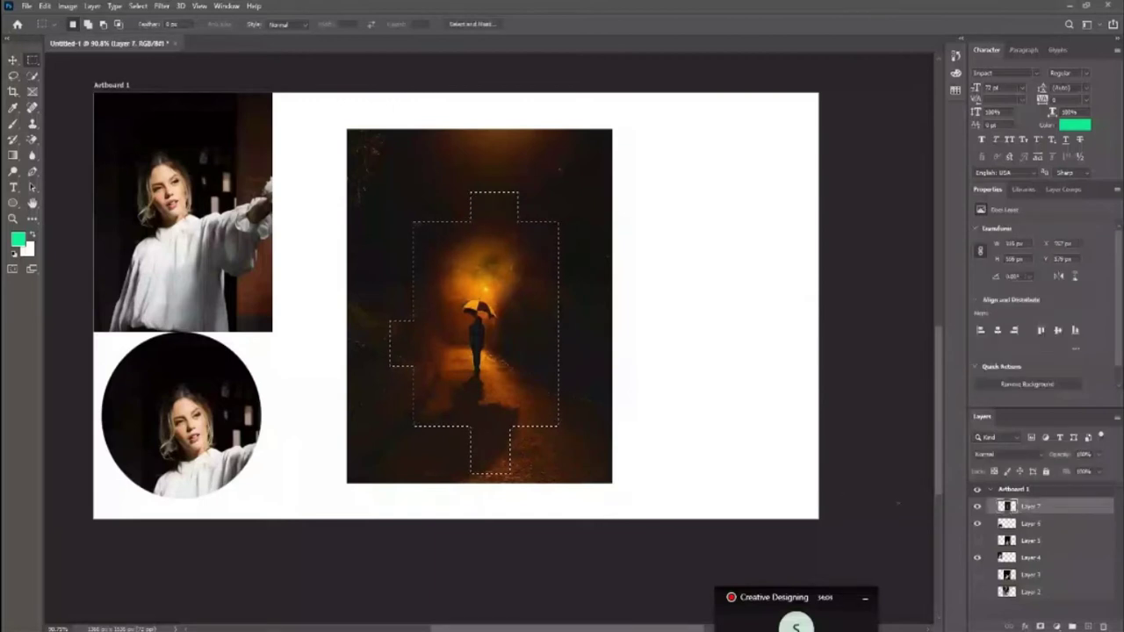
key("ctrl+j")
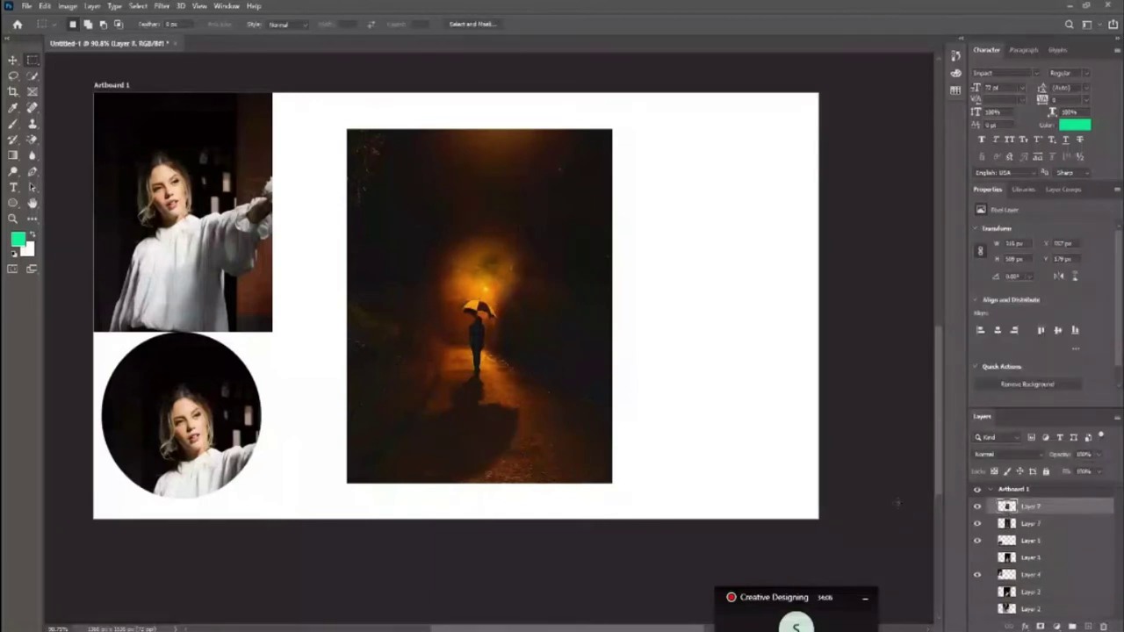
left_click(977, 524)
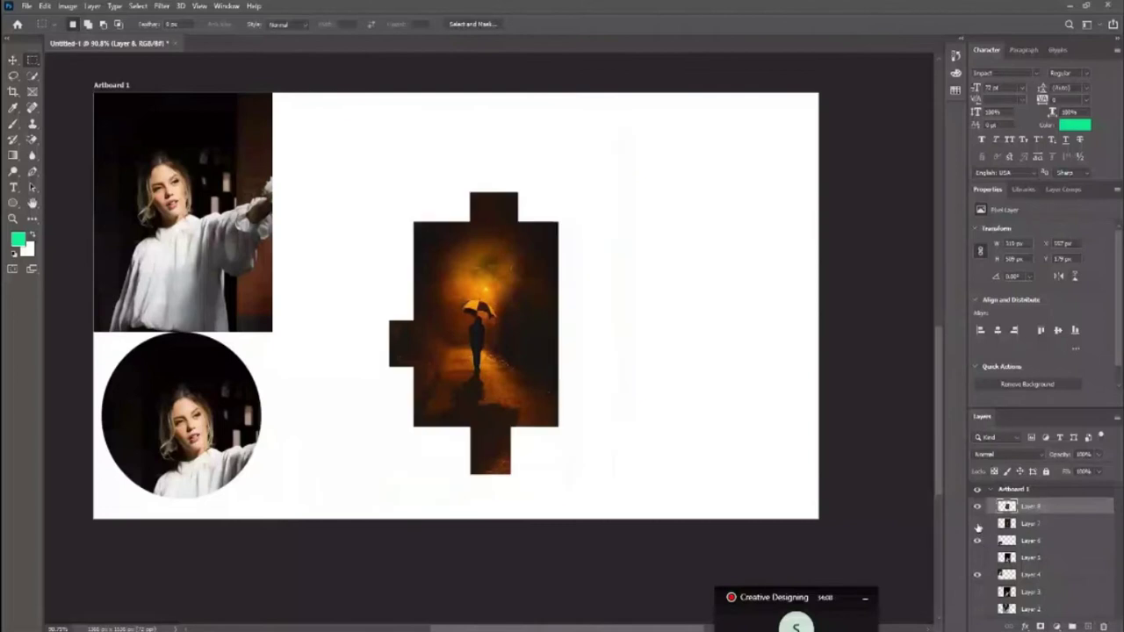
key("v")
mouse_move(506, 284)
left_mouse_down()
mouse_move(411, 202)
mouse_move(412, 185)
left_mouse_up()
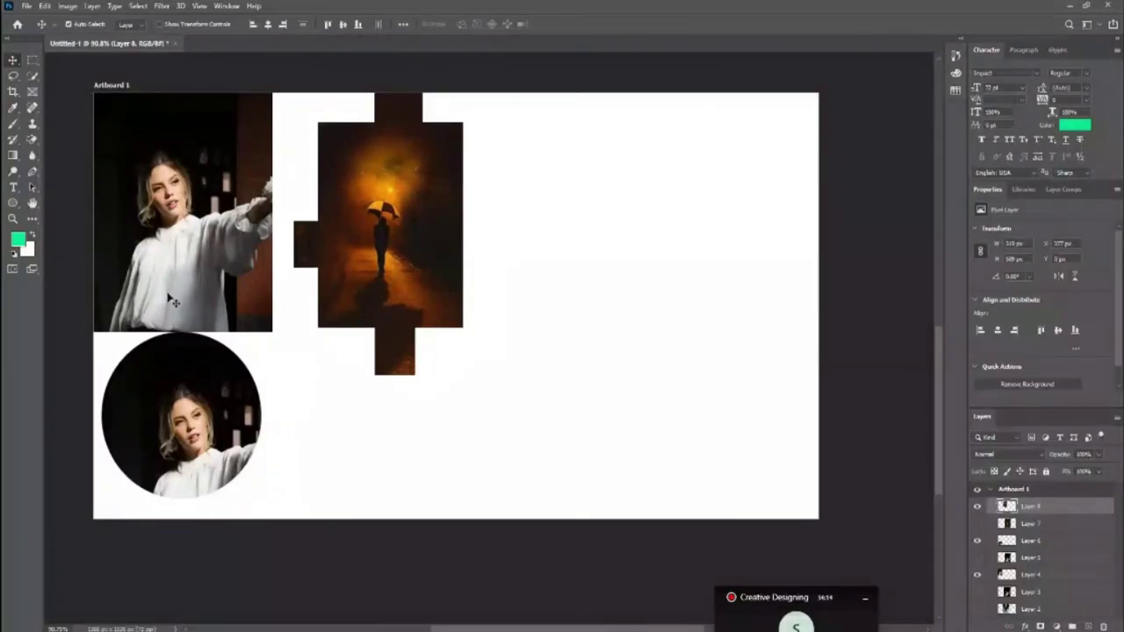
Paste a second umbrella photo as Layer 9 on the artboard's right, then shift the stepped cutout lower.
left_click_drag(389, 252, 382, 252)
left_click(572, 433)
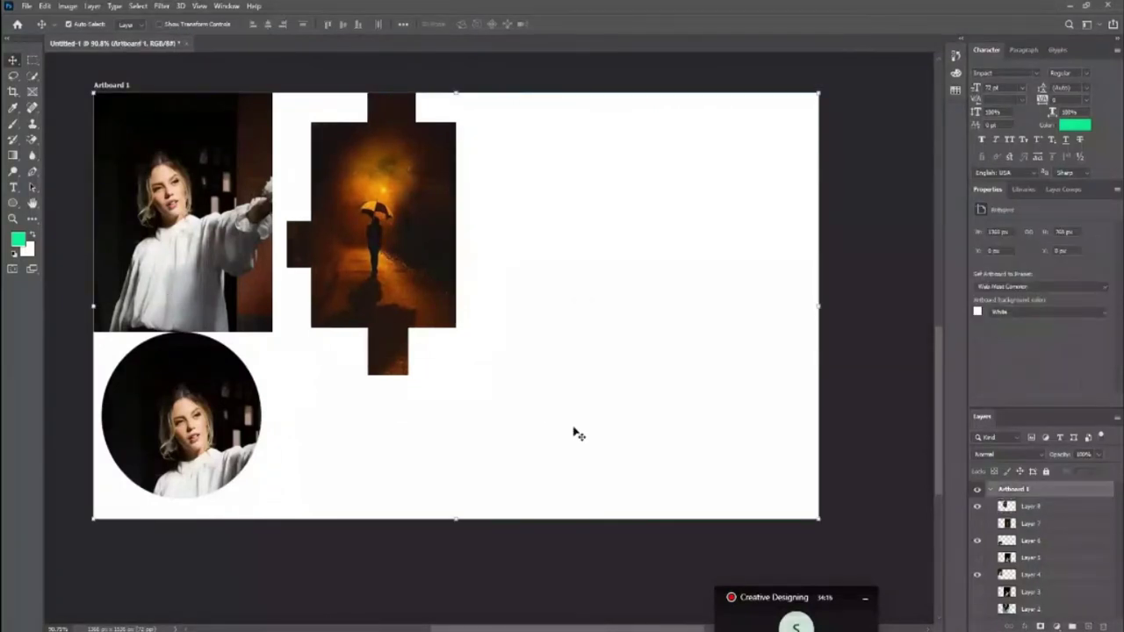
key("ctrl+v")
left_click_drag(442, 323, 609, 314)
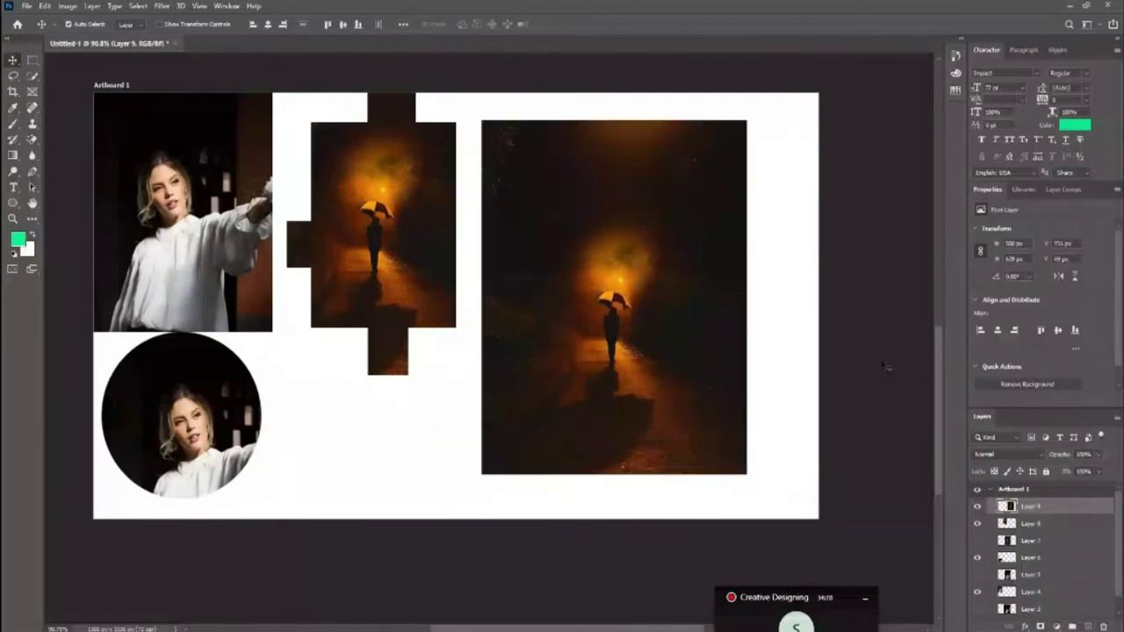
left_click_drag(403, 263, 414, 309)
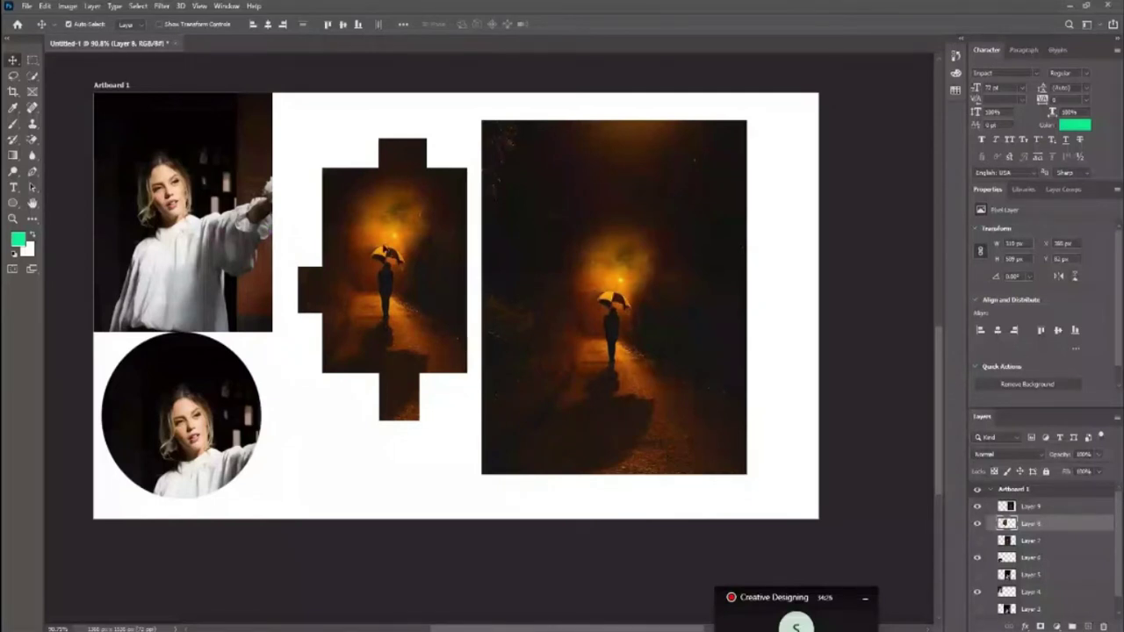
left_click(35, 61)
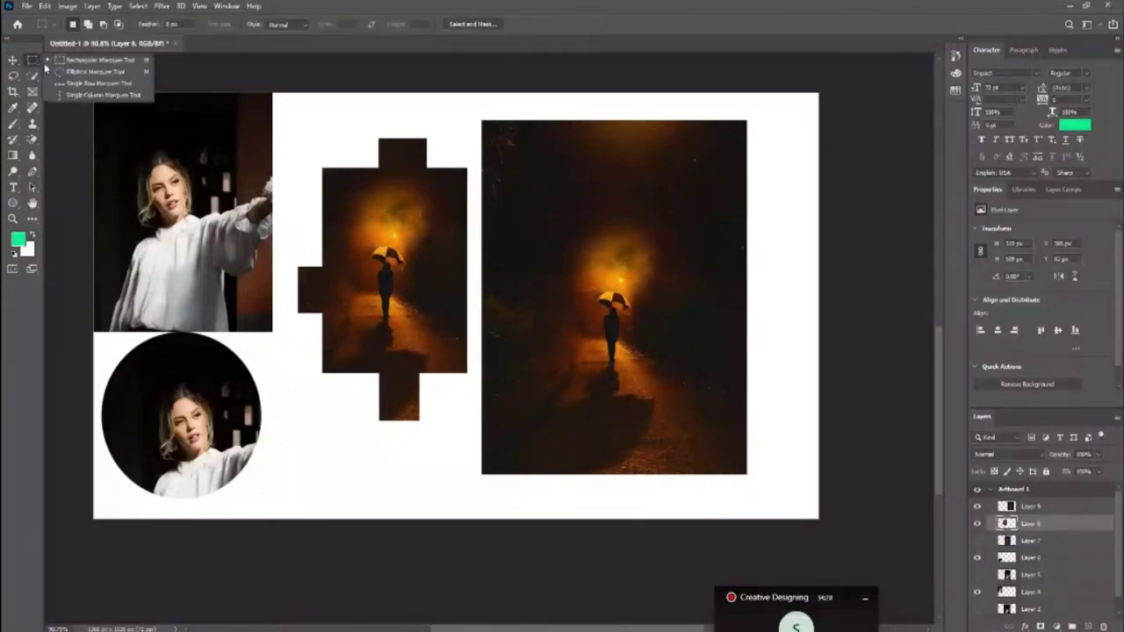
Marquee a rectangle around the umbrella figure and shape a notched tab along its top edge.
left_click(97, 60)
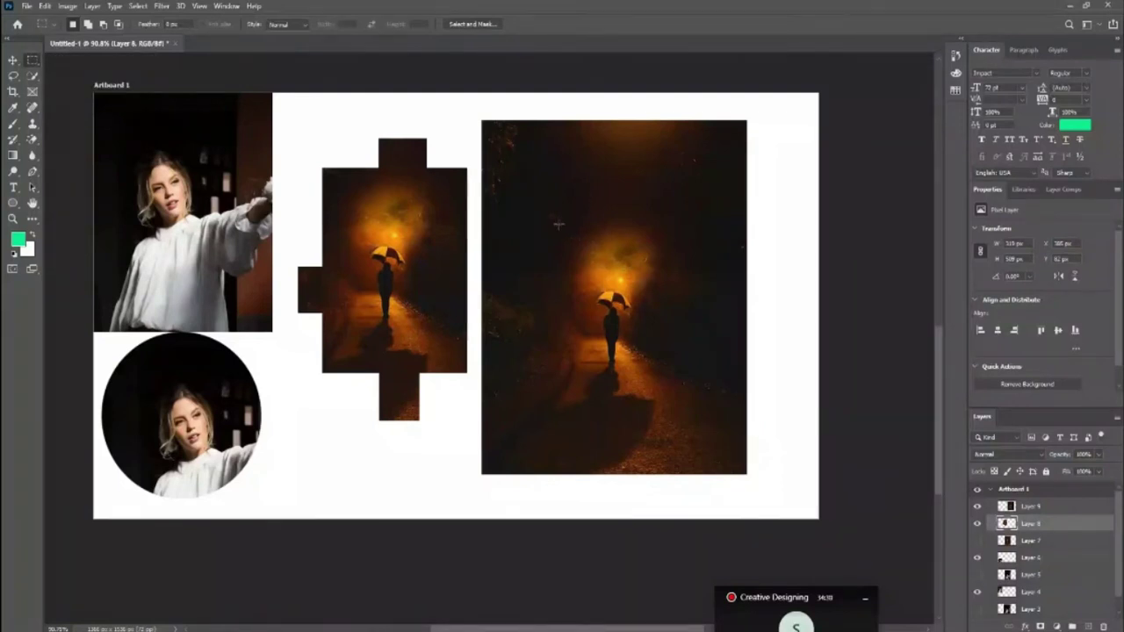
mouse_move(542, 201)
left_mouse_down()
mouse_move(656, 400)
mouse_move(689, 419)
left_mouse_up()
left_click_drag(604, 174, 643, 230)
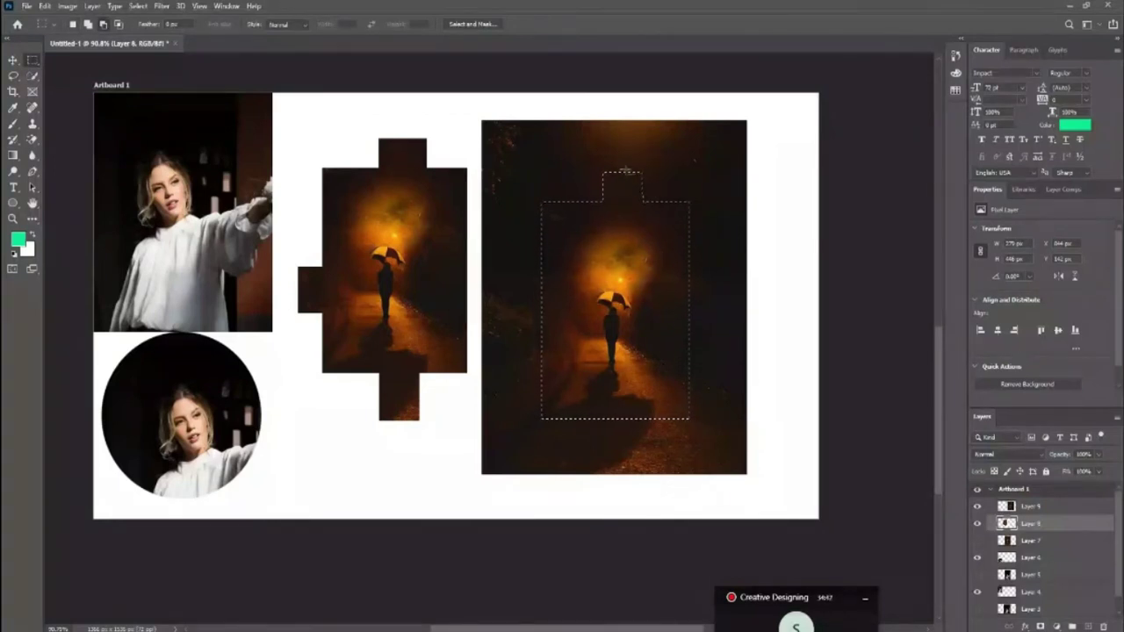
left_click_drag(595, 164, 617, 221)
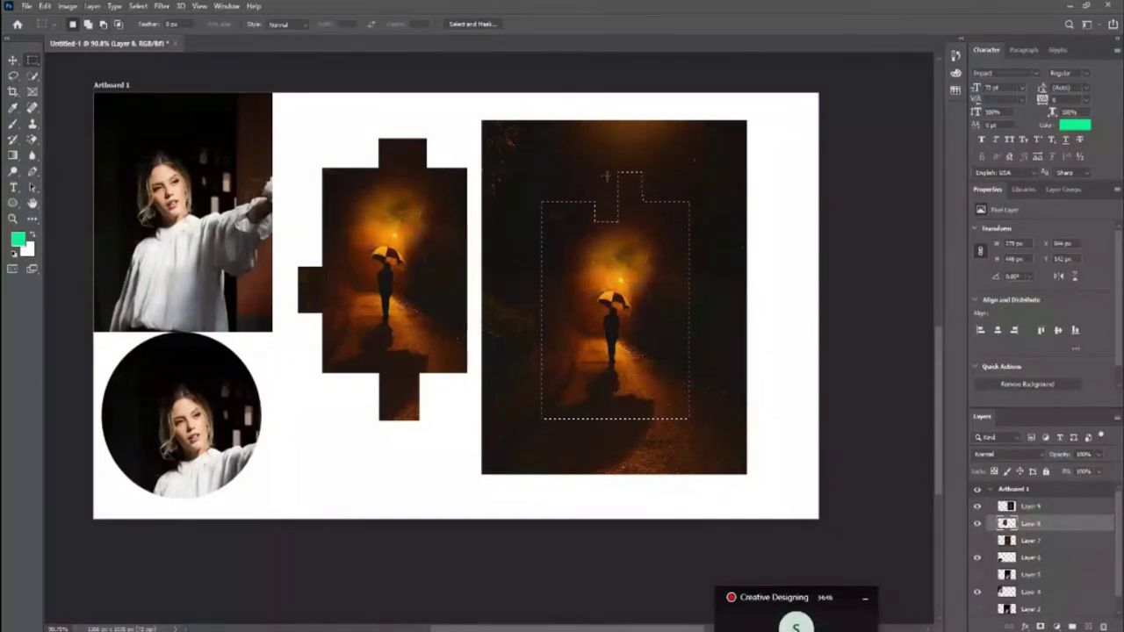
mouse_move(605, 164)
left_mouse_down()
mouse_move(650, 185)
mouse_move(642, 204)
left_mouse_up()
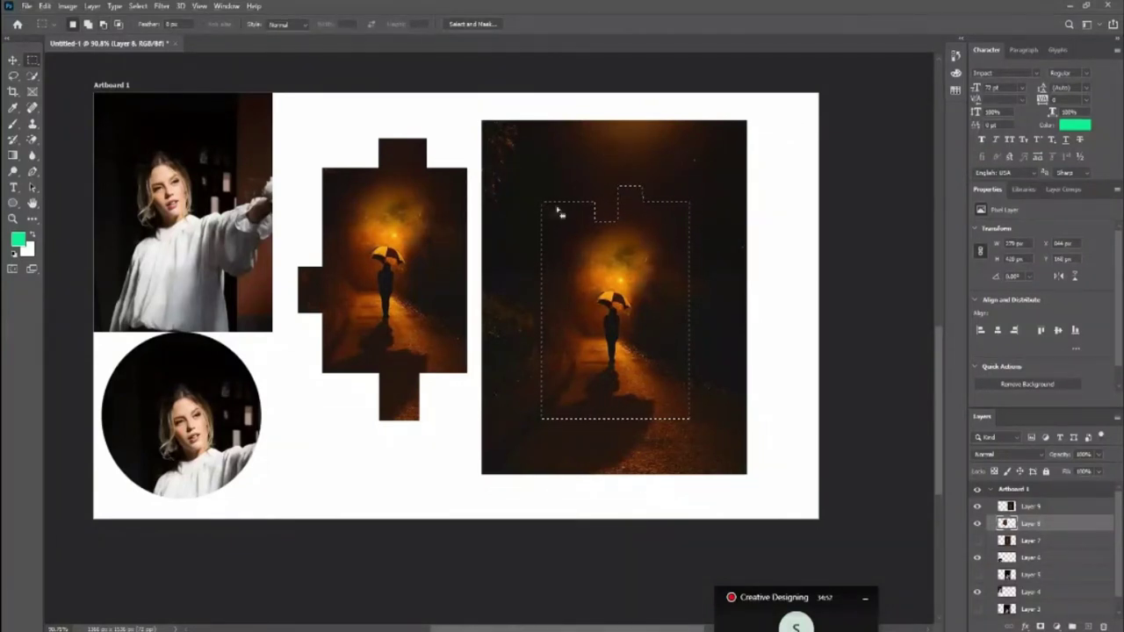
mouse_move(641, 201)
left_mouse_down()
mouse_move(620, 184)
mouse_move(619, 198)
left_mouse_up()
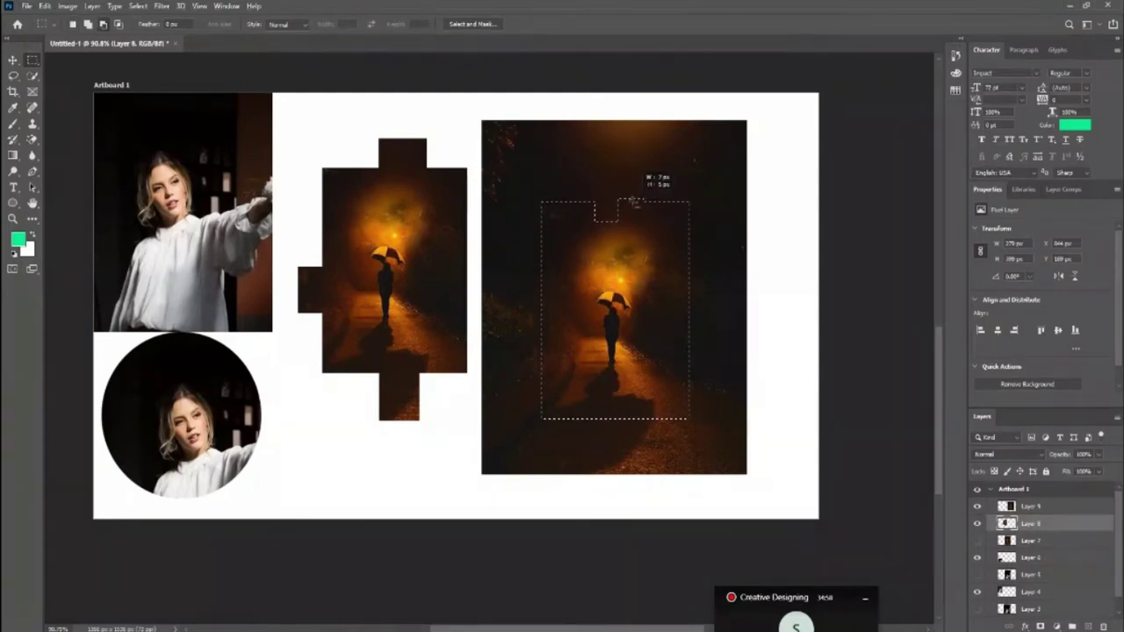
left_click_drag(615, 192, 655, 198)
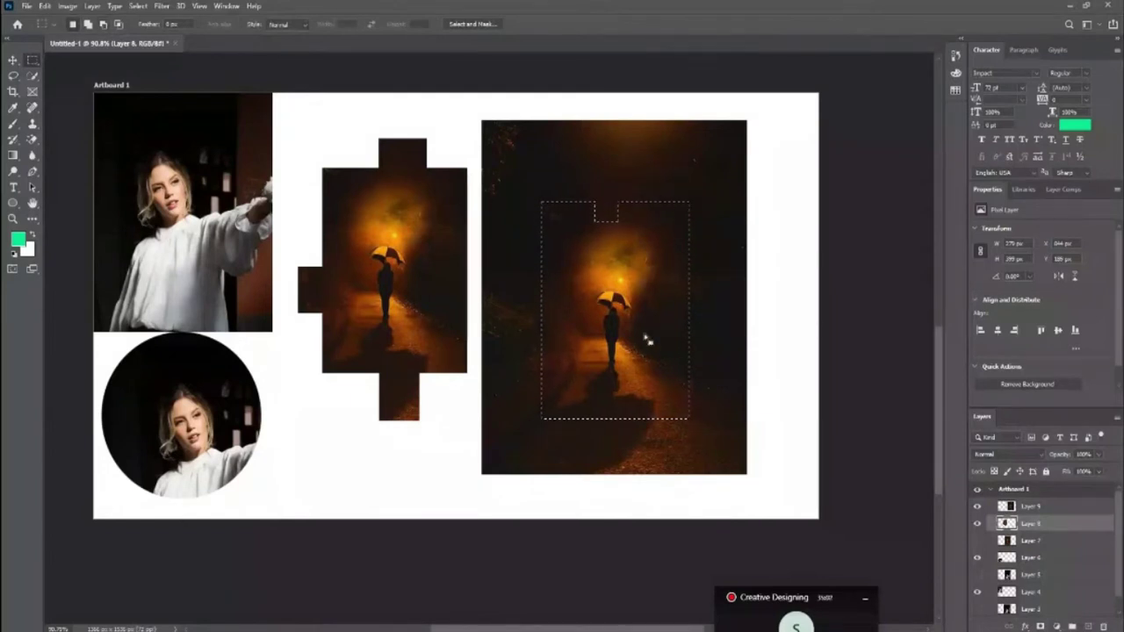
left_click_drag(580, 211, 637, 232)
Give the selection a stepped right edge by adding then subtracting a block, and activate the night-street layer.
left_click_drag(668, 298, 736, 360)
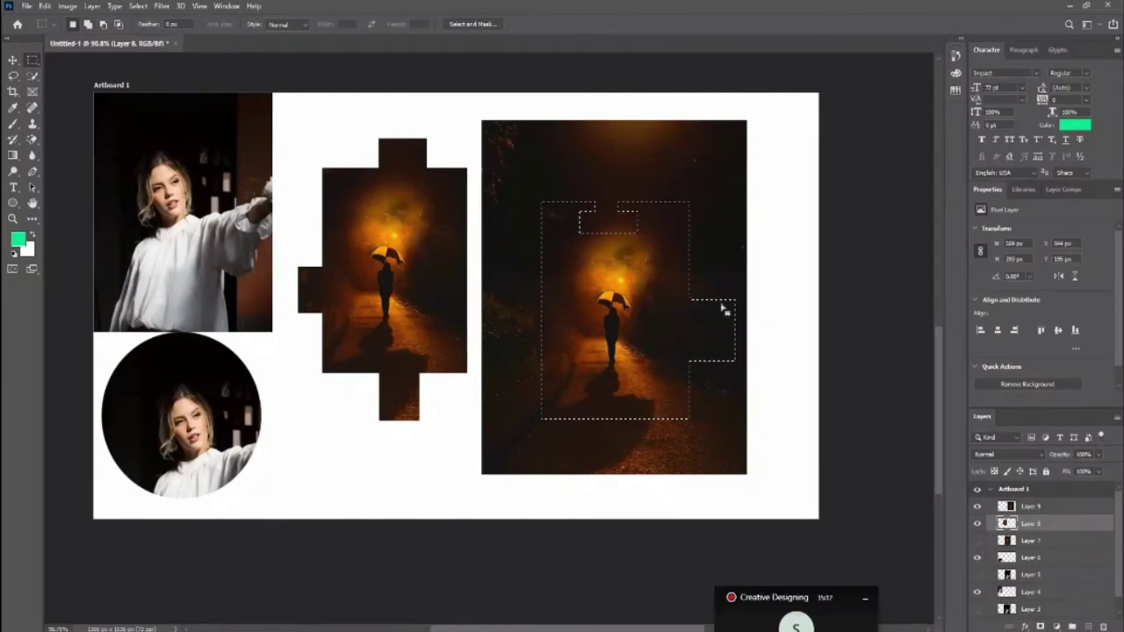
key("alt")
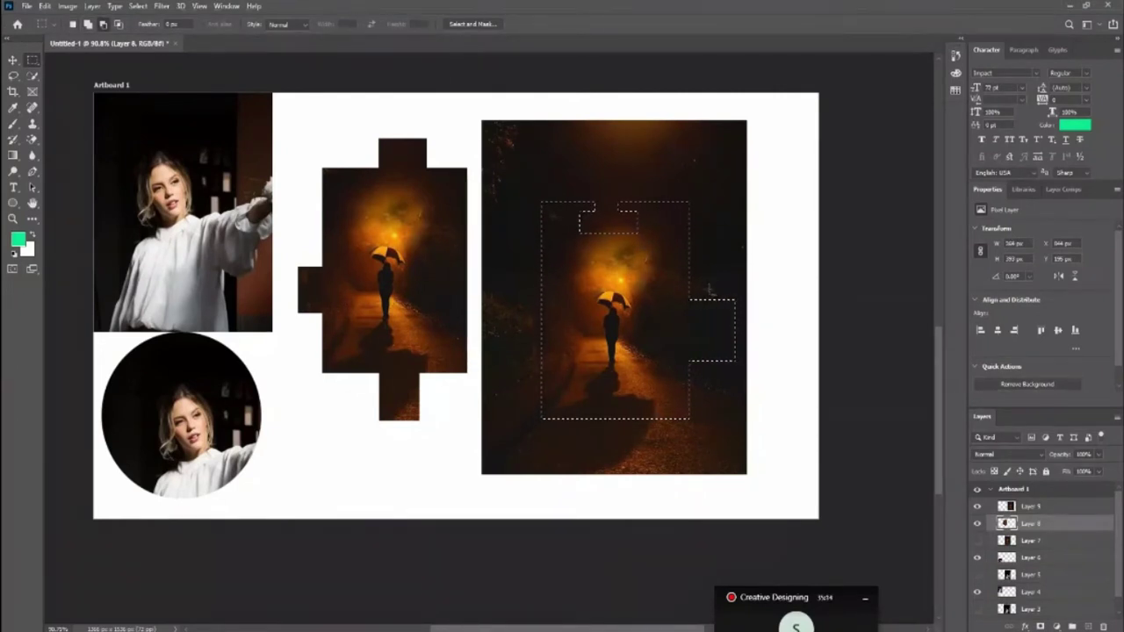
left_click_drag(704, 283, 740, 369)
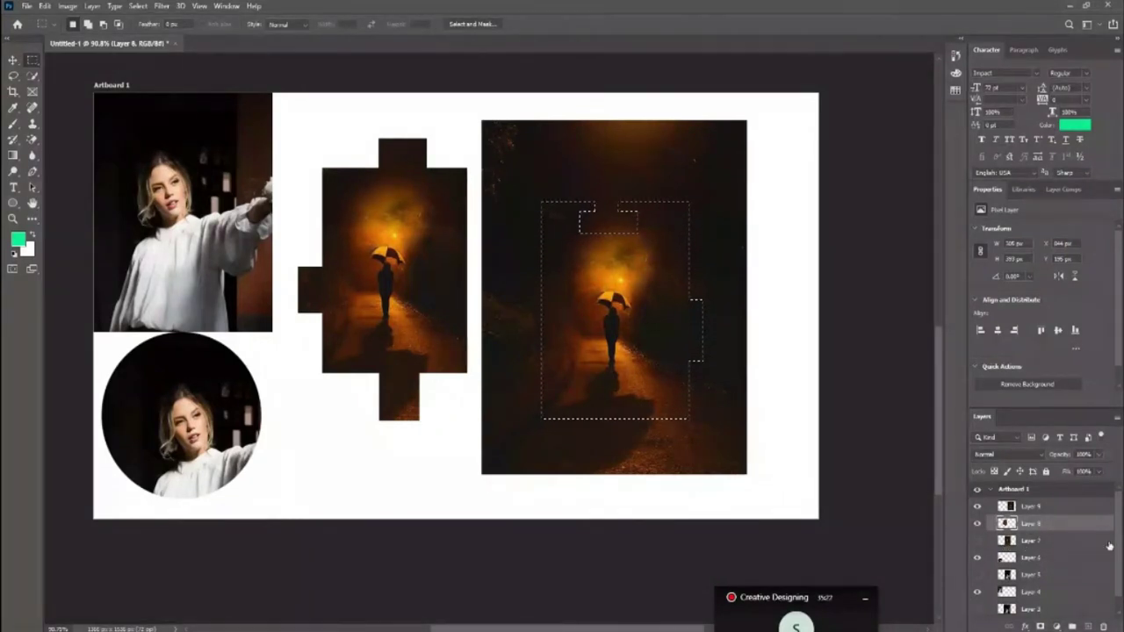
left_click_drag(1029, 525, 1005, 525)
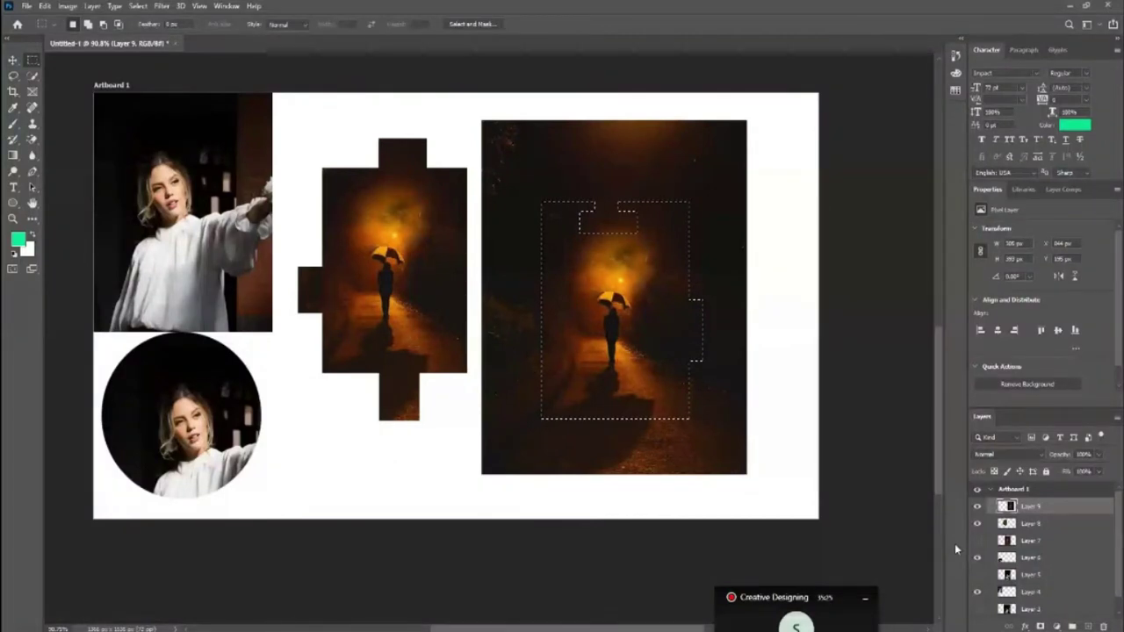
Copy the notched area of the night-street photo, Layer 9, onto its own new layer.
key("ctrl+j")
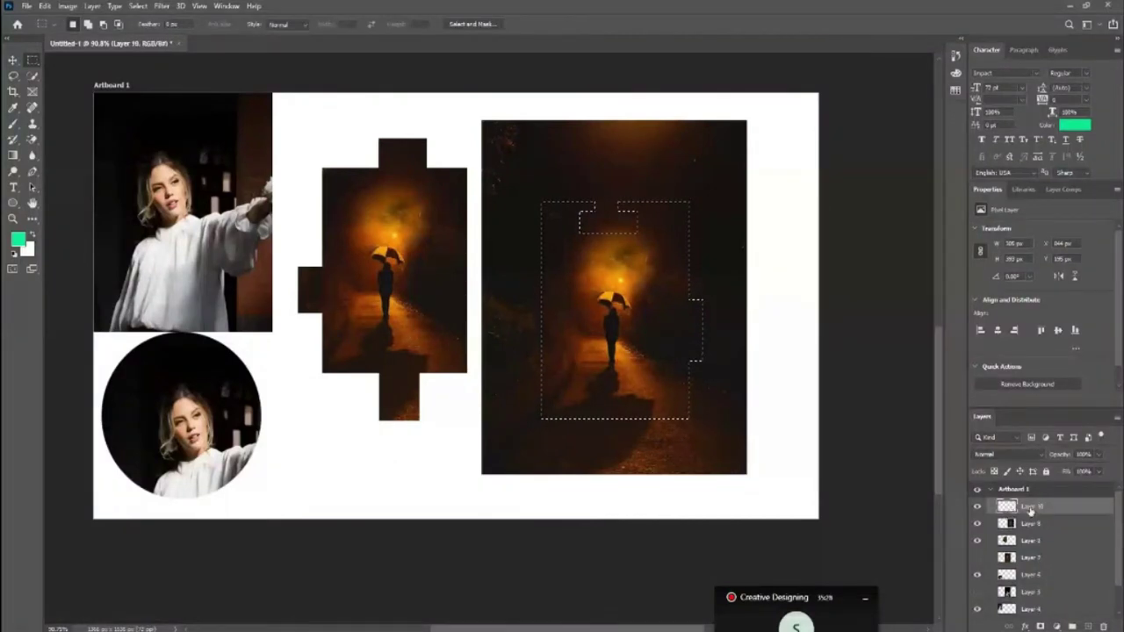
left_click(977, 524)
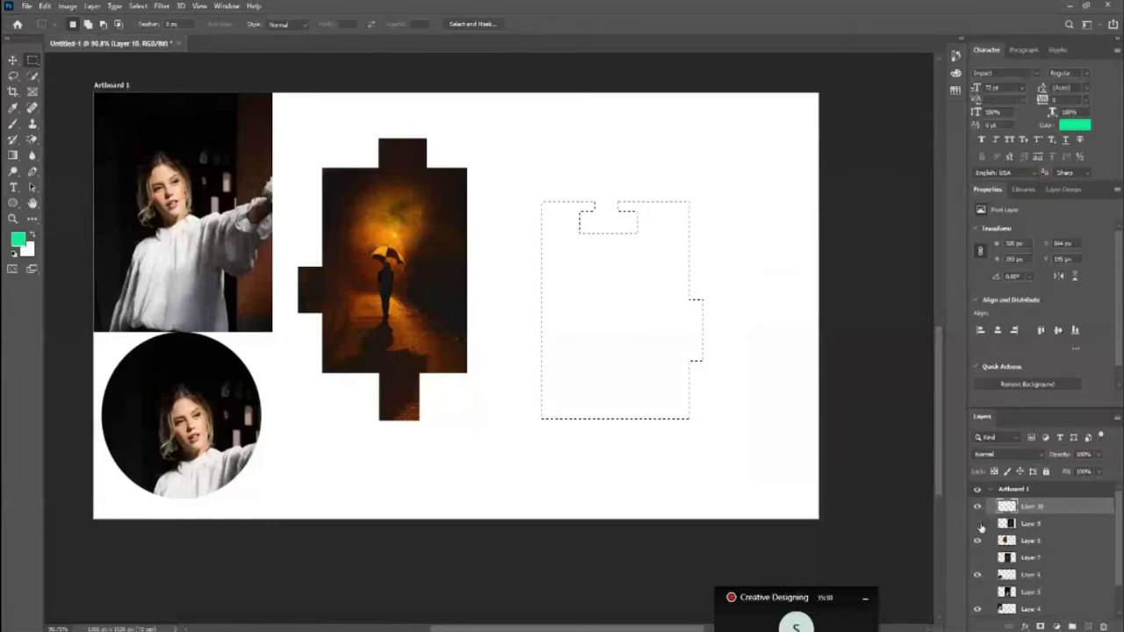
left_click(977, 524)
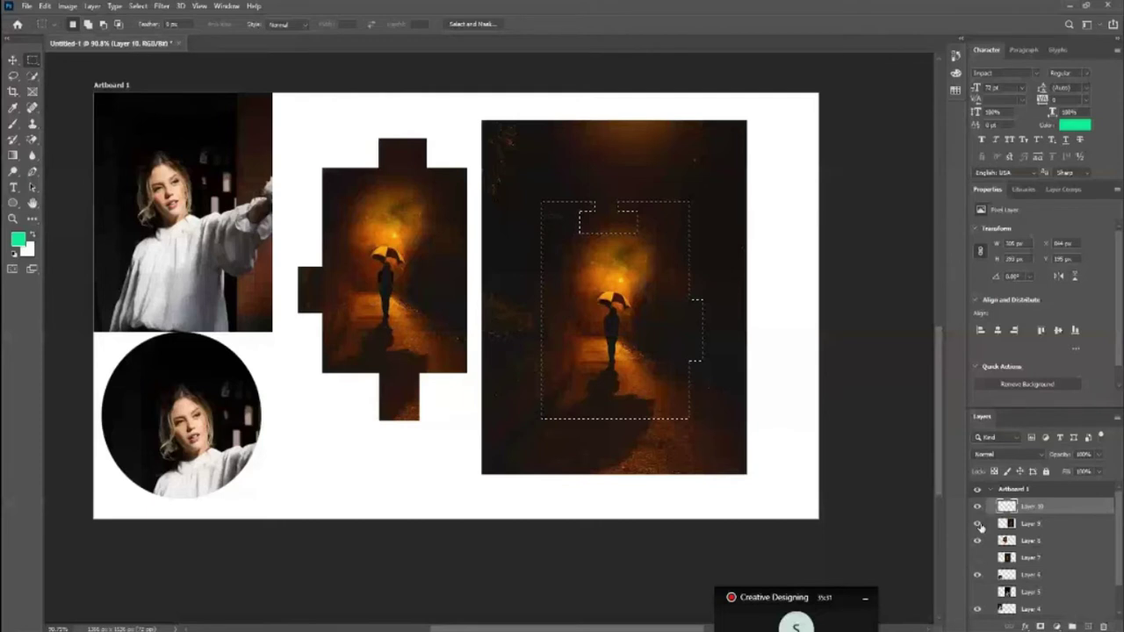
left_click(987, 527)
key("ctrl+j")
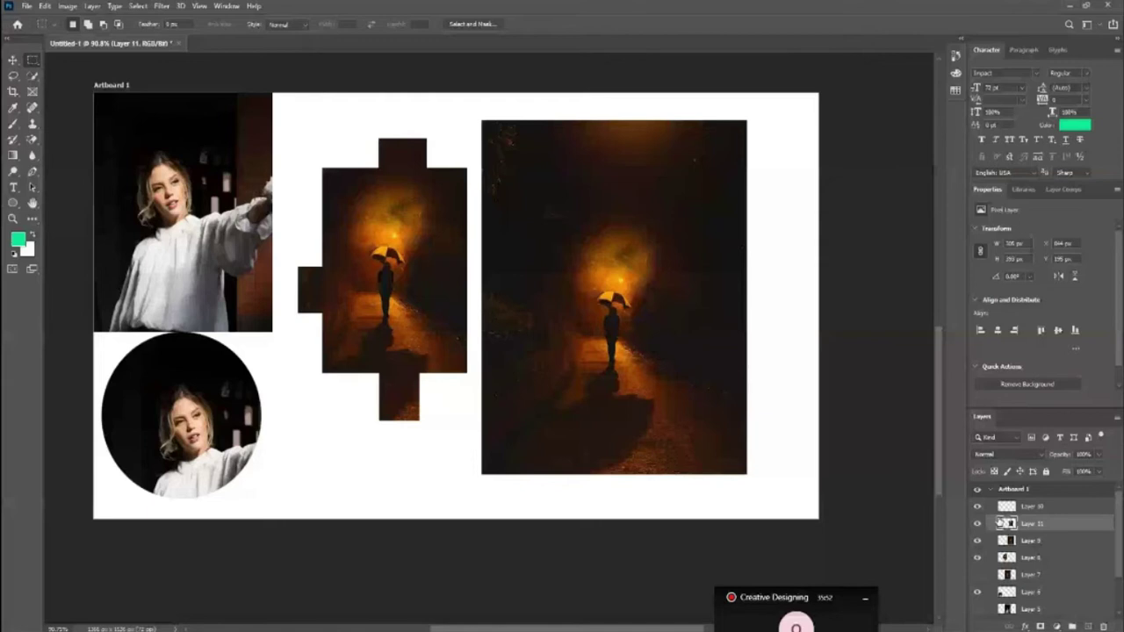
Move the jagged cutout up-left, then nudge it slightly right and down beside the middle piece.
key("v")
left_click_drag(641, 335, 562, 309)
left_click_drag(632, 360, 644, 369)
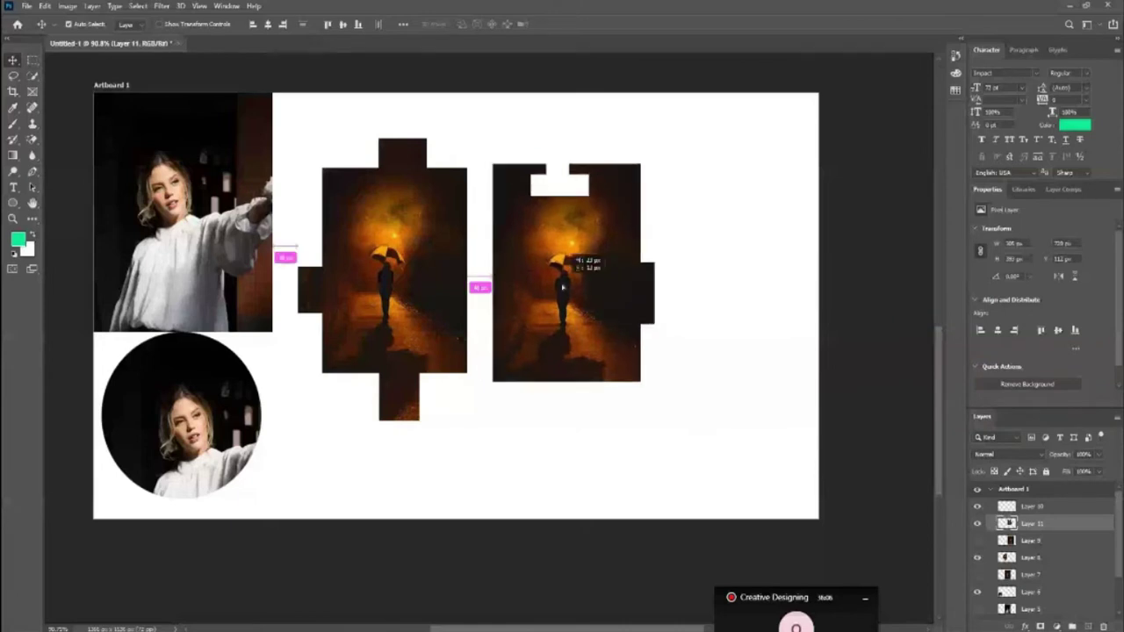
left_click(687, 386)
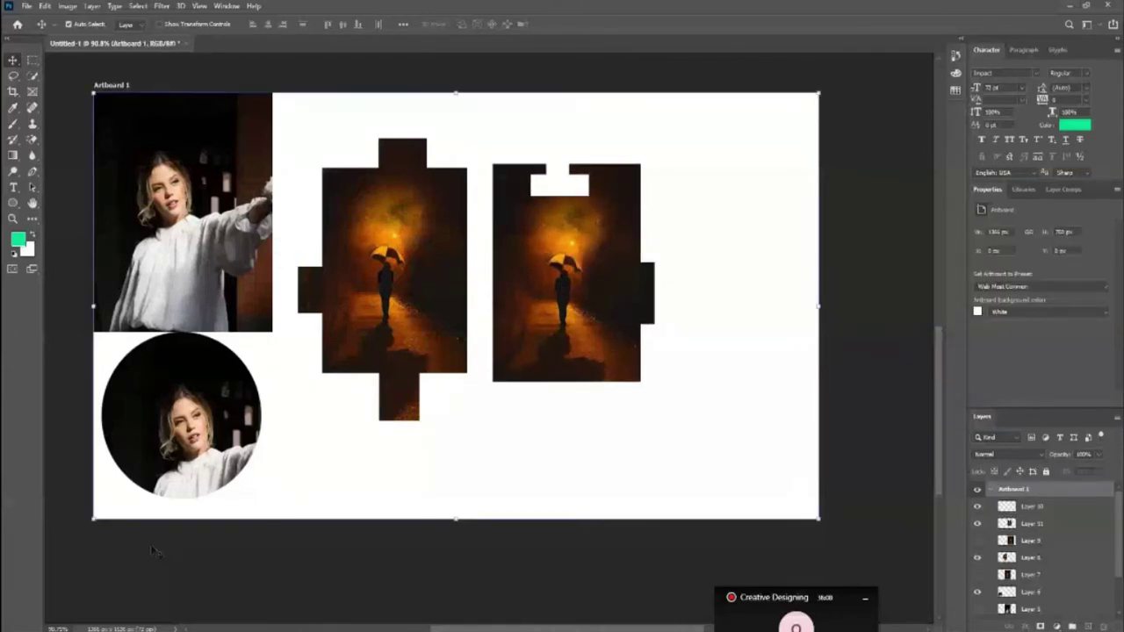
Return to the Move tool and select Artboard 1.
left_click(34, 61)
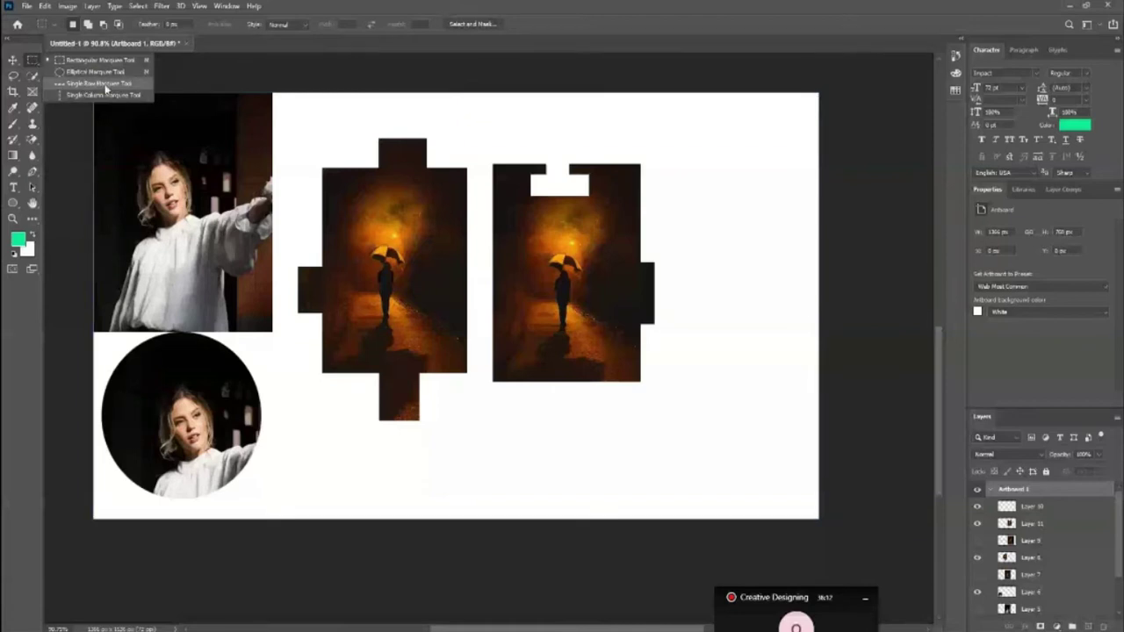
key("Escape")
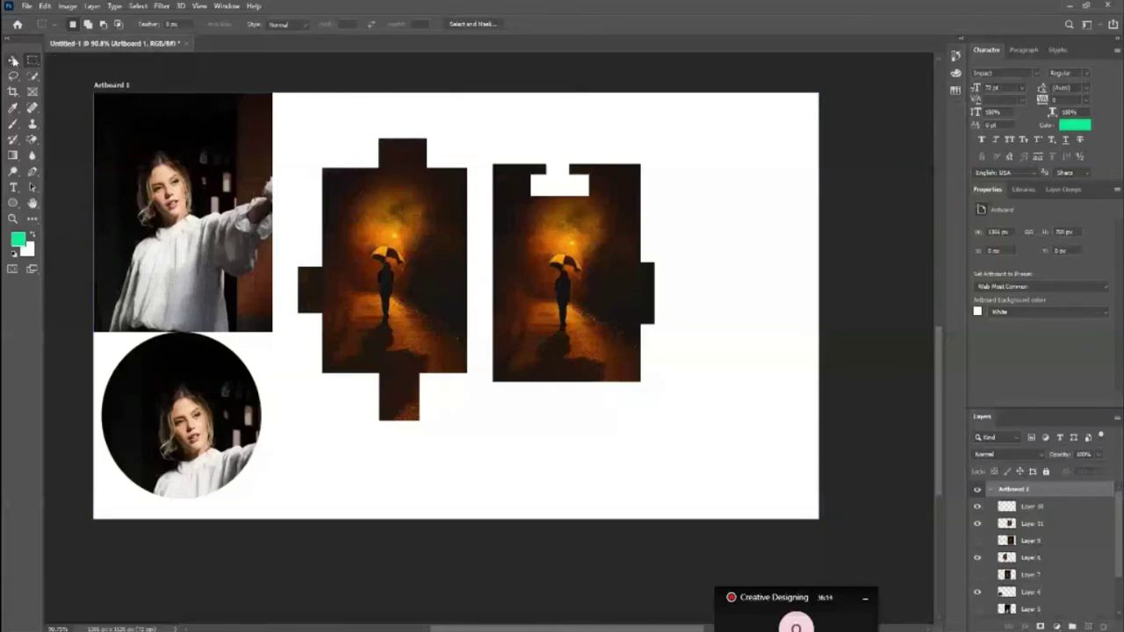
key("v")
left_click(674, 548)
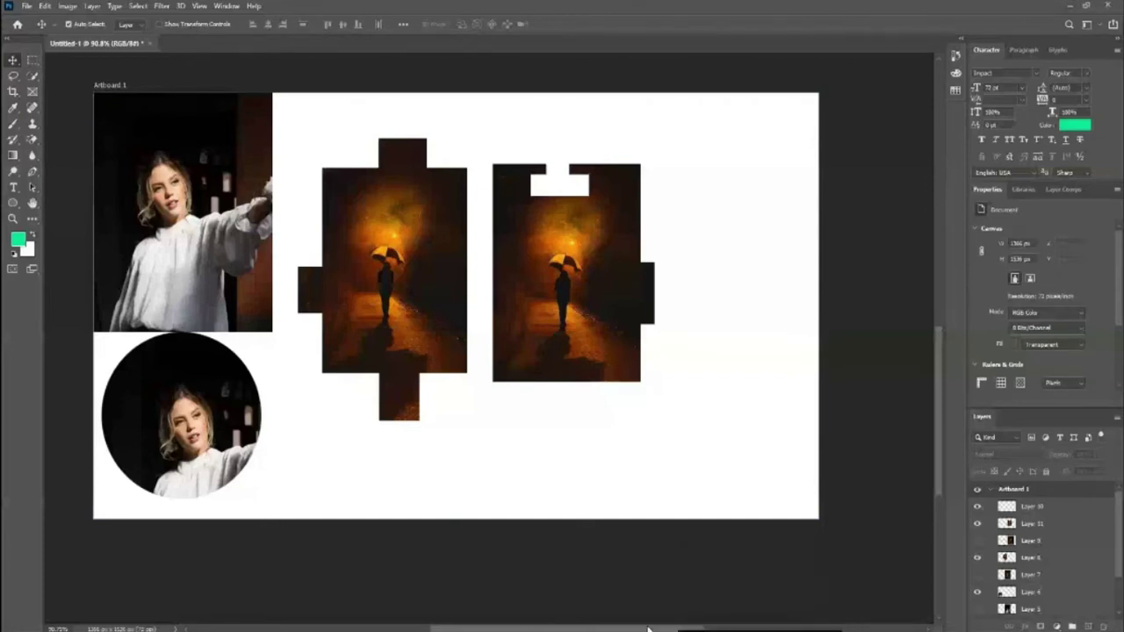
left_click_drag(647, 629, 713, 629)
left_click(535, 469)
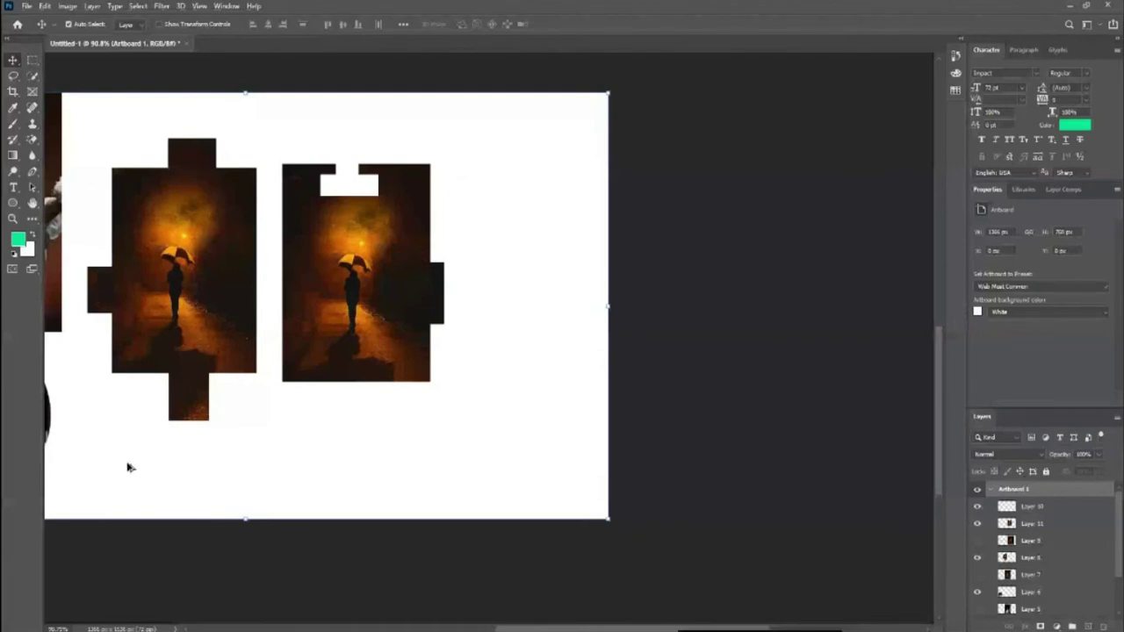
Alt-drag Artboard 1 to the right to create Artboard 1 copy and delete its circular portrait.
left_click_drag(110, 469, 726, 474)
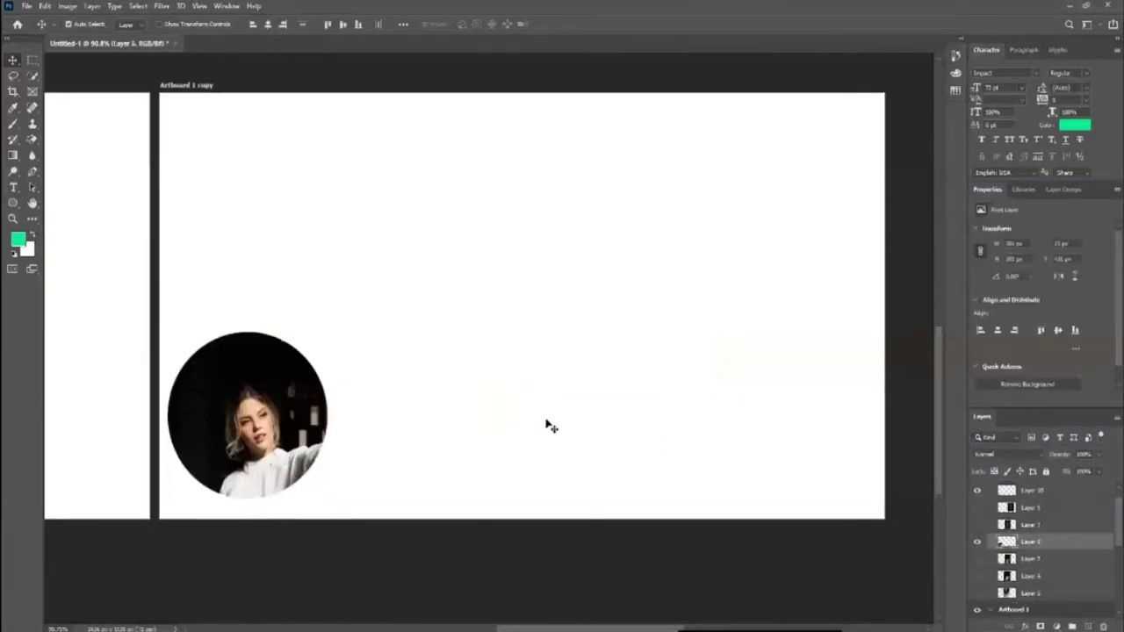
key("Delete")
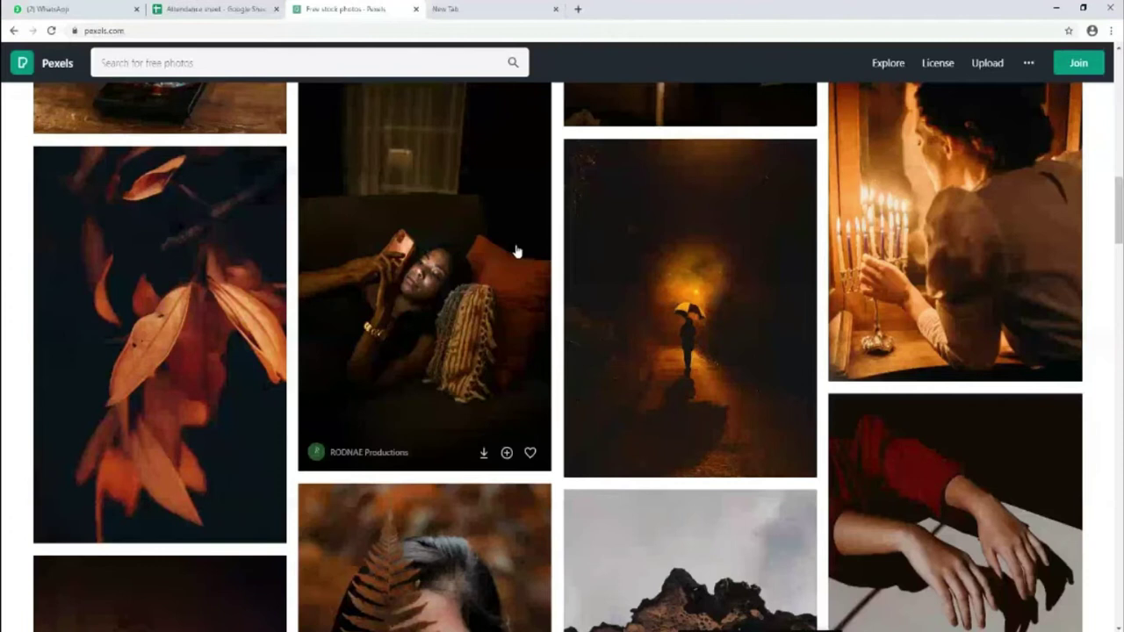
Scroll the Pexels grid down to the dark blue corridor photo and copy the image.
scroll(416, 475, "down", 10)
scroll(417, 475, "down", 1)
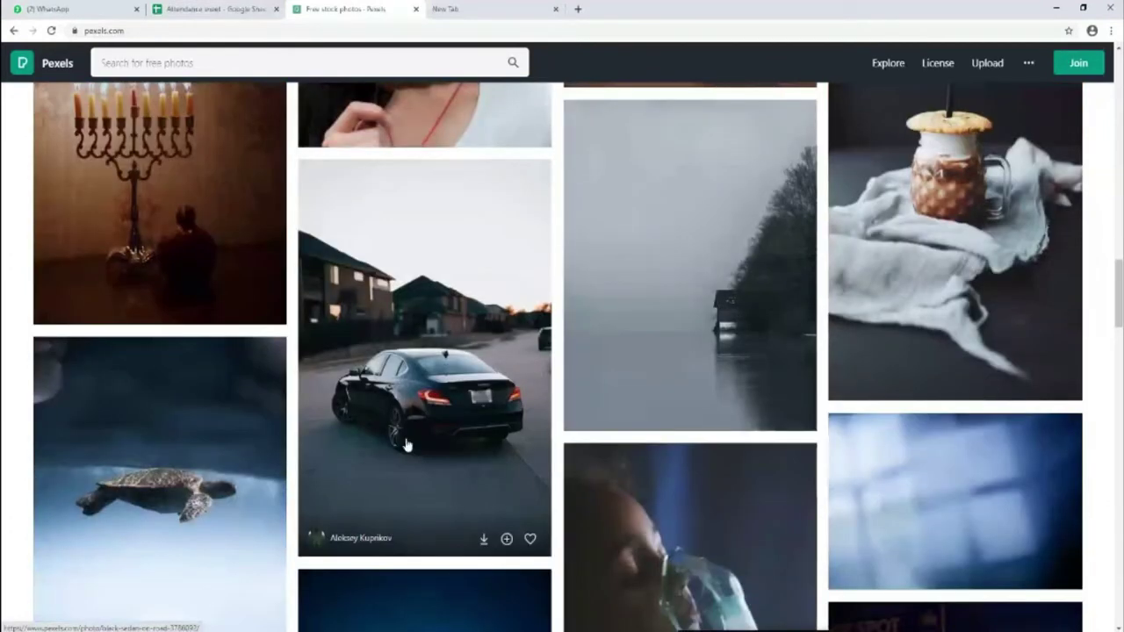
scroll(407, 445, "down", 4)
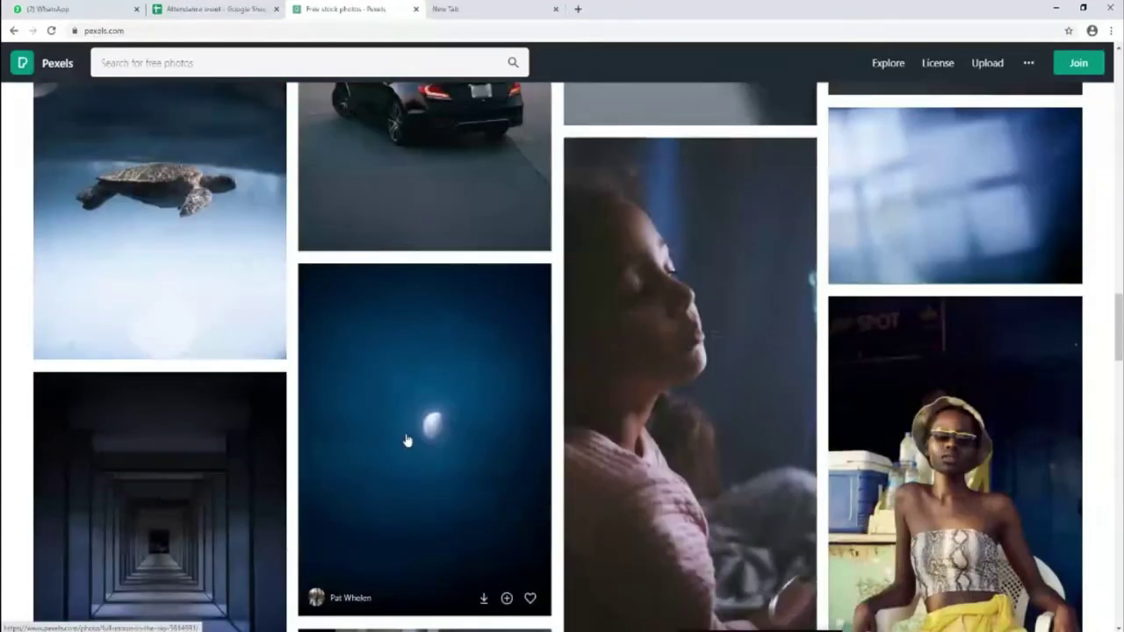
scroll(406, 439, "down", 2)
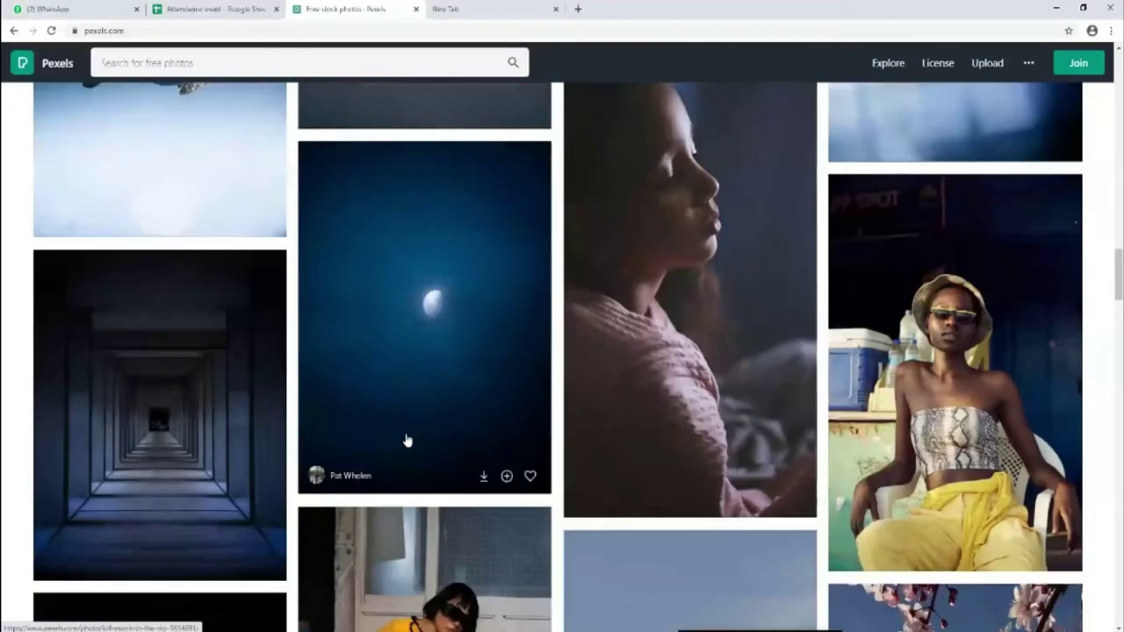
right_click(93, 367)
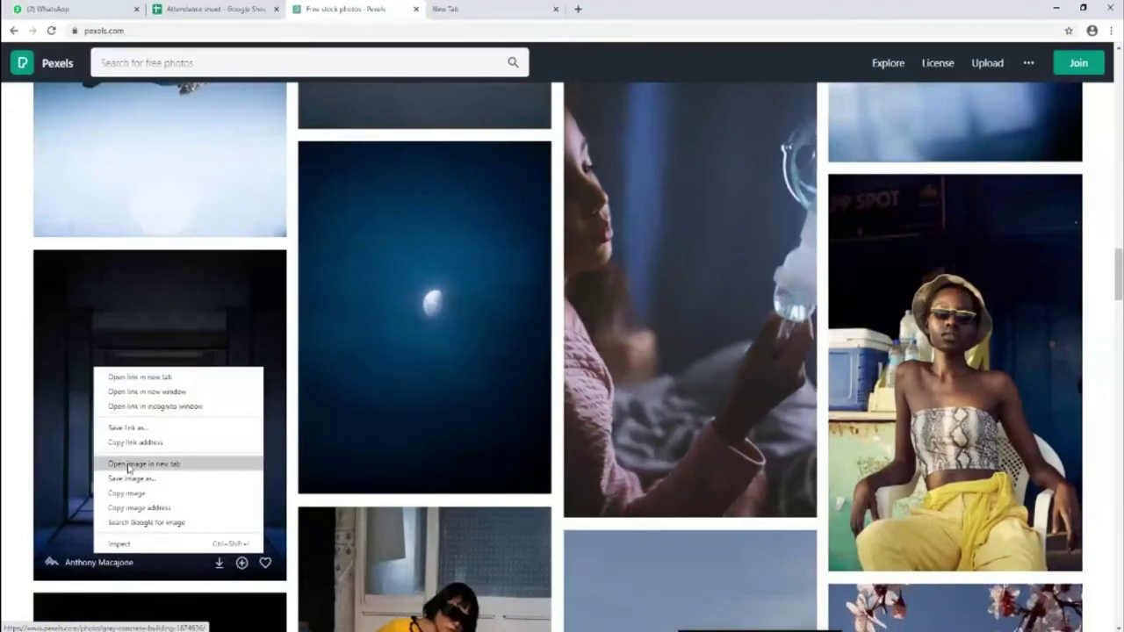
left_click(131, 494)
key("alt+Tab")
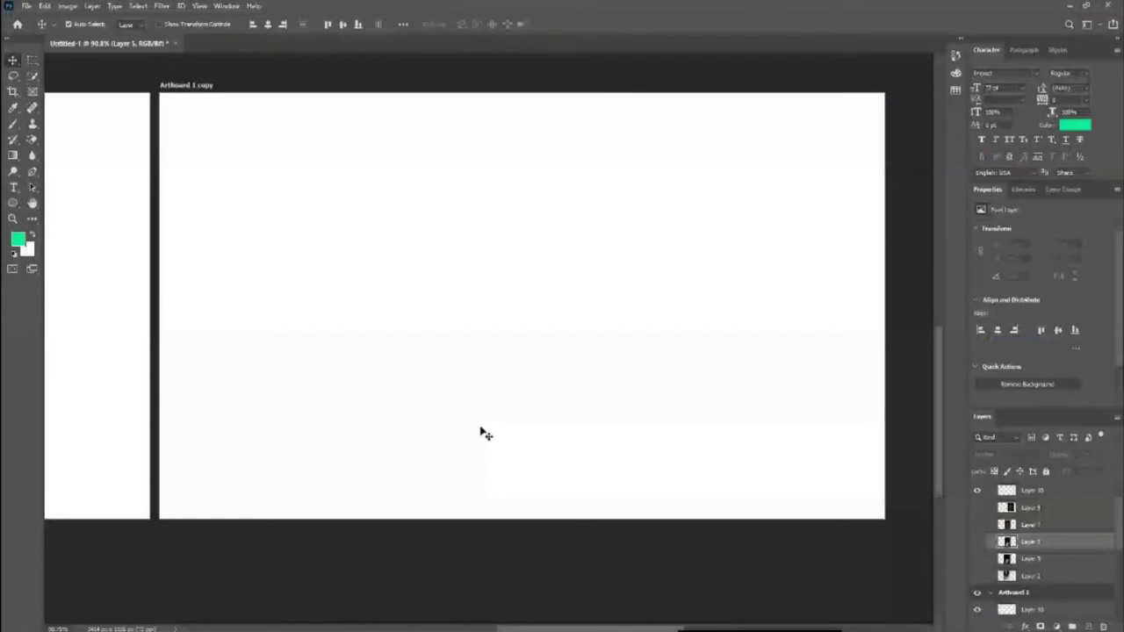
Paste the corridor photo onto Artboard 1 copy and select a single one-pixel row across it.
left_click(433, 466)
key("ctrl+v")
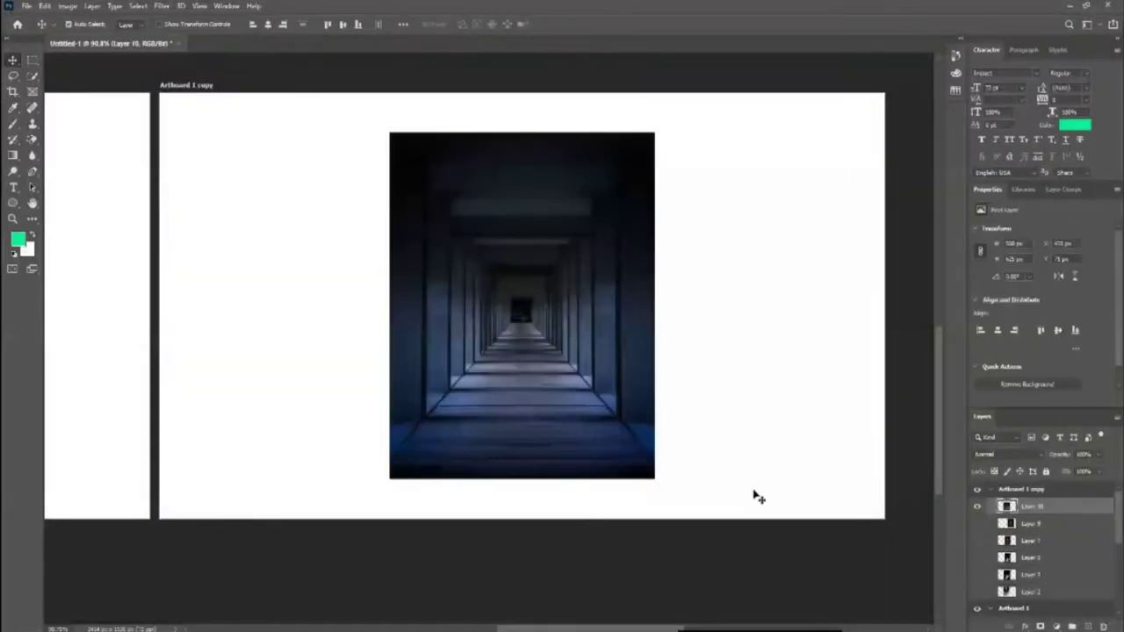
left_click(33, 60)
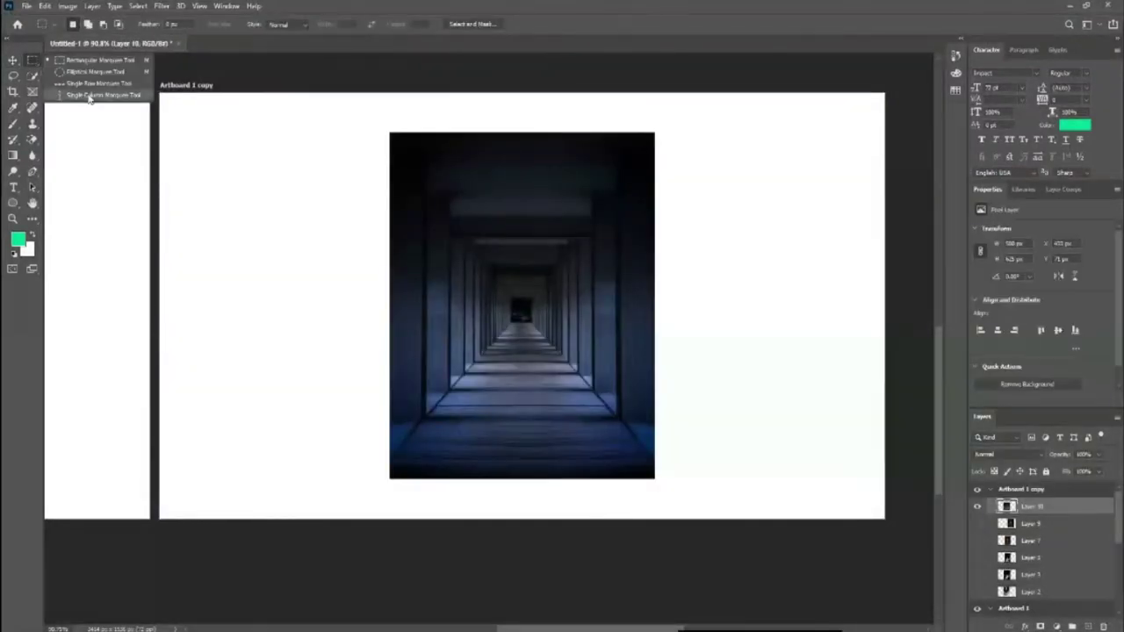
left_click(79, 63)
left_click(456, 292)
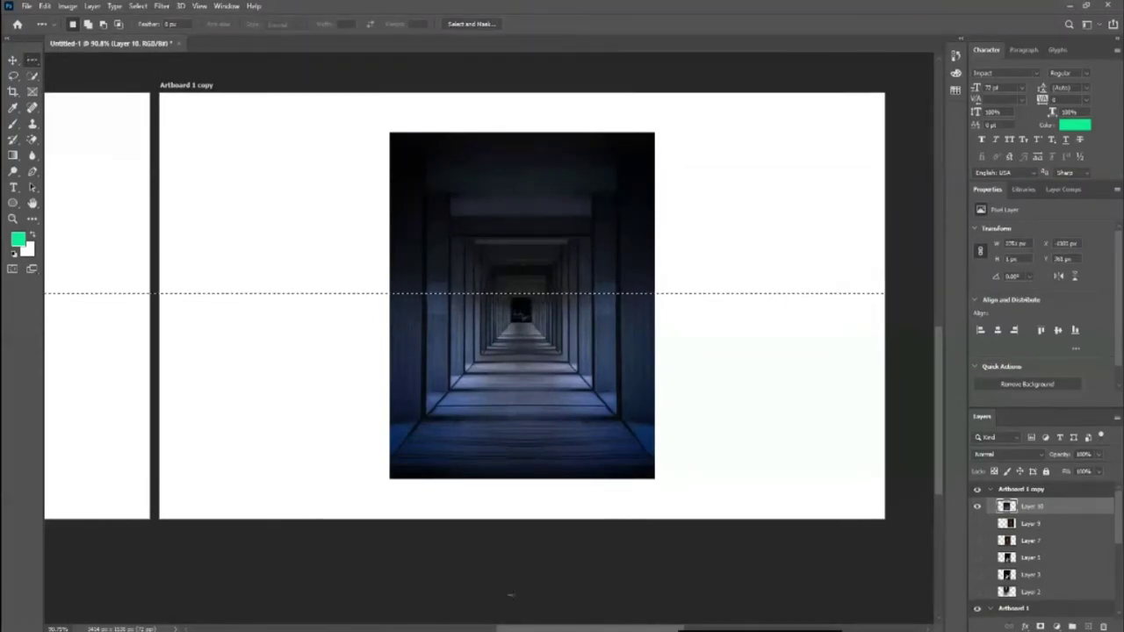
left_click(374, 252)
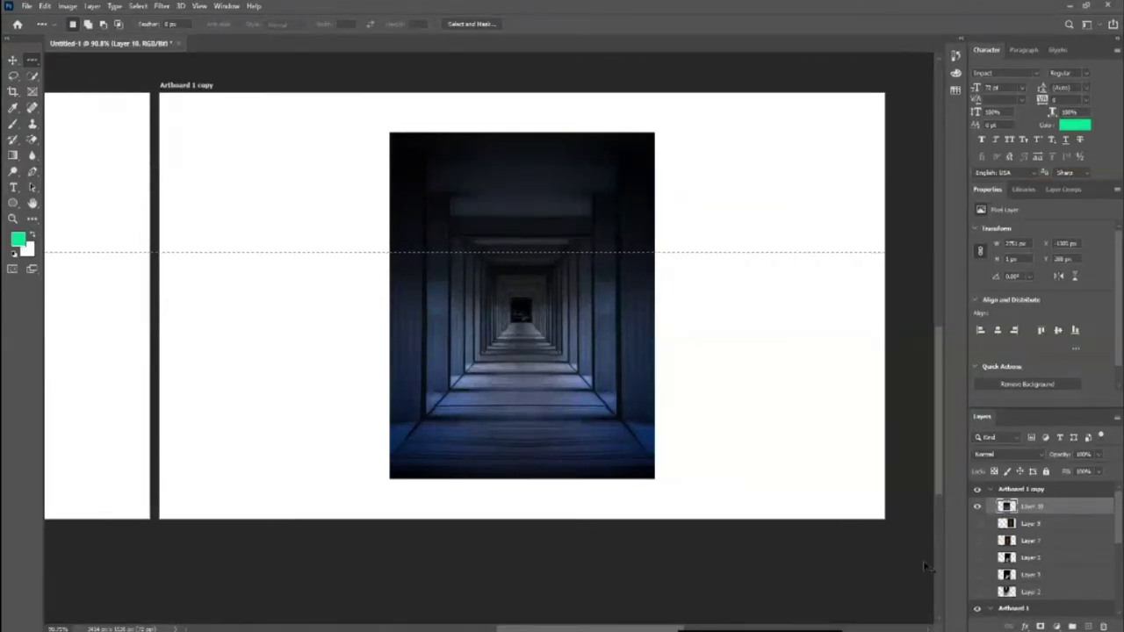
Copy the row onto a new layer, hide the corridor photo, and zoom in on the line.
key("ctrl+j")
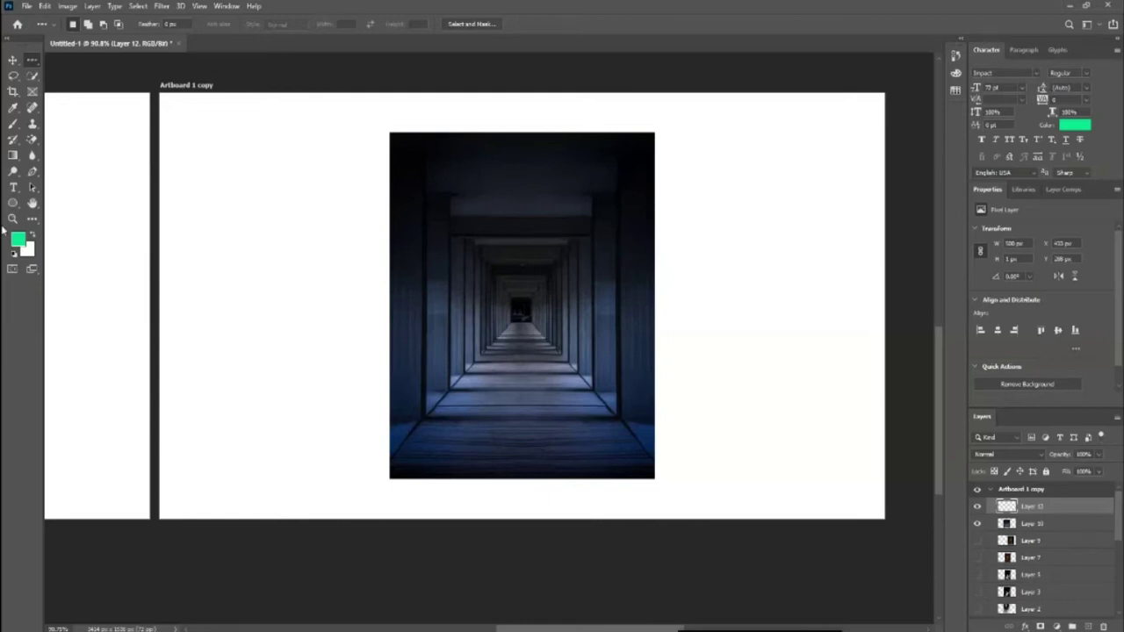
left_click(977, 524)
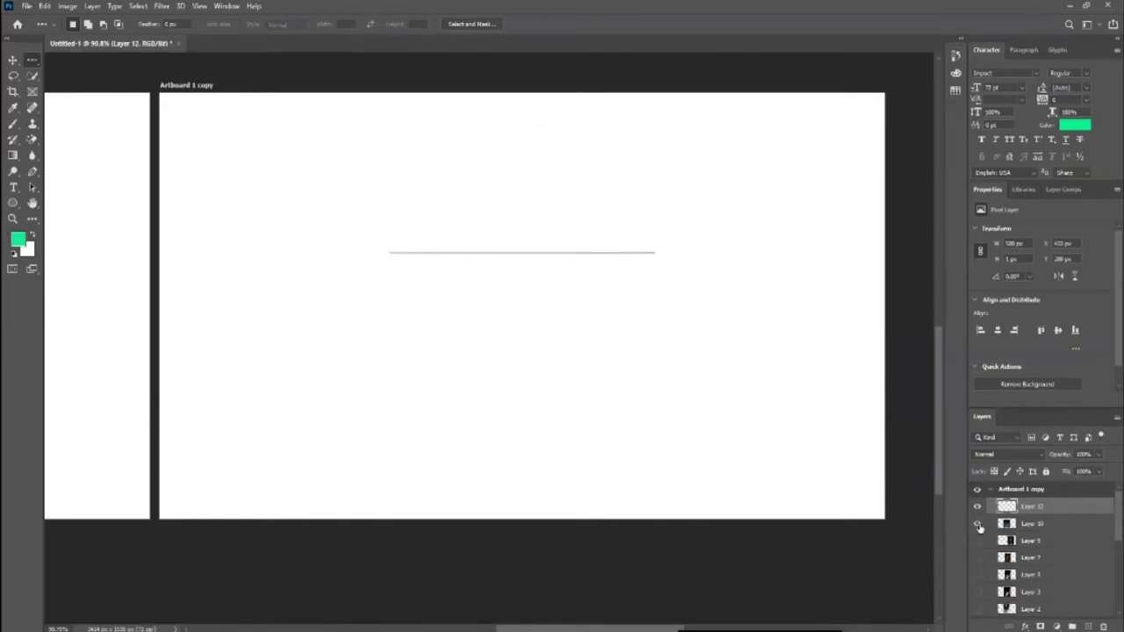
left_click(977, 523)
key("ctrl+plus")
key("ctrl+plus")
key("ctrl+plus")
scroll(534, 236, "up", 1)
scroll(150, 166, "up", 2)
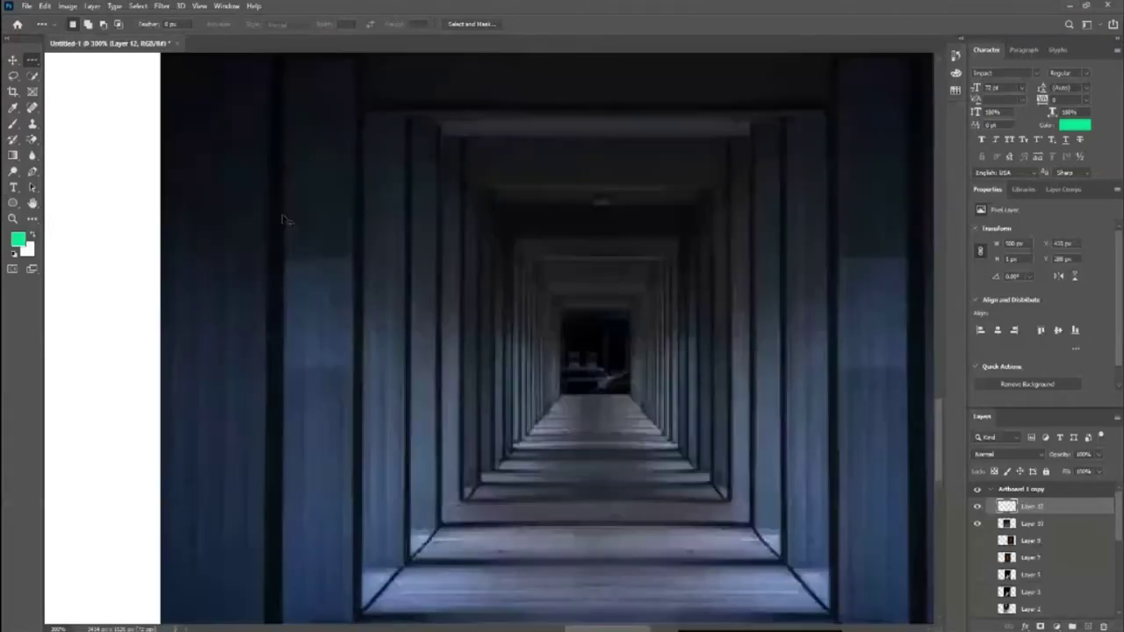
Select a second single-pixel row below the first, then zoom in and out to check both lines.
left_click(237, 164)
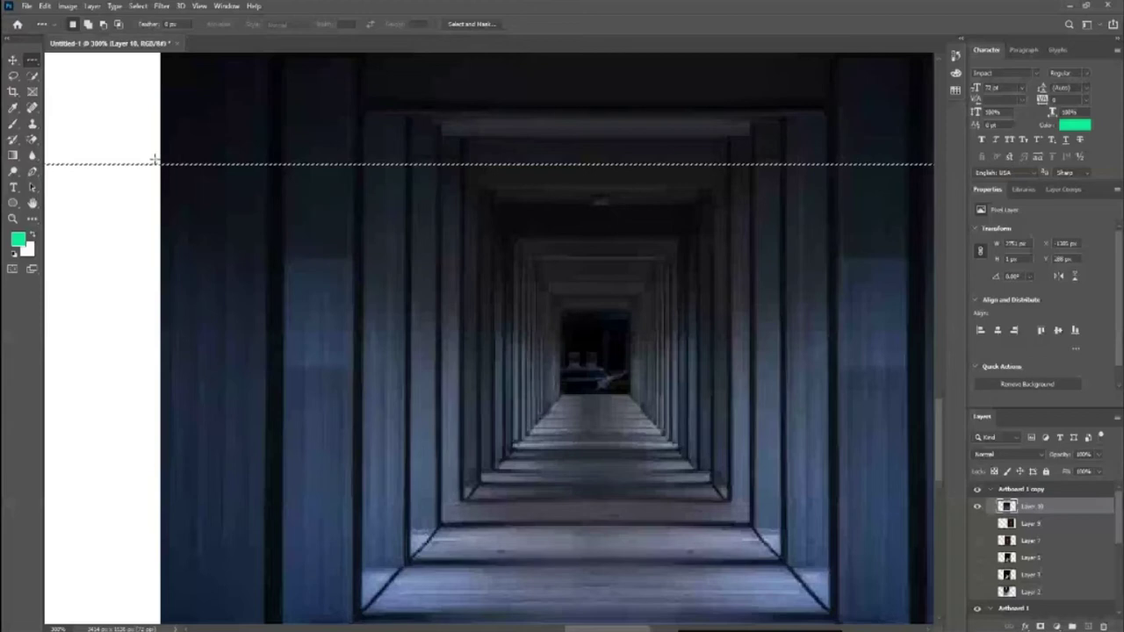
key("ctrl+1")
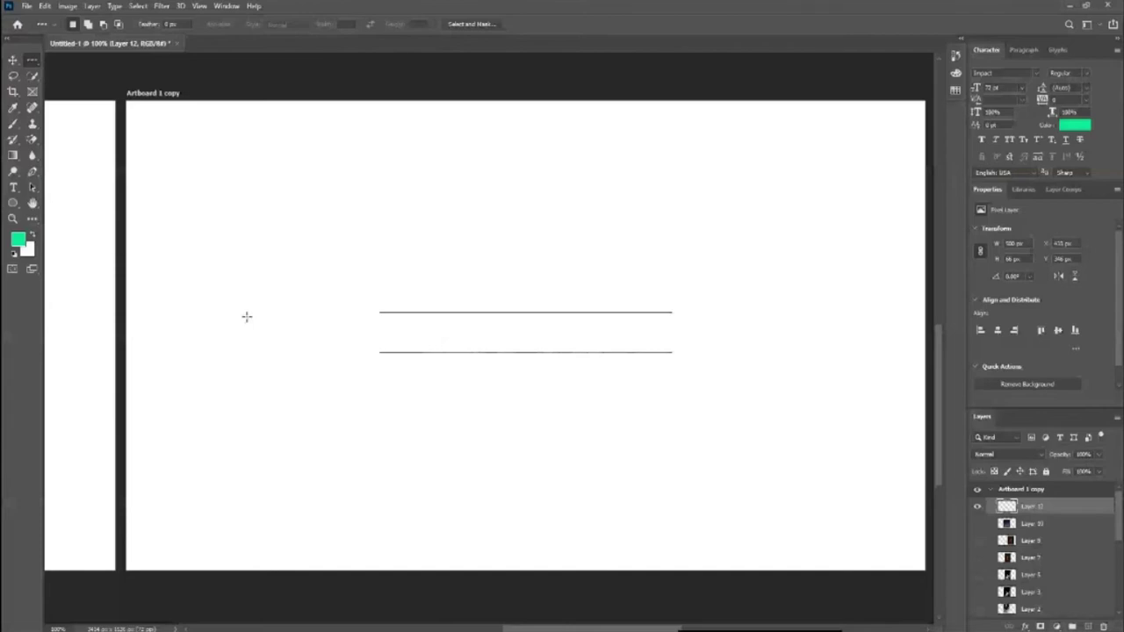
key("ctrl+plus")
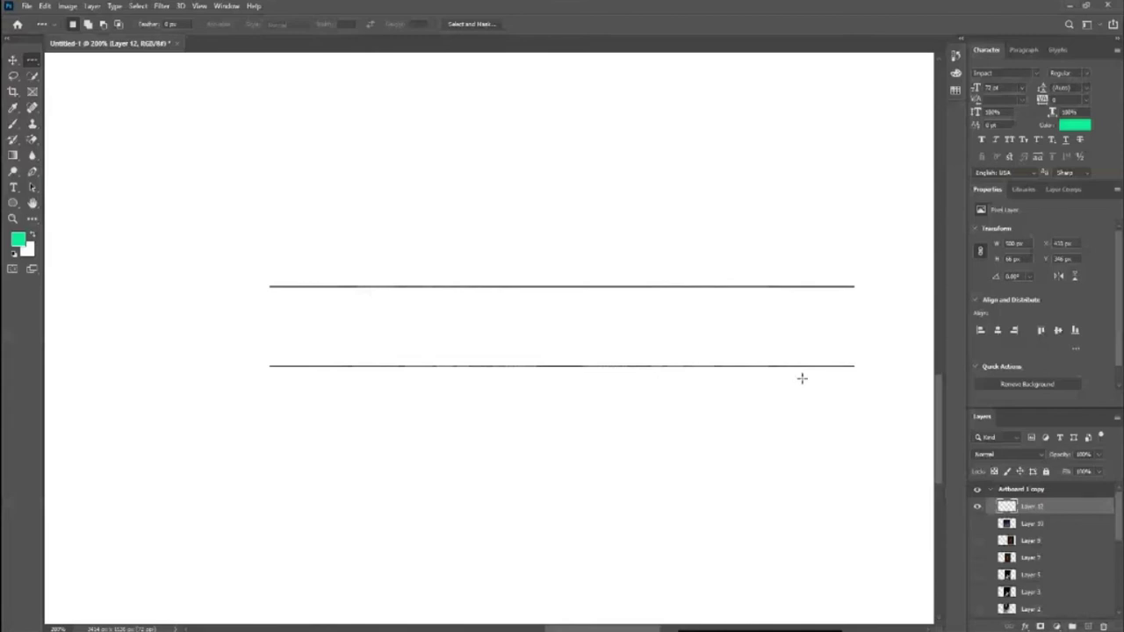
key("ctrl+plus")
key("ctrl+plus")
key("ctrl+plus")
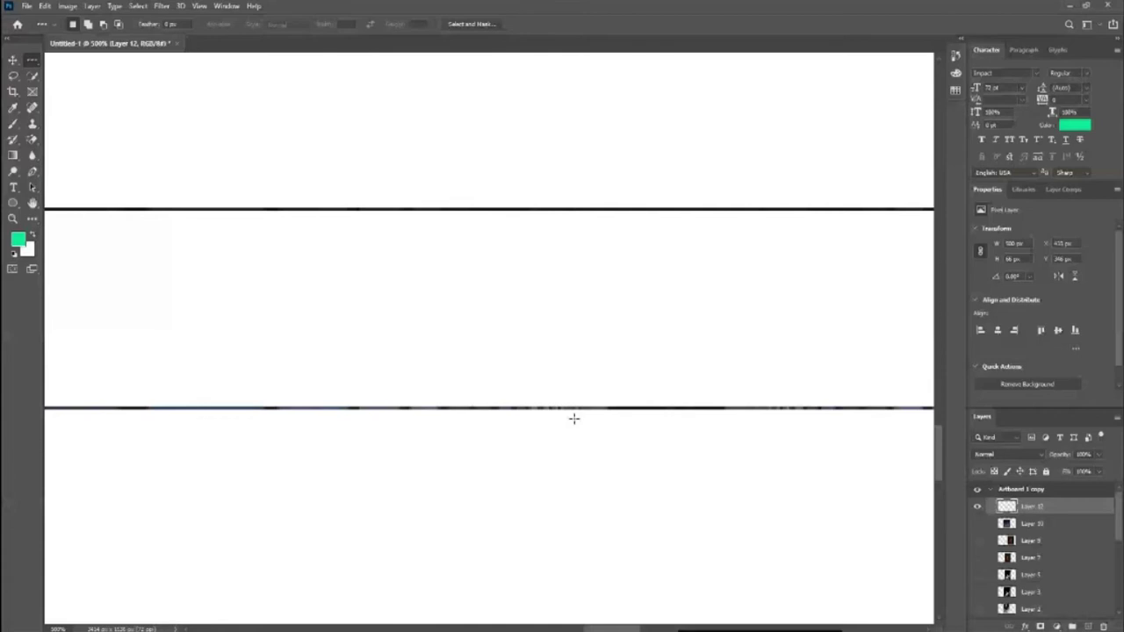
key("ctrl+minus")
key("ctrl+minus")
key("ctrl+minus")
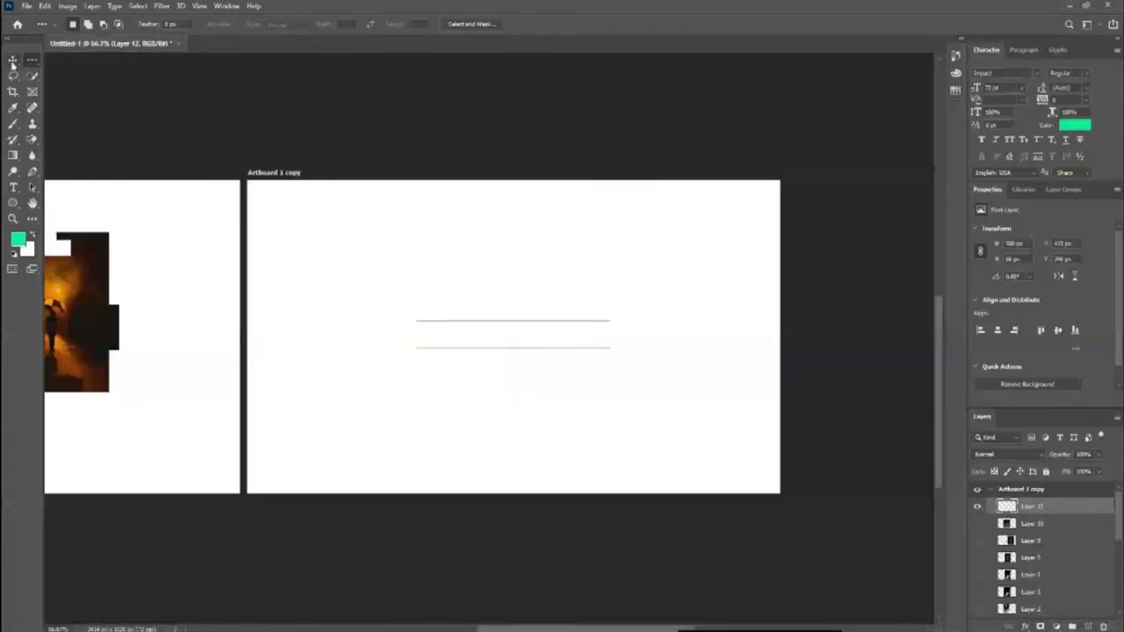
Free-transform the pair of lines, shortening them and moving them to Artboard 1 copy's upper-left.
left_click(12, 60)
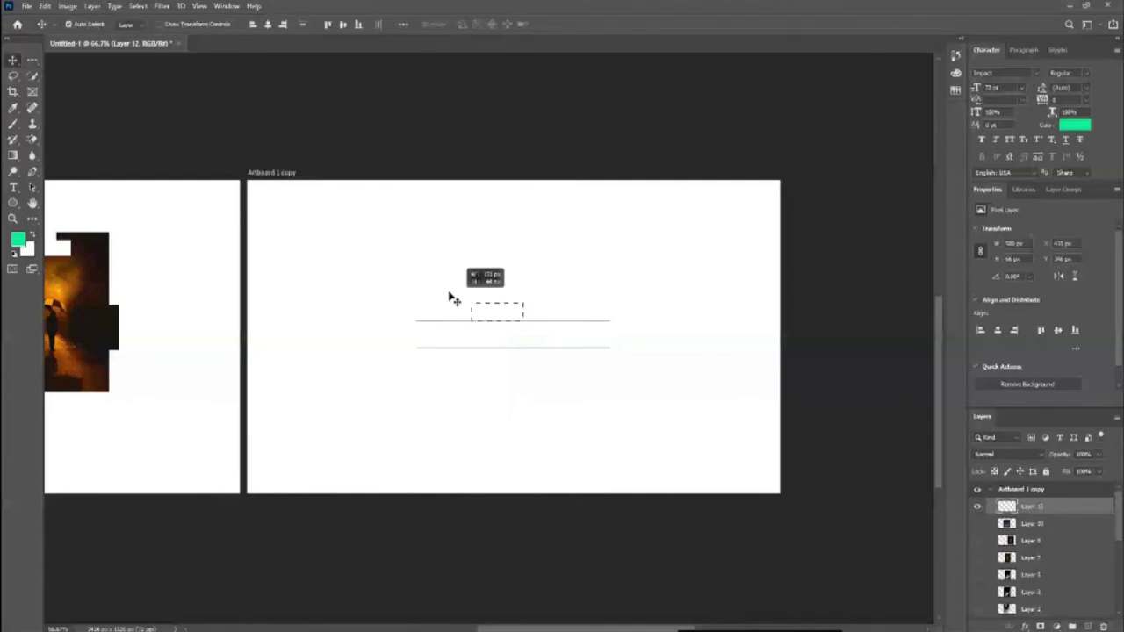
left_click_drag(454, 301, 456, 301)
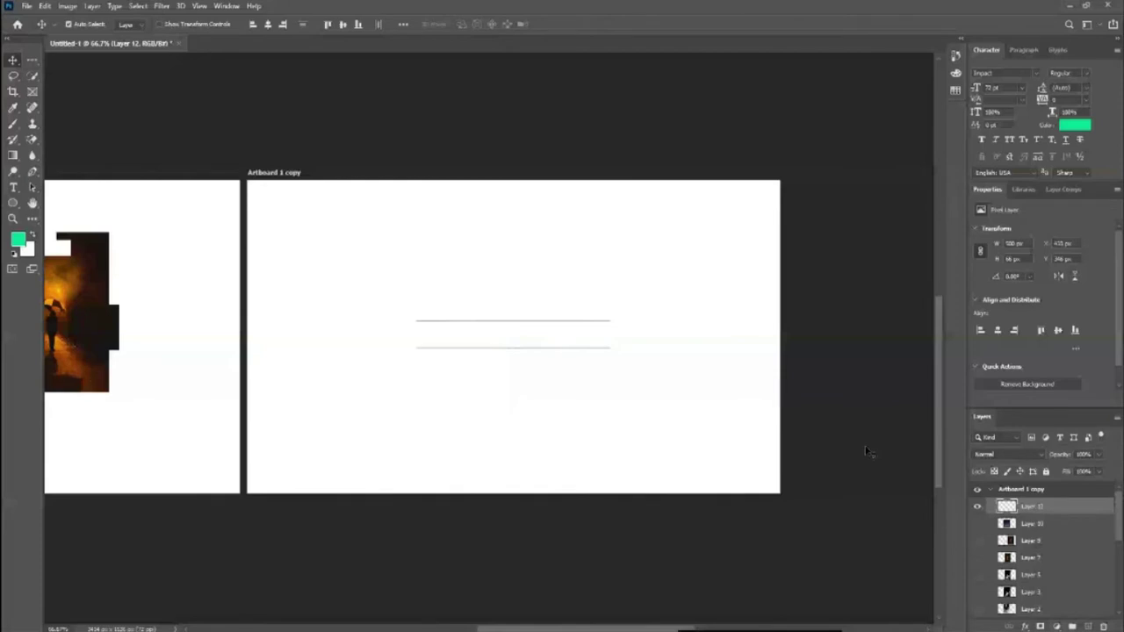
key("ctrl+t")
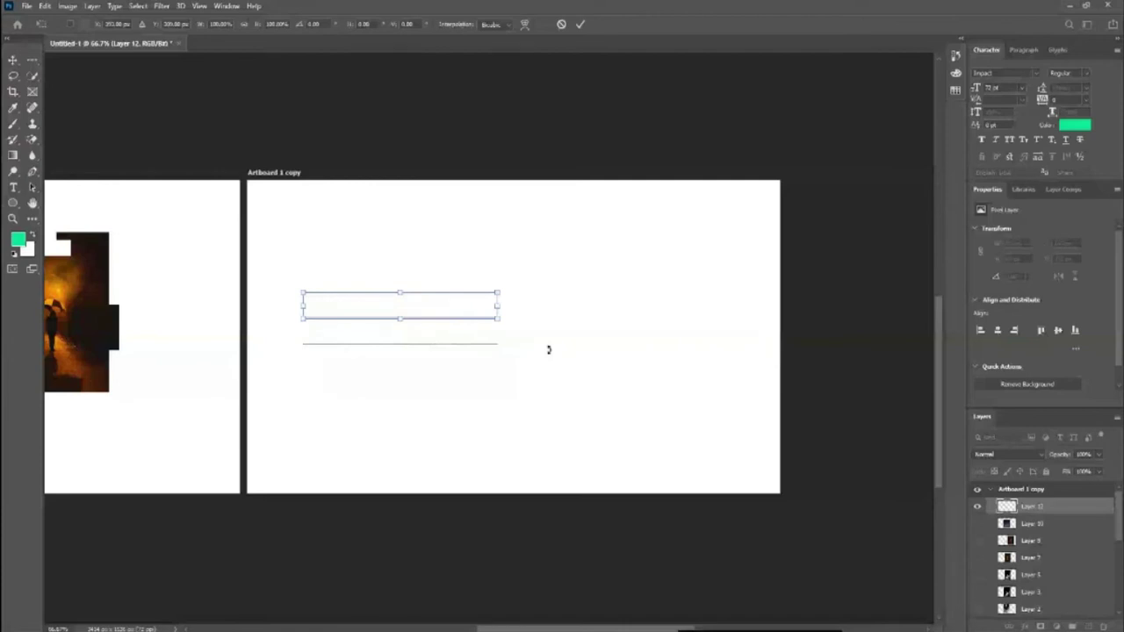
left_click(580, 24)
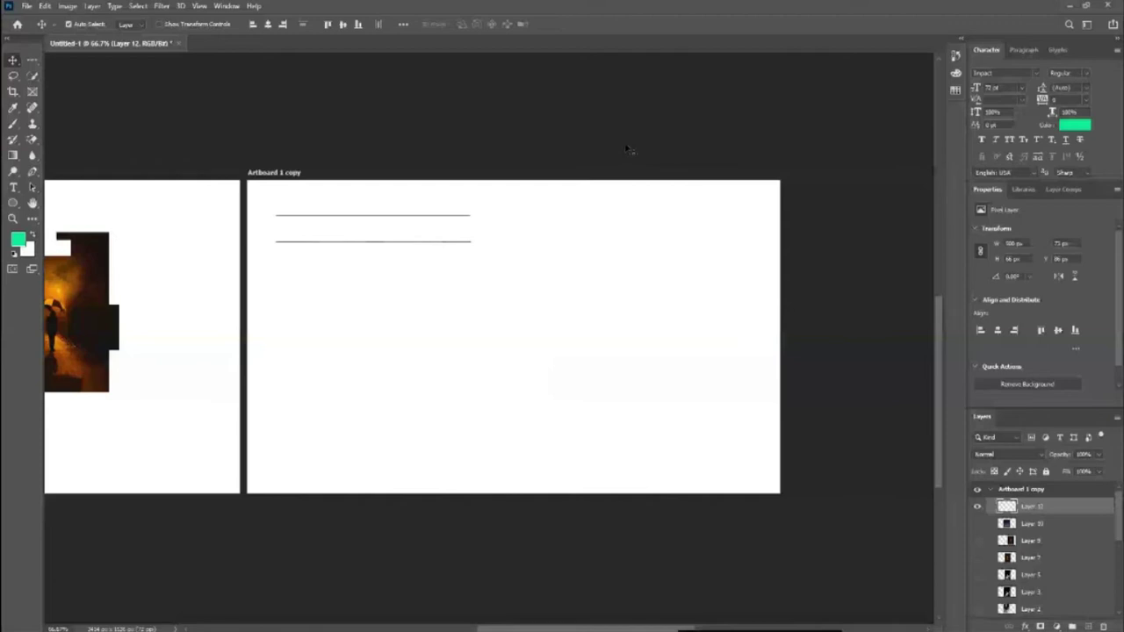
left_click(372, 143)
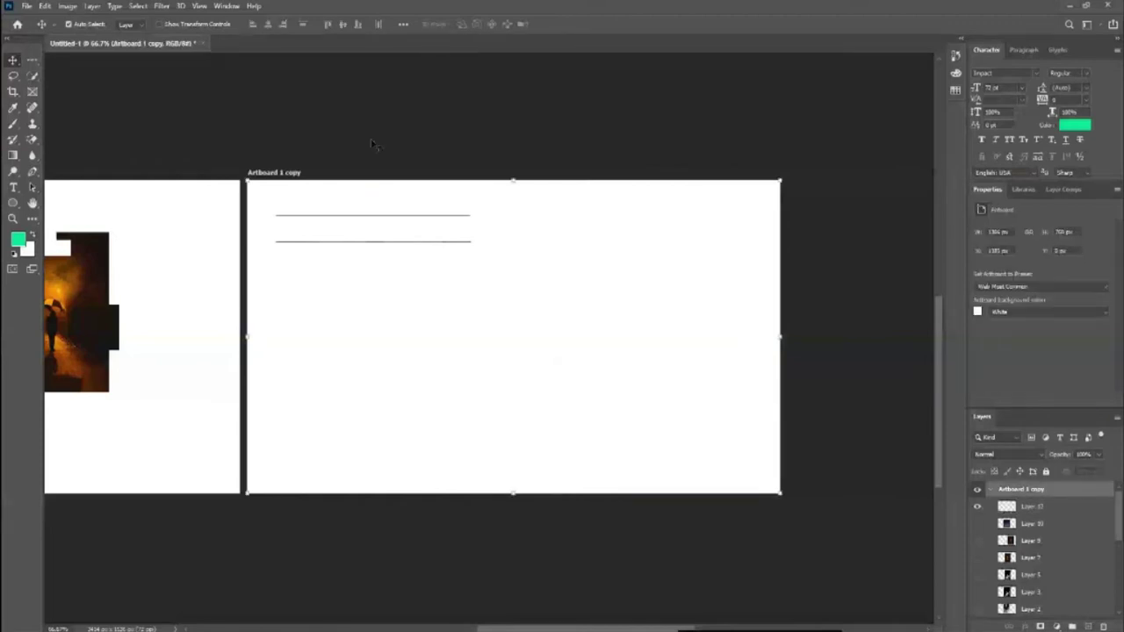
left_click(377, 158)
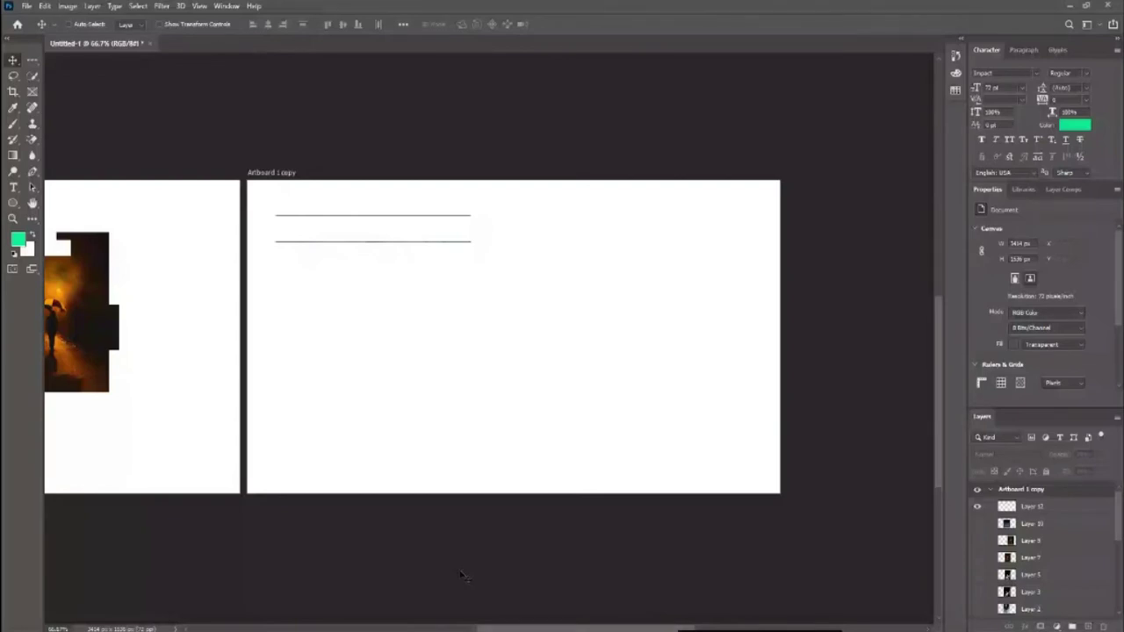
Paste the corridor photo as Layer 13 and add a one-pixel vertical line on Layer 14.
key("ctrl+v")
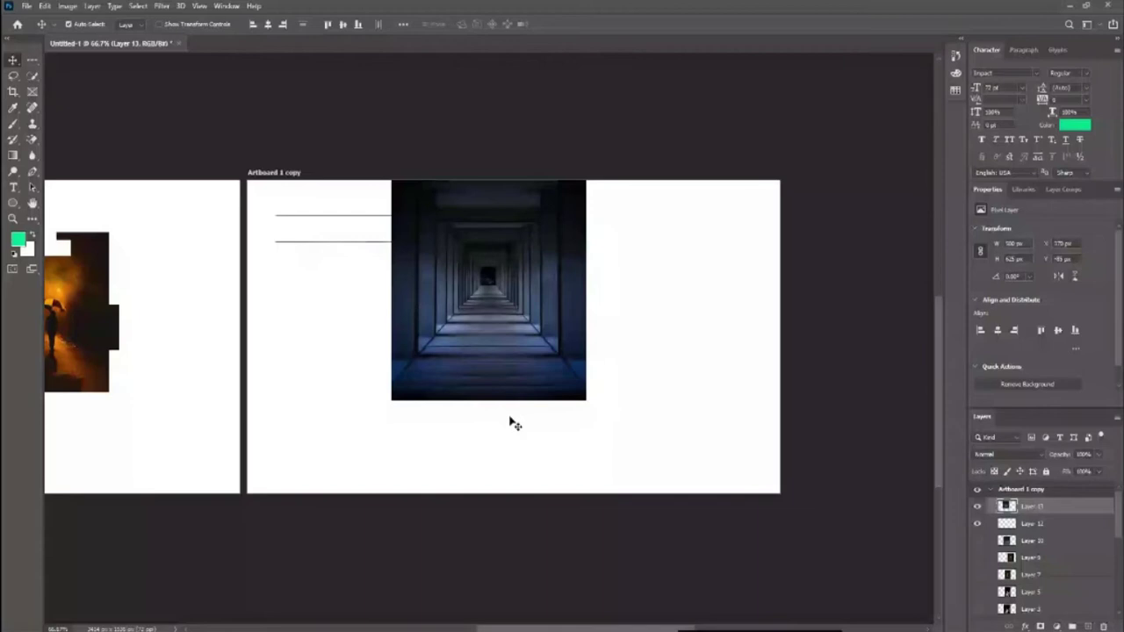
right_click(33, 59)
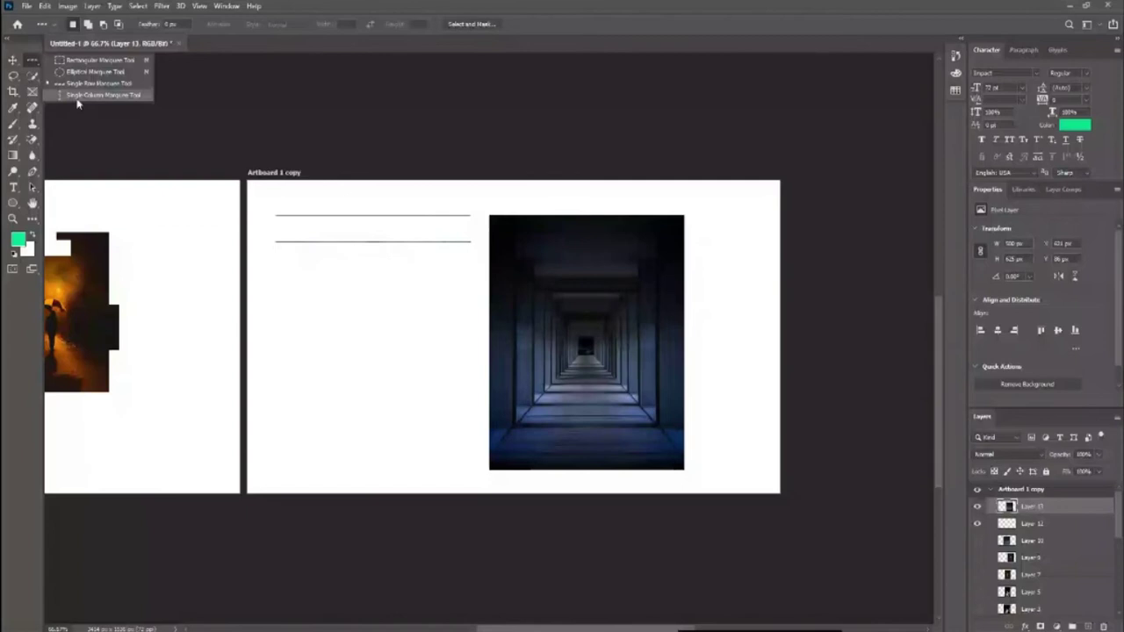
left_click(79, 95)
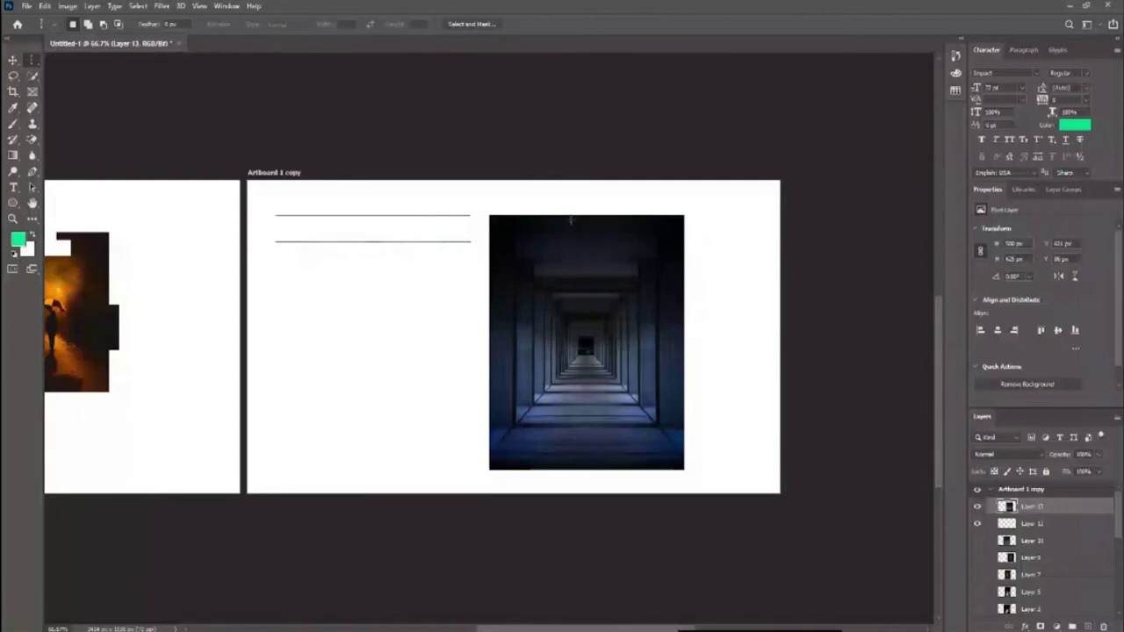
left_click(572, 220)
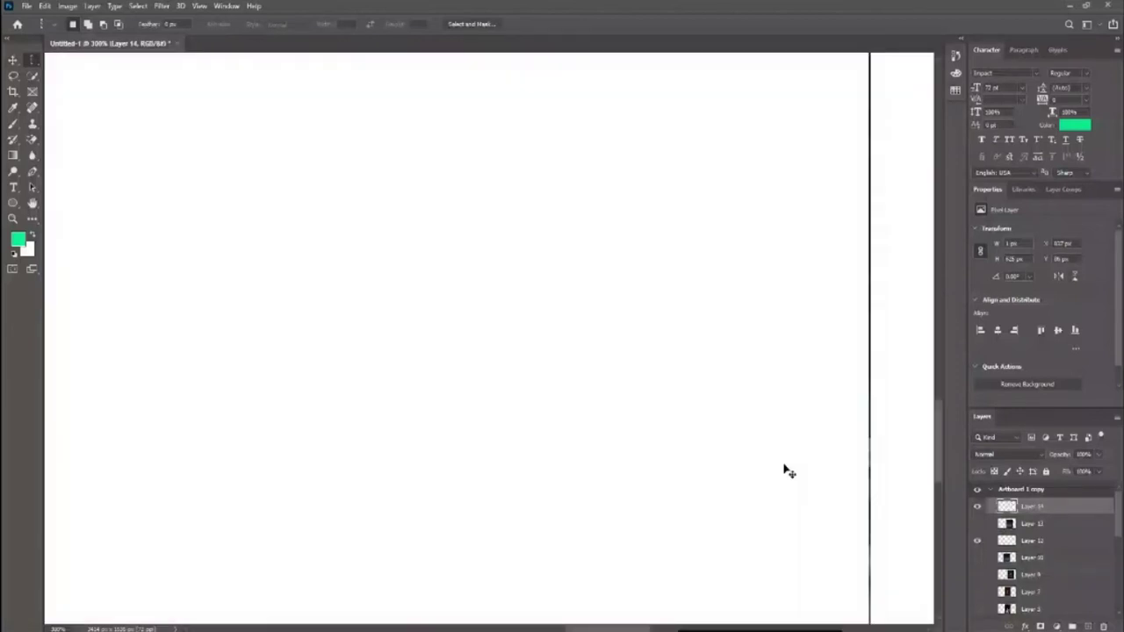
left_click_drag(788, 471, 530, 387)
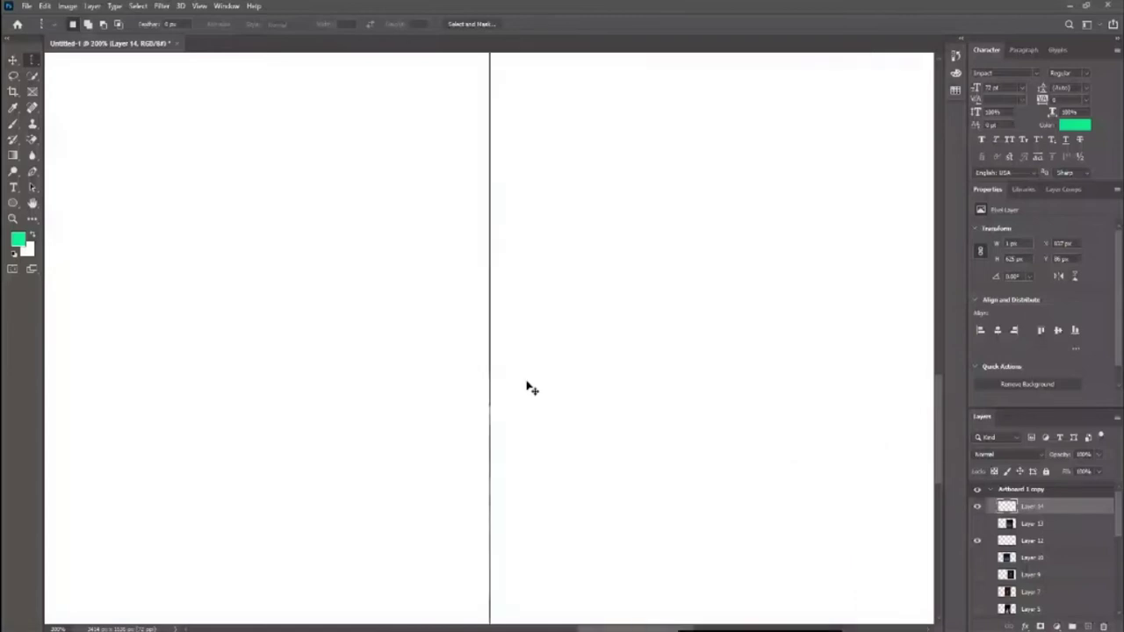
key("ctrl+minus")
key("ctrl+minus")
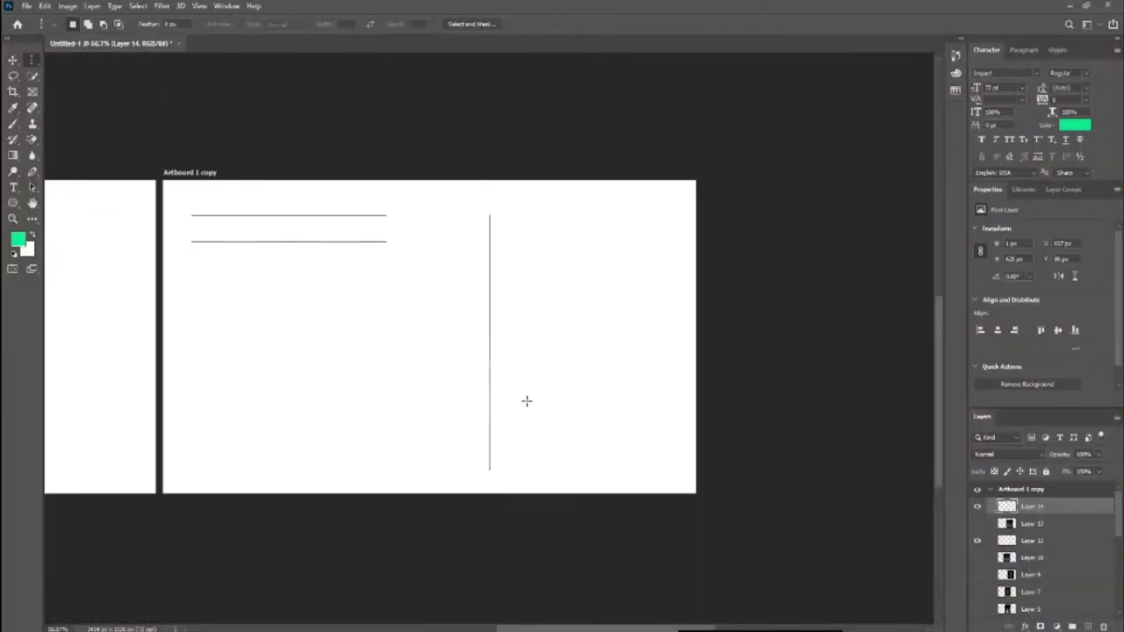
Place a one-pixel column selection on the corridor photo, dismissing the transform error.
right_click(33, 60)
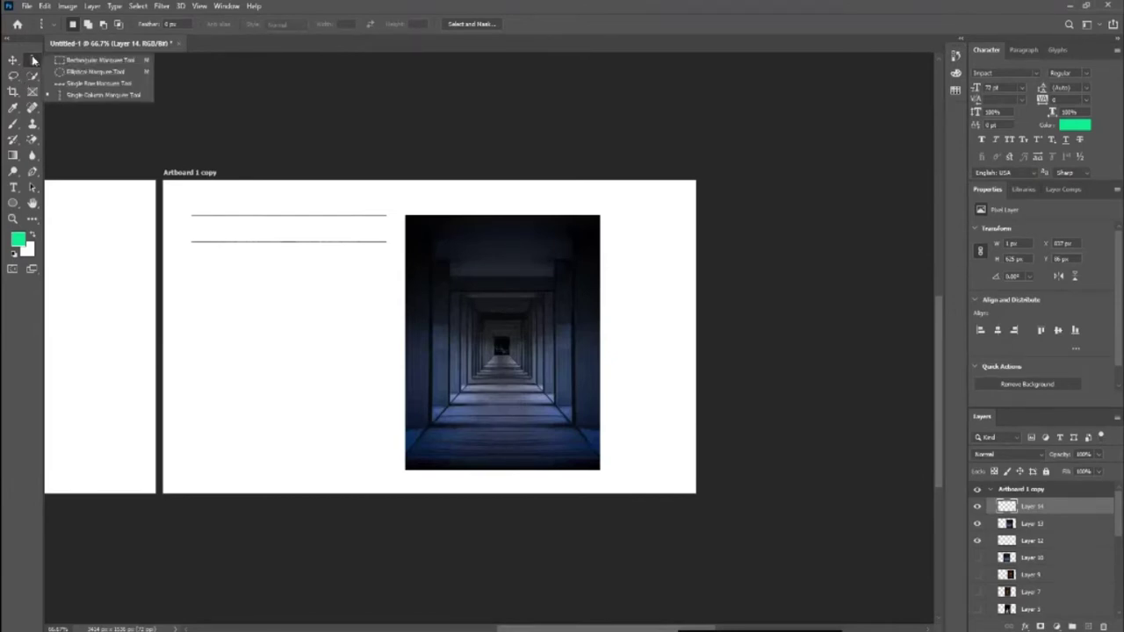
left_click(102, 94)
left_click_drag(474, 343, 525, 378)
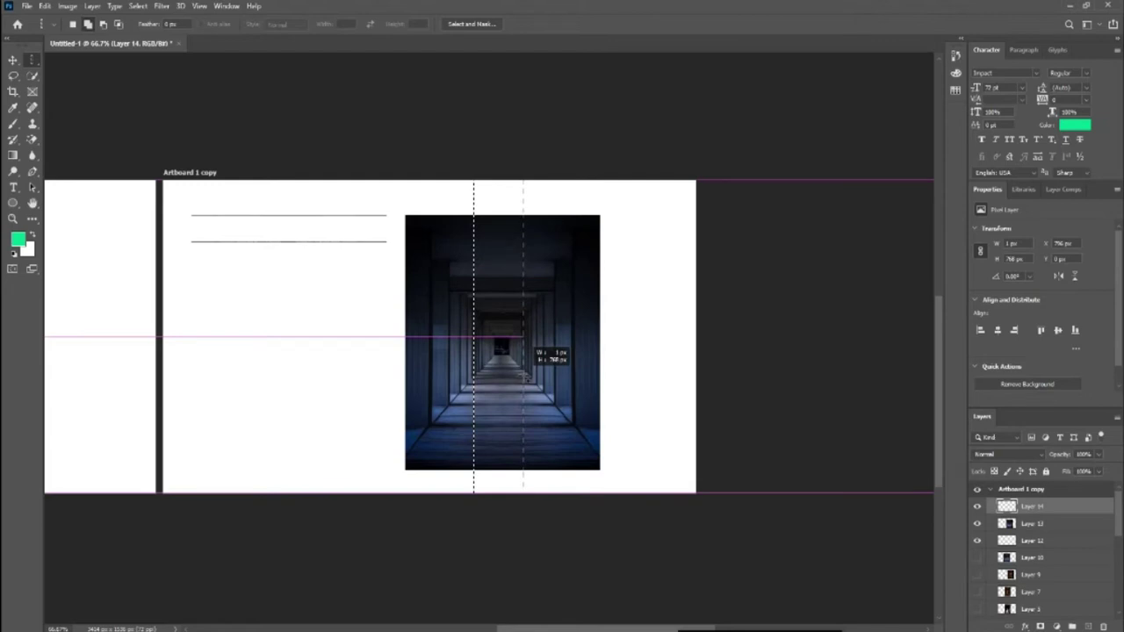
left_click_drag(524, 378, 525, 378)
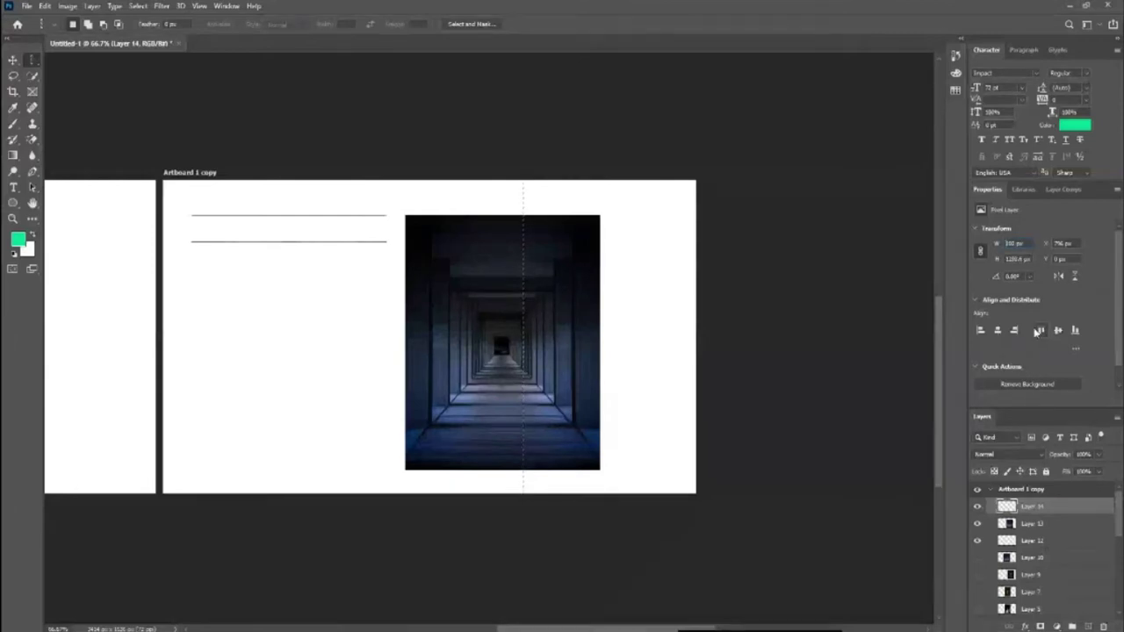
key("Return")
key("ctrl+t")
left_click(546, 243)
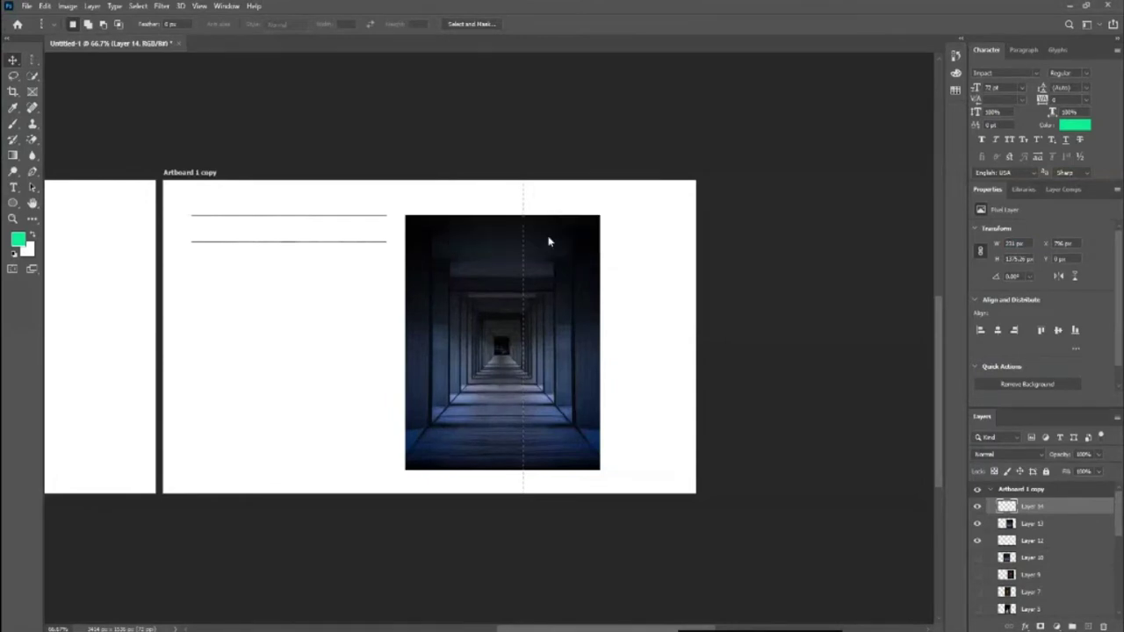
Cut the selected column from the corridor photo into a new layer, keeping Layers 13 and 14 visible.
key("v")
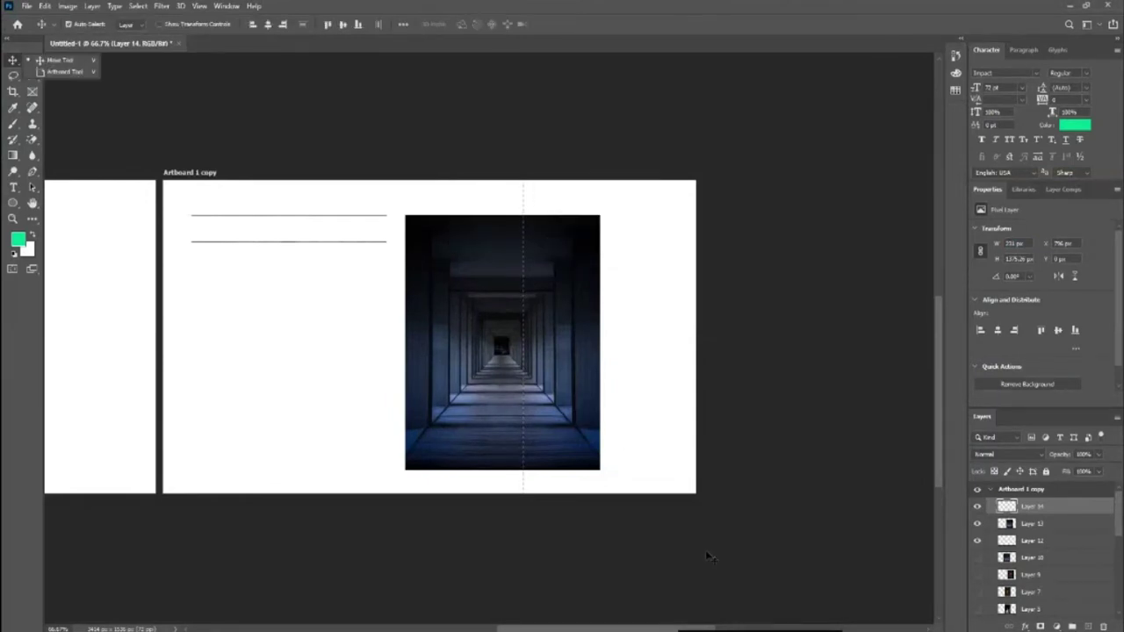
key("ctrl+j")
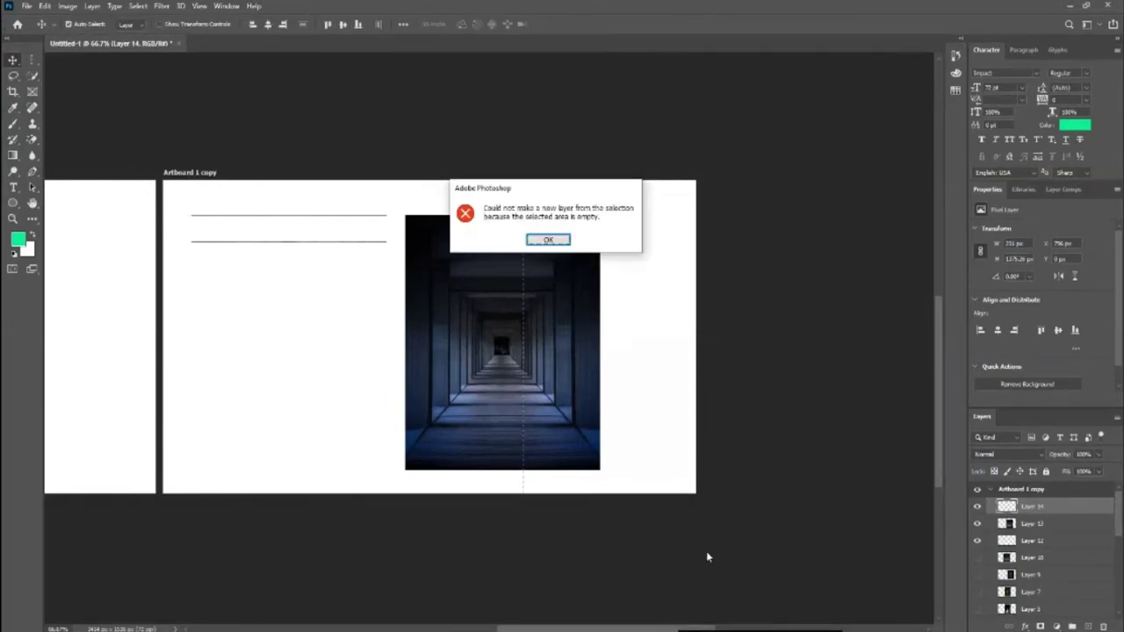
key("Return")
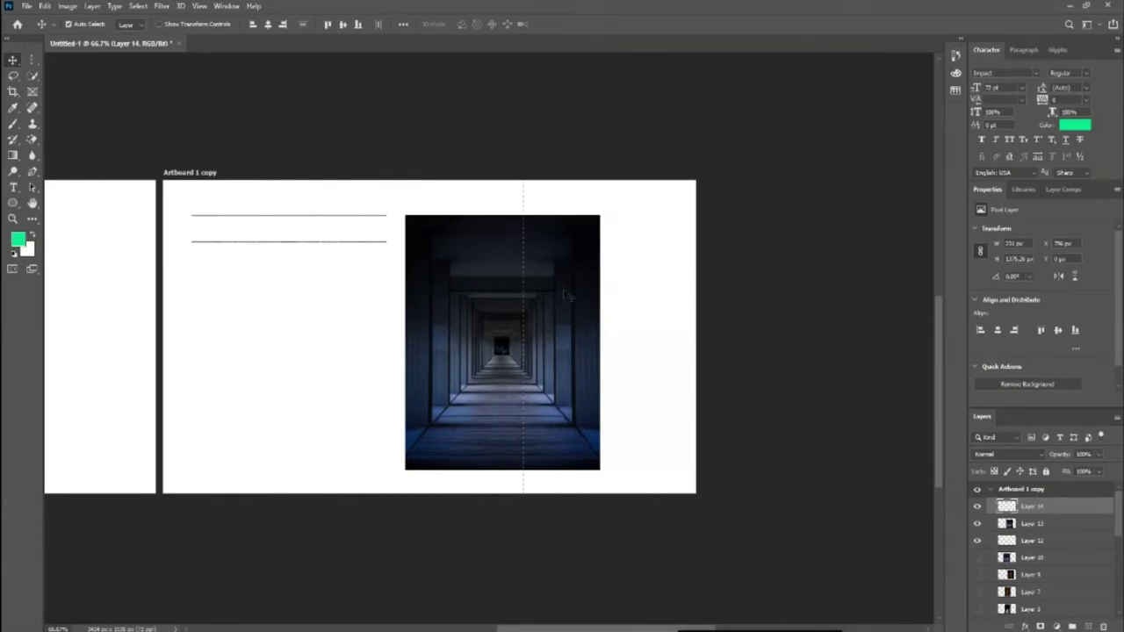
key("alt+bracketleft")
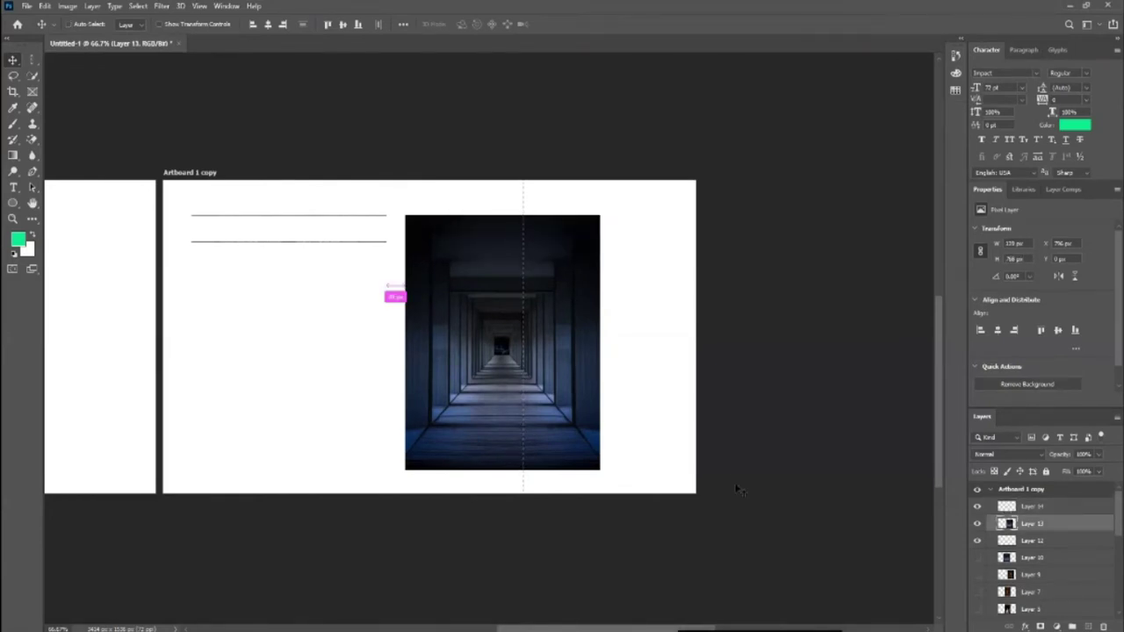
key("ctrl+shift+j")
left_click(977, 523)
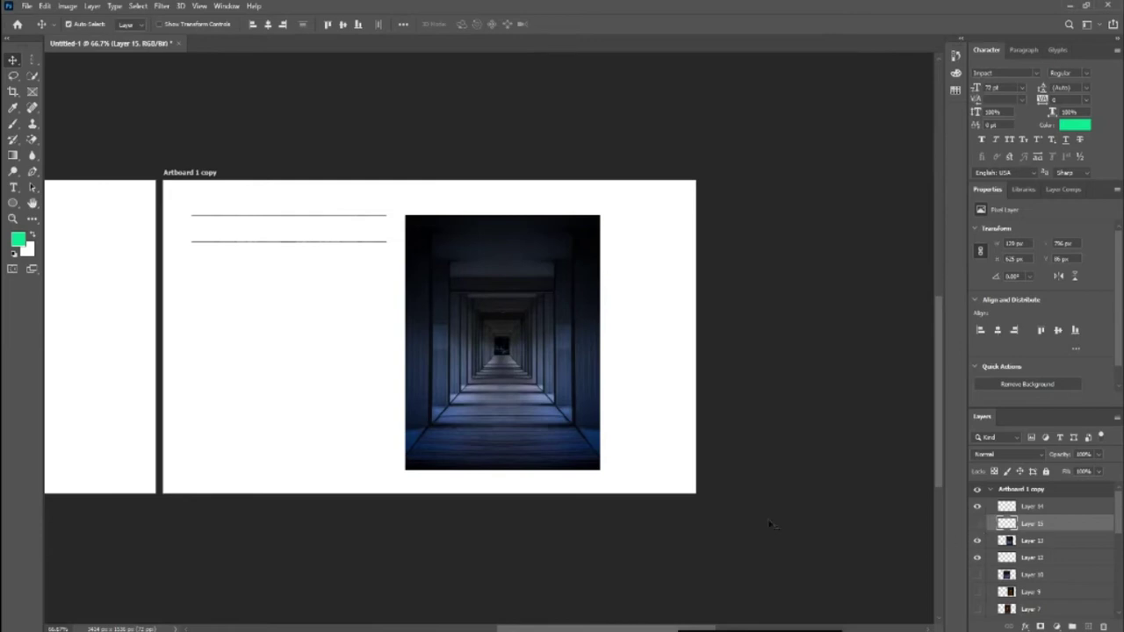
left_click(977, 507)
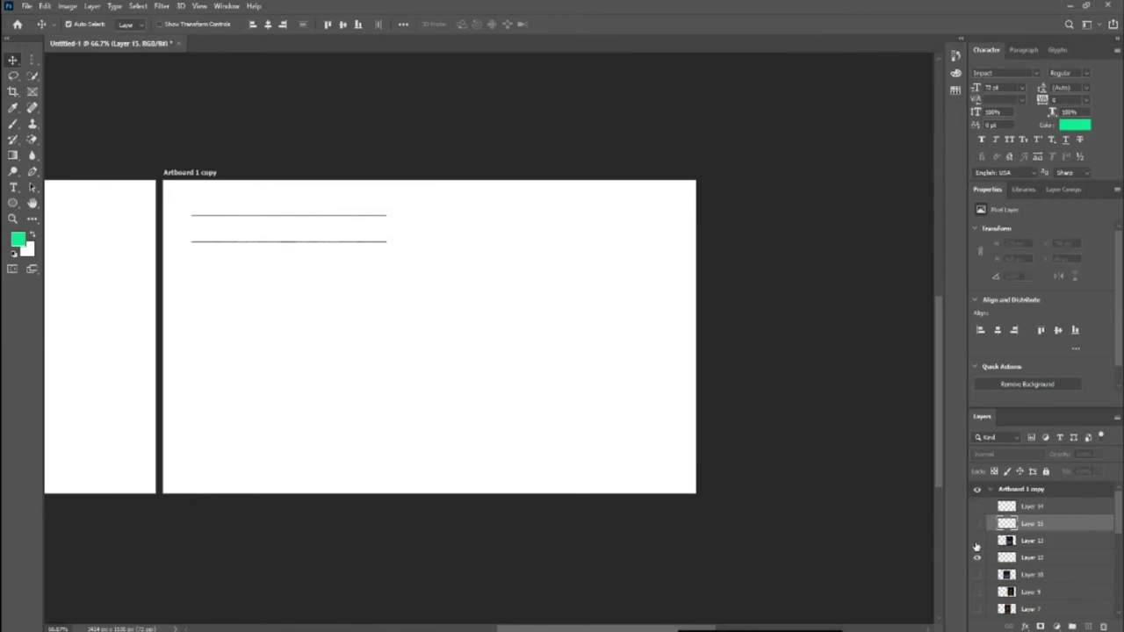
key("ctrl+z")
key("ctrl+z")
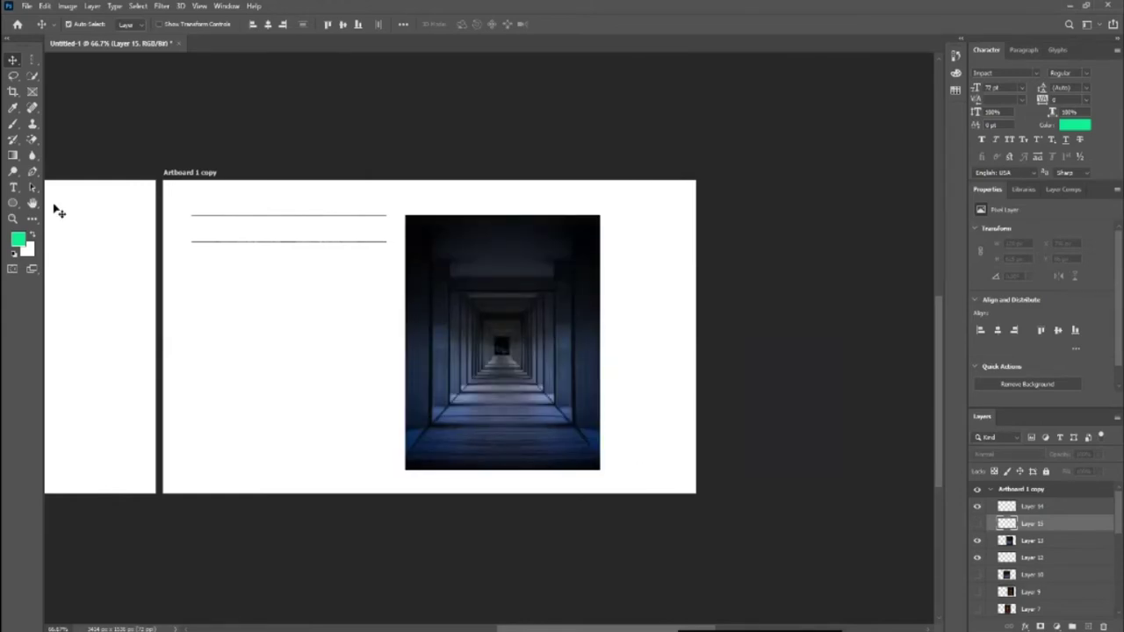
Copy a thin rectangular strip of Layer 13 to a new layer and hide the corridor photo.
left_click(32, 59)
left_click_drag(486, 209, 501, 337)
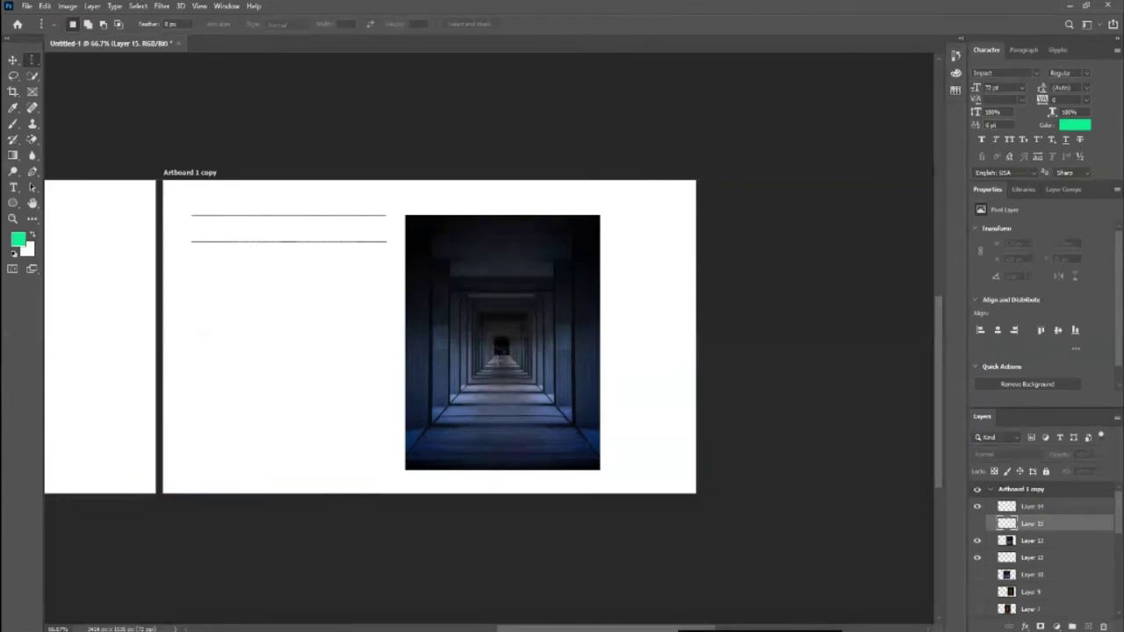
key("v")
left_click(998, 538)
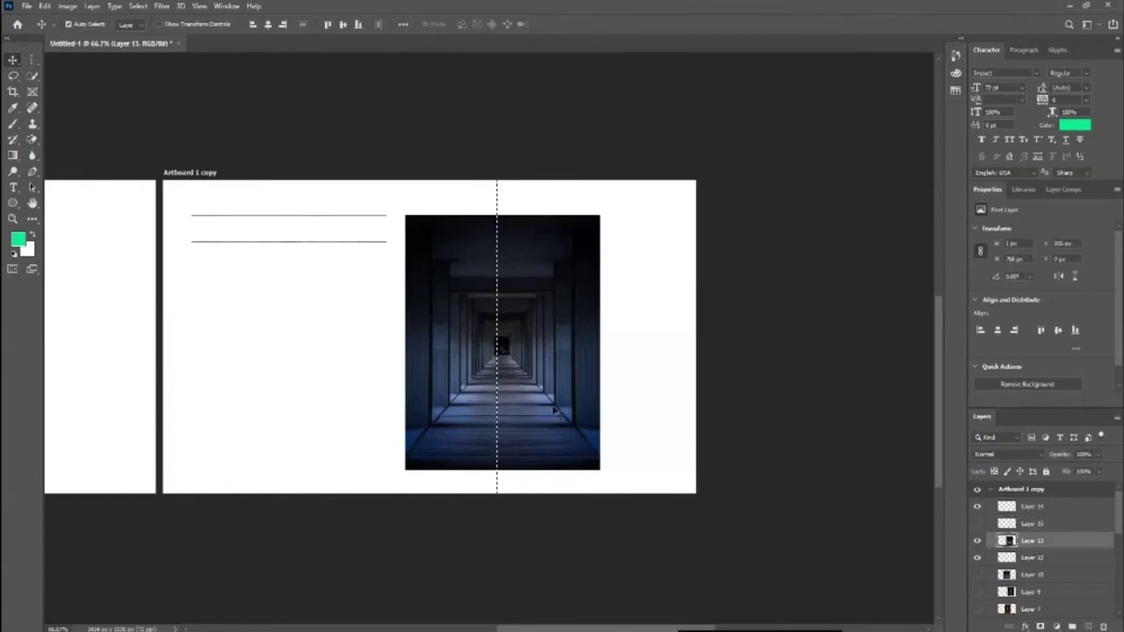
left_click(977, 523)
key("ctrl+j")
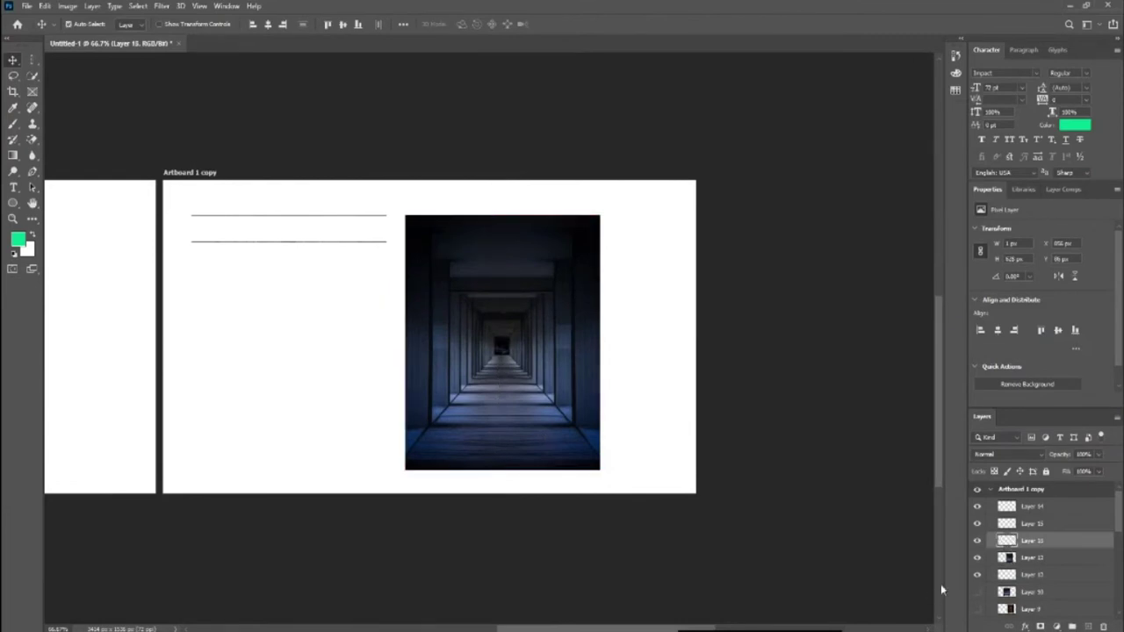
left_click(977, 558)
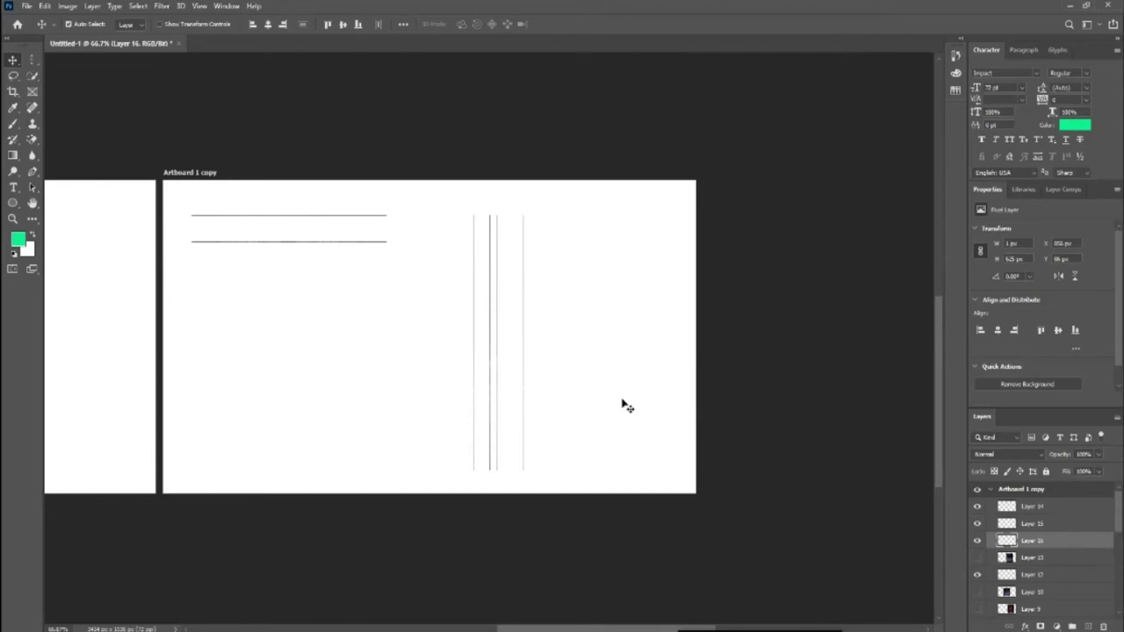
key("ctrl+plus")
key("ctrl+plus")
key("ctrl+plus")
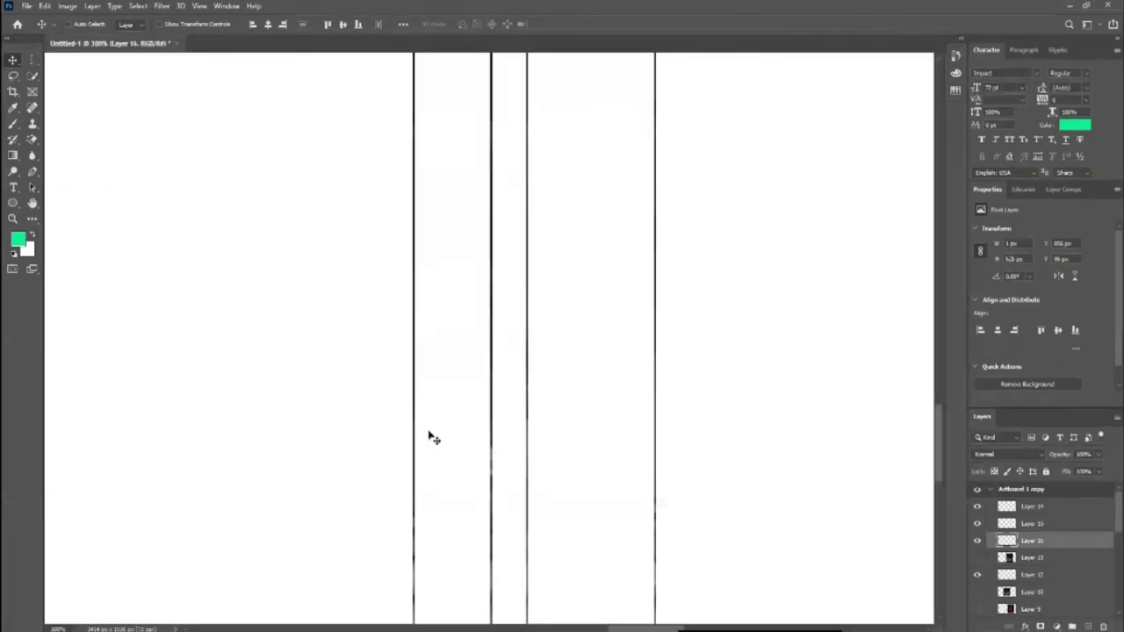
key("ctrl+plus")
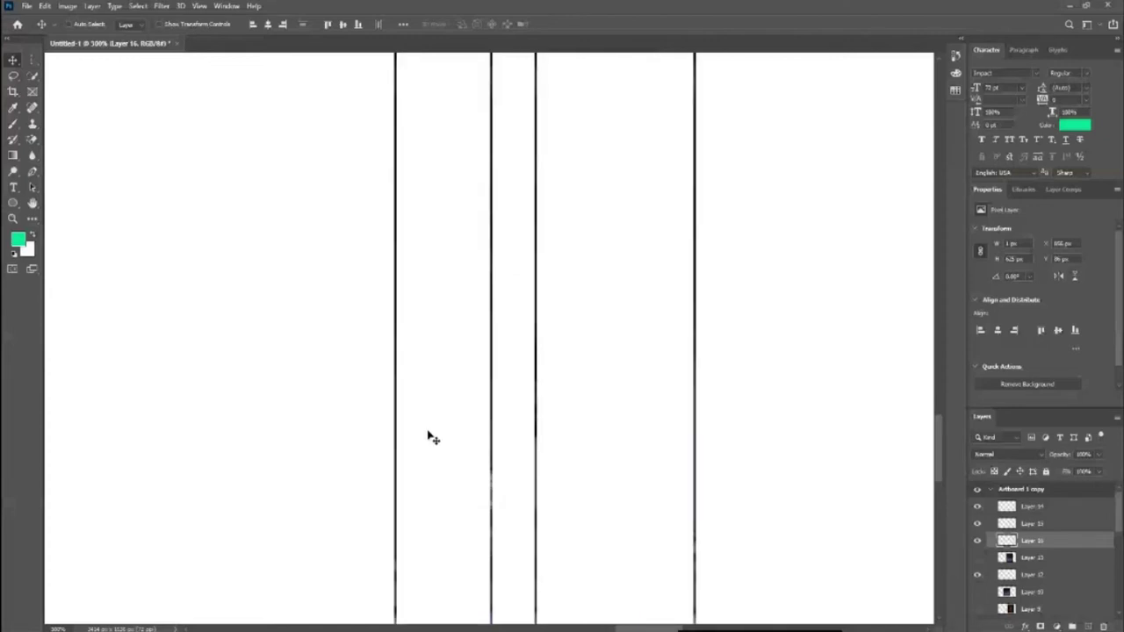
key("ctrl+minus")
key("ctrl+minus")
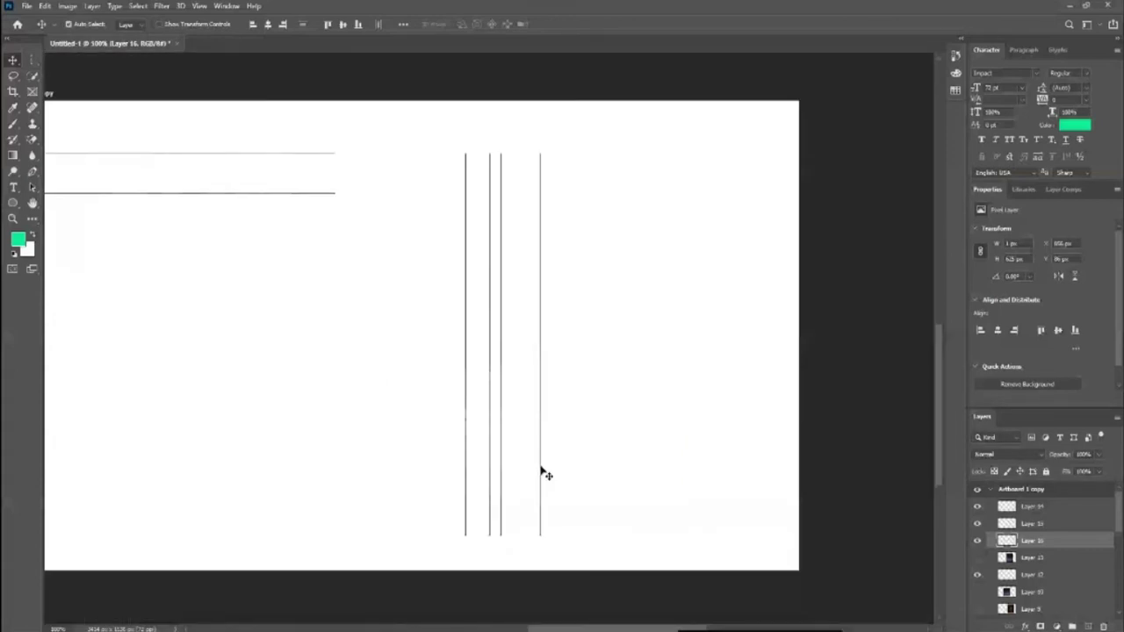
left_click(998, 524)
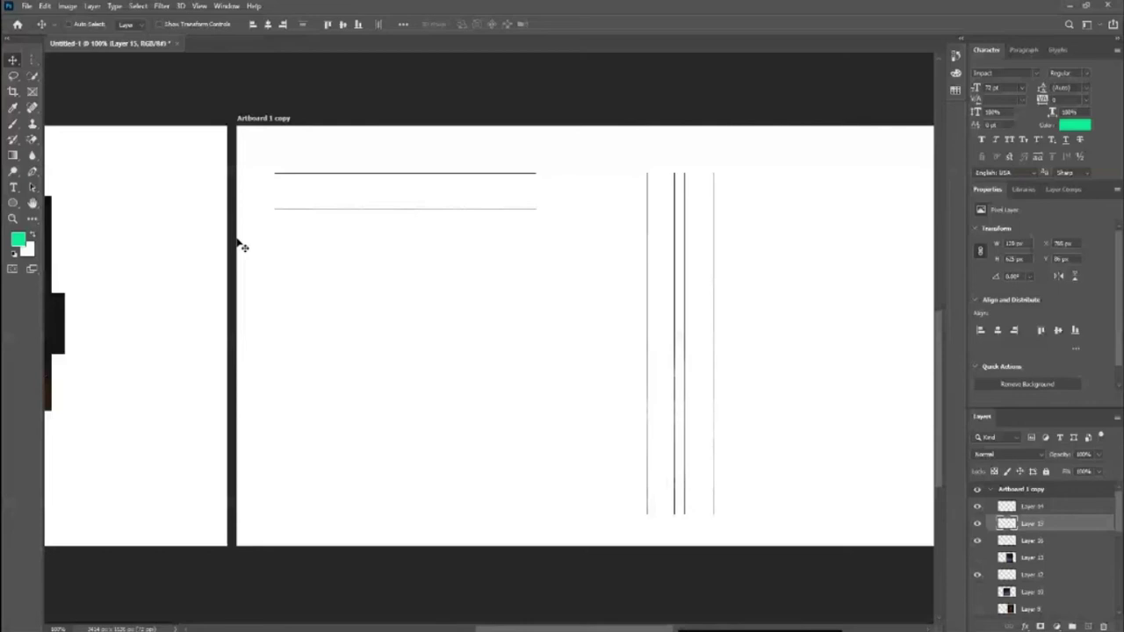
Fit both artboards and nudge the portrait and two puzzle-piece photos upward into place.
key("ctrl+0")
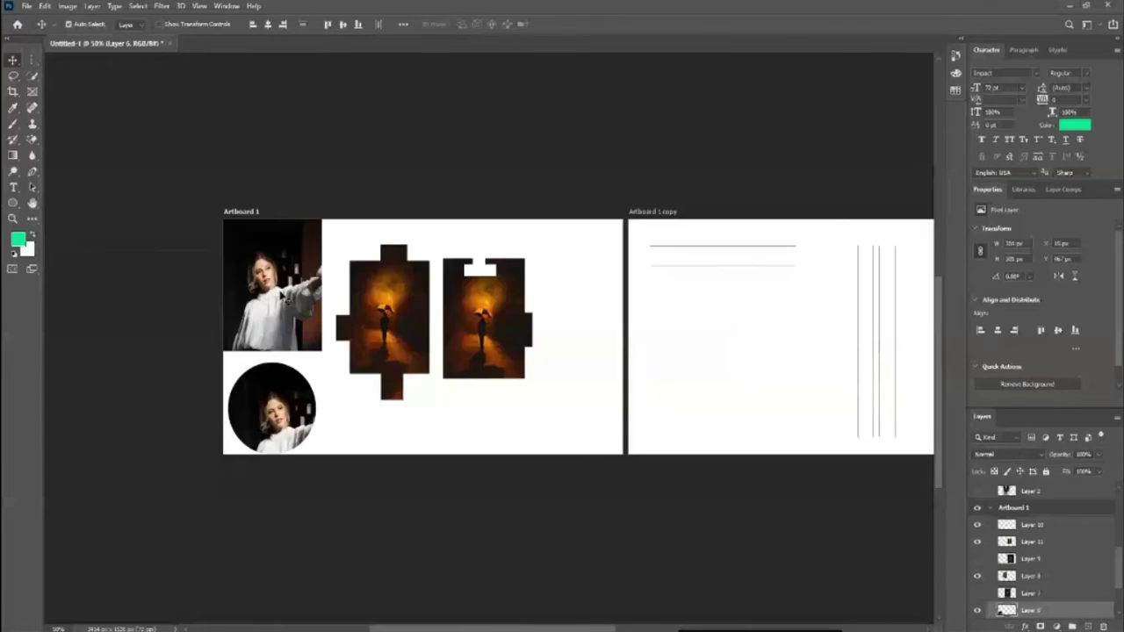
left_click_drag(283, 295, 285, 296)
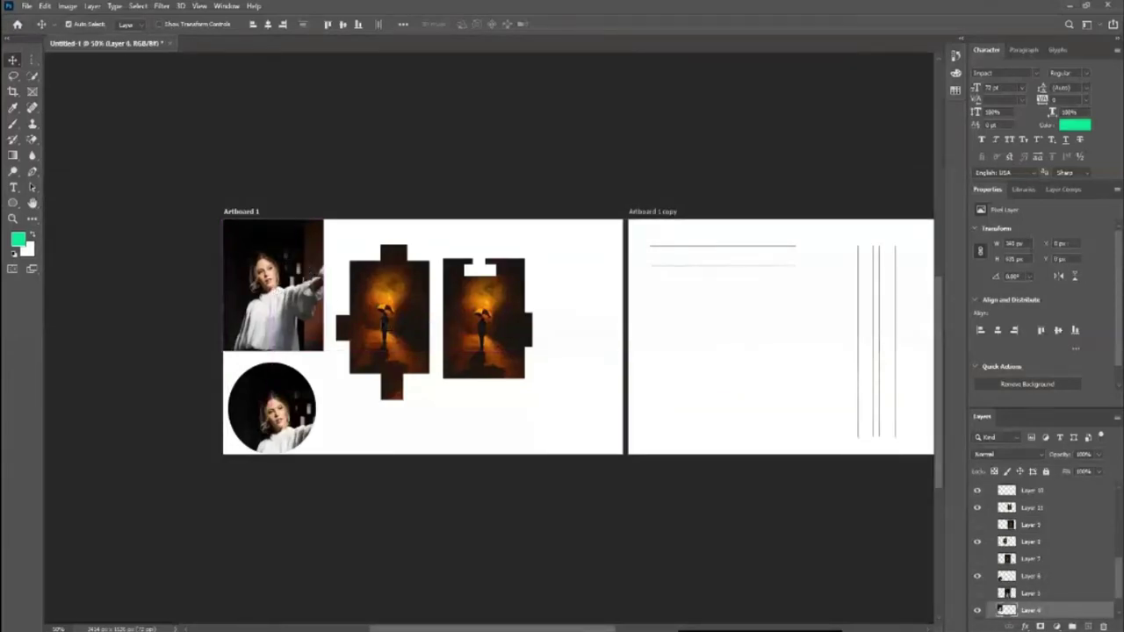
left_click_drag(386, 325, 386, 304)
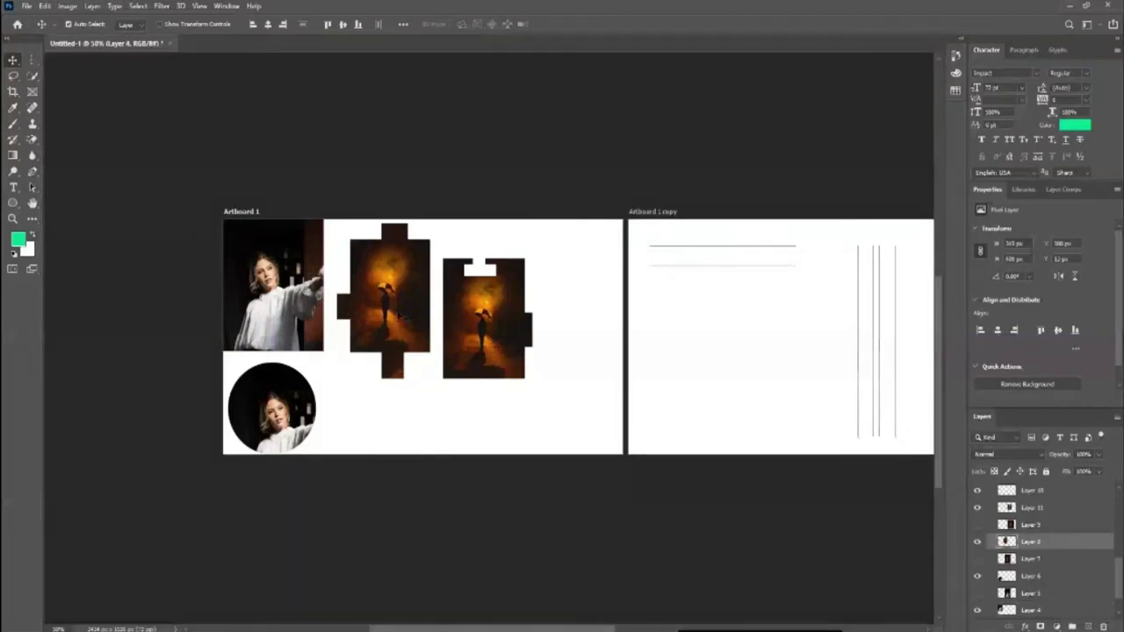
left_click_drag(480, 322, 505, 303)
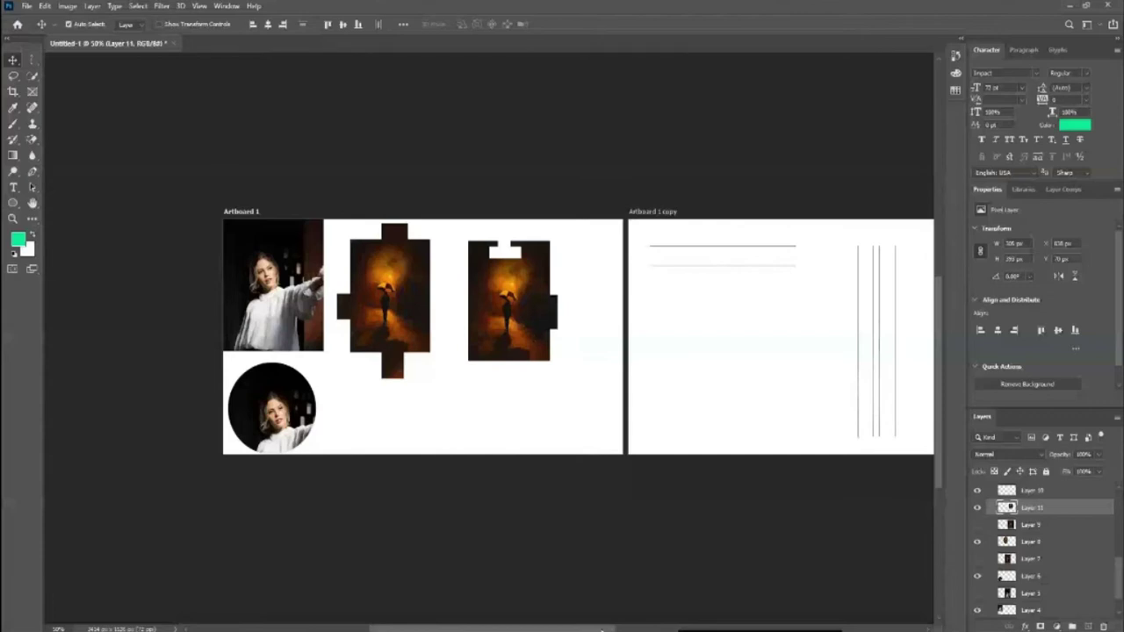
left_click(8, 91)
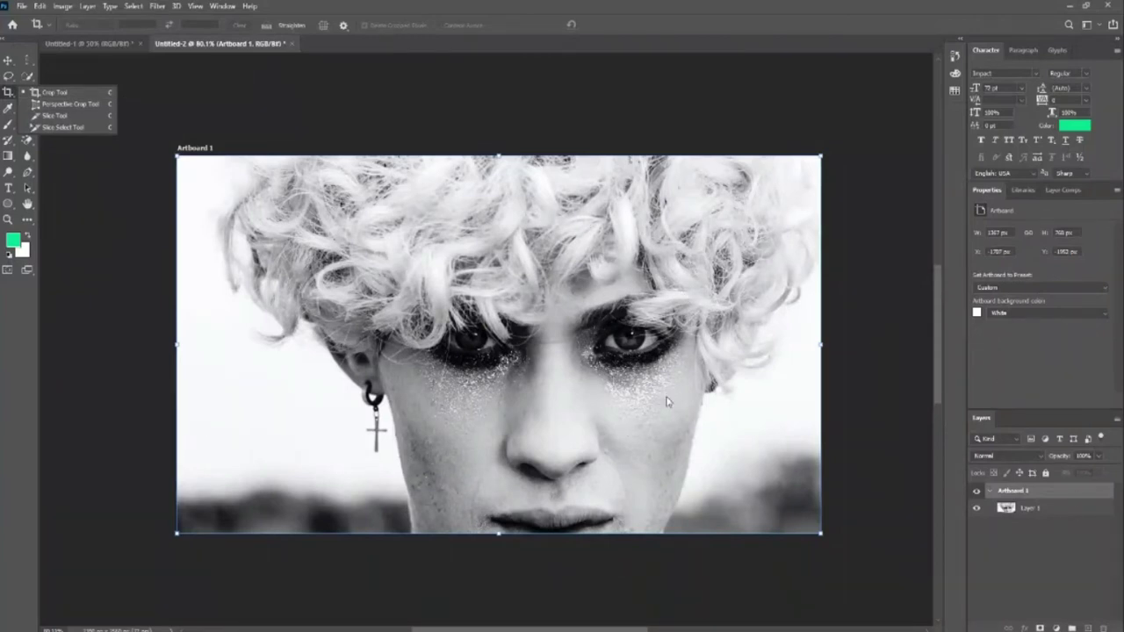
left_click(69, 105)
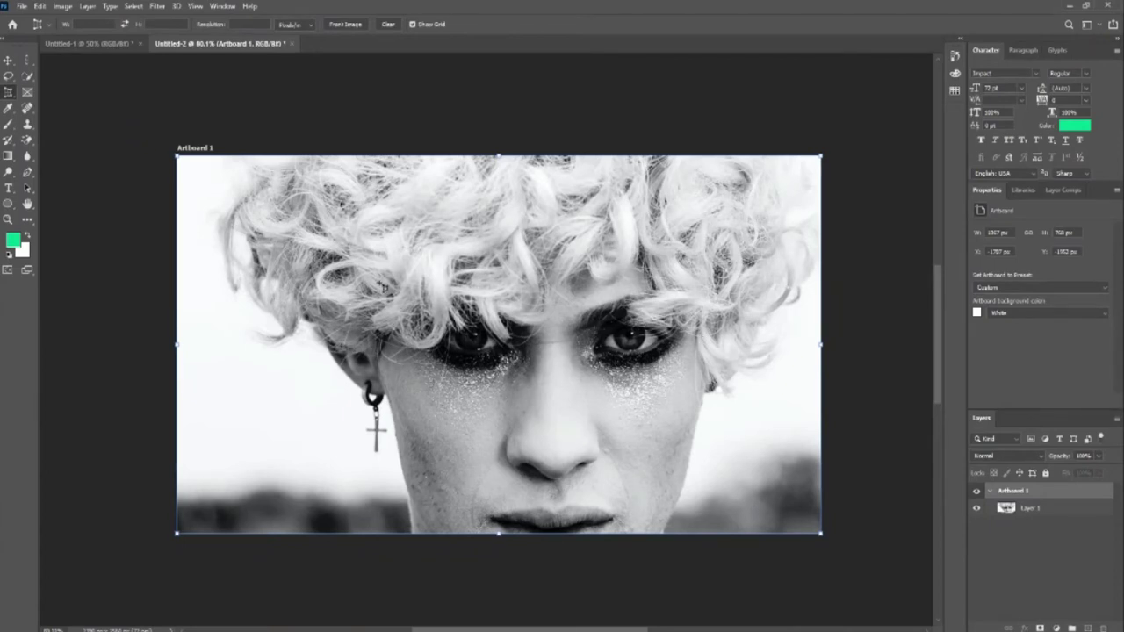
mouse_move(402, 225)
left_mouse_down()
mouse_move(688, 476)
mouse_move(629, 494)
left_mouse_up()
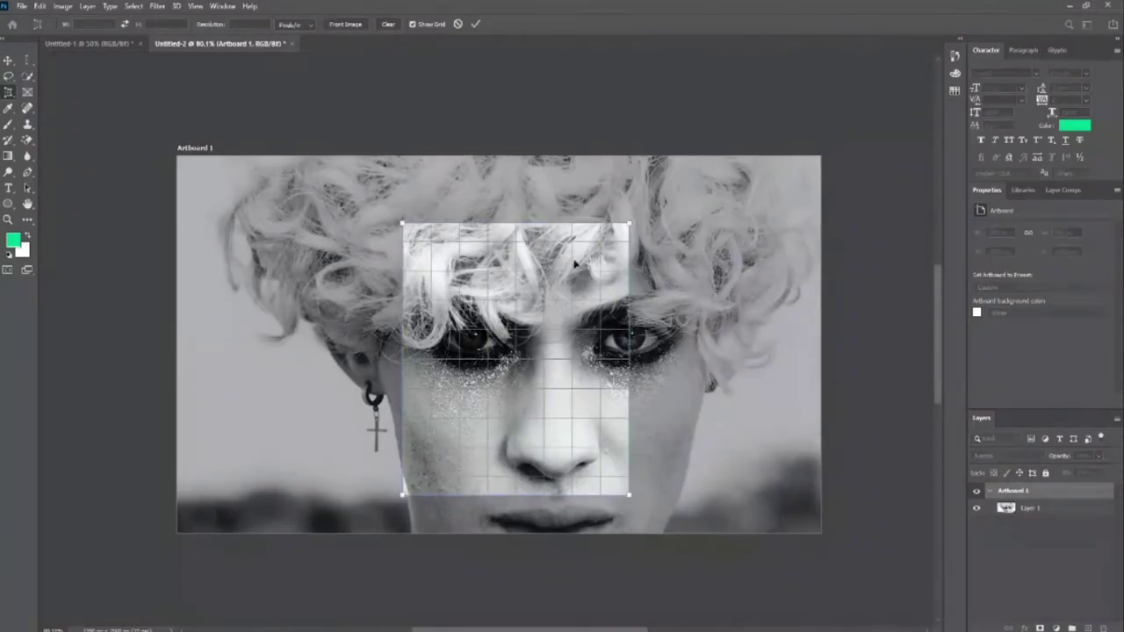
left_click_drag(400, 369, 339, 355)
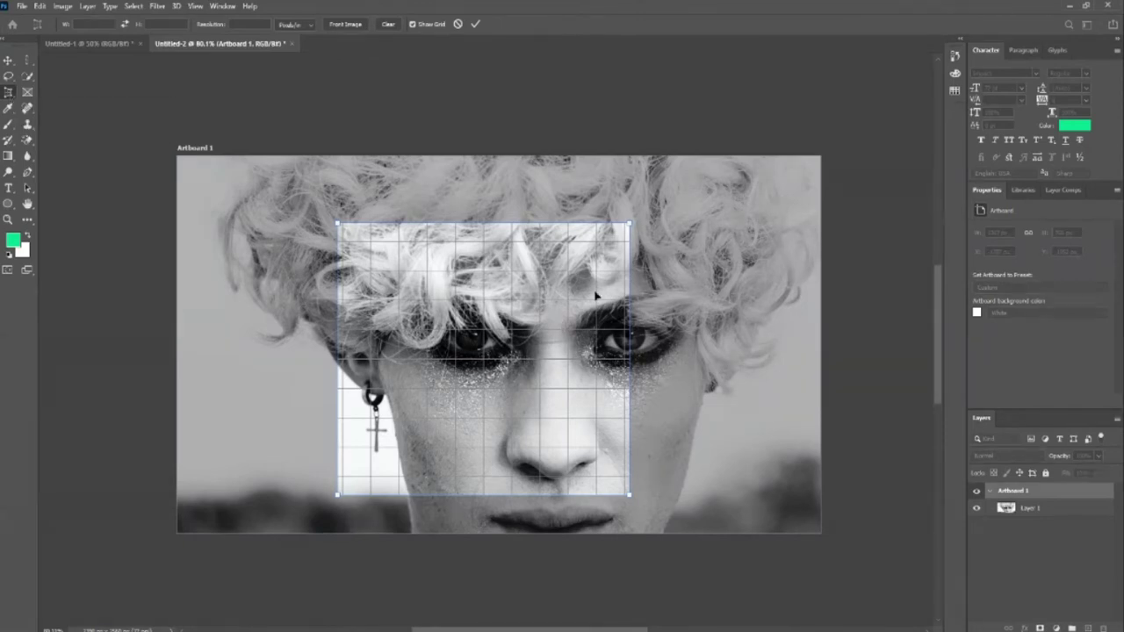
left_click(474, 24)
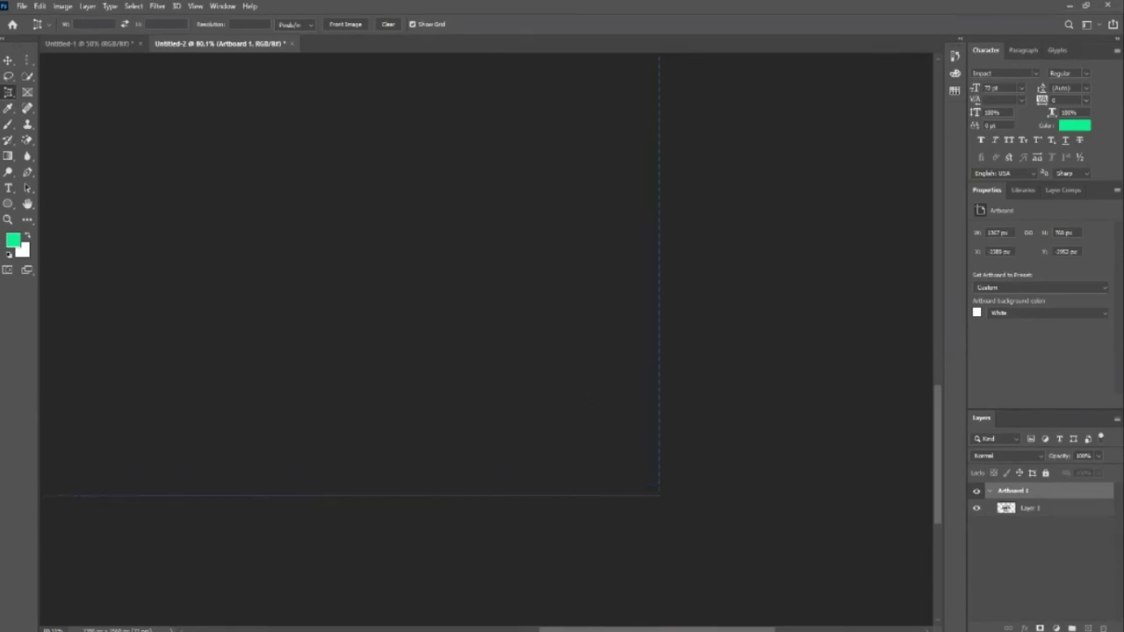
scroll(550, 459, "left", 5)
scroll(549, 459, "up", 3)
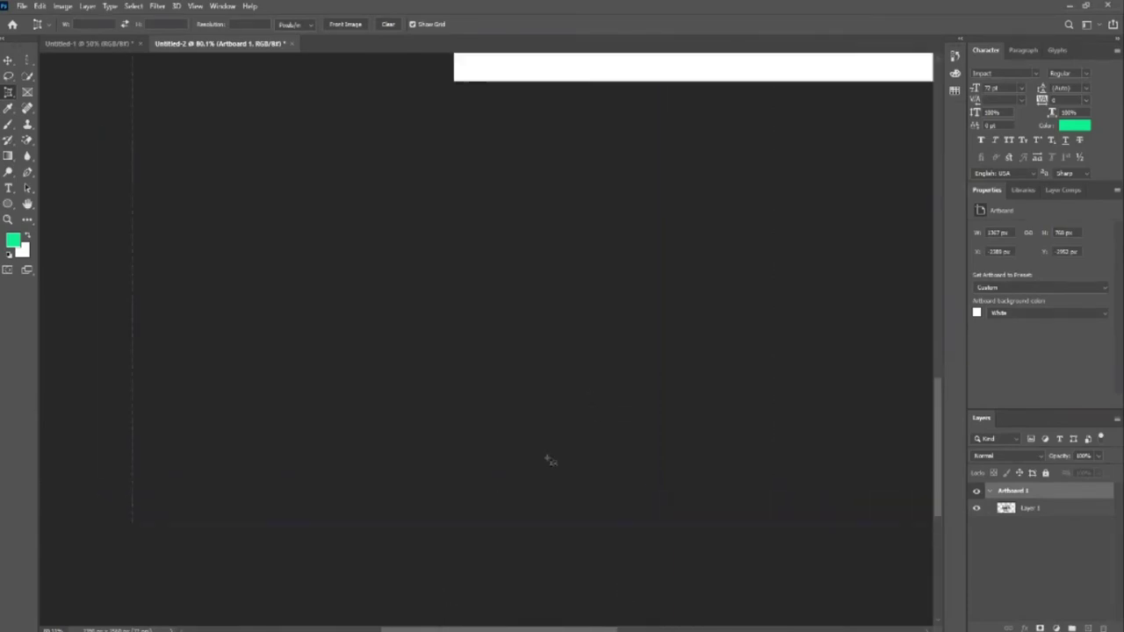
scroll(571, 478, "up", 2)
scroll(571, 478, "up", 3)
scroll(570, 478, "up", 3)
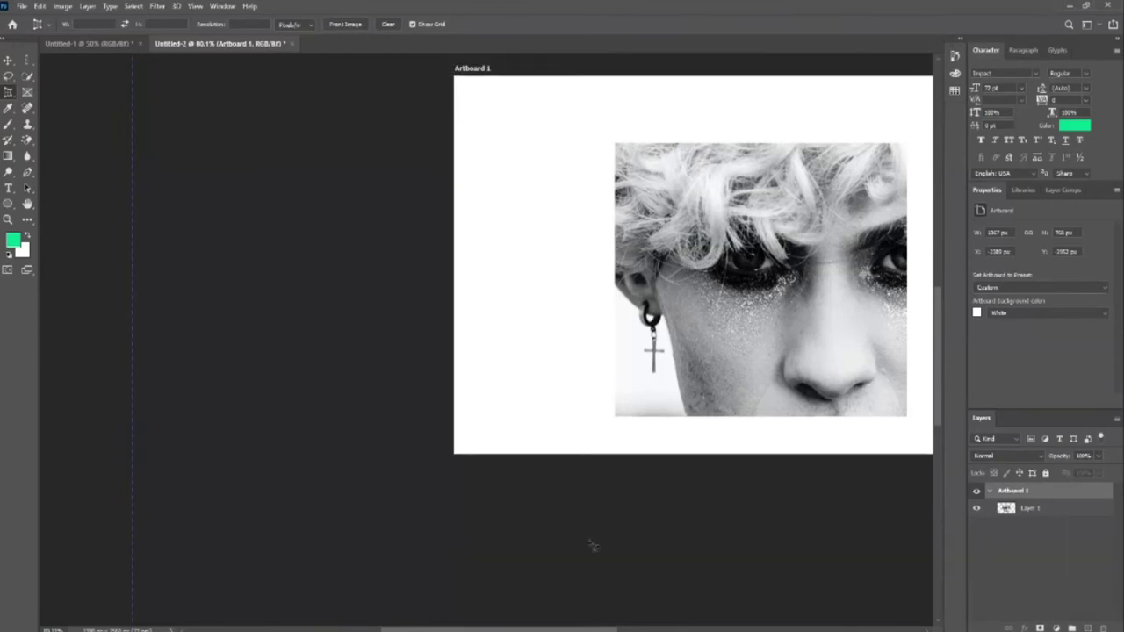
scroll(655, 430, "right", 3)
scroll(655, 429, "right", 4)
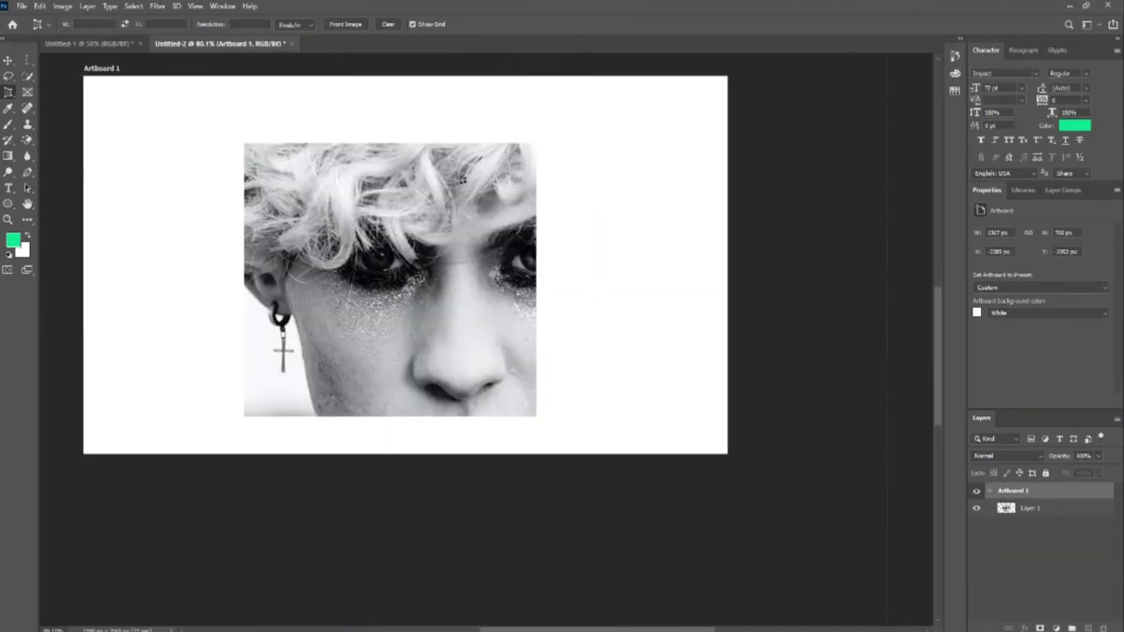
scroll(463, 323, "up", 1)
left_click(8, 59)
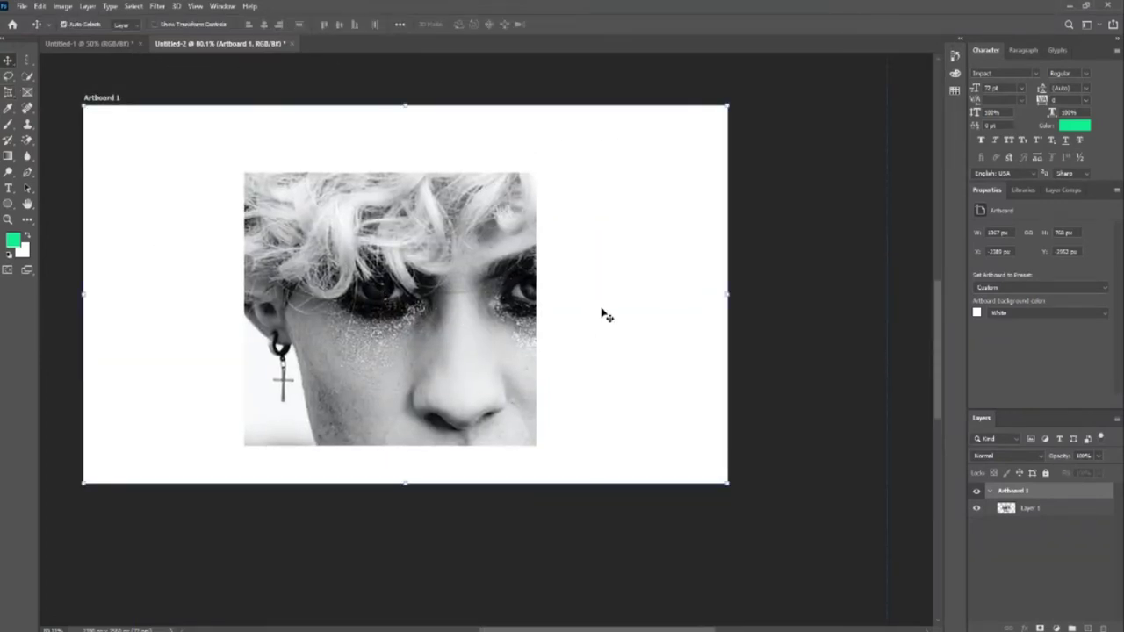
key("ctrl+z")
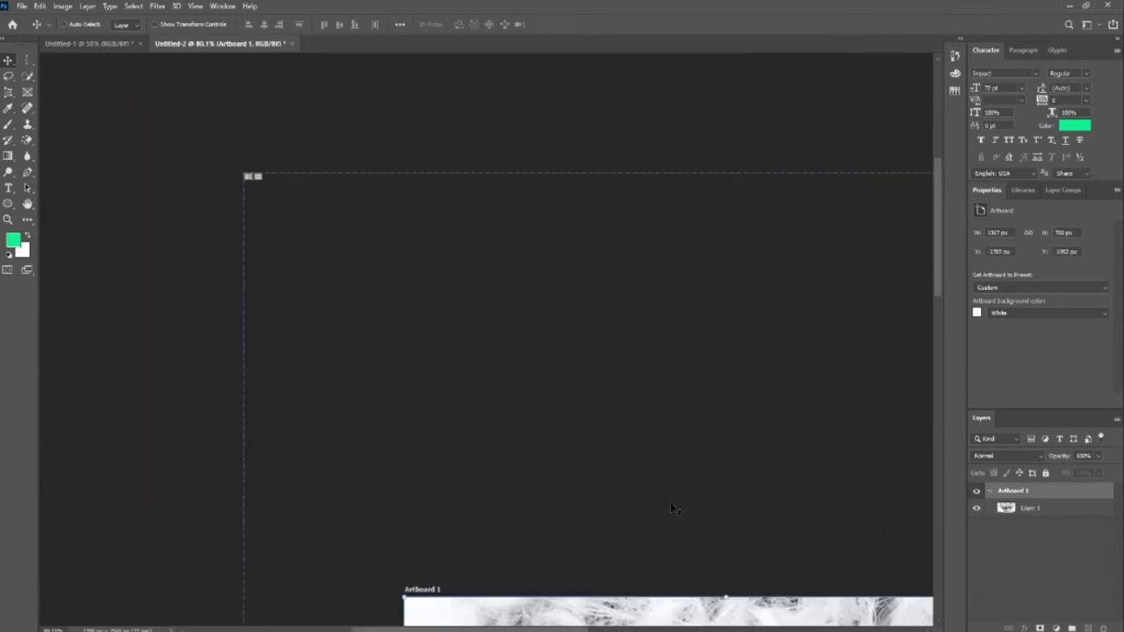
key("ctrl+z")
key("ctrl+z")
key("ctrl+z")
key("ctrl+z")
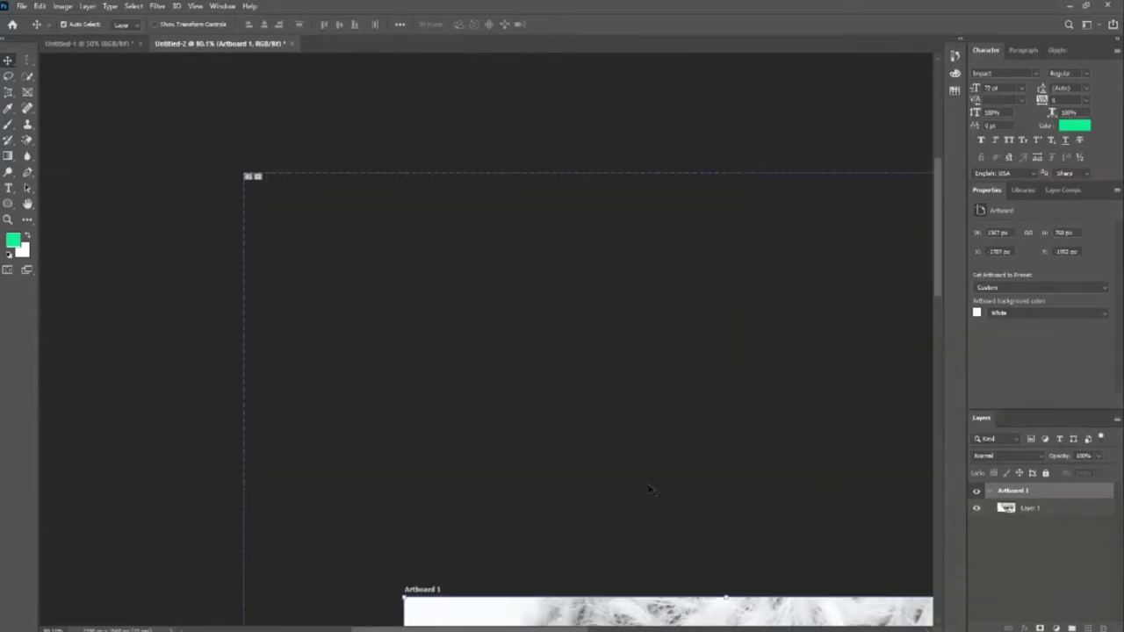
key("ctrl+z")
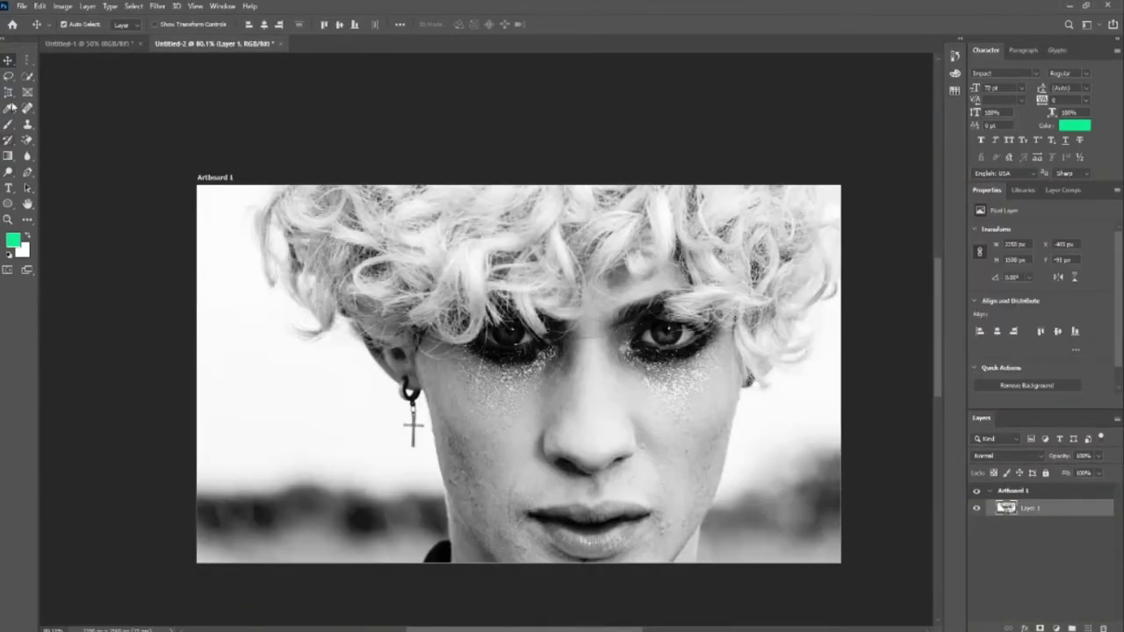
left_click(8, 91)
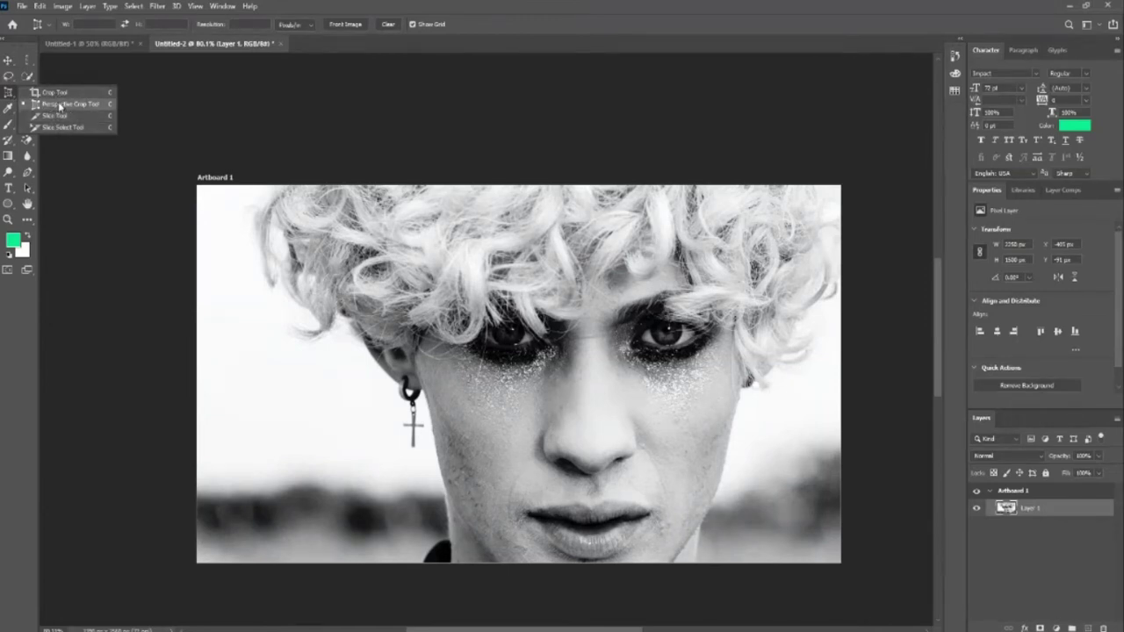
Apply a perspective crop tightly around the eyes of the face portrait.
left_click(60, 106)
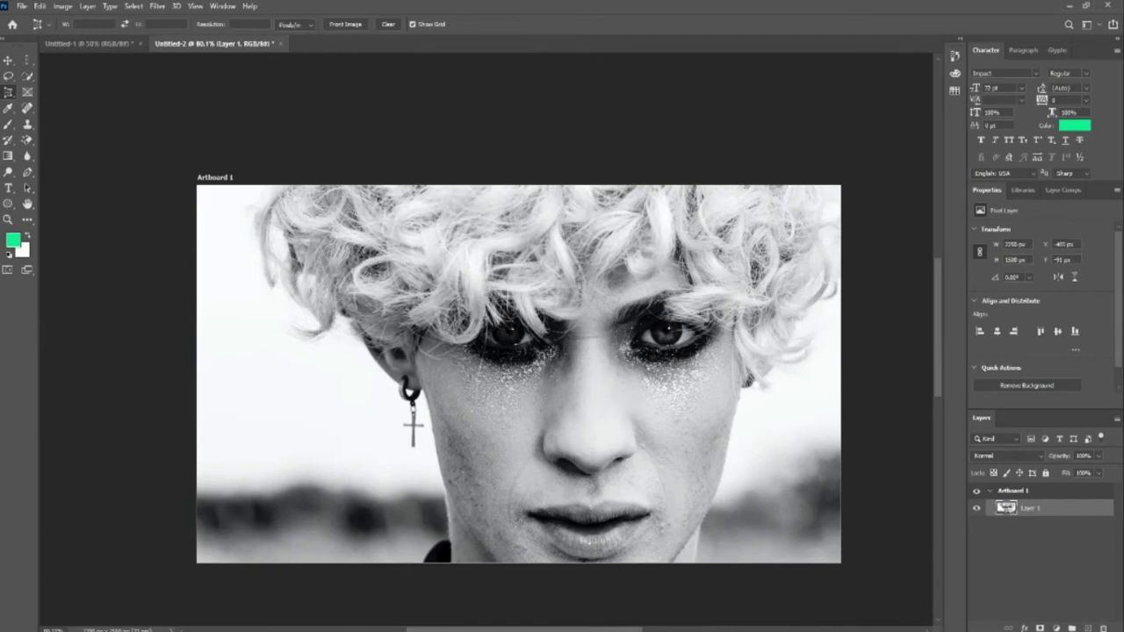
right_click(9, 92)
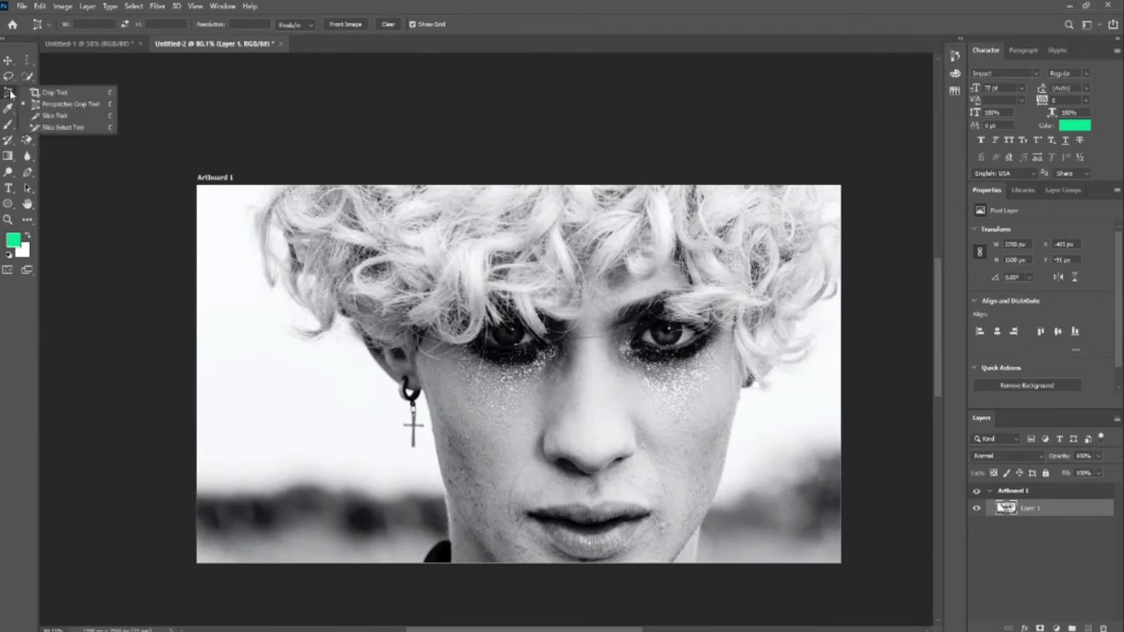
left_click(73, 95)
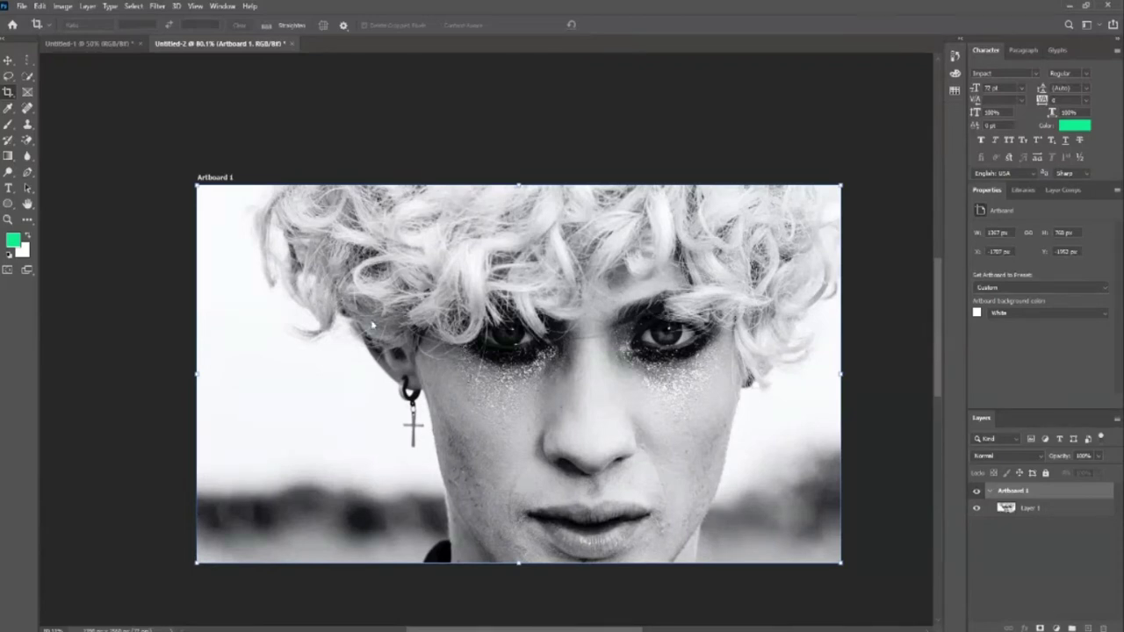
right_click(7, 95)
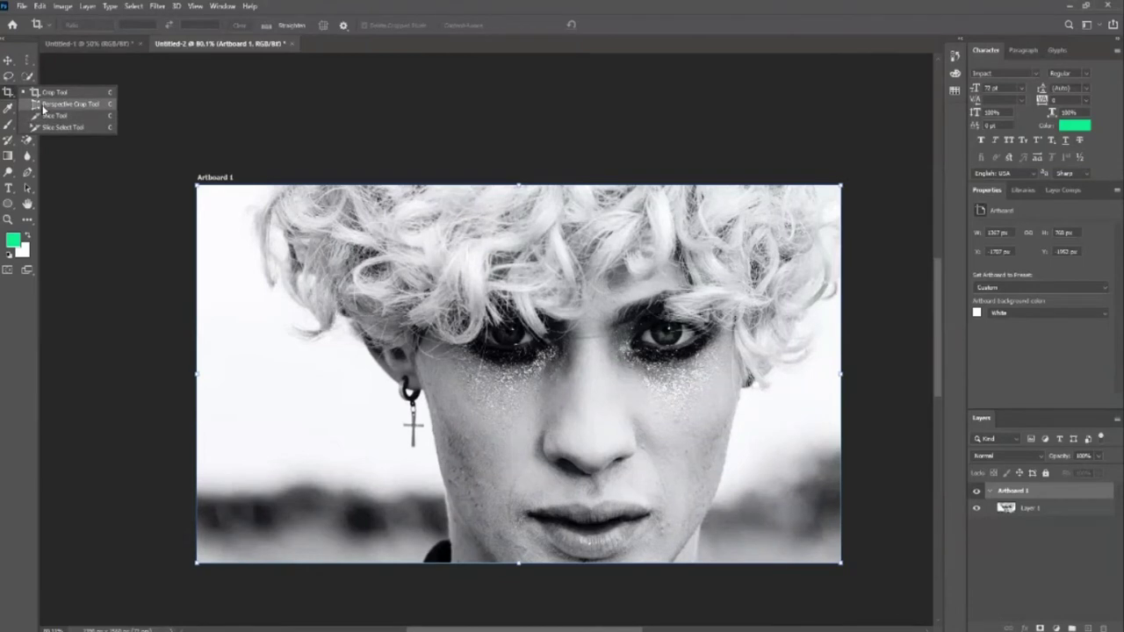
left_click(43, 108)
mouse_move(498, 285)
left_mouse_down()
mouse_move(733, 544)
mouse_move(695, 557)
left_mouse_up()
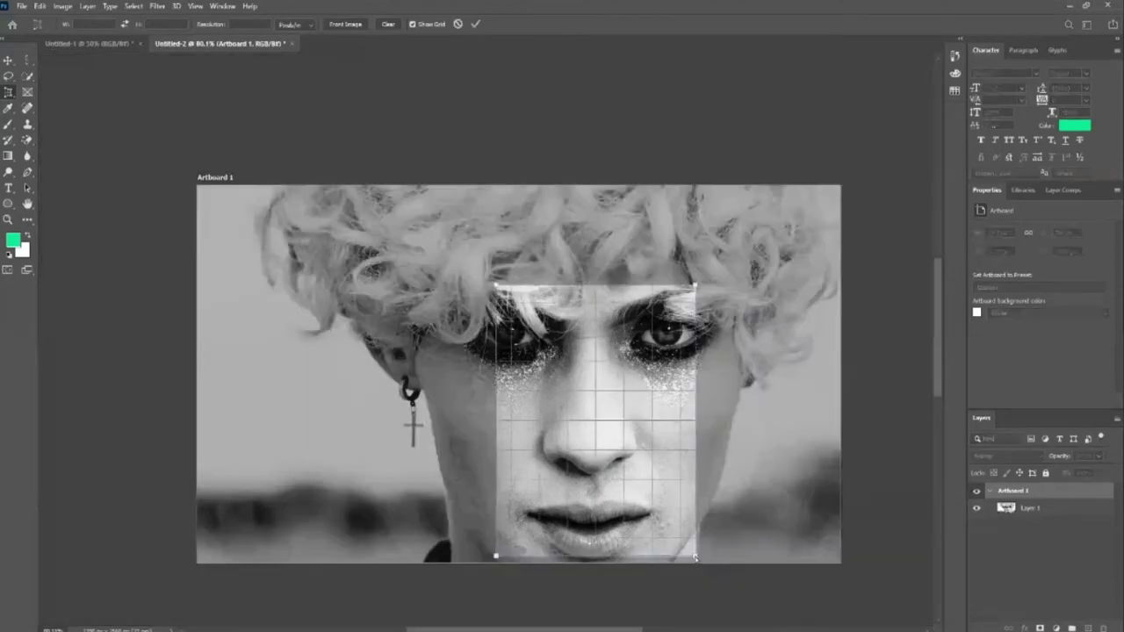
mouse_move(592, 425)
left_mouse_down()
mouse_move(649, 377)
mouse_move(452, 353)
mouse_move(579, 358)
left_mouse_up()
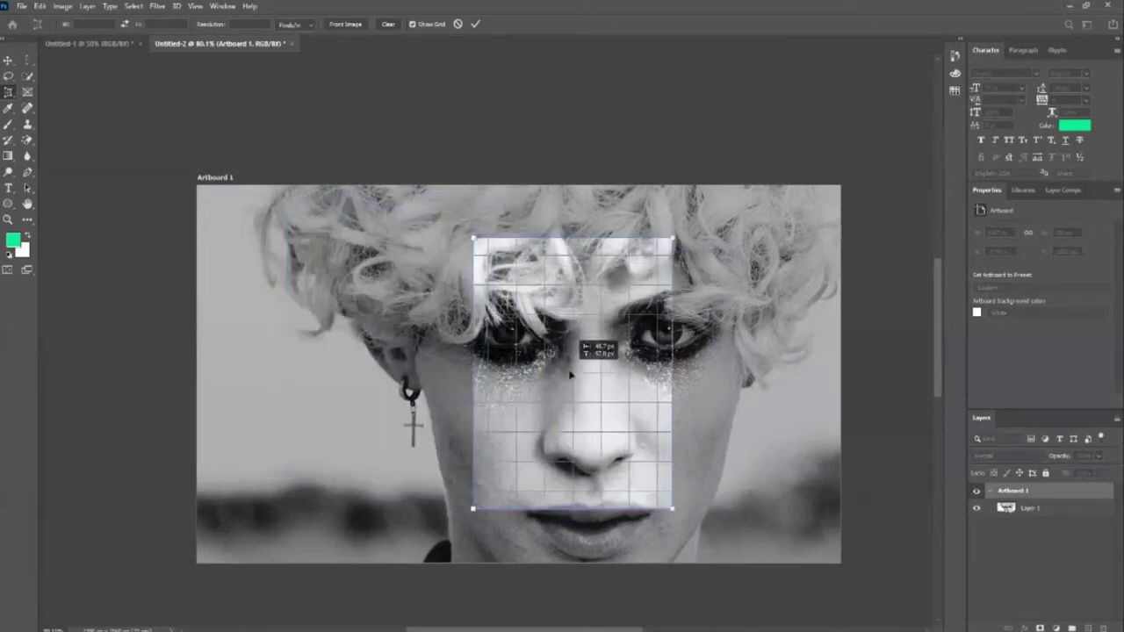
left_click_drag(670, 369, 714, 370)
left_click_drag(472, 362, 430, 360)
mouse_move(582, 377)
left_mouse_down()
mouse_move(571, 382)
mouse_move(579, 367)
left_mouse_up()
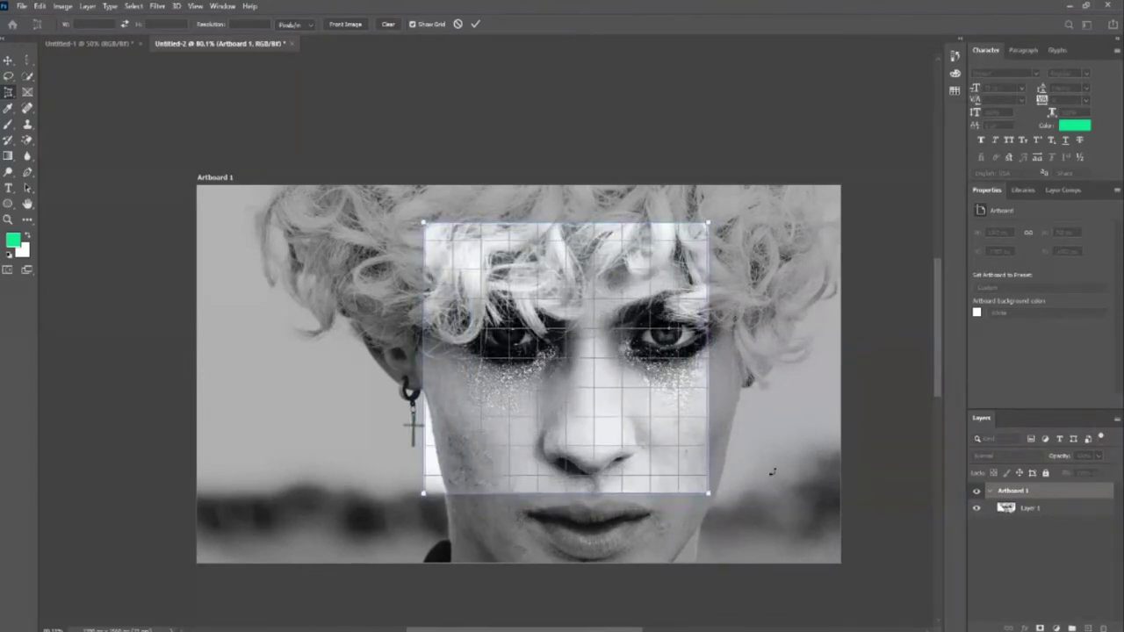
left_click(476, 25)
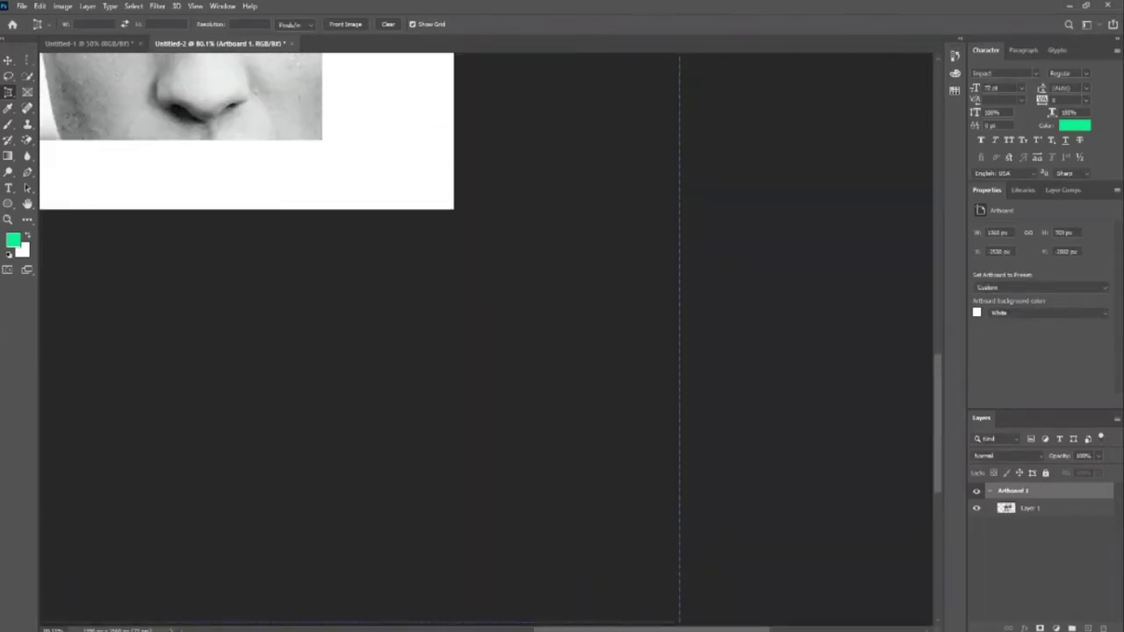
Move the cropped face photo left and down on the artboard.
scroll(562, 280, "left", 5)
scroll(561, 290, "up", 5)
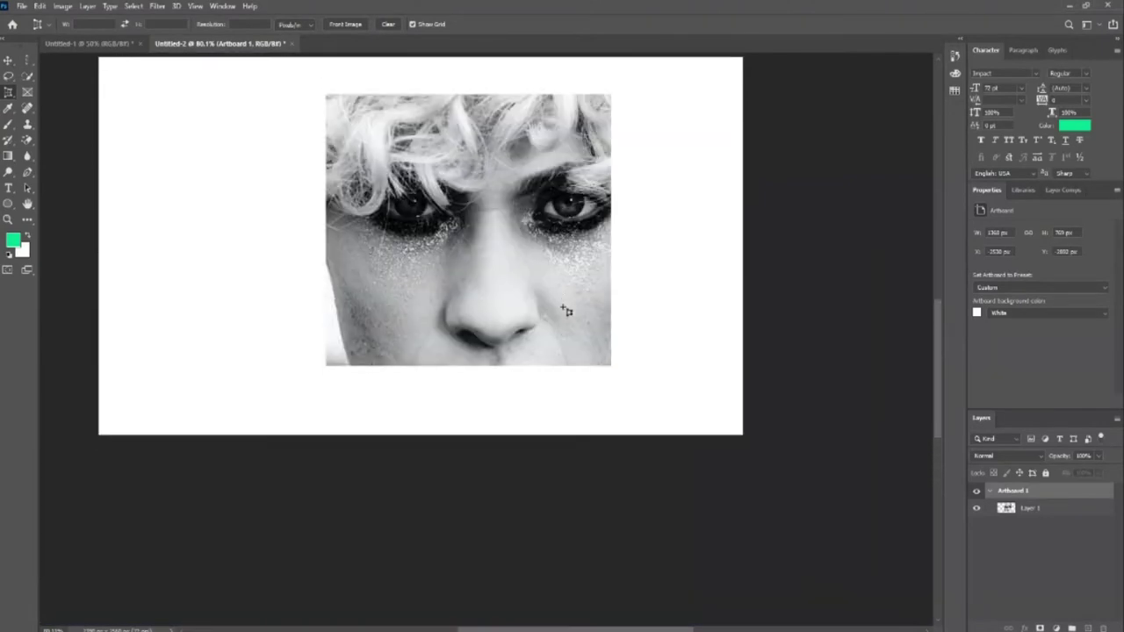
scroll(566, 310, "up", 3)
key("v")
mouse_move(502, 312)
left_mouse_down()
mouse_move(429, 328)
mouse_move(455, 338)
left_mouse_up()
Step back through the edits to restore the full uncropped 2250 × 1500 px portrait.
key("ctrl+z")
key("ctrl+z")
key("ctrl+z")
key("ctrl+shift+z")
key("ctrl+z")
key("ctrl+shift+z")
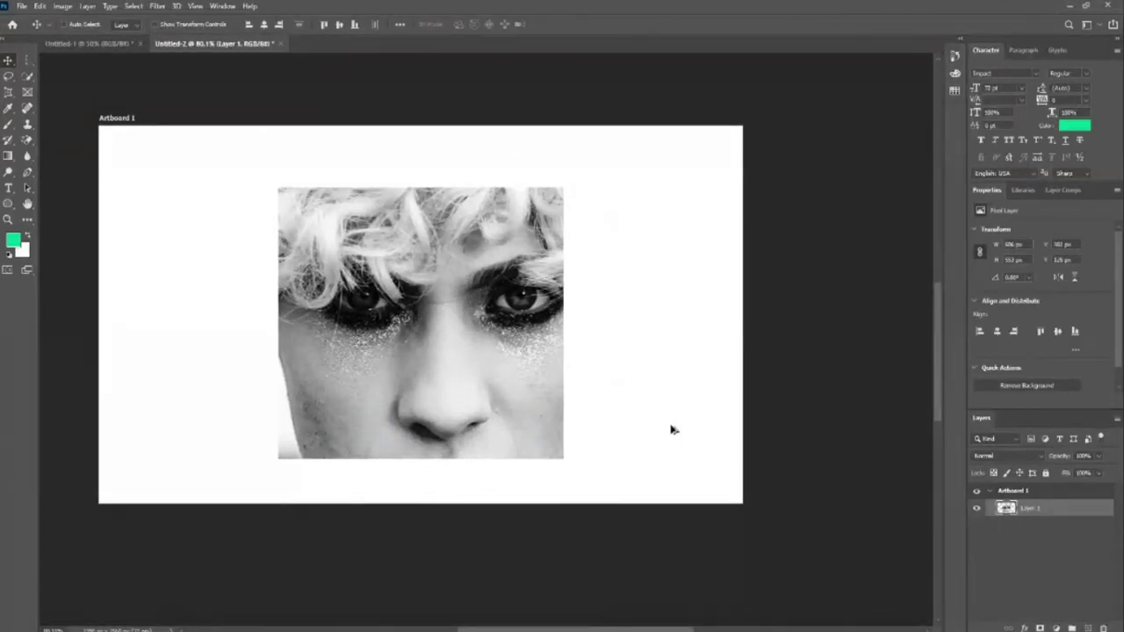
key("ctrl+z")
key("ctrl+z")
key("ctrl+shift+z")
key("ctrl+z")
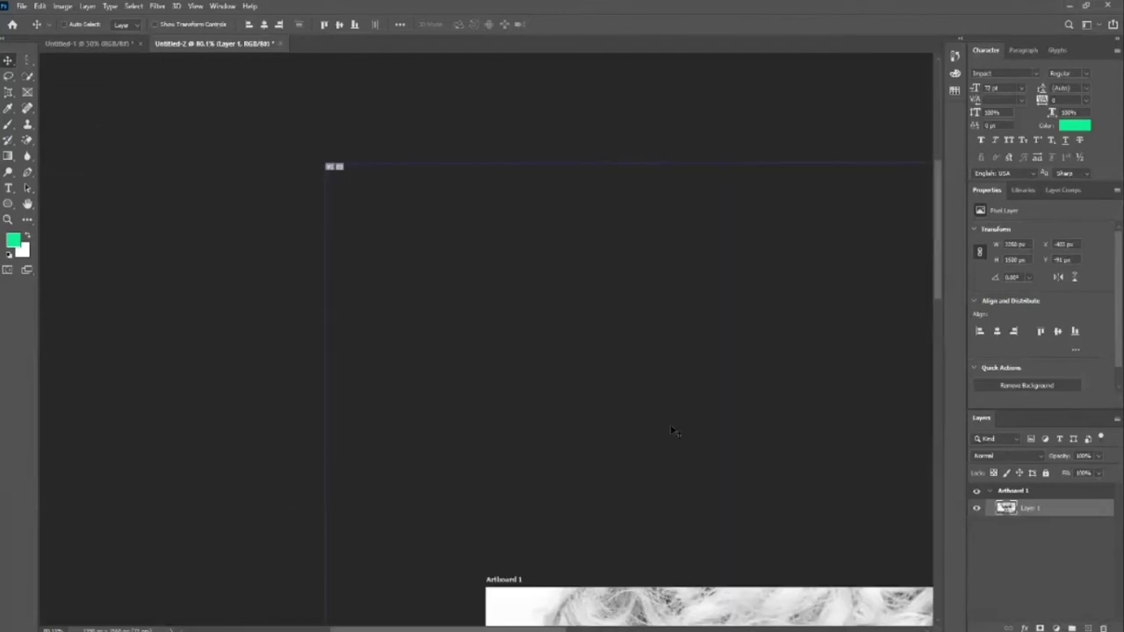
scroll(694, 448, "down", 2)
scroll(723, 464, "down", 2)
scroll(723, 465, "down", 2)
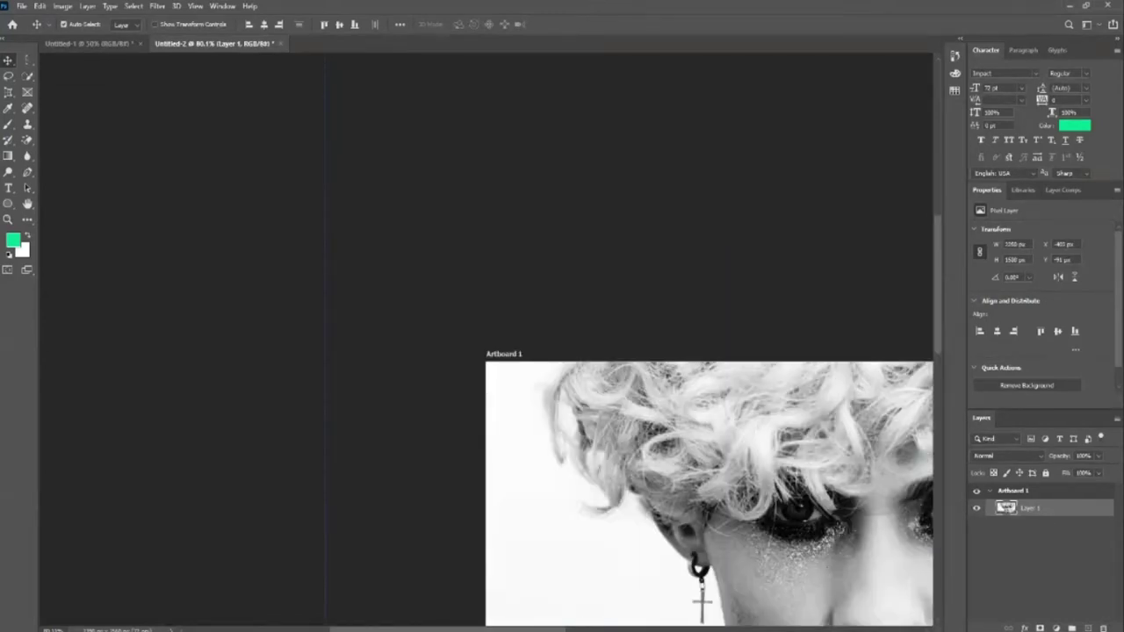
scroll(693, 491, "right", 5)
scroll(672, 509, "down", 3)
scroll(658, 553, "down", 3)
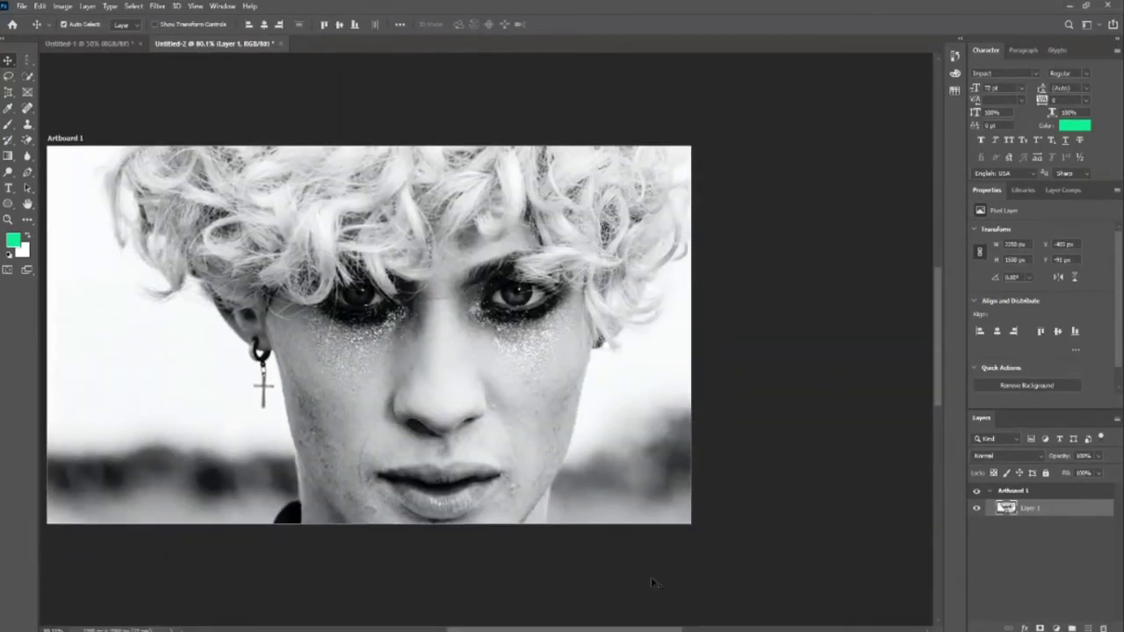
scroll(527, 572, "left", 2)
scroll(526, 572, "up", 1)
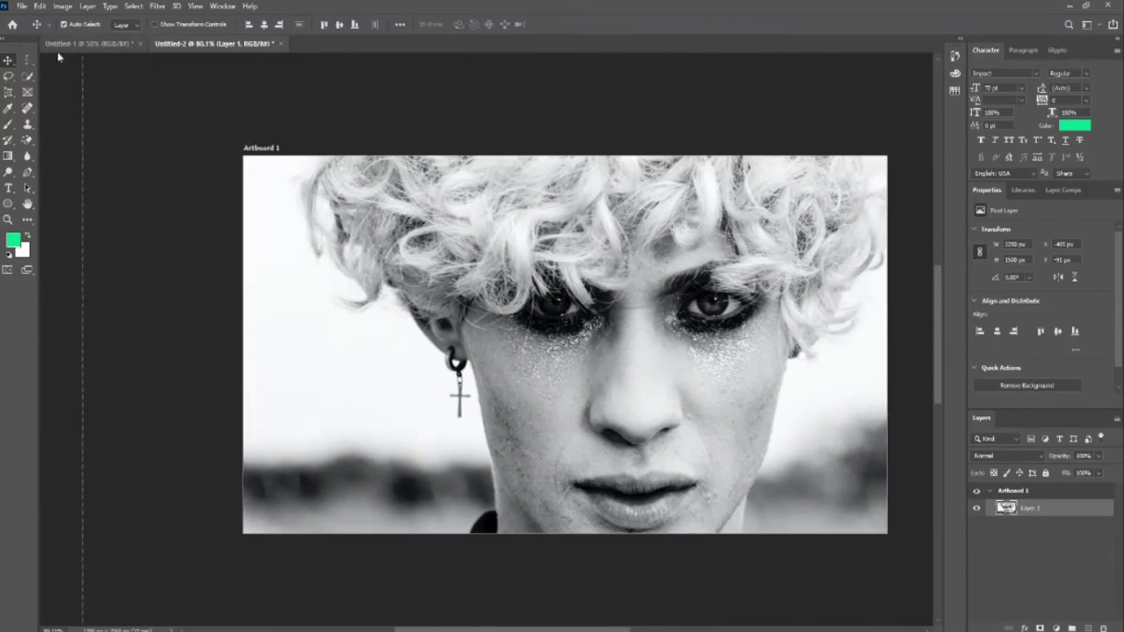
left_click(7, 93)
right_click(7, 93)
left_click(37, 107)
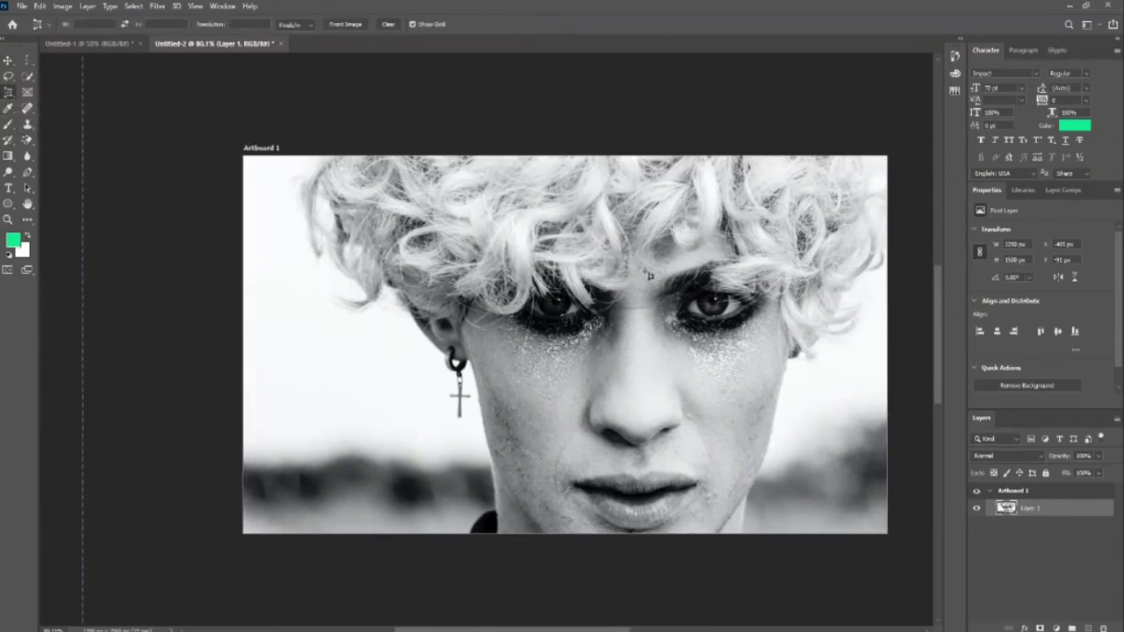
left_click_drag(490, 220, 557, 346)
left_click_drag(593, 390, 796, 505)
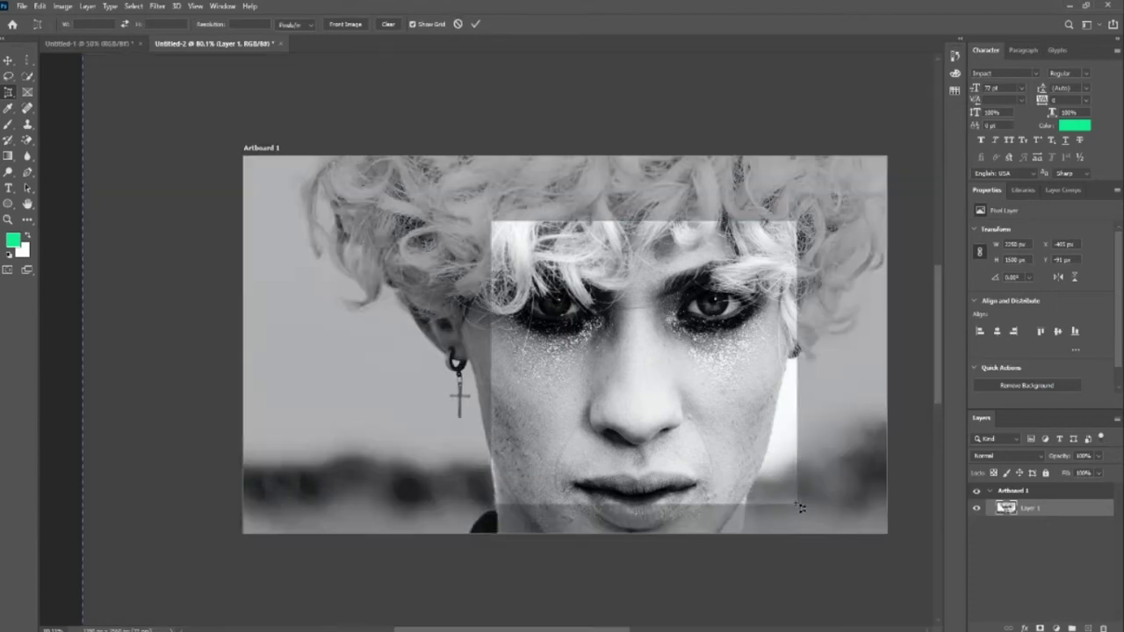
key("Return")
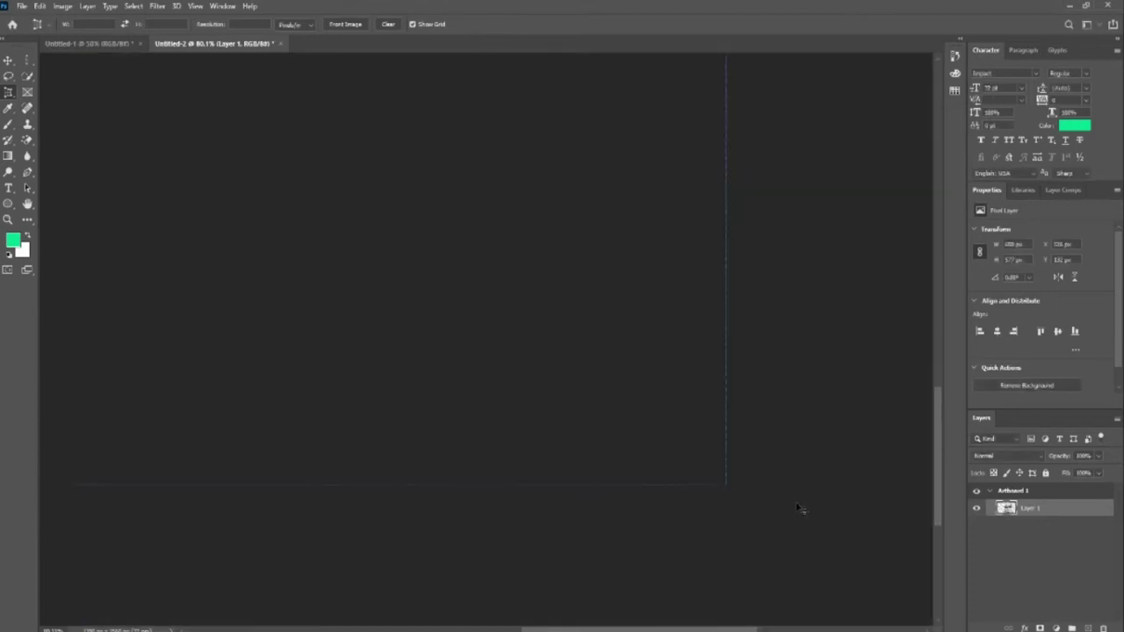
key("ctrl+j")
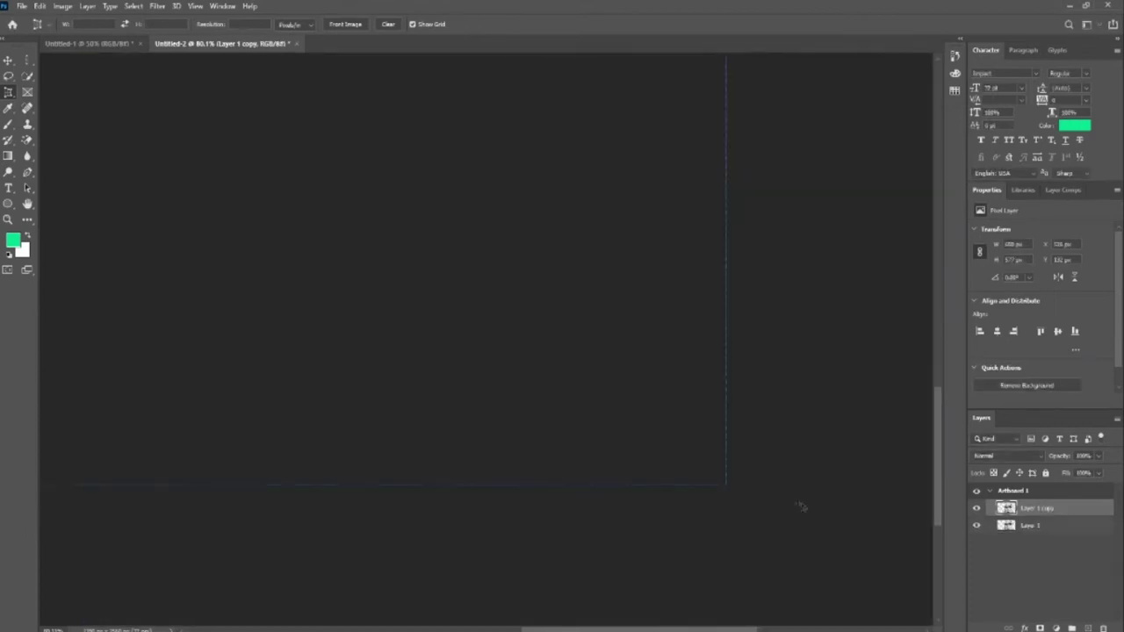
left_click(976, 525)
scroll(544, 369, "left", 5)
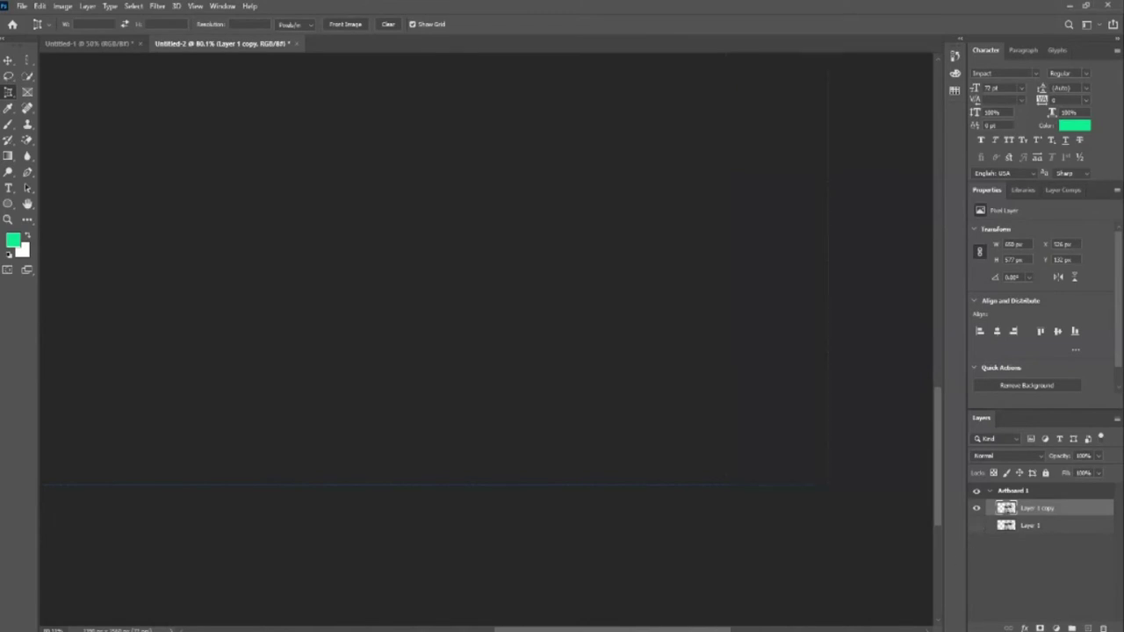
scroll(535, 381, "up", 3)
scroll(535, 381, "up", 3)
scroll(571, 489, "up", 4)
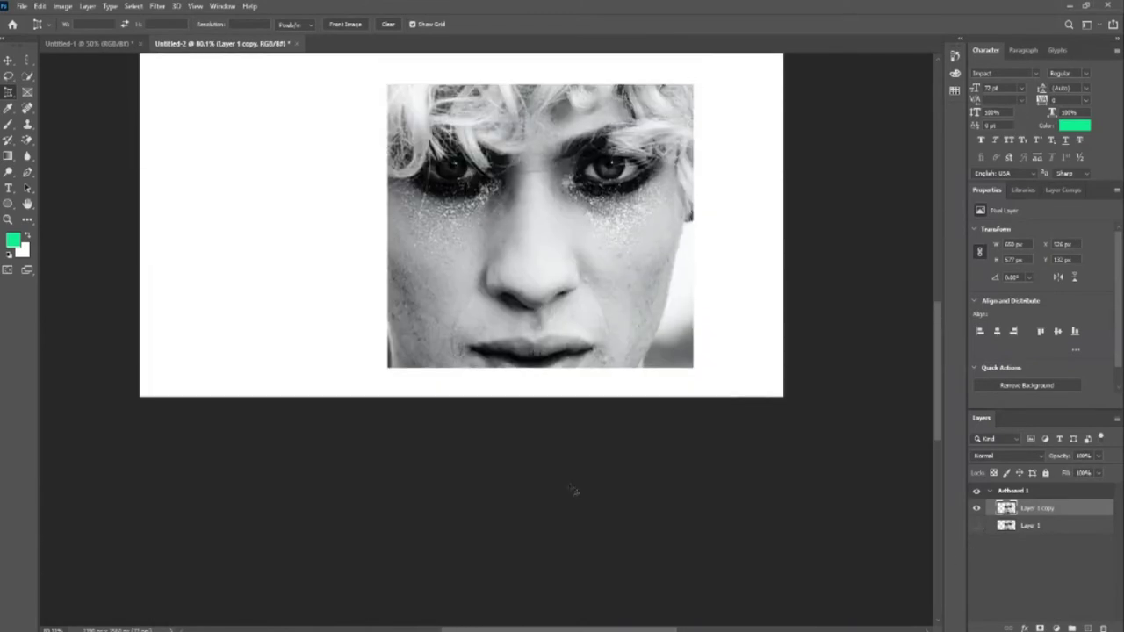
scroll(572, 489, "up", 2)
left_click(8, 60)
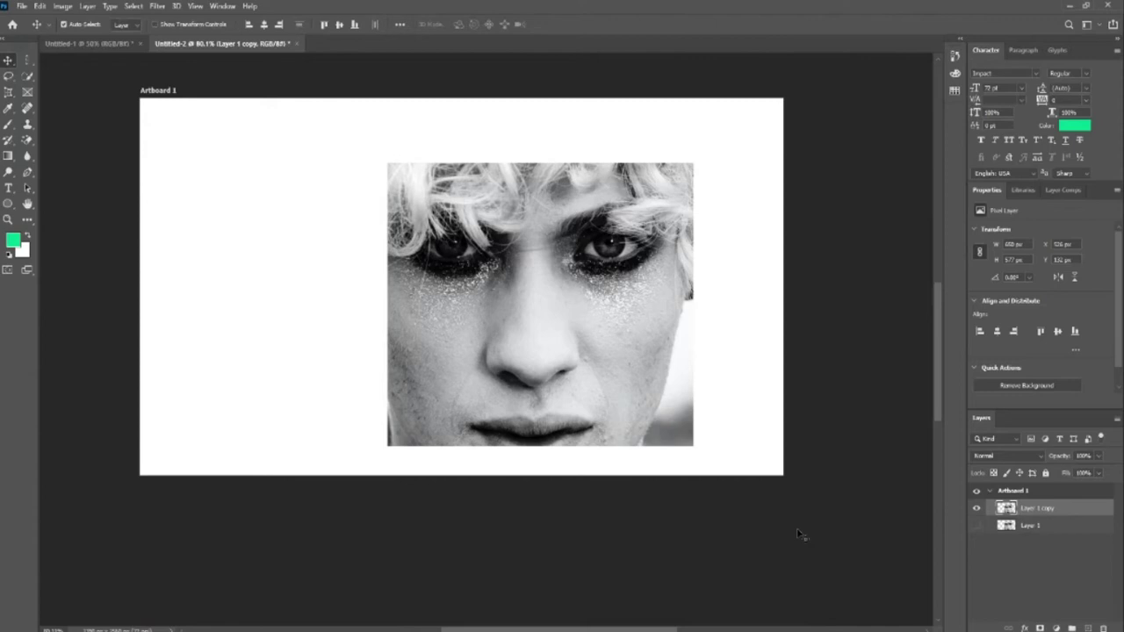
left_click(975, 524)
left_click(976, 508)
left_click(976, 509)
left_click_drag(585, 377, 543, 369)
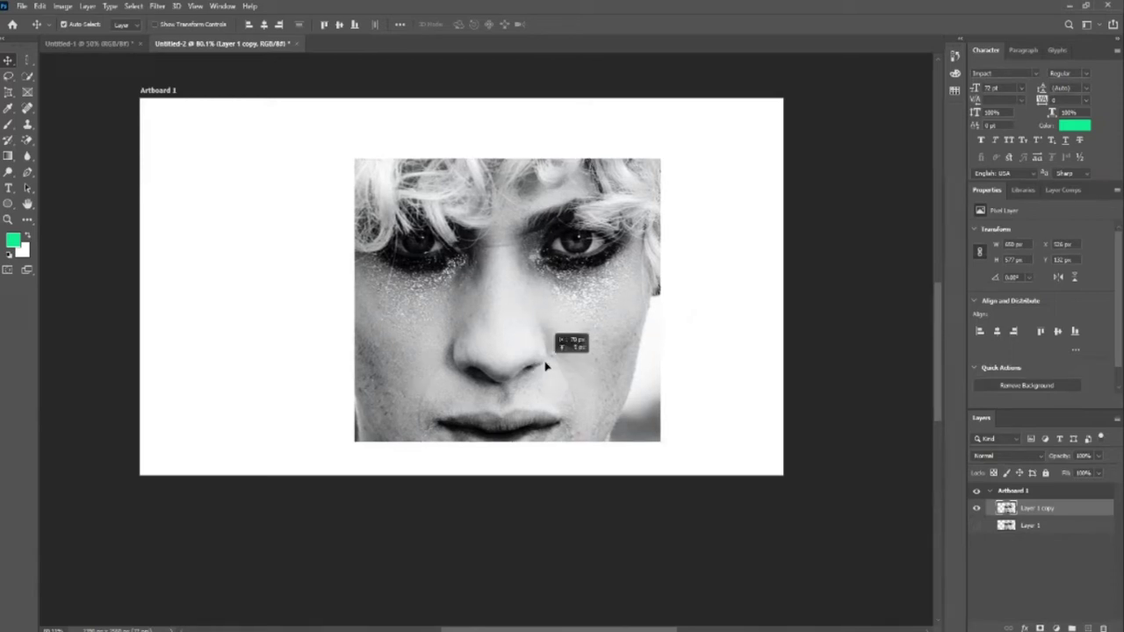
scroll(456, 433, "up", 1)
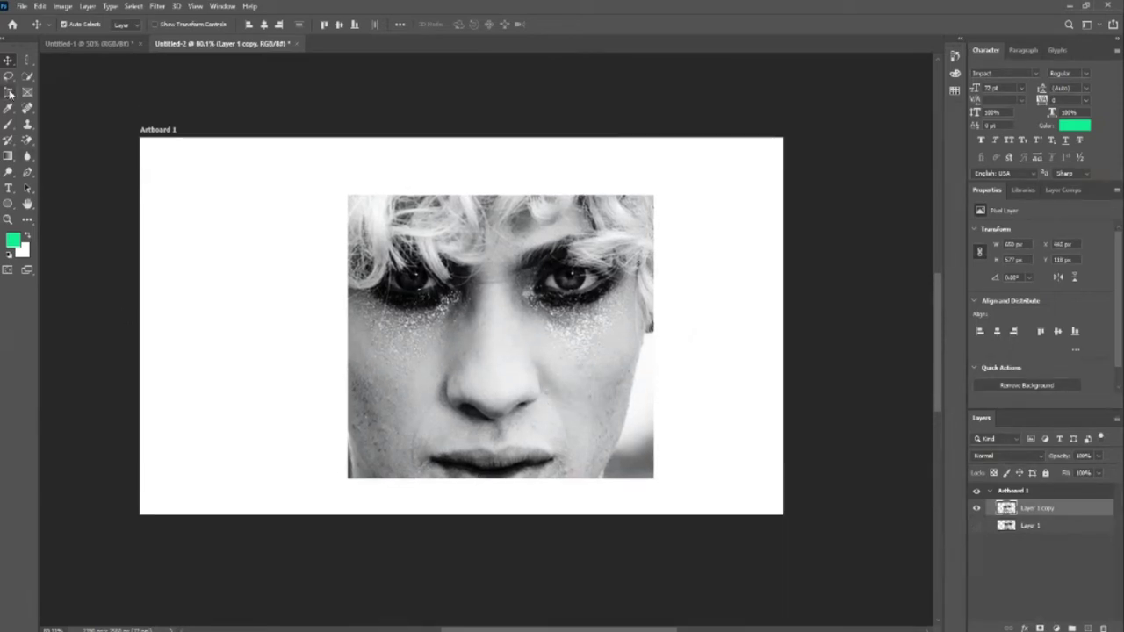
left_click(11, 93)
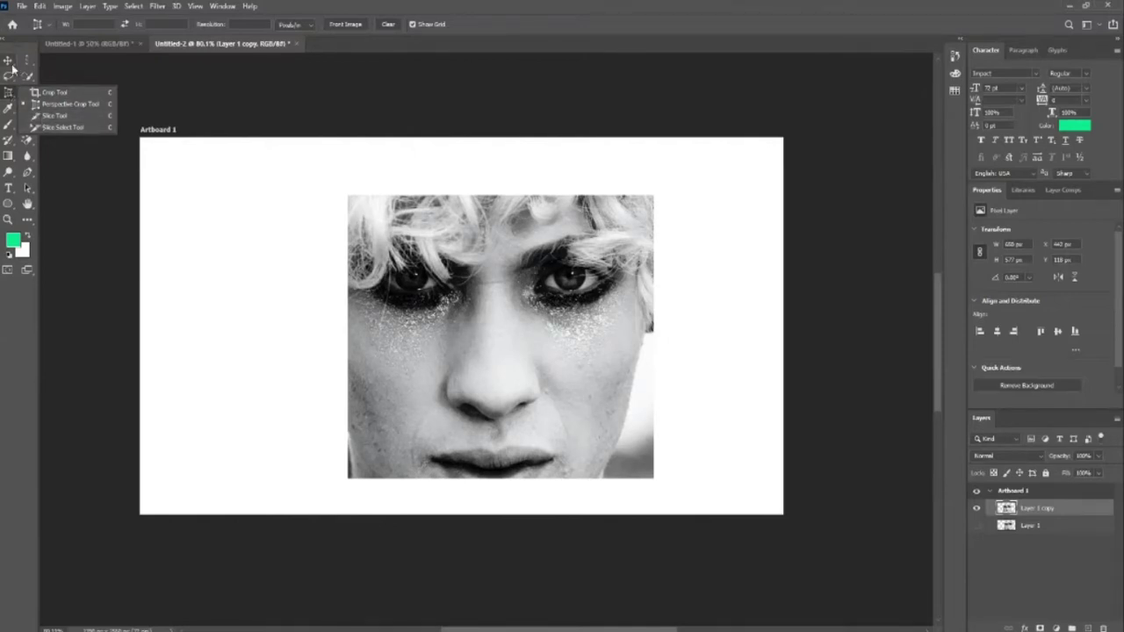
left_click(8, 59)
left_click(102, 263)
key("ctrl+z")
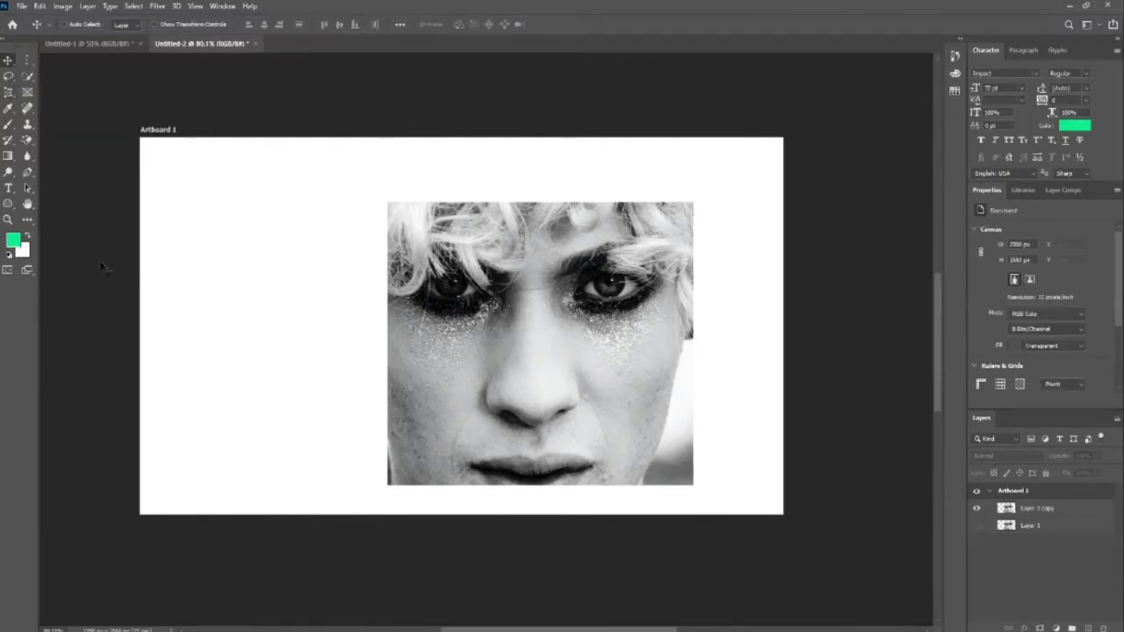
key("ctrl+z")
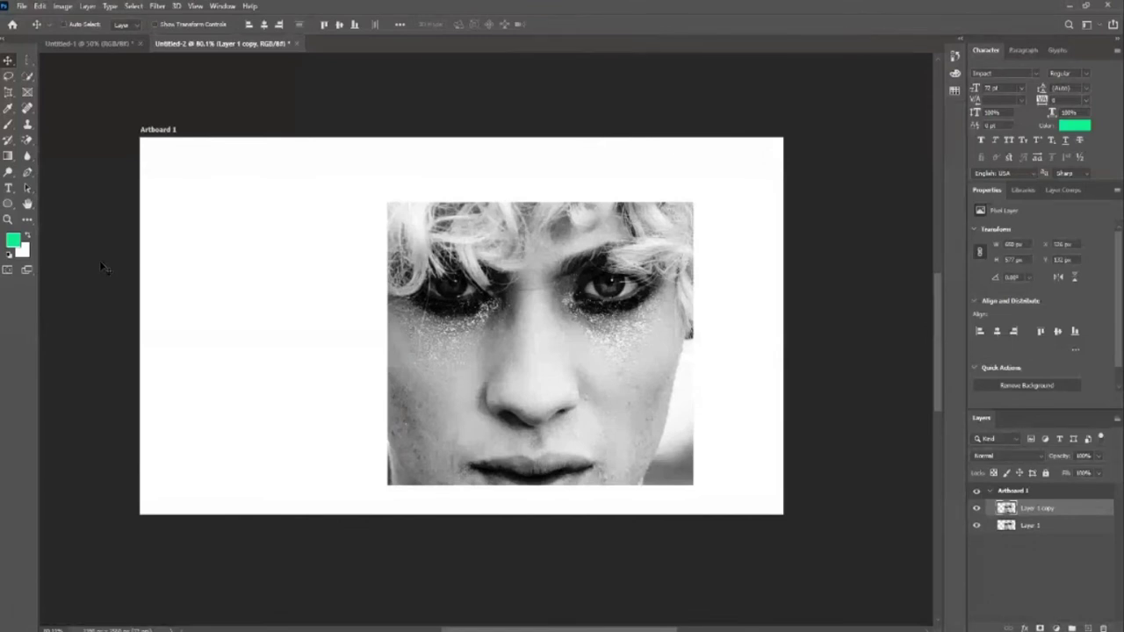
key("ctrl+z")
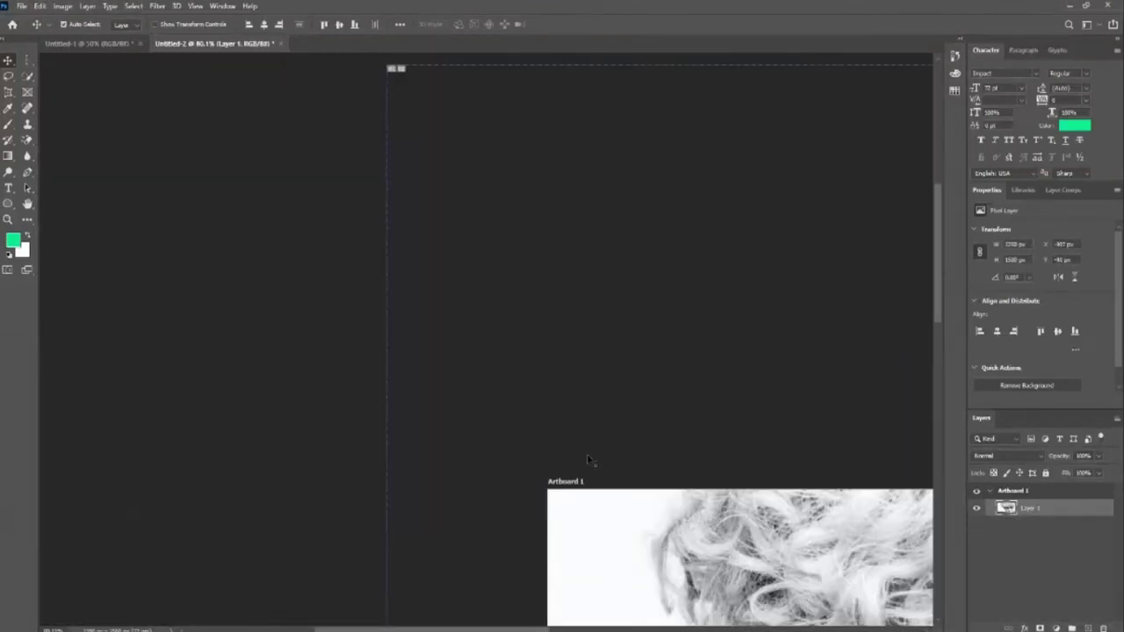
Nudge the face photo up and left within Artboard 1.
scroll(592, 478, "down", 5)
scroll(597, 502, "right", 3)
scroll(597, 501, "right", 3)
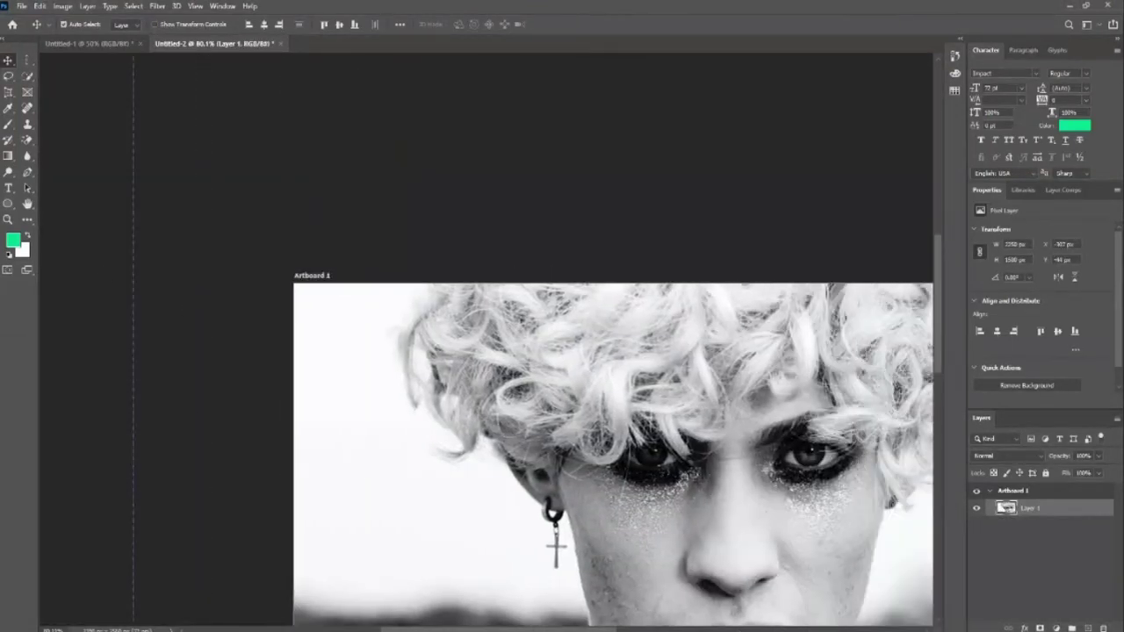
scroll(597, 456, "right", 3)
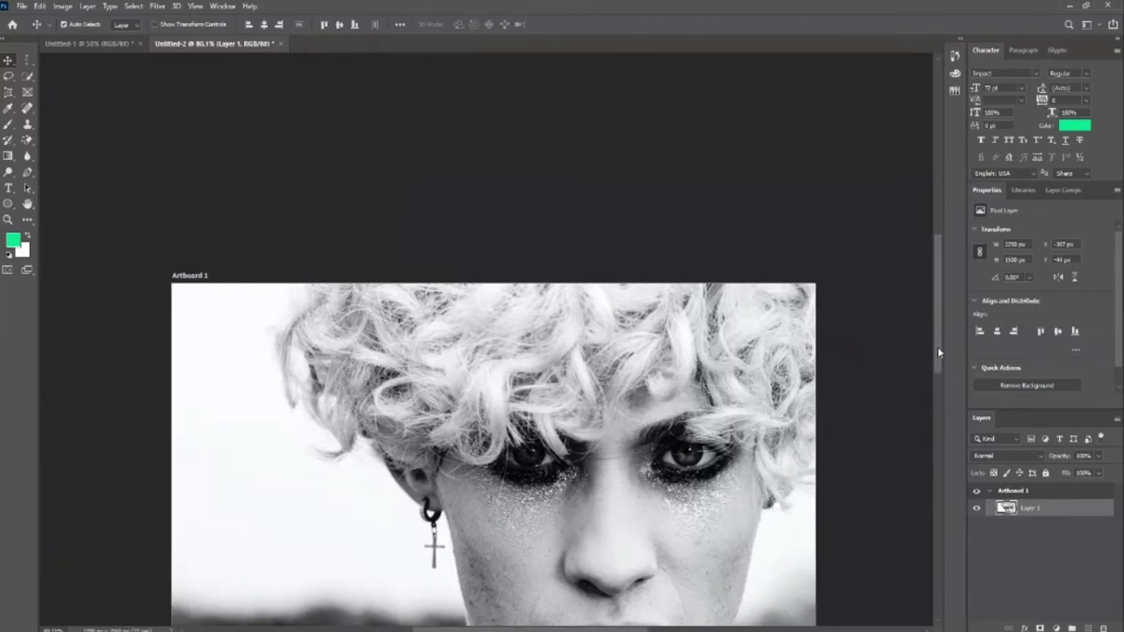
left_click_drag(937, 352, 938, 376)
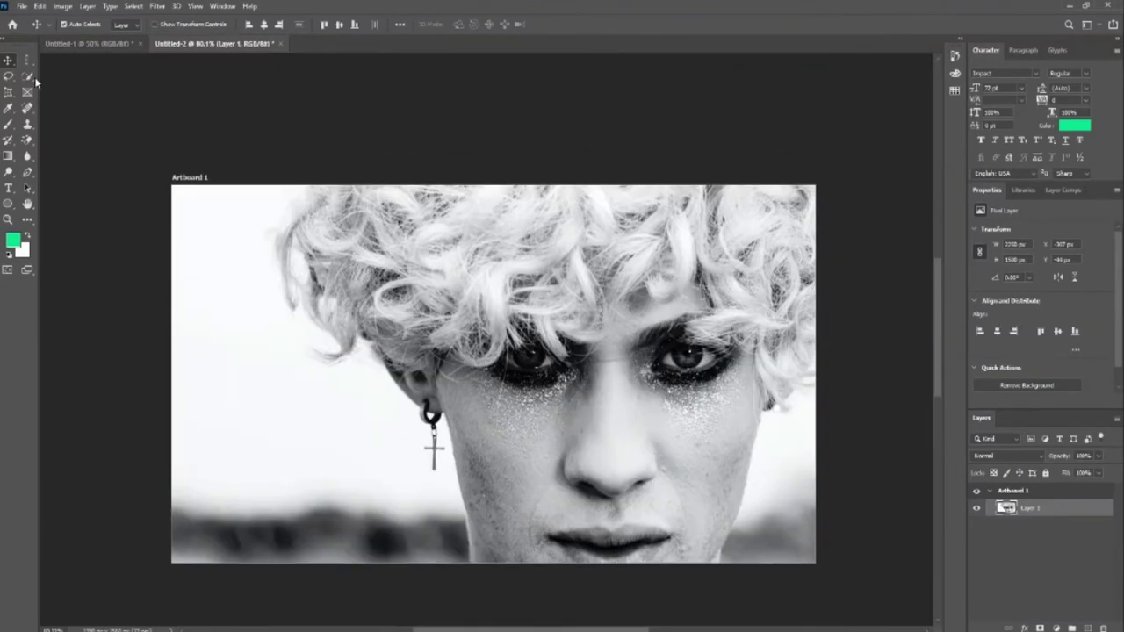
left_click_drag(561, 421, 500, 402)
left_click(7, 94)
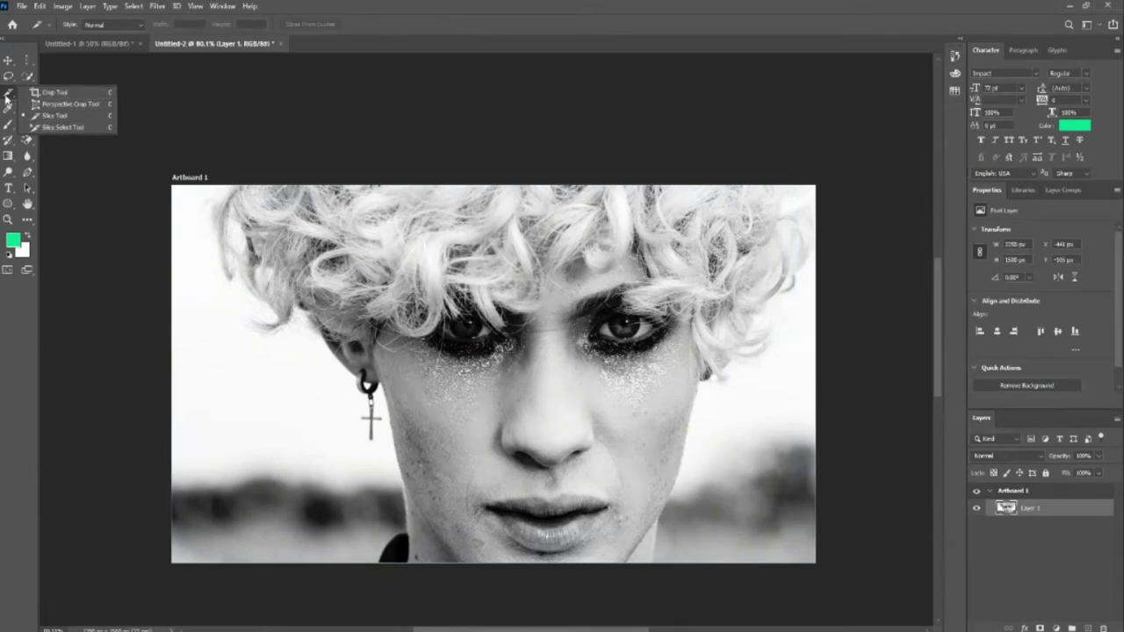
left_click(80, 114)
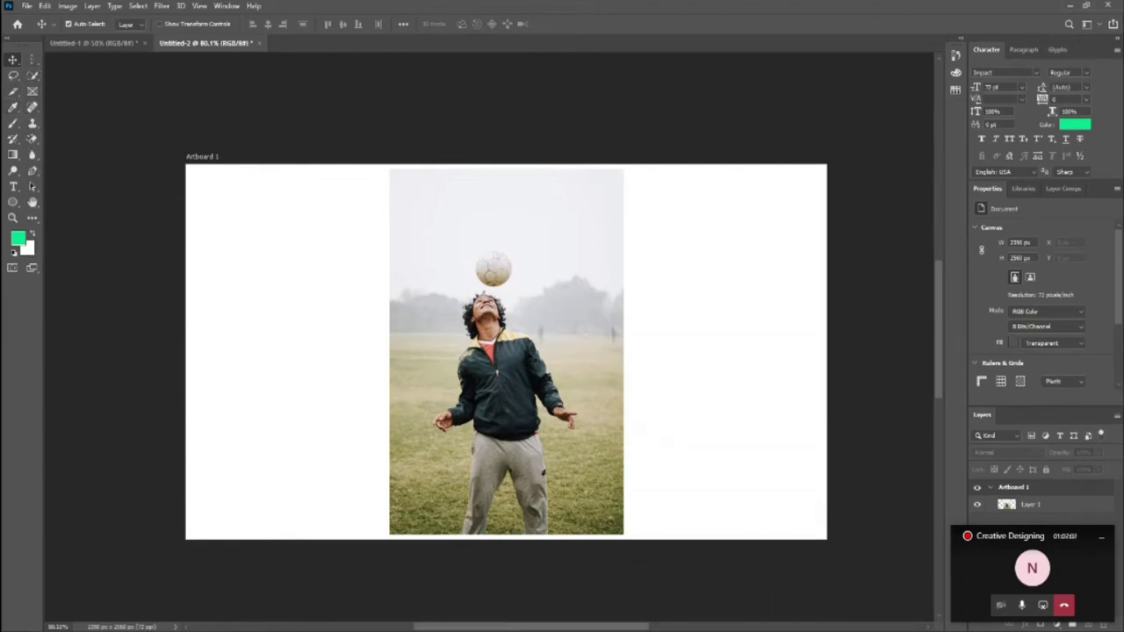
Choose the Quick Selection Tool and make Layer 1 active after dismissing the no-layer errors.
left_click(33, 76)
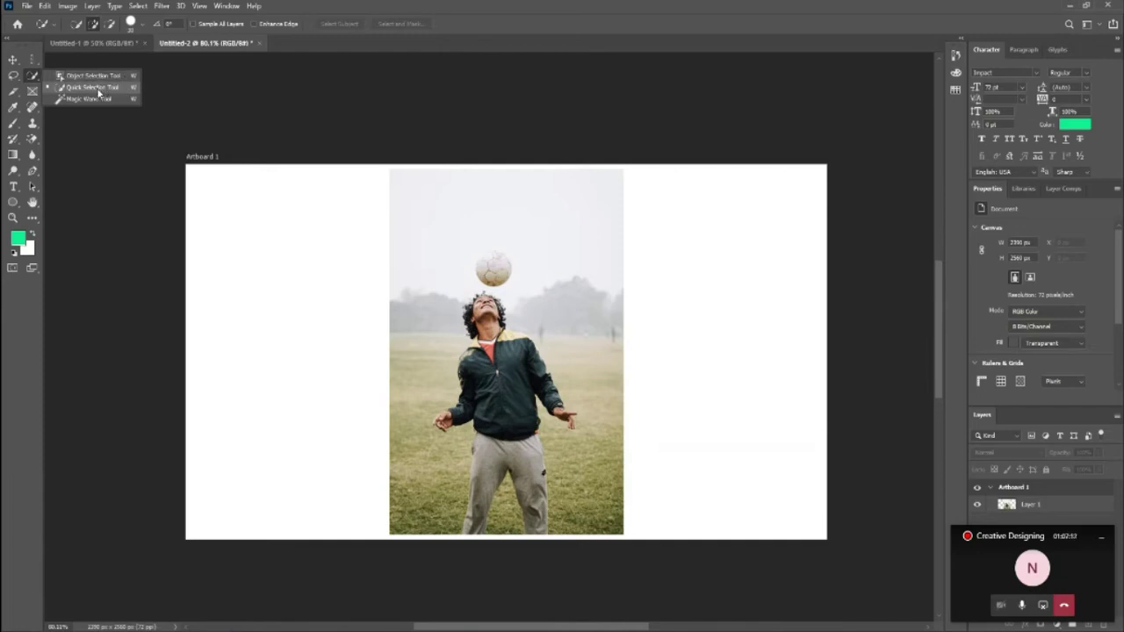
left_click(97, 91)
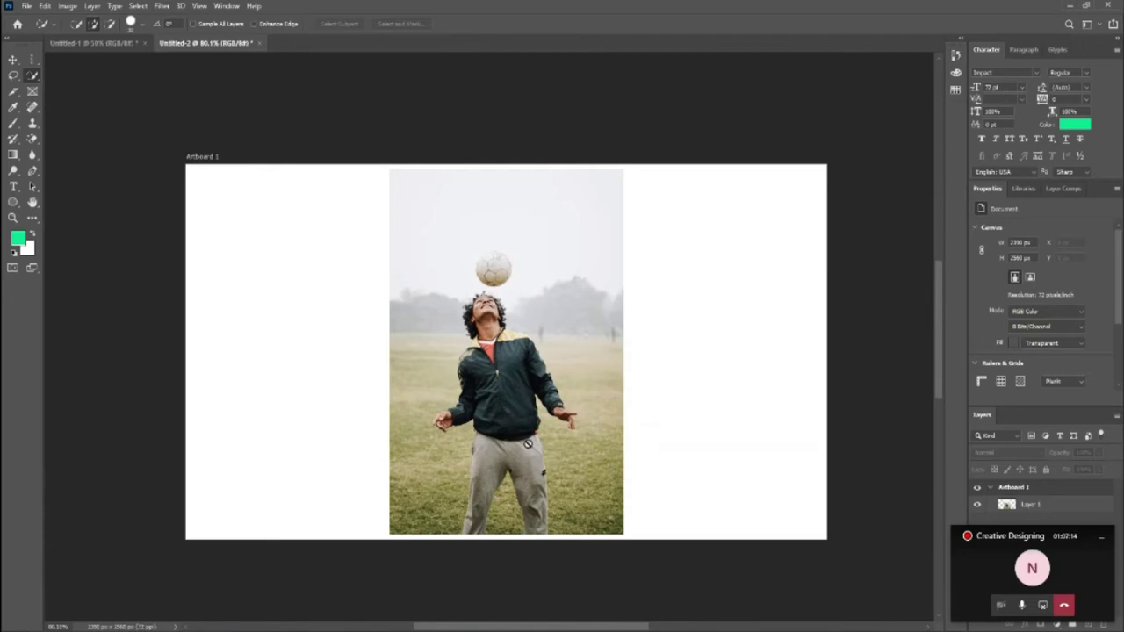
left_click(527, 398)
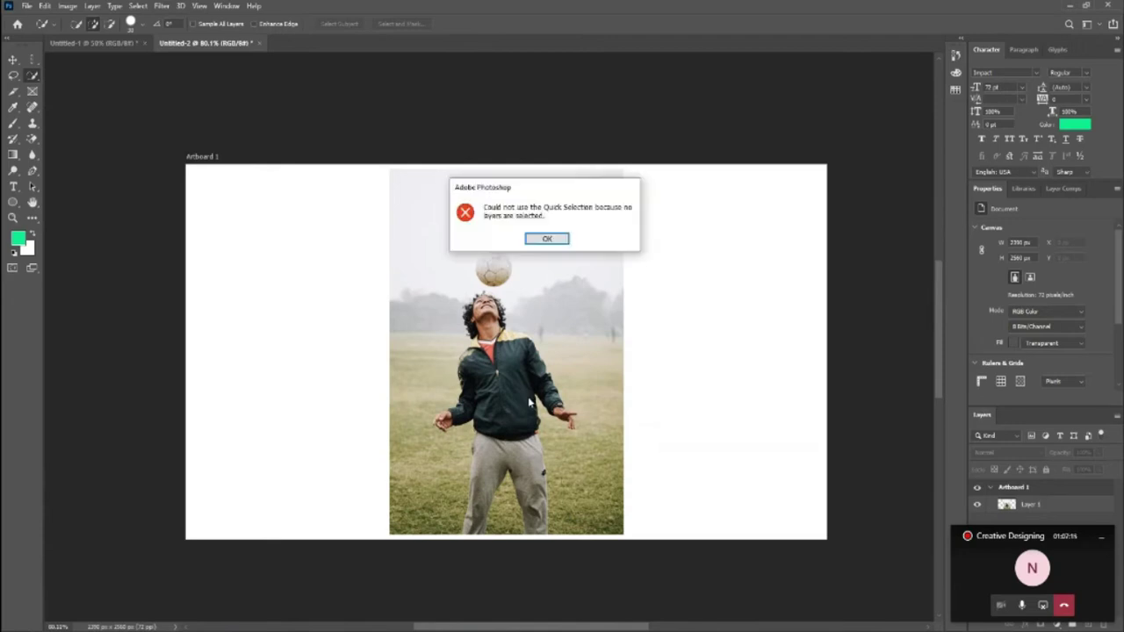
left_click(543, 240)
left_click_drag(1009, 546, 811, 610)
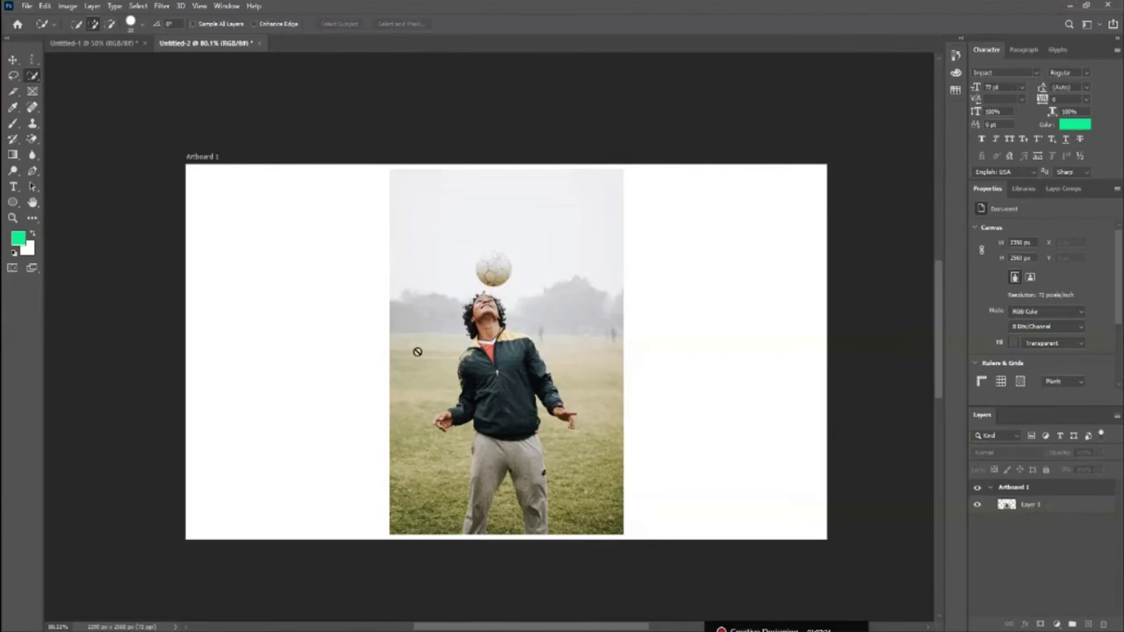
right_click(33, 77)
left_click(88, 86)
left_click(481, 321)
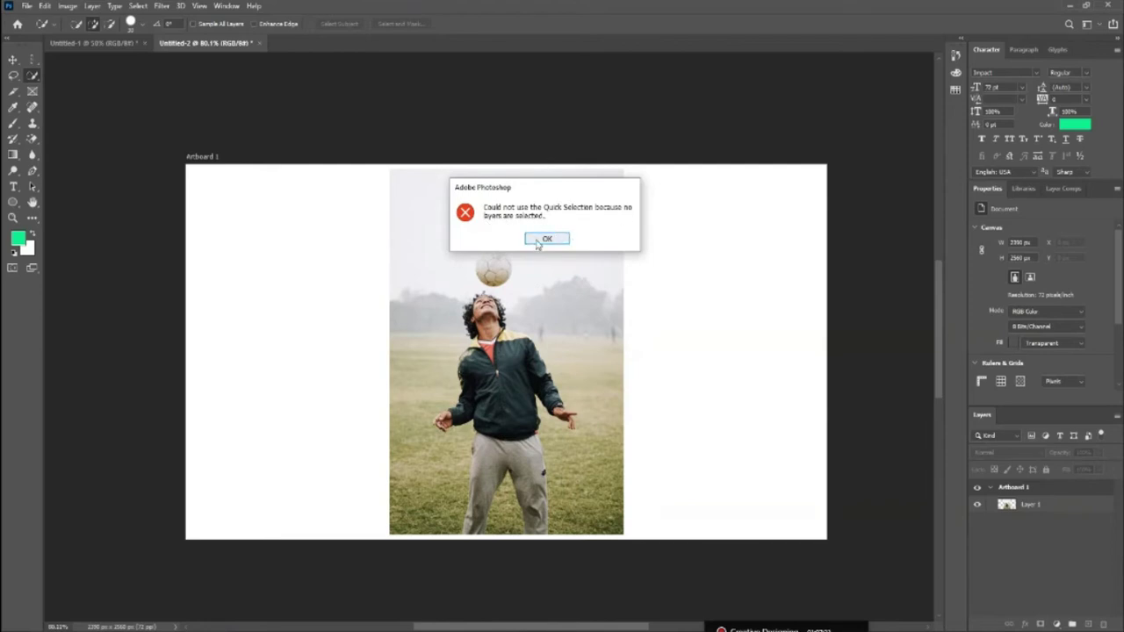
left_click(544, 238)
left_click(1035, 507)
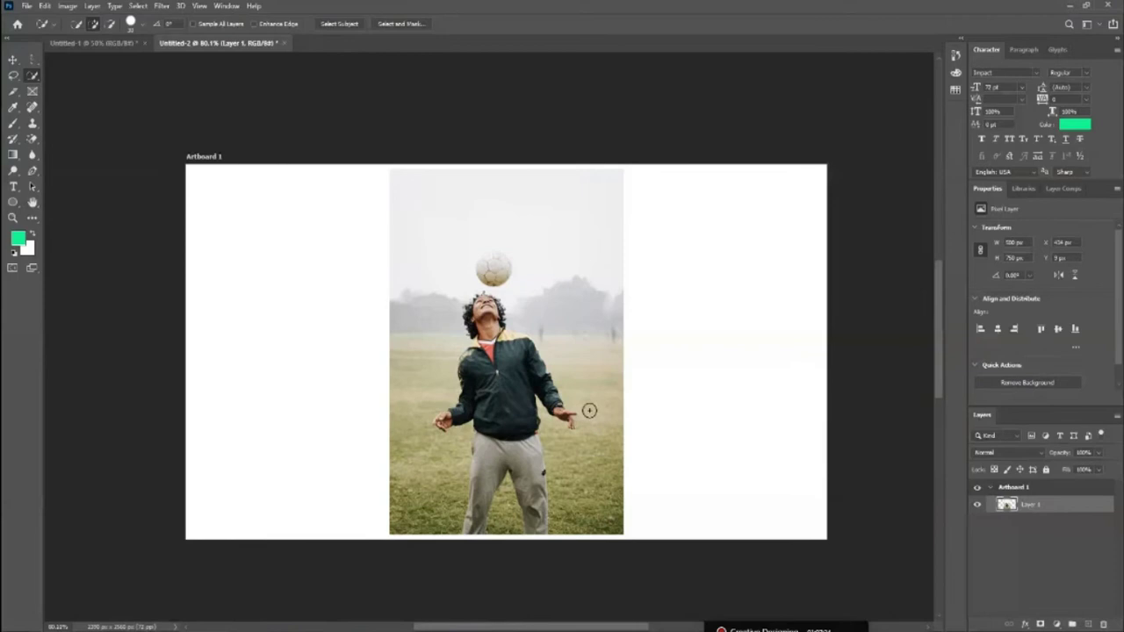
Extend the selection down over the player's trousers and zoom in to 200%.
right_click(38, 75)
left_click_drag(507, 433, 495, 475)
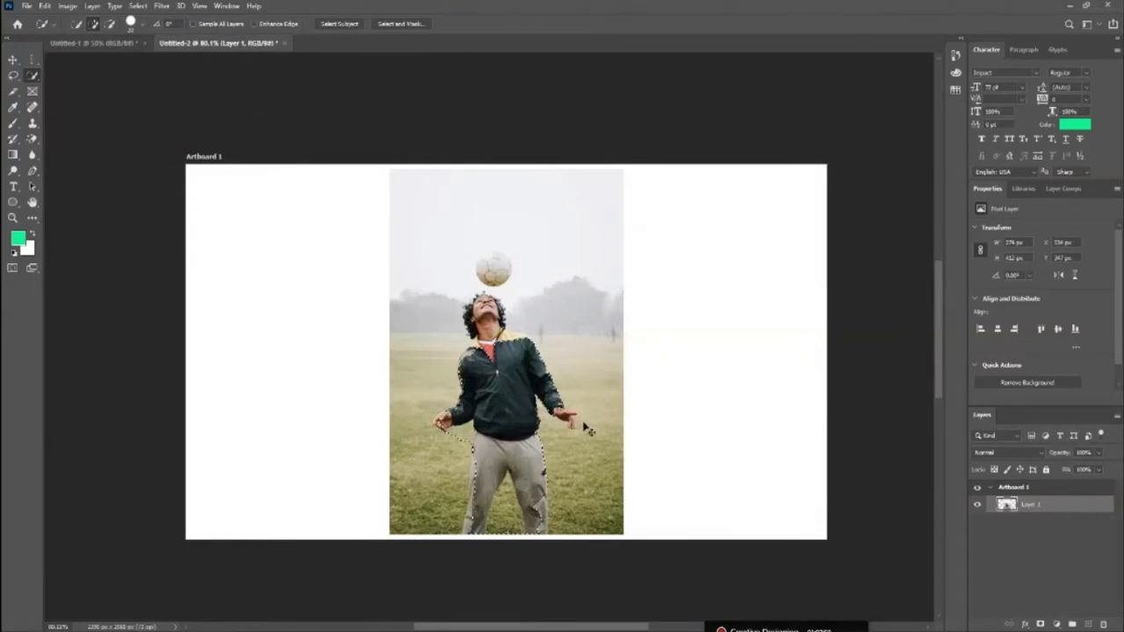
key("ctrl+plus")
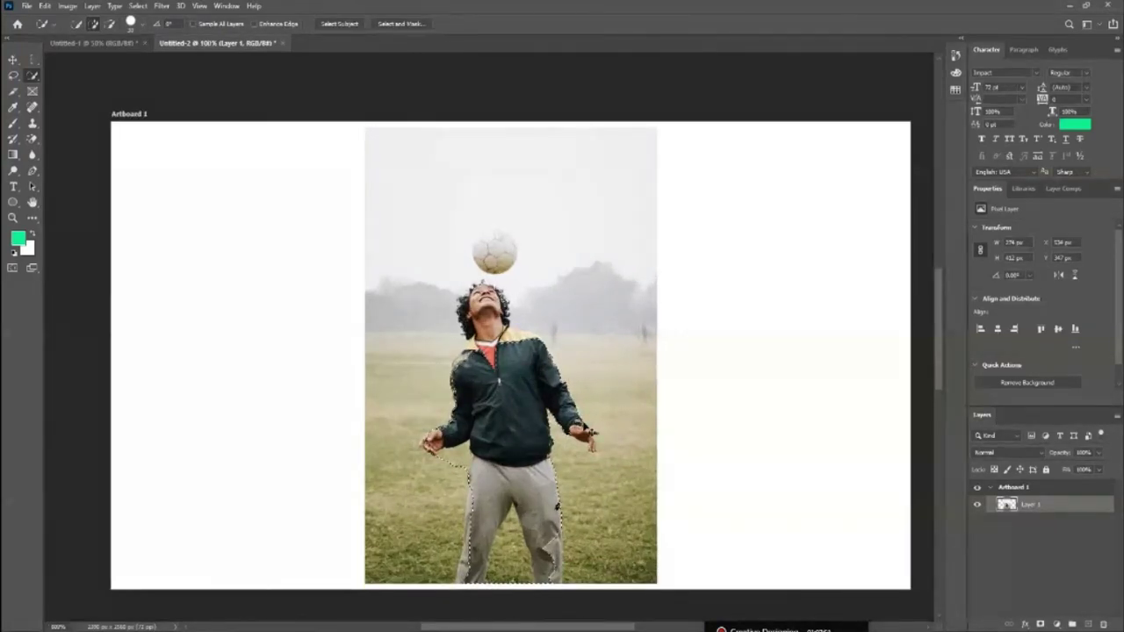
key("ctrl+plus")
scroll(582, 424, "down", 3)
scroll(580, 457, "down", 1)
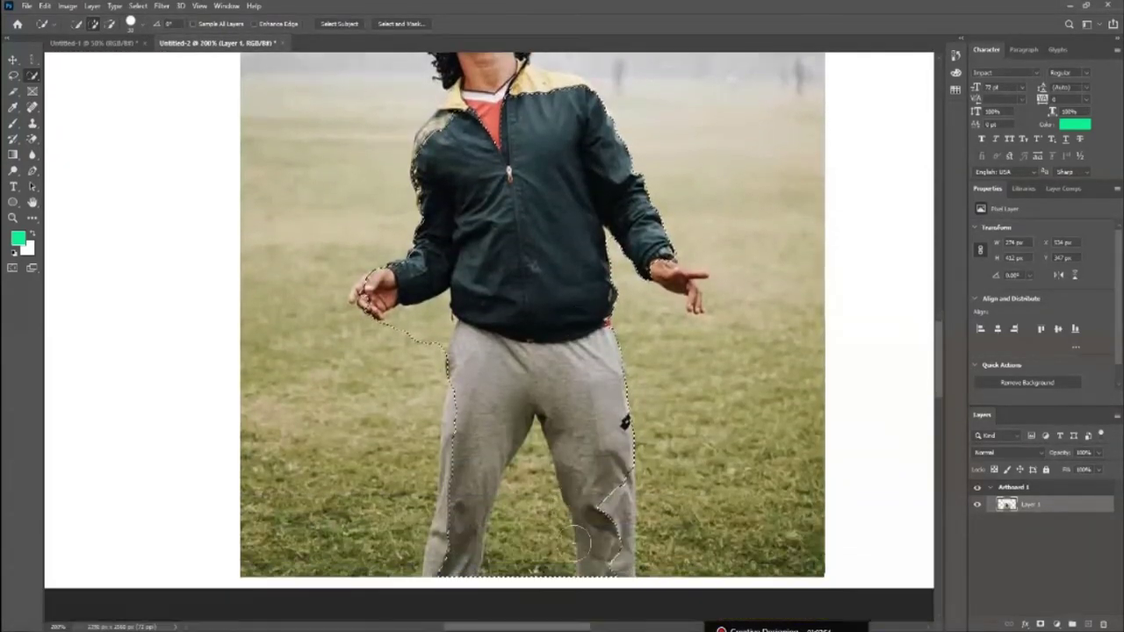
scroll(576, 488, "down", 1)
Add the right knee notch and lower left trouser leg, undoing any grass spill.
left_click_drag(579, 456, 609, 426)
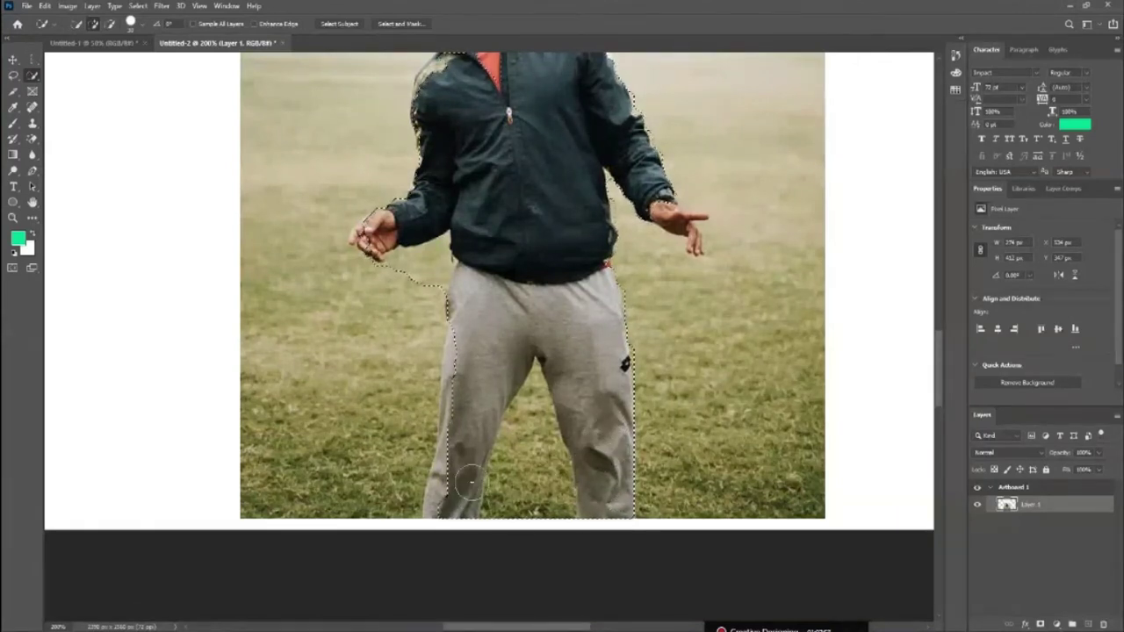
left_click_drag(442, 487, 456, 455)
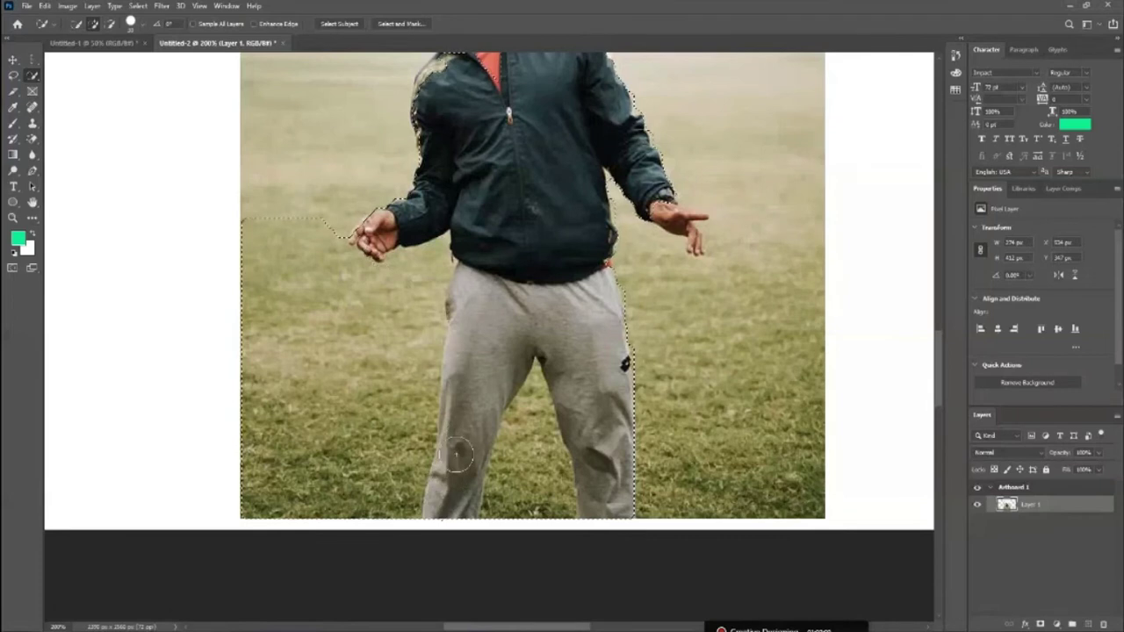
key("ctrl+z")
key("ctrl+z")
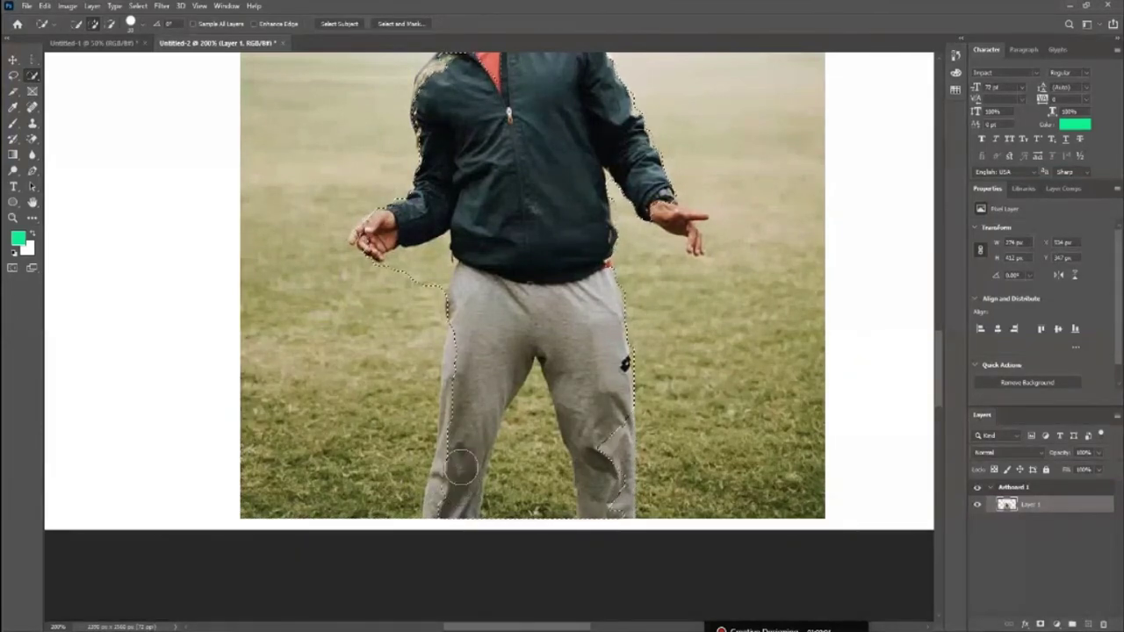
key("ctrl+z")
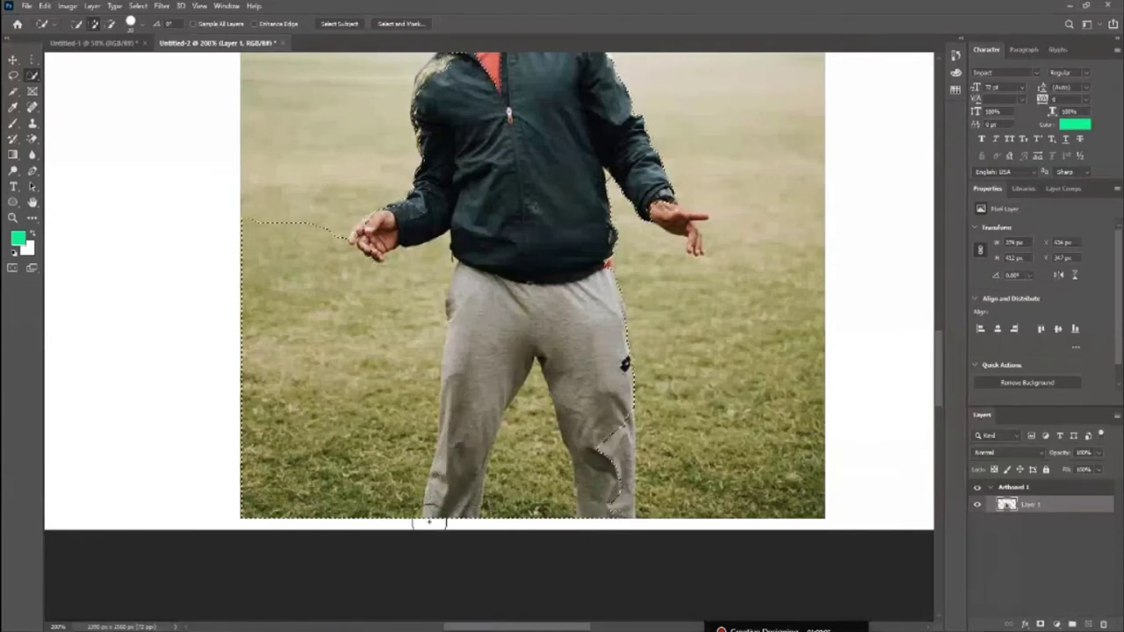
left_click_drag(583, 474, 600, 479)
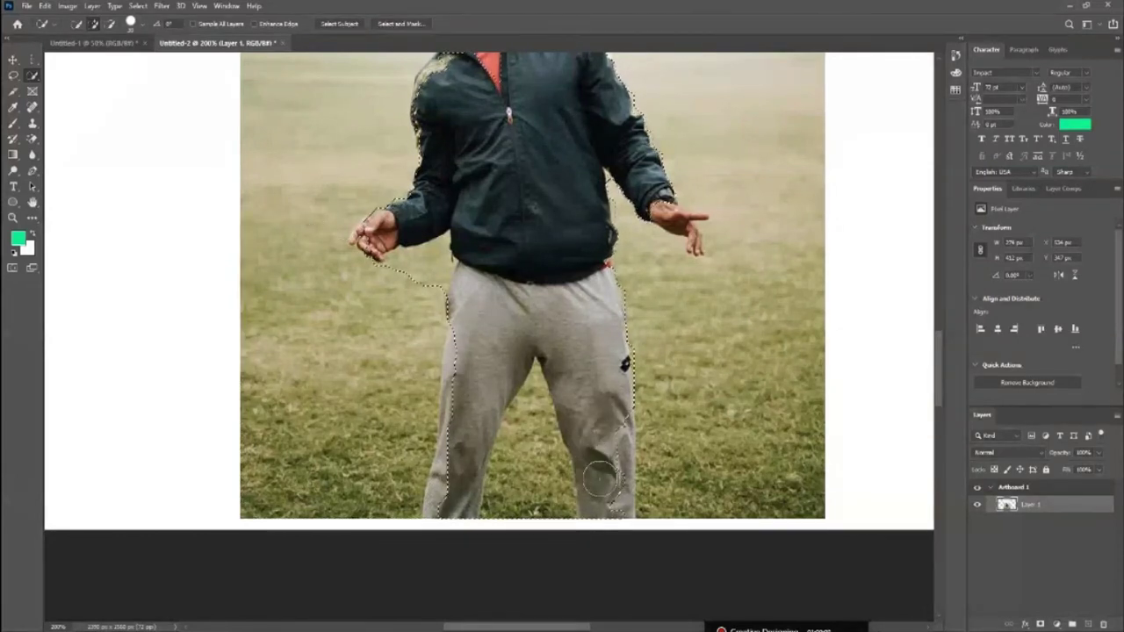
scroll(462, 507, "up", 1)
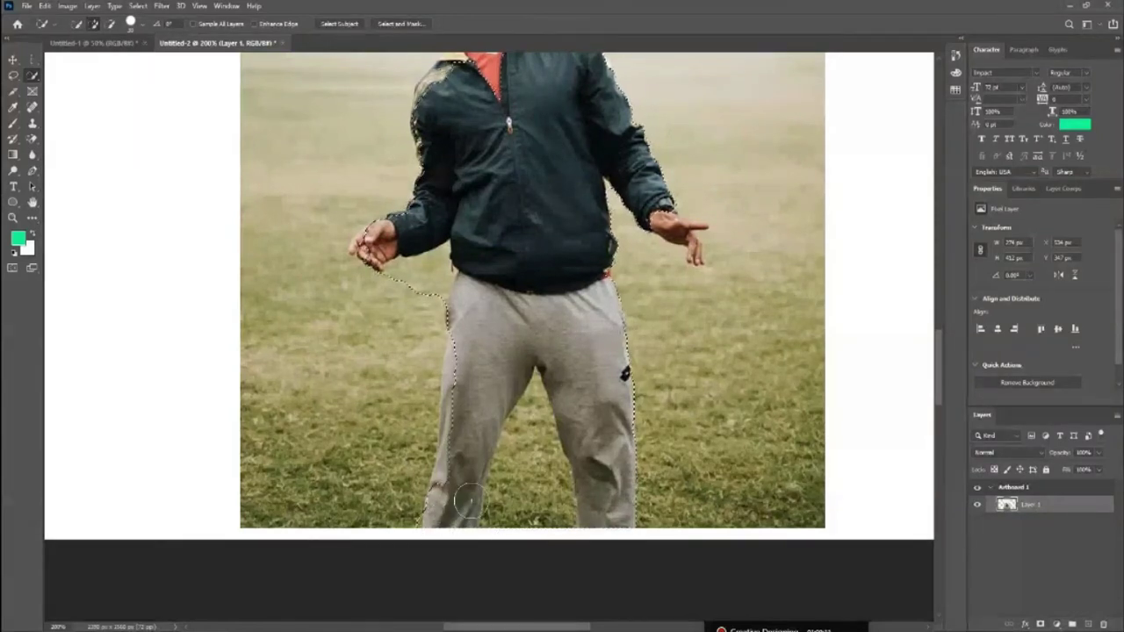
left_click(462, 449)
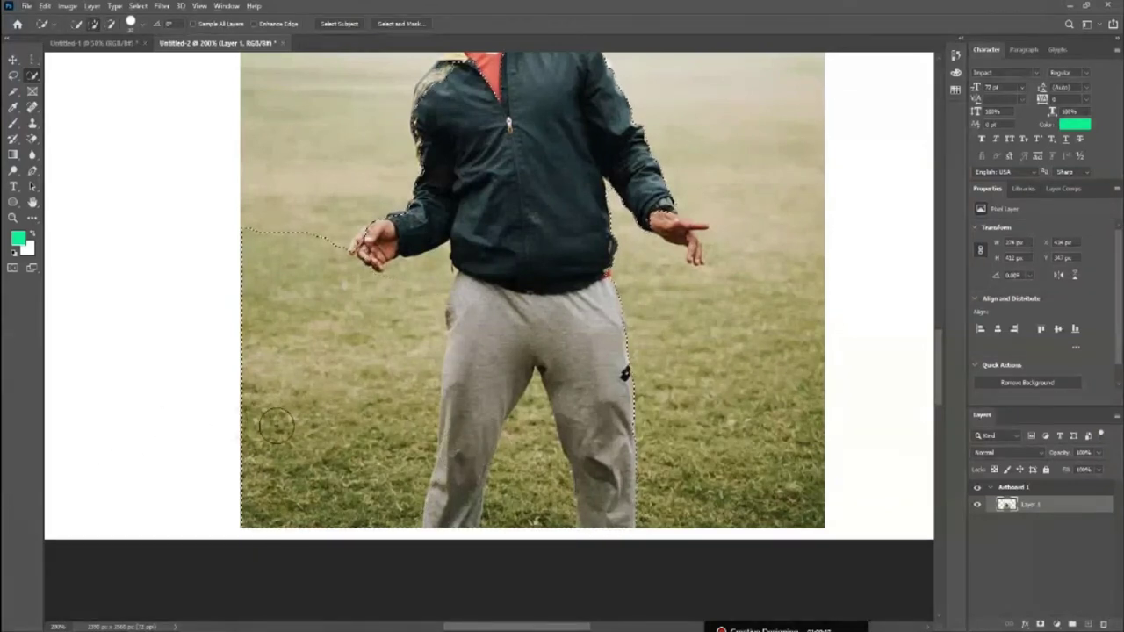
key("ctrl+z")
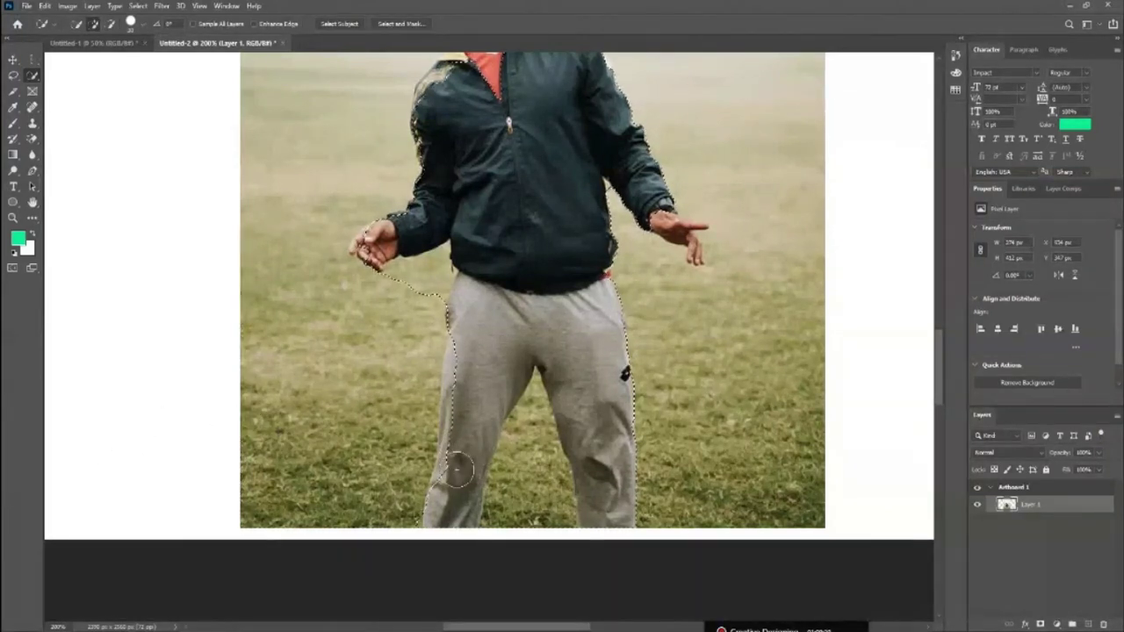
scroll(472, 472, "up", 3)
scroll(614, 492, "up", 1)
Add the player's right forearm and hand to the Quick Selection, undoing the background spill.
scroll(659, 453, "up", 2)
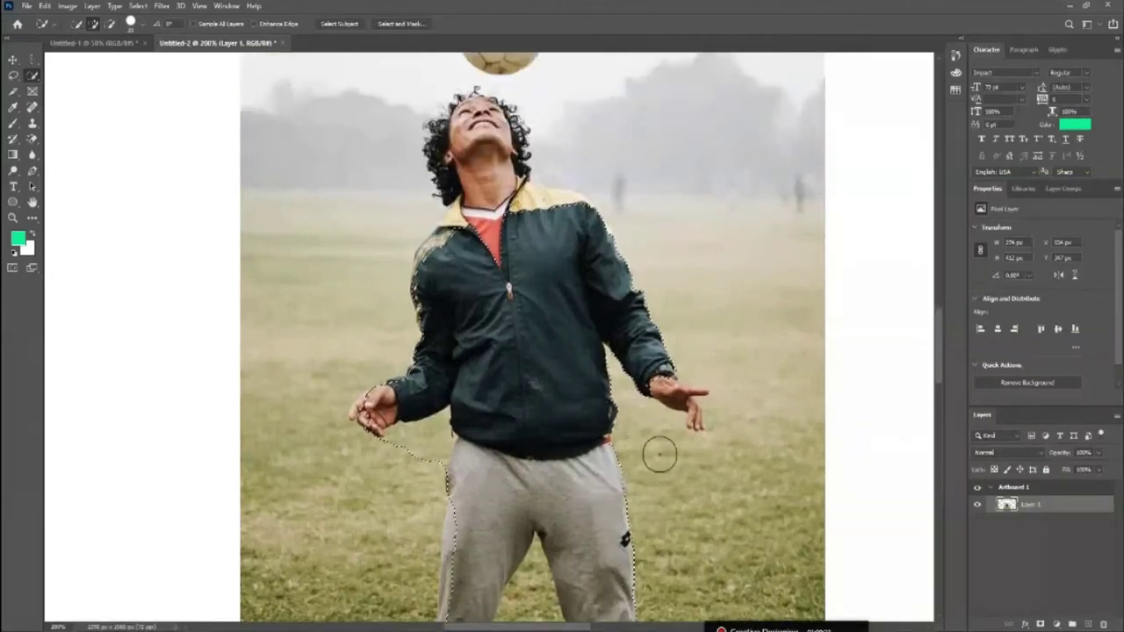
scroll(636, 395, "up", 2)
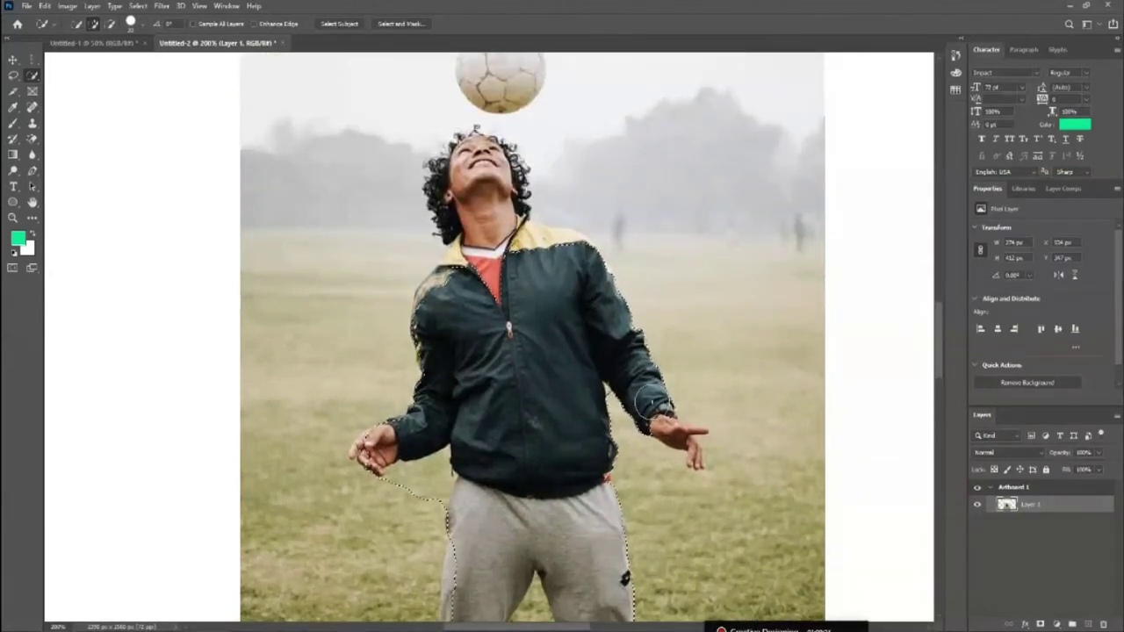
left_click(685, 439)
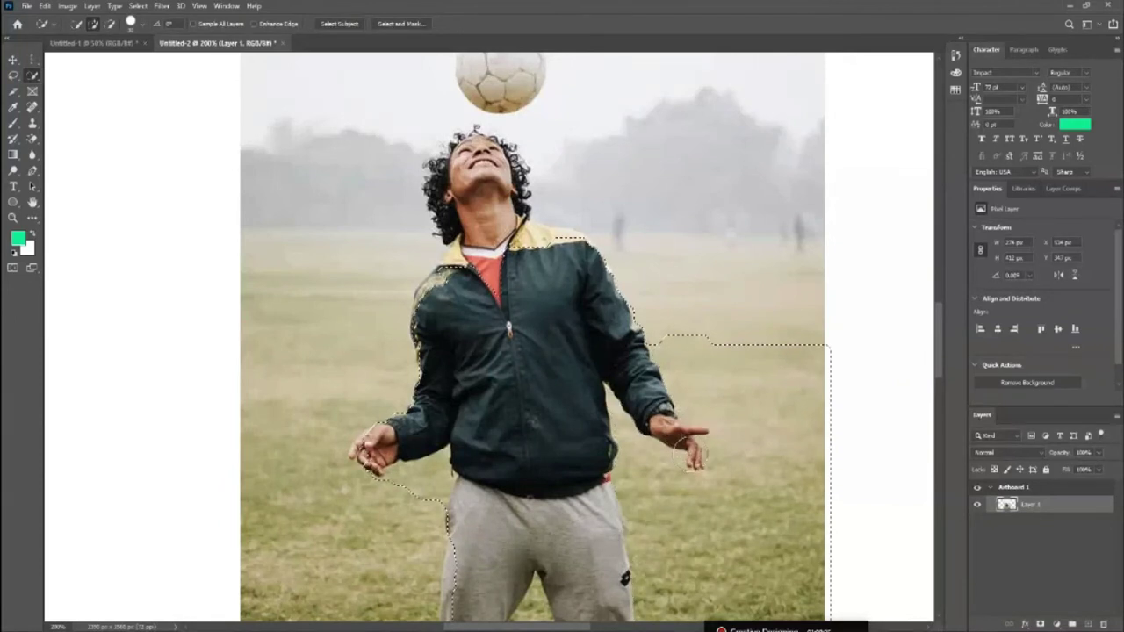
key("ctrl+z")
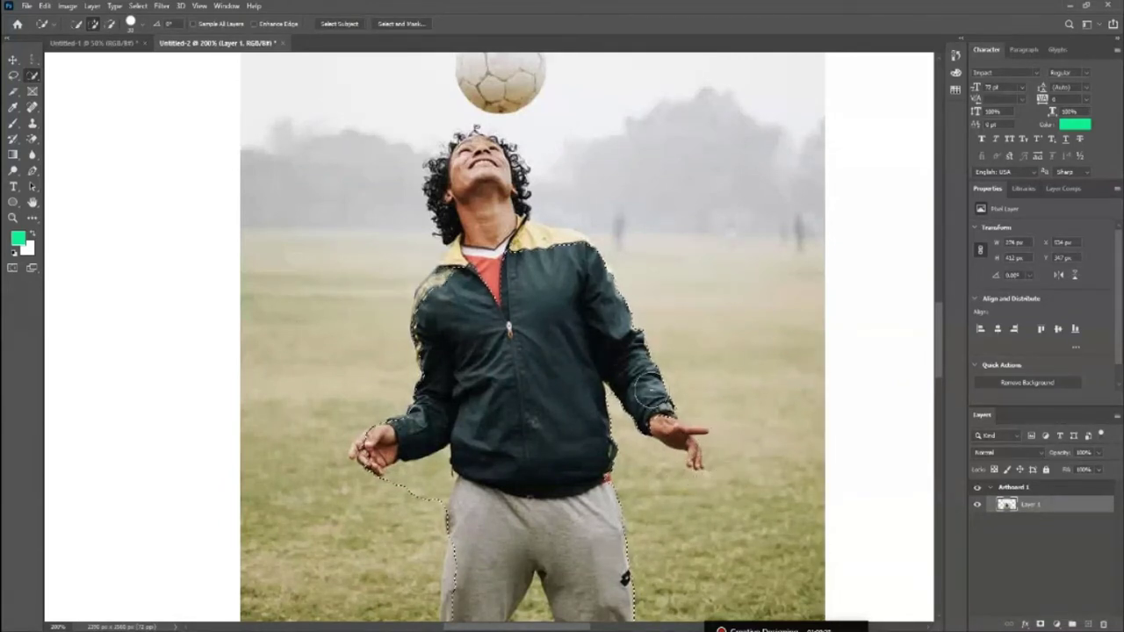
left_click_drag(682, 466, 714, 457)
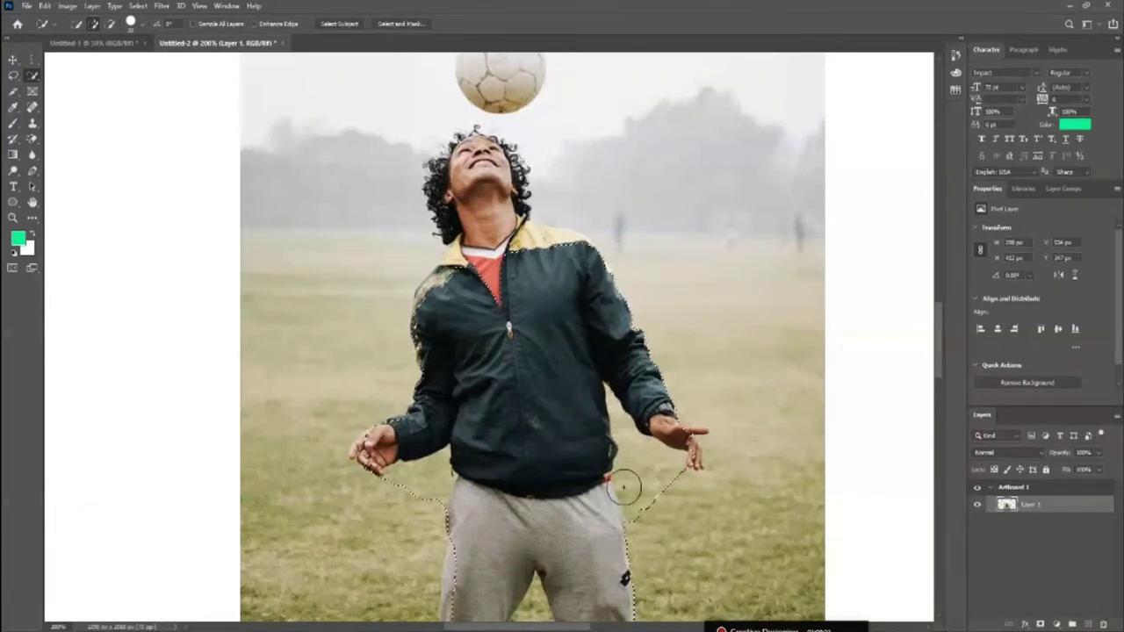
scroll(712, 443, "up", 2)
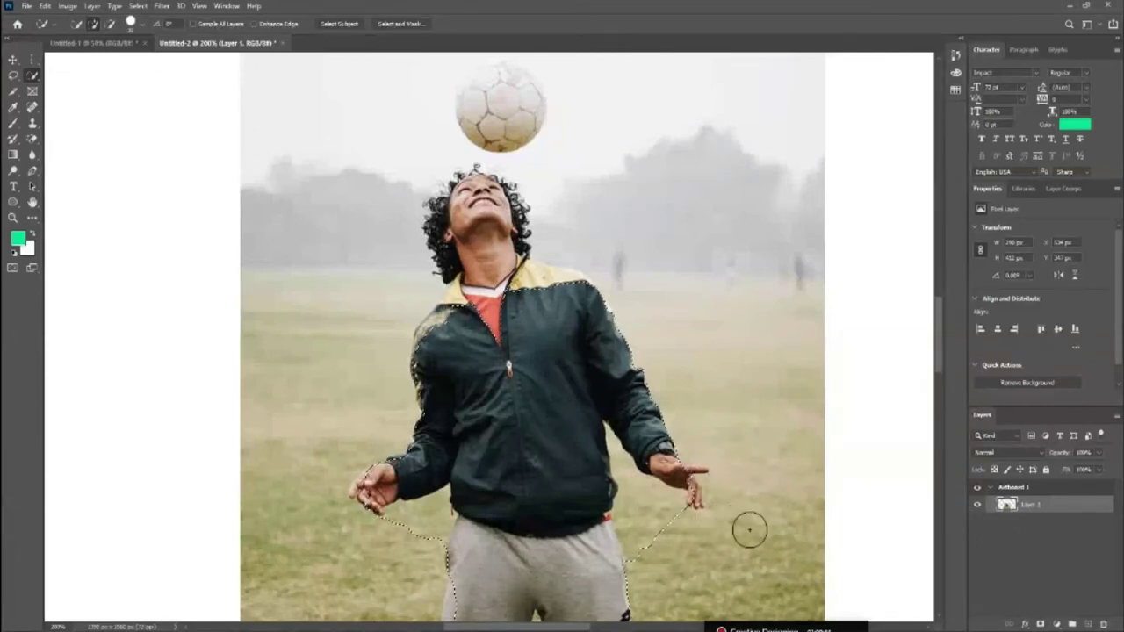
scroll(627, 481, "up", 2)
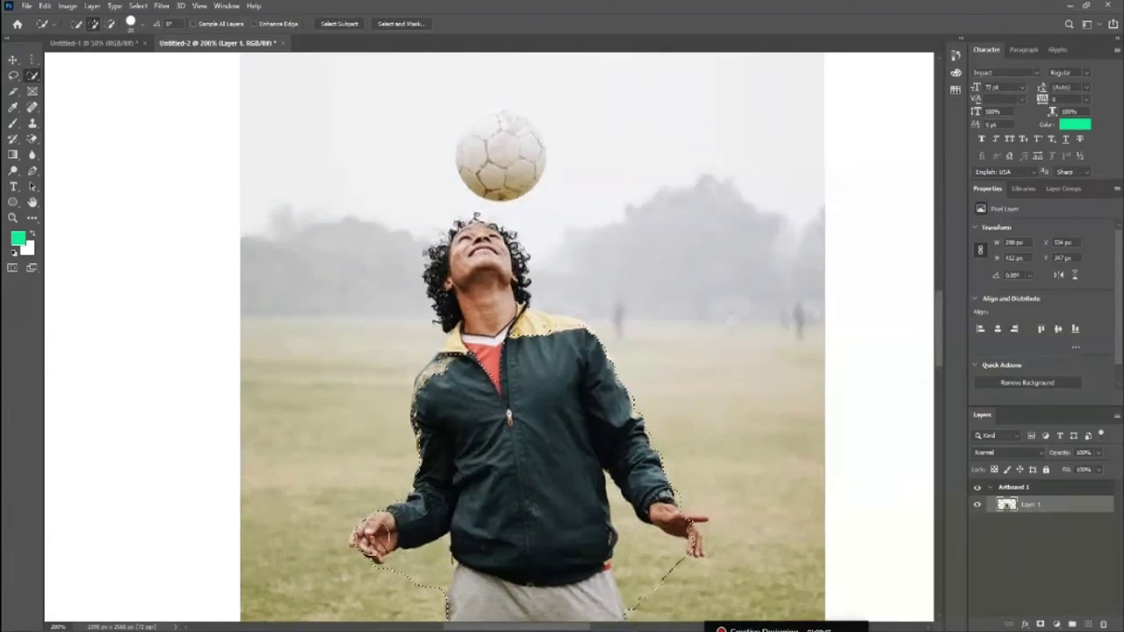
Extend the selection over the left hand, neck, chin, head and football above him.
left_click(360, 534)
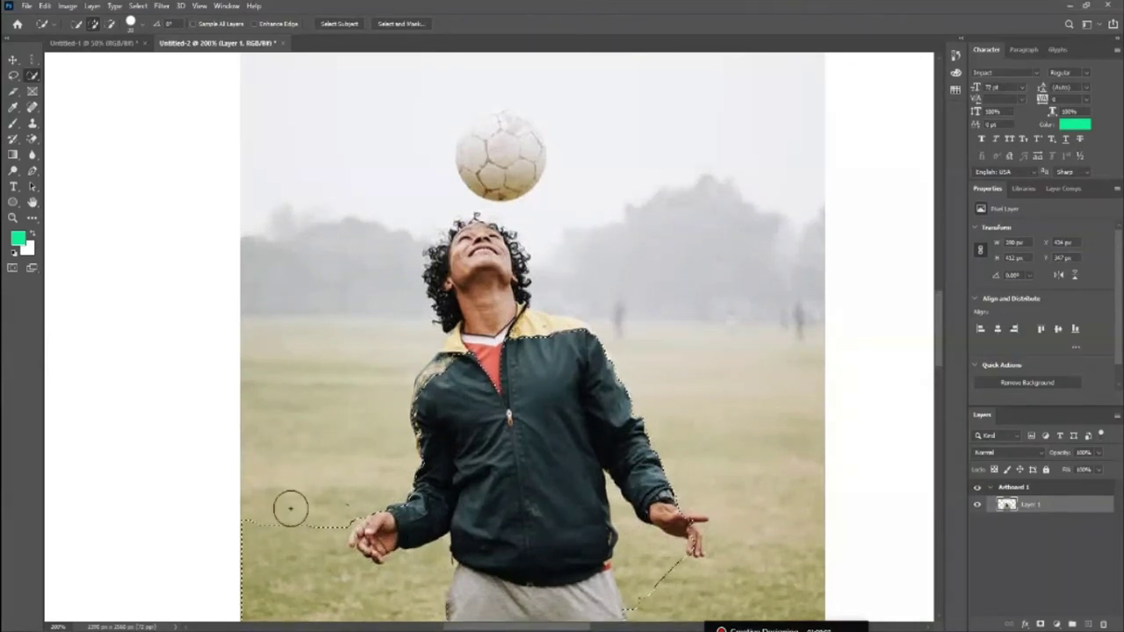
scroll(521, 431, "up", 2)
left_click(477, 380)
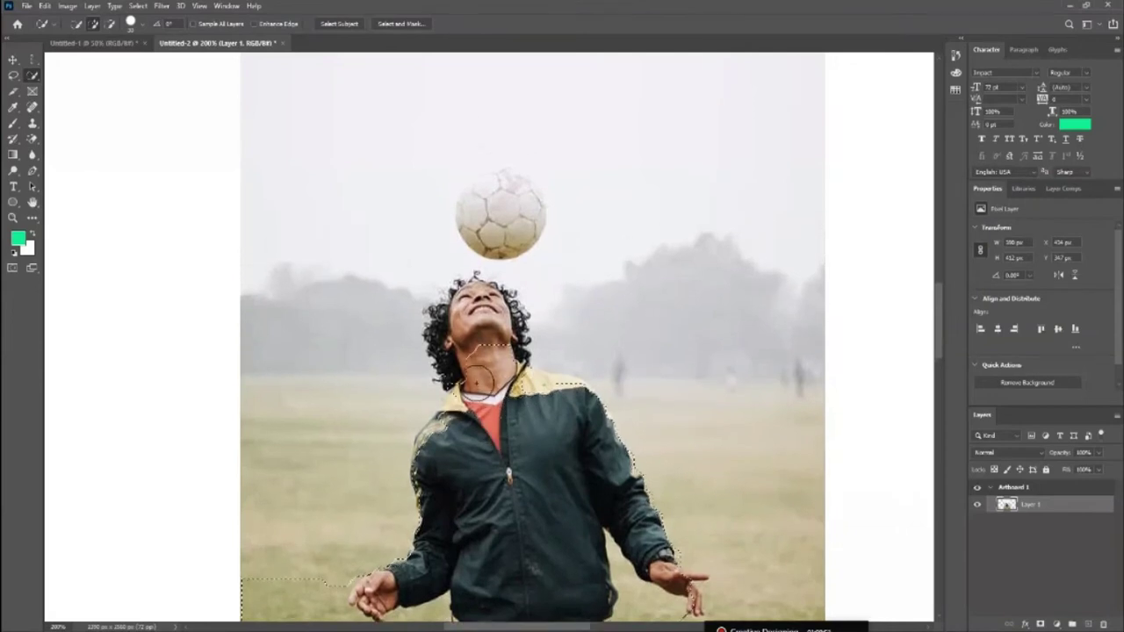
left_click(527, 331)
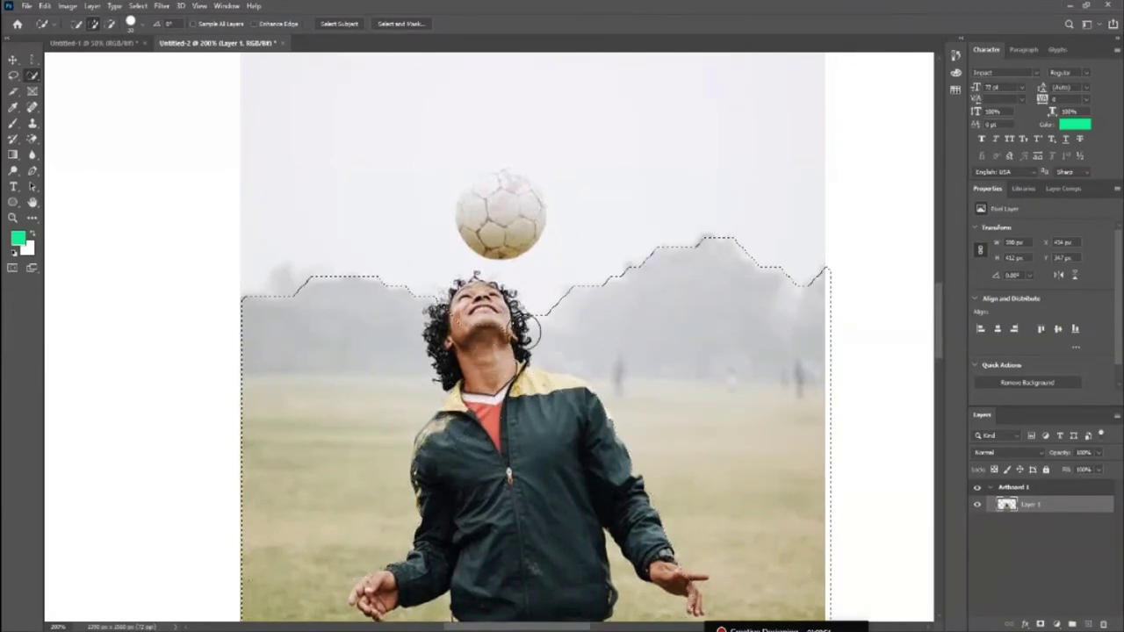
left_click(496, 281)
scroll(497, 279, "up", 2)
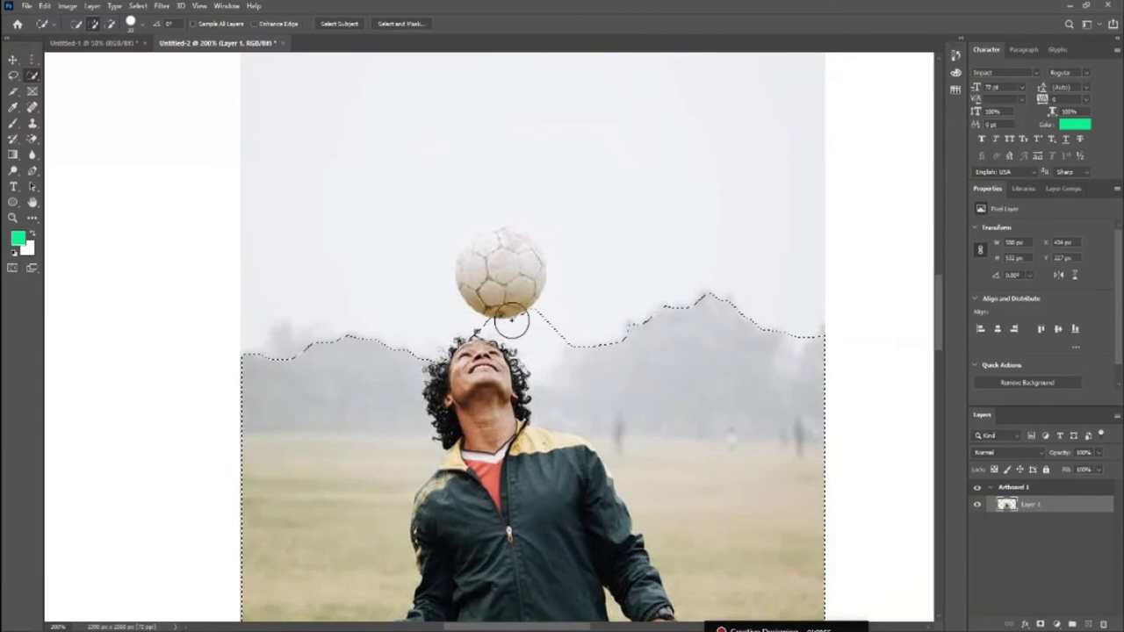
left_click(502, 239)
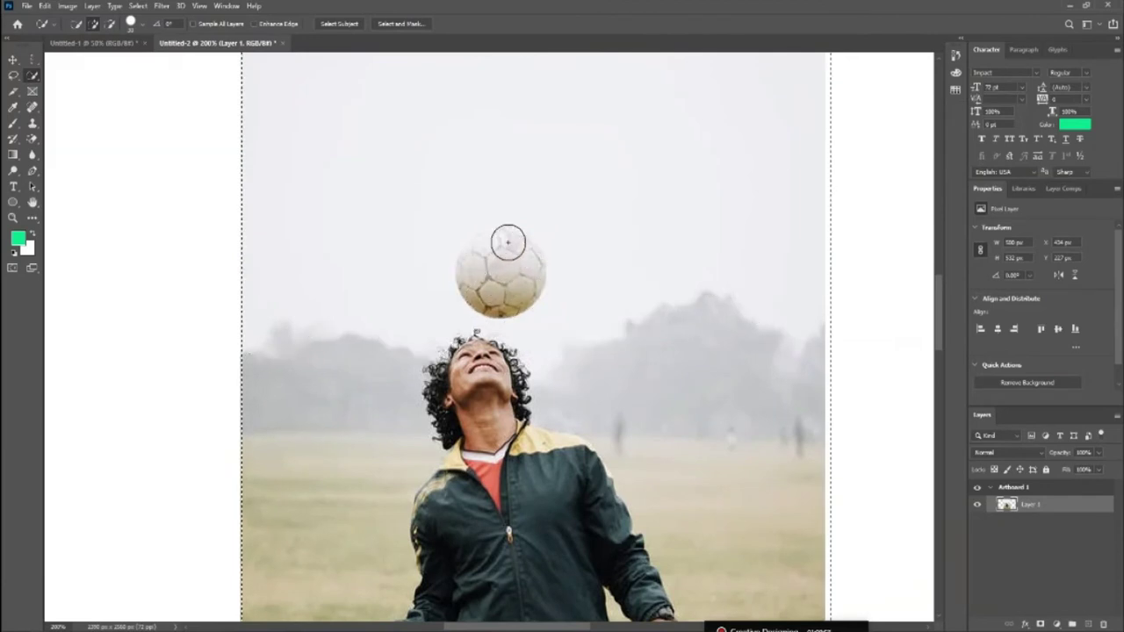
key("ctrl+z")
scroll(602, 405, "up", 1)
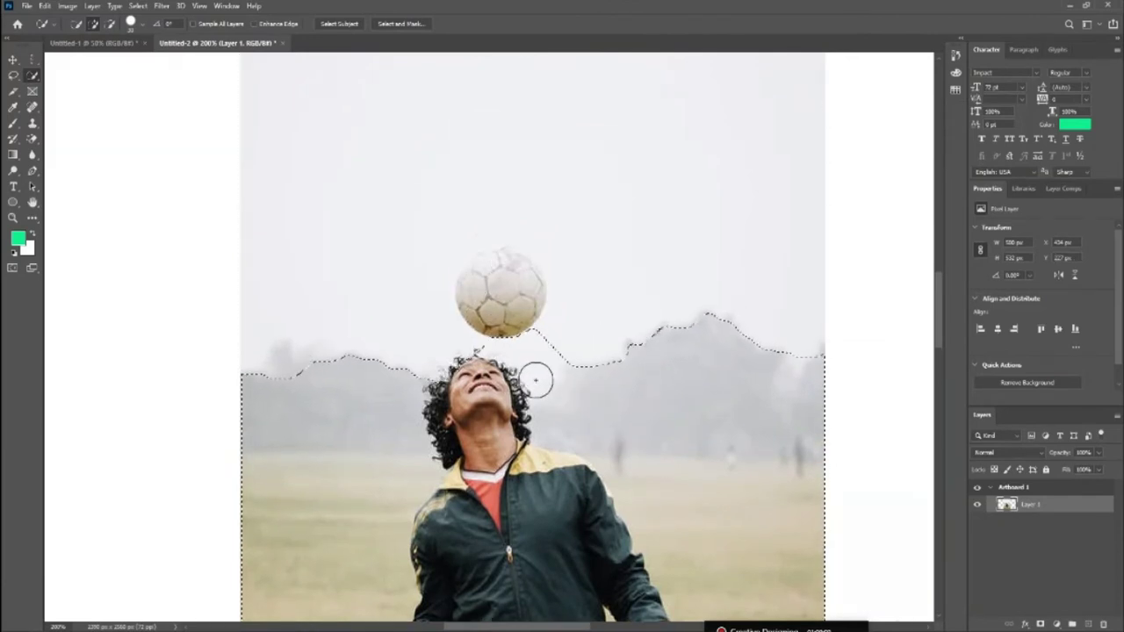
scroll(509, 391, "down", 2)
scroll(790, 307, "down", 2)
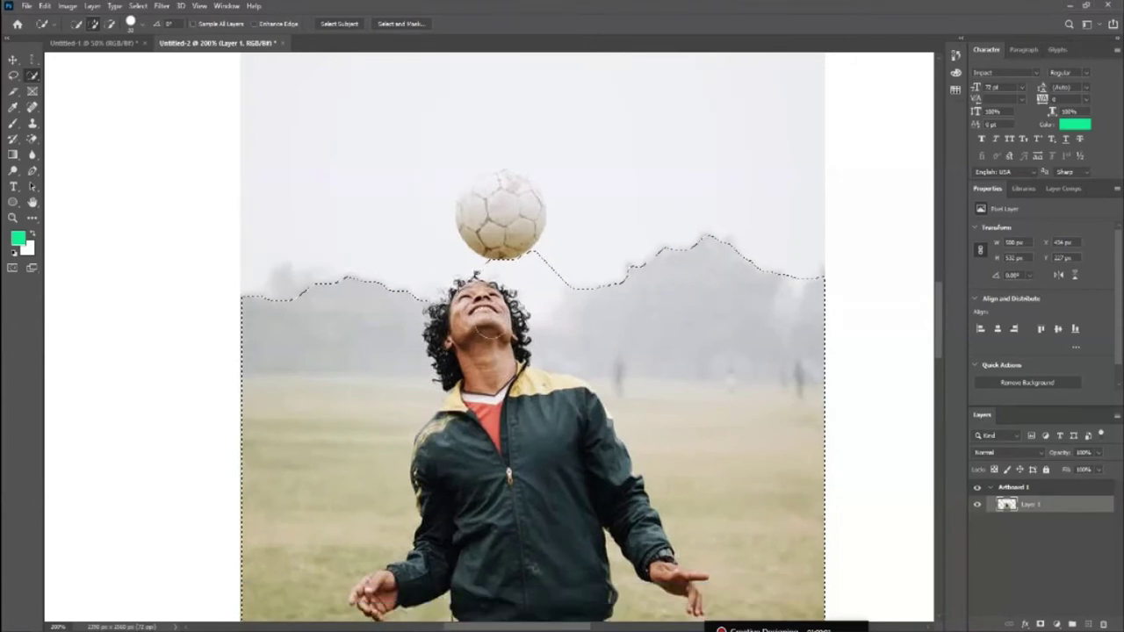
scroll(549, 309, "down", 3)
scroll(589, 321, "down", 3)
scroll(584, 329, "down", 6)
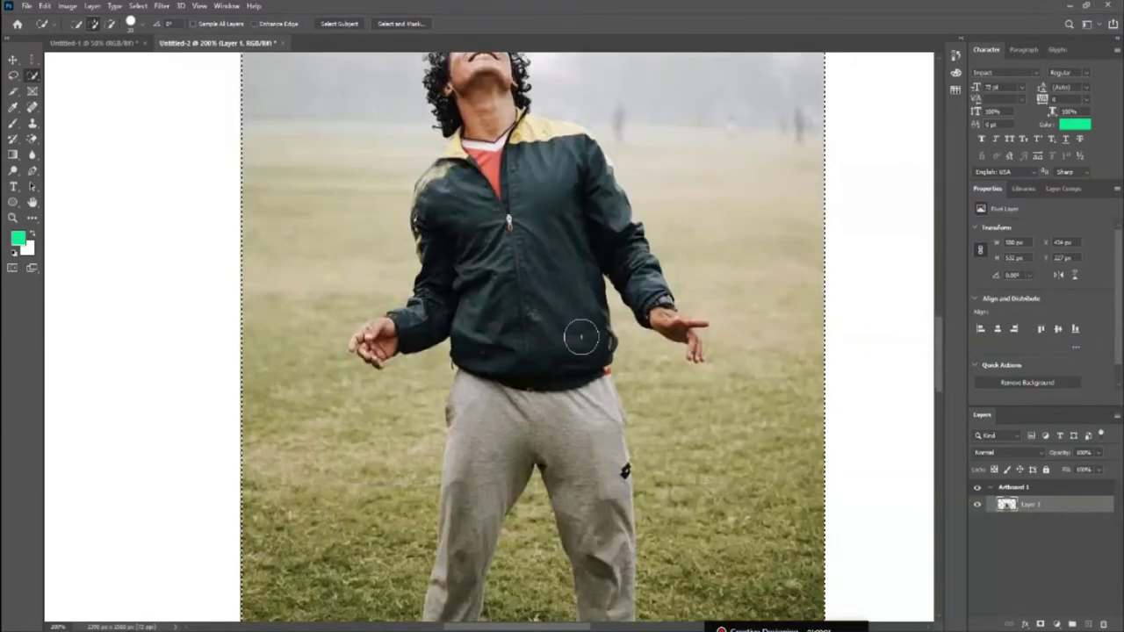
scroll(579, 333, "down", 3)
scroll(615, 351, "up", 3)
scroll(680, 364, "up", 4)
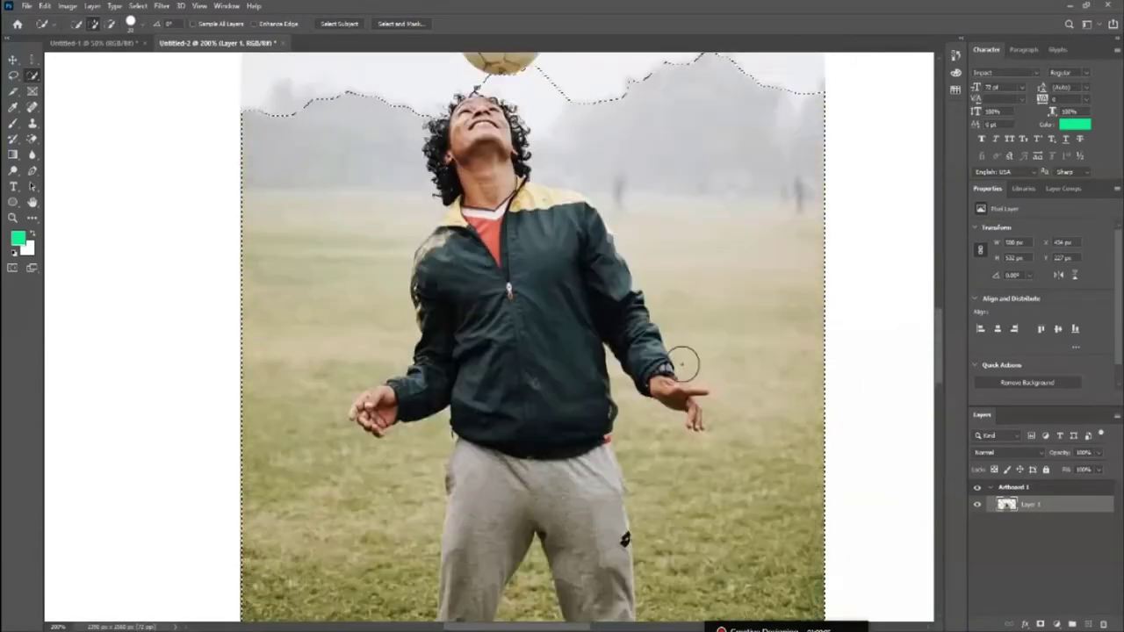
scroll(671, 347, "up", 6)
scroll(661, 328, "up", 1)
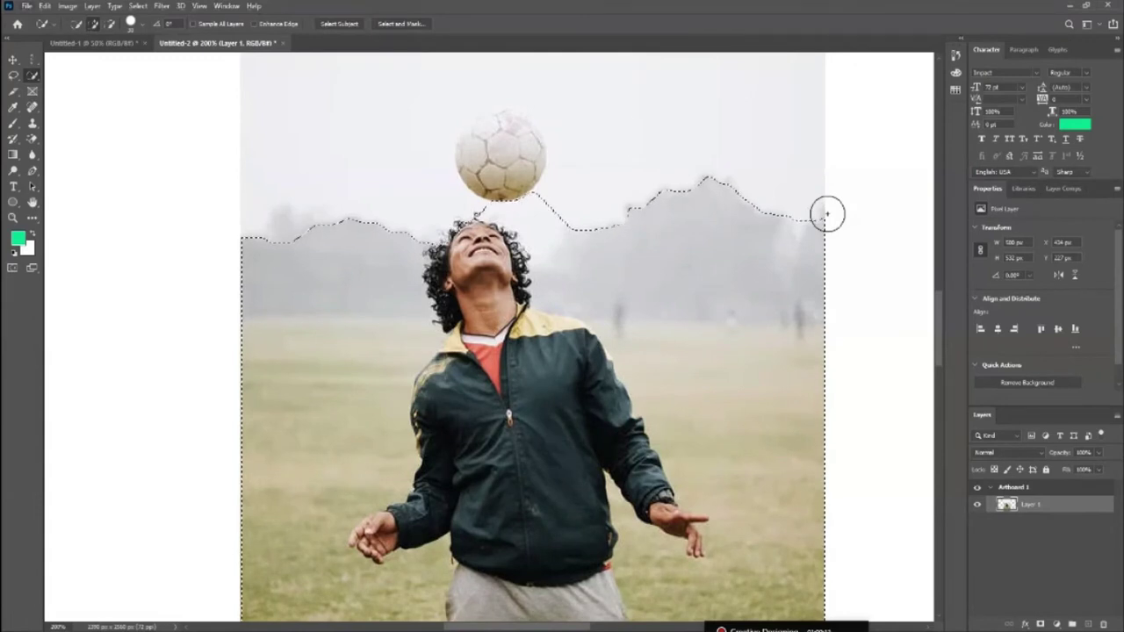
Subtract the right-hand background, the notch beside the head and the left grass from the selection.
left_click_drag(823, 216, 708, 308)
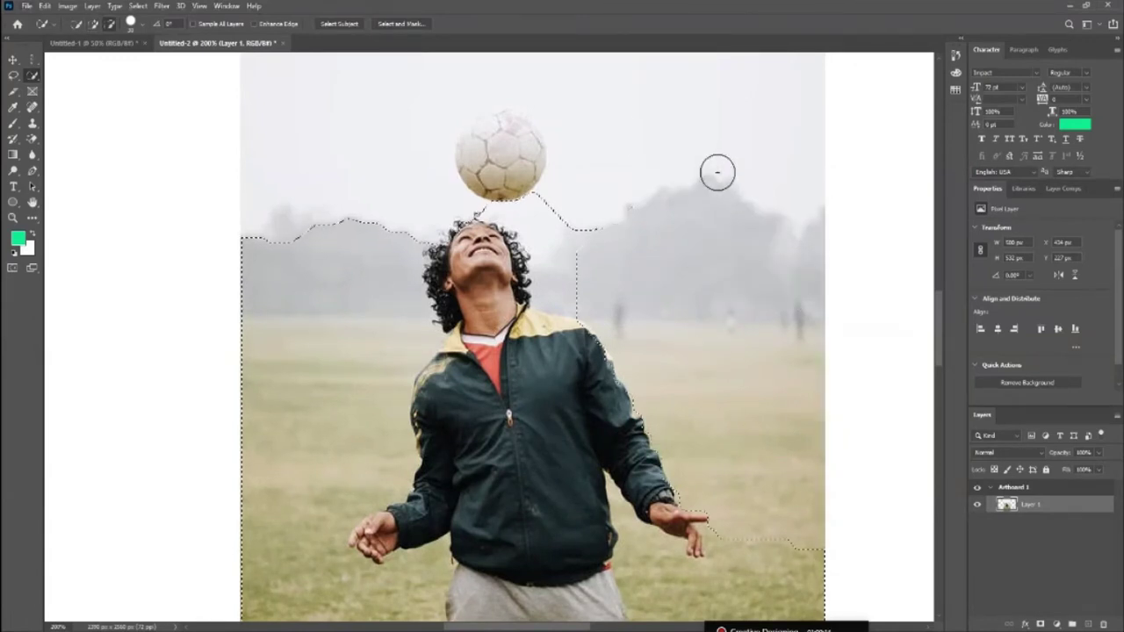
mouse_move(612, 201)
left_mouse_down()
mouse_move(588, 211)
mouse_move(561, 252)
mouse_move(463, 193)
mouse_move(299, 252)
mouse_move(264, 409)
mouse_move(279, 435)
left_mouse_up()
scroll(278, 430, "down", 2)
scroll(275, 419, "down", 3)
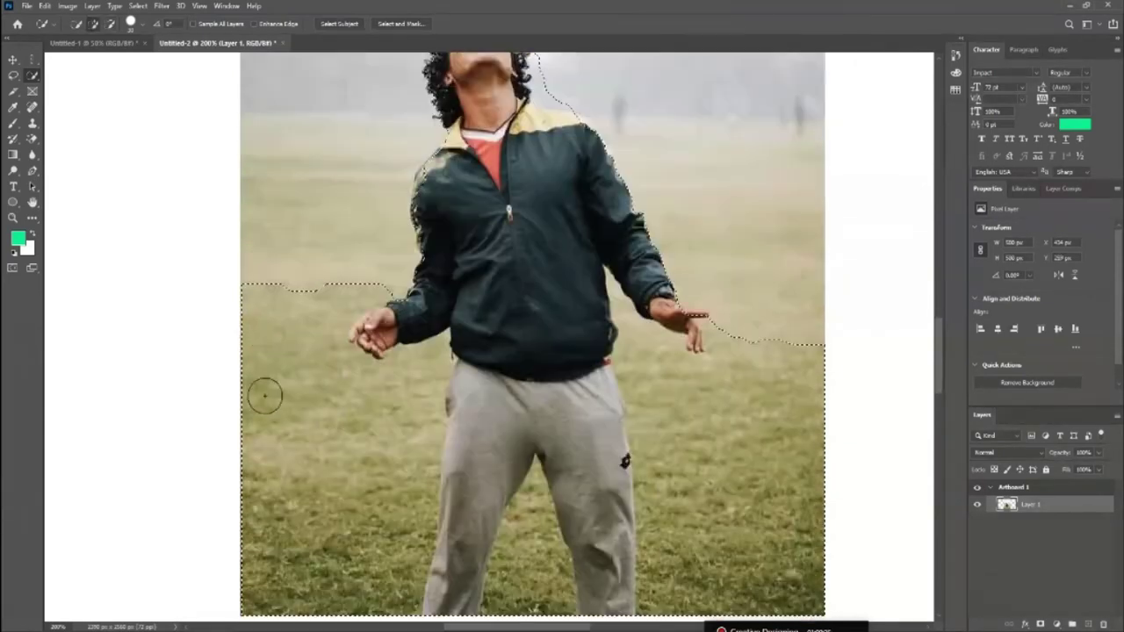
mouse_move(232, 310)
left_mouse_down()
mouse_move(283, 495)
mouse_move(326, 496)
mouse_move(370, 382)
mouse_move(409, 381)
left_mouse_up()
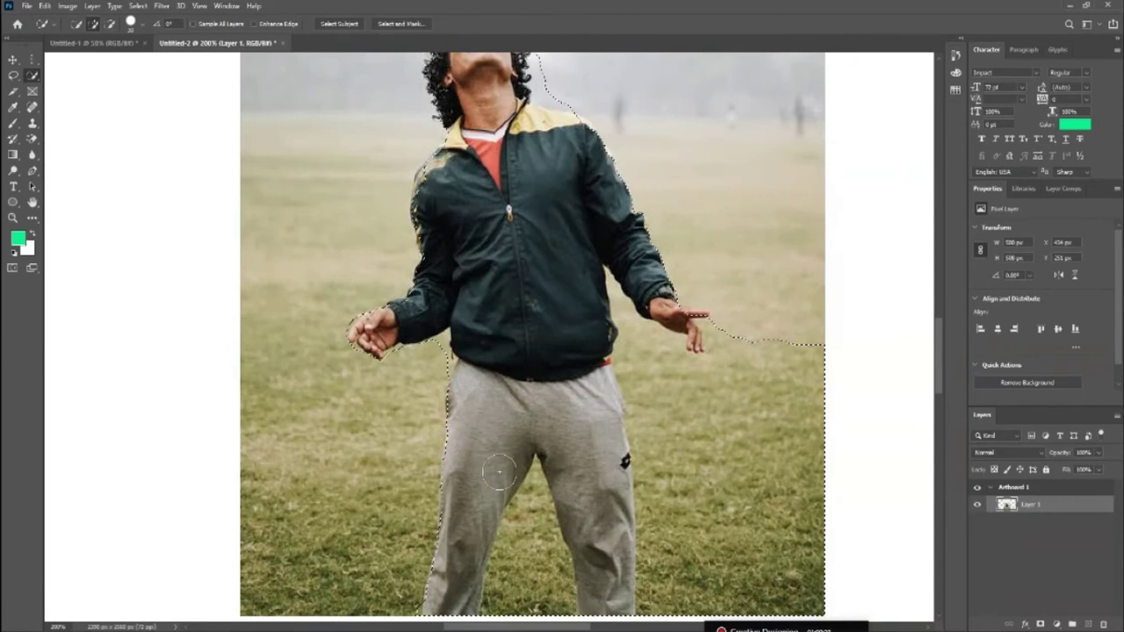
scroll(498, 472, "up", 2)
scroll(544, 472, "up", 4)
scroll(544, 470, "up", 3)
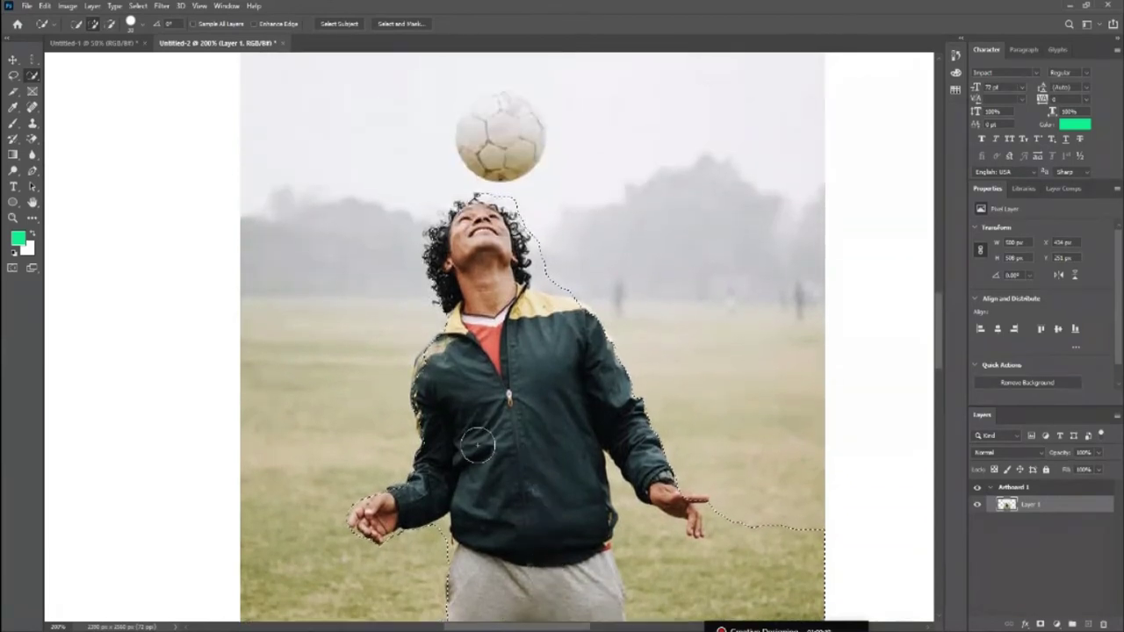
scroll(429, 373, "up", 2)
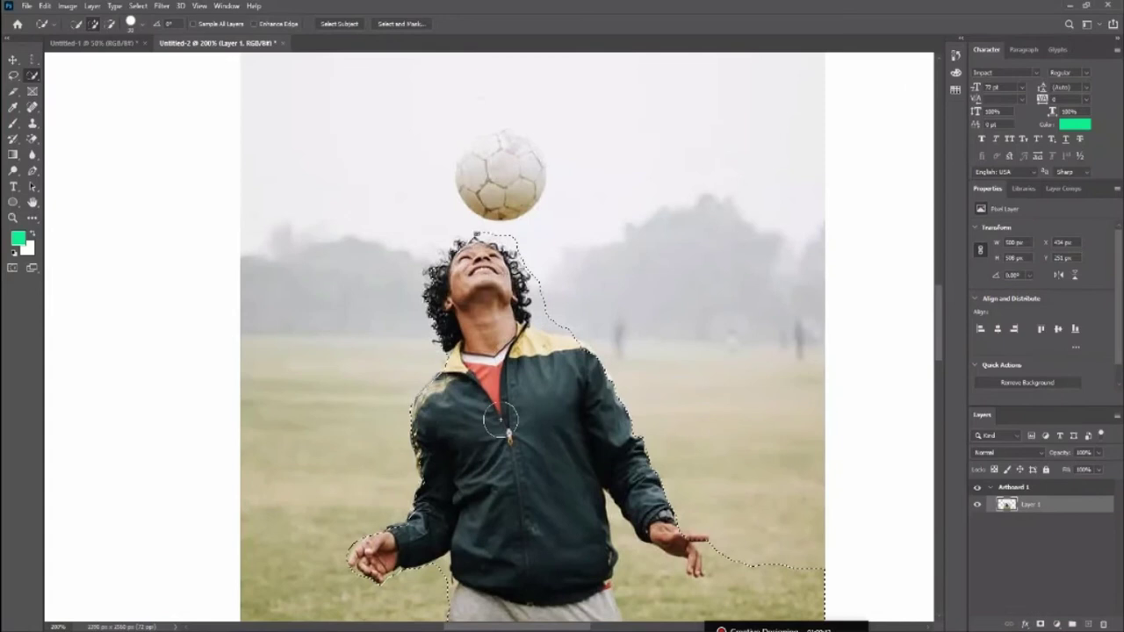
scroll(429, 374, "up", 4)
Pull the selection in beside the player's neck and check the outline further down.
left_click_drag(598, 384, 558, 392)
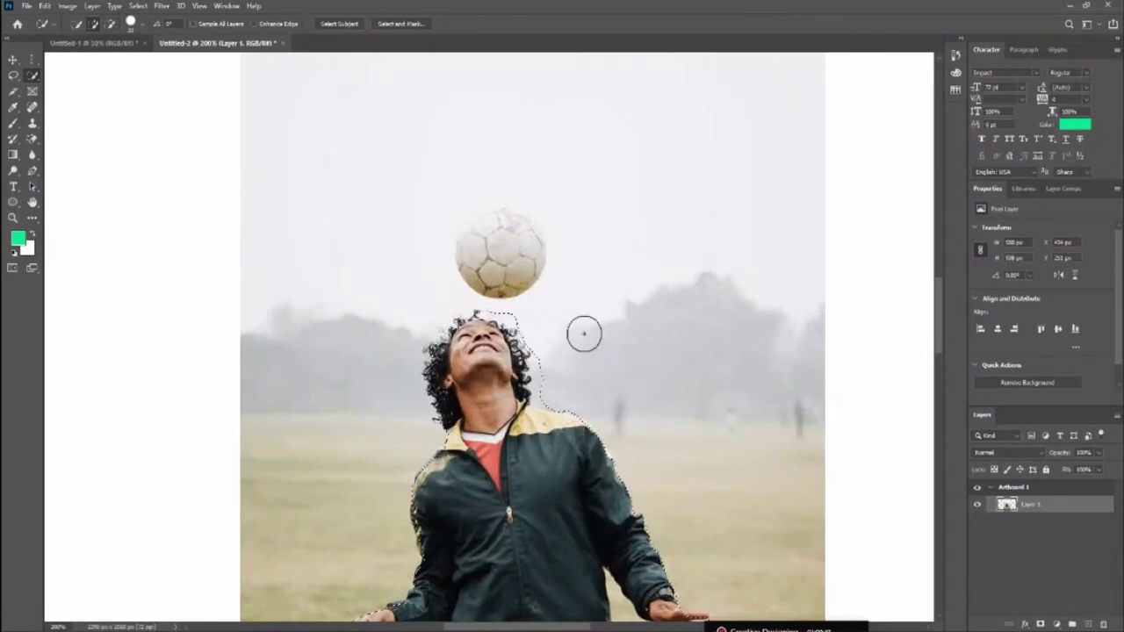
scroll(567, 340, "up", 2)
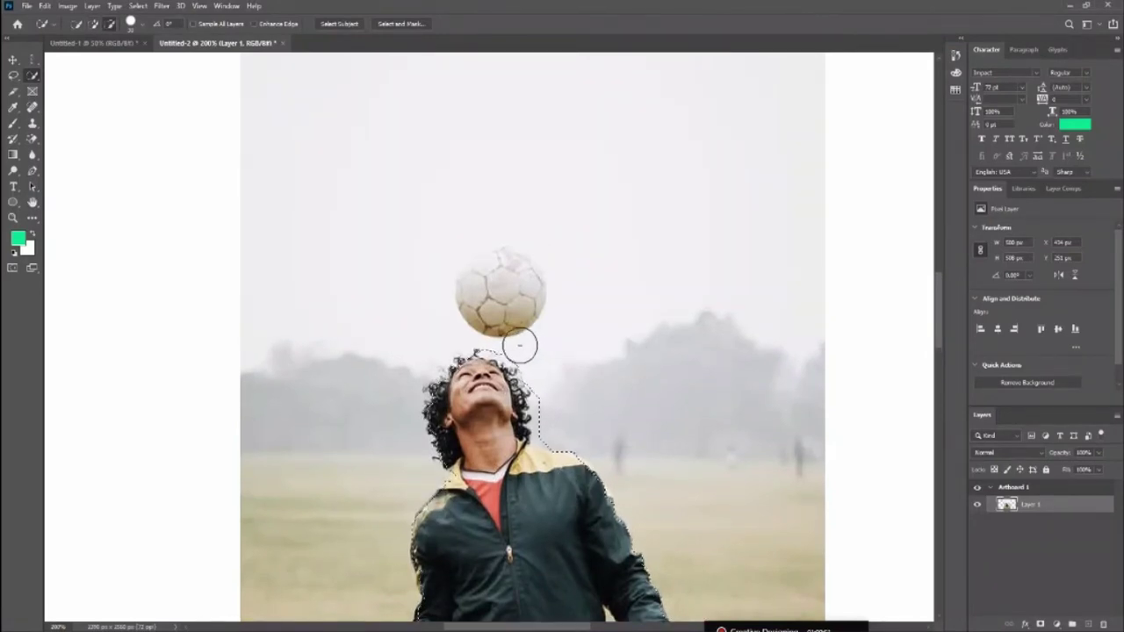
scroll(679, 353, "down", 3)
scroll(700, 352, "down", 4)
scroll(700, 352, "down", 3)
scroll(700, 352, "down", 5)
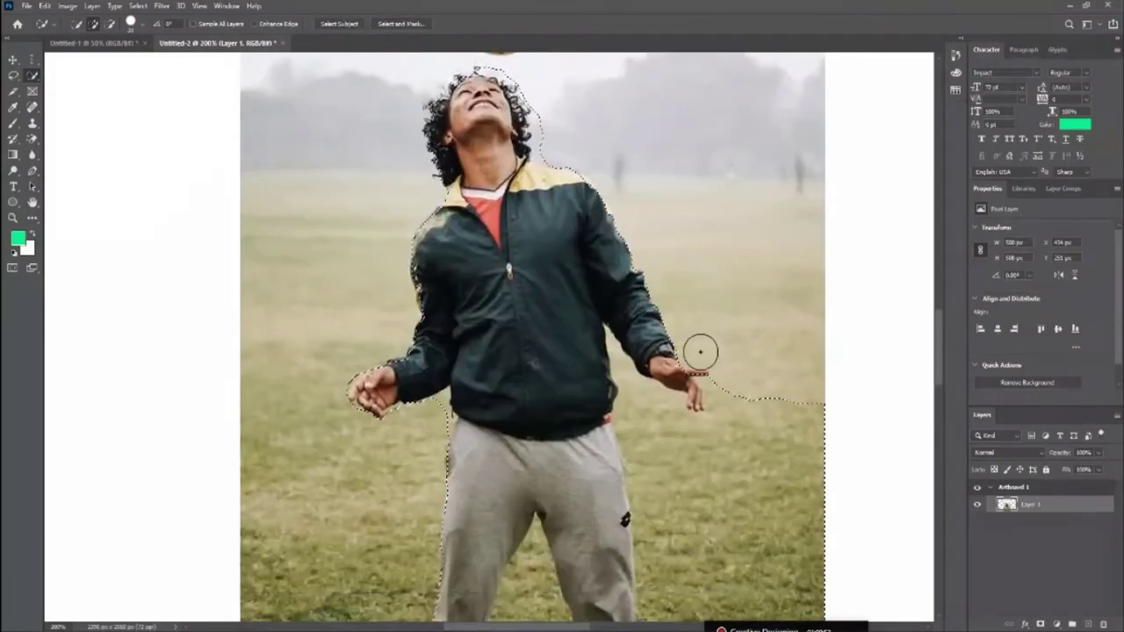
scroll(705, 351, "down", 3)
Subtract the stray selection to the right of the player's hand and leg.
left_click_drag(790, 379, 720, 484)
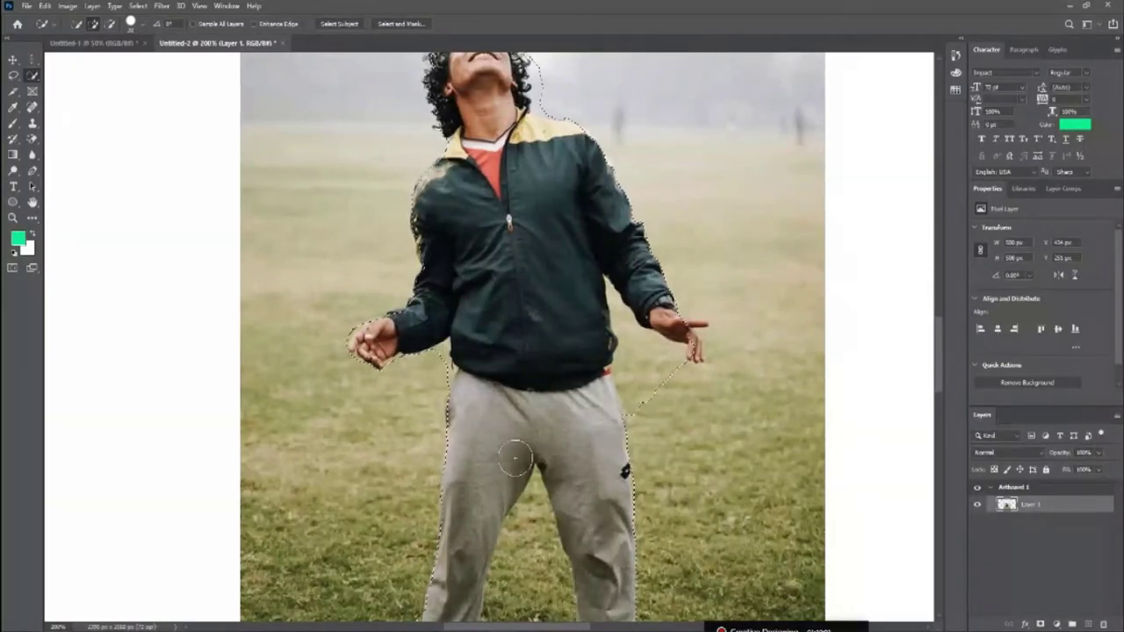
scroll(713, 280, "up", 2)
scroll(703, 259, "up", 2)
scroll(699, 228, "up", 2)
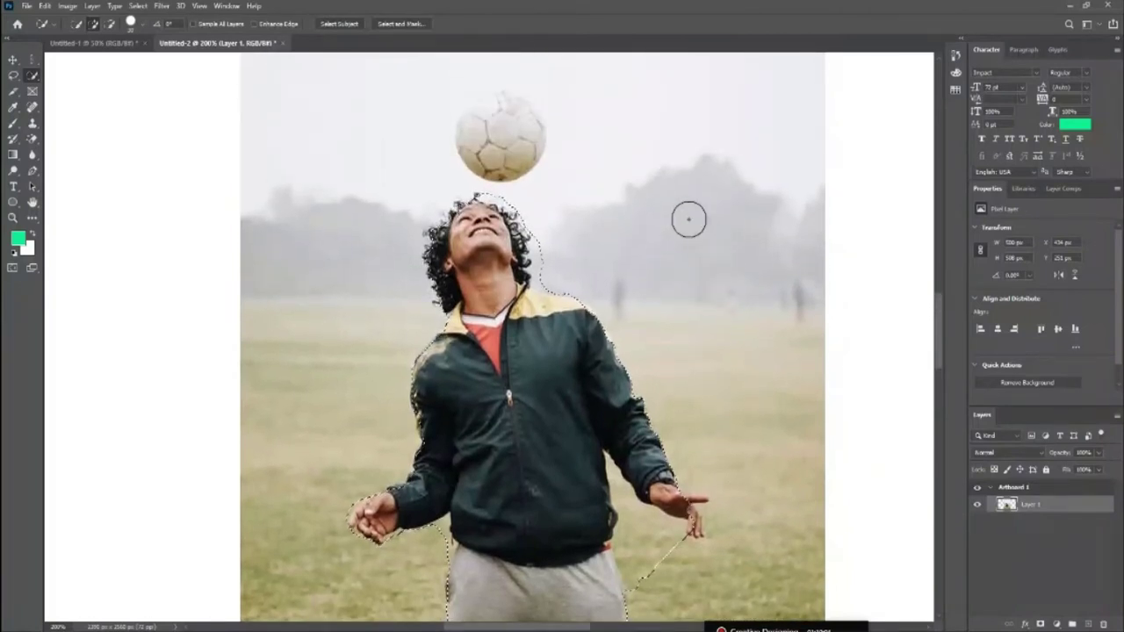
scroll(770, 253, "up", 1)
scroll(684, 274, "up", 1)
scroll(628, 285, "up", 2)
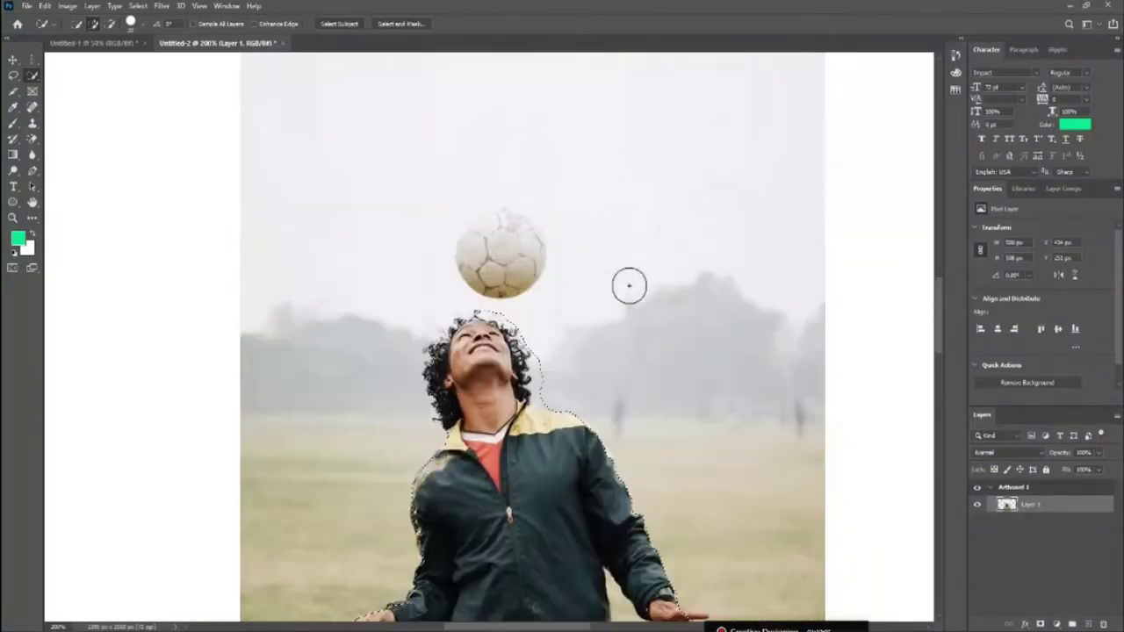
scroll(629, 286, "down", 2)
scroll(628, 286, "down", 2)
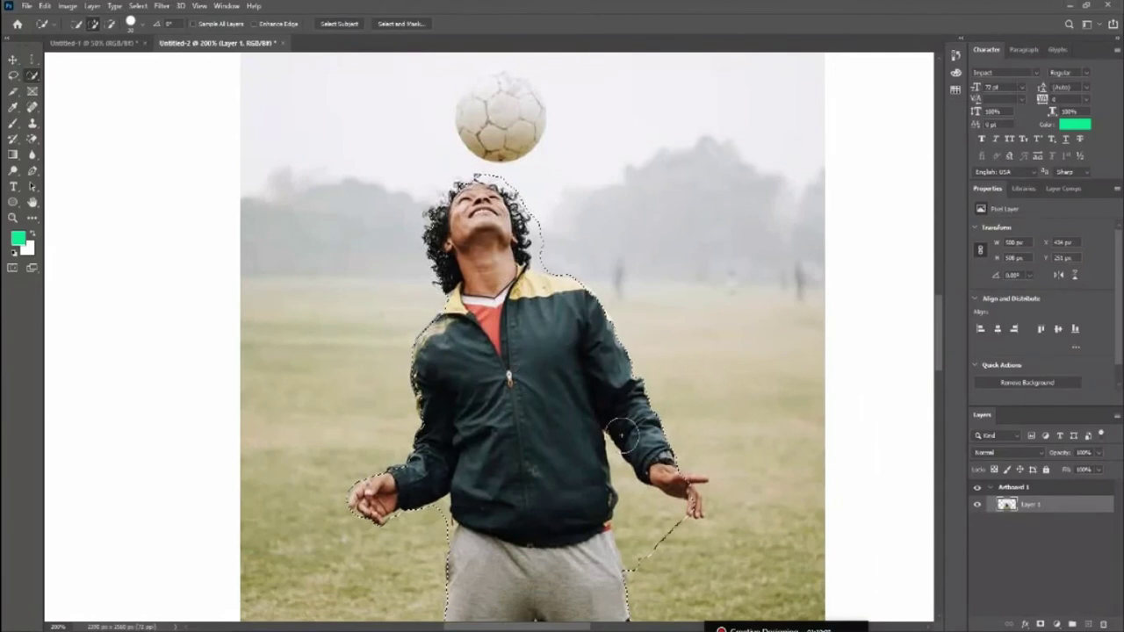
scroll(803, 404, "down", 3)
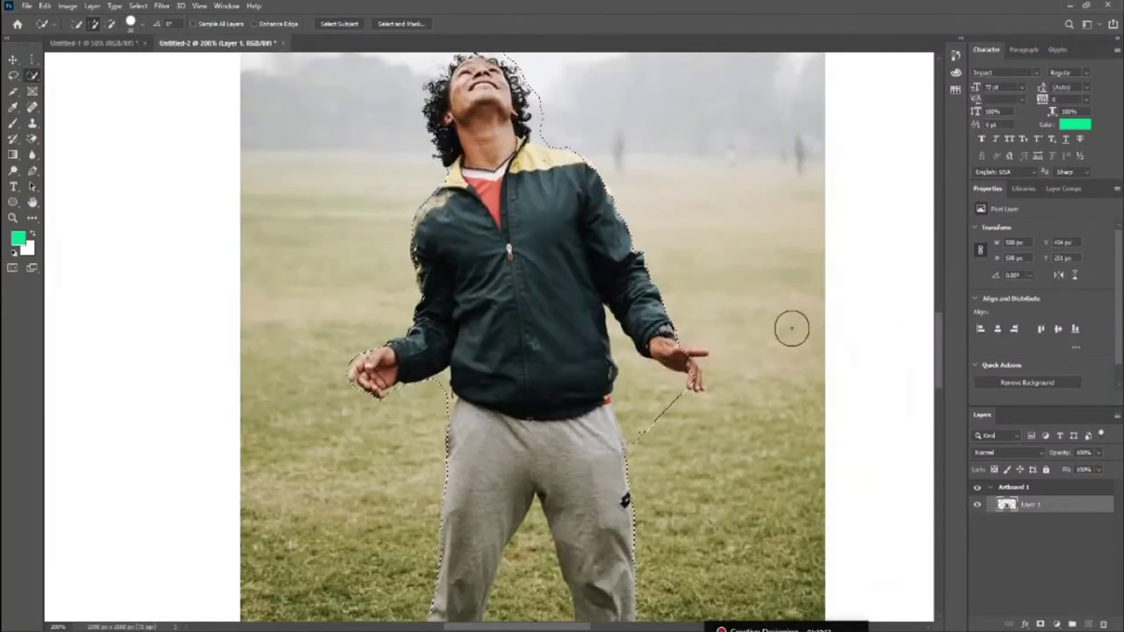
scroll(746, 404, "up", 3)
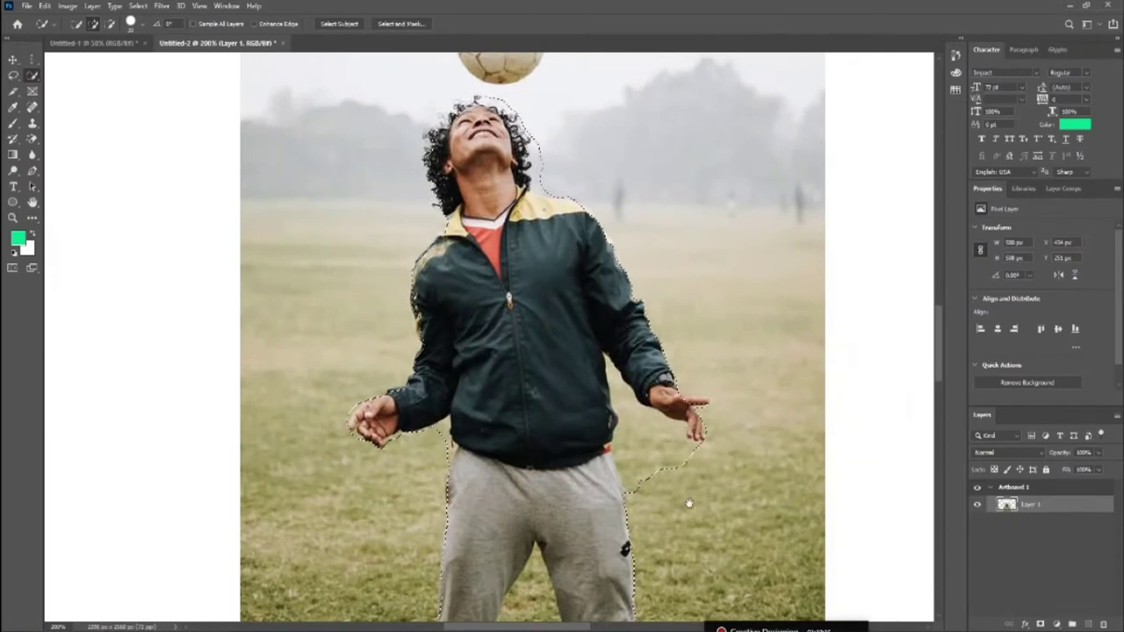
Trim the selection tail below the right hand and review the outline.
left_click(660, 492, "alt")
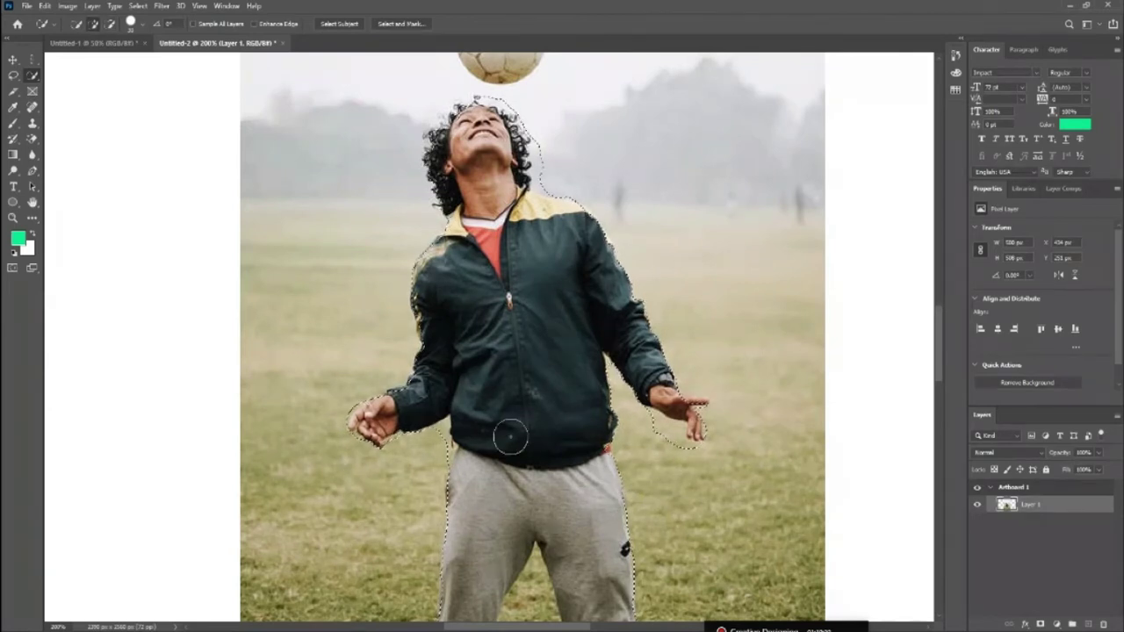
scroll(755, 341, "up", 3)
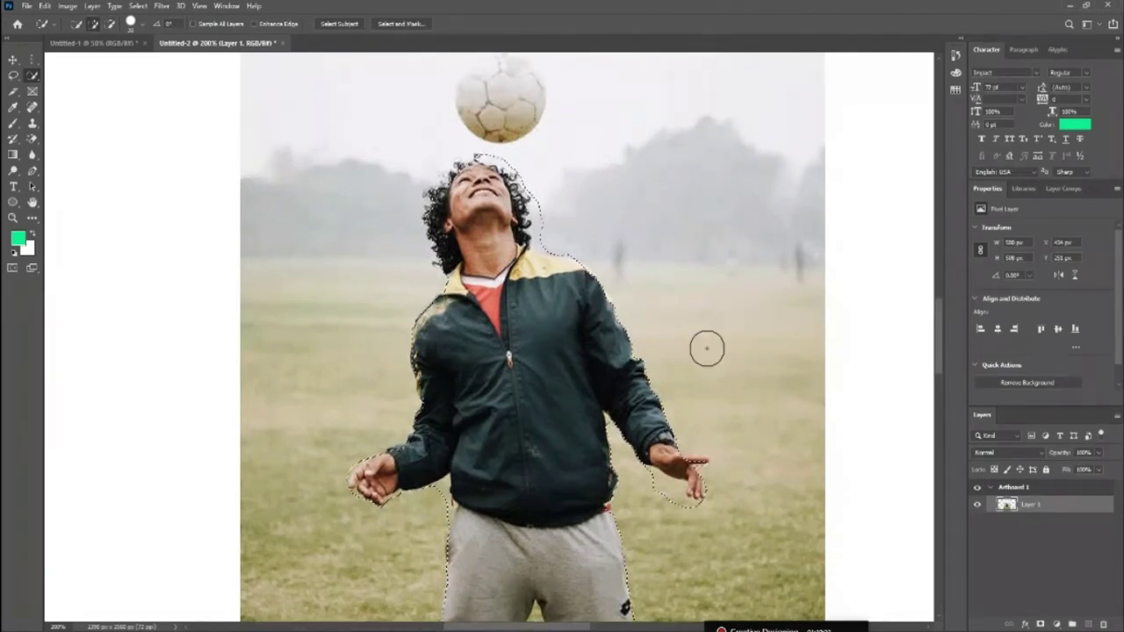
scroll(659, 359, "up", 2)
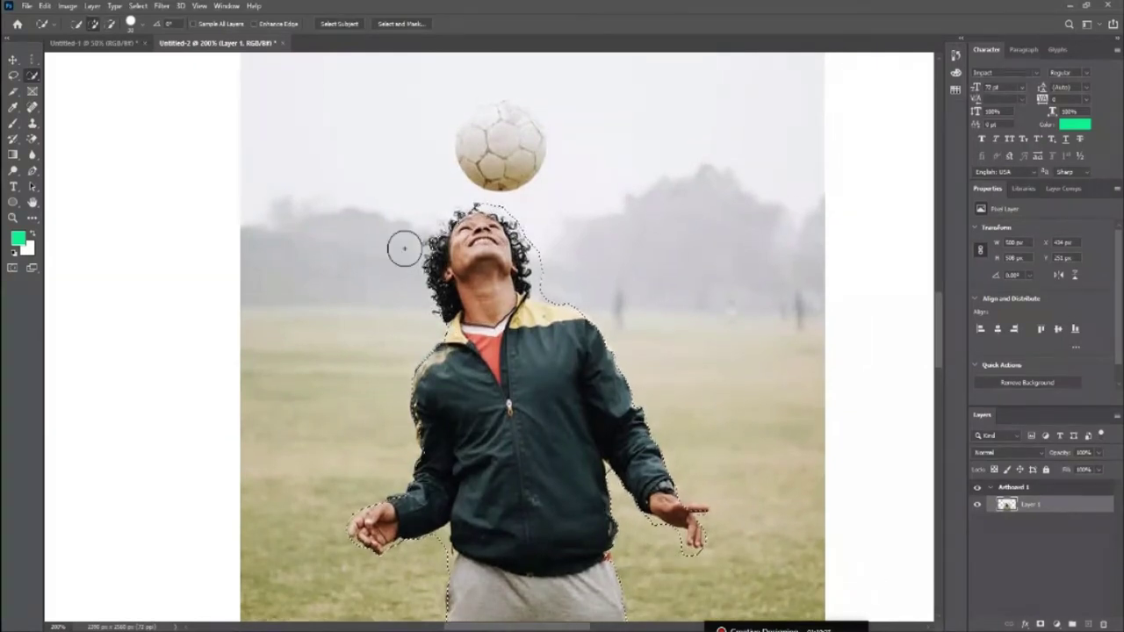
scroll(514, 458, "down", 5)
scroll(514, 458, "down", 5)
scroll(614, 404, "down", 4)
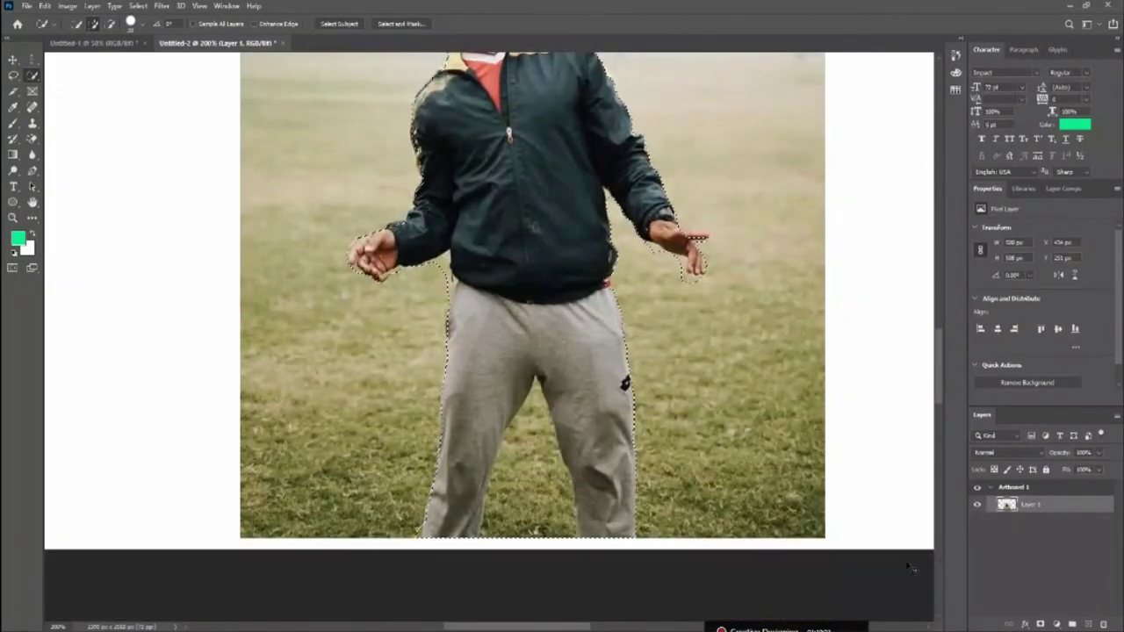
scroll(906, 553, "up", 3)
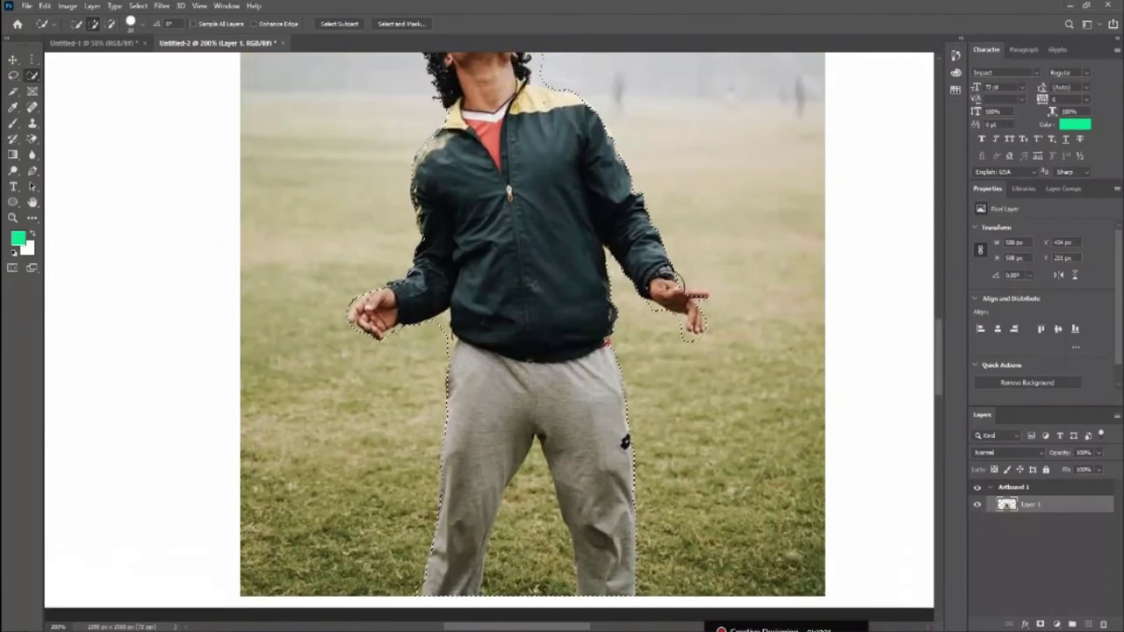
scroll(906, 553, "up", 4)
scroll(621, 62, "up", 2)
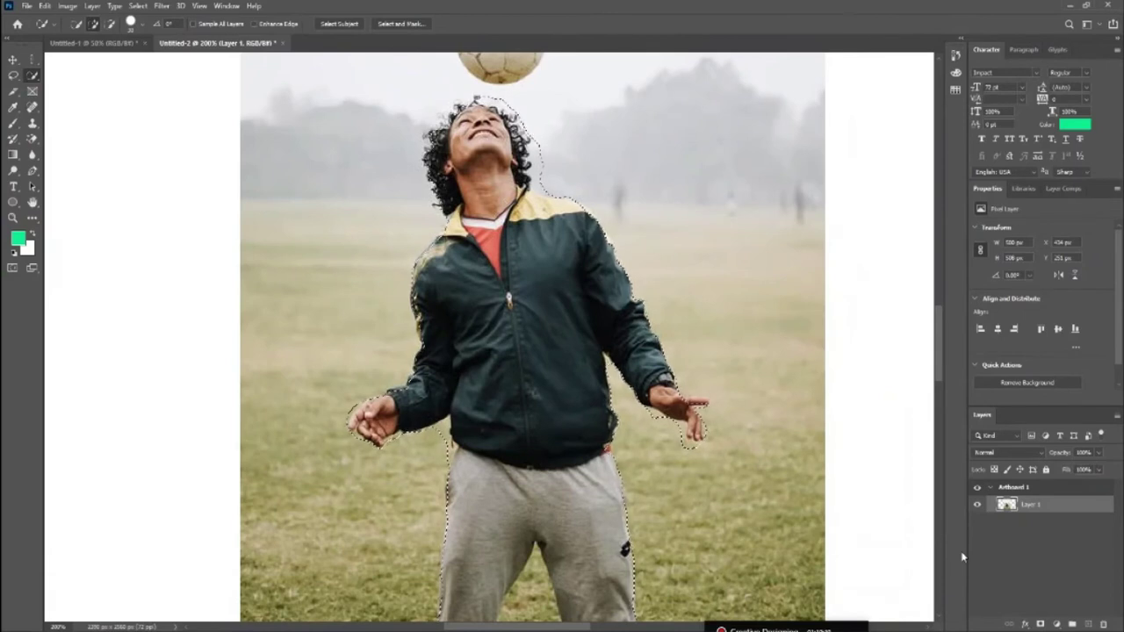
Copy the selected player onto Layer 2 and hide the original photo on Layer 1.
key("ctrl+j")
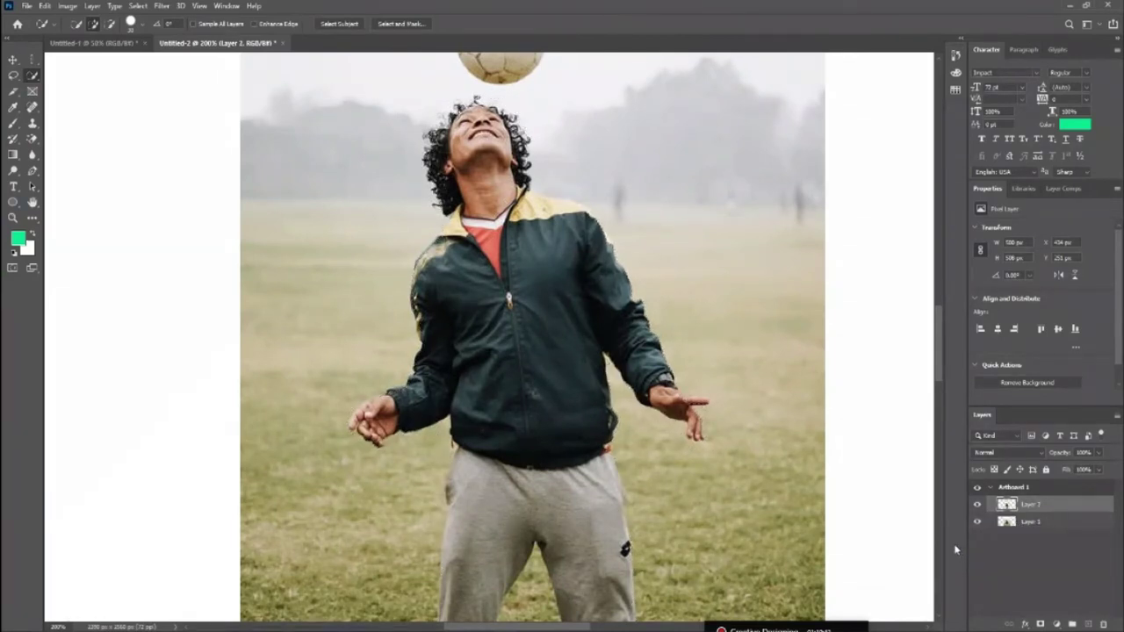
left_click(977, 522)
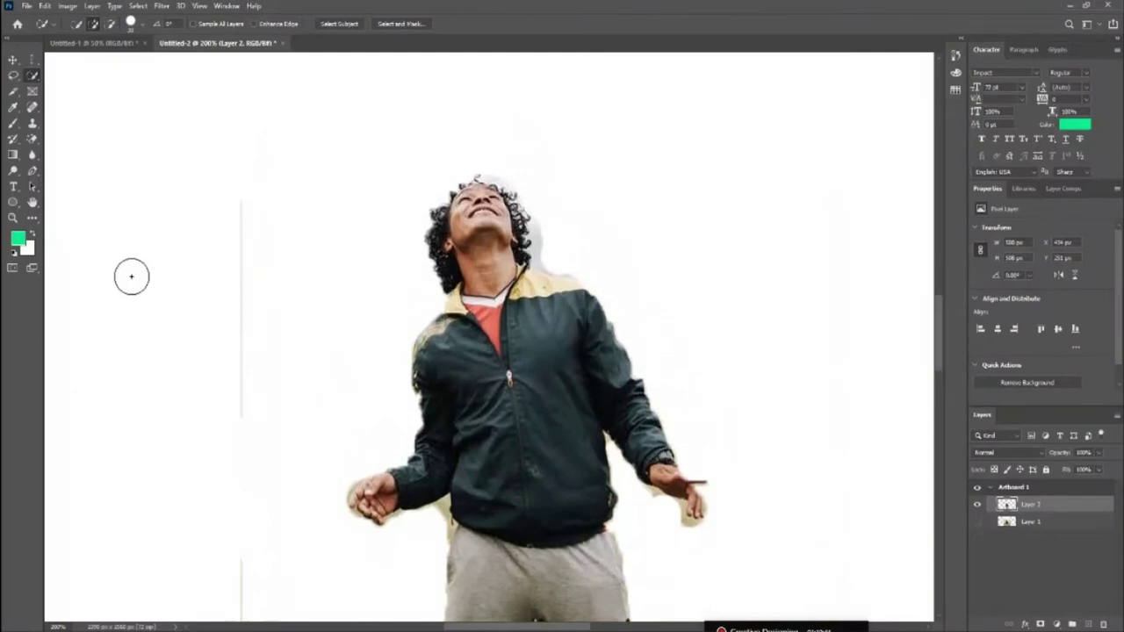
key("ctrl+minus")
key("ctrl+minus")
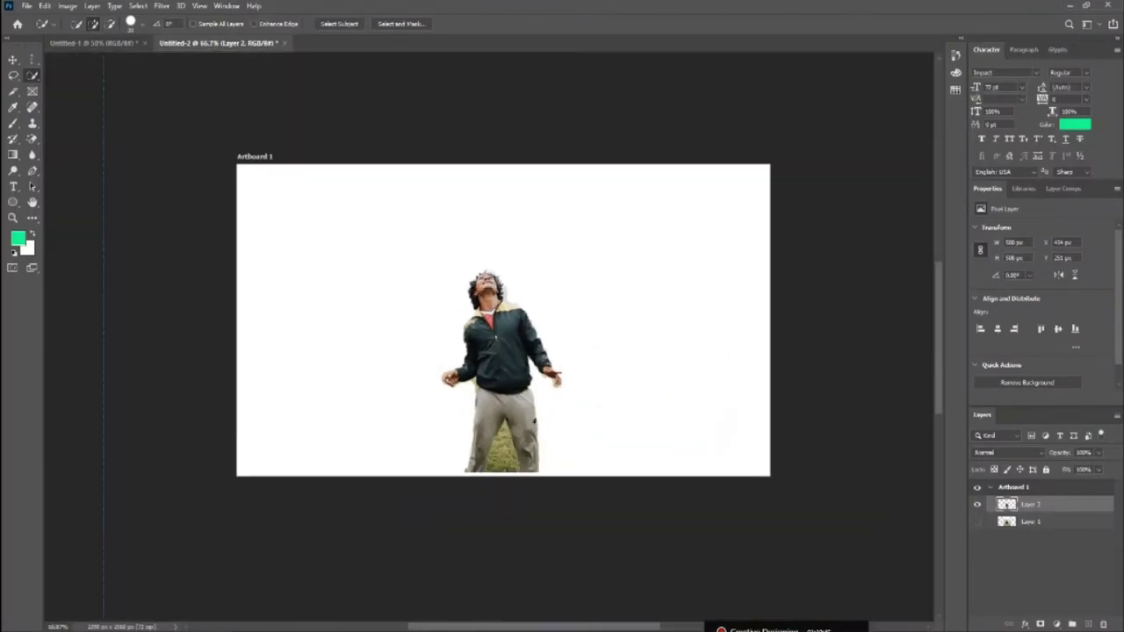
scroll(580, 413, "down", 1)
scroll(571, 416, "down", 2)
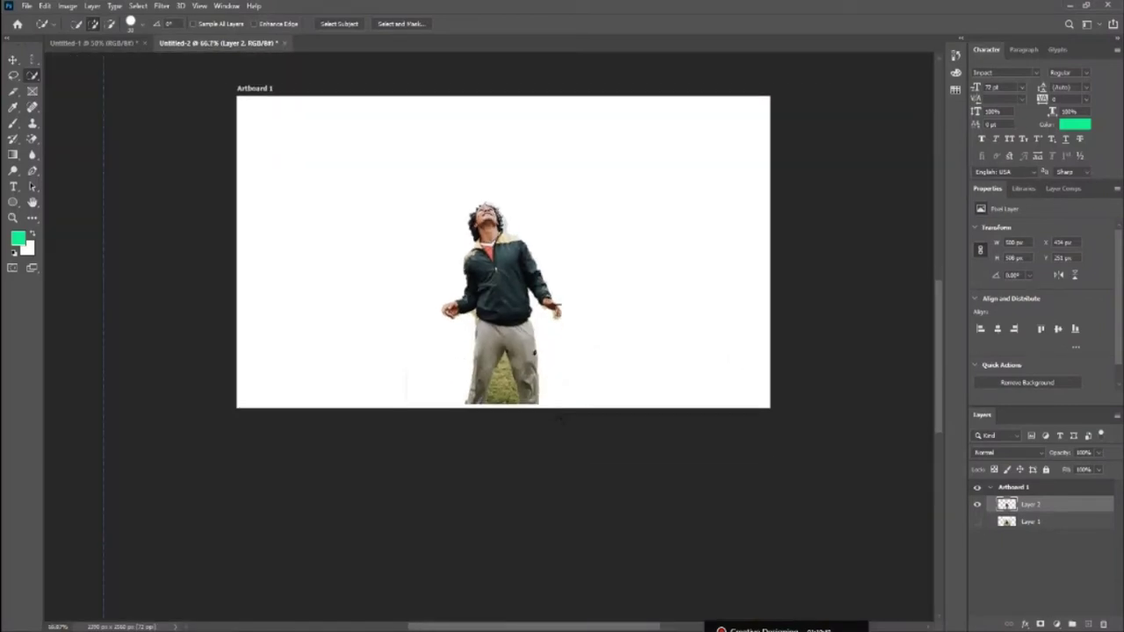
scroll(561, 416, "up", 3)
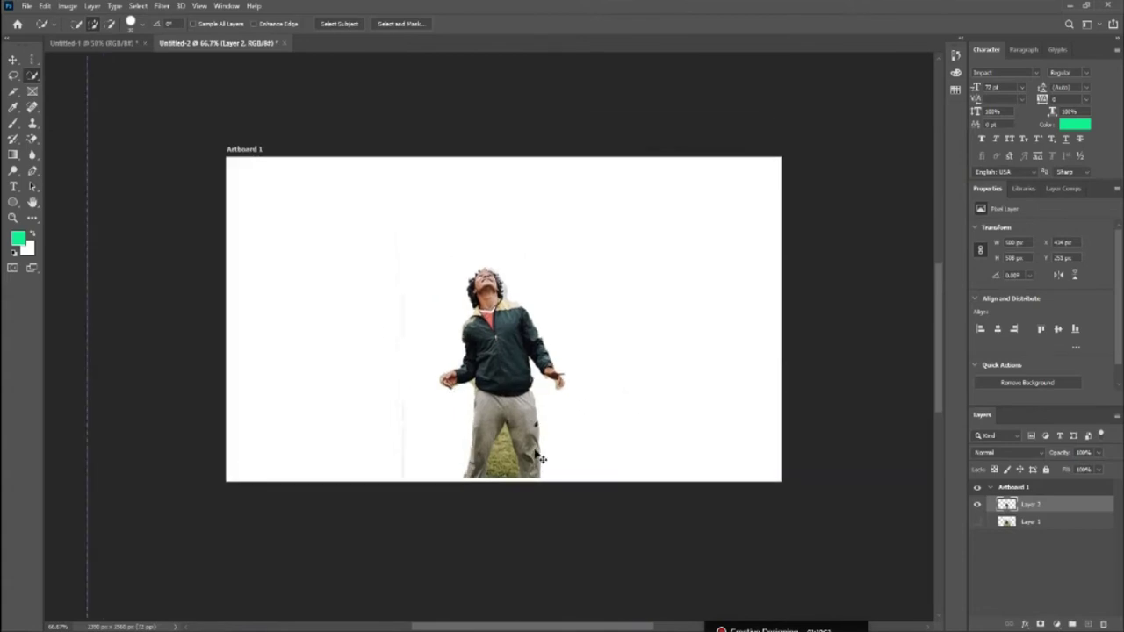
key("ctrl+plus")
key("ctrl+plus")
Delete the leftover grass patch between the player's legs.
scroll(527, 518, "down", 1)
scroll(524, 527, "down", 2)
scroll(524, 532, "down", 1)
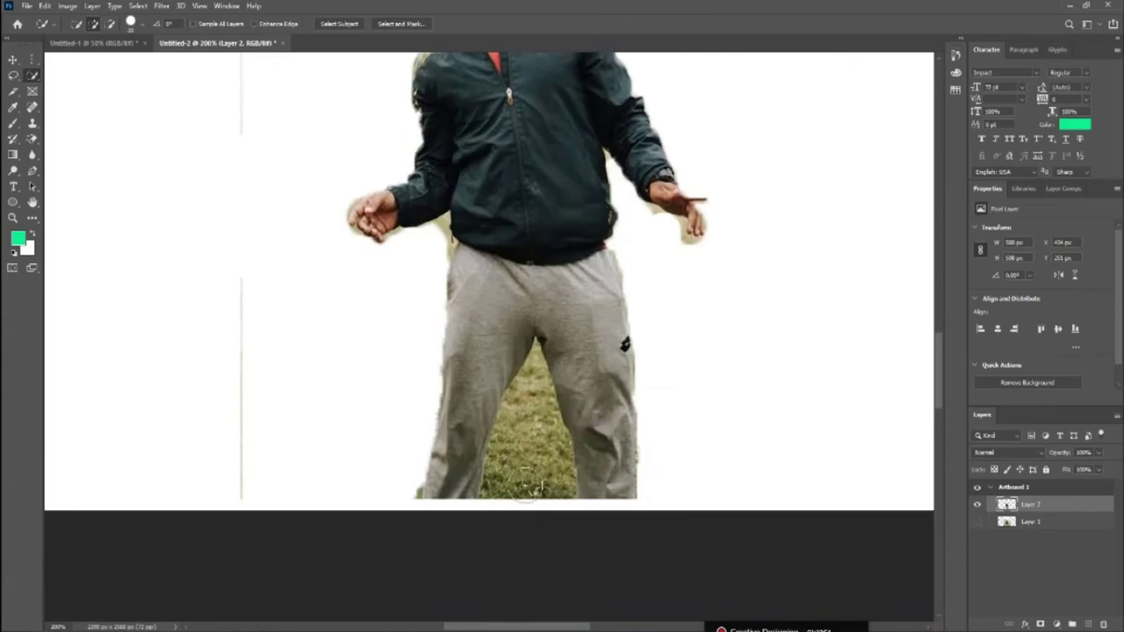
left_click(527, 485)
key("Delete")
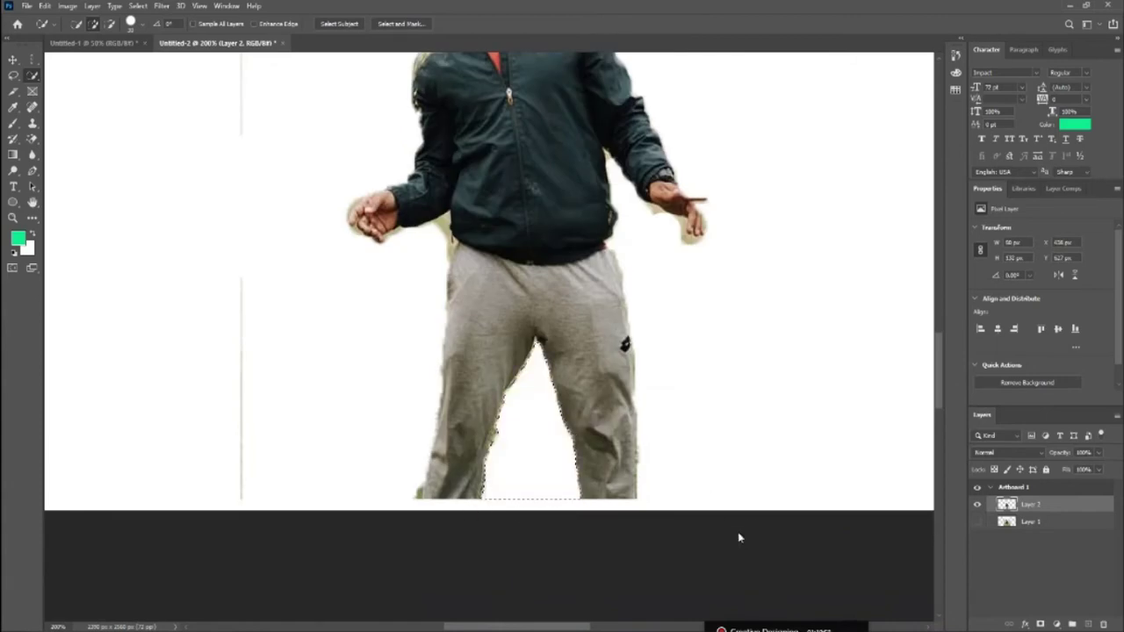
scroll(592, 527, "up", 4)
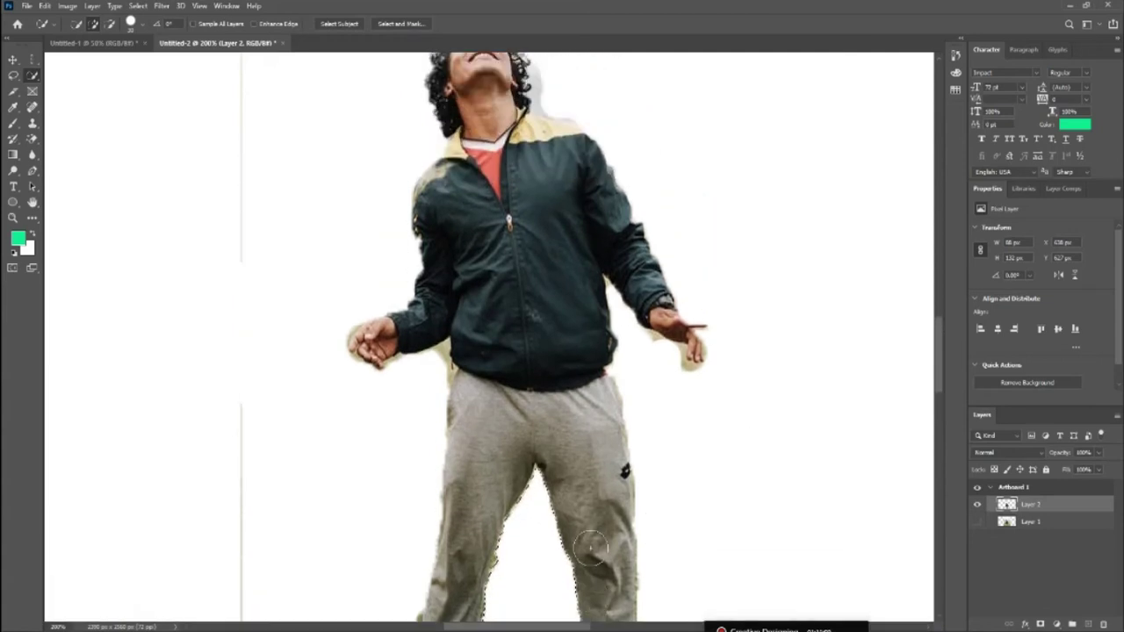
Clear the leftover patch beside the head and the stray vertical line on the left.
left_click_drag(574, 233, 557, 237)
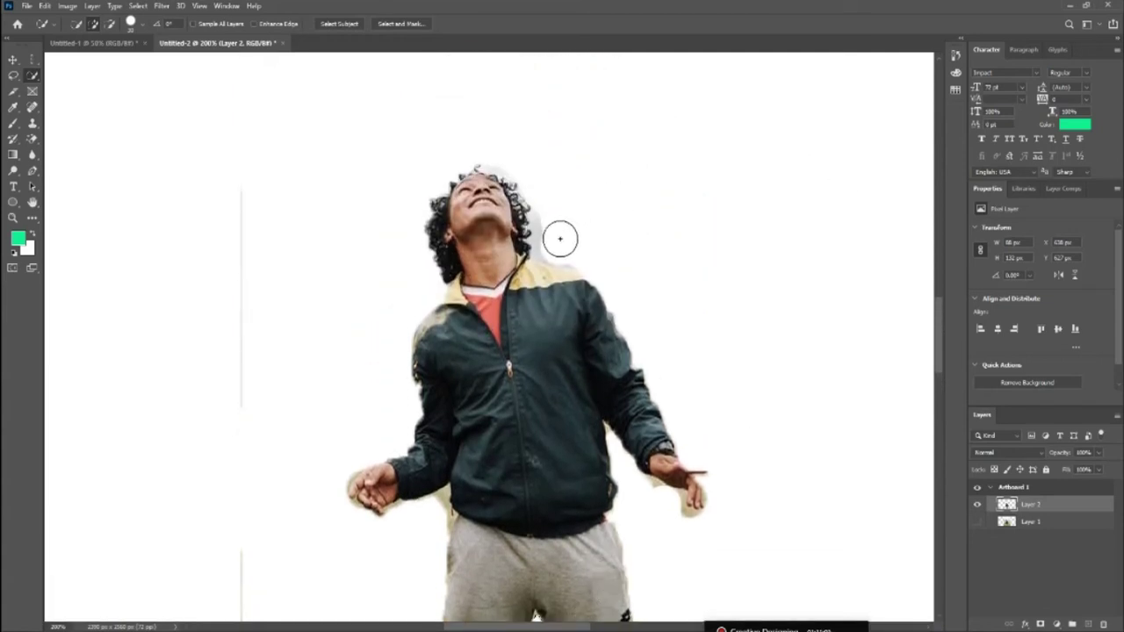
key("ctrl+d")
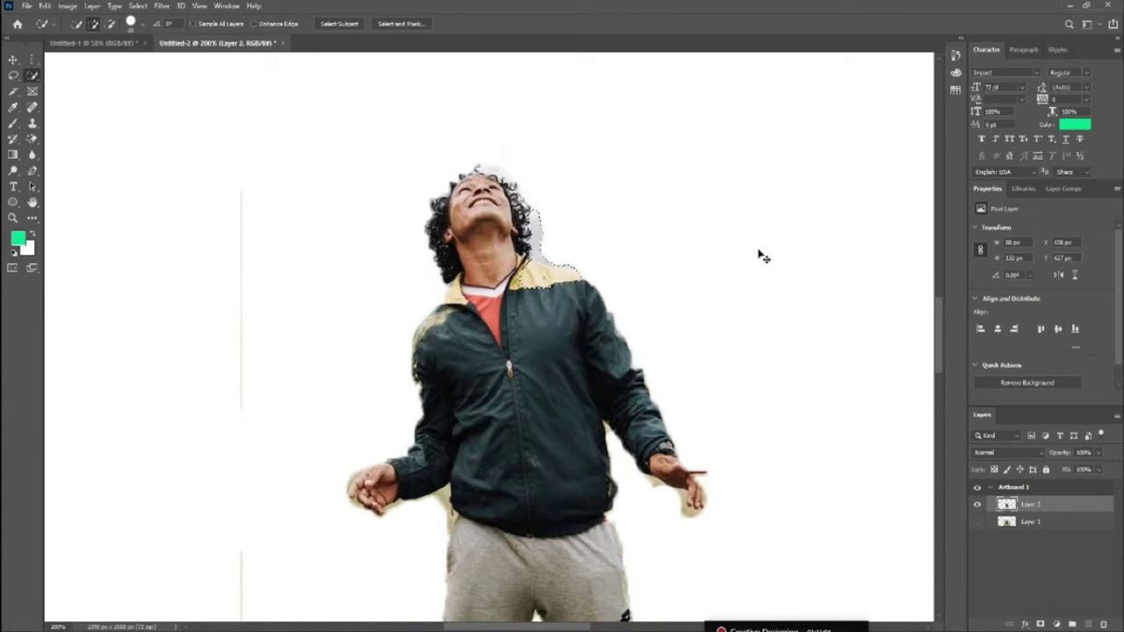
scroll(614, 246, "down", 1)
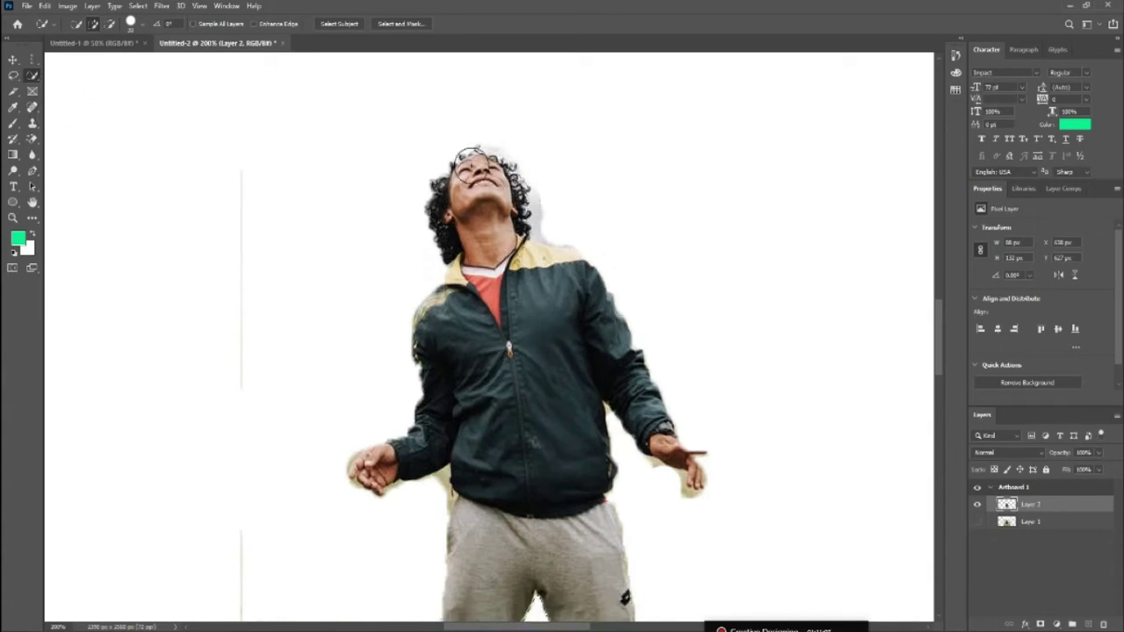
scroll(474, 165, "down", 3)
left_click_drag(260, 393, 238, 222)
key("Delete")
key("ctrl+d")
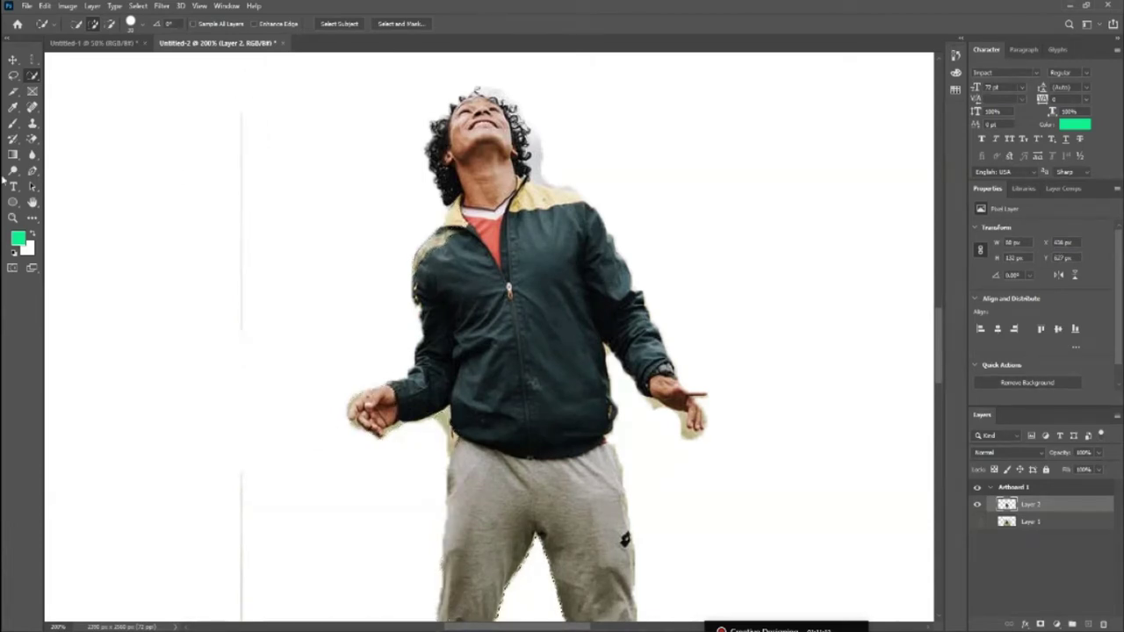
Move the cut-out player on Layer 2 higher on the artboard and select the Magic Eraser.
key("z")
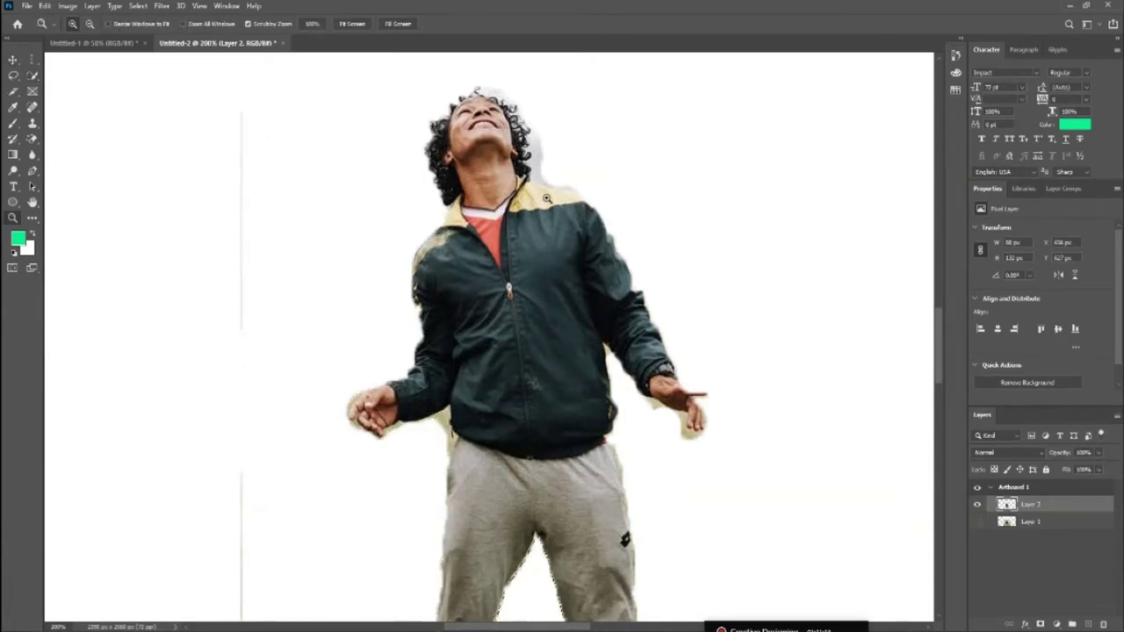
left_click_drag(546, 199, 531, 334)
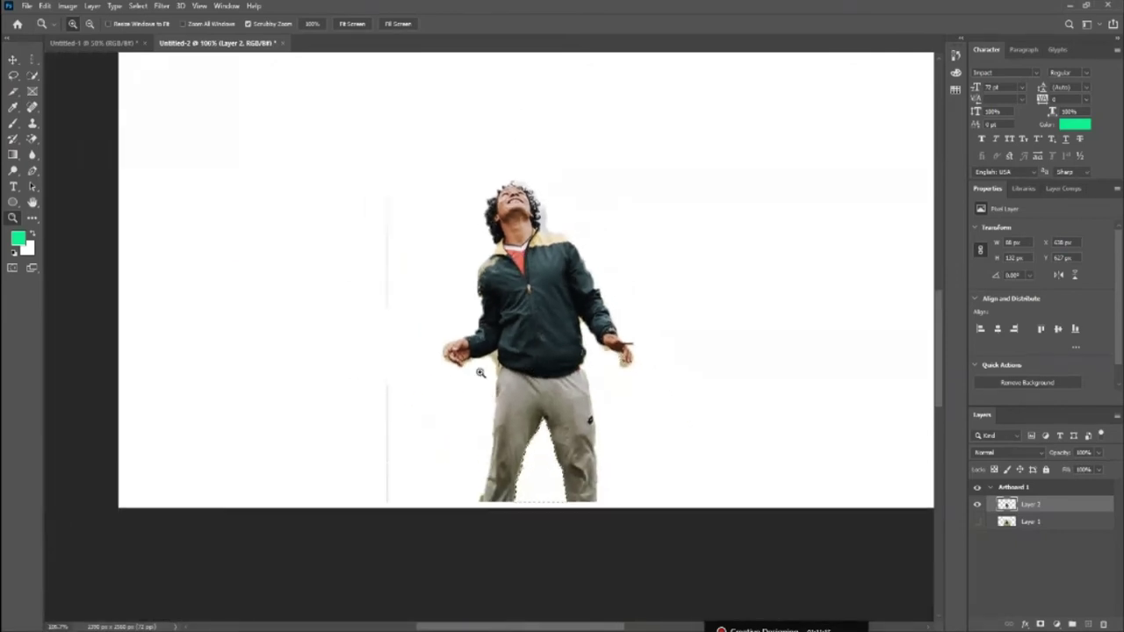
scroll(573, 384, "up", 1)
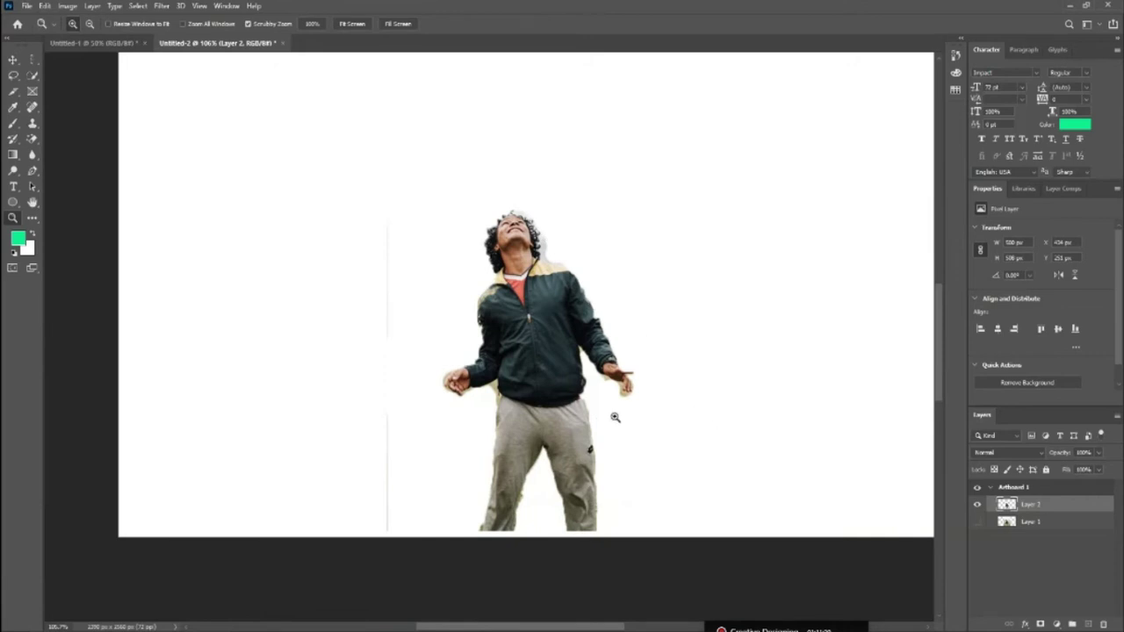
scroll(580, 452, "up", 1)
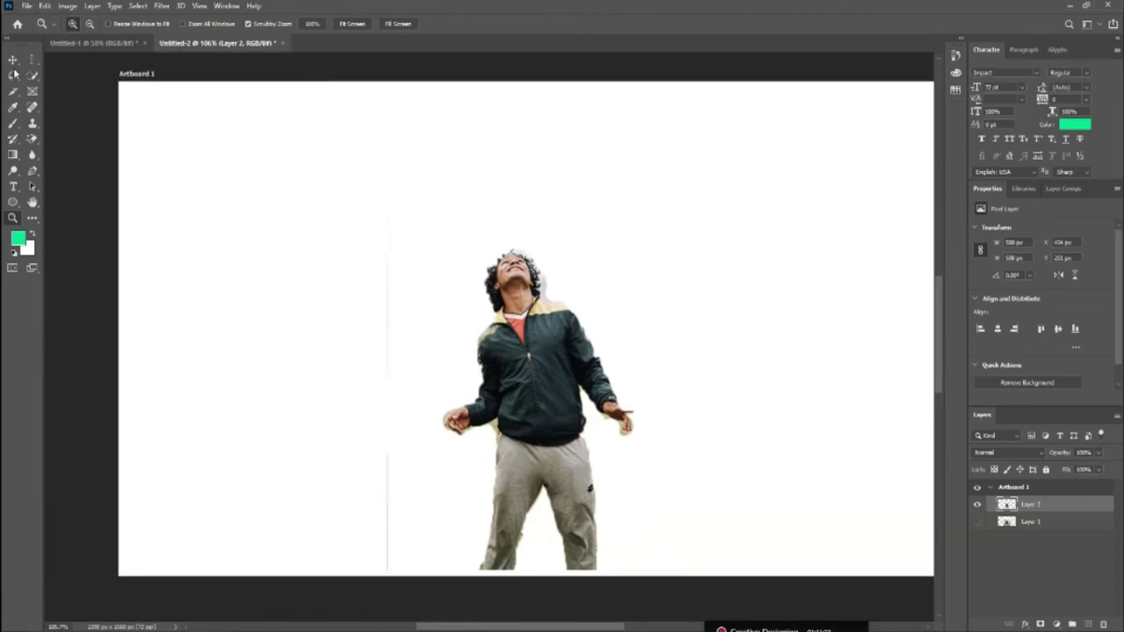
left_click(13, 58)
mouse_move(524, 409)
left_mouse_down()
mouse_move(539, 327)
mouse_move(565, 347)
left_mouse_up()
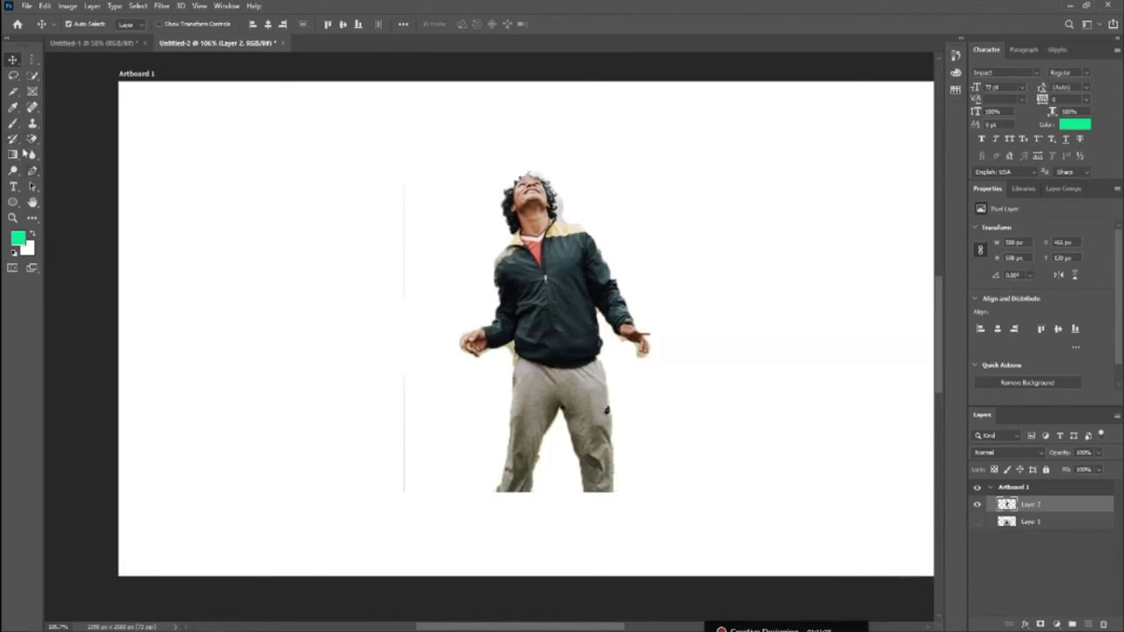
left_click(32, 138)
left_click(127, 162)
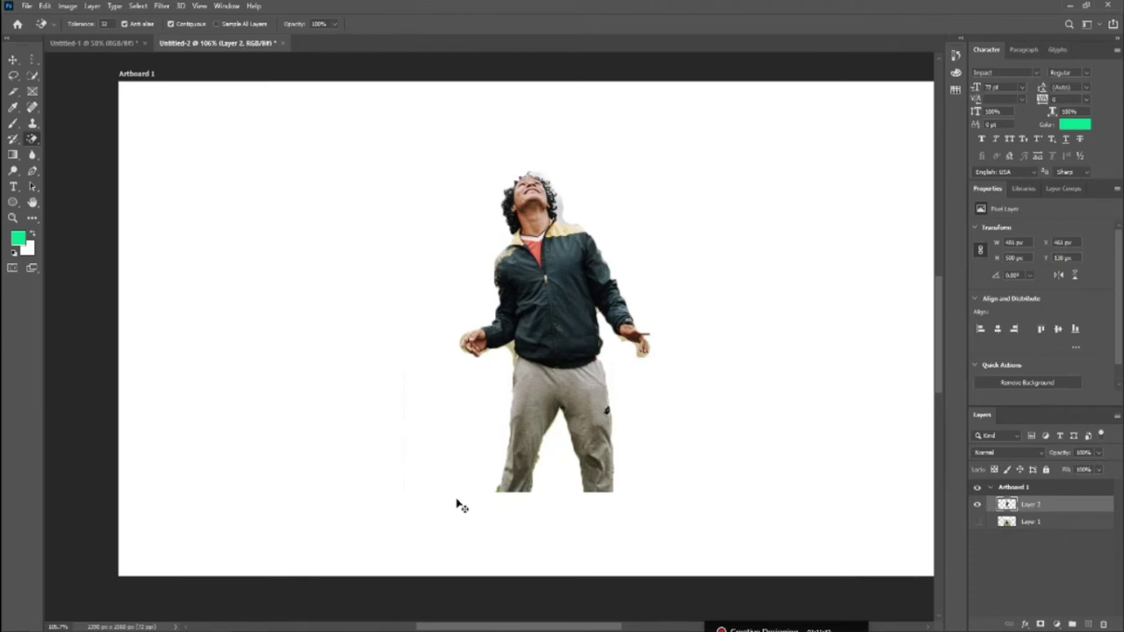
Box-select the faint stray vertical line left of the man's legs and delete it.
scroll(456, 506, "up", 3)
scroll(333, 419, "down", 3)
scroll(479, 389, "down", 2)
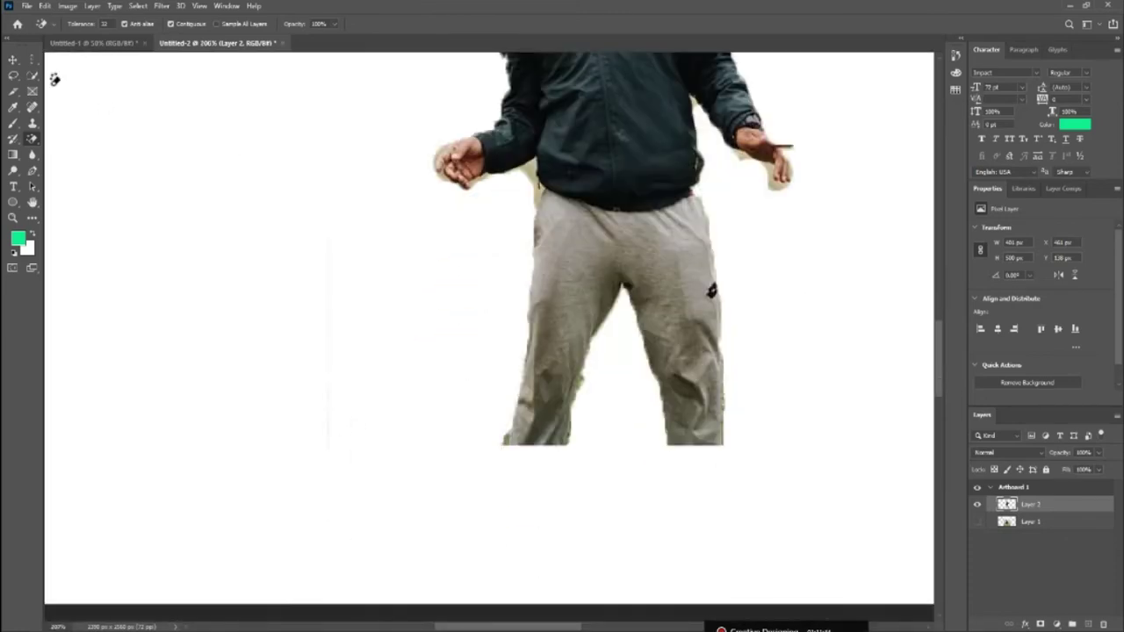
left_click(14, 60)
right_click(31, 65)
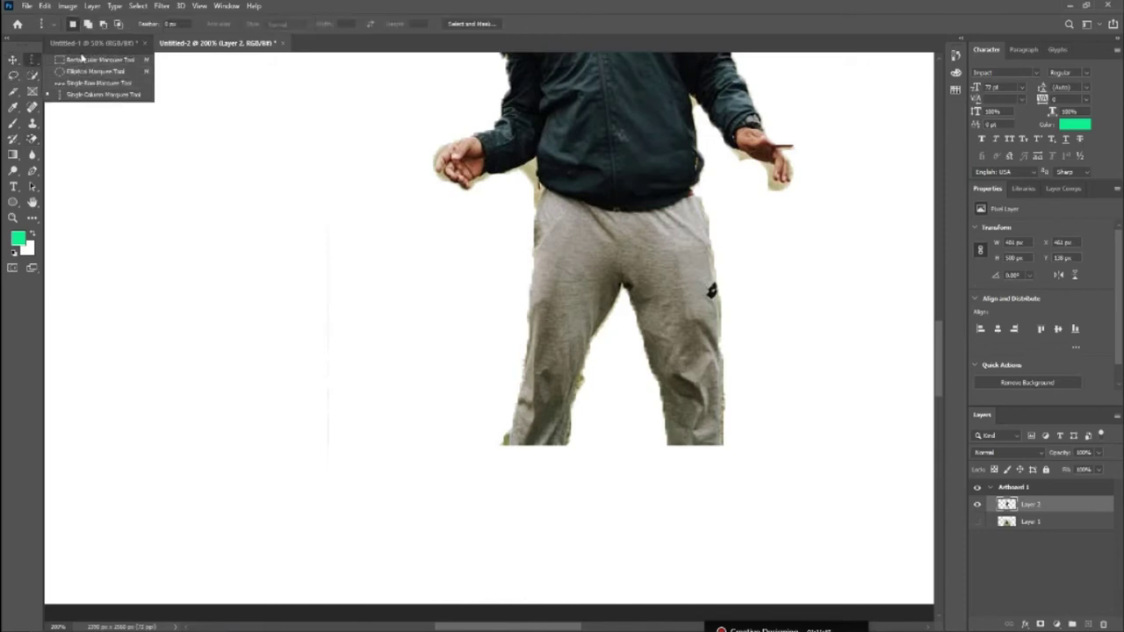
left_click(86, 60)
left_click_drag(300, 218, 374, 496)
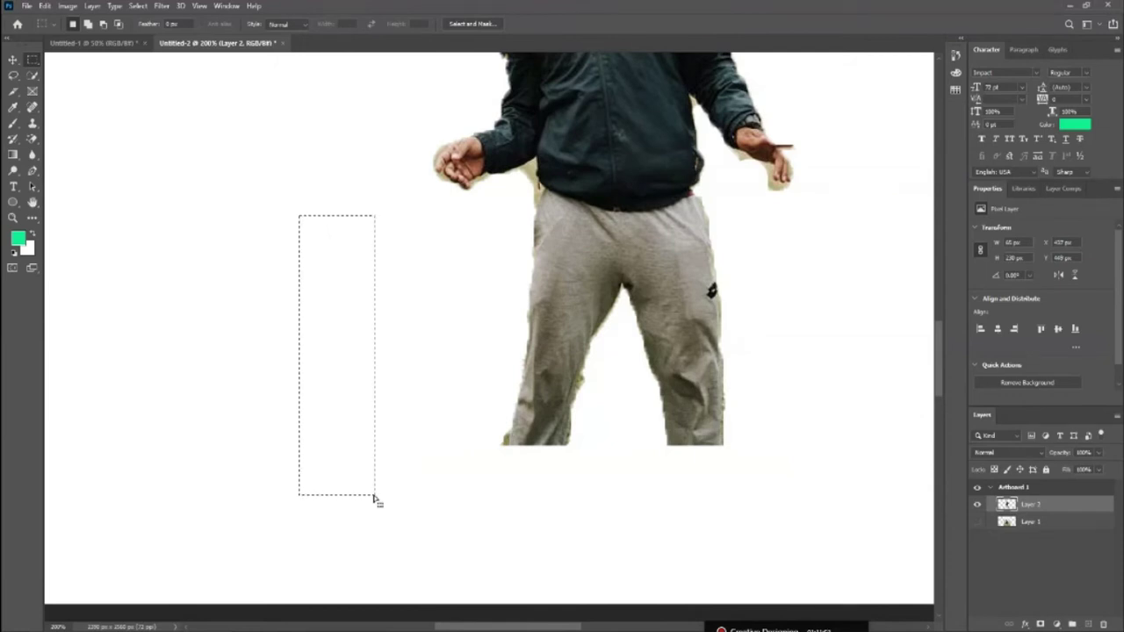
left_click(14, 60)
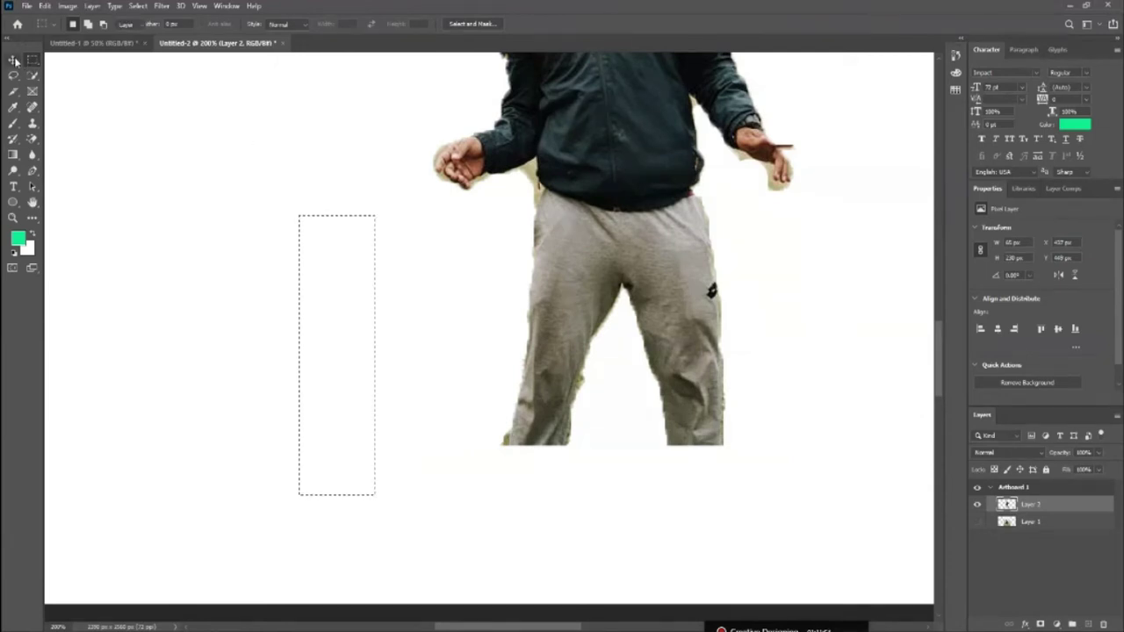
left_click(14, 60)
key("ctrl+d")
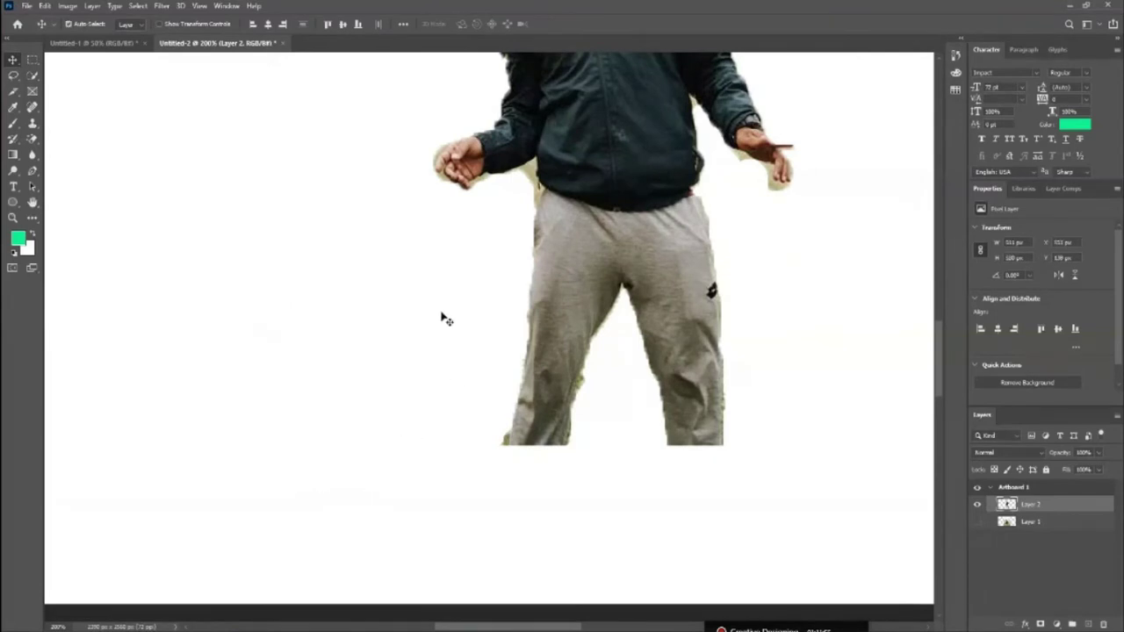
Zoom back out to fit the whole artboard and return to the Move Tool.
scroll(444, 322, "up", 2)
scroll(404, 333, "up", 1)
scroll(371, 346, "up", 3)
scroll(395, 334, "up", 2)
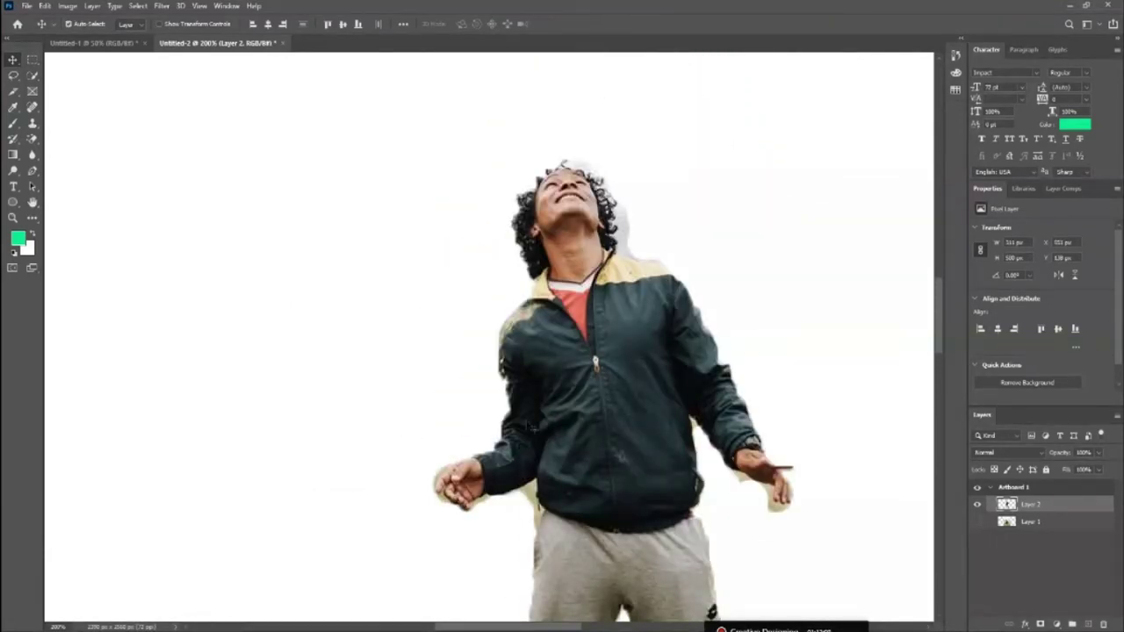
scroll(531, 428, "down", 1)
scroll(527, 413, "down", 1)
key("z")
left_click_drag(489, 313, 477, 305)
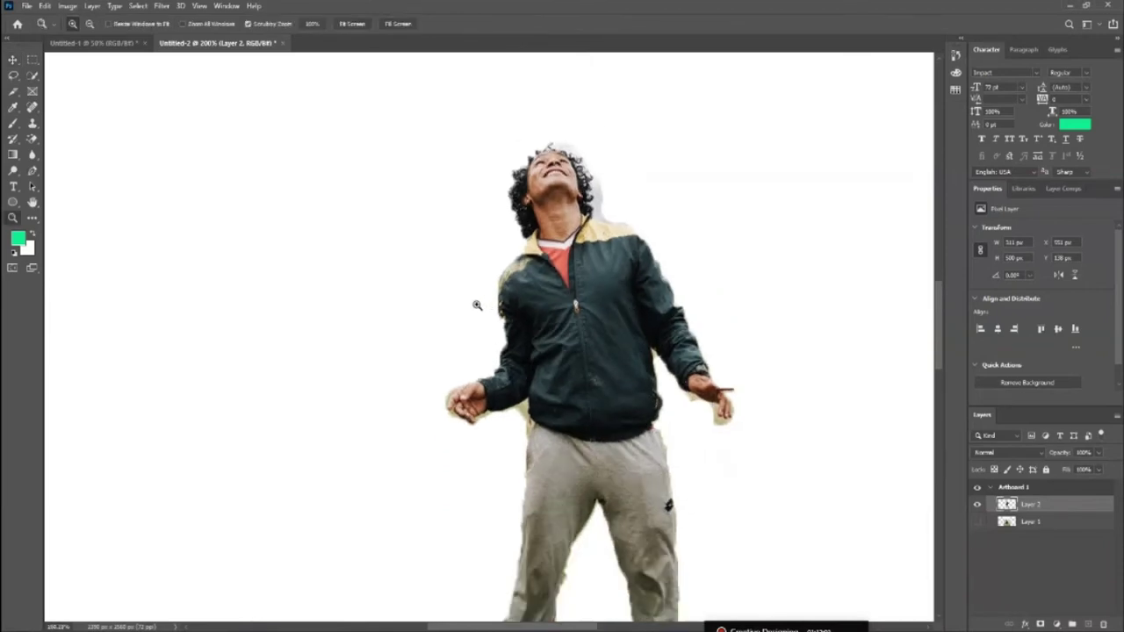
scroll(476, 305, "down", 3)
key("ctrl+0")
left_click(15, 61)
left_click(15, 61)
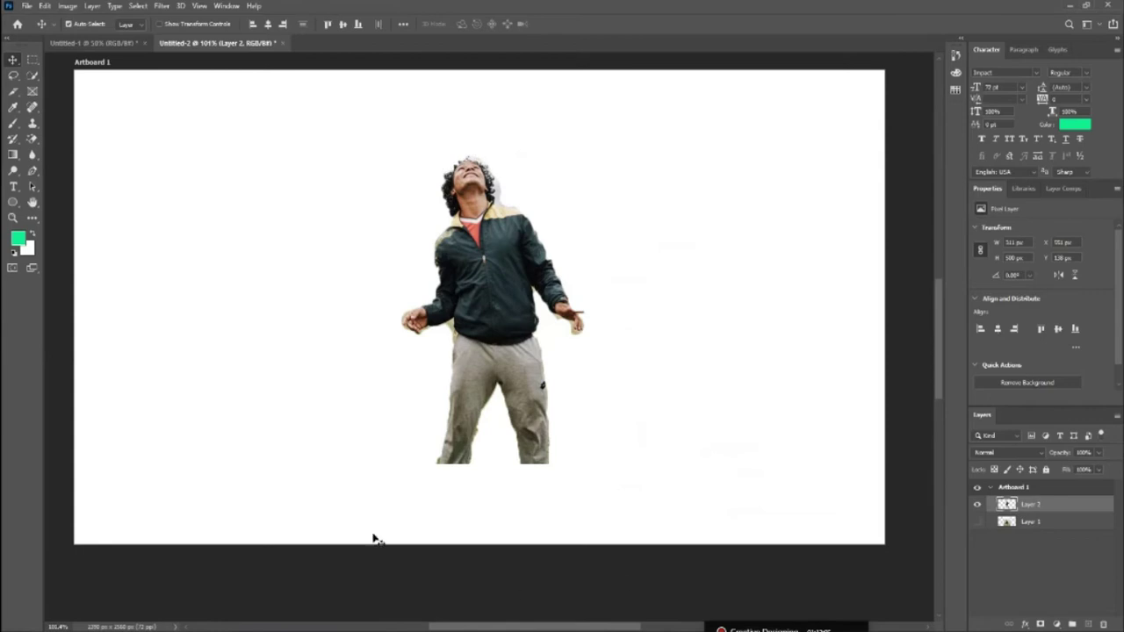
Drag the cut-out man on Layer 2 from the centre toward the artboard's left.
scroll(498, 333, "up", 2)
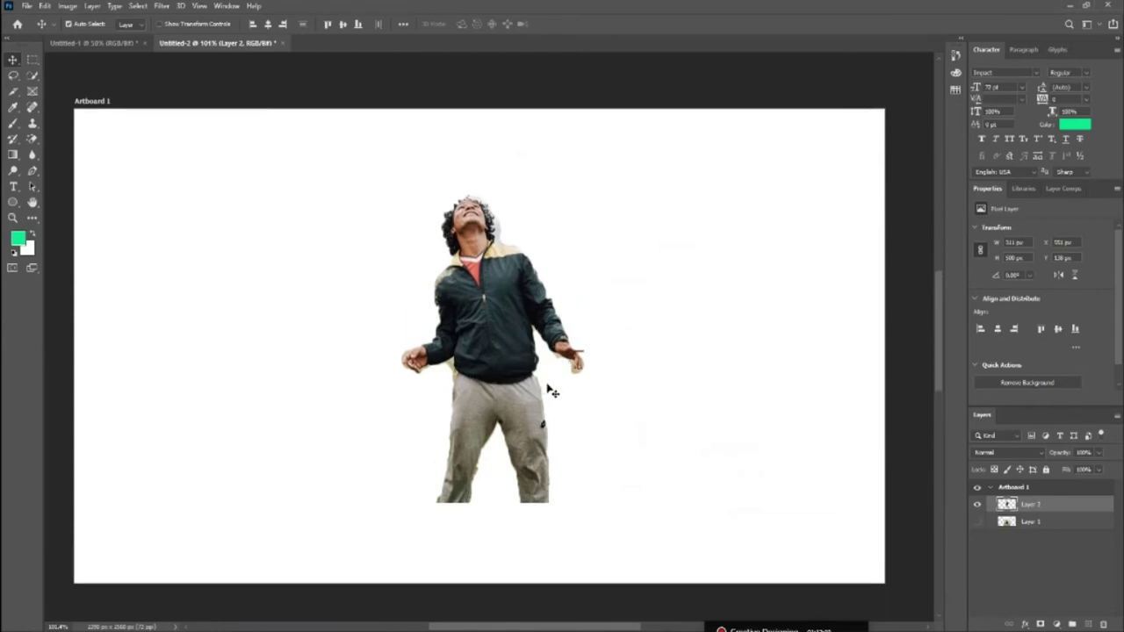
scroll(492, 283, "down", 1)
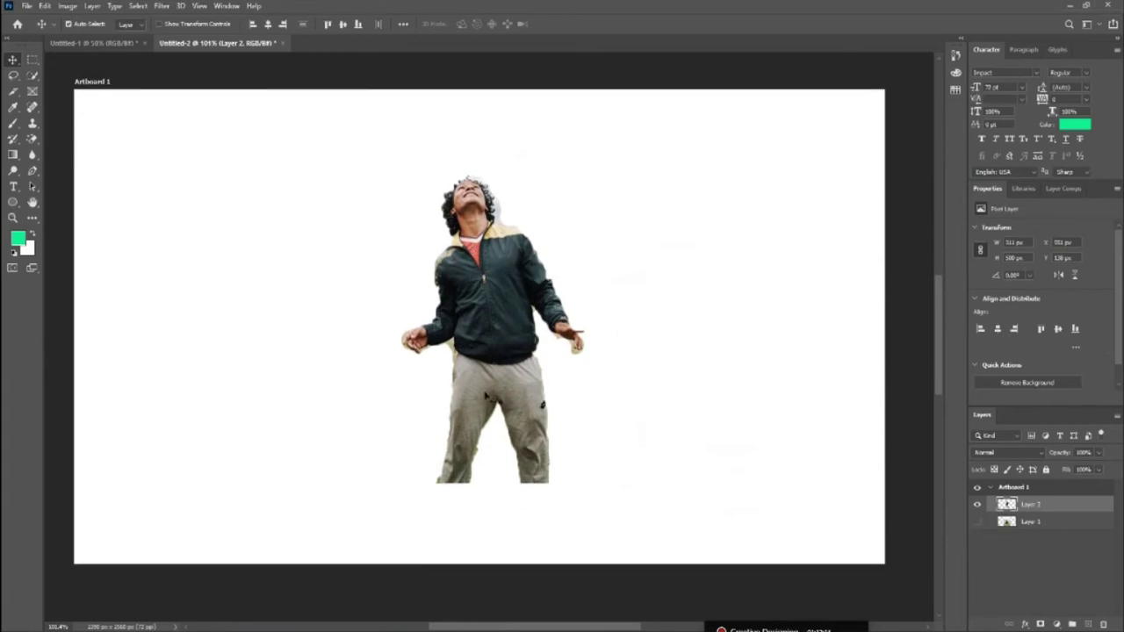
left_click_drag(533, 356, 329, 347)
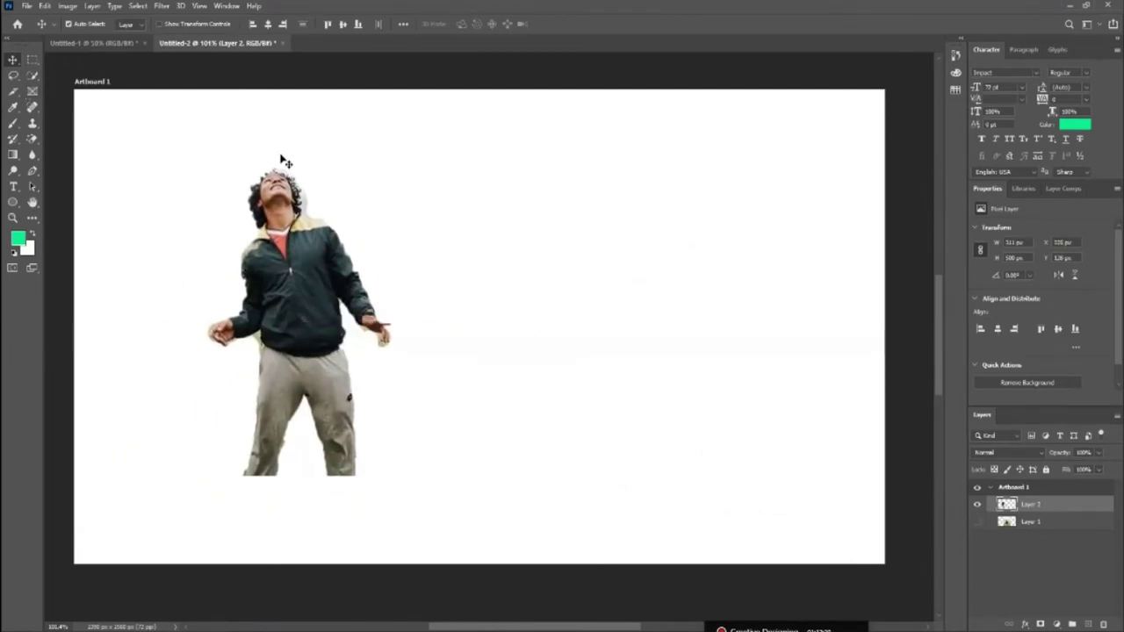
left_click_drag(320, 358, 285, 357)
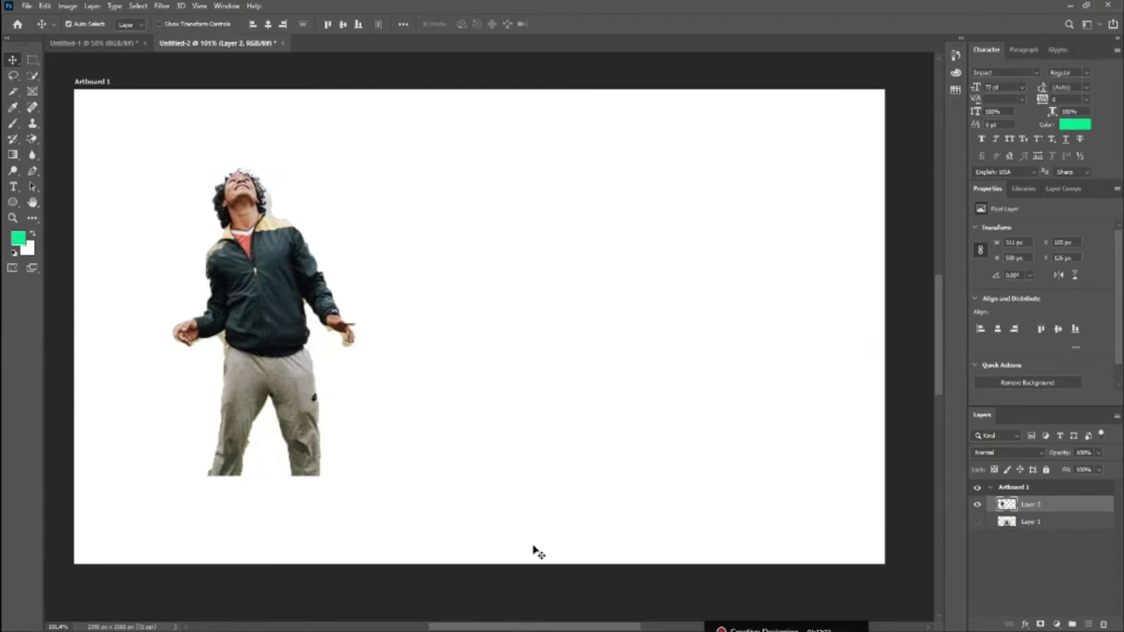
Shift the man further left and slightly up, then nudge him slightly down and right.
mouse_move(474, 625)
left_click(32, 78)
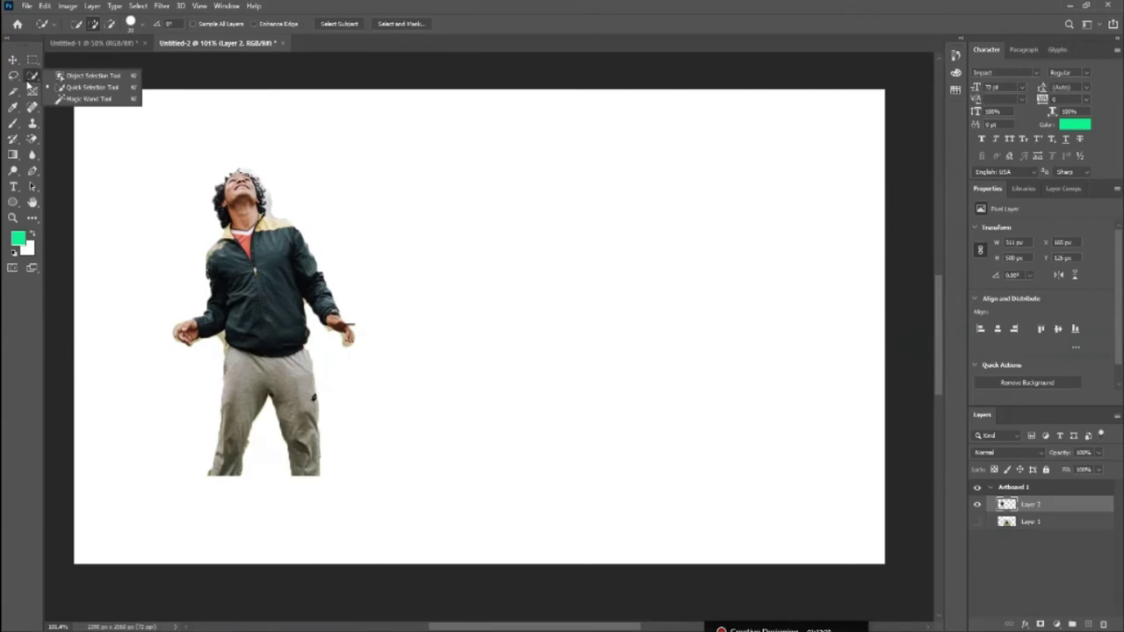
left_click(12, 60)
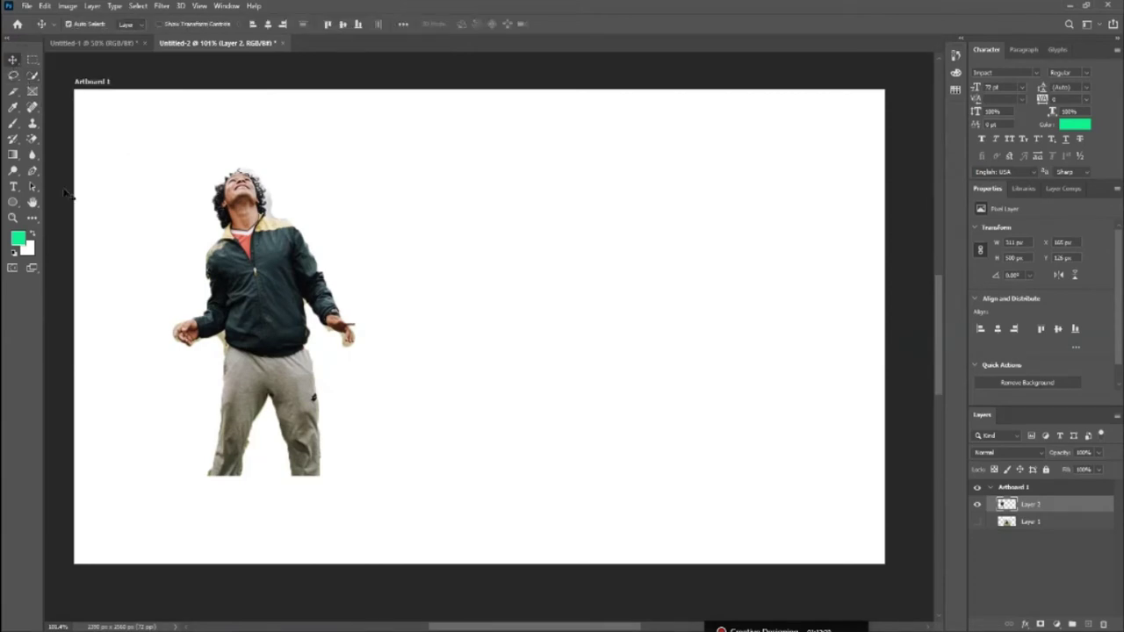
left_click_drag(263, 334, 206, 326)
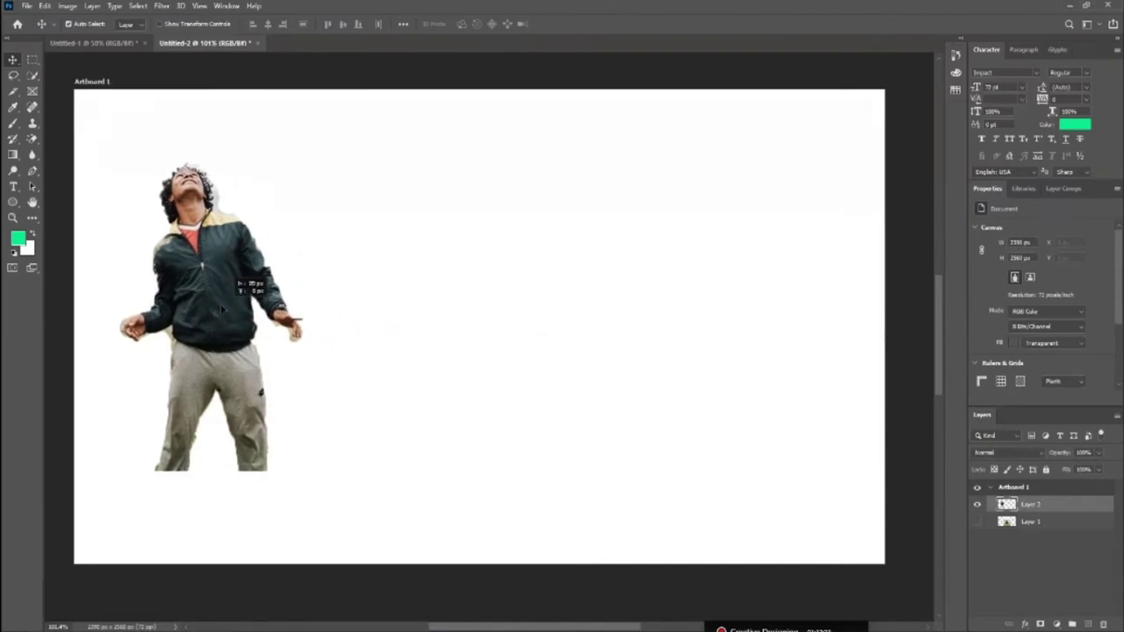
left_click(33, 79)
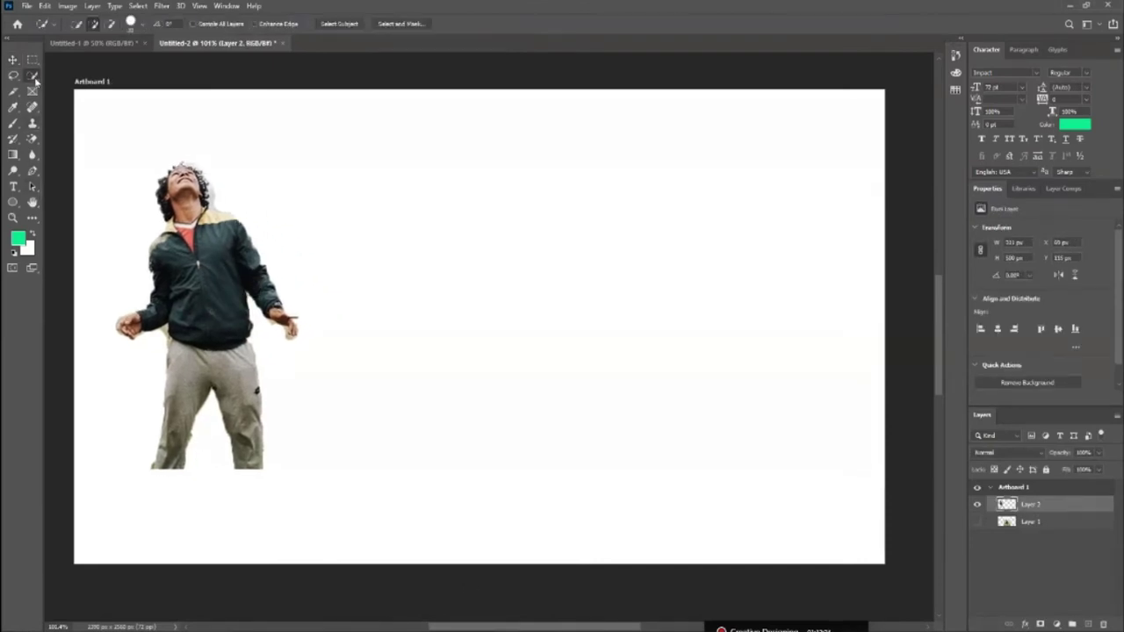
left_click(12, 60)
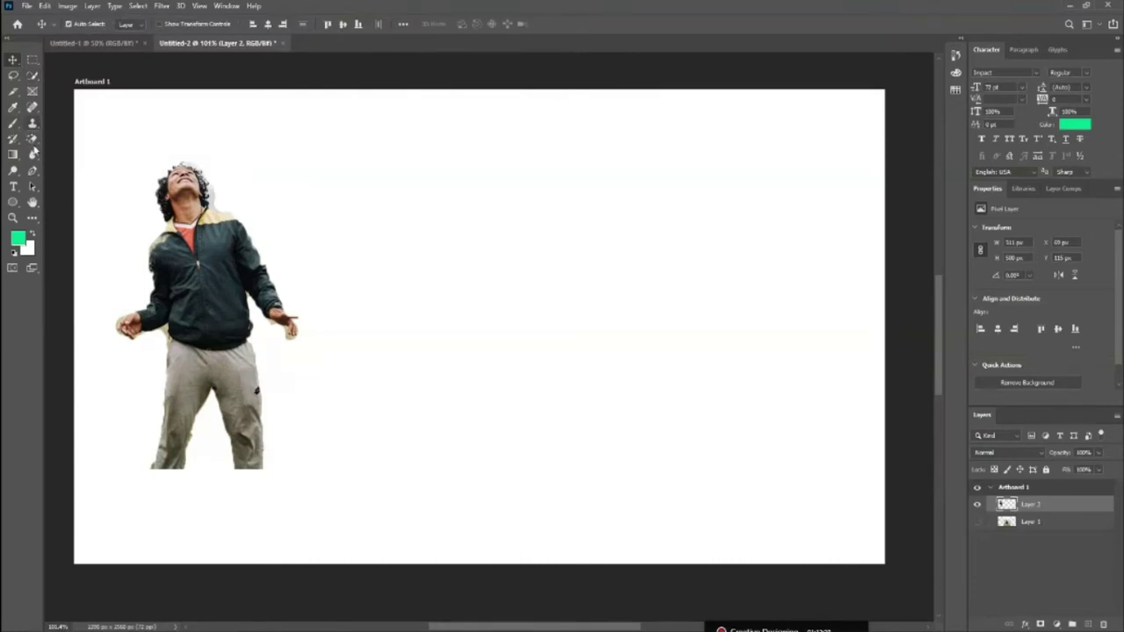
left_click(32, 141)
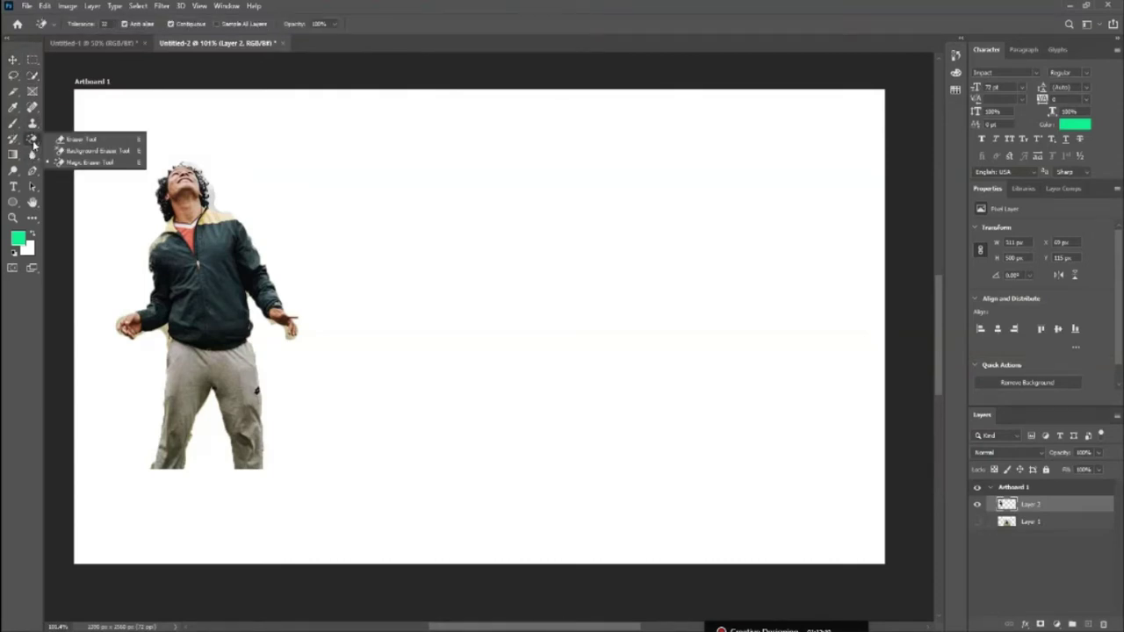
left_click(13, 61)
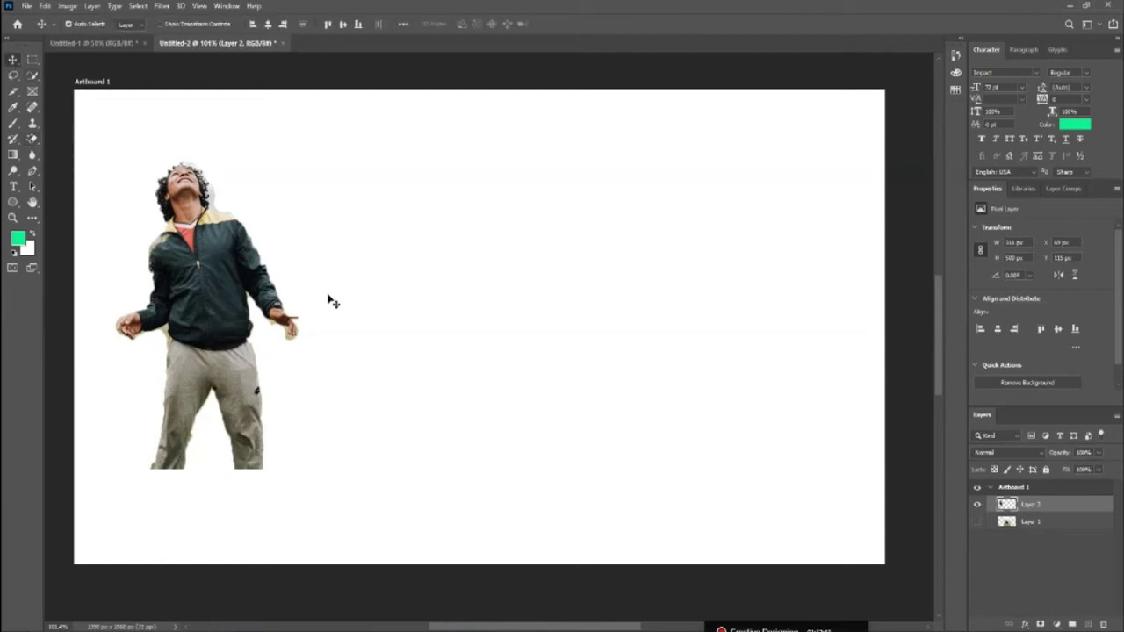
left_click_drag(233, 336, 236, 347)
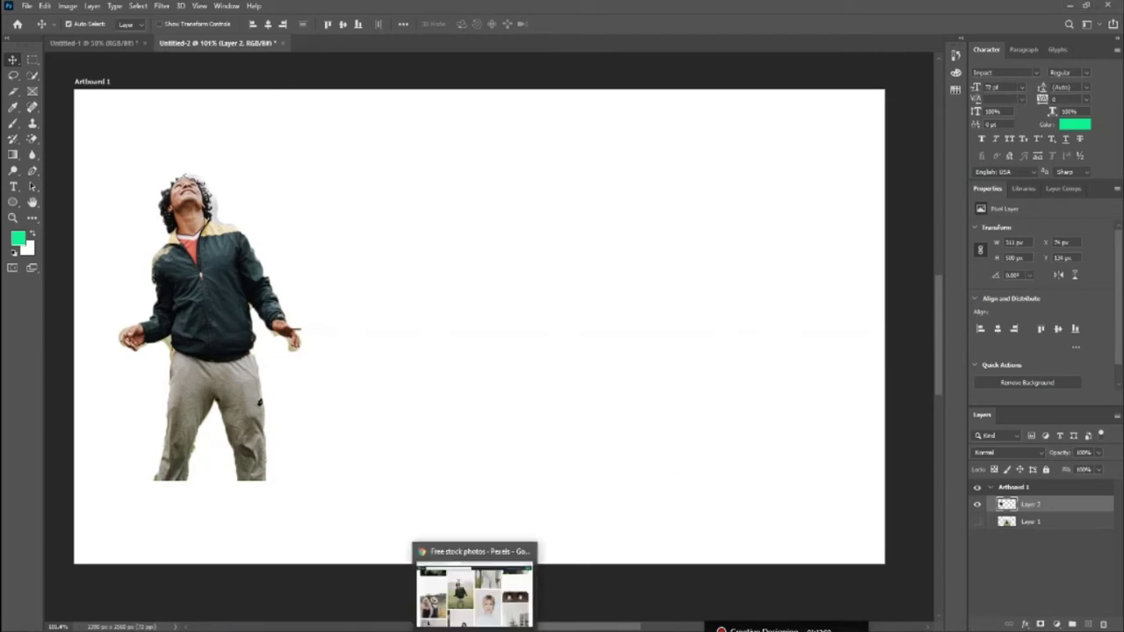
In Chrome, scroll the Pexels feed and copy the man-with-camera blue-sky photo.
left_click(487, 604)
scroll(615, 290, "down", 5)
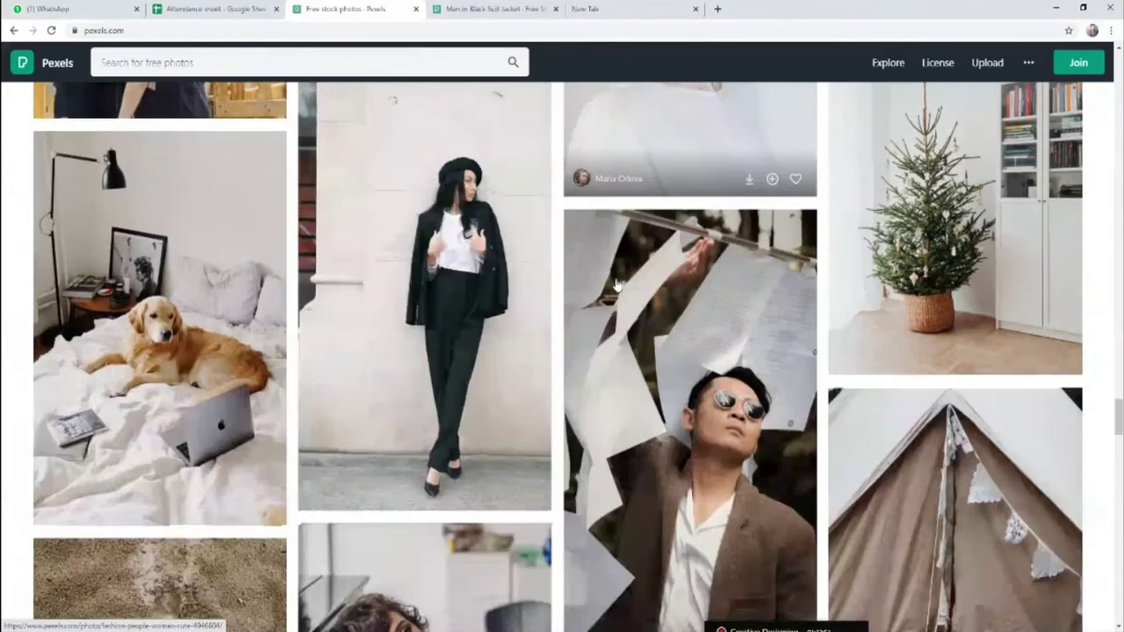
scroll(638, 328, "down", 2)
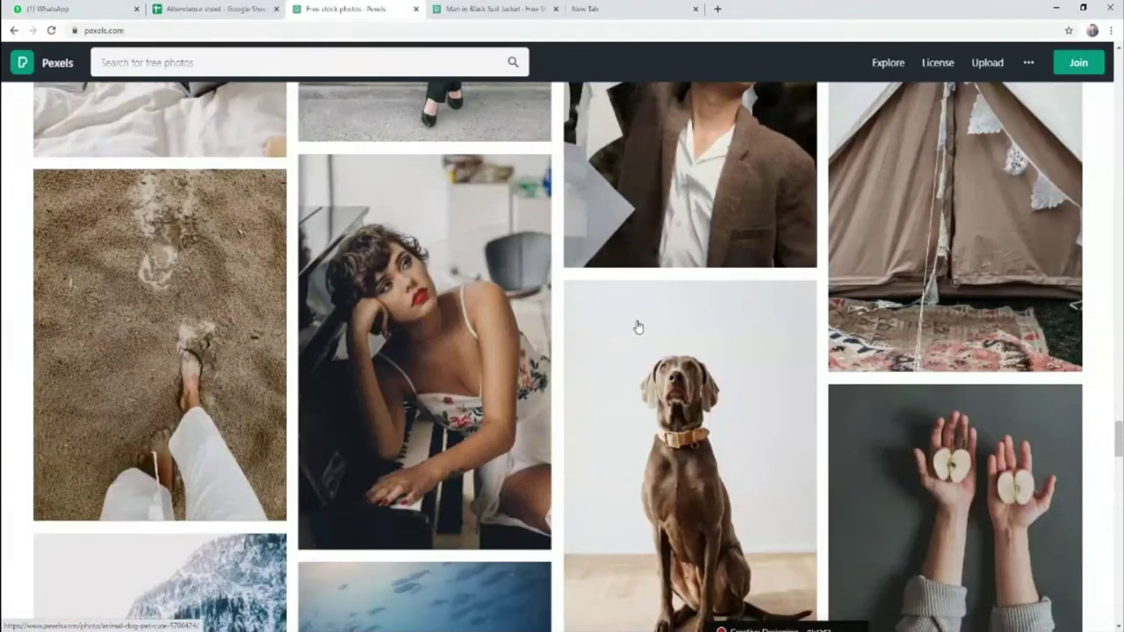
scroll(638, 328, "down", 5)
scroll(638, 327, "down", 3)
scroll(638, 336, "down", 2)
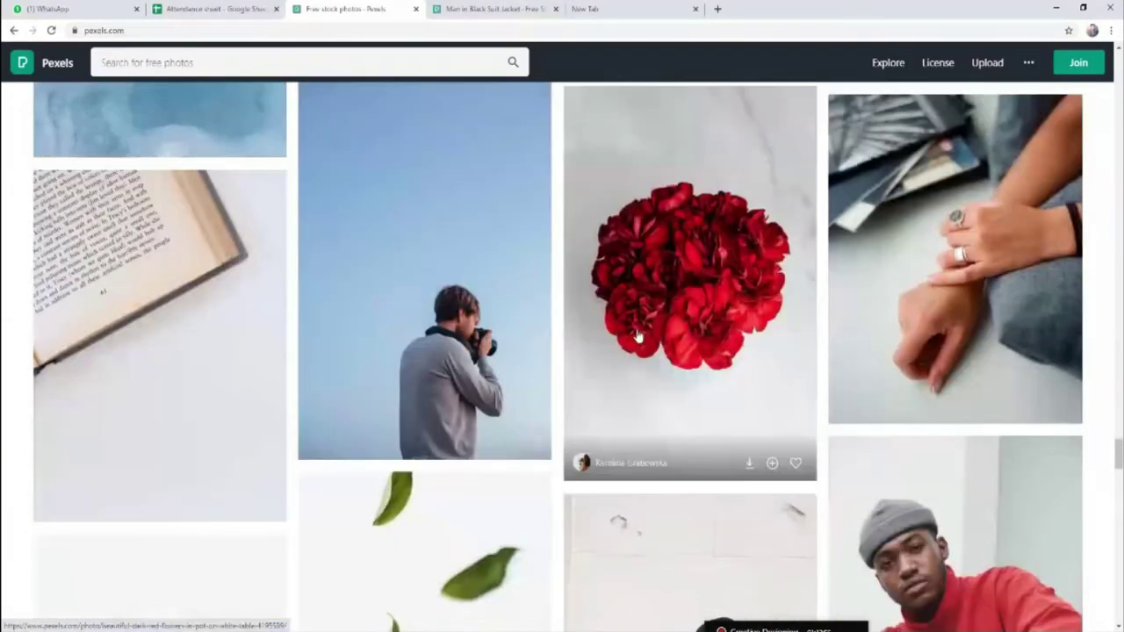
right_click(365, 230)
left_click(401, 355)
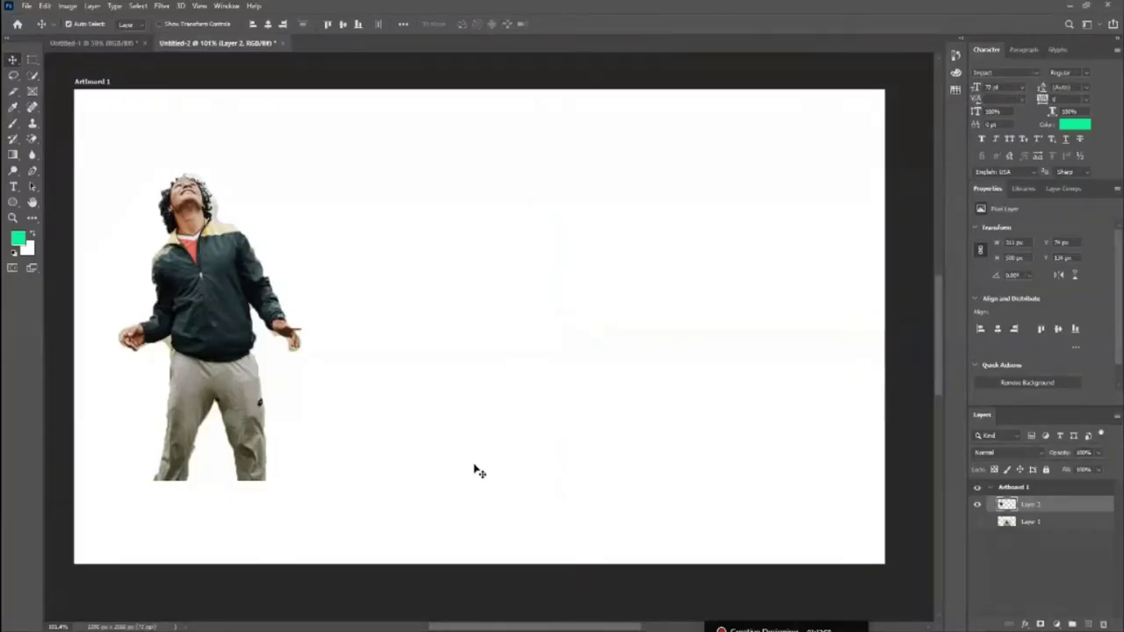
Paste the photographer photo onto Artboard 1 as Layer 3 and centre it.
left_click(474, 471)
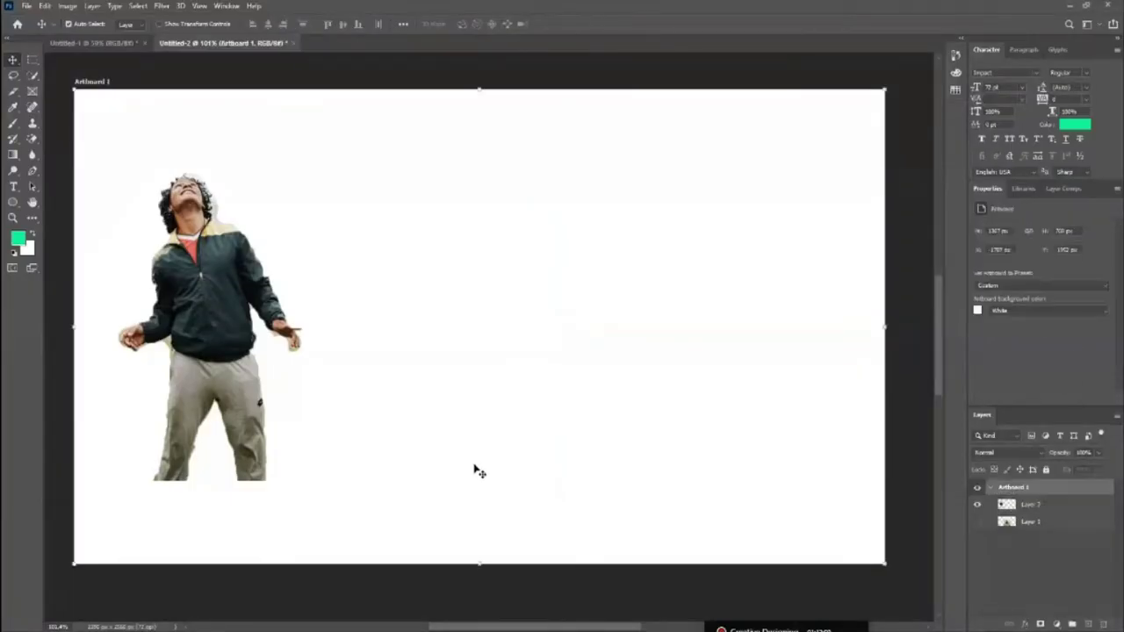
key("ctrl+v")
left_click_drag(546, 412, 561, 414)
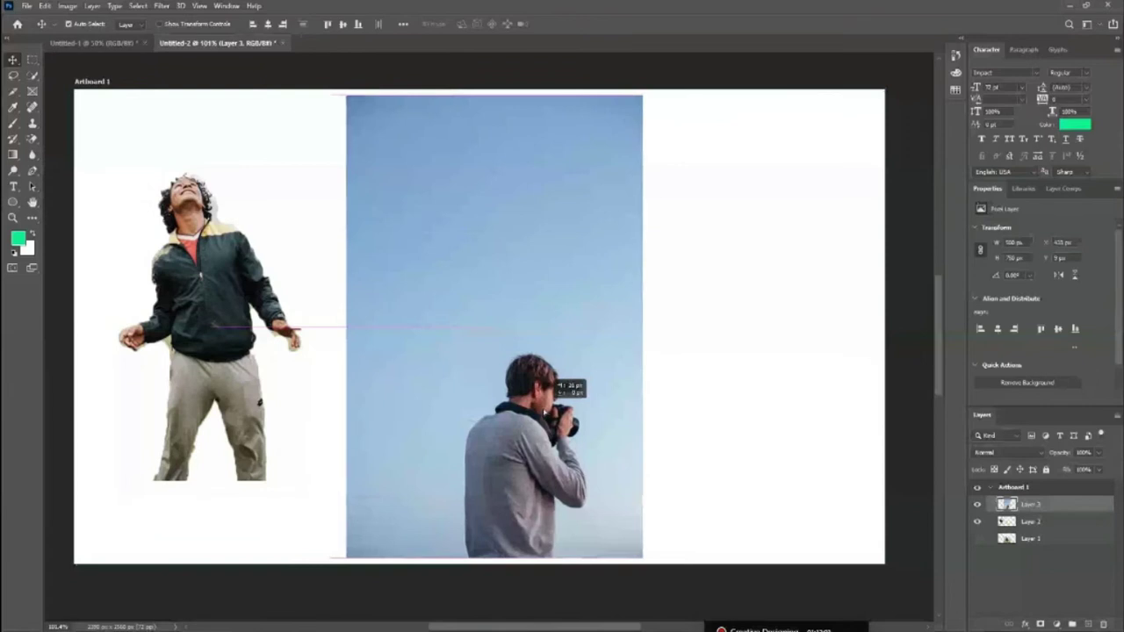
left_click_drag(707, 427, 707, 427)
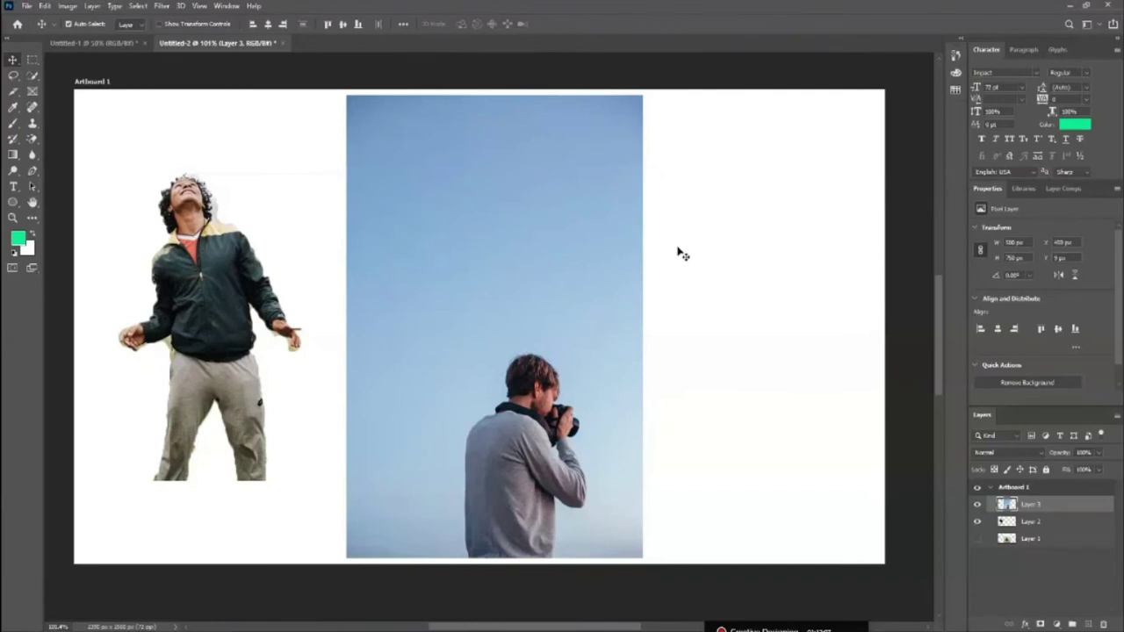
left_click(30, 138)
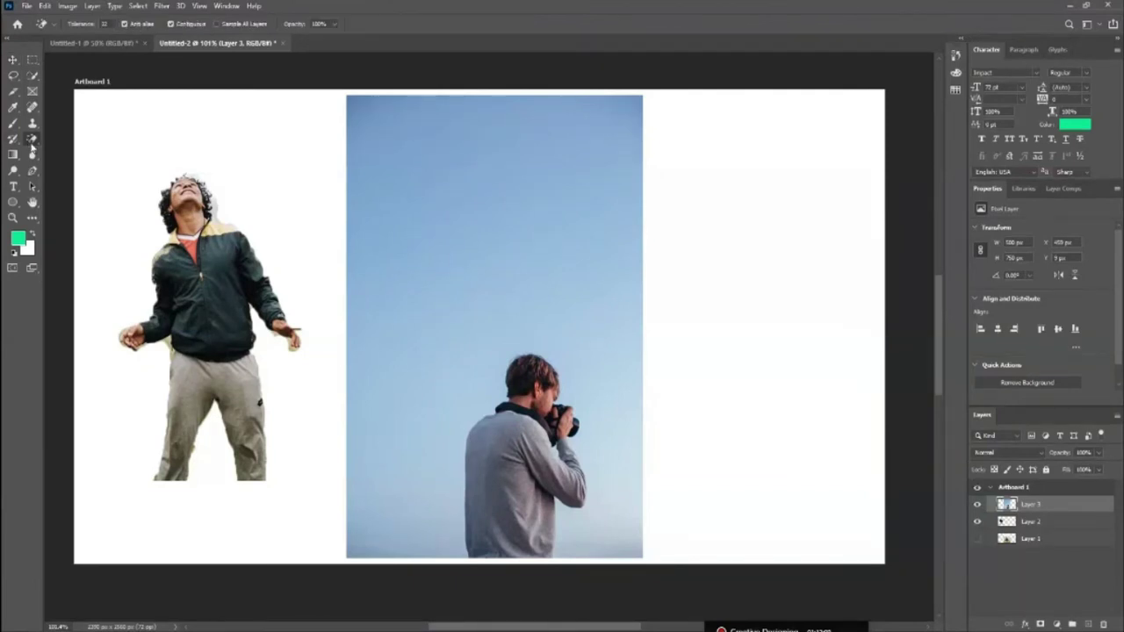
right_click(31, 143)
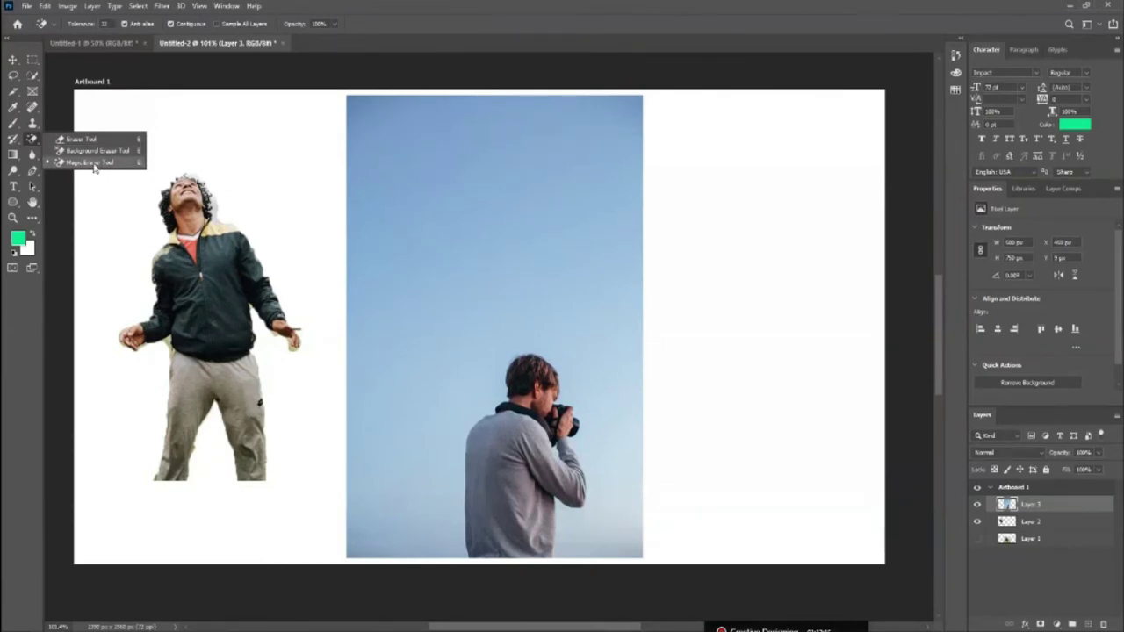
Magic-erase the blue sky behind the photographer, including the top, right-side and bottom patches.
left_click(95, 163)
left_click(594, 253)
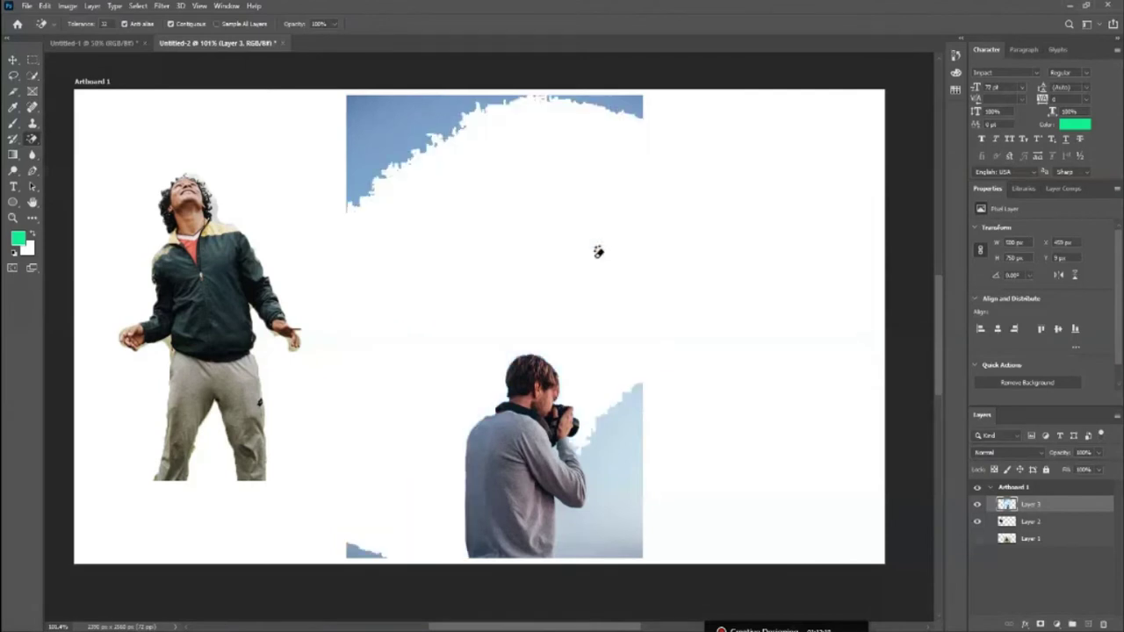
left_click(395, 127)
left_click(621, 102)
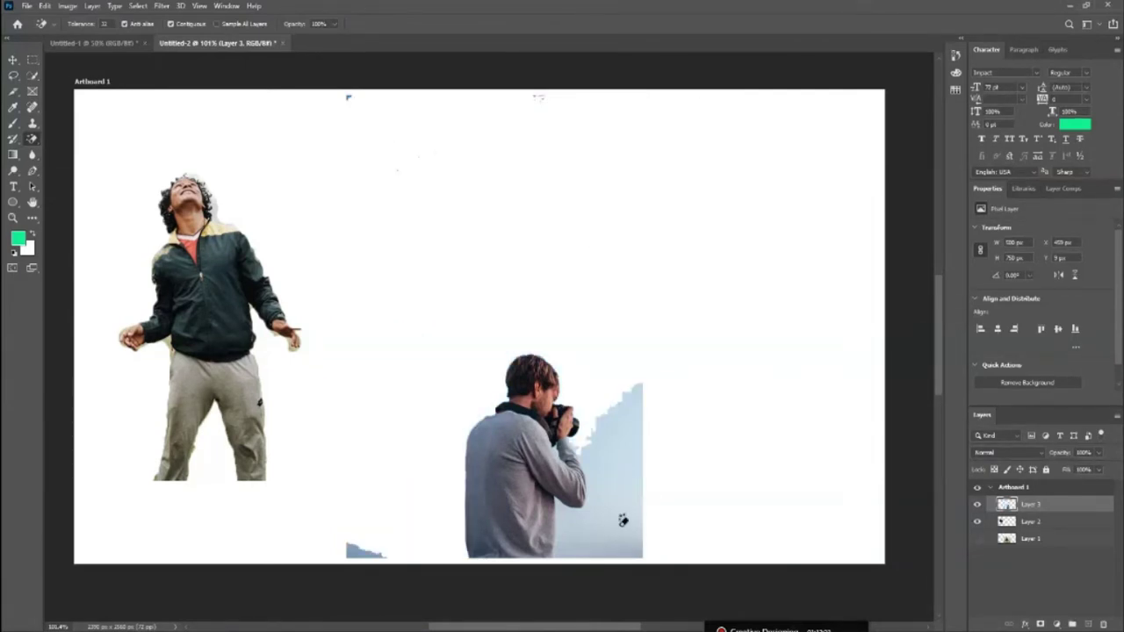
left_click(620, 525)
left_click(617, 551)
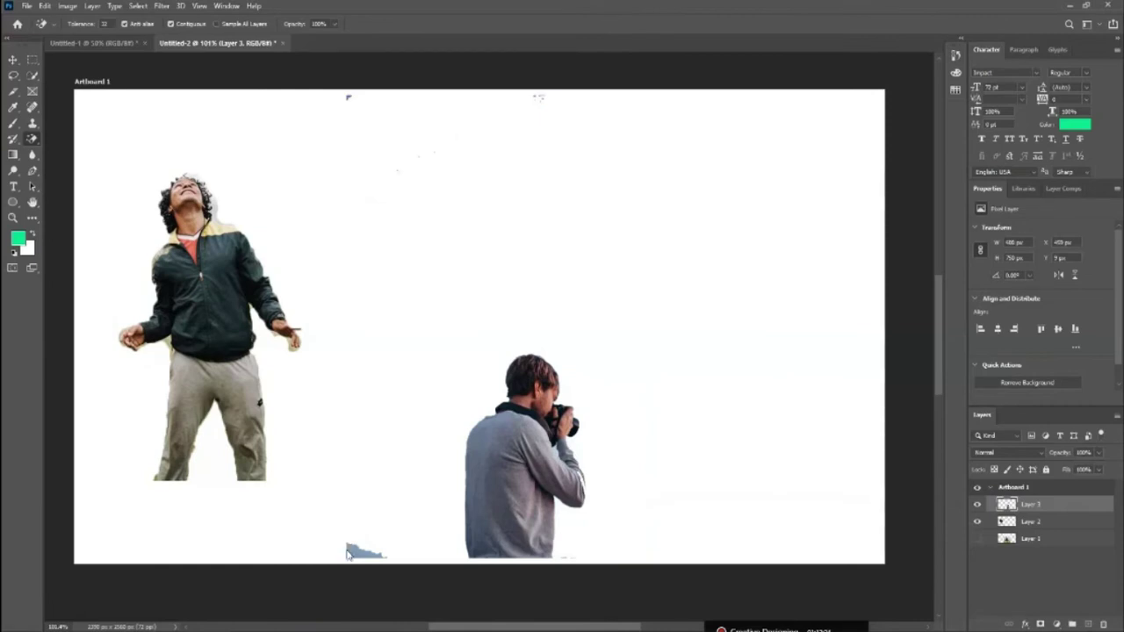
left_click(364, 547)
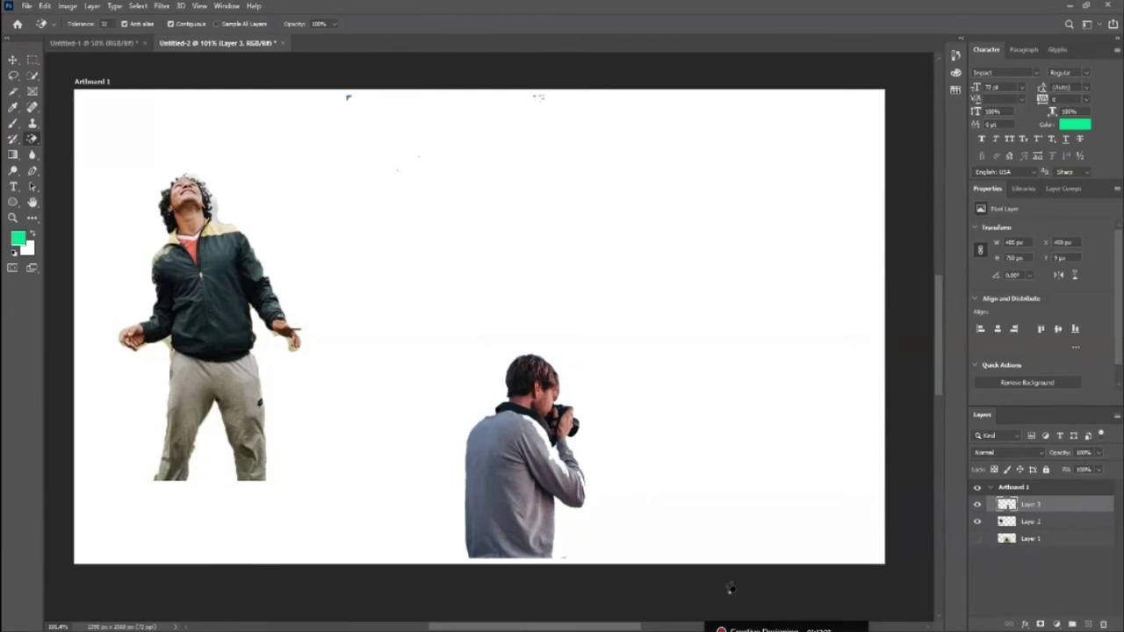
Zoom in on Layer 2's head and magic-erase the grey halo beside and above the hair.
key("z")
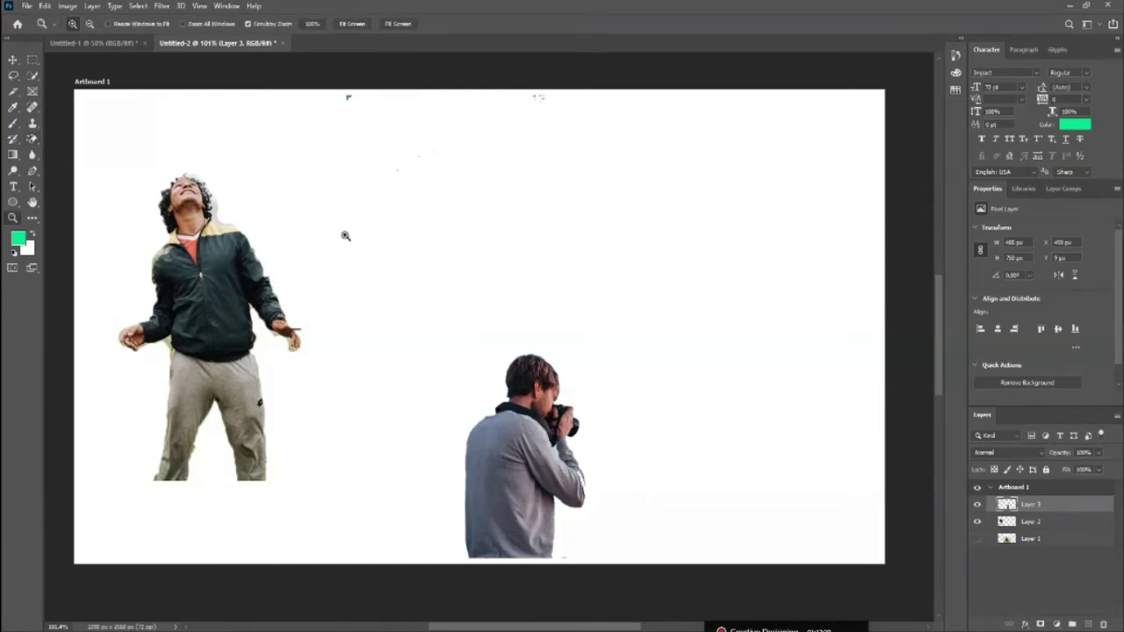
left_click_drag(430, 262, 444, 144)
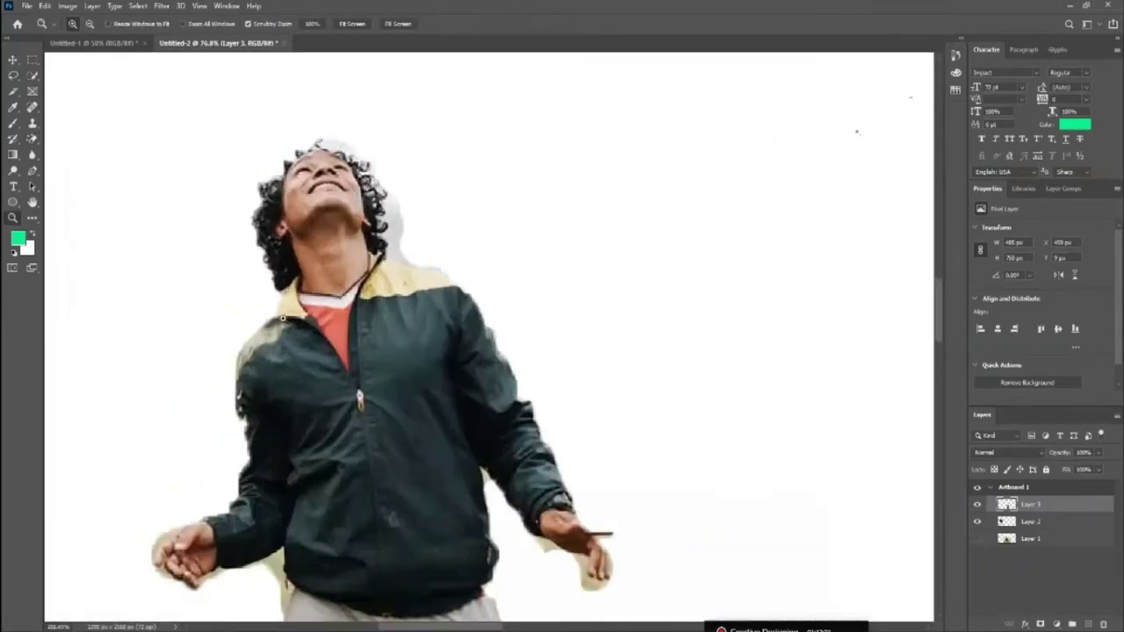
scroll(422, 322, "up", 2)
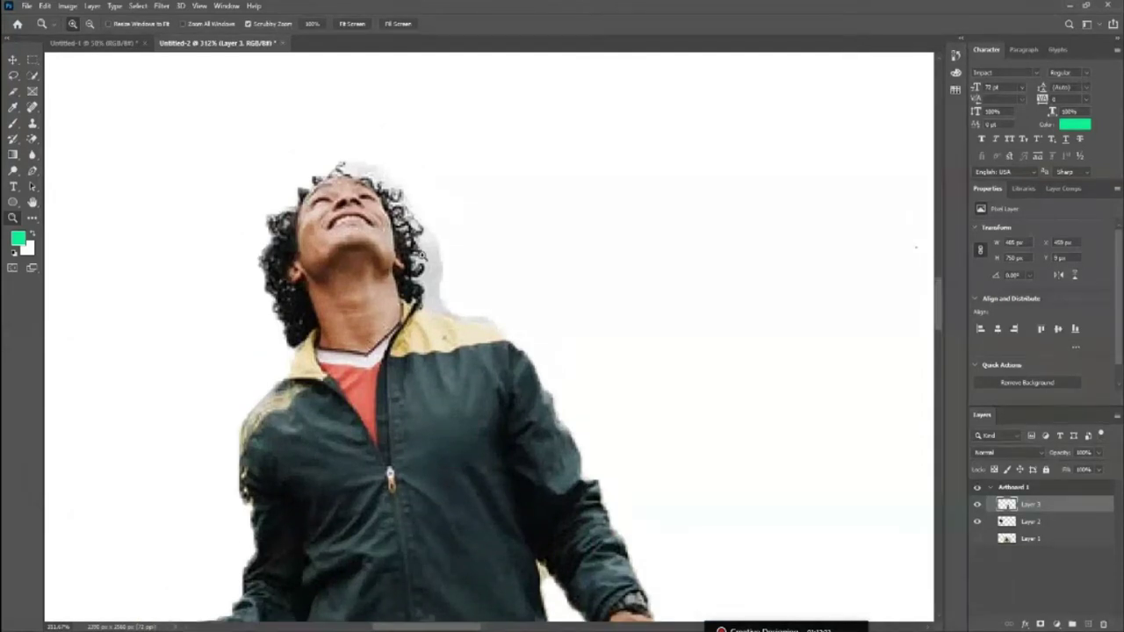
left_click_drag(33, 139, 88, 155)
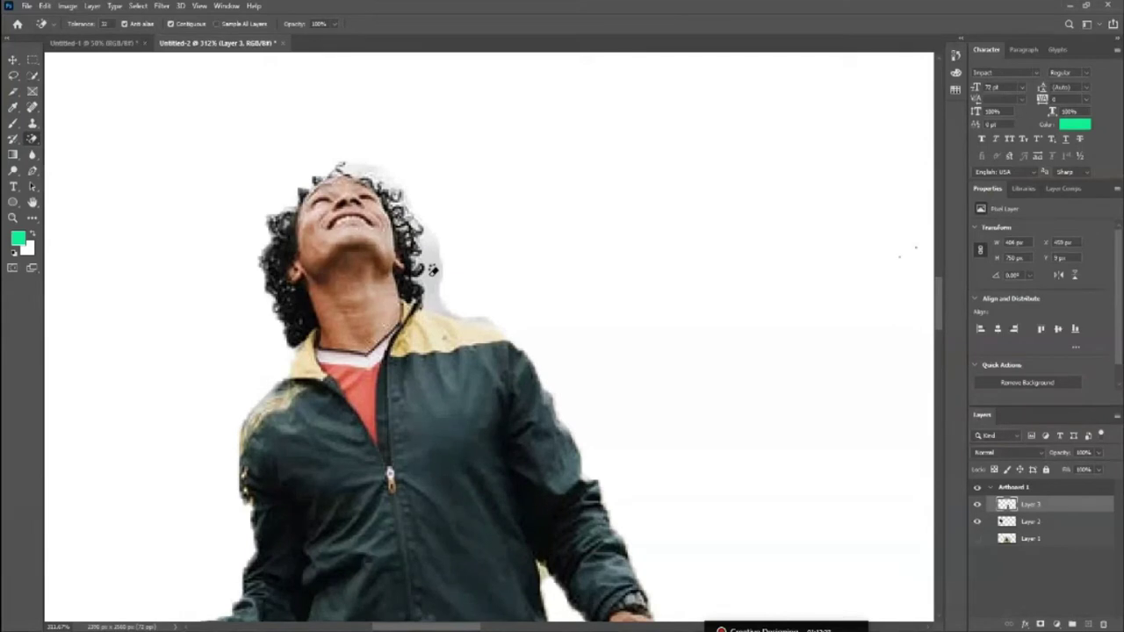
left_click(14, 59)
left_click(783, 397)
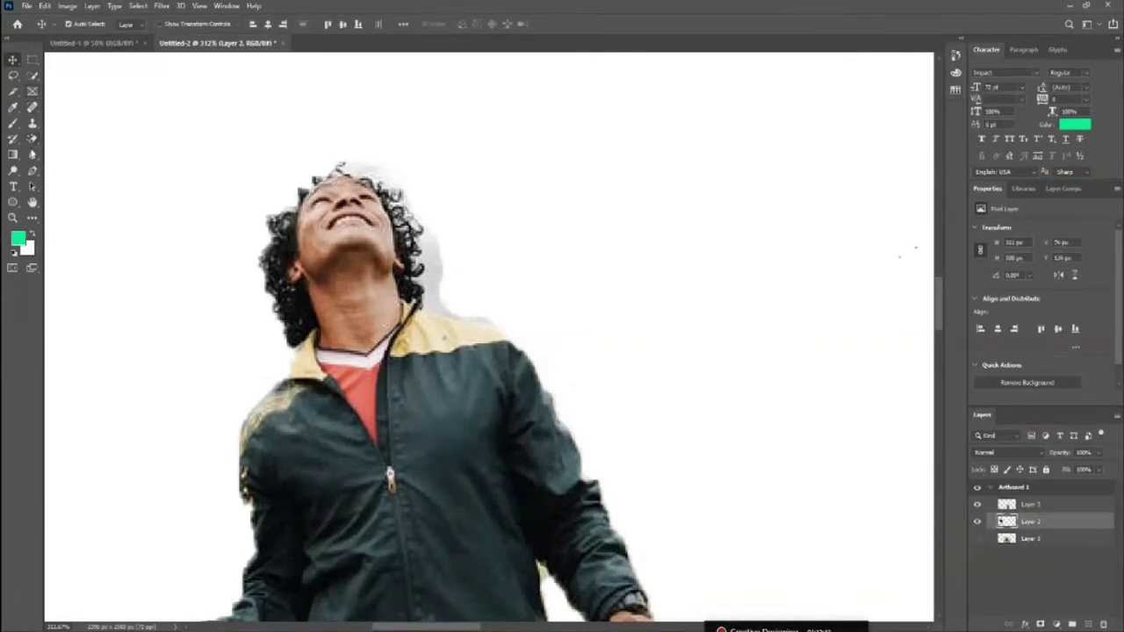
left_click(33, 138)
left_click(433, 276)
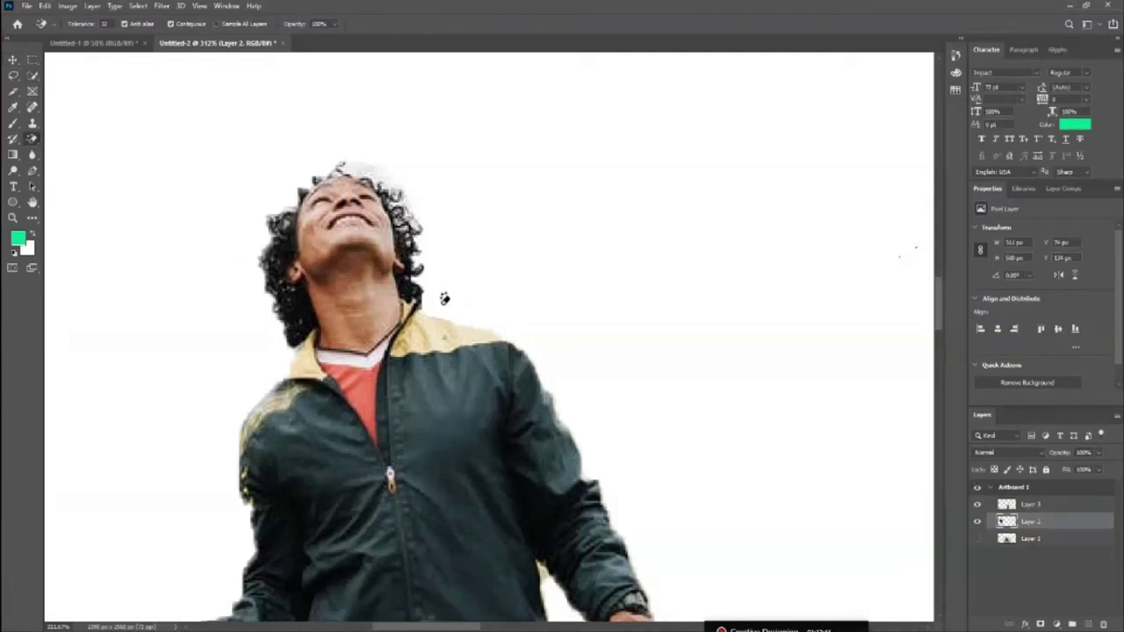
left_click(375, 163)
Try erasing the beige halo around the right hand, then undo it.
scroll(444, 231, "down", 3)
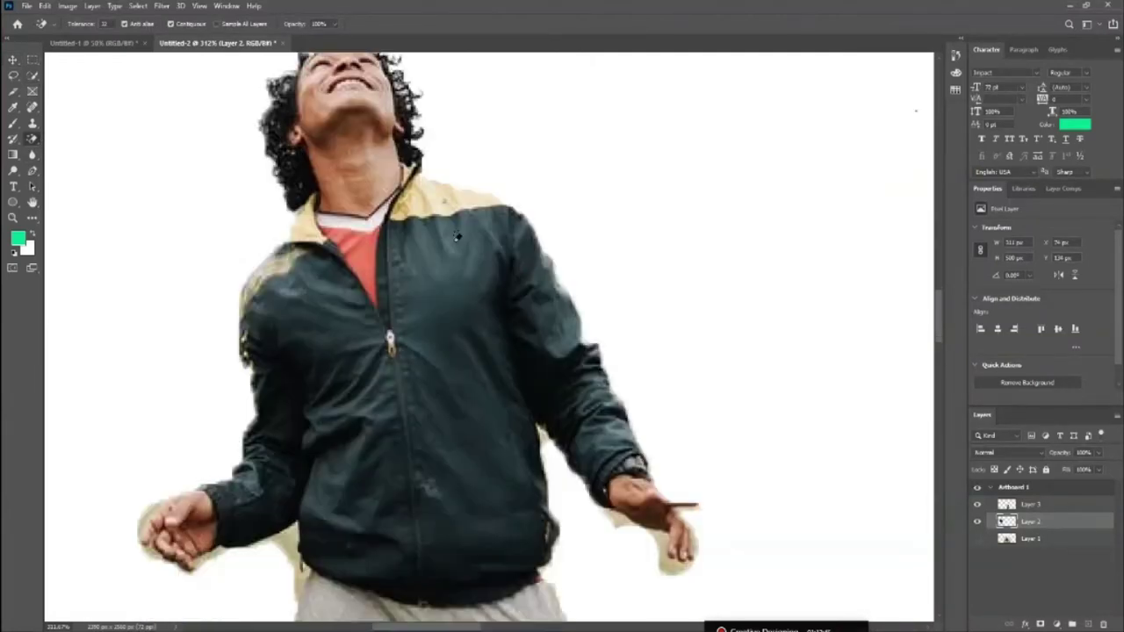
scroll(612, 449, "down", 4)
left_click(674, 446)
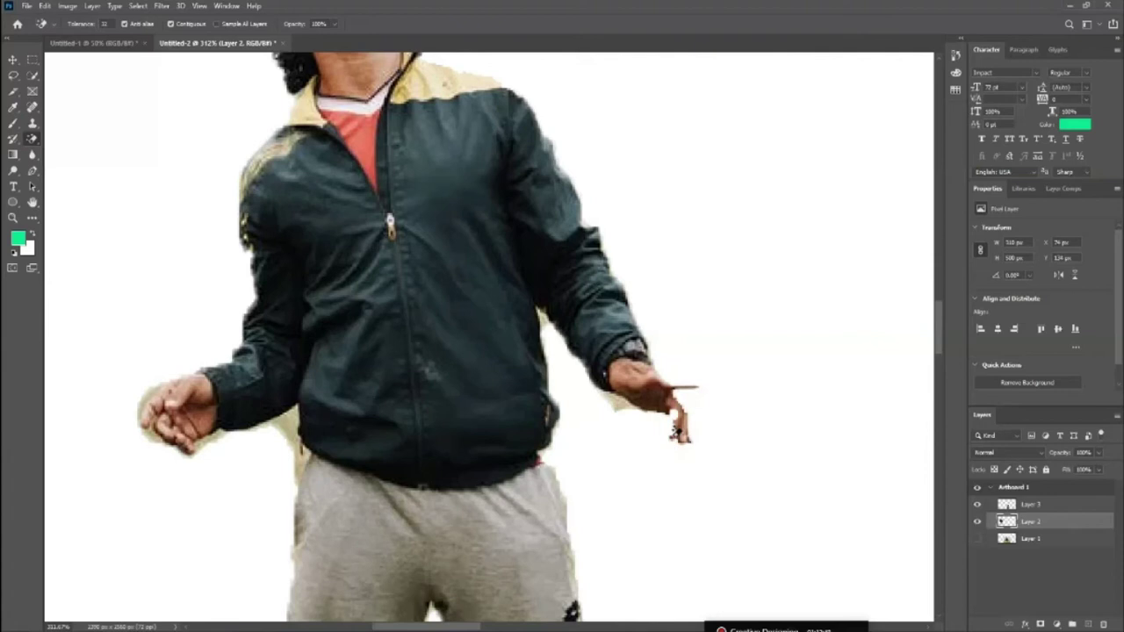
key("ctrl+z")
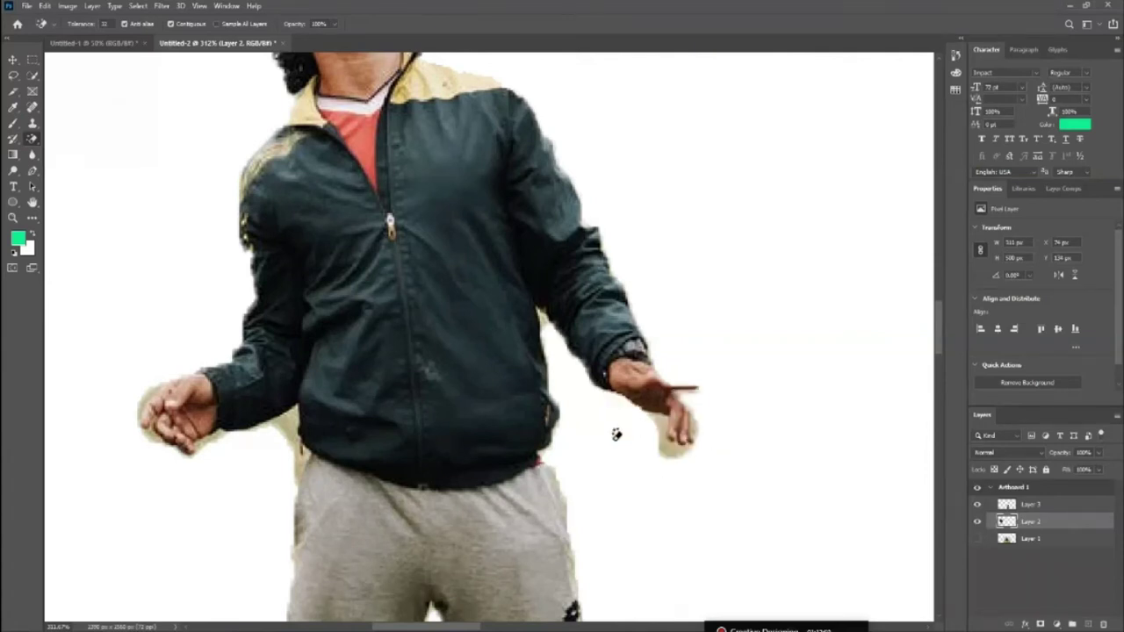
Zoom out to the whole artboard, then zoom in slightly on both figures.
scroll(594, 406, "down", 3)
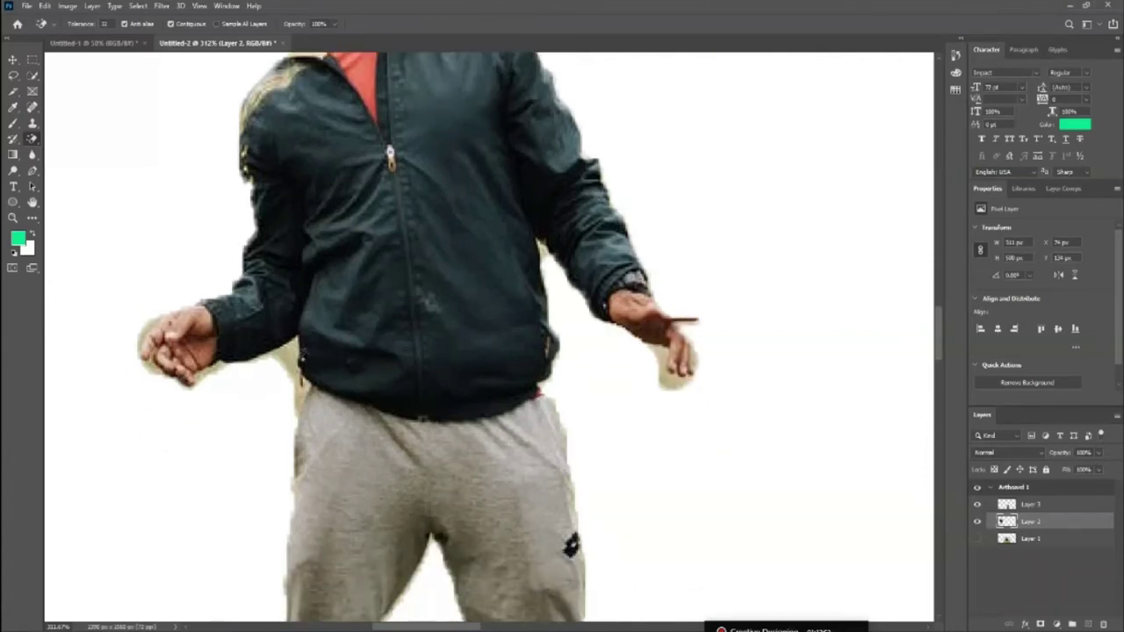
scroll(668, 394, "down", 3)
scroll(680, 394, "down", 5)
scroll(679, 392, "down", 3)
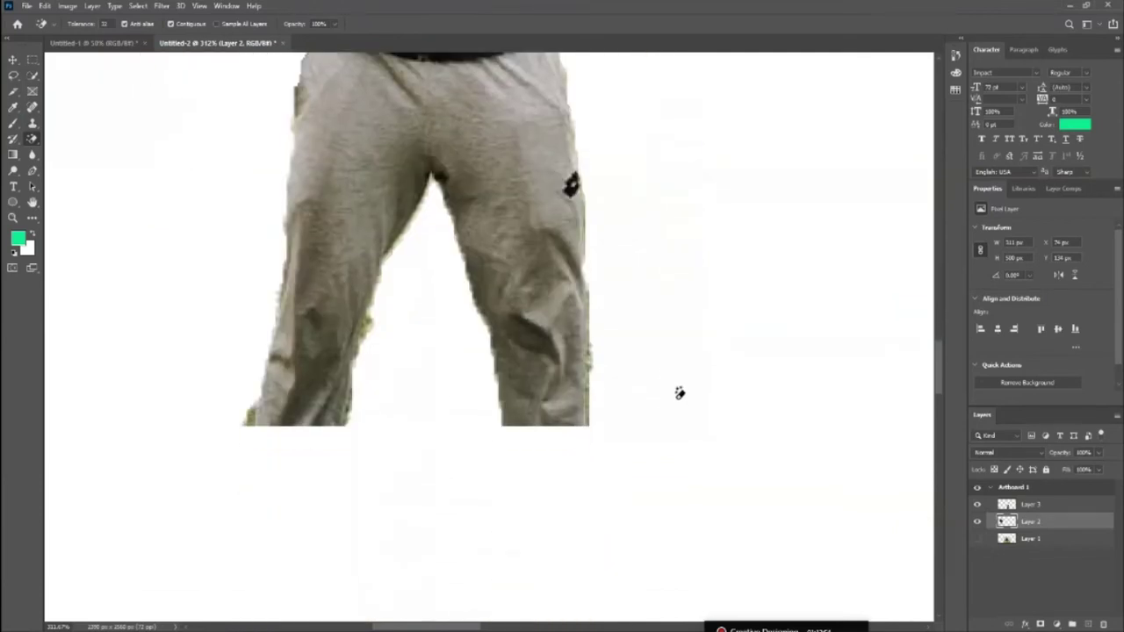
key("z")
left_click_drag(289, 399, 245, 413)
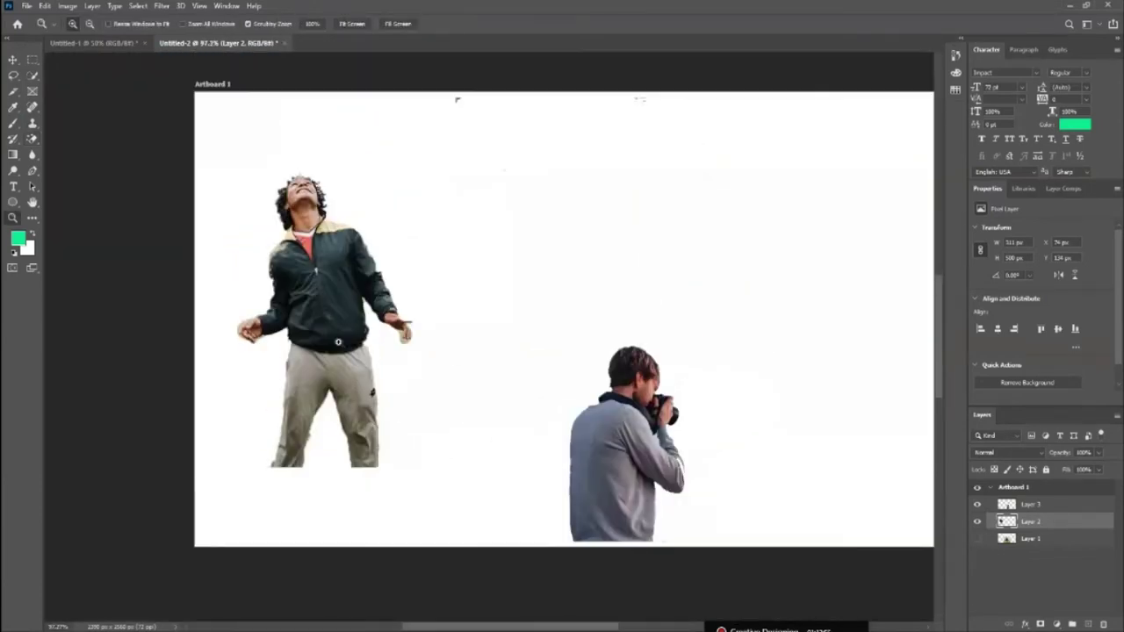
left_click_drag(476, 275, 504, 301)
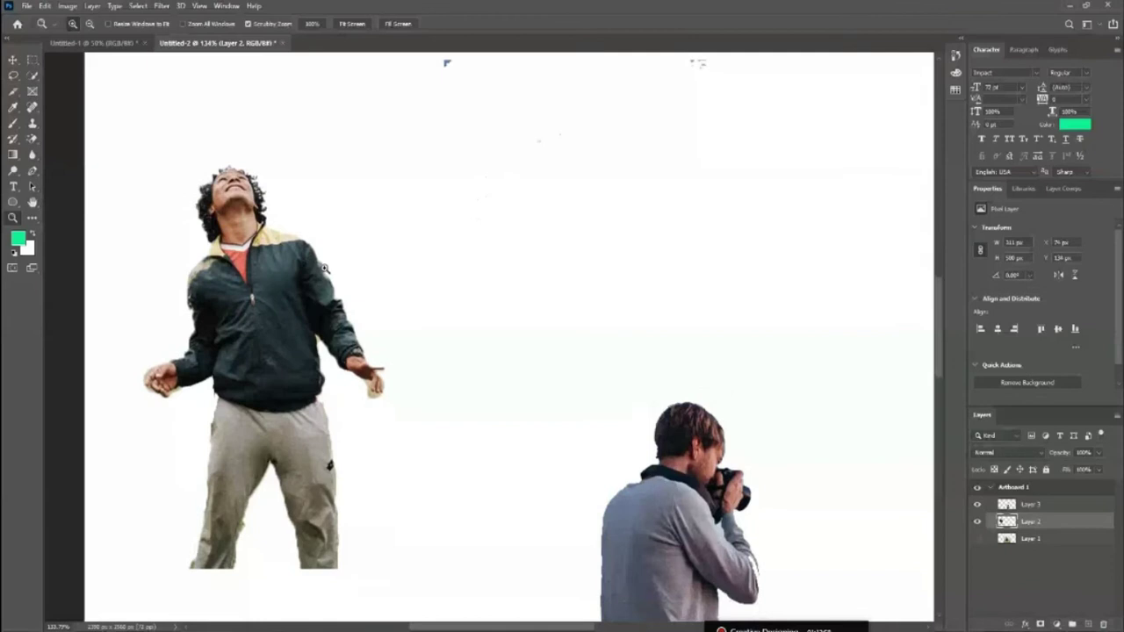
scroll(472, 215, "down", 5)
scroll(692, 412, "up", 2)
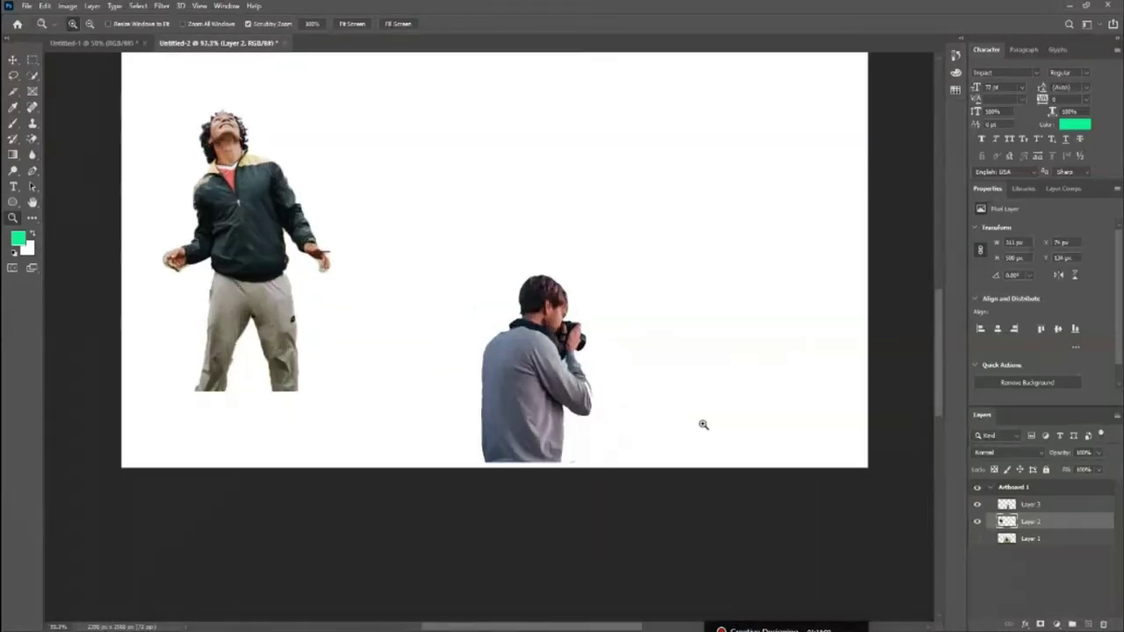
Move the photographer on Layer 3 up and left, closer beside the jacket man.
key("v")
mouse_move(531, 412)
left_mouse_down()
mouse_move(519, 278)
mouse_move(543, 287)
left_mouse_up()
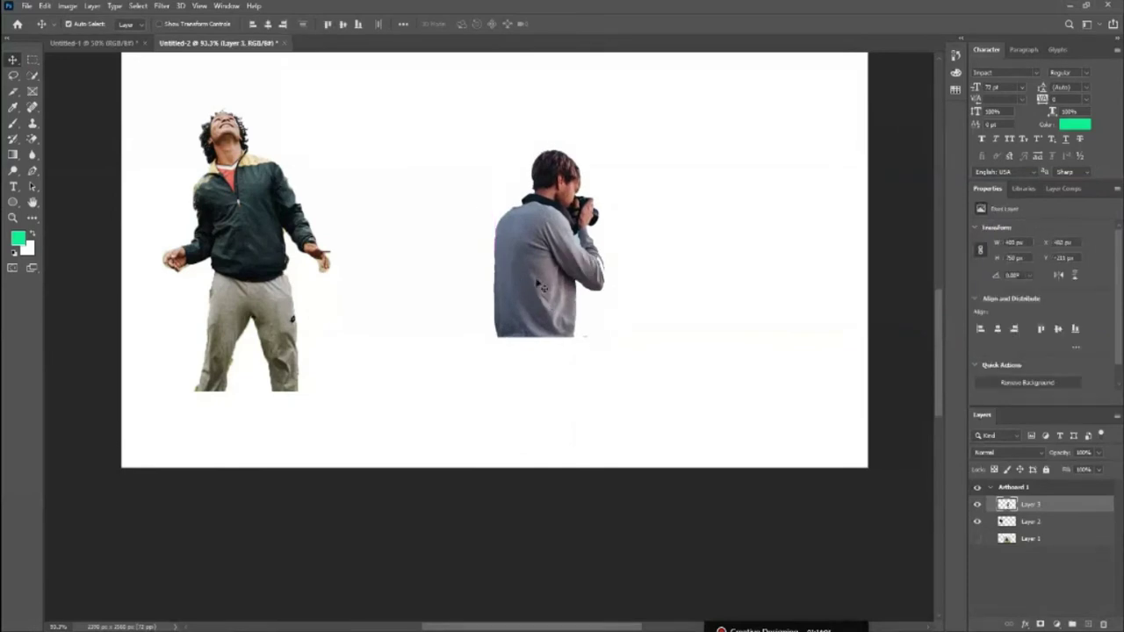
left_click_drag(618, 335, 525, 344)
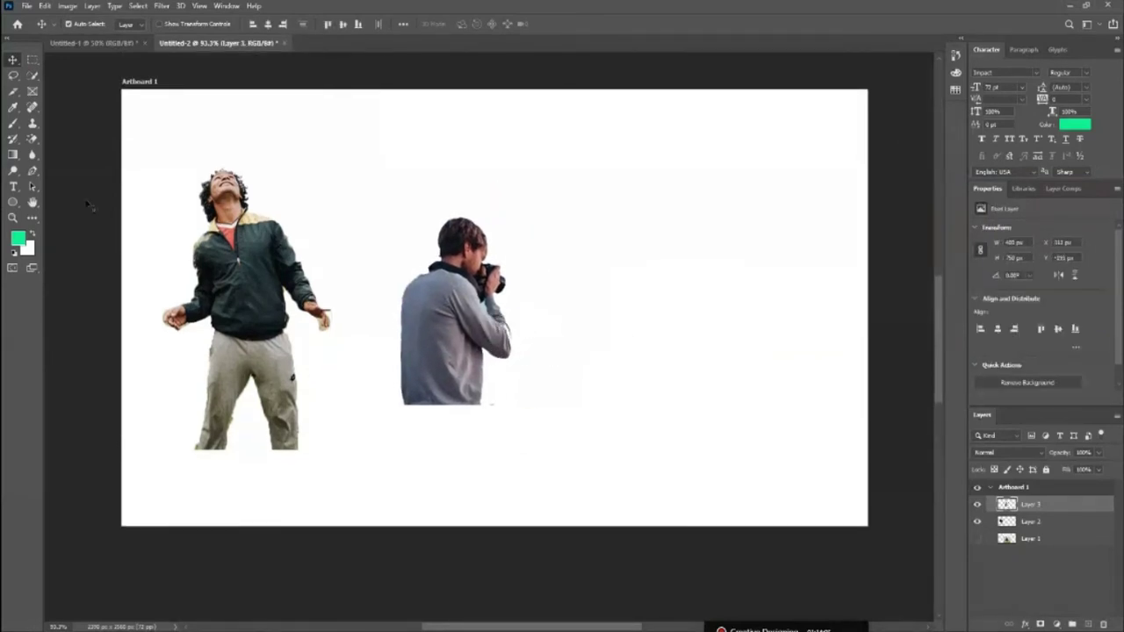
left_click(28, 143)
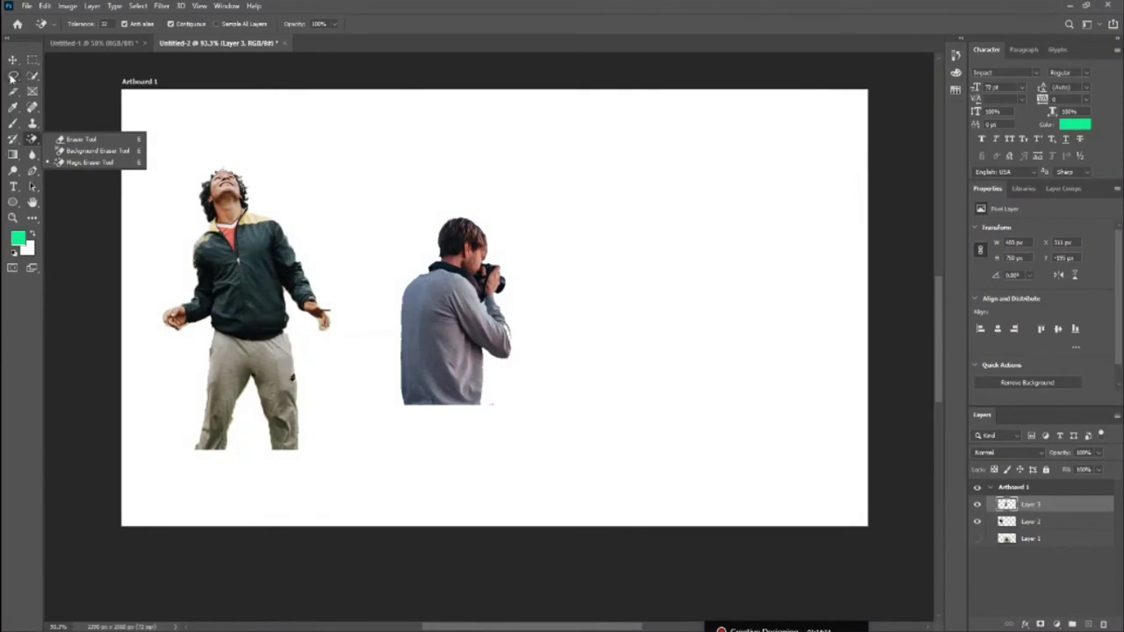
left_click(12, 61)
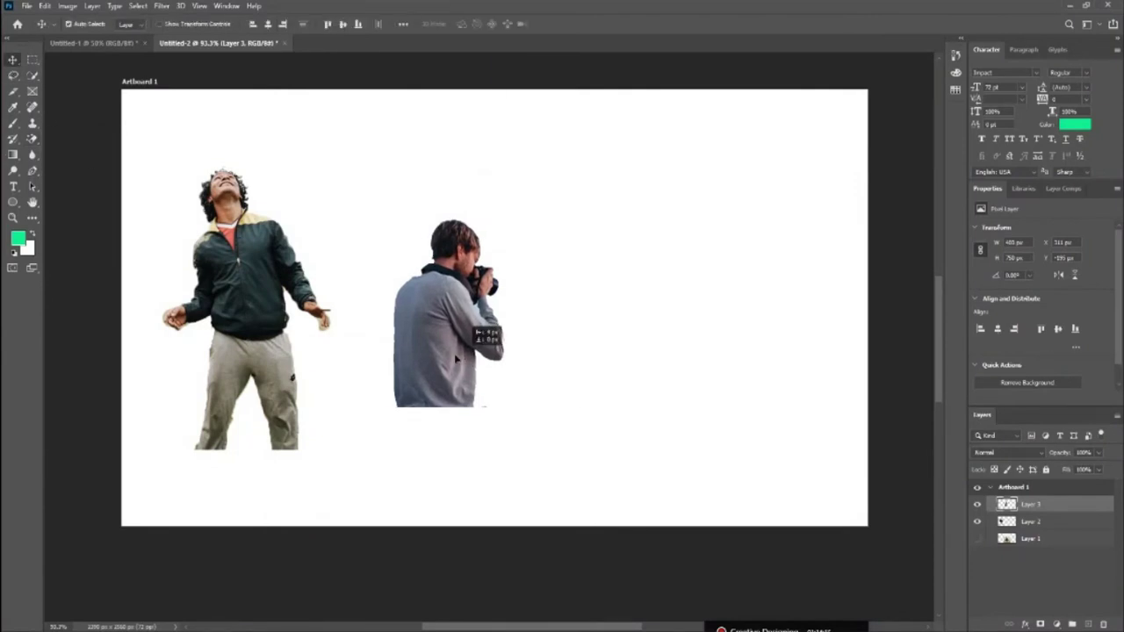
left_click_drag(496, 374, 468, 393)
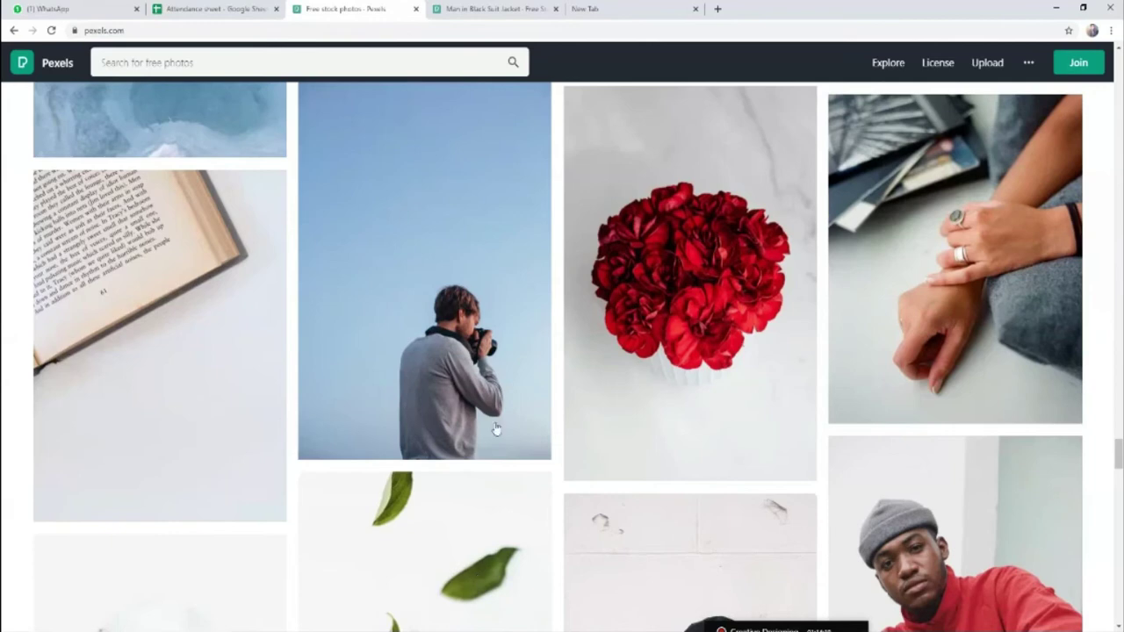
Scroll the Pexels feed and copy the photo of the woman leaning on a plaster statue.
scroll(529, 327, "down", 5)
scroll(531, 331, "down", 4)
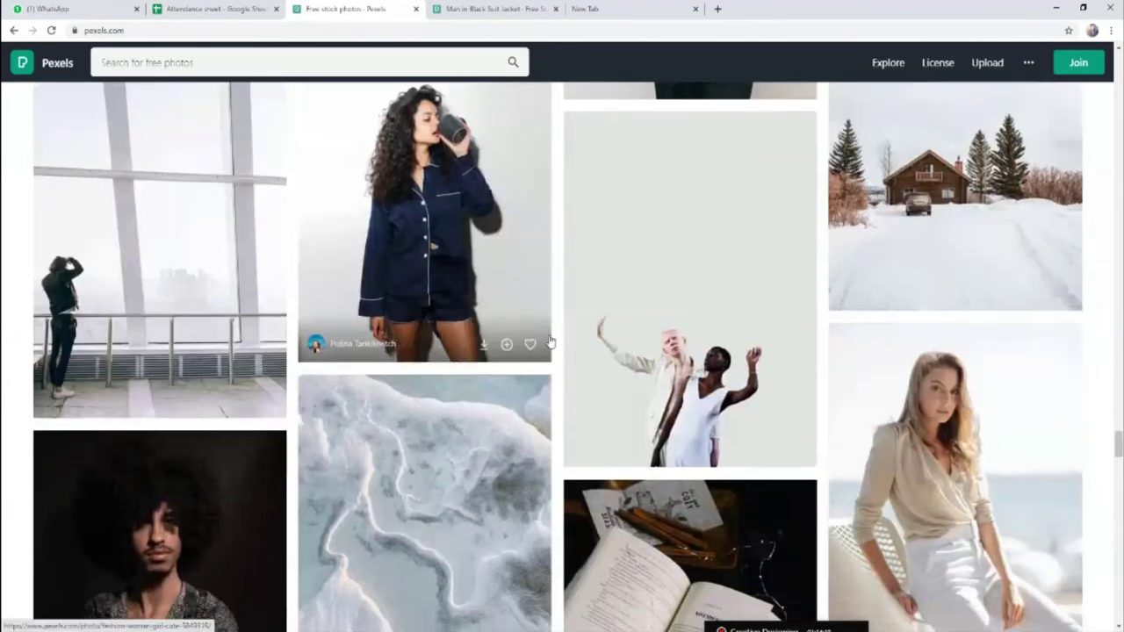
scroll(539, 338, "down", 3)
scroll(551, 342, "down", 4)
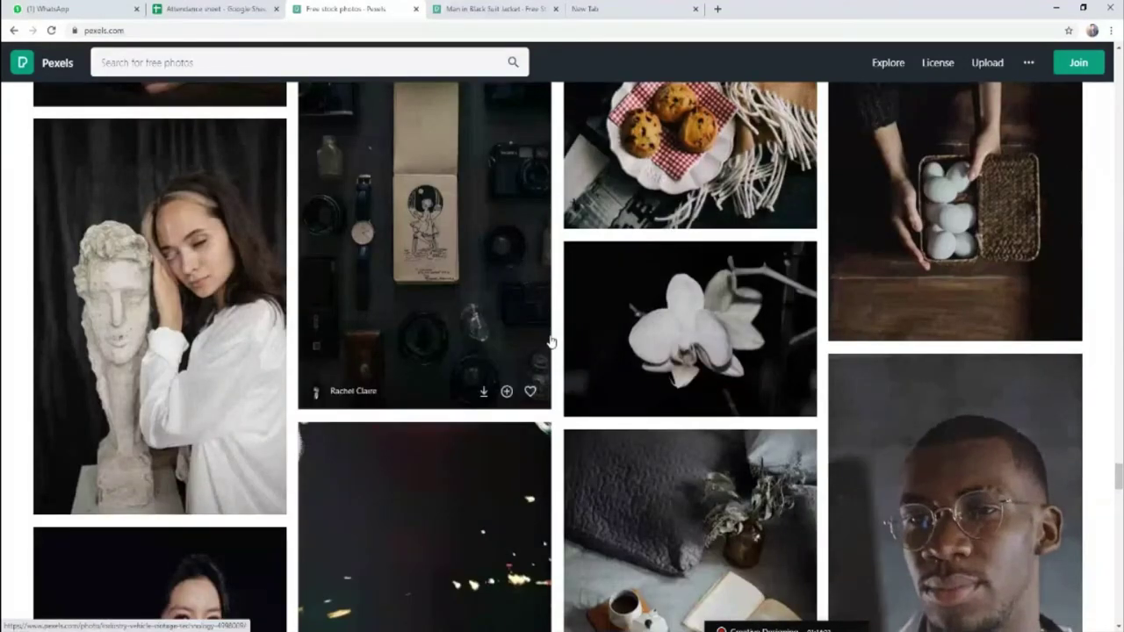
mouse_move(158, 290)
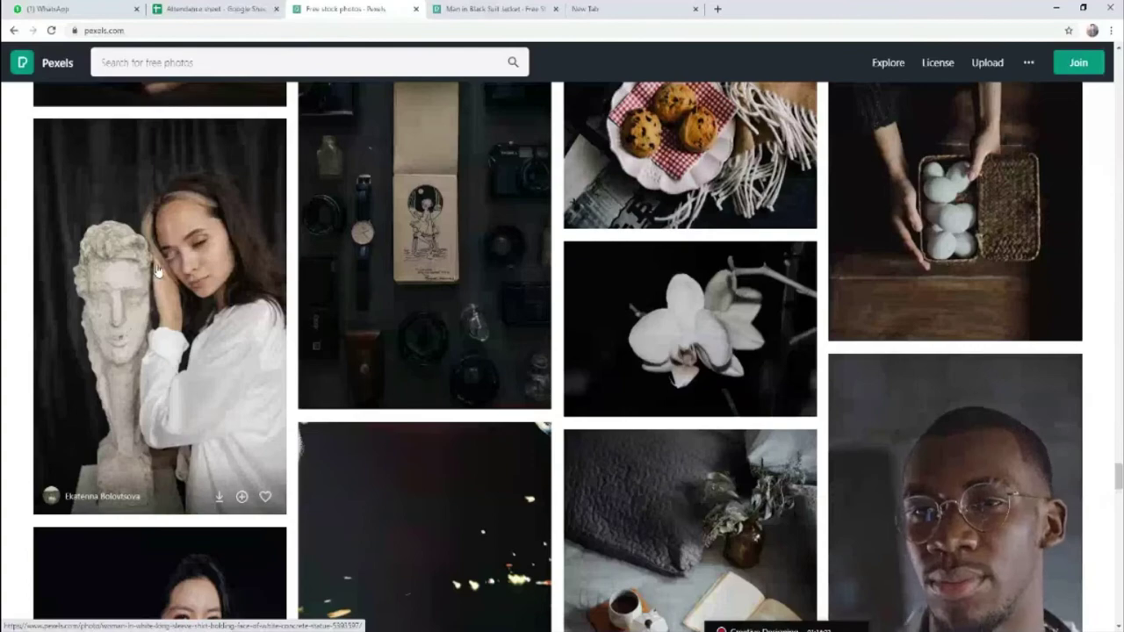
right_click(156, 272)
left_click(211, 389)
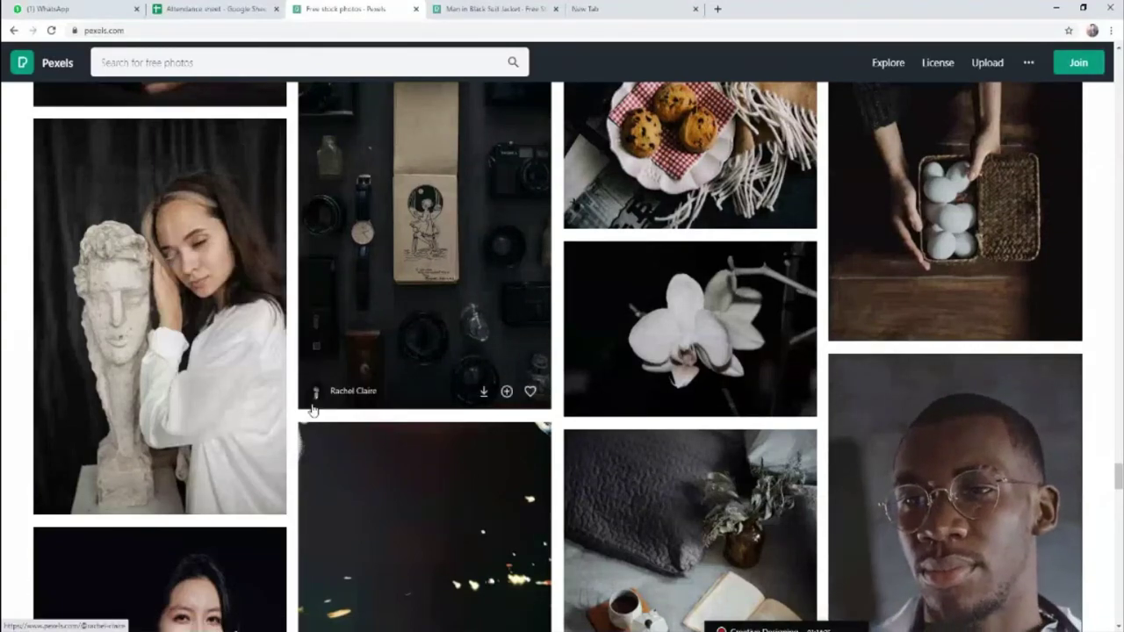
Paste the woman-and-statue photo at the artboard's right and try magic-erasing the curtain.
key("ctrl+v")
mouse_move(580, 408)
left_mouse_down()
mouse_move(711, 397)
mouse_move(709, 386)
left_mouse_up()
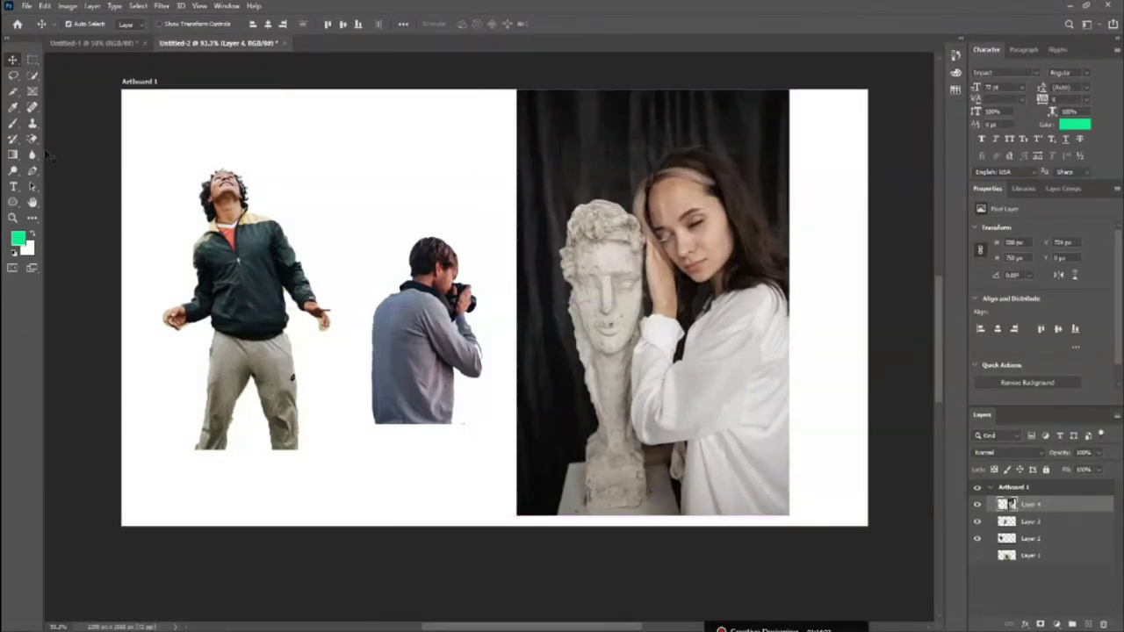
left_click(33, 138)
left_click(79, 165)
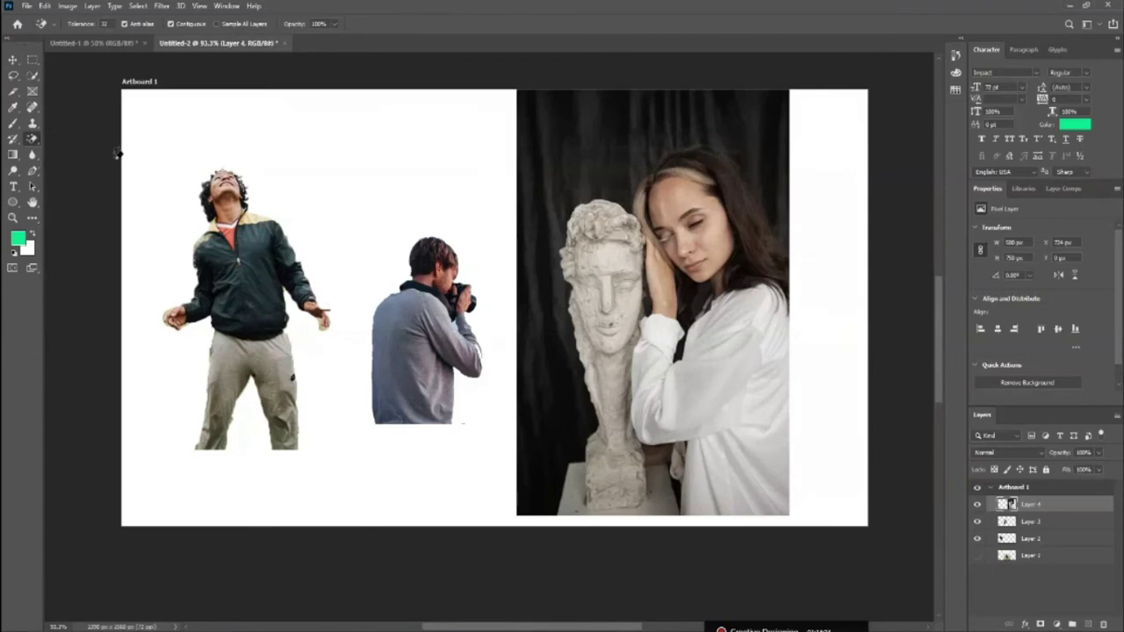
left_click(580, 169)
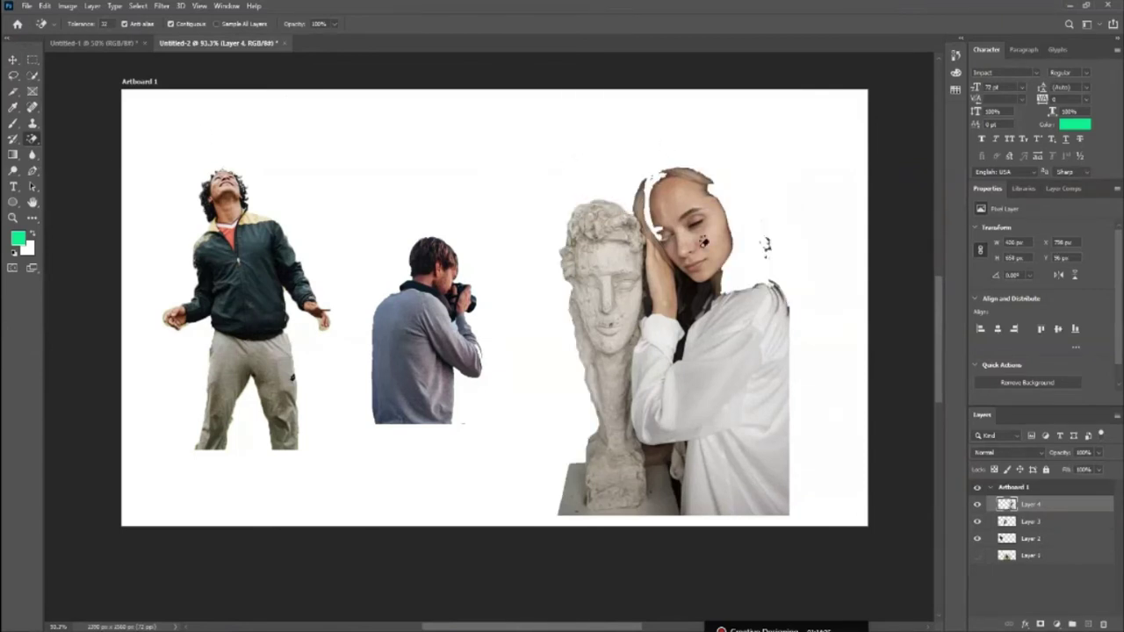
key("ctrl+z")
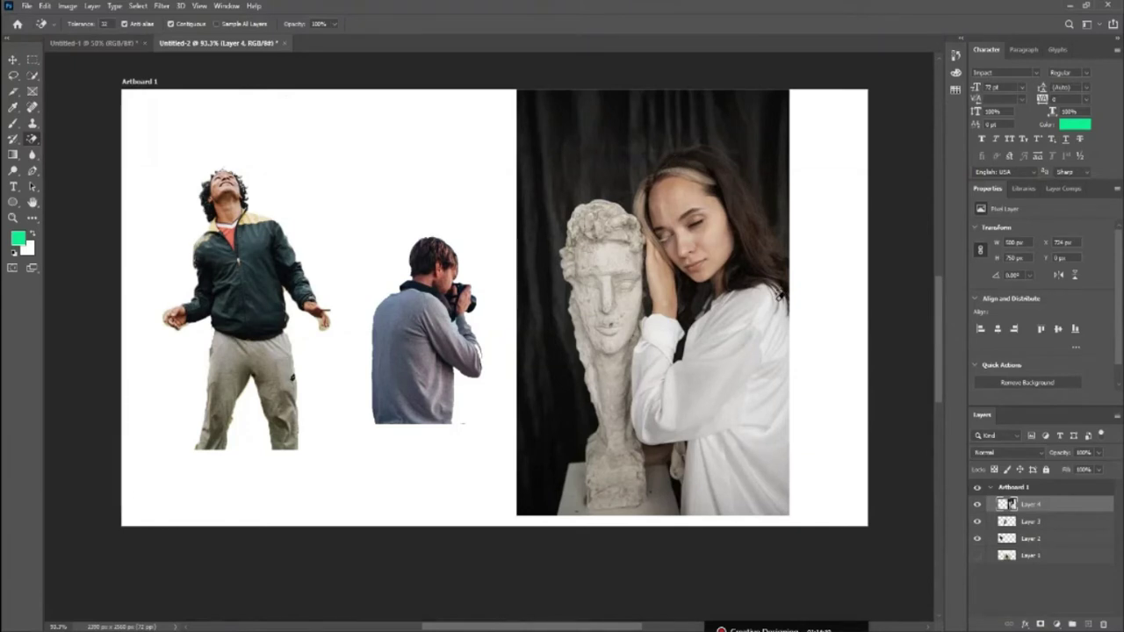
Magic-erase the dark curtain patches around and above the statue.
left_click(530, 489)
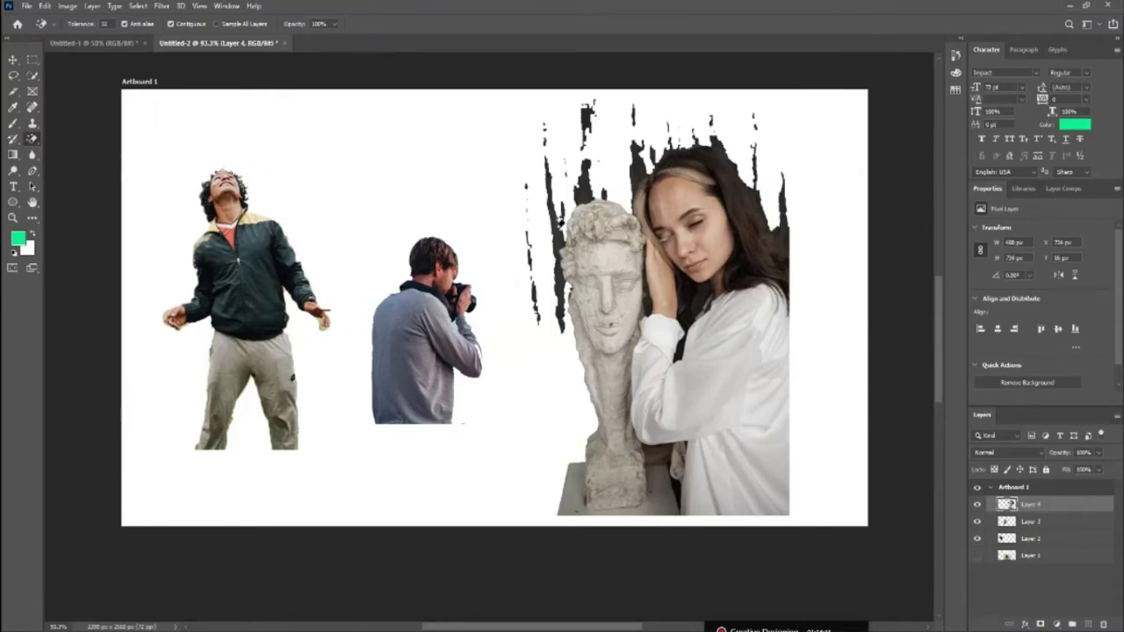
left_click(564, 174)
left_click(584, 189)
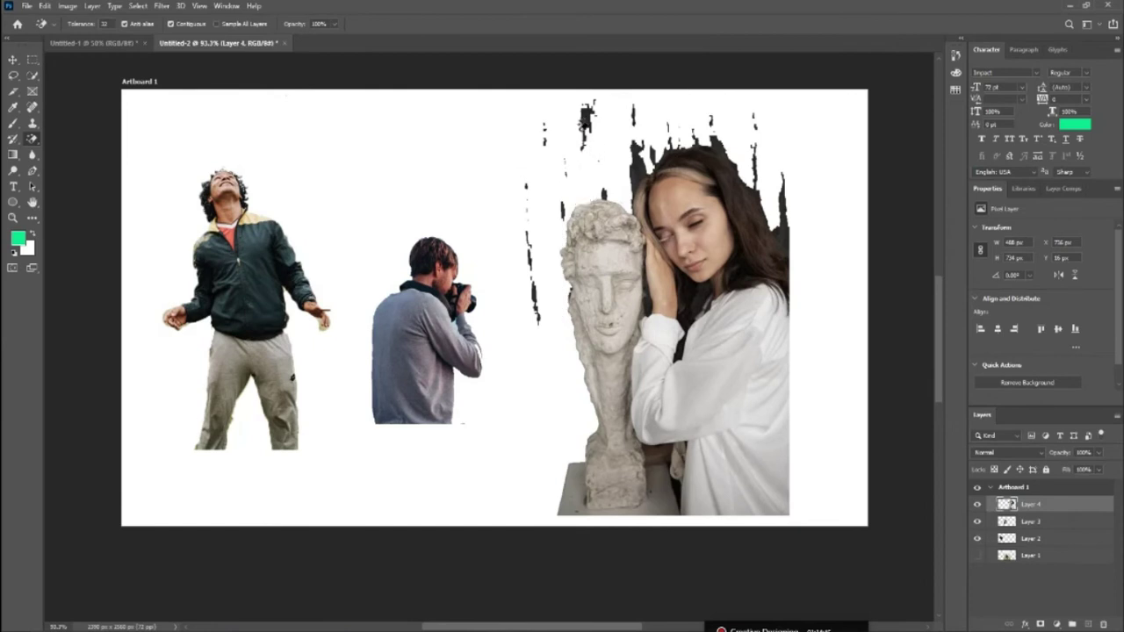
left_click(583, 121)
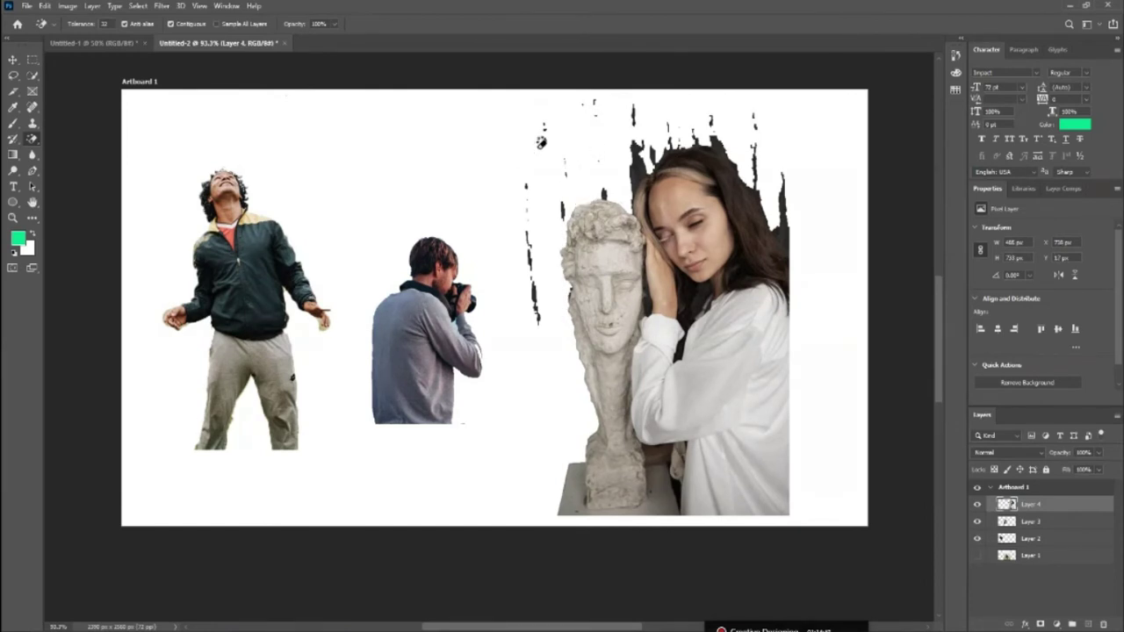
left_click(537, 294)
Erase the dark area around the woman's head, comparing it via repeated undo and redo.
left_click(788, 235)
key("ctrl+z")
key("ctrl+shift+z")
key("ctrl+z")
key("ctrl+shift+z")
key("ctrl+z")
key("ctrl+shift+z")
key("ctrl+z")
key("ctrl+shift+z")
Select the woman-and-statue layer with the Move tool and delete it.
left_click(12, 59)
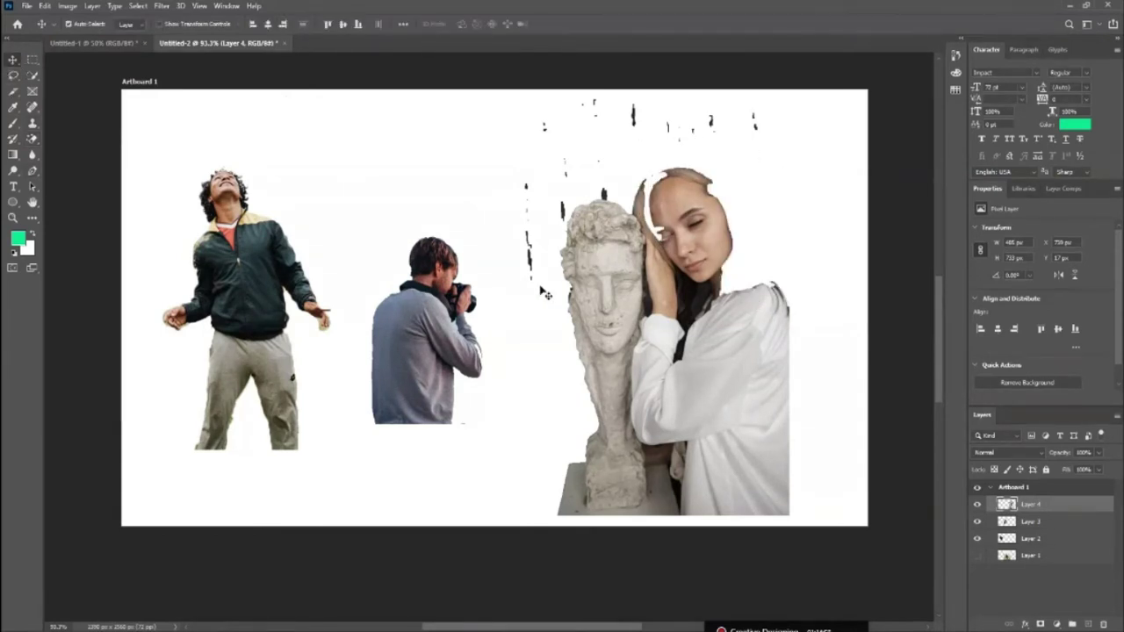
left_click_drag(699, 378, 683, 350)
key("Delete")
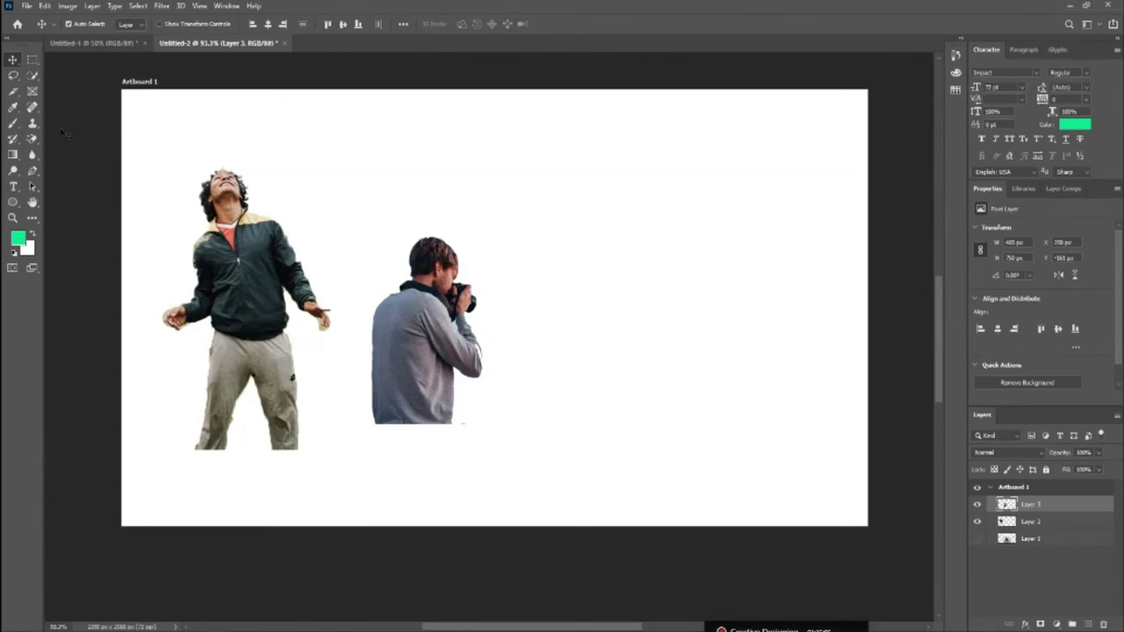
Move both the photographer and the left man slightly right and down.
left_click(34, 79)
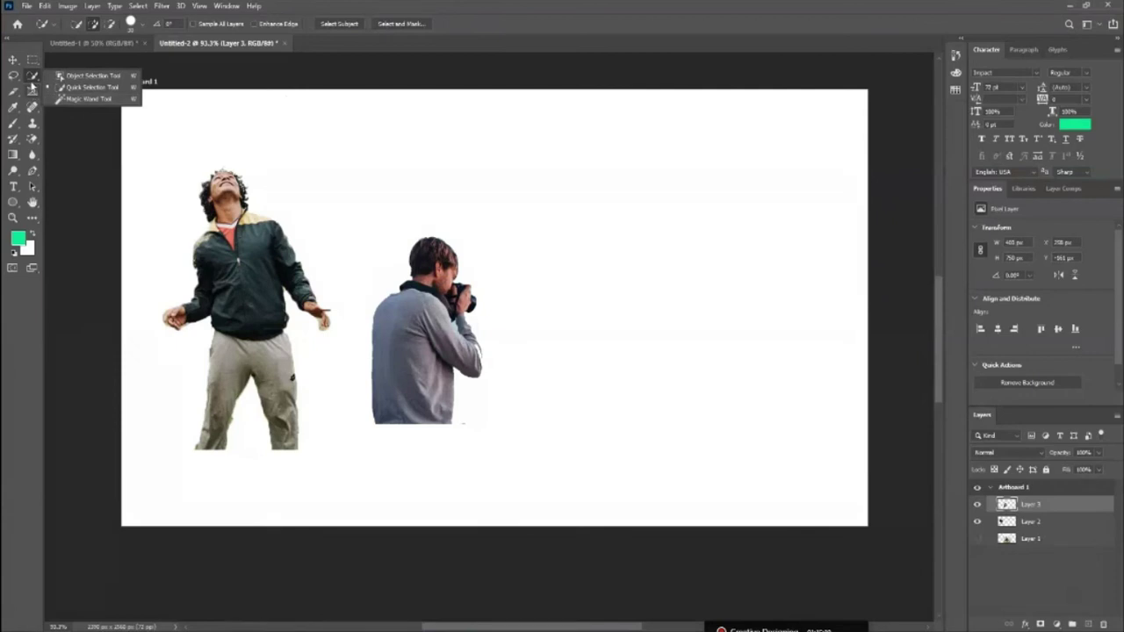
left_click(33, 84)
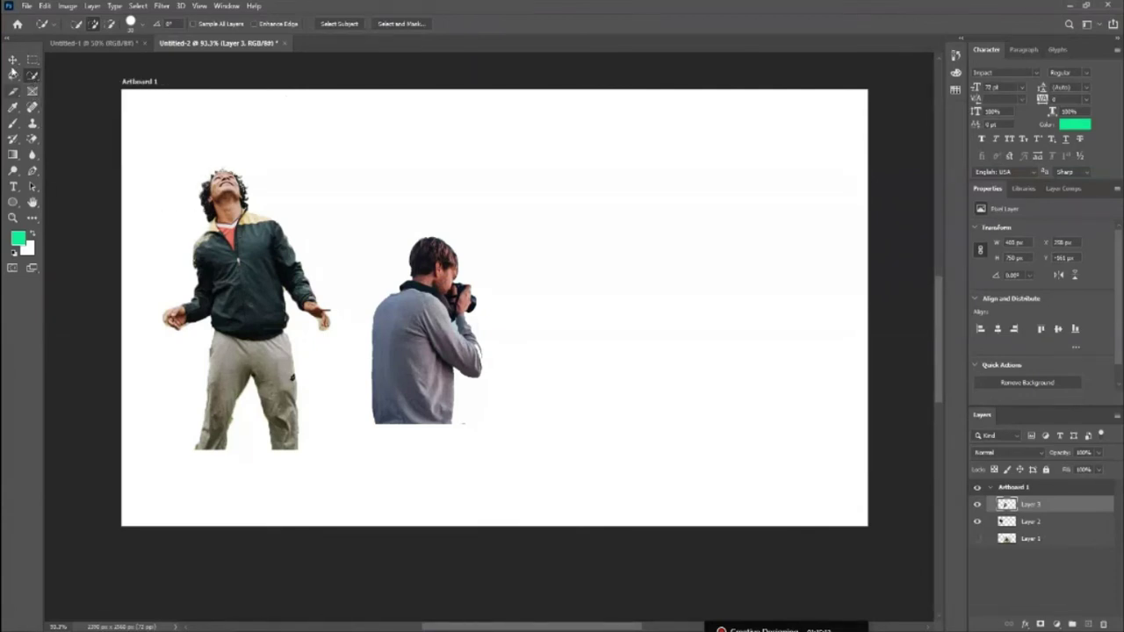
left_click(13, 60)
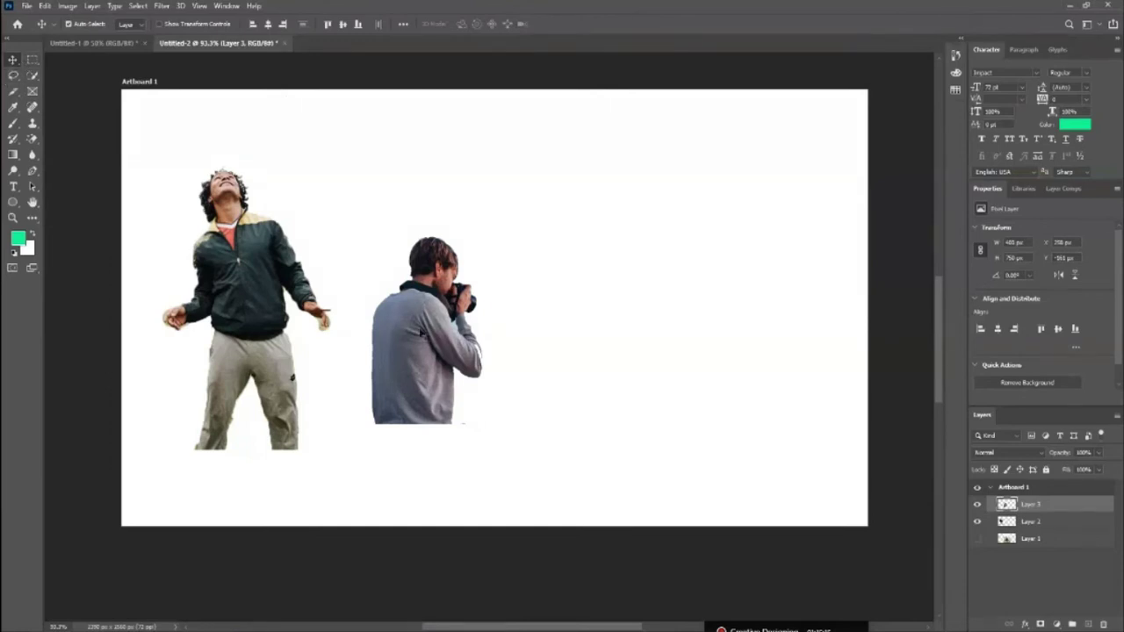
left_click_drag(423, 345, 457, 352)
left_click_drag(246, 343, 270, 354)
left_click_drag(455, 356, 475, 363)
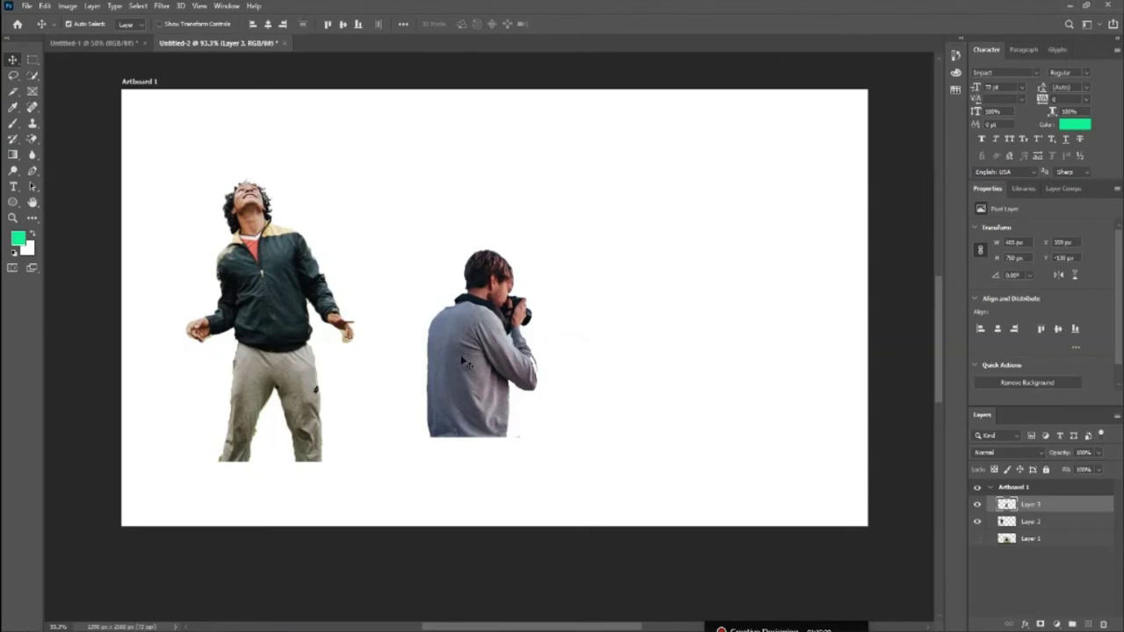
Nudge the photographer slightly up and right beside the jacket man.
left_click(33, 140)
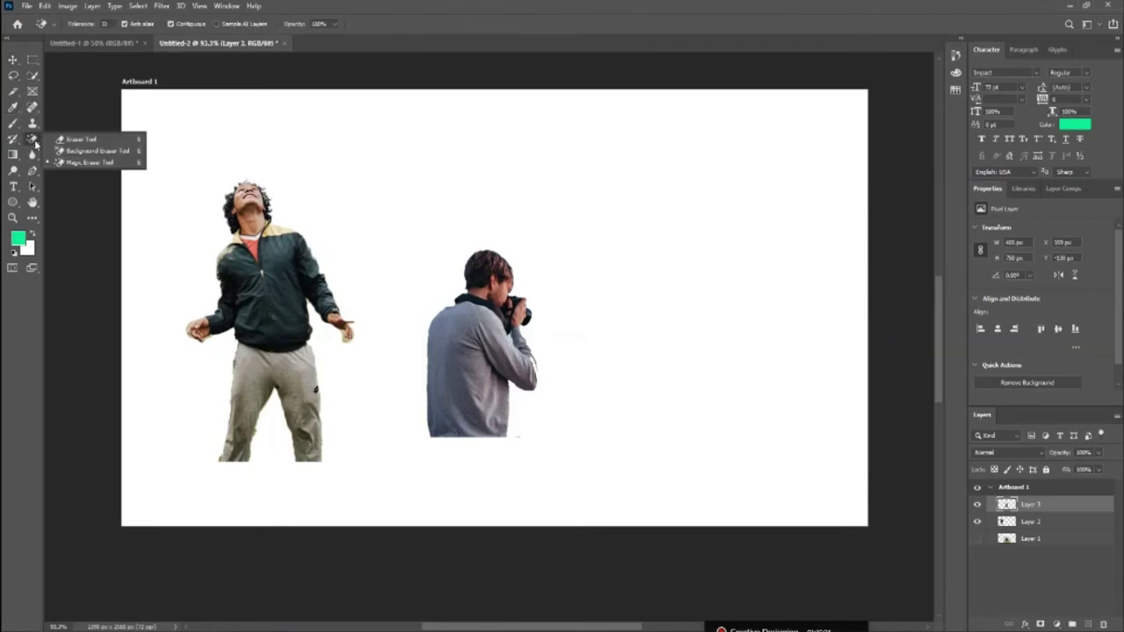
left_click(81, 139)
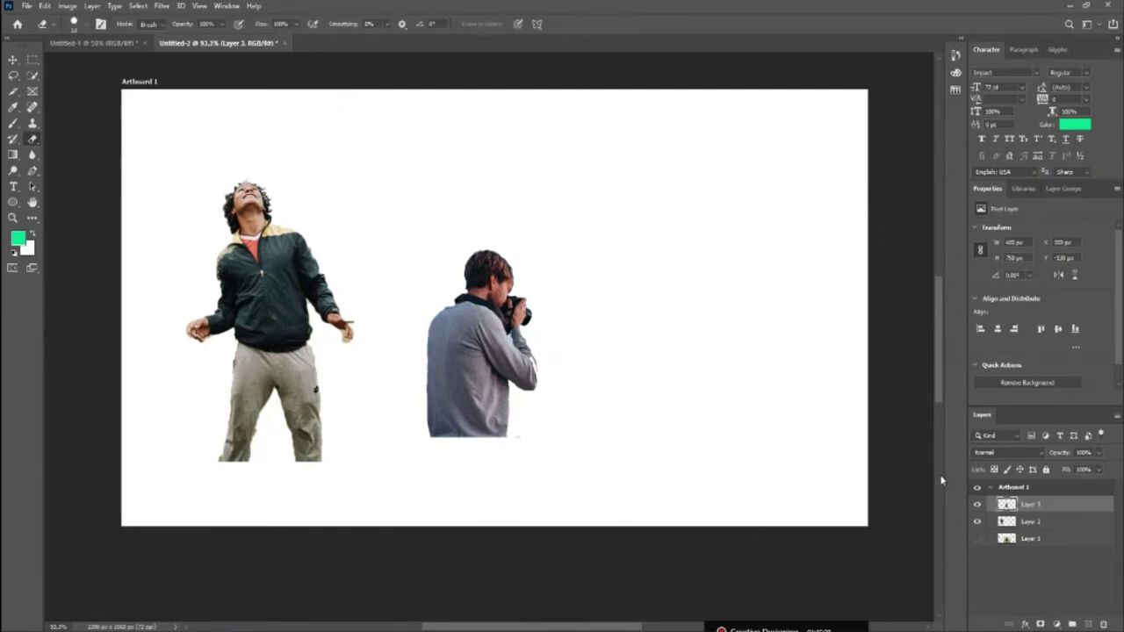
left_click(13, 60)
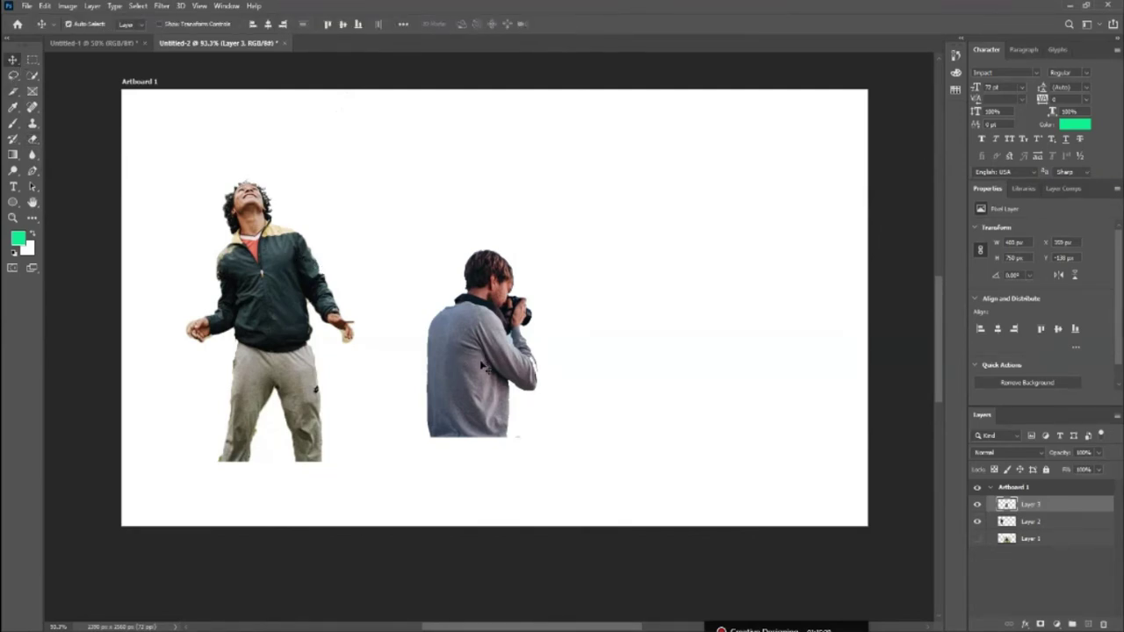
left_click_drag(485, 368, 489, 358)
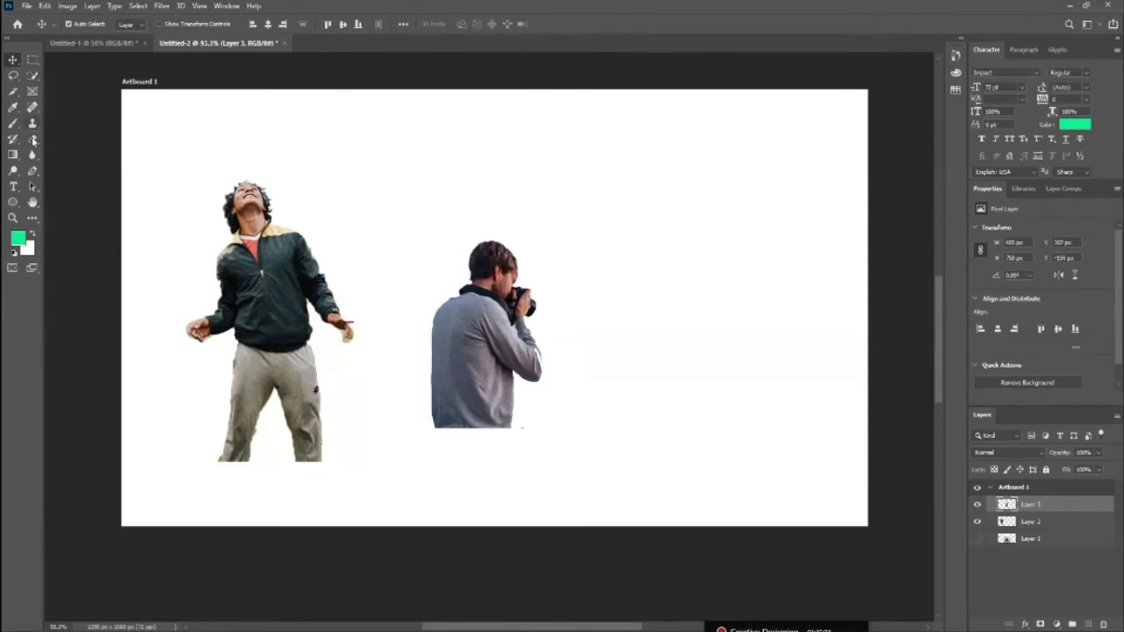
left_click(33, 141)
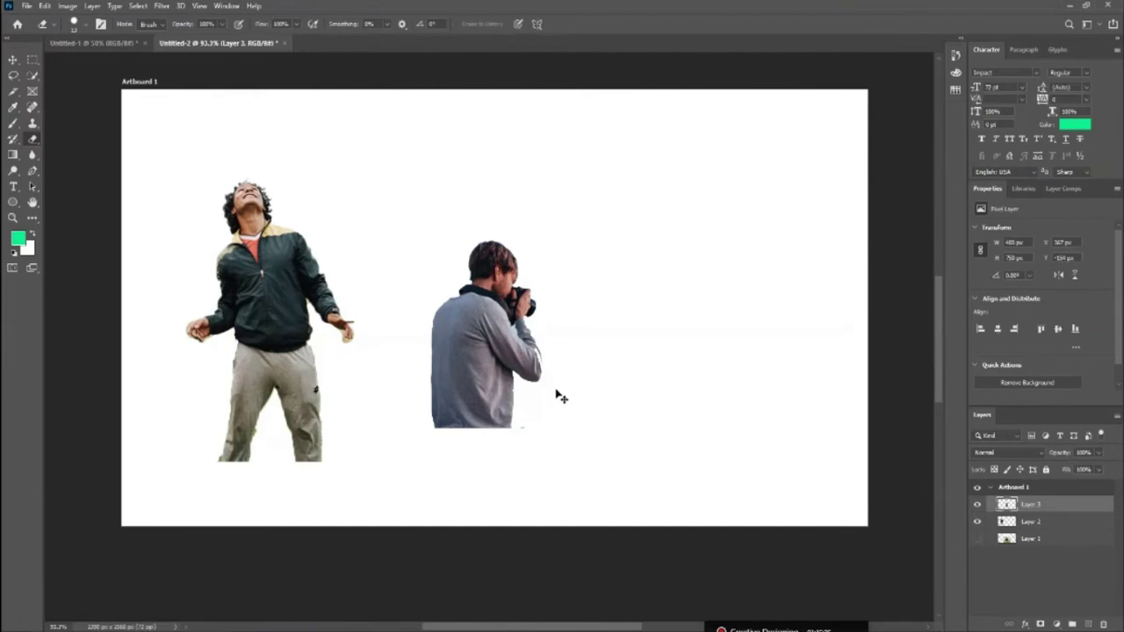
Check the eraser tool options and keep the plain brush Eraser Tool active.
scroll(556, 396, "up", 3)
scroll(557, 396, "up", 2)
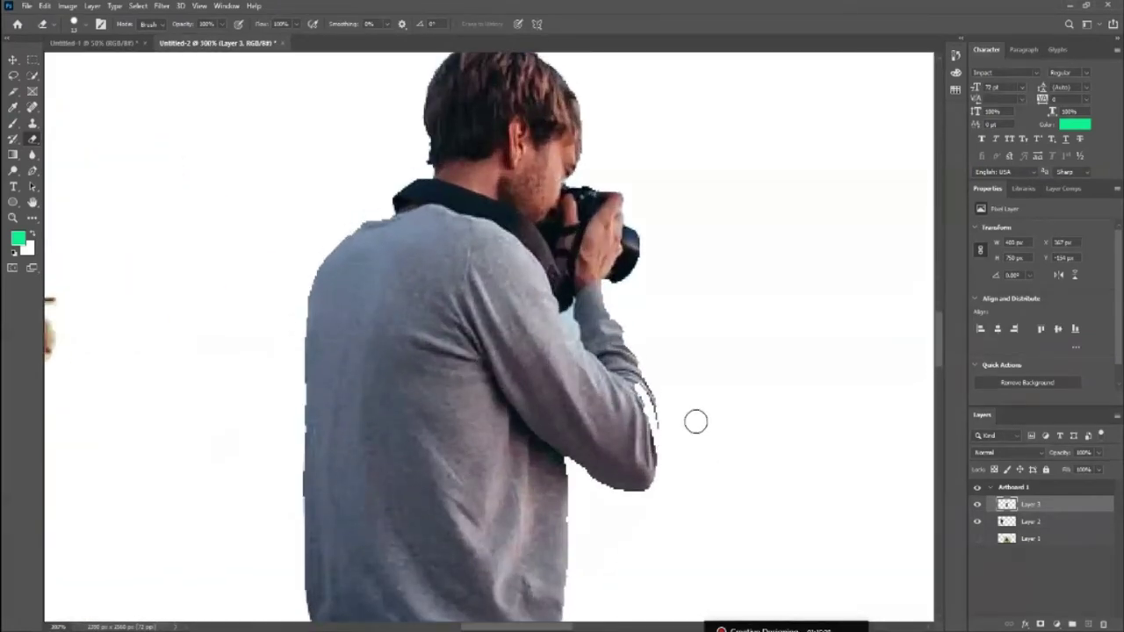
right_click(32, 141)
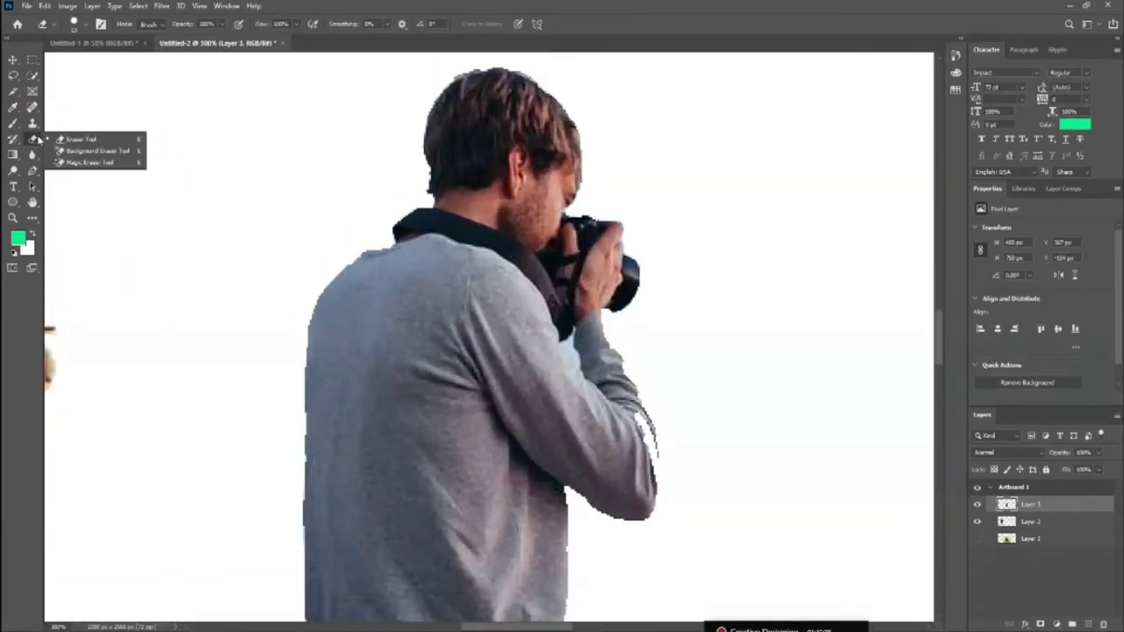
left_click(85, 140)
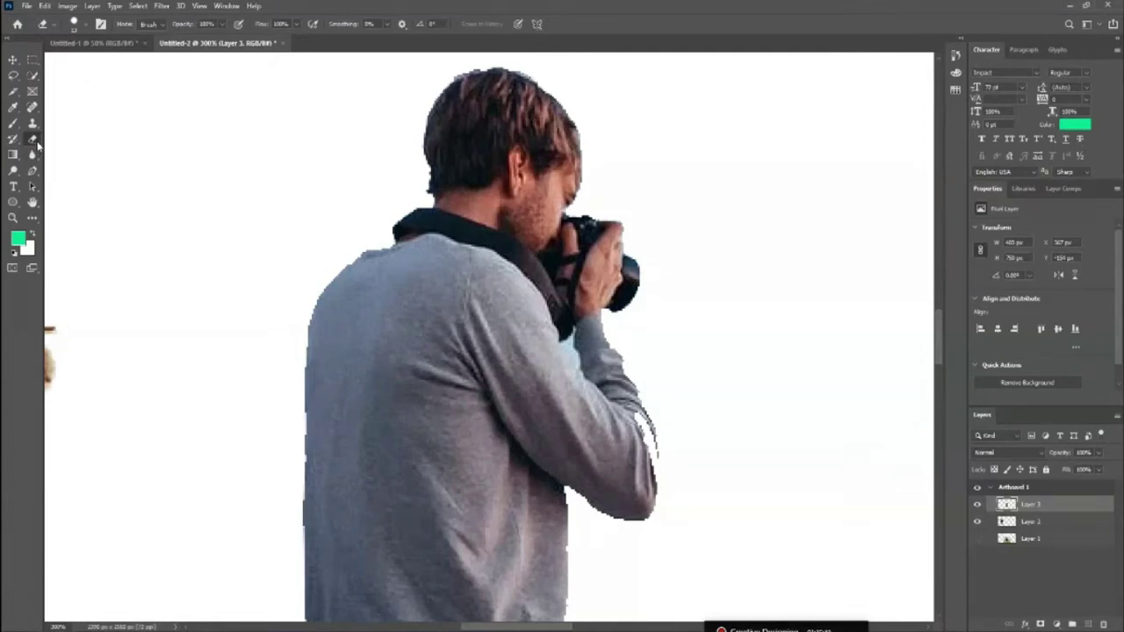
right_click(37, 144)
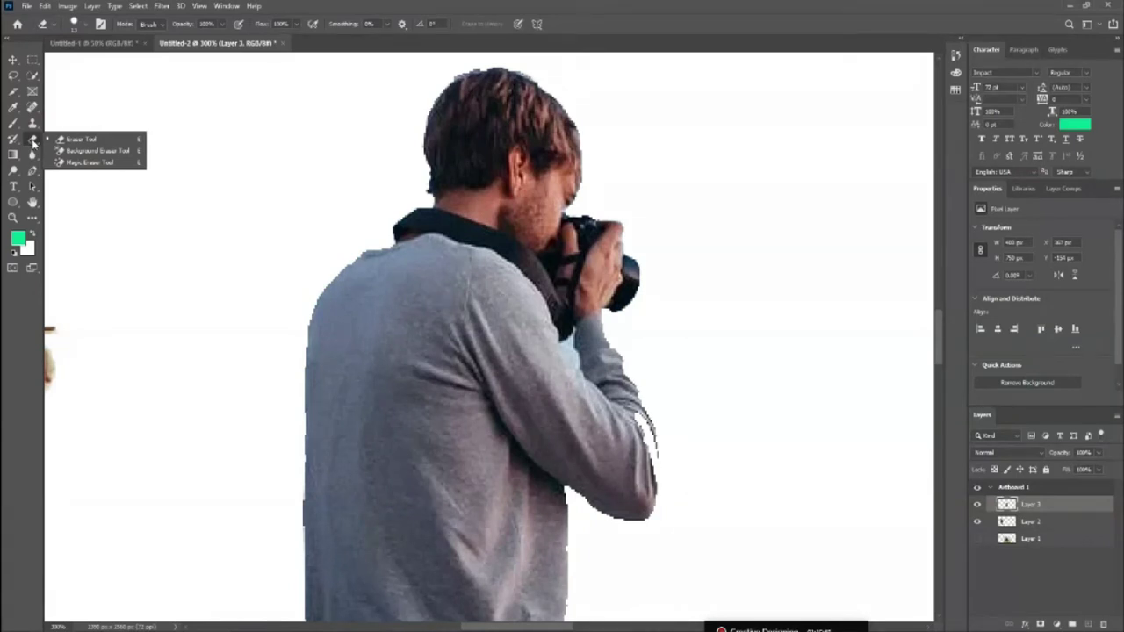
left_click(83, 141)
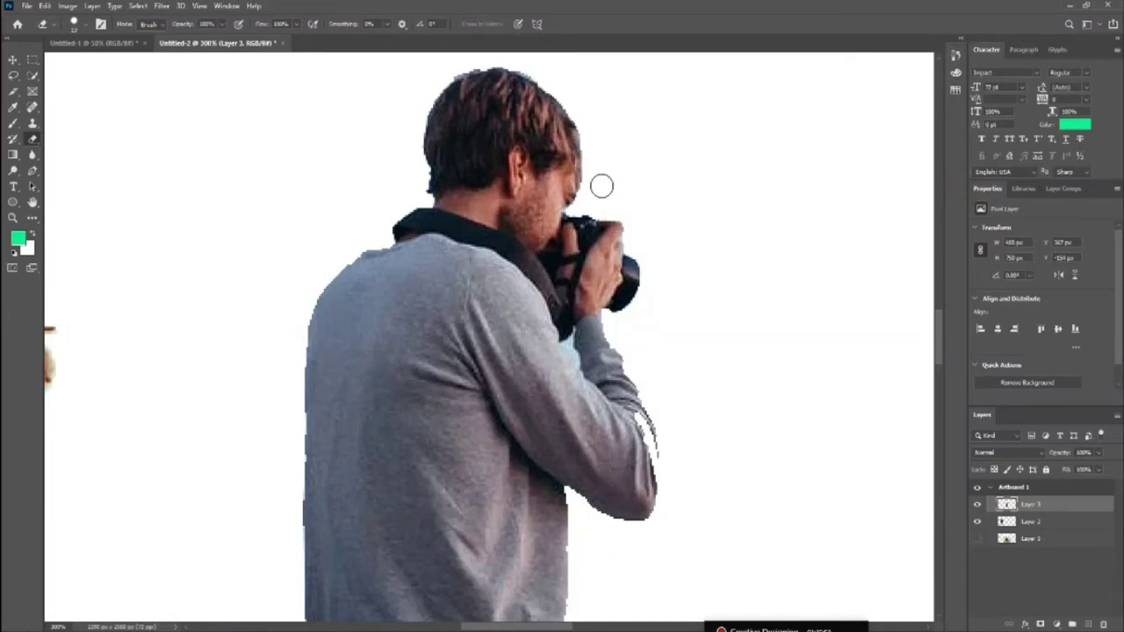
Erase the photographer's torso bottom into a rounded corner and a straight diagonal edge.
scroll(602, 182, "up", 1)
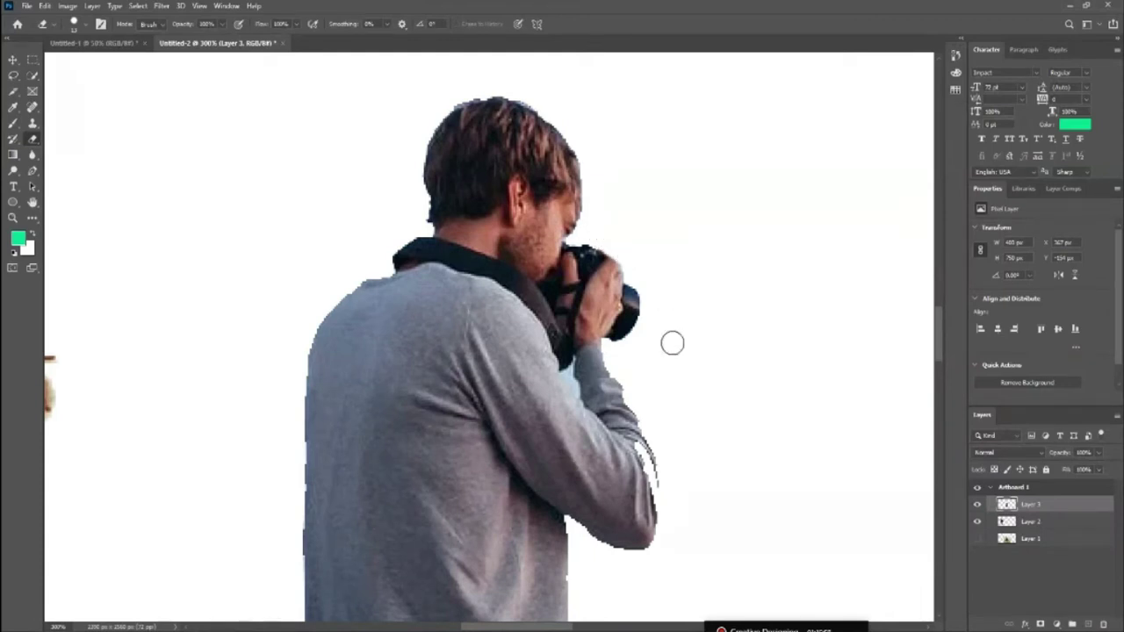
scroll(671, 404, "down", 3)
scroll(570, 549, "down", 2)
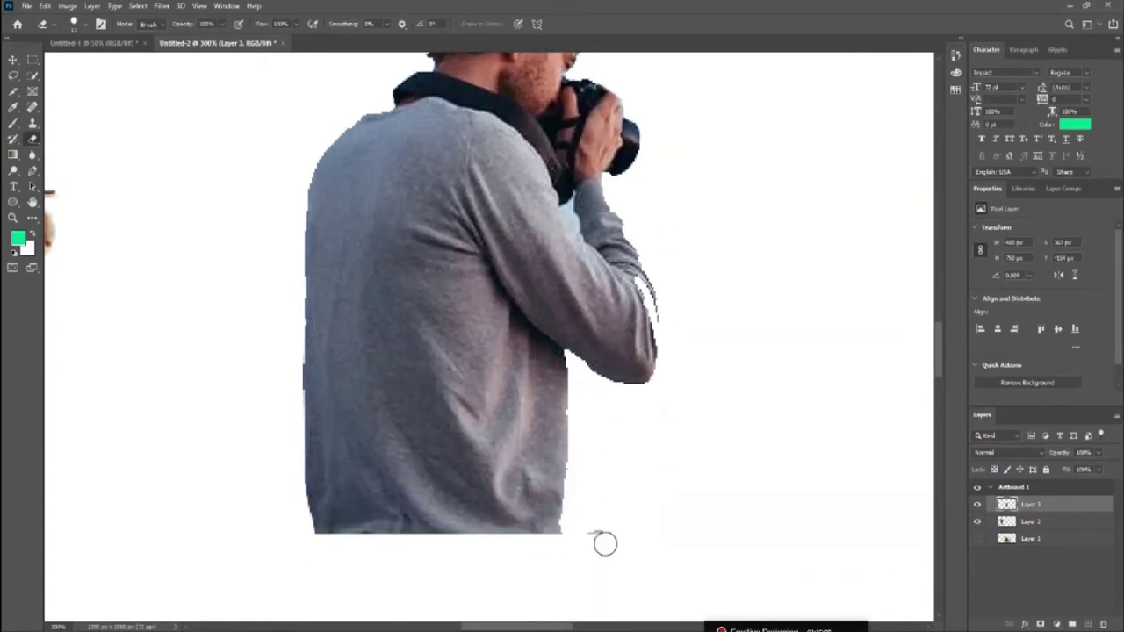
scroll(807, 436, "up", 2)
scroll(587, 484, "down", 2)
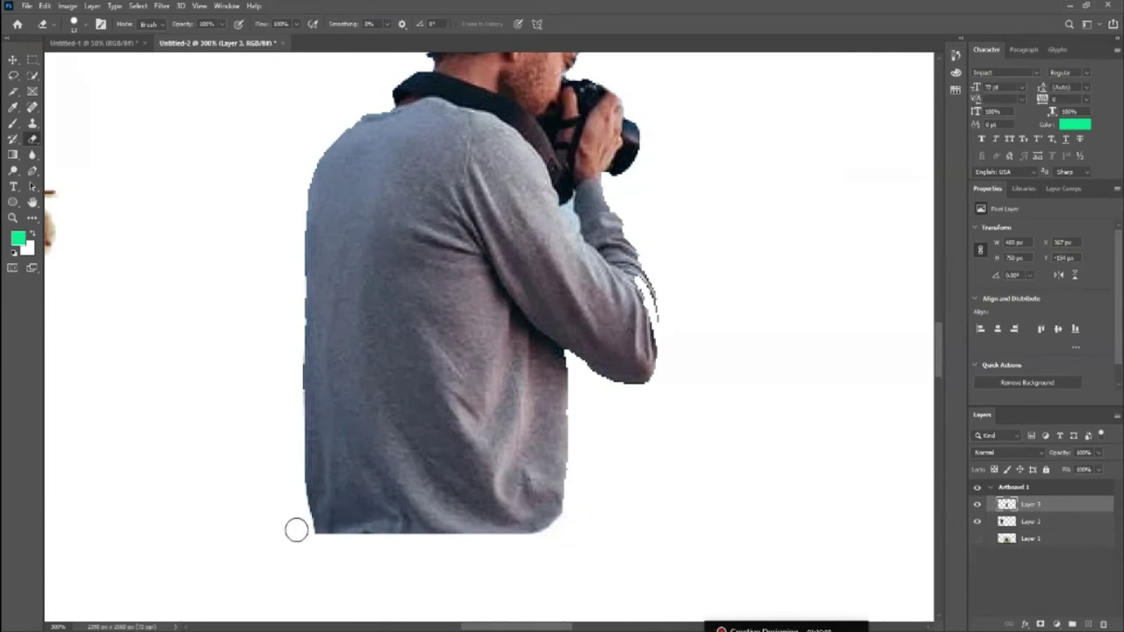
left_click_drag(301, 509, 416, 554)
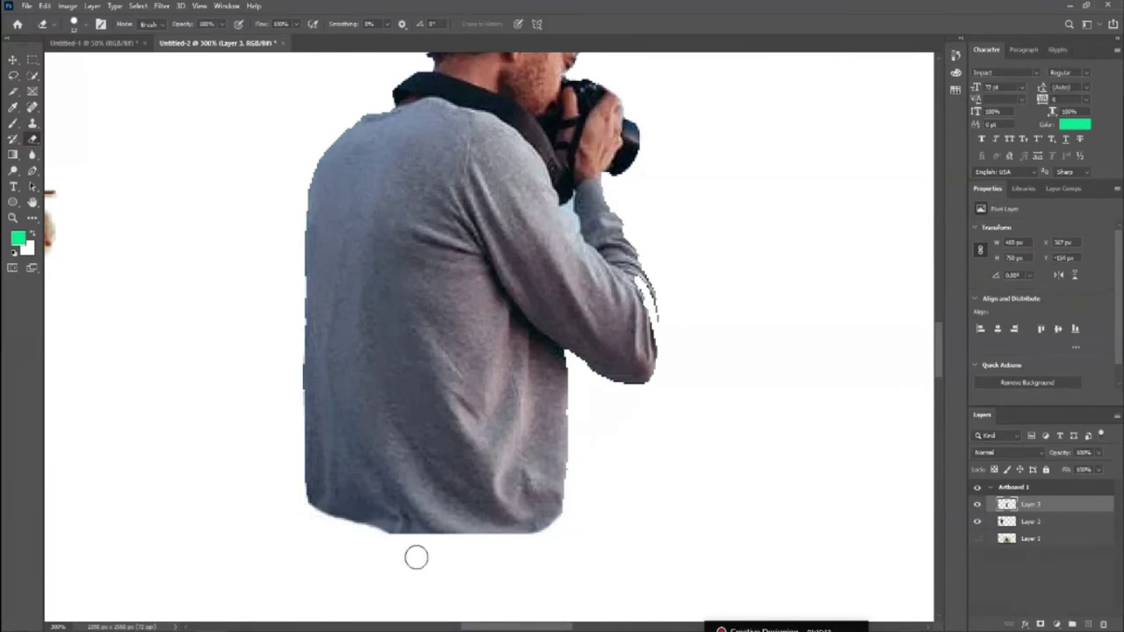
left_click_drag(290, 461, 441, 544)
mouse_move(339, 489)
left_mouse_down()
mouse_move(708, 505)
mouse_move(372, 521)
mouse_move(708, 471)
mouse_move(379, 501)
mouse_move(324, 465)
mouse_move(764, 432)
mouse_move(343, 489)
left_mouse_up()
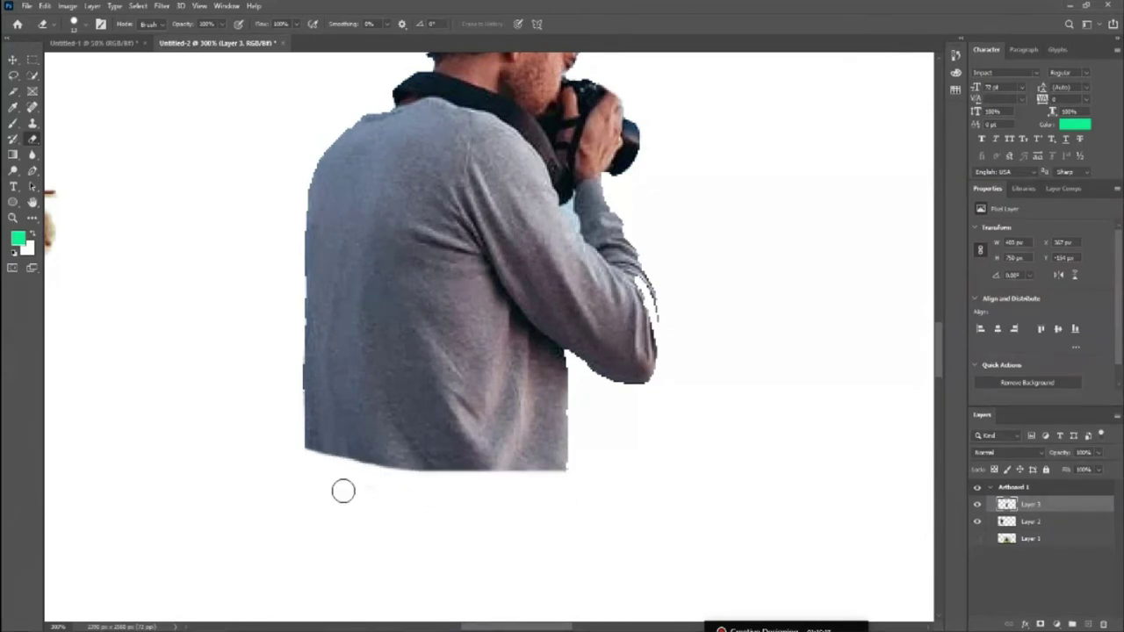
Trim the forearm's outer edge and cuff with the eraser.
scroll(714, 480, "up", 4)
scroll(715, 480, "up", 2)
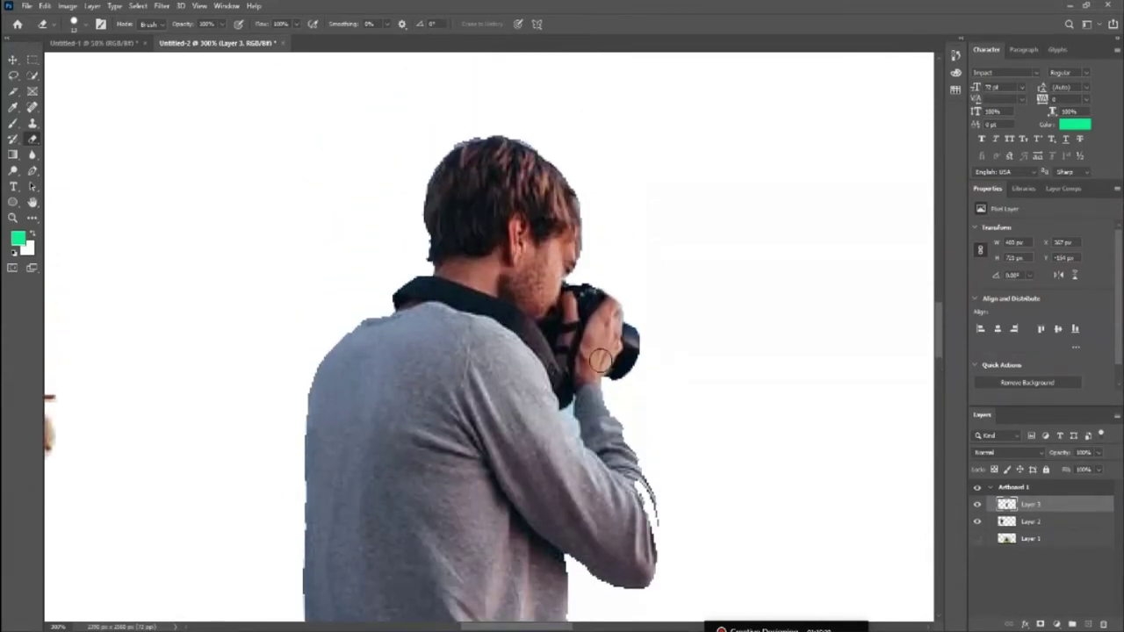
scroll(676, 308, "down", 1)
mouse_move(662, 502)
left_mouse_down()
mouse_move(634, 398)
mouse_move(642, 419)
left_mouse_up()
mouse_move(652, 465)
left_mouse_down()
mouse_move(619, 546)
mouse_move(621, 520)
mouse_move(577, 544)
mouse_move(587, 512)
mouse_move(571, 515)
mouse_move(627, 459)
mouse_move(571, 541)
mouse_move(571, 532)
mouse_move(580, 546)
mouse_move(571, 528)
mouse_move(582, 594)
mouse_move(614, 506)
left_mouse_up()
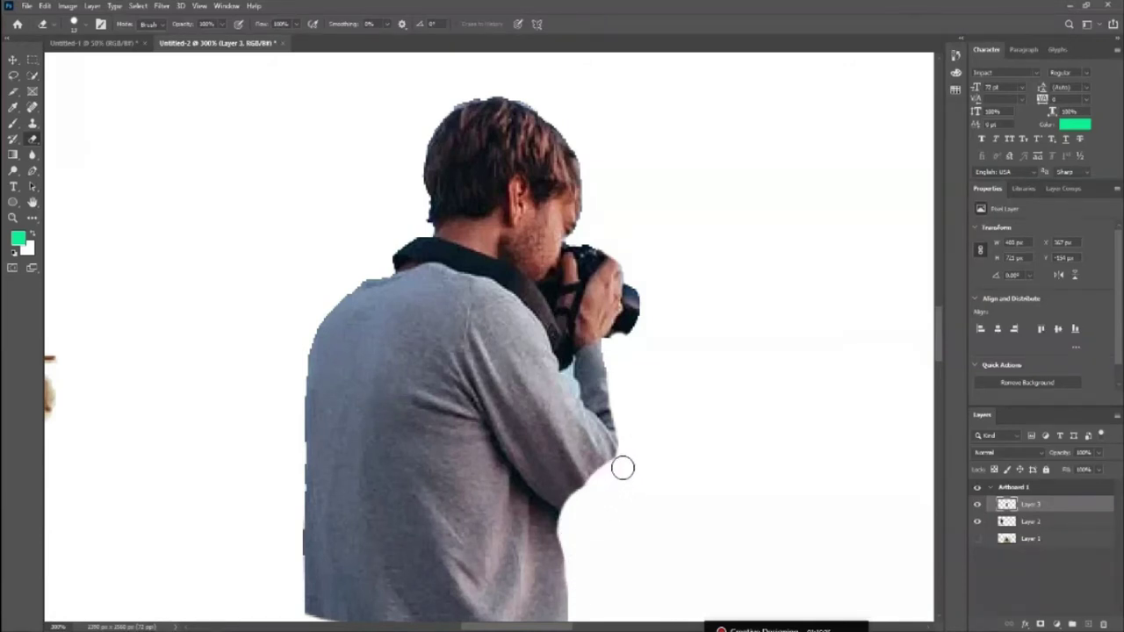
Clean up the cut-out edges along the hair top and neck.
scroll(702, 391, "down", 2)
scroll(701, 392, "up", 2)
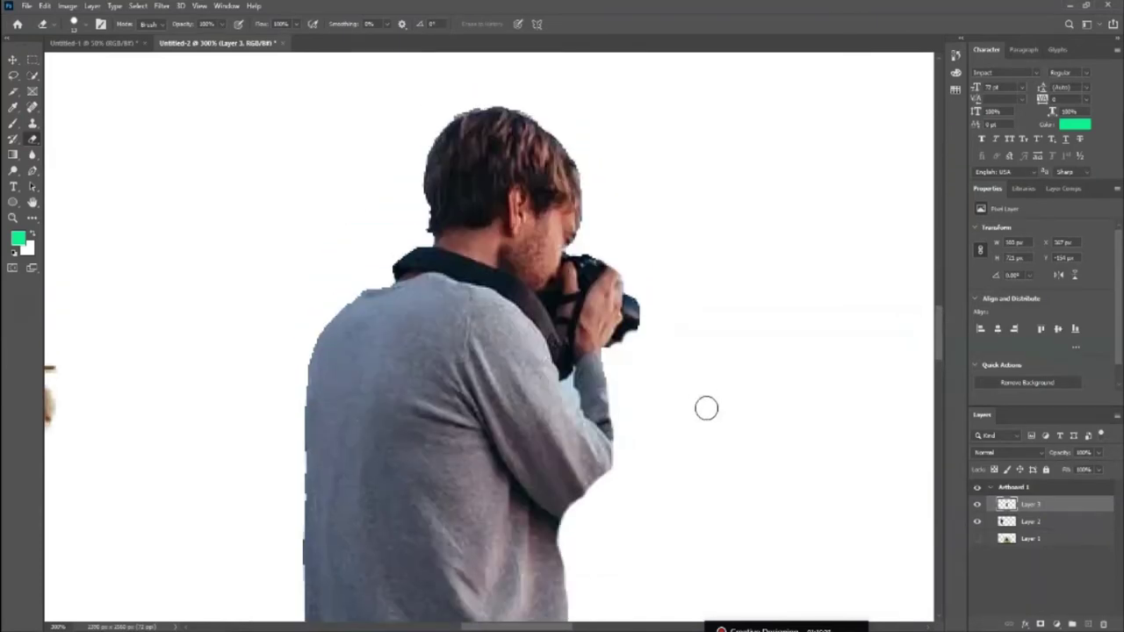
scroll(562, 316, "up", 2)
mouse_move(411, 240)
left_mouse_down()
mouse_move(421, 293)
mouse_move(413, 238)
left_mouse_up()
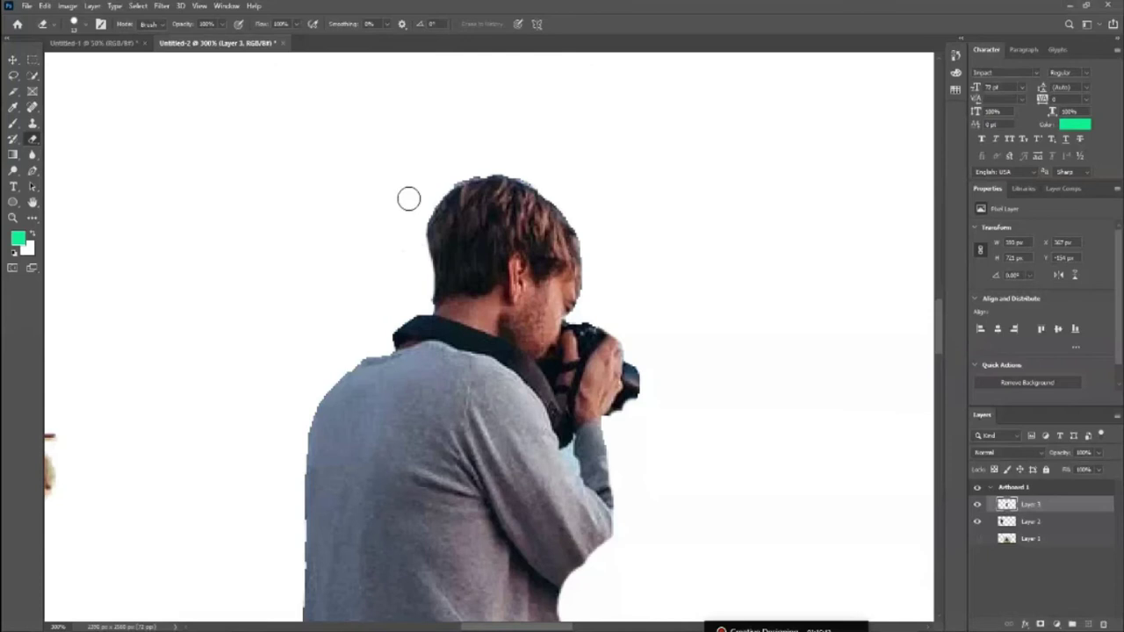
mouse_move(511, 161)
left_mouse_down()
mouse_move(544, 181)
mouse_move(477, 163)
mouse_move(440, 175)
left_mouse_up()
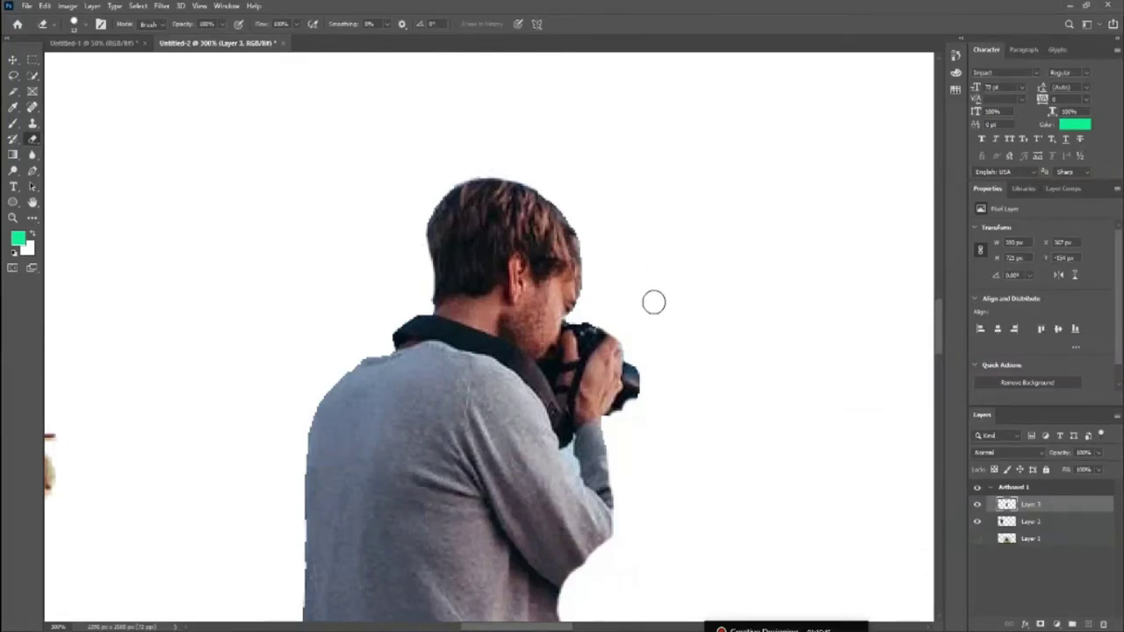
scroll(655, 301, "down", 3)
scroll(798, 403, "down", 3)
scroll(178, 367, "up", 1)
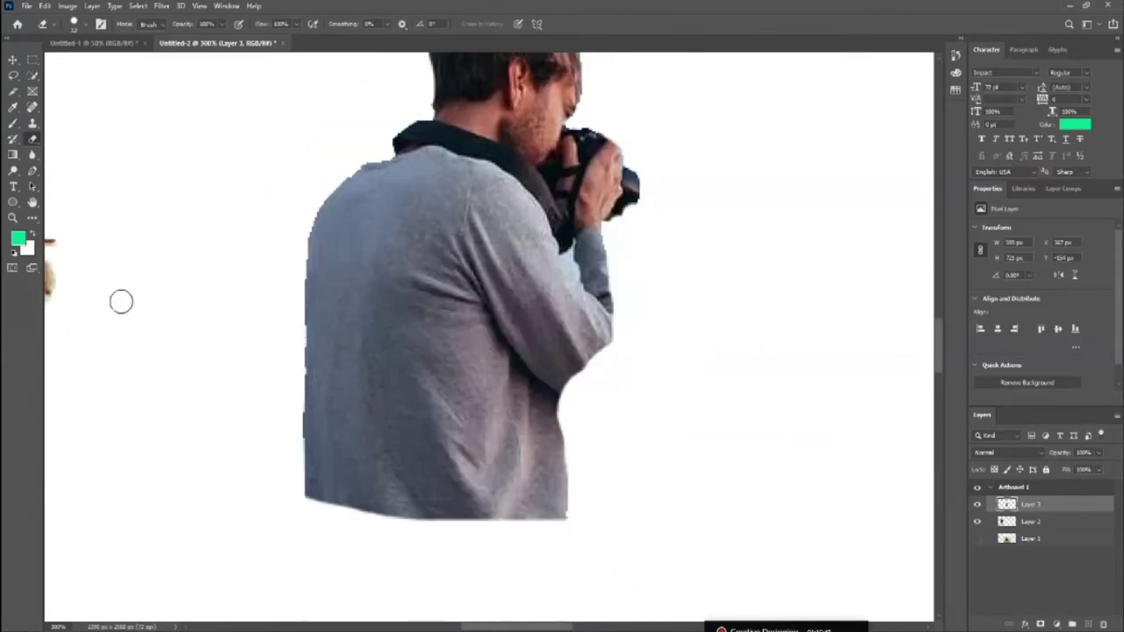
Test a Background Eraser stroke across the lower shirt, then undo it.
left_click(33, 139)
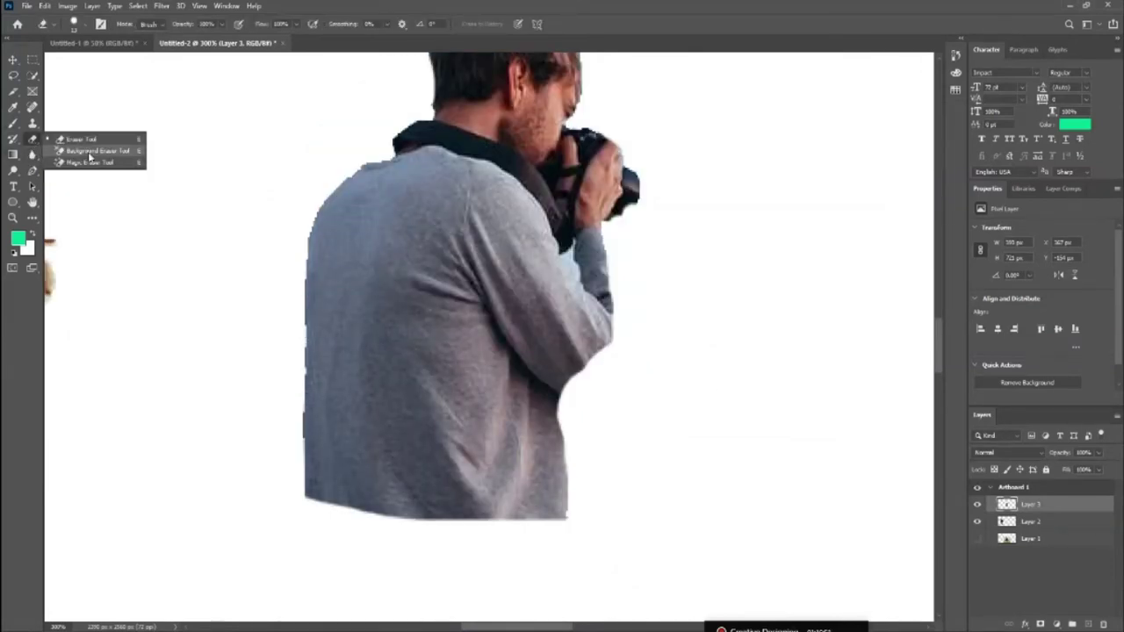
left_click(89, 151)
mouse_move(470, 406)
left_mouse_down()
mouse_move(382, 469)
mouse_move(696, 449)
left_mouse_up()
key("ctrl+z")
key("ctrl+shift+z")
key("ctrl+z")
key("ctrl+z")
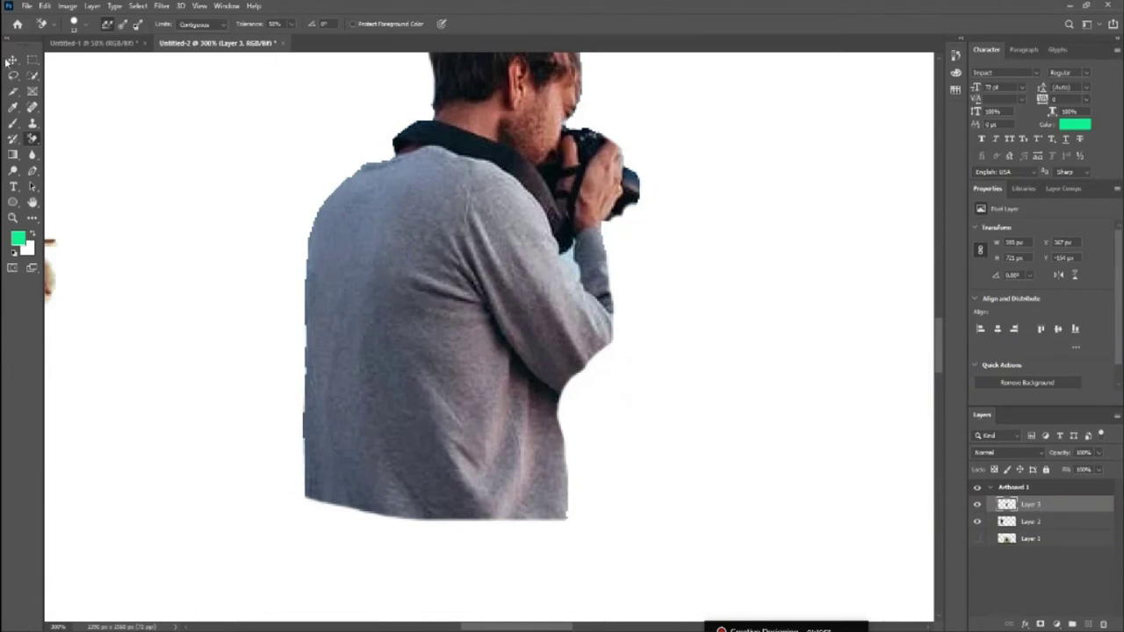
left_click(12, 58)
Zoom out to see the whole artboard with both cut-out people.
key("z")
left_click_drag(447, 257, 406, 326)
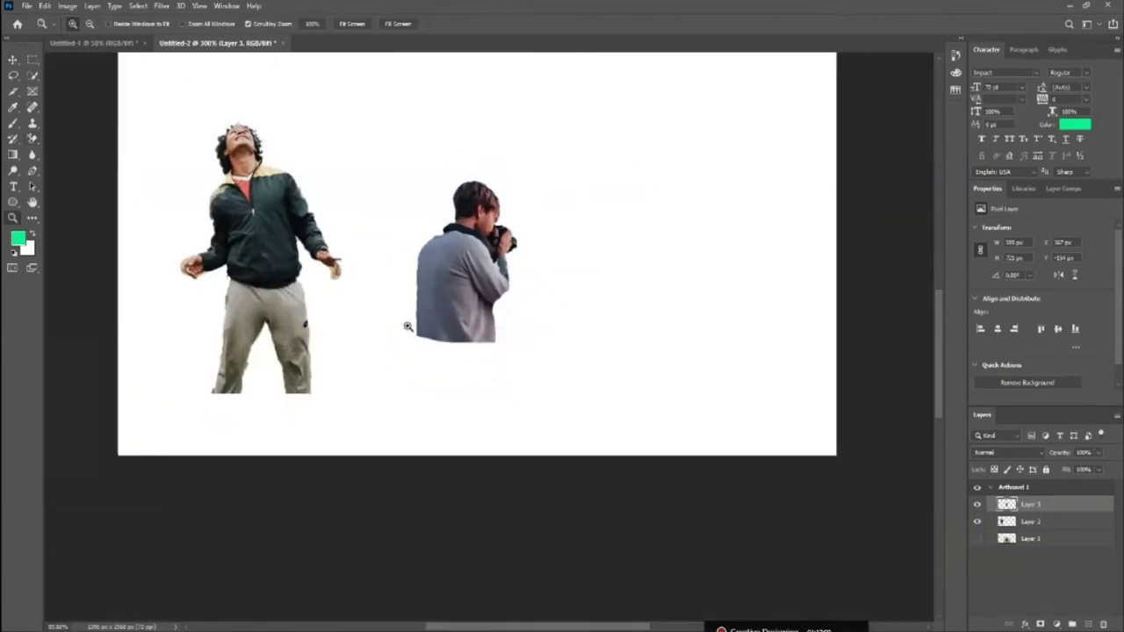
left_click(12, 59)
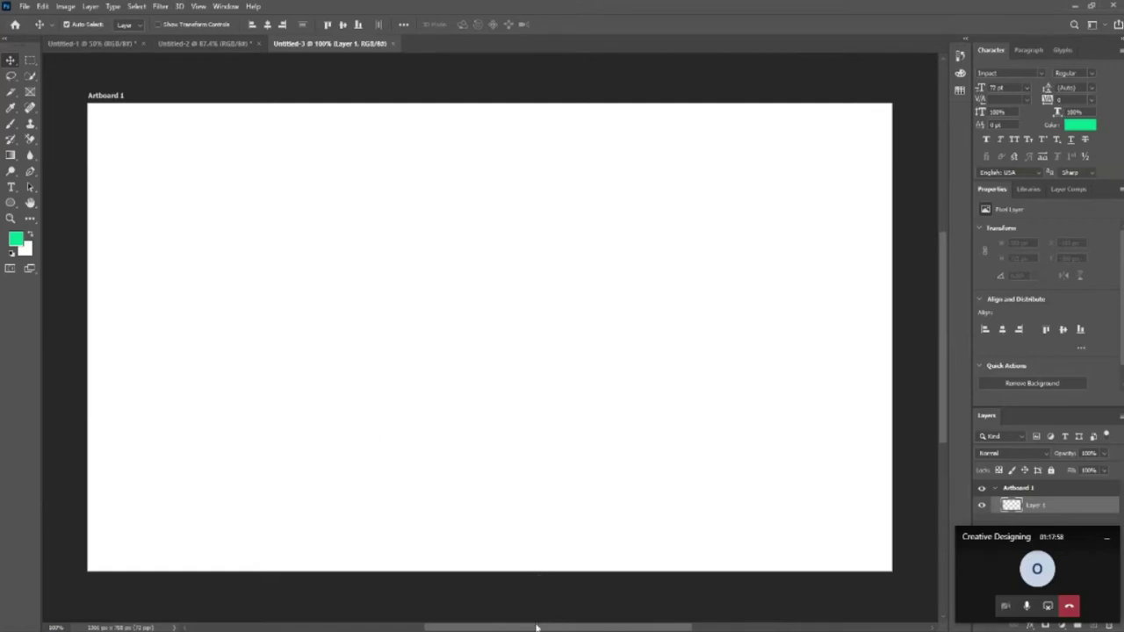
Switch from Photoshop to the Pexels photo feed in Chrome.
left_click_drag(537, 627, 528, 628)
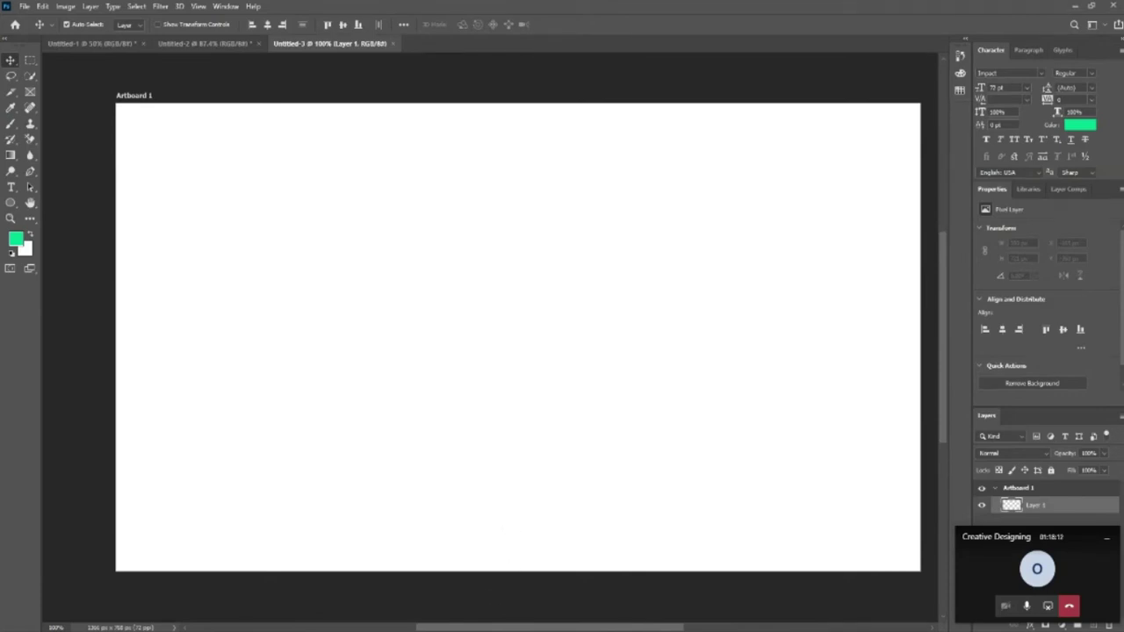
key("alt+Tab")
scroll(396, 501, "down", 5)
Copy the Pexels image of the man in the red cap and mask.
scroll(466, 233, "down", 2)
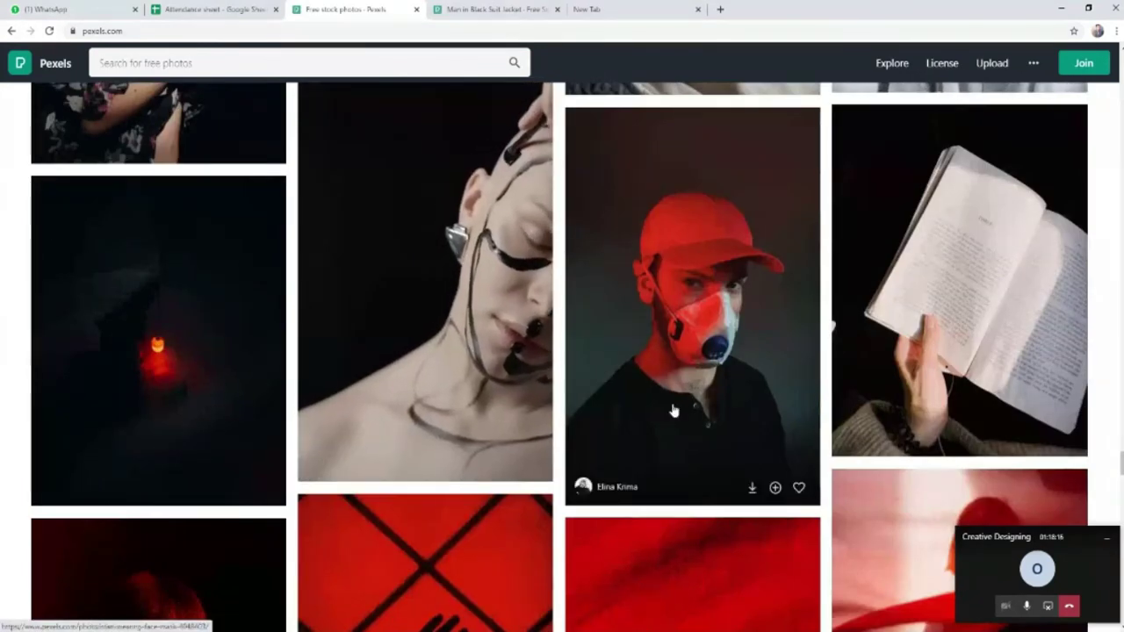
right_click(693, 309)
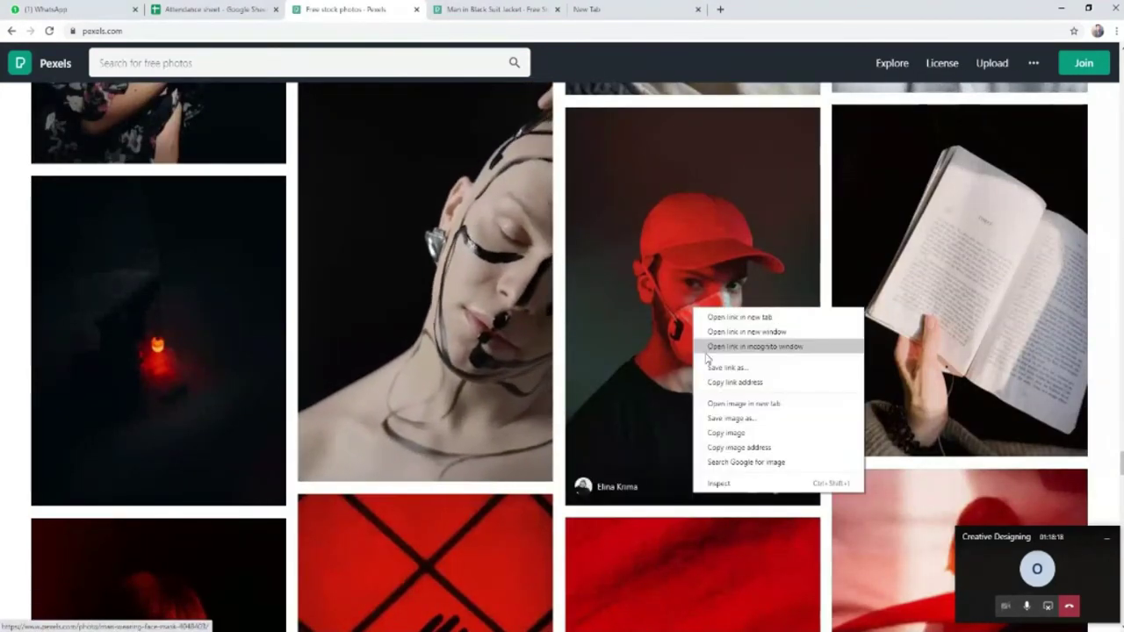
left_click(725, 432)
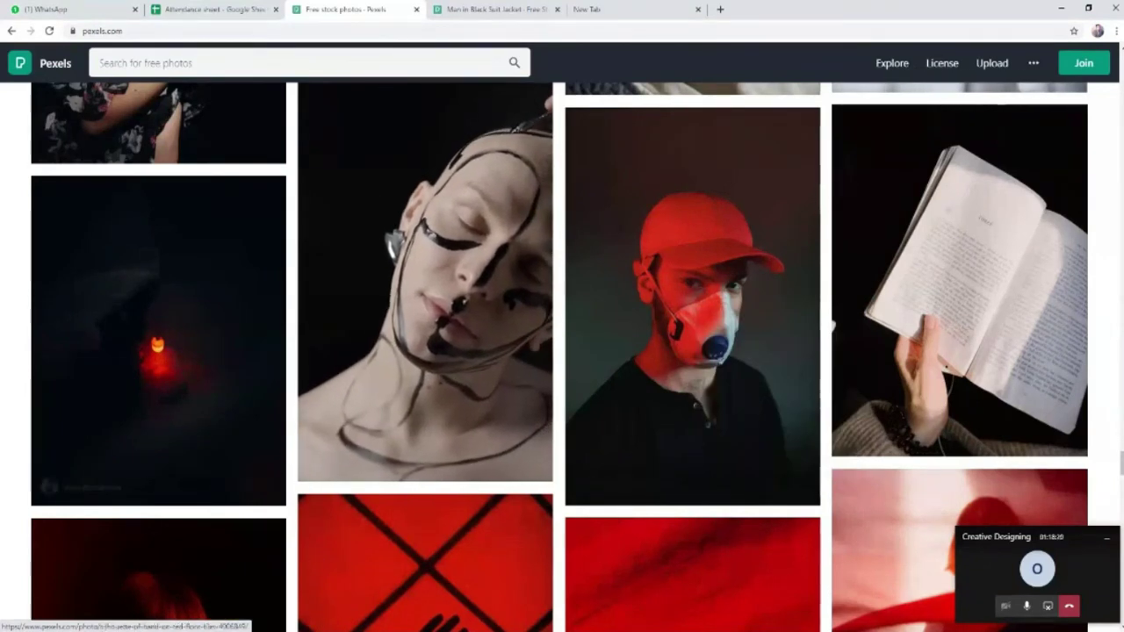
Paste the red-cap portrait onto Artboard 1 and centre it on the artboard.
key("alt+Tab")
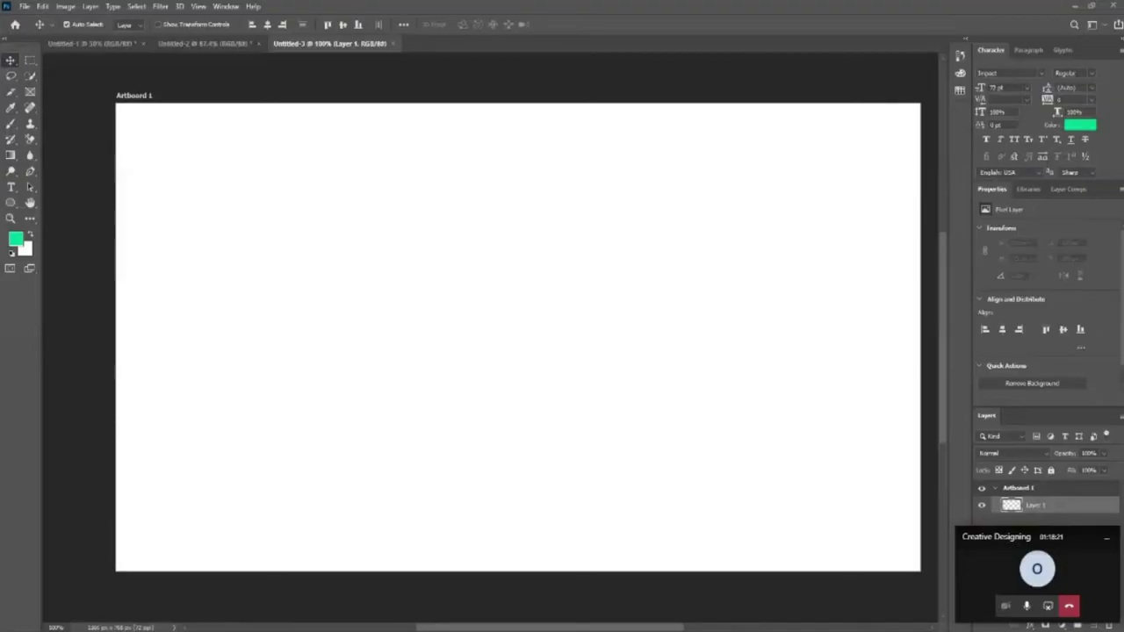
left_click(453, 400)
key("ctrl+v")
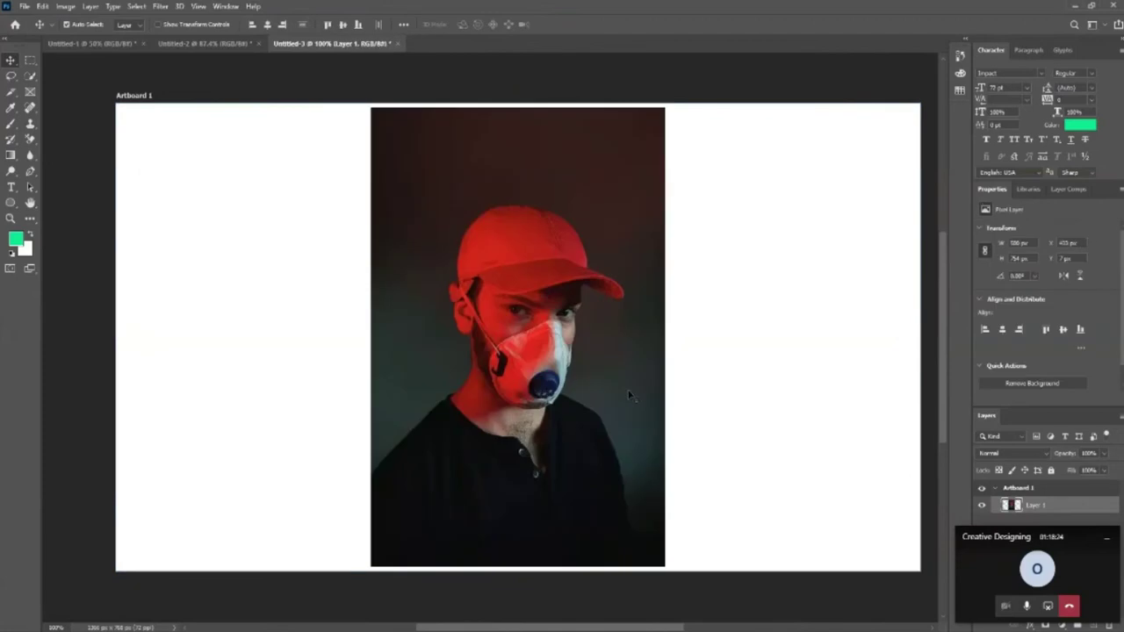
left_click_drag(569, 386, 574, 381)
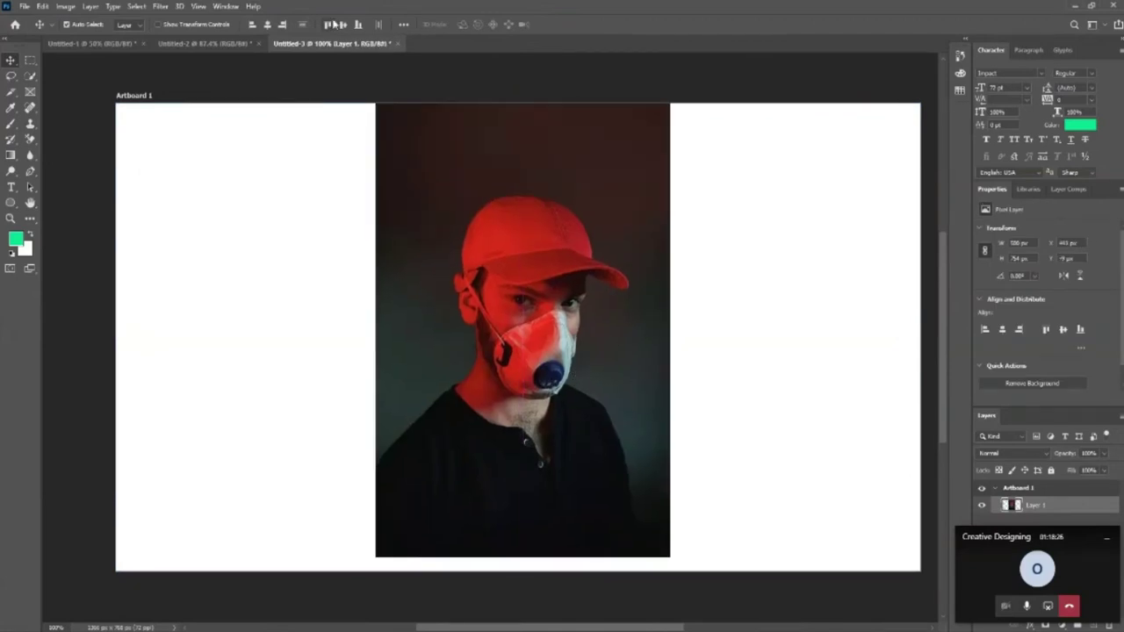
left_click(342, 25)
left_click(342, 377)
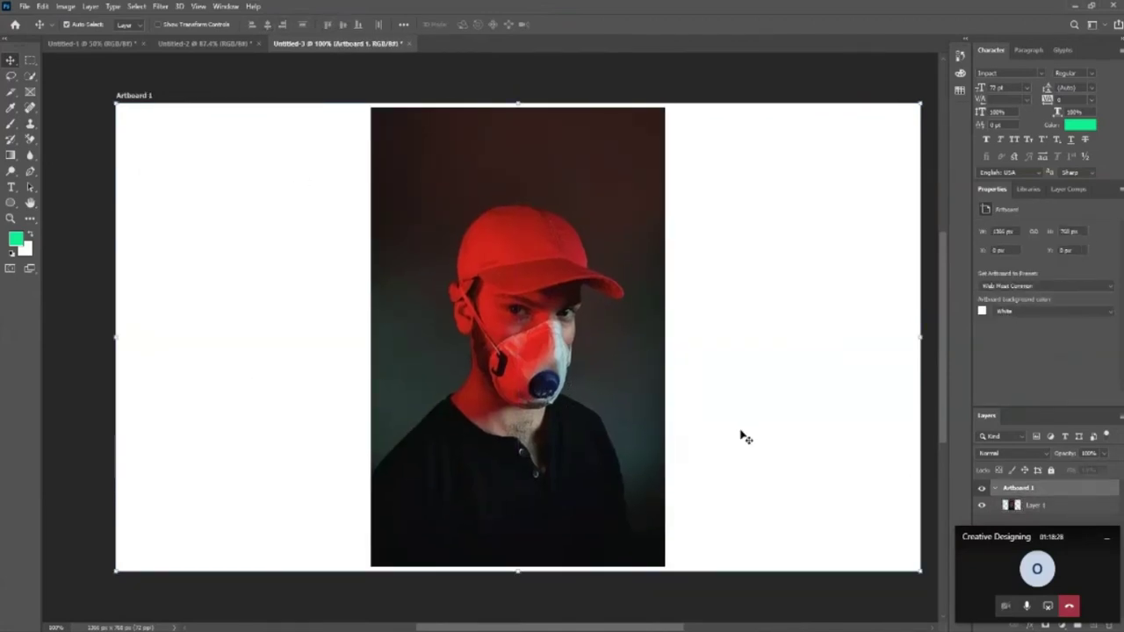
Place a duplicate of the portrait beside the original as Layer 1 copy.
key("z")
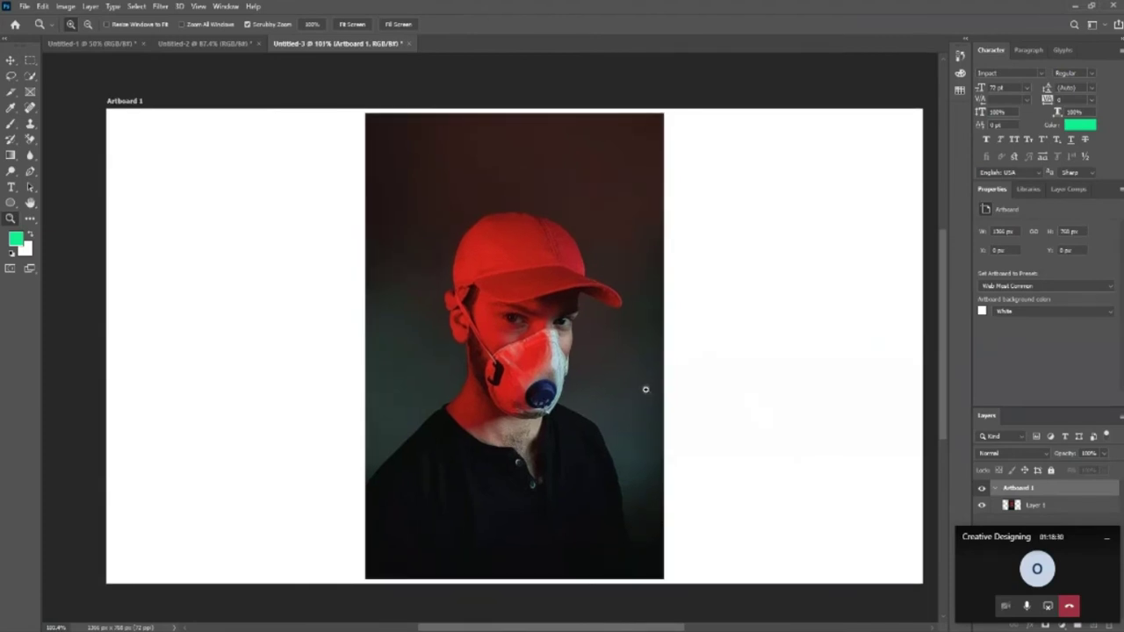
left_click_drag(647, 389, 636, 393)
scroll(603, 338, "up", 2)
mouse_move(318, 174)
left_mouse_down()
mouse_move(571, 229)
mouse_move(334, 193)
mouse_move(349, 208)
mouse_move(331, 190)
mouse_move(388, 229)
mouse_move(313, 188)
mouse_move(455, 241)
left_mouse_up()
left_click_drag(185, 239, 196, 246)
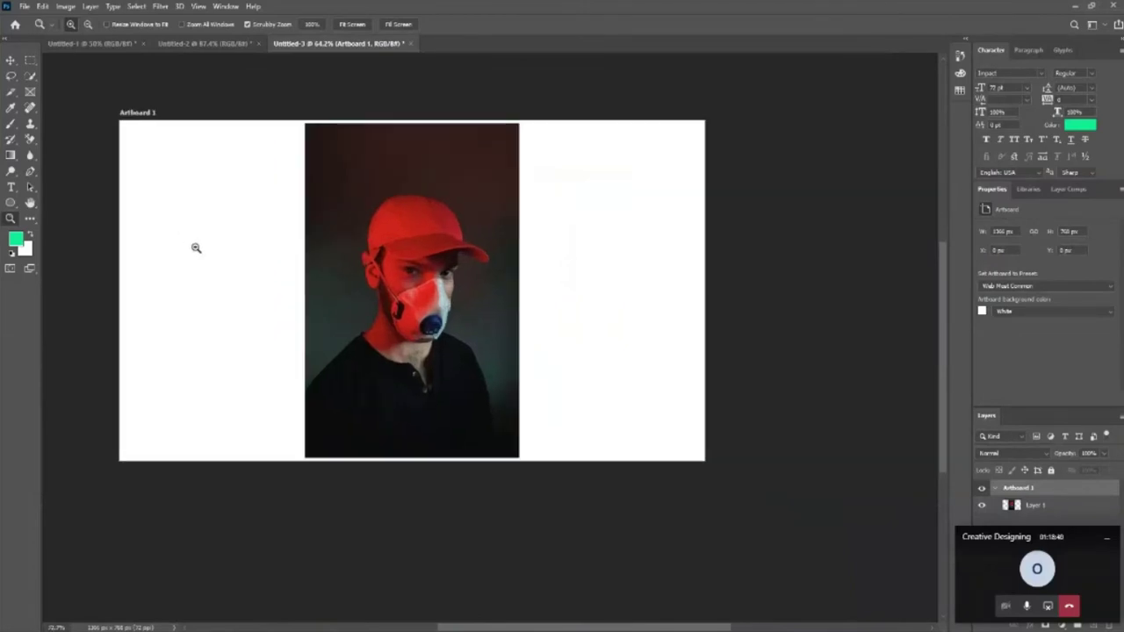
key("v")
mouse_move(403, 275)
left_mouse_down()
mouse_move(282, 305)
mouse_move(499, 283)
left_mouse_up()
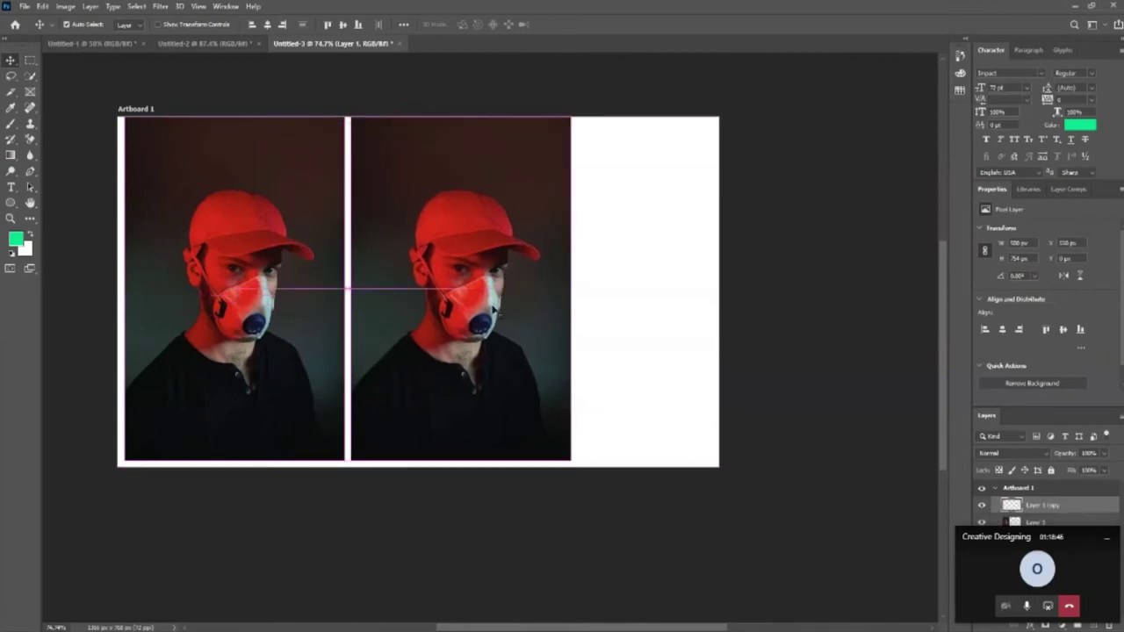
left_click(705, 405)
key("z")
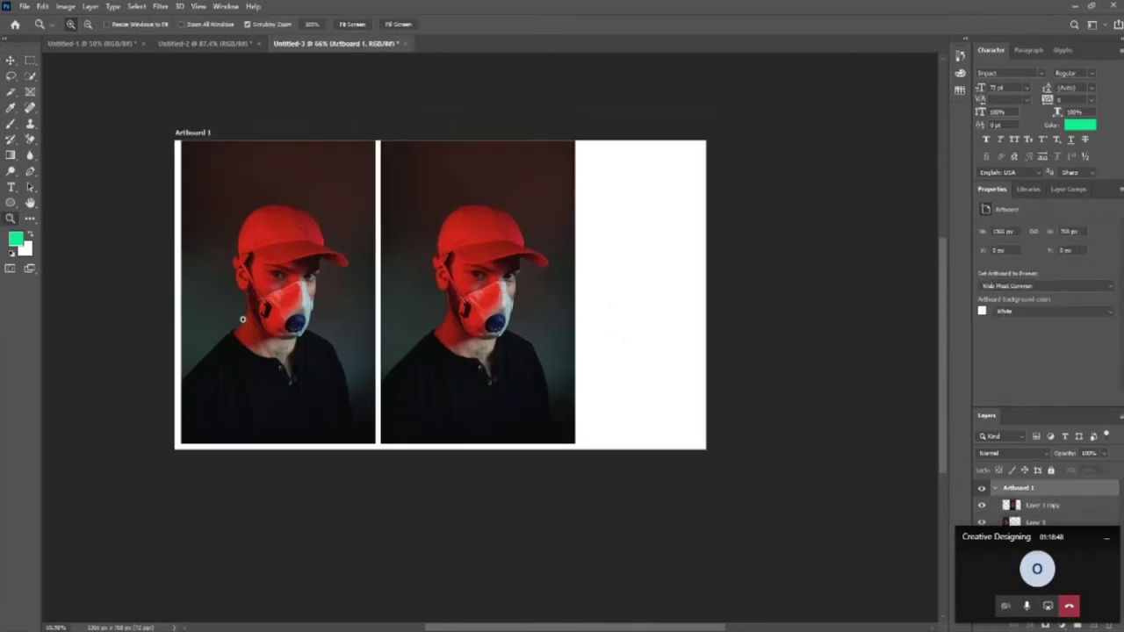
left_click_drag(601, 324, 667, 324)
left_click(11, 60)
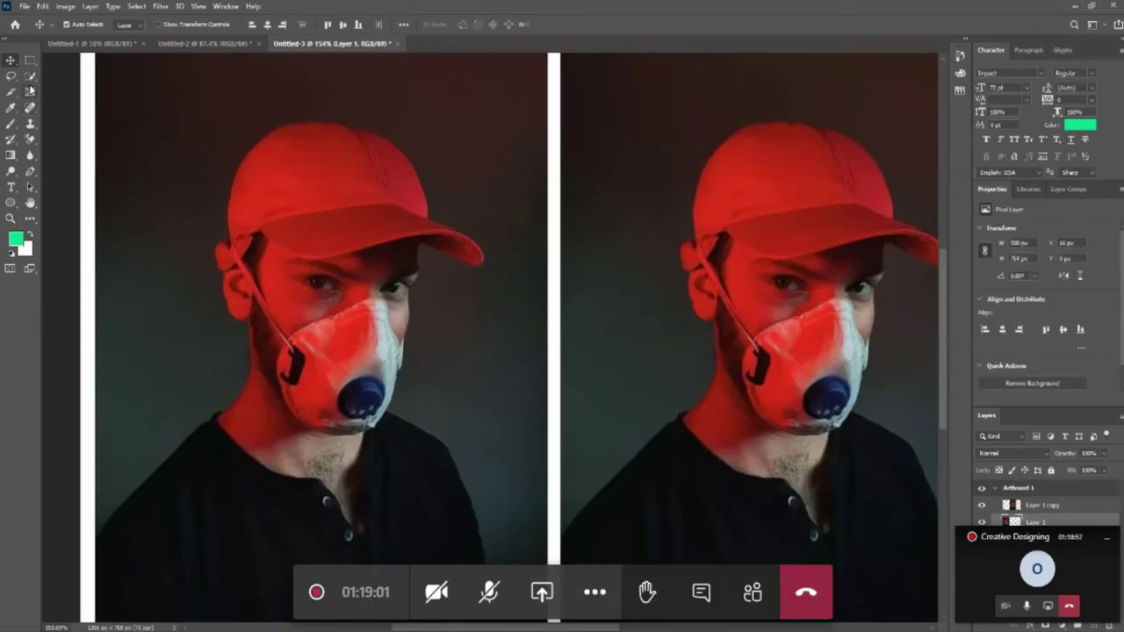
left_click(30, 76)
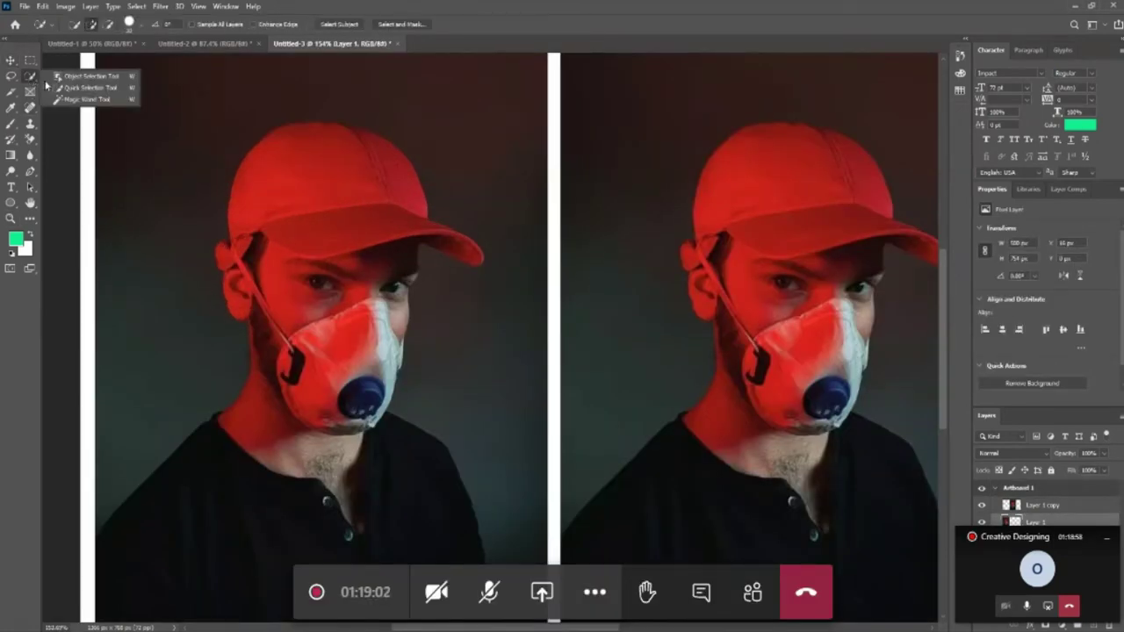
Quick-select the left portrait's face, mask and neck.
left_click(75, 88)
left_click_drag(346, 251, 317, 378)
left_click(233, 439, "alt")
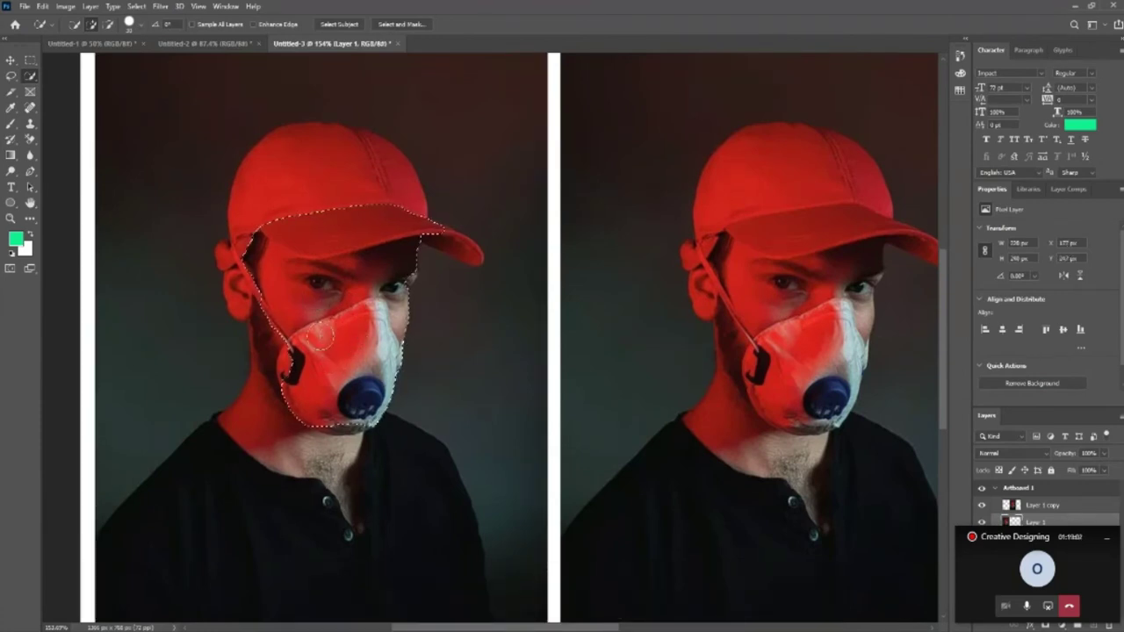
mouse_move(285, 386)
left_mouse_down()
mouse_move(347, 425)
mouse_move(387, 548)
left_mouse_up()
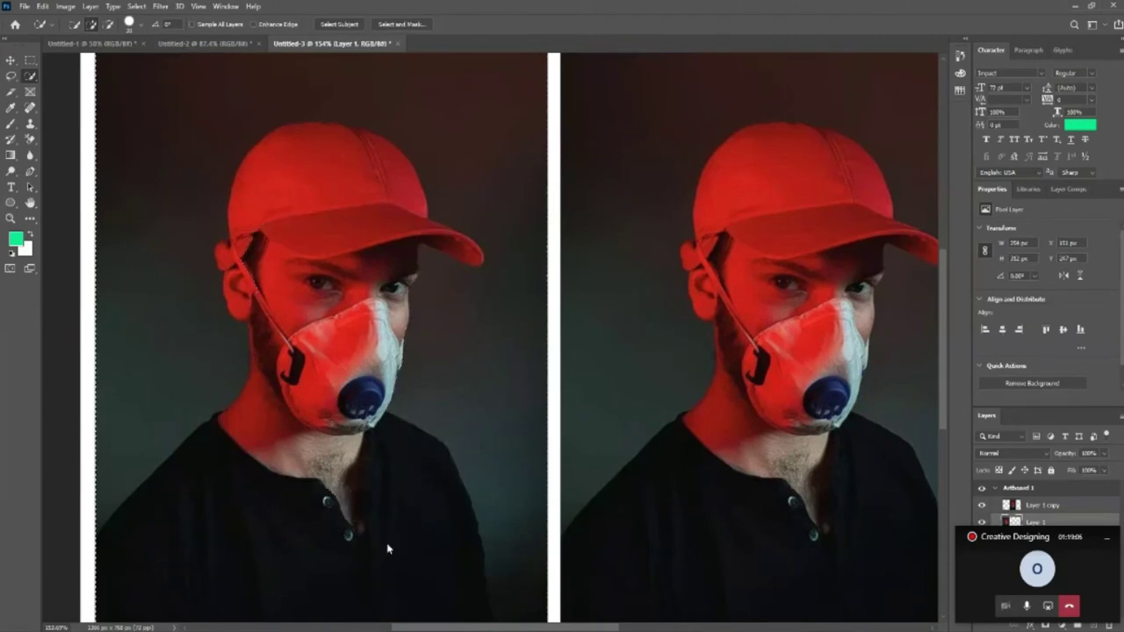
key("ctrl+z")
scroll(421, 479, "down", 1)
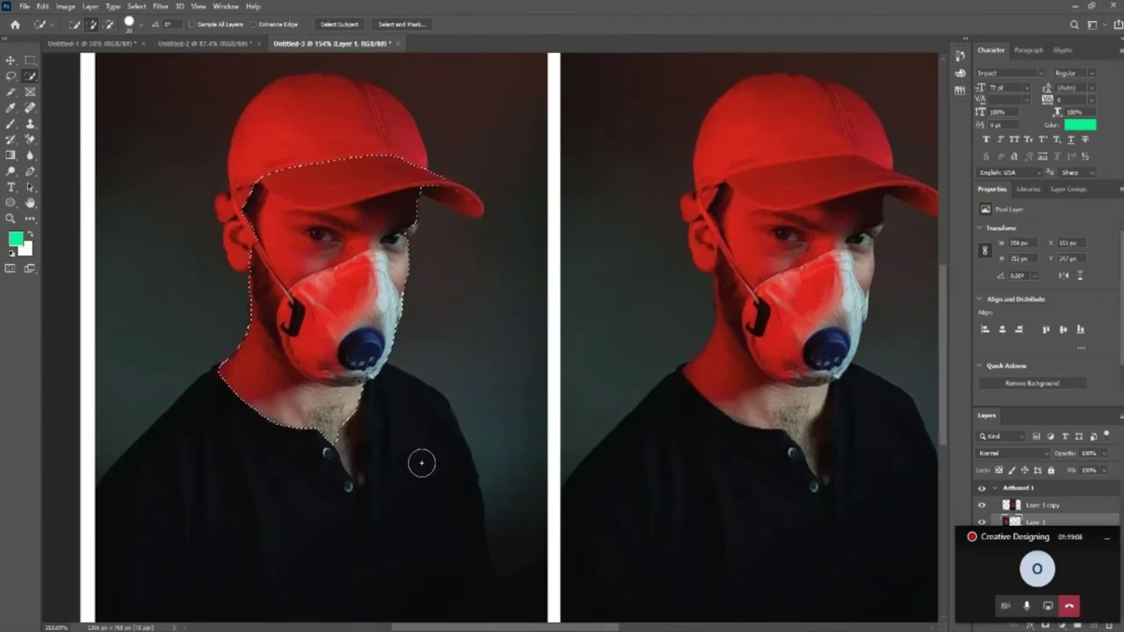
scroll(311, 381, "down", 1)
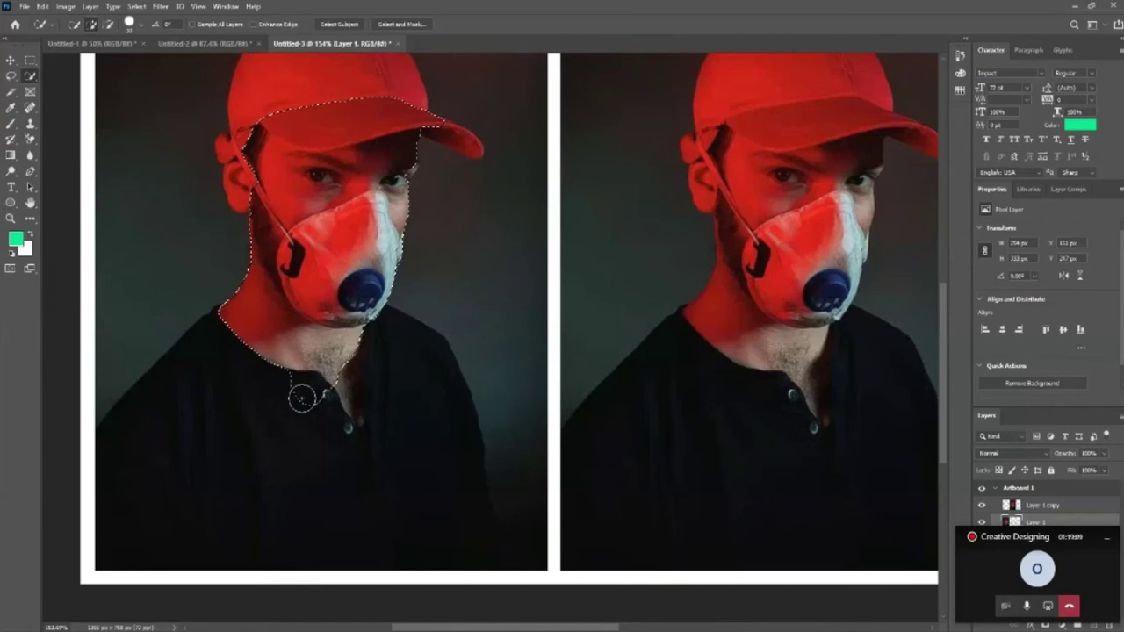
left_click(283, 384)
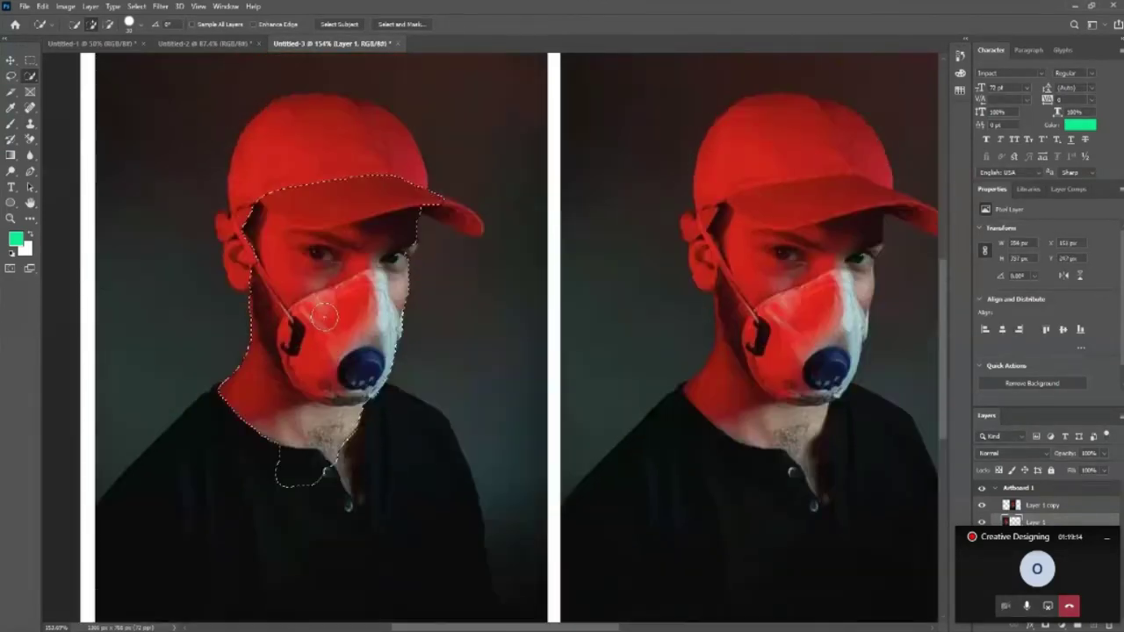
Extend the quick selection to cover the whole left man.
scroll(360, 360, "up", 3)
left_click_drag(366, 260, 477, 306)
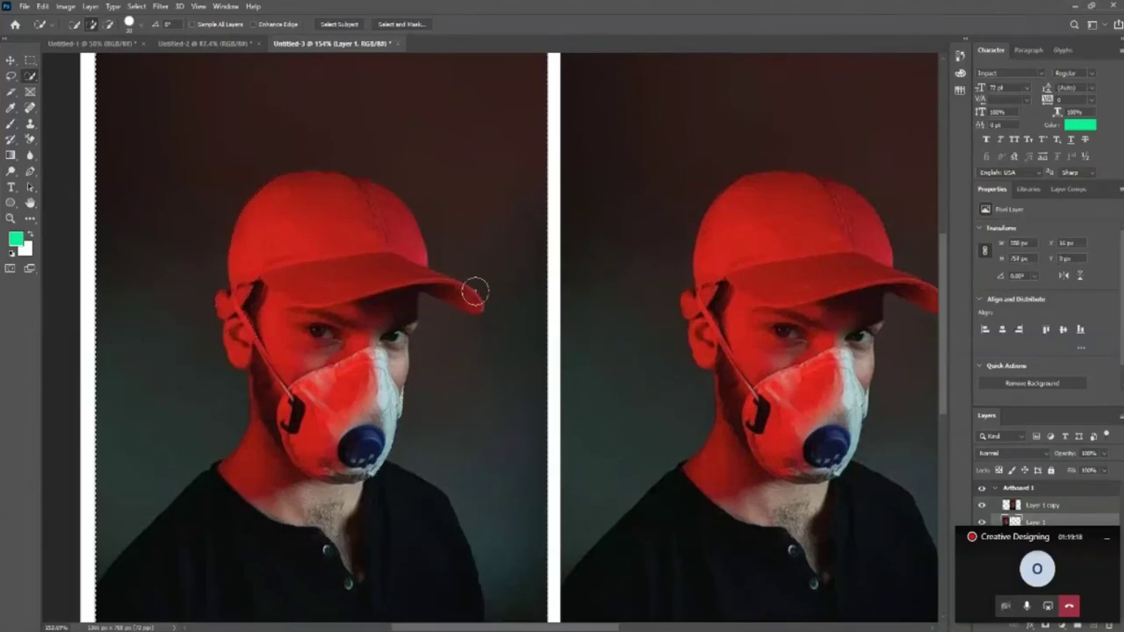
key("ctrl+z")
scroll(333, 326, "down", 1)
left_click(324, 297)
scroll(298, 369, "down", 2)
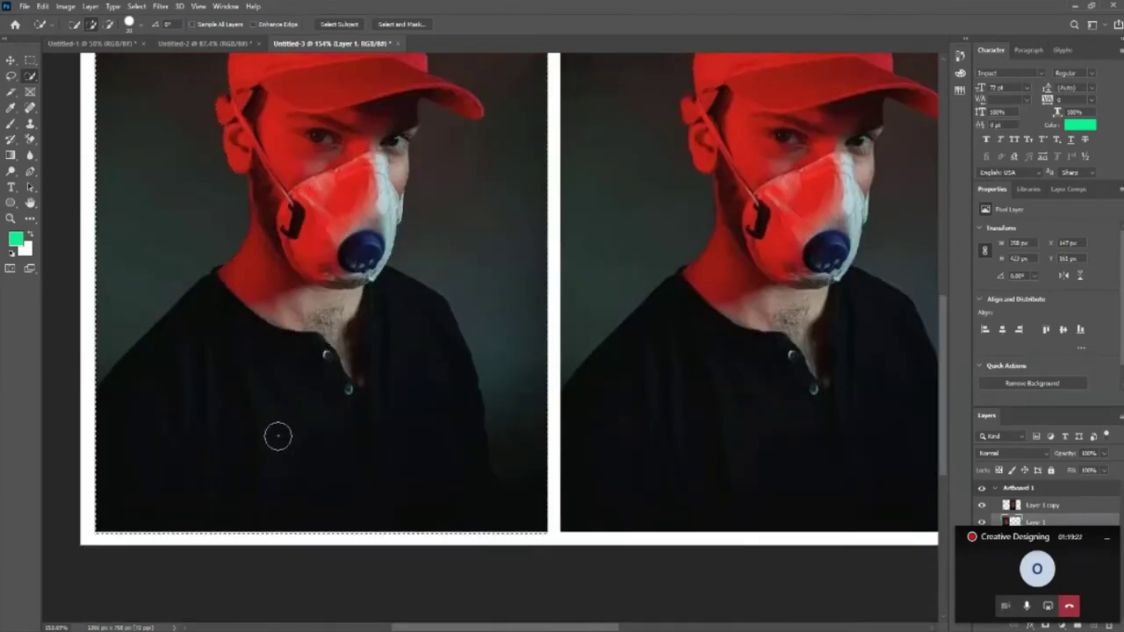
Subtract the dark background on both sides from the selection.
left_click(545, 543, "alt")
mouse_move(524, 516)
left_mouse_down()
mouse_move(313, 306)
mouse_move(404, 431)
left_mouse_up()
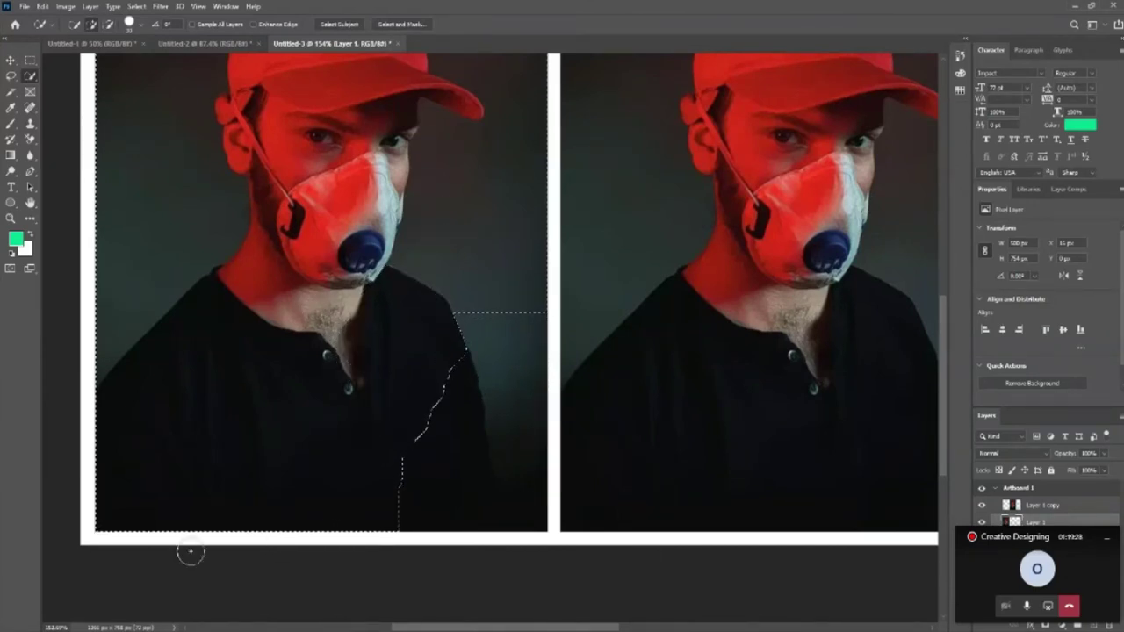
mouse_move(125, 534)
left_mouse_down()
mouse_move(89, 387)
mouse_move(94, 269)
left_mouse_up()
scroll(109, 297, "up", 2)
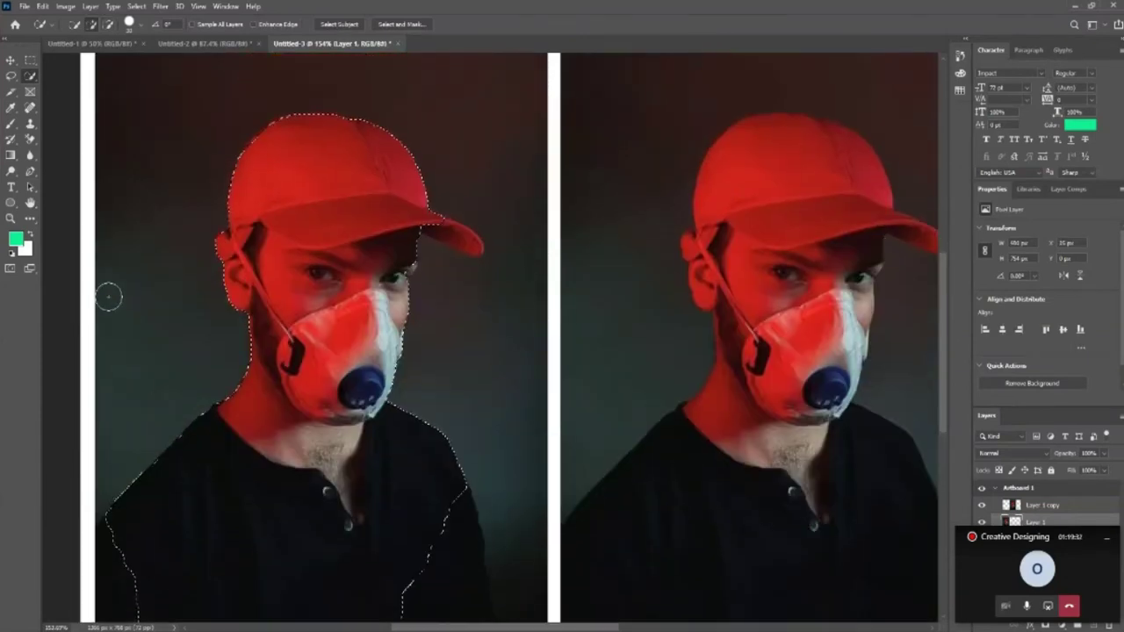
scroll(109, 297, "up", 1)
left_click_drag(432, 231, 452, 250)
scroll(369, 289, "down", 4)
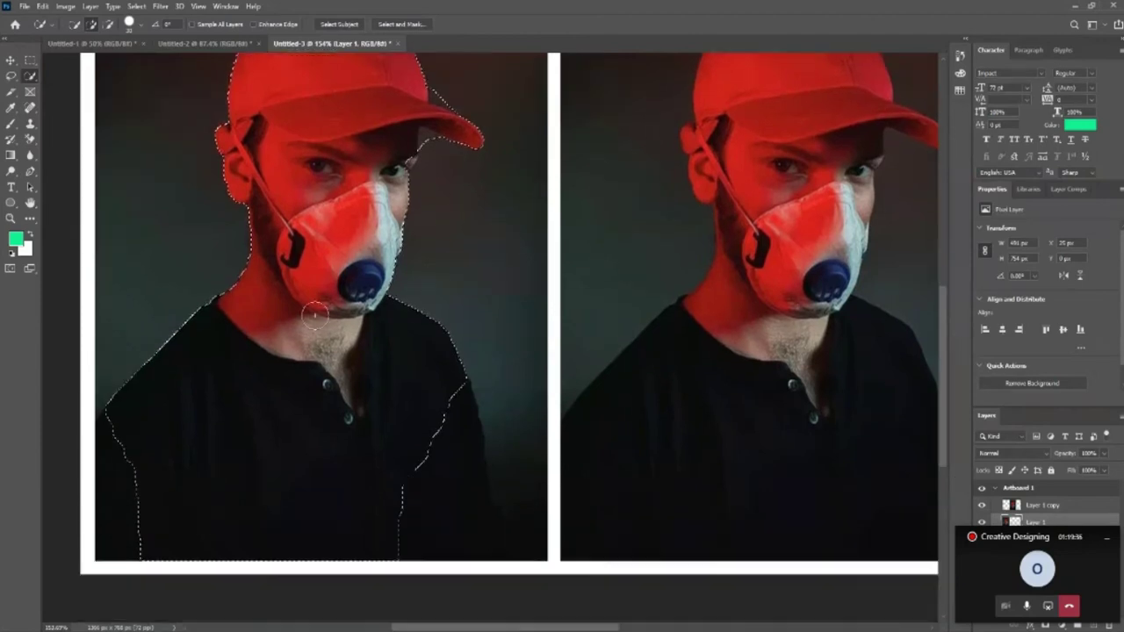
scroll(314, 314, "up", 2)
Copy the selected man onto a new Layer 2 and hide the original to check the cutout.
key("ctrl+j")
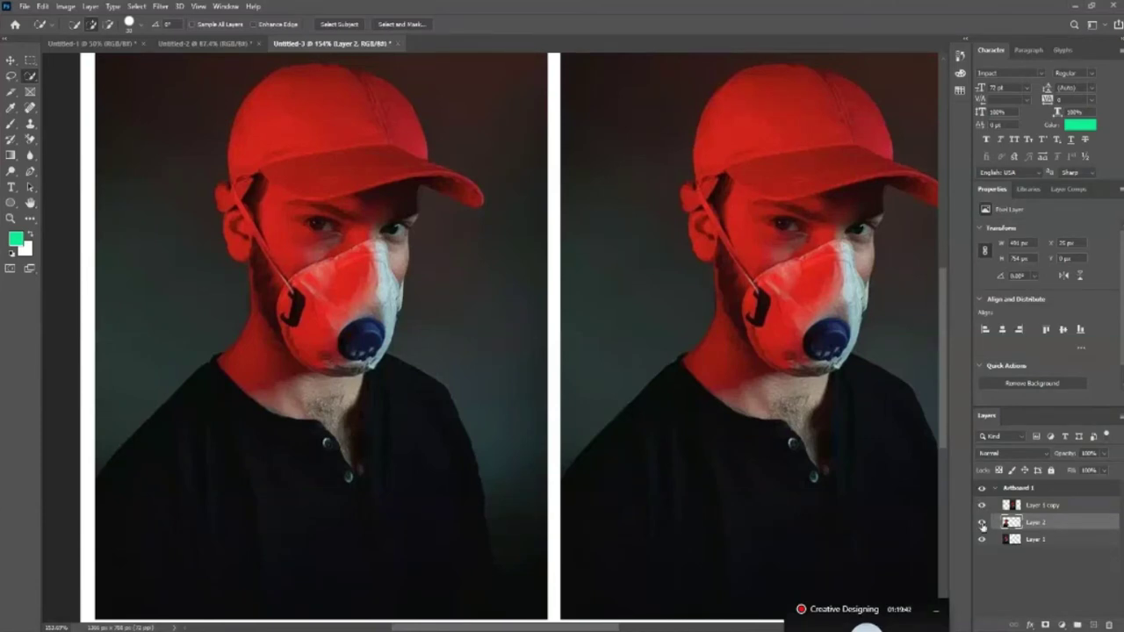
left_click(980, 540)
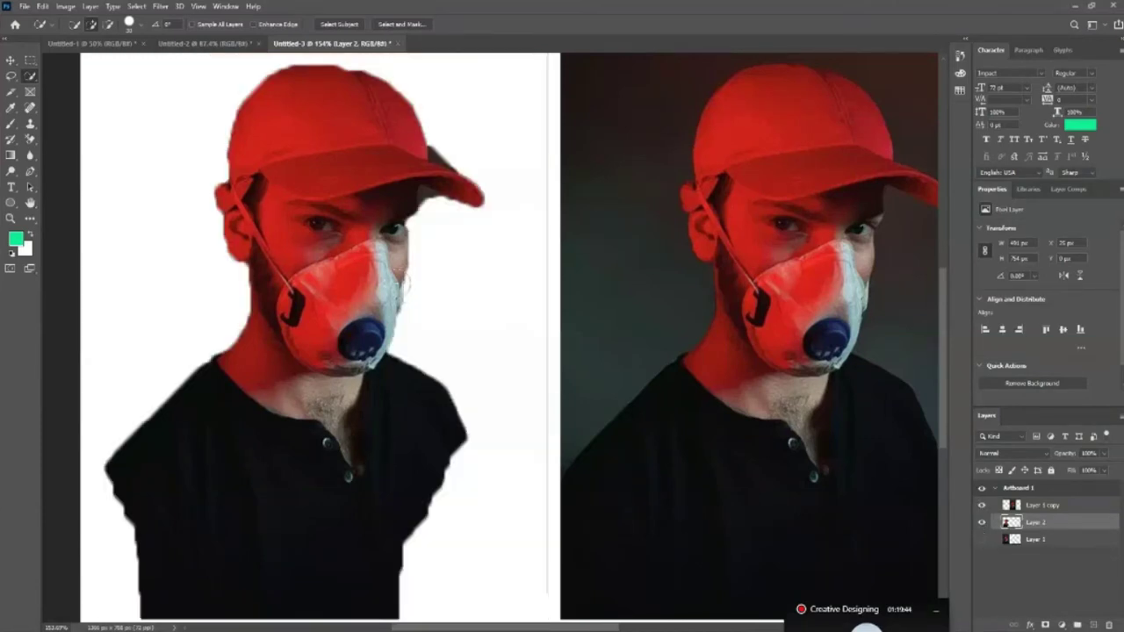
scroll(380, 551, "up", 1)
scroll(380, 550, "down", 1)
scroll(389, 564, "down", 3)
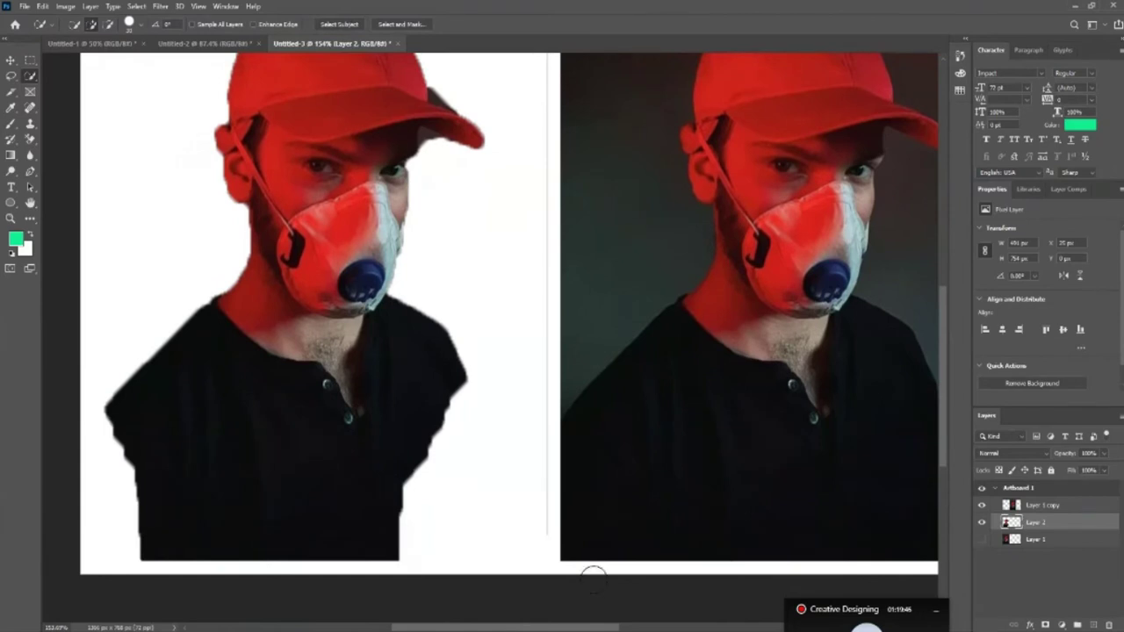
scroll(372, 301, "up", 3)
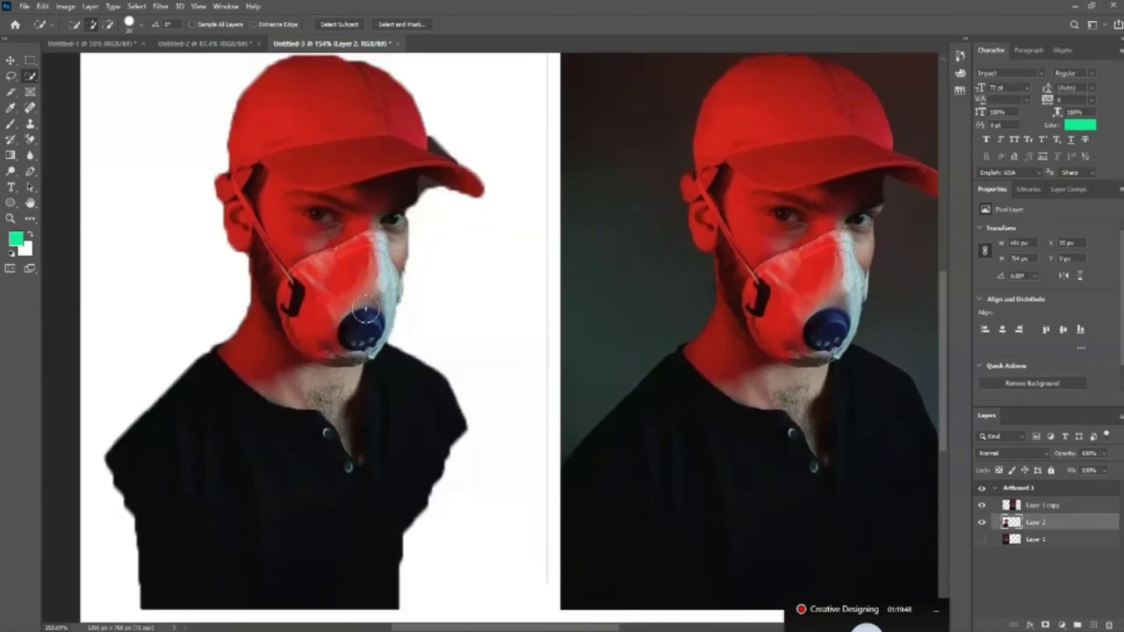
Zoom in close on the red cap, to about 361%.
key("z")
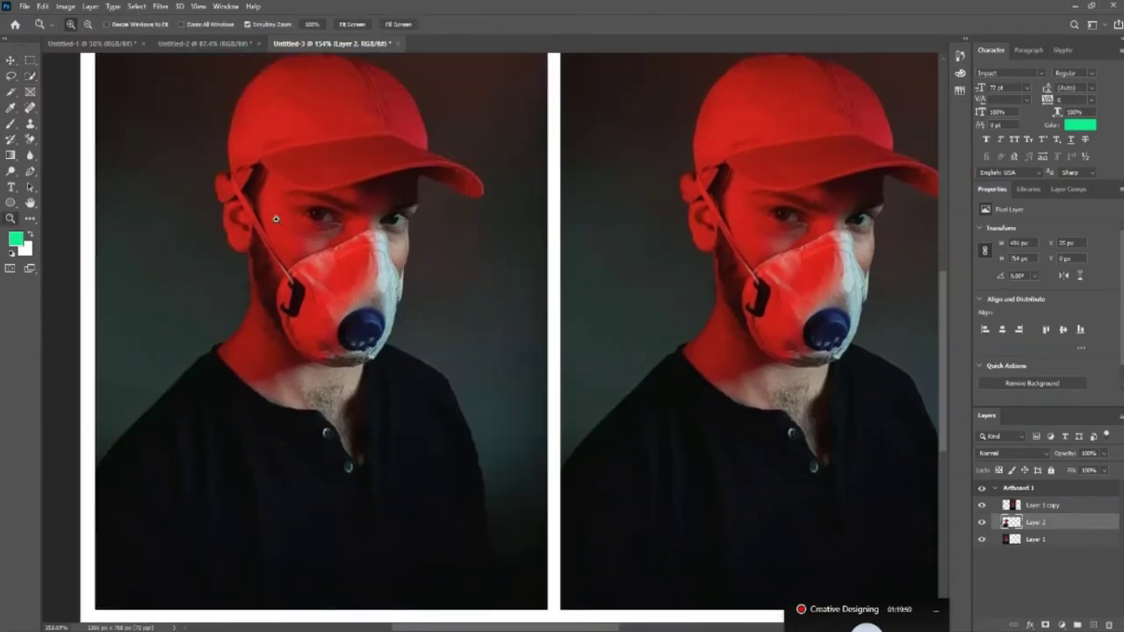
scroll(272, 219, "down", 1)
scroll(760, 131, "down", 1)
scroll(790, 190, "up", 3)
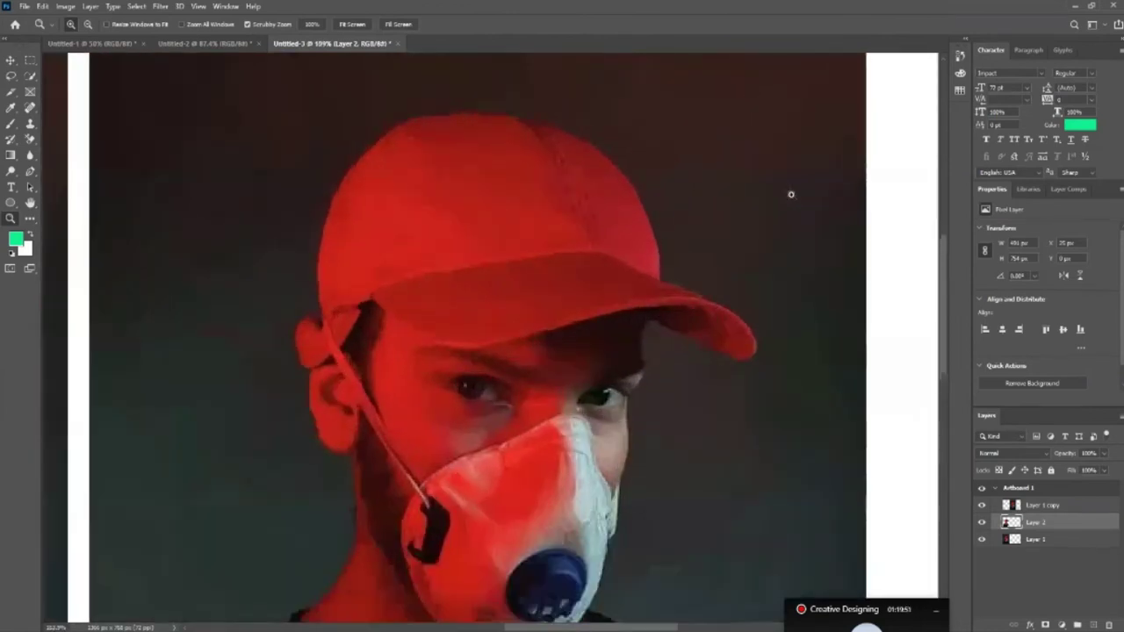
scroll(283, 133, "up", 1)
scroll(344, 208, "up", 1)
Start a standard Pen Tool path over the cap's top, then undo the misplaced points.
key("p")
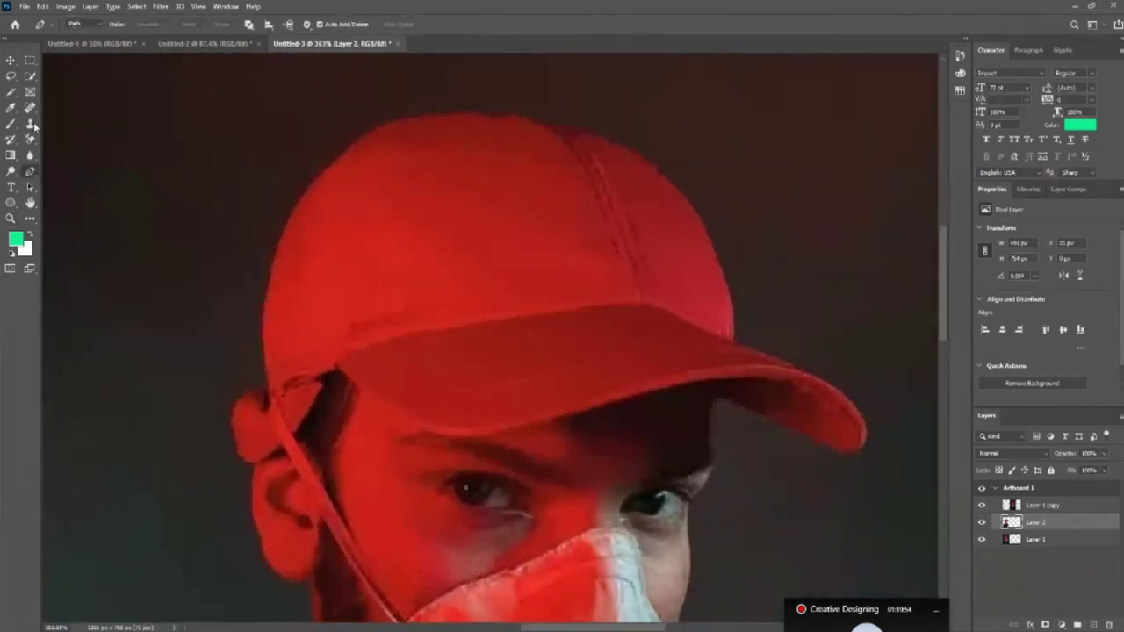
right_click(29, 173)
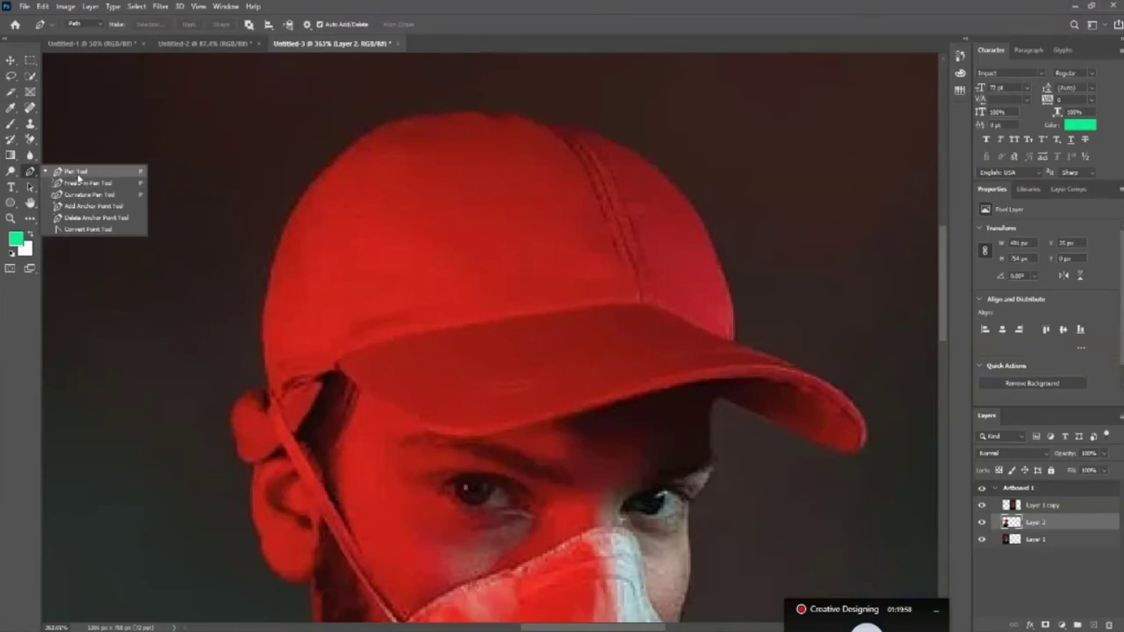
left_click(78, 176)
scroll(416, 241, "up", 2)
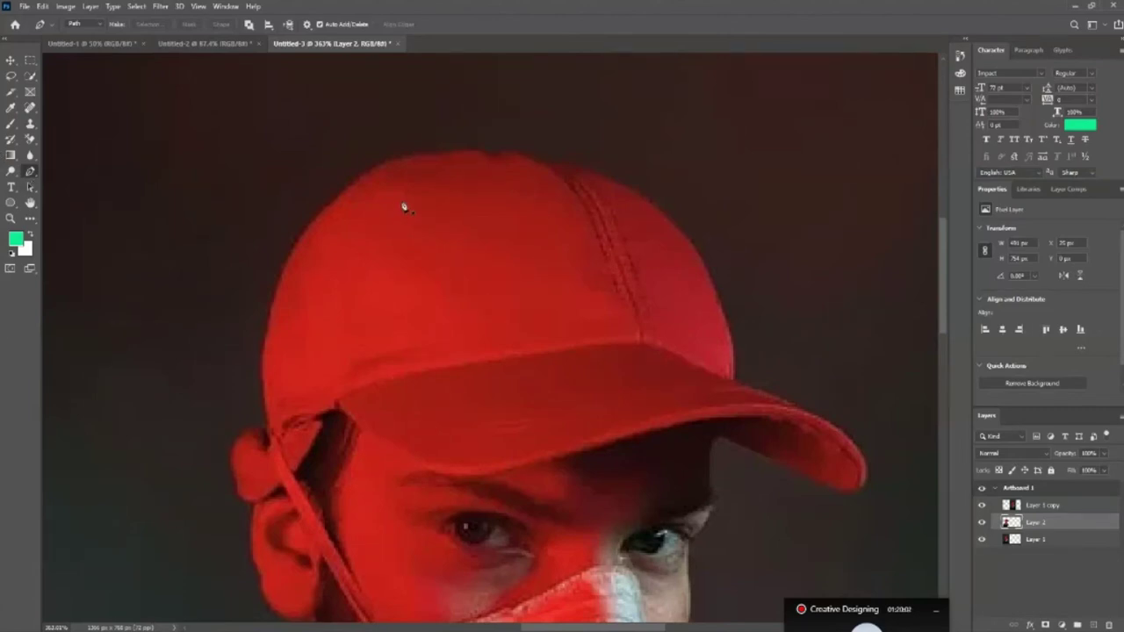
left_click(361, 180)
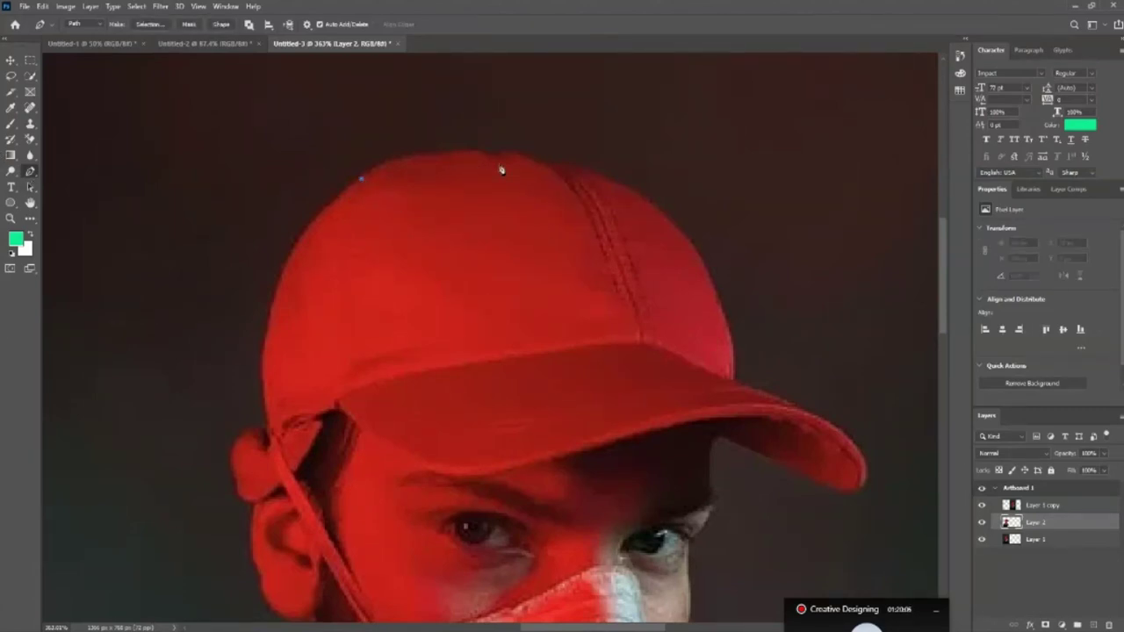
left_click_drag(507, 153, 599, 168)
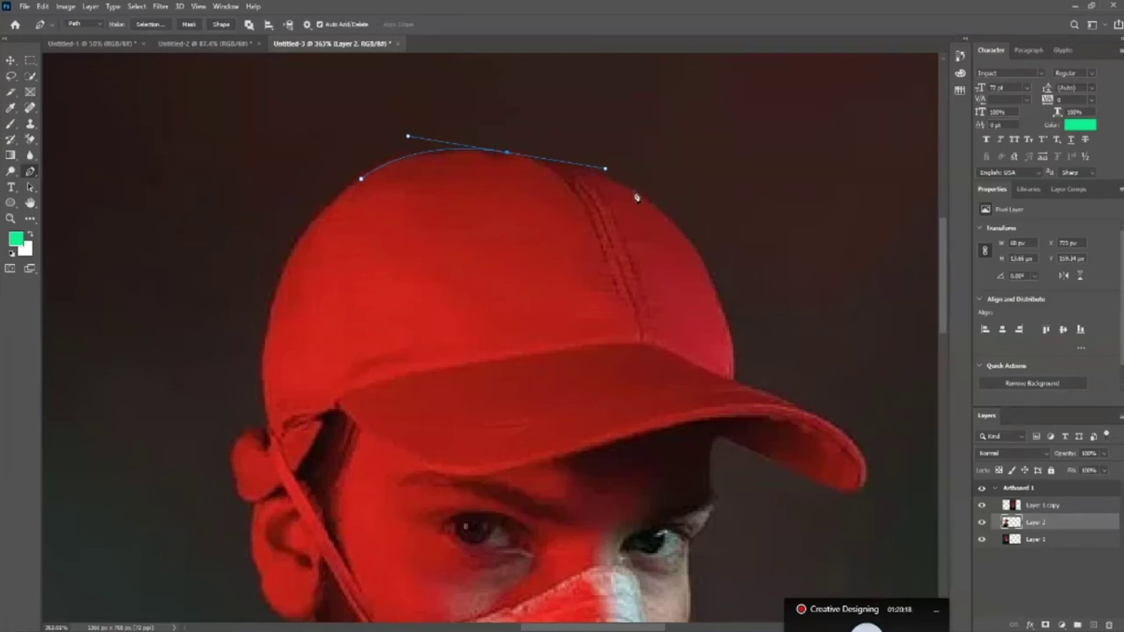
left_click(655, 208)
key("ctrl+z")
key("ctrl+z")
key("ctrl+z")
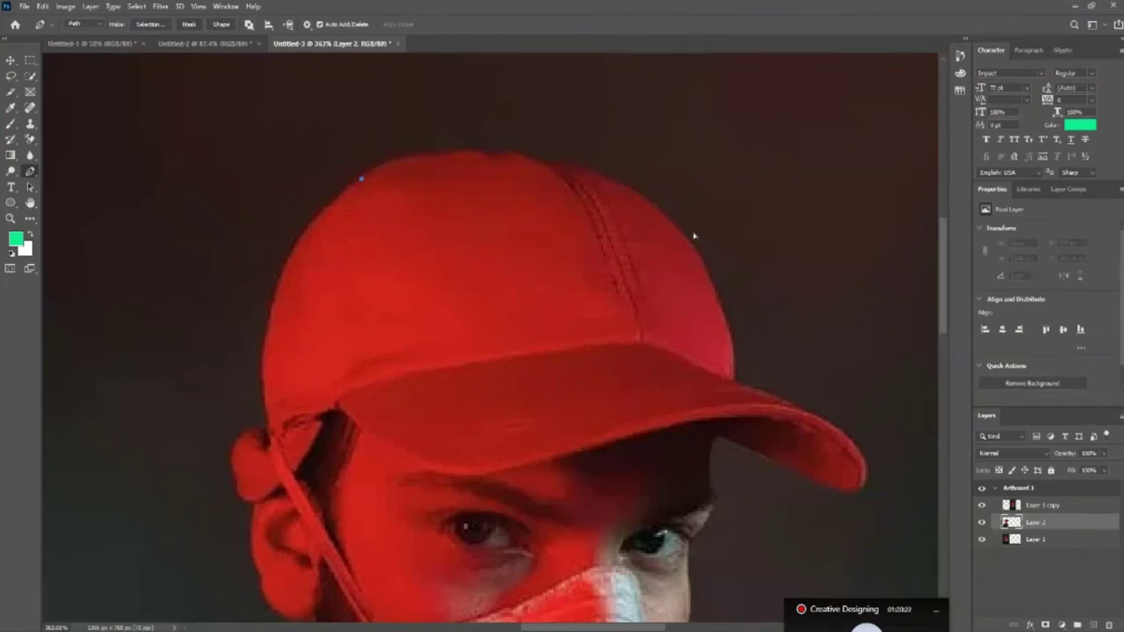
key("ctrl+z")
Redraw the path from the cap's top-left edge along the crown, undoing rough curves.
left_click(356, 179)
left_click_drag(506, 157, 578, 165)
left_click_drag(626, 186, 677, 209)
mouse_move(699, 259)
left_mouse_down()
mouse_move(729, 293)
mouse_move(770, 308)
mouse_move(678, 322)
mouse_move(720, 284)
mouse_move(709, 290)
mouse_move(705, 272)
mouse_move(726, 293)
mouse_move(707, 287)
left_mouse_up()
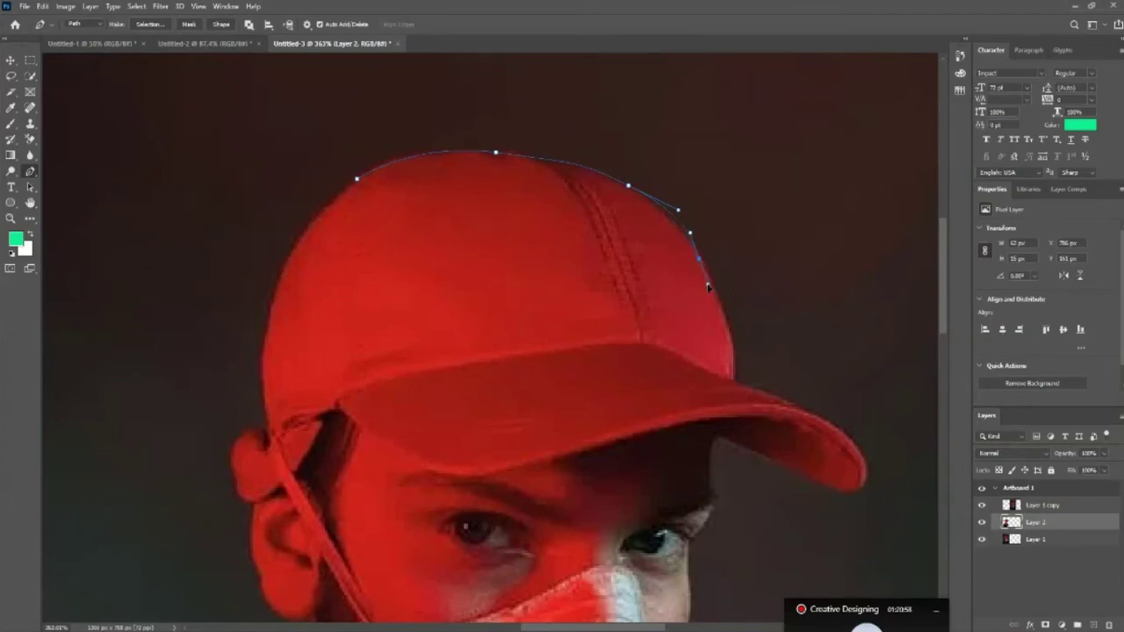
key("ctrl+z")
key("ctrl+z")
key("ctrl+z")
mouse_move(495, 154)
left_mouse_down()
mouse_move(587, 177)
mouse_move(518, 159)
left_mouse_up()
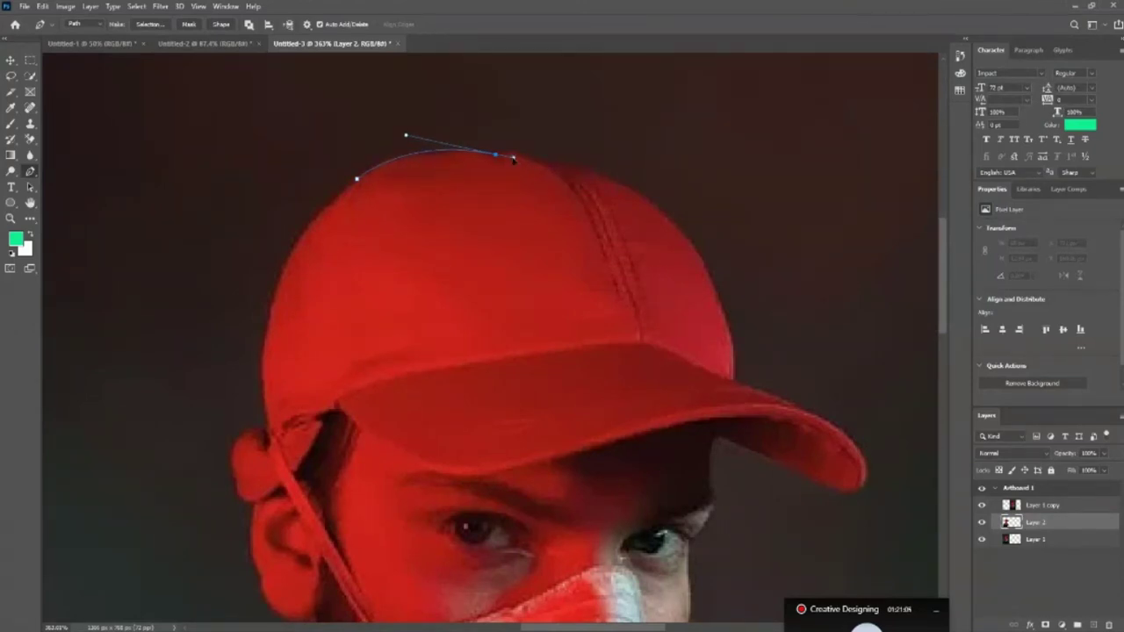
key("ctrl+z")
Add smoother anchors across the crown and down the cap's right side toward the back.
left_click_drag(473, 152, 544, 161)
left_click_drag(543, 161, 493, 154)
left_click_drag(556, 167, 586, 191)
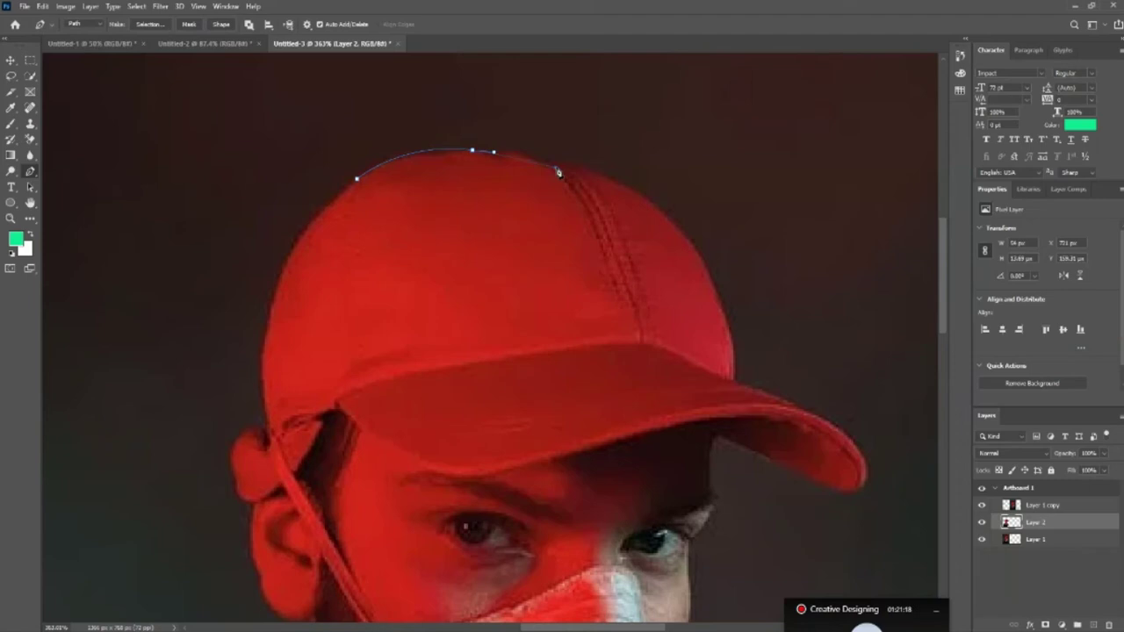
key("ctrl+z")
mouse_move(537, 153)
left_mouse_down()
mouse_move(581, 168)
mouse_move(567, 173)
mouse_move(572, 161)
left_mouse_up()
left_click_drag(641, 198, 680, 230)
left_click_drag(705, 268, 720, 294)
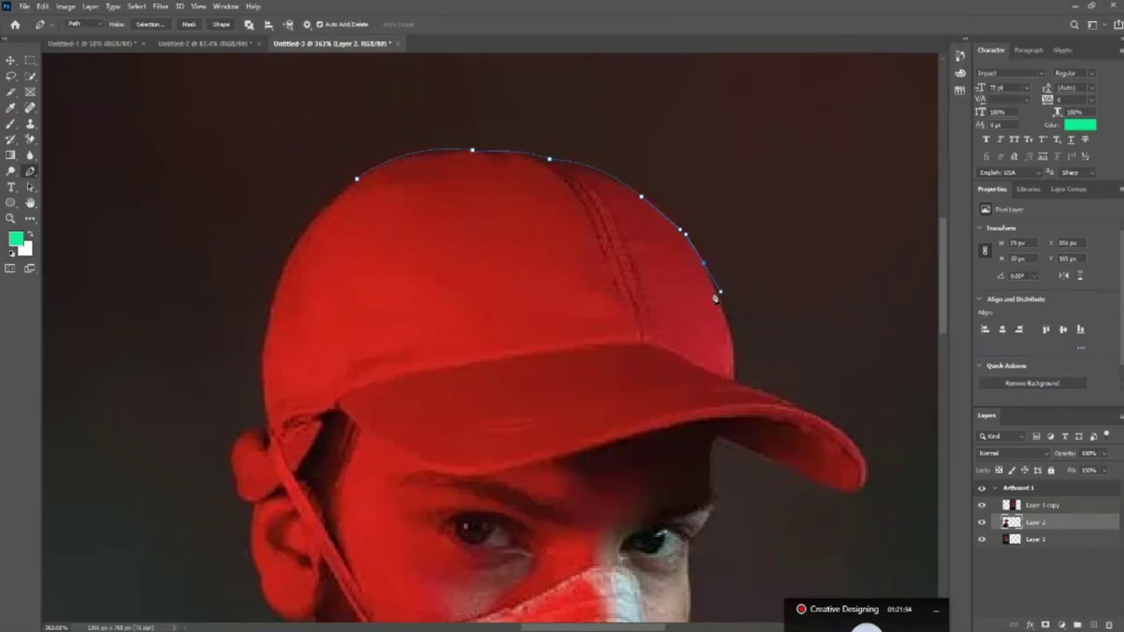
scroll(724, 289, "down", 3)
Trace the cap's back edge and curve around the brim tip, redoing the misplaced brim points.
left_click_drag(734, 266, 731, 312)
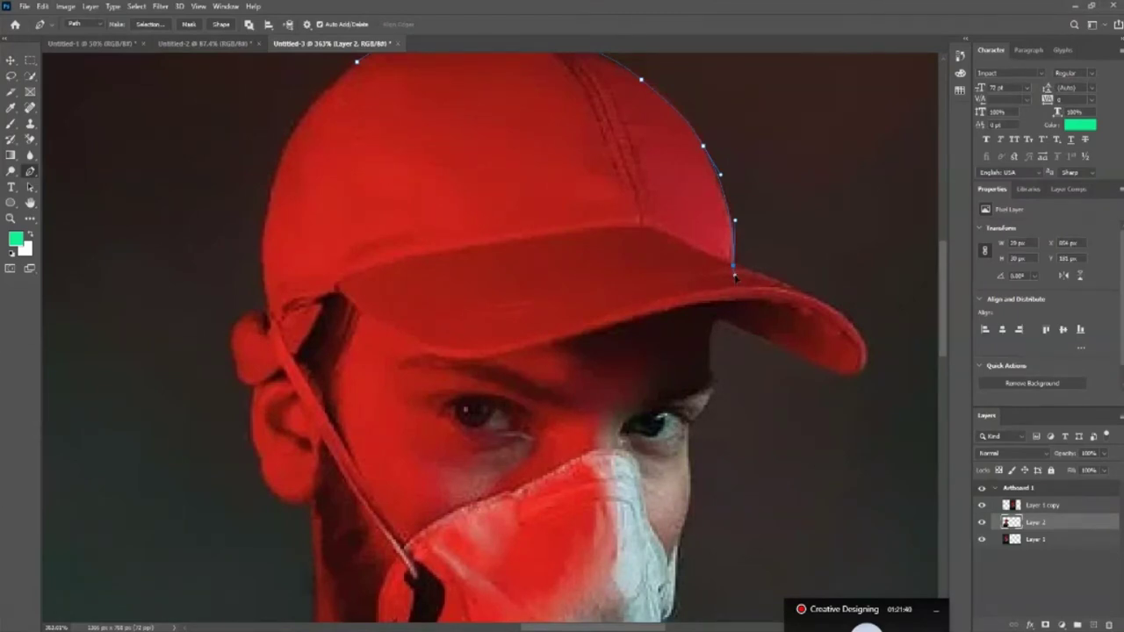
left_click_drag(729, 295, 781, 285)
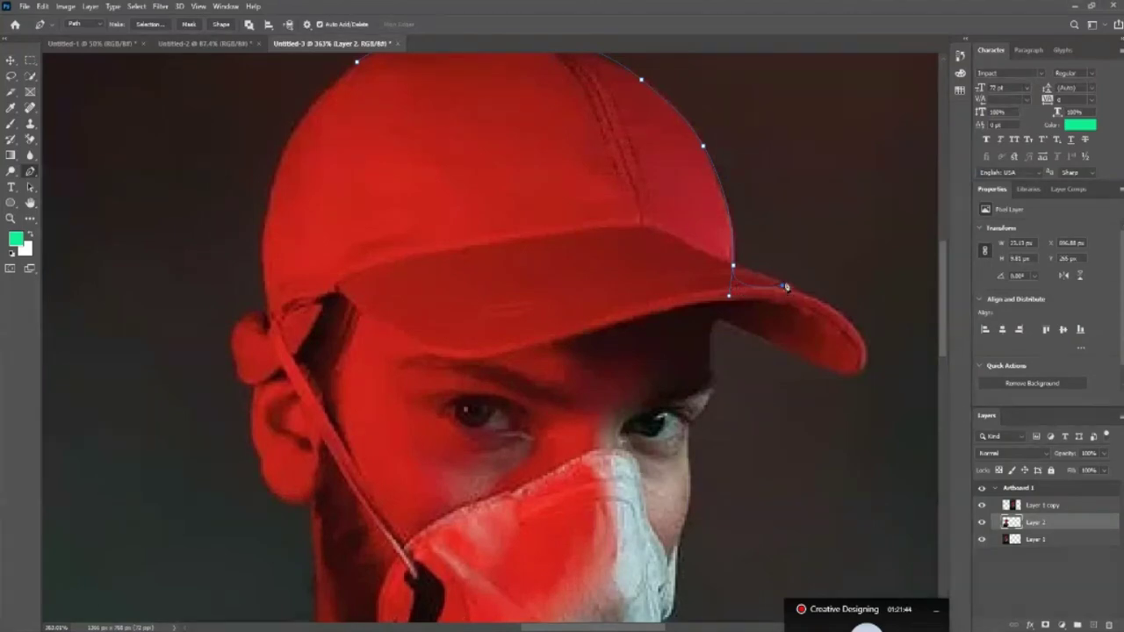
key("ctrl+z")
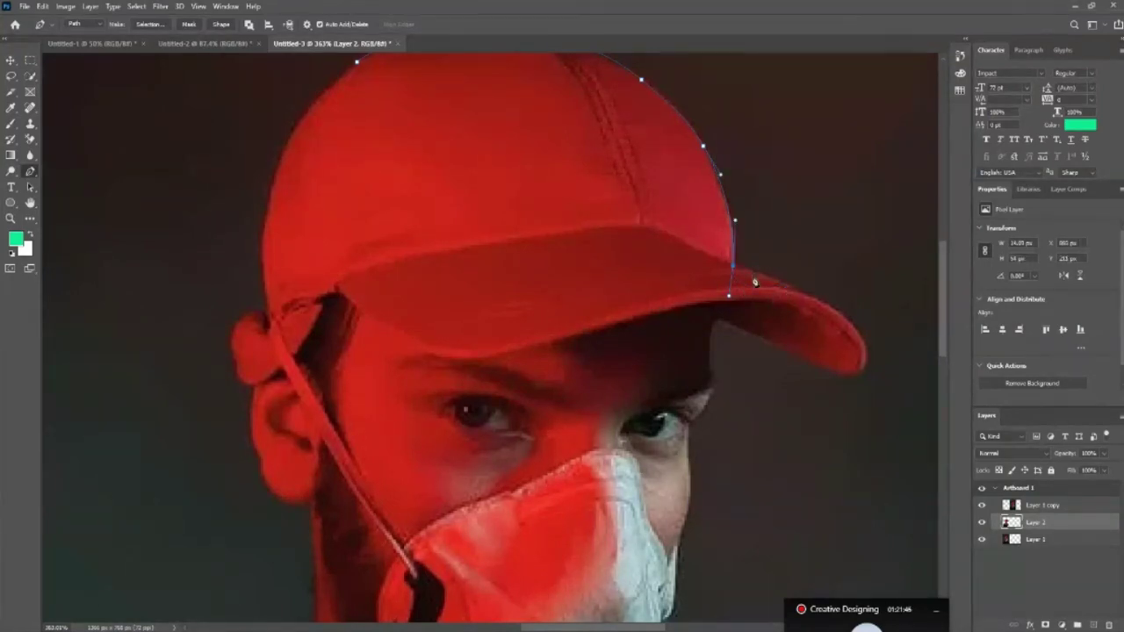
key("ctrl+z")
left_click_drag(732, 264, 734, 300)
scroll(934, 318, "down", 2)
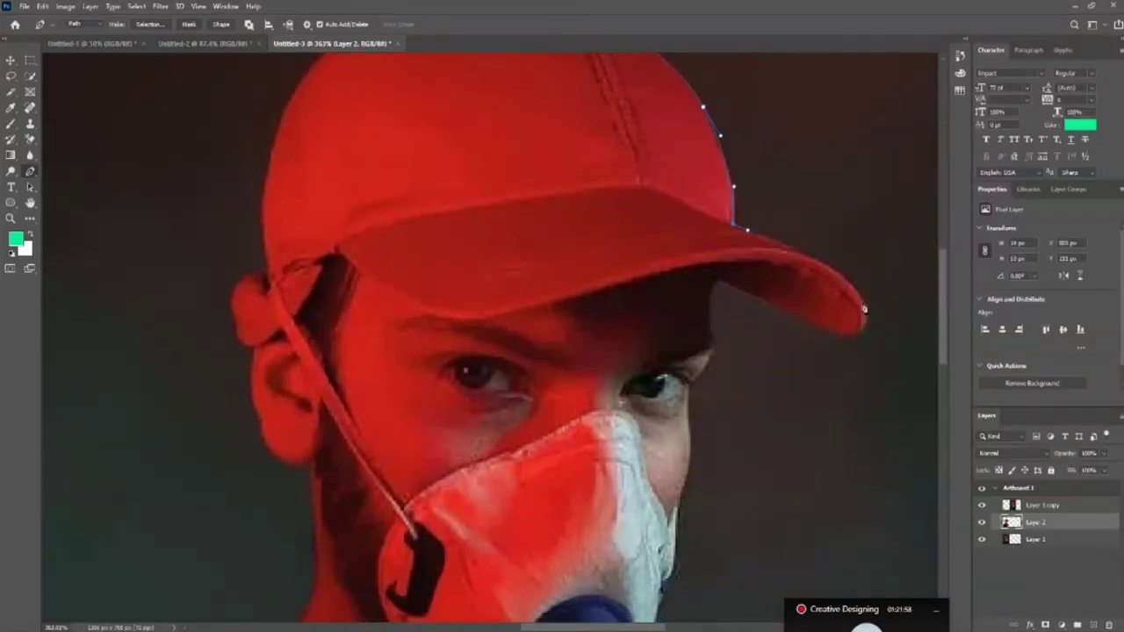
left_click_drag(854, 290, 872, 324)
left_click_drag(846, 339, 815, 355)
scroll(755, 307, "down", 1)
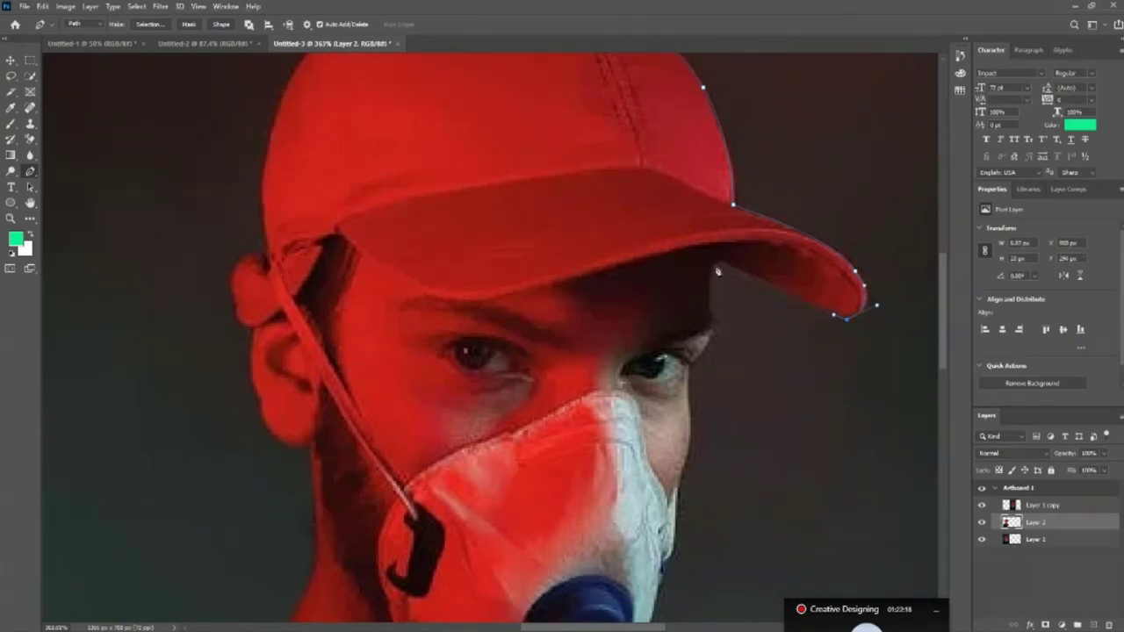
Bring the path back under the brim and down the side of the face.
left_click(718, 268)
scroll(716, 272, "down", 1)
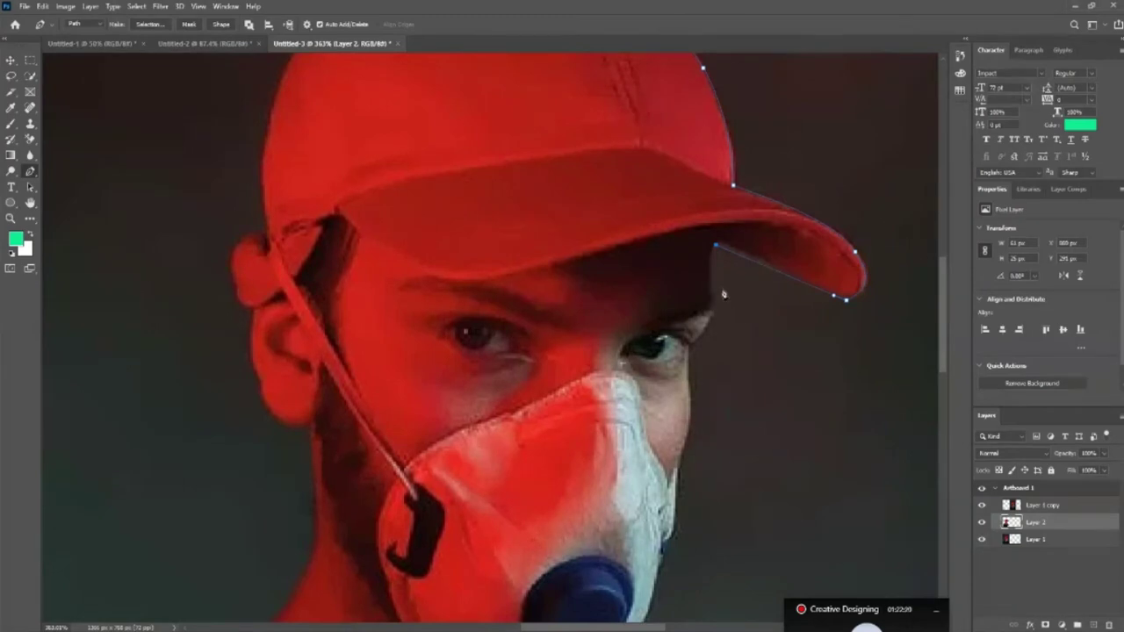
left_click(711, 299)
mouse_move(713, 307)
left_mouse_down()
mouse_move(721, 332)
mouse_move(719, 314)
left_mouse_up()
scroll(716, 314, "down", 3)
left_click(690, 230)
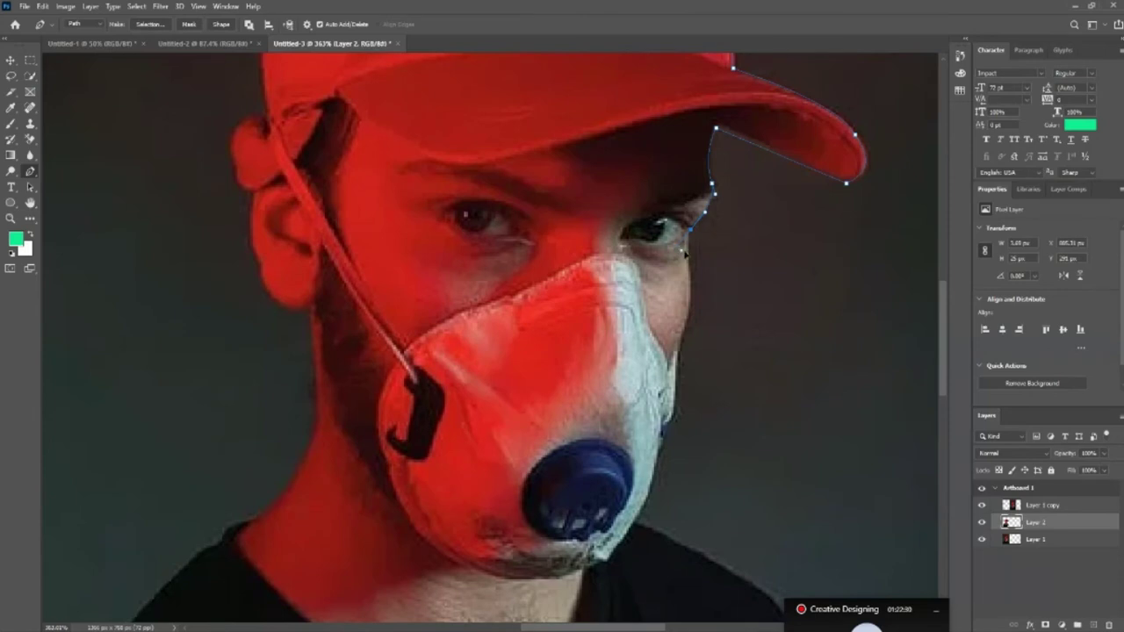
Follow the mask's edge with anchors down to the bottom of the mask.
scroll(690, 253, "down", 3)
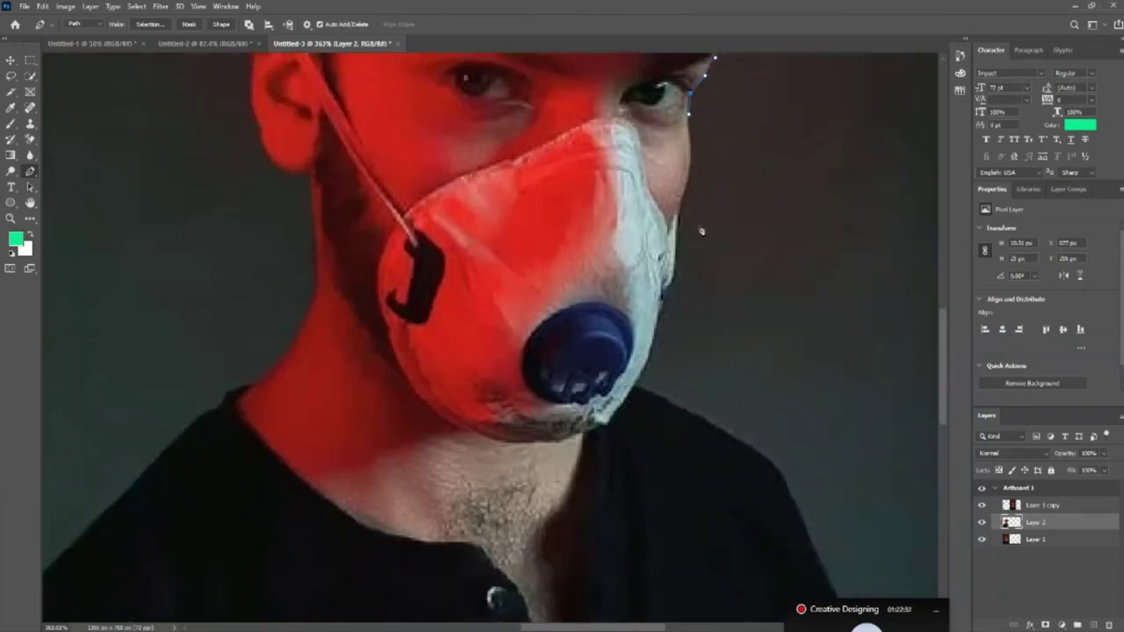
left_click_drag(683, 209, 663, 230)
left_click_drag(704, 100, 693, 143)
scroll(692, 146, "up", 2)
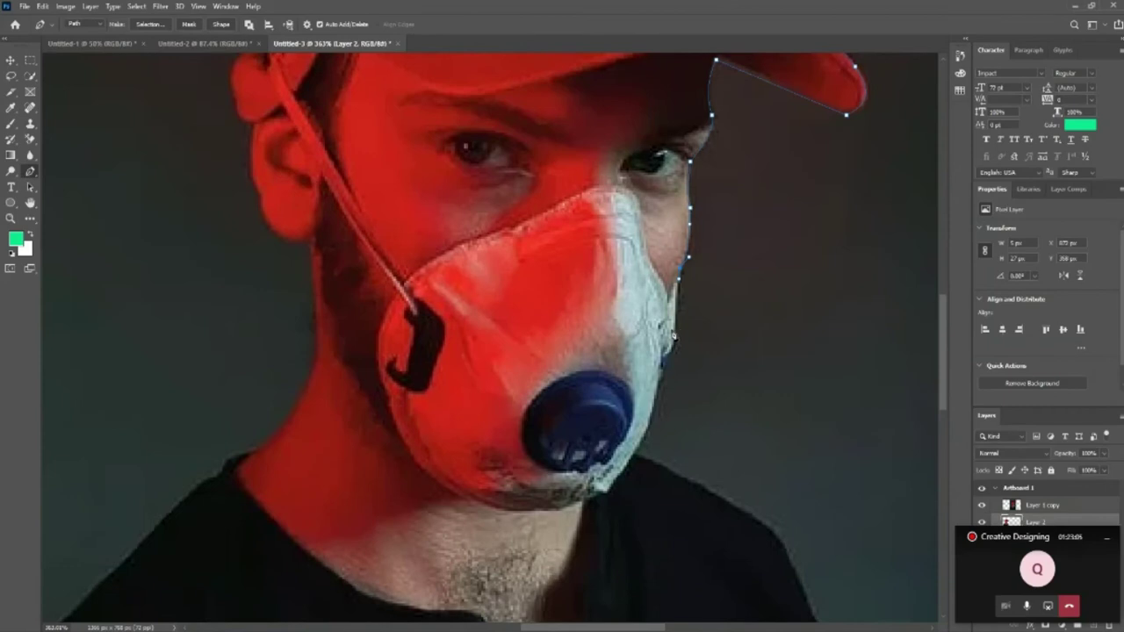
left_click_drag(676, 332, 675, 341)
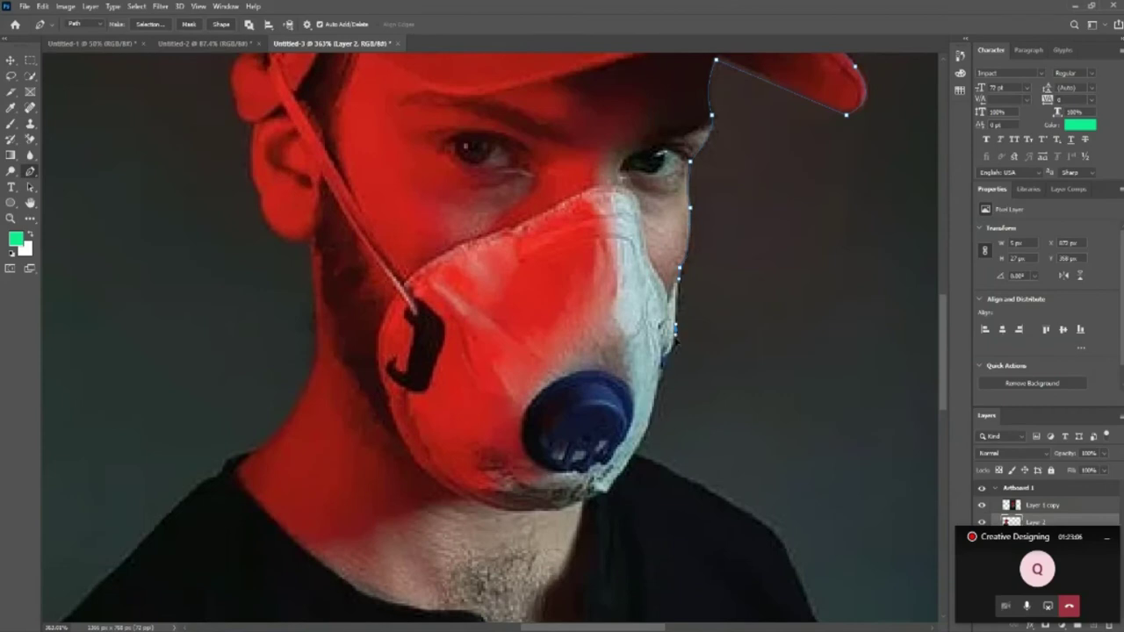
left_click(663, 364)
left_click(660, 359)
scroll(662, 374, "down", 1)
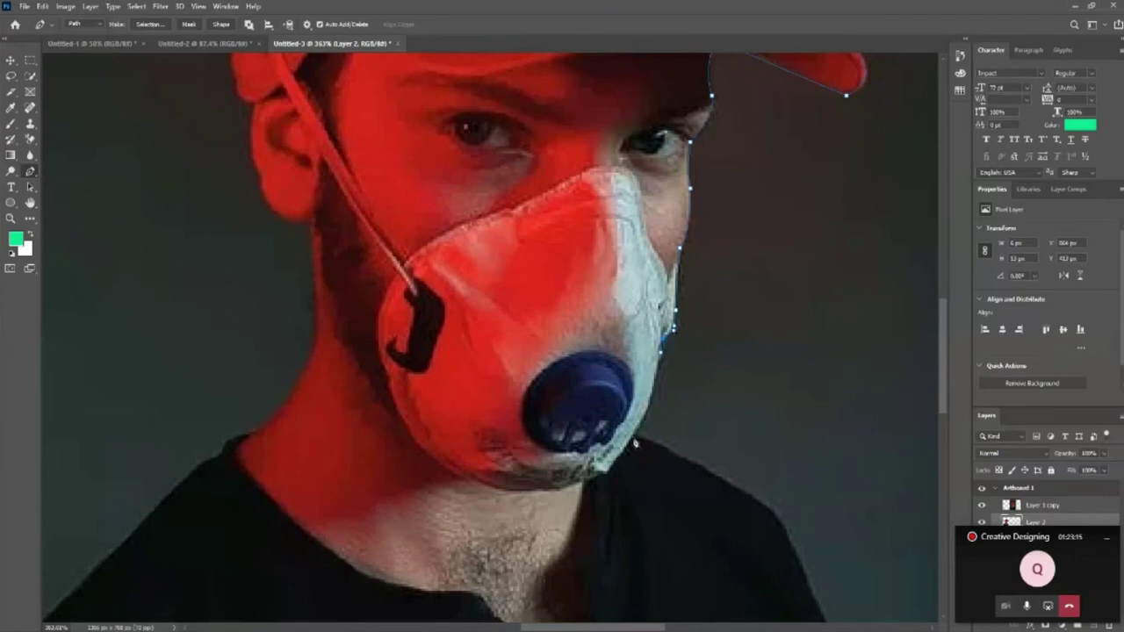
left_click(649, 422)
Curve the path along the shoulder and down the arm.
scroll(720, 446, "down", 6)
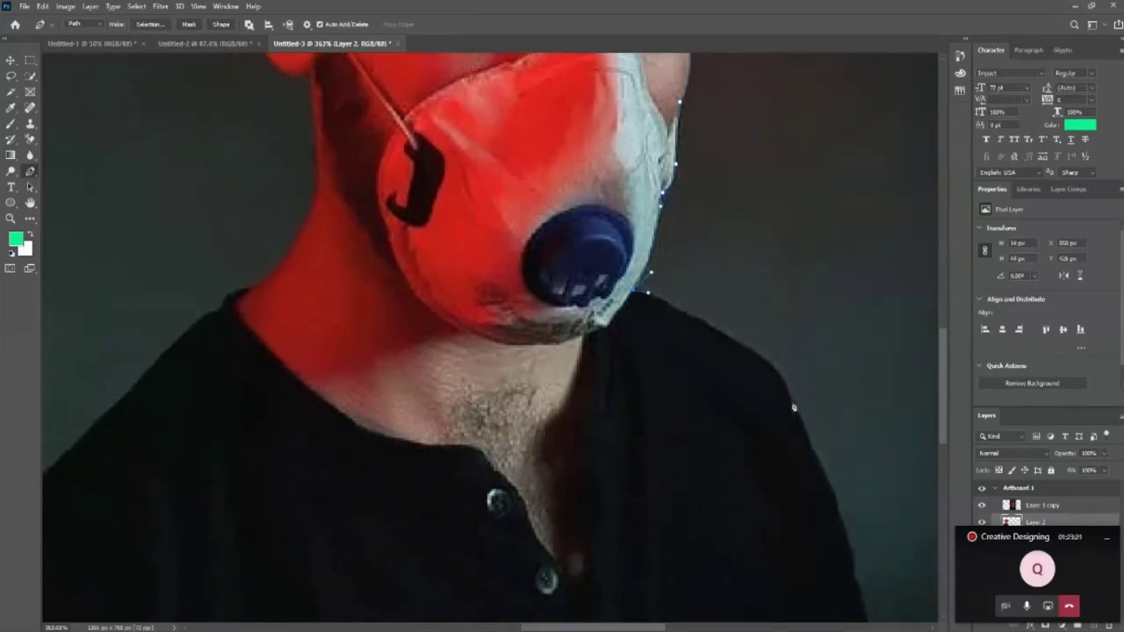
mouse_move(793, 405)
left_mouse_down()
mouse_move(808, 462)
mouse_move(807, 439)
left_mouse_up()
scroll(807, 447, "down", 6)
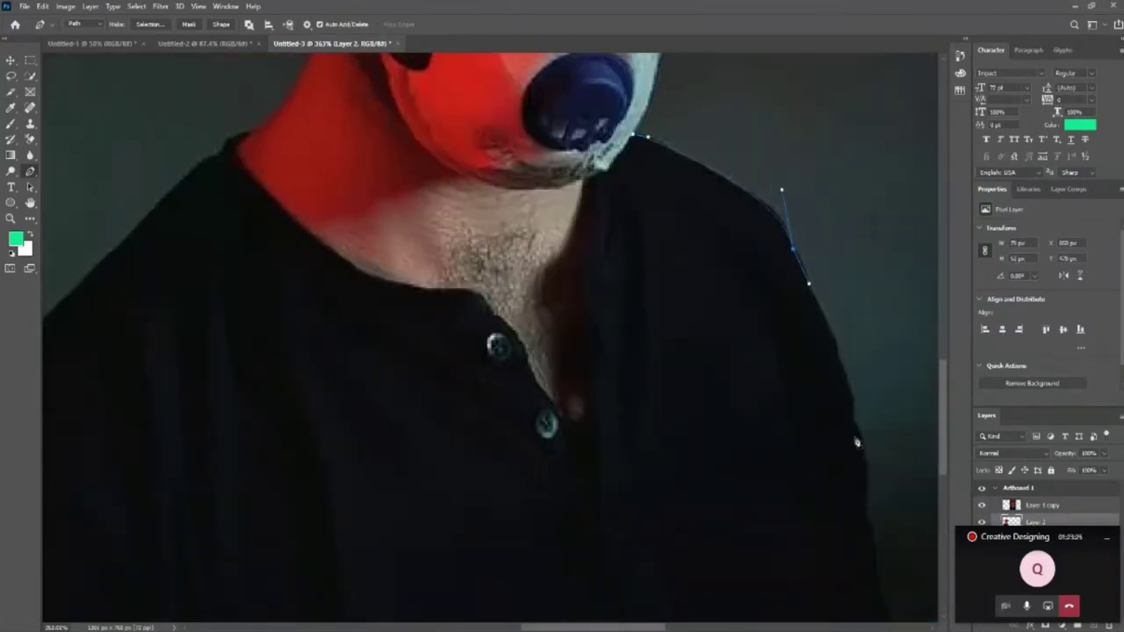
mouse_move(837, 357)
left_mouse_down()
mouse_move(835, 388)
mouse_move(844, 384)
left_mouse_up()
scroll(848, 386, "down", 3)
mouse_move(853, 322)
left_mouse_down()
mouse_move(848, 367)
mouse_move(858, 358)
left_mouse_up()
scroll(847, 386, "down", 3)
scroll(896, 354, "down", 1)
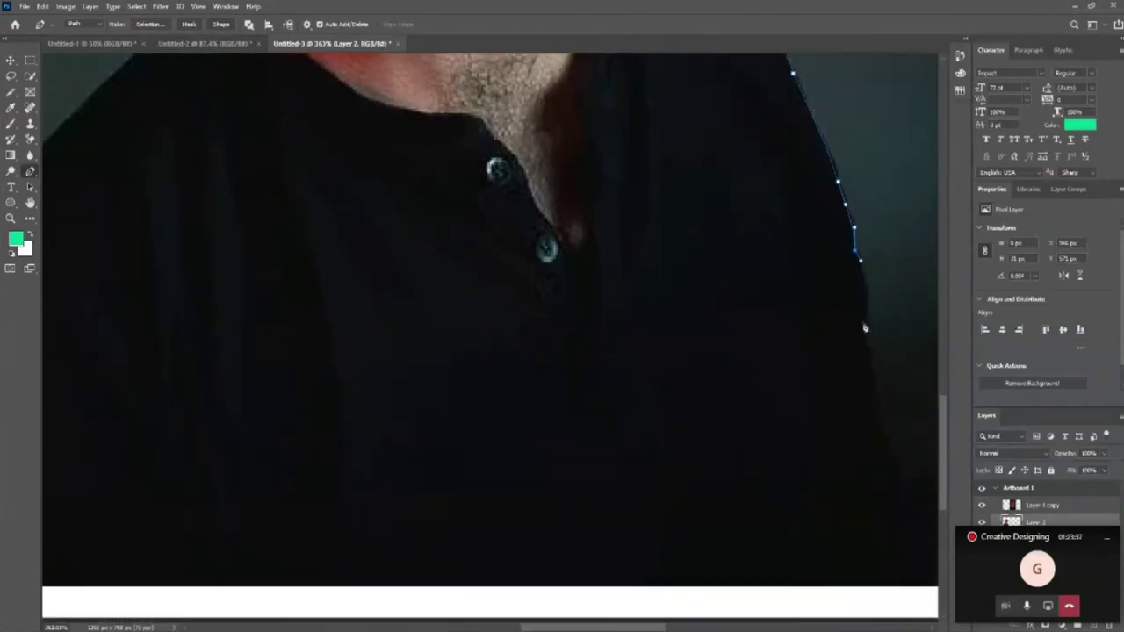
left_click_drag(866, 331, 857, 355)
Continue the path down the shirt's side and along the image's bottom edge.
scroll(876, 347, "up", 2)
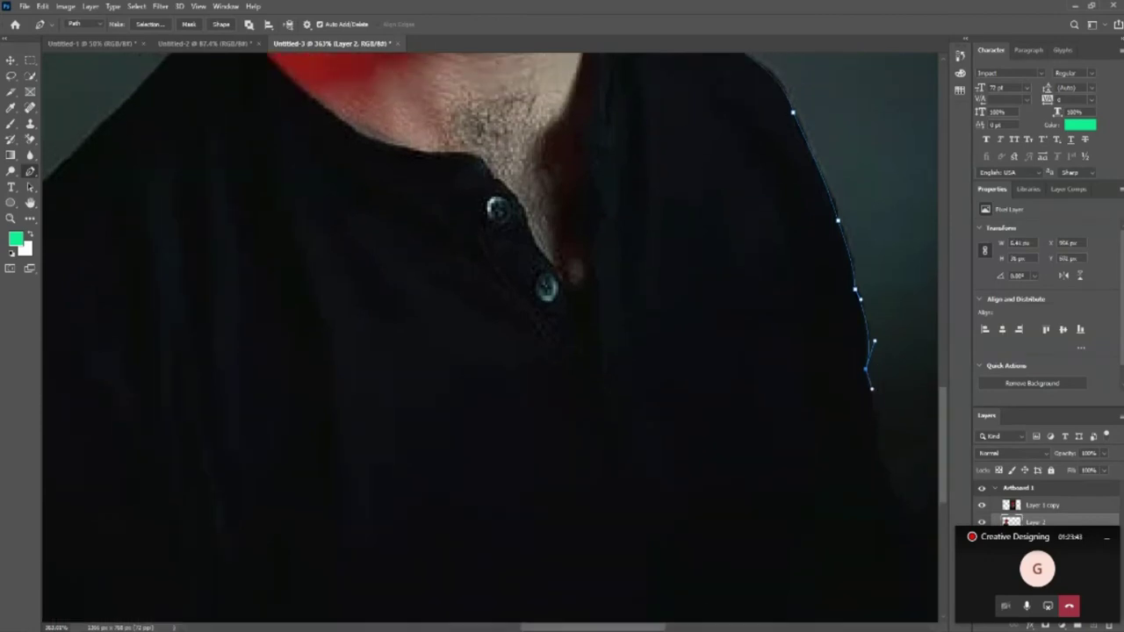
left_click_drag(643, 629, 660, 629)
scroll(747, 474, "down", 3)
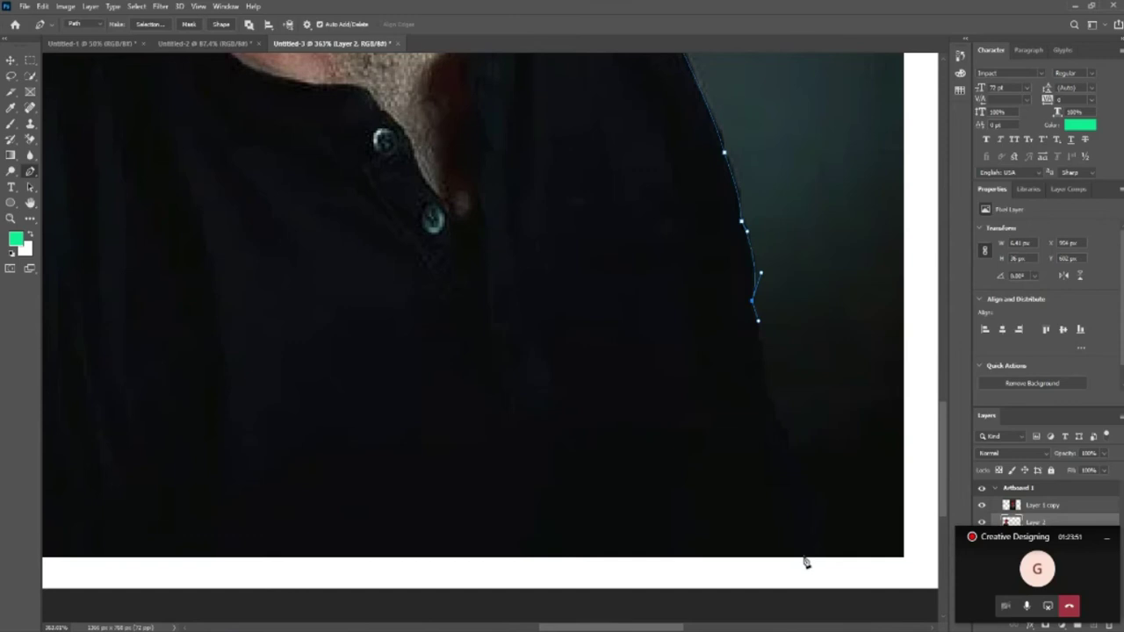
left_click_drag(789, 492, 791, 619)
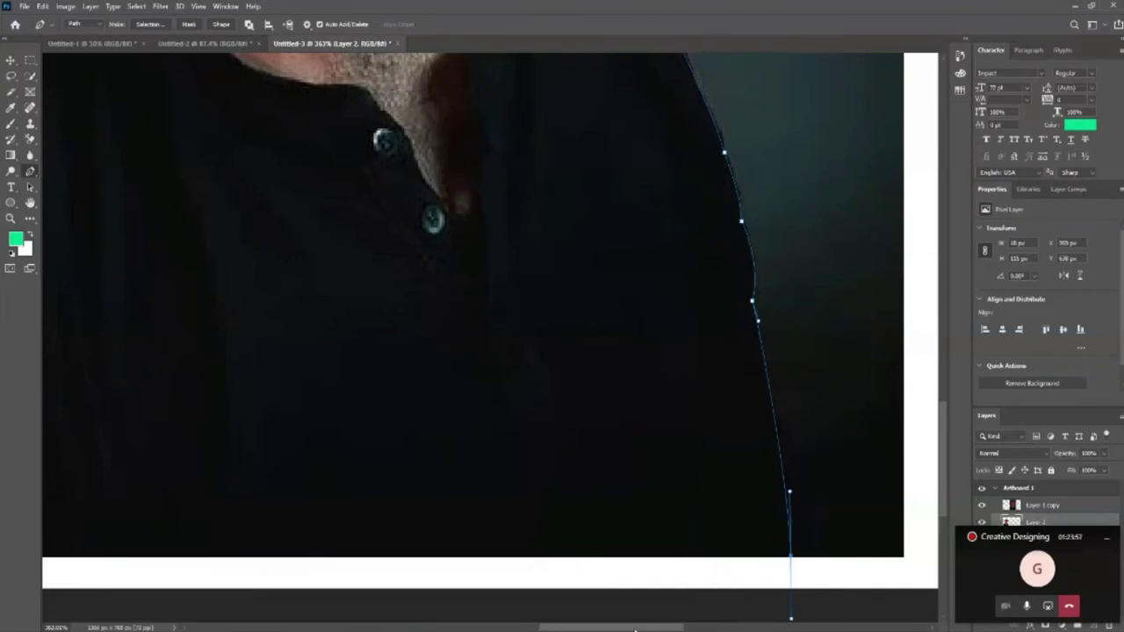
left_click_drag(634, 628, 553, 628)
left_click_drag(342, 557, 342, 529)
Anchor the body's bottom-left corner, then add curved points up the shoulder to the collar and neck base.
left_click(341, 225)
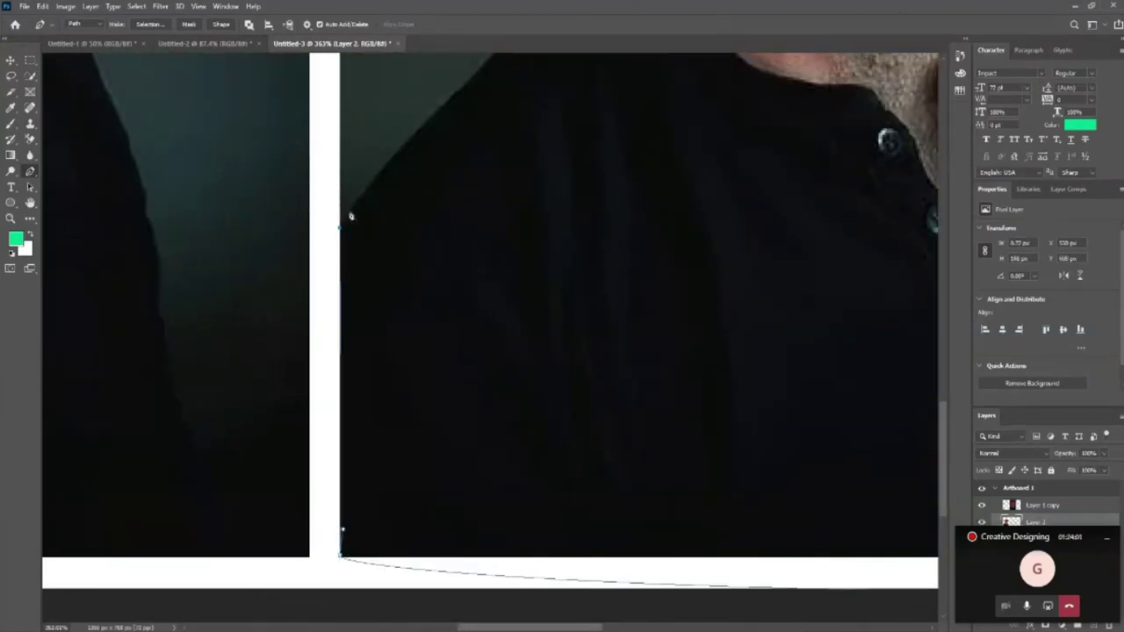
scroll(431, 176, "up", 1)
scroll(431, 195, "up", 2)
scroll(621, 175, "up", 2)
scroll(512, 250, "up", 1)
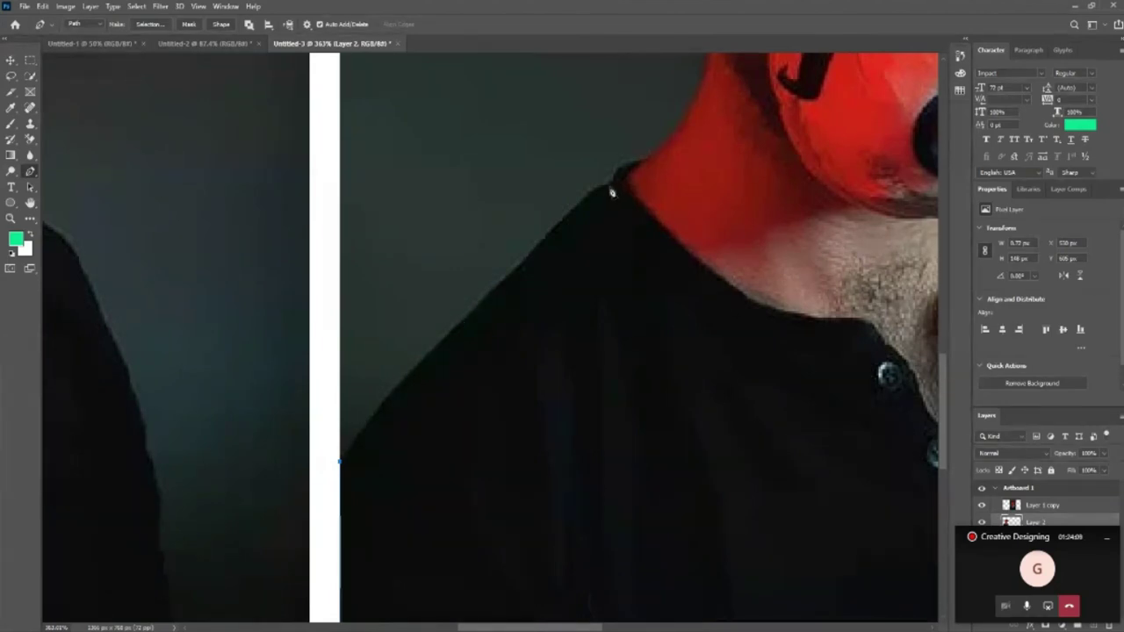
mouse_move(610, 185)
left_mouse_down()
mouse_move(694, 161)
mouse_move(706, 139)
left_mouse_up()
left_click_drag(707, 140, 639, 171)
scroll(672, 208, "up", 3)
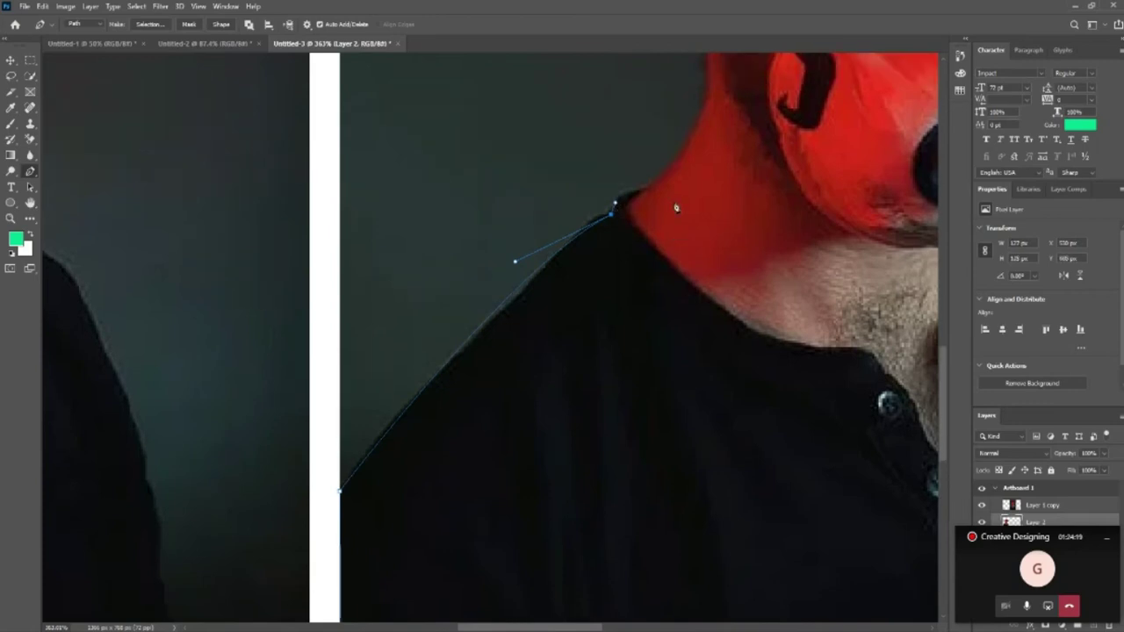
left_click(644, 274)
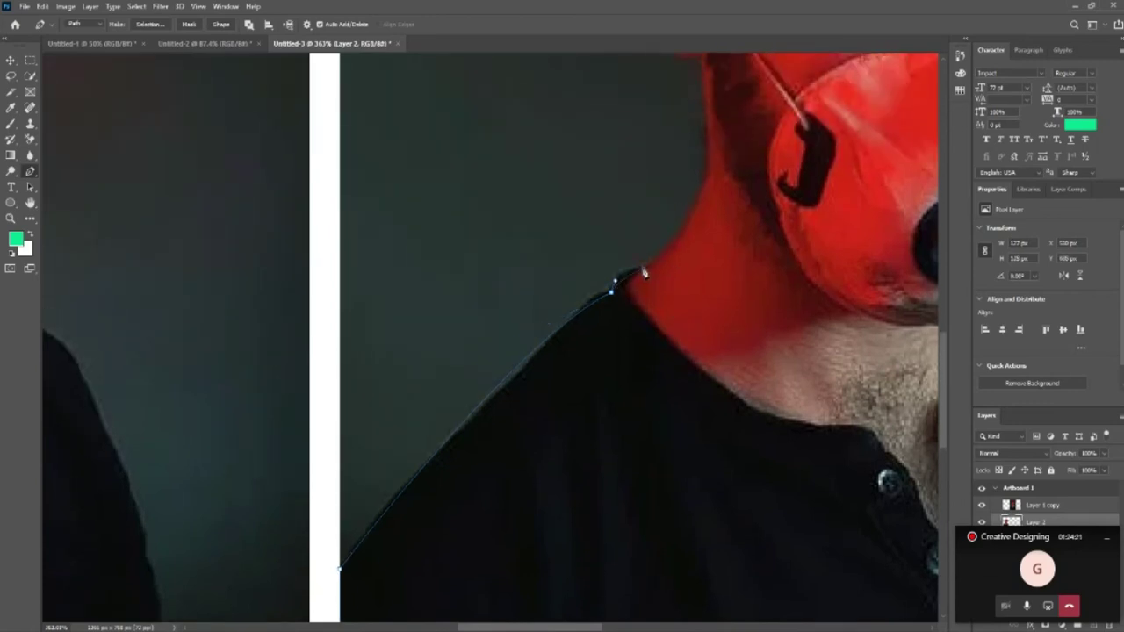
left_click_drag(648, 268, 667, 270)
scroll(700, 261, "up", 3)
scroll(742, 269, "up", 2)
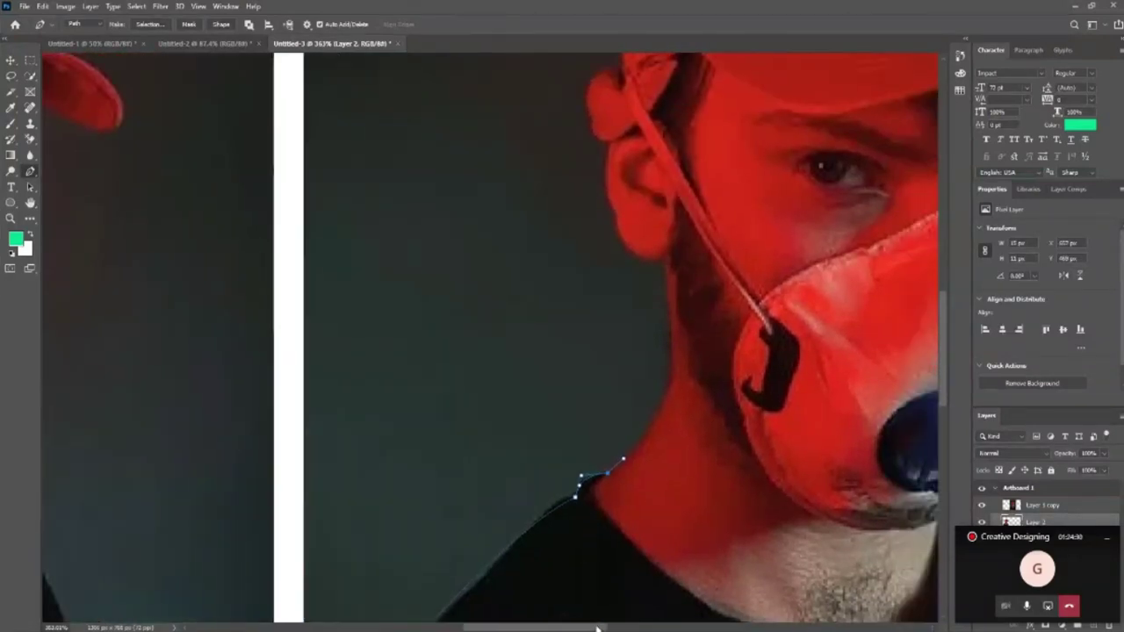
Trace up the neck to below the ear, undoing one misplaced cheek point.
scroll(243, 318, "right", 5)
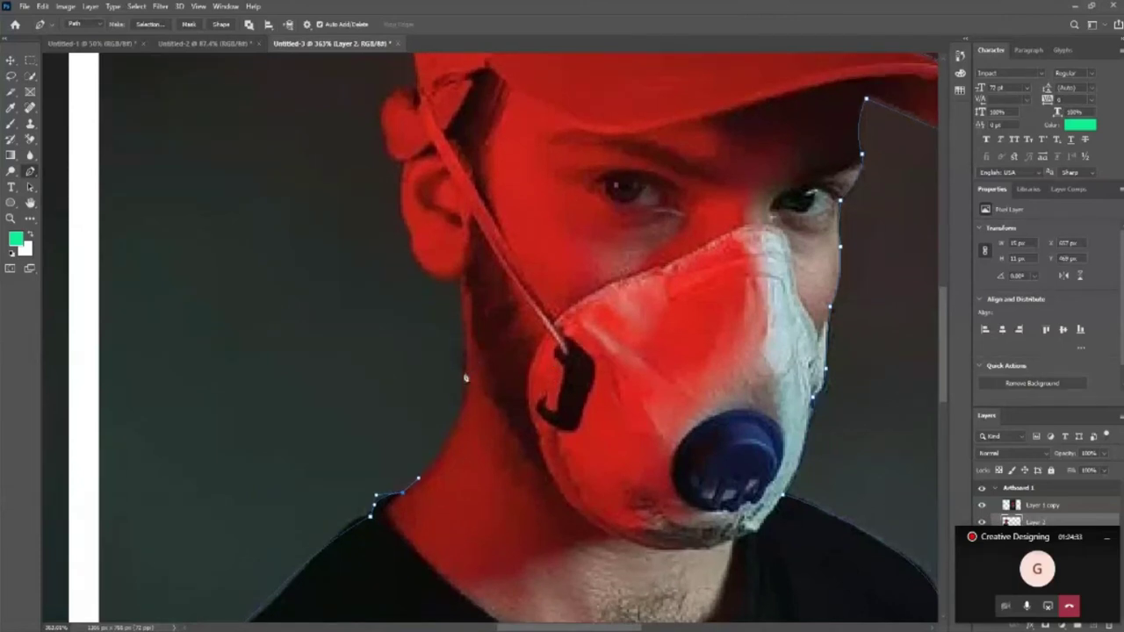
left_click_drag(466, 362, 457, 297)
scroll(465, 332, "up", 2)
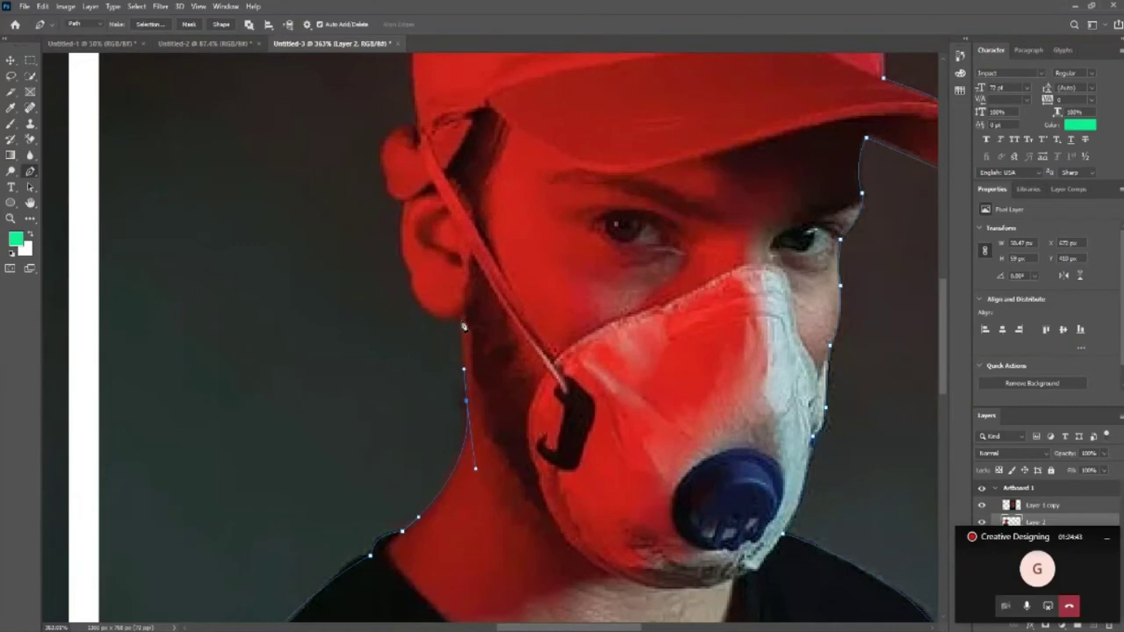
left_click(463, 330)
key("ctrl+z")
left_click(453, 320)
left_click_drag(407, 276, 396, 235)
left_click(406, 274, "alt")
Curve the path up the back of the ear and around its top.
scroll(403, 264, "up", 2)
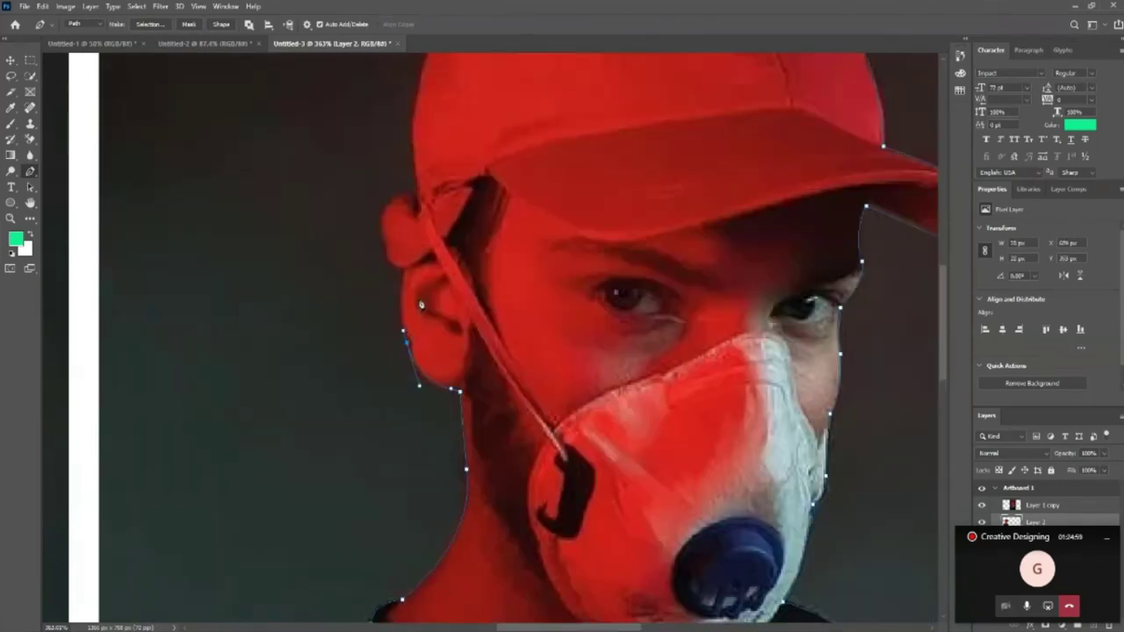
left_click_drag(395, 292, 405, 254)
scroll(389, 268, "up", 2)
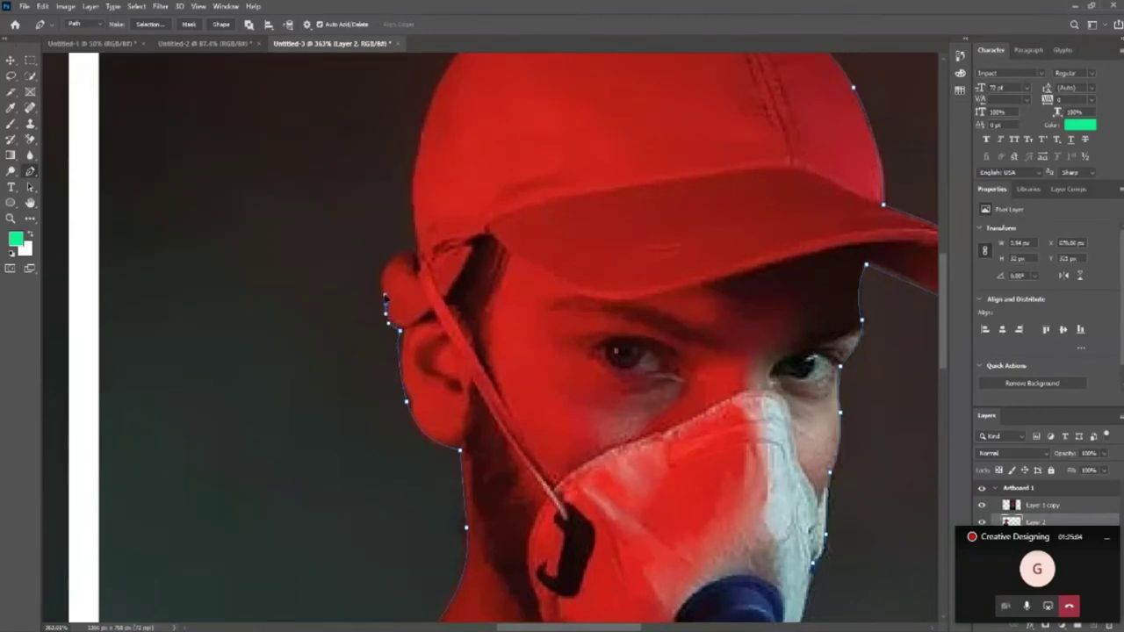
scroll(385, 298, "up", 2)
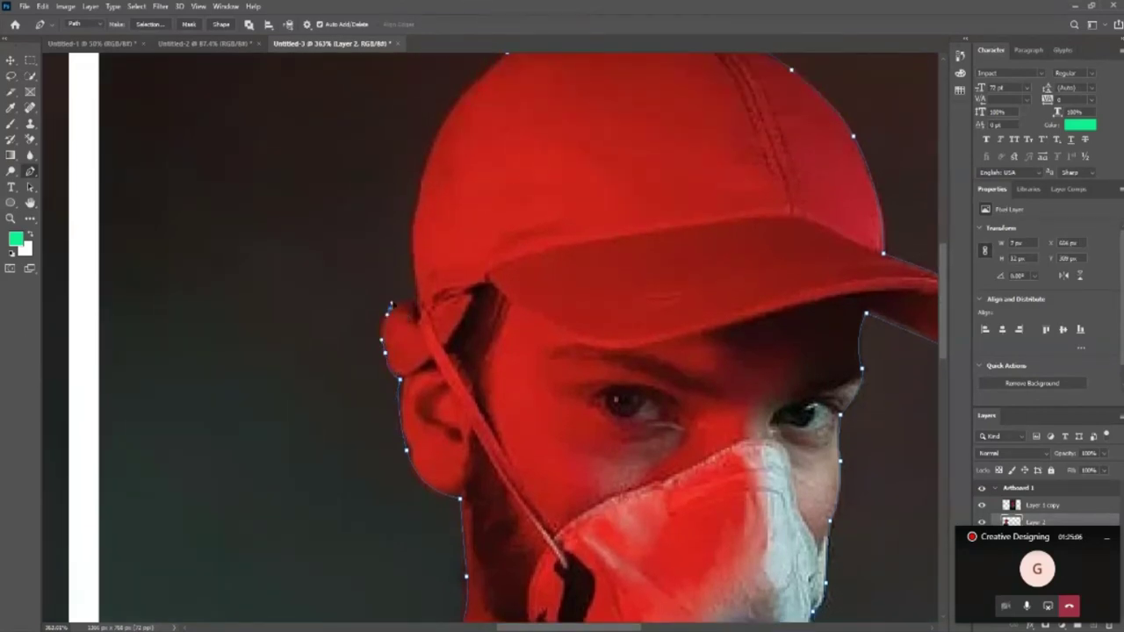
left_click_drag(395, 297, 400, 295)
scroll(402, 299, "up", 2)
left_click_drag(418, 377, 419, 354)
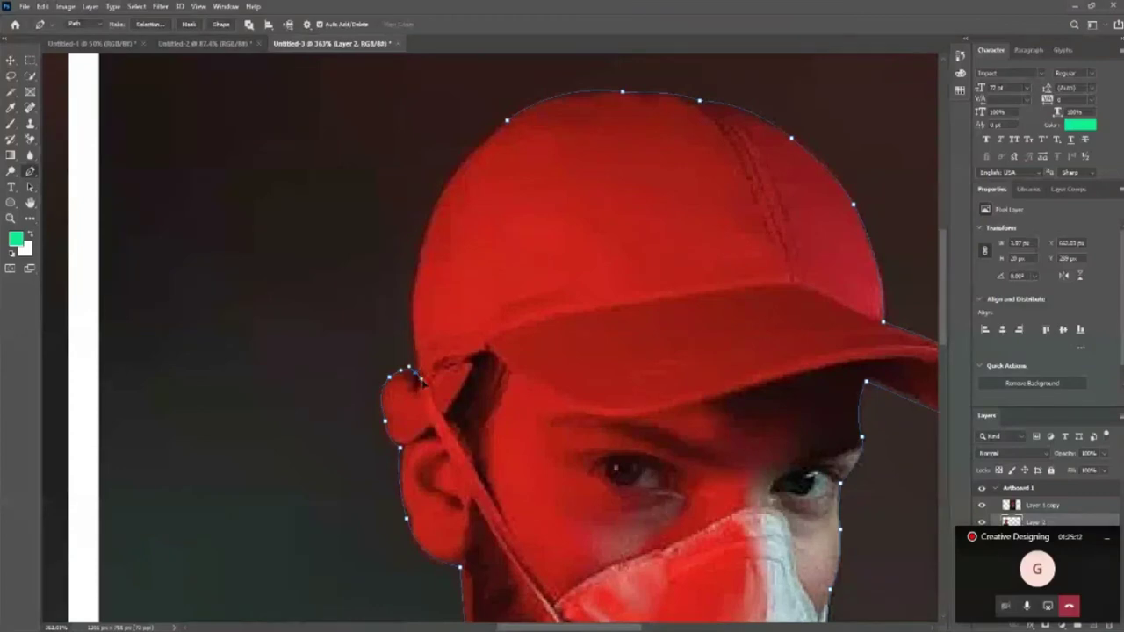
Carry the path up the cap's left edge and along its top to close the outline.
scroll(419, 342, "up", 2)
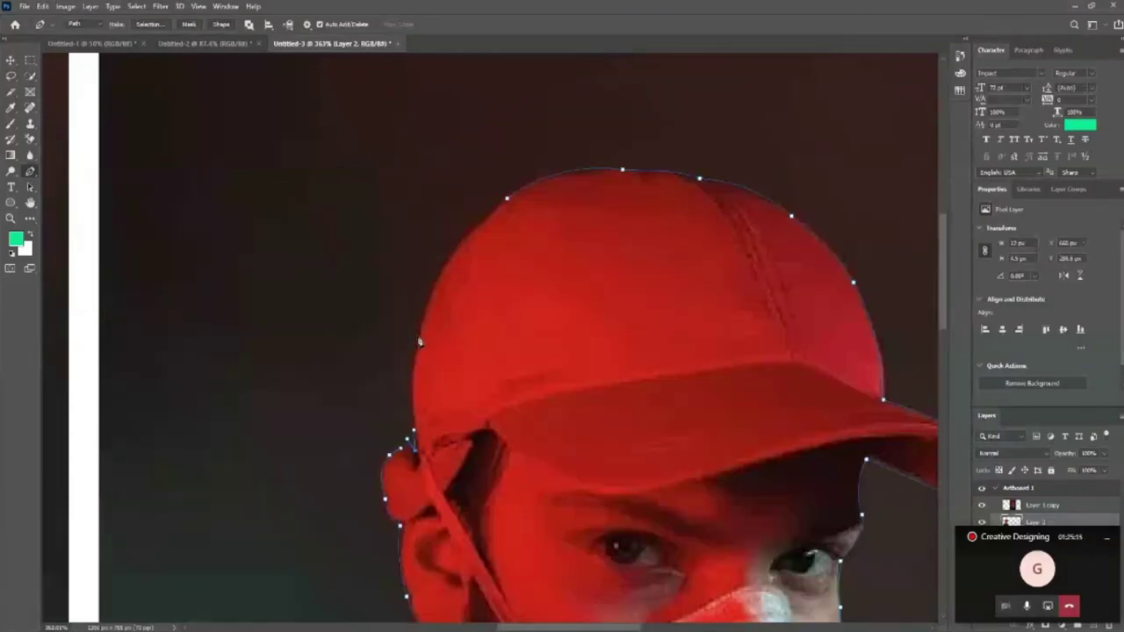
scroll(419, 342, "up", 2)
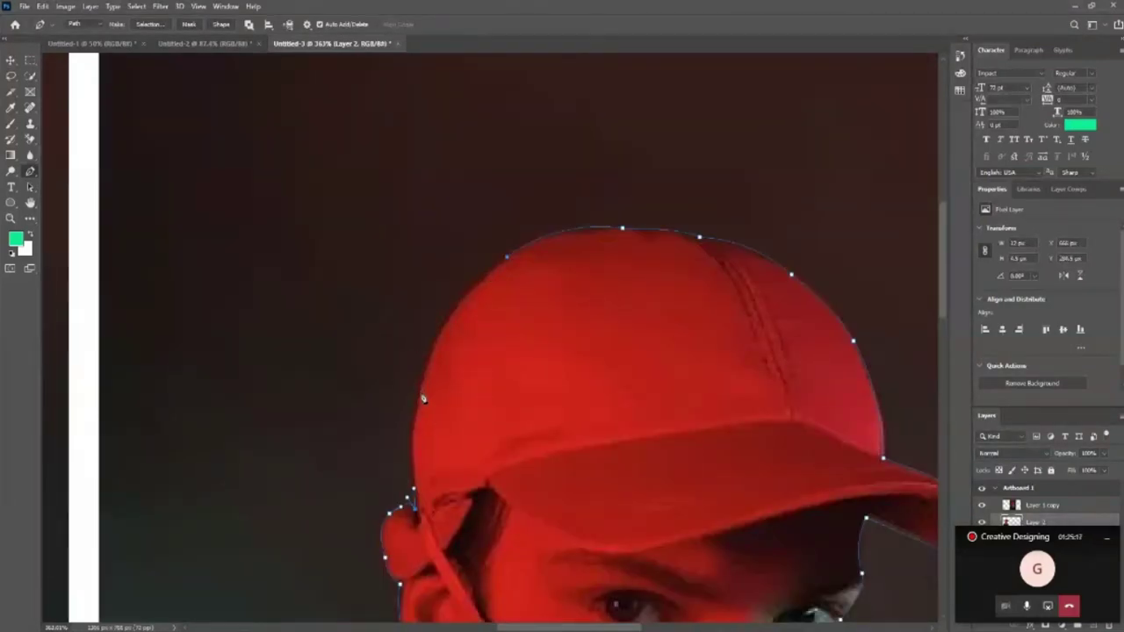
left_click(405, 423)
scroll(544, 296, "up", 2)
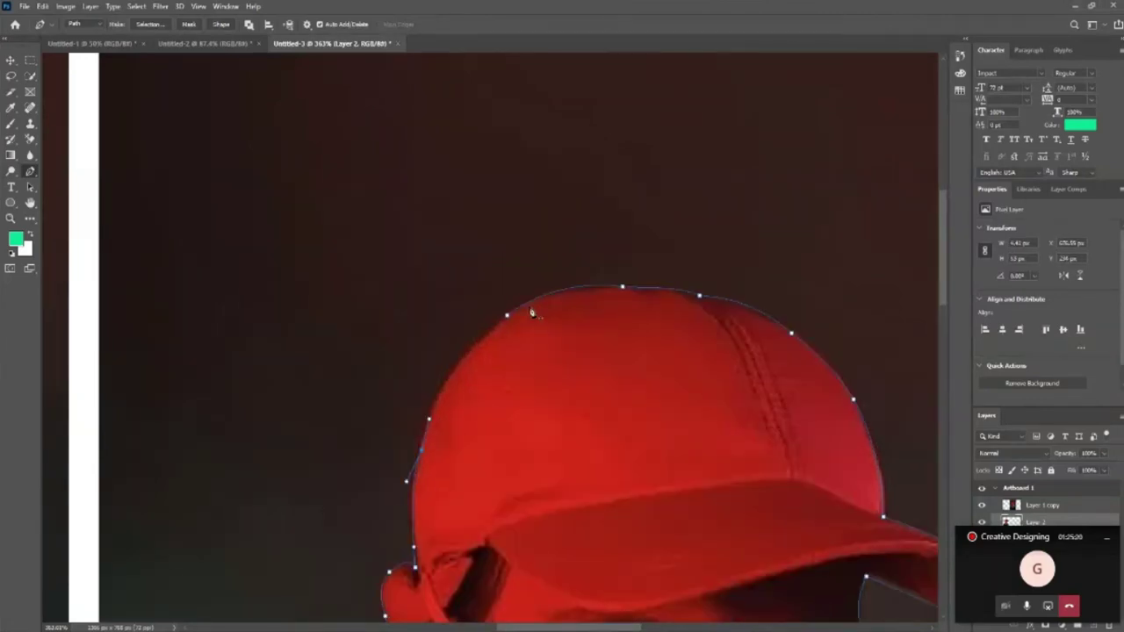
left_click(492, 319)
left_click_drag(575, 290, 575, 279)
key("ctrl+minus")
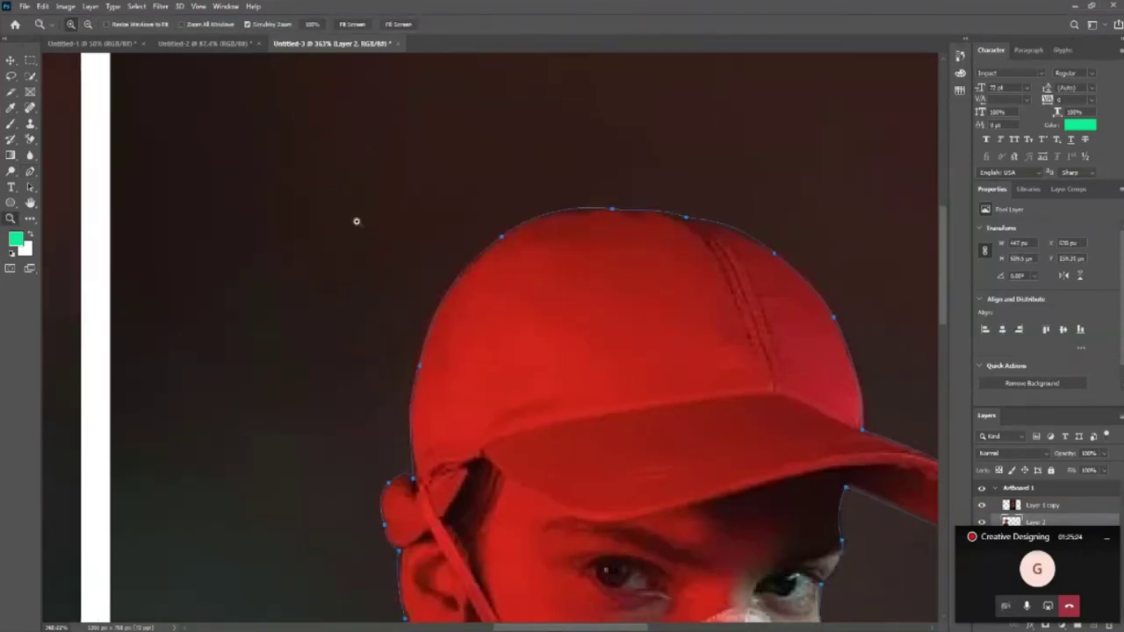
Load the closed path as a selection around the man, briefly deselecting and reselecting it.
key("ctrl+minus")
scroll(637, 470, "down", 3)
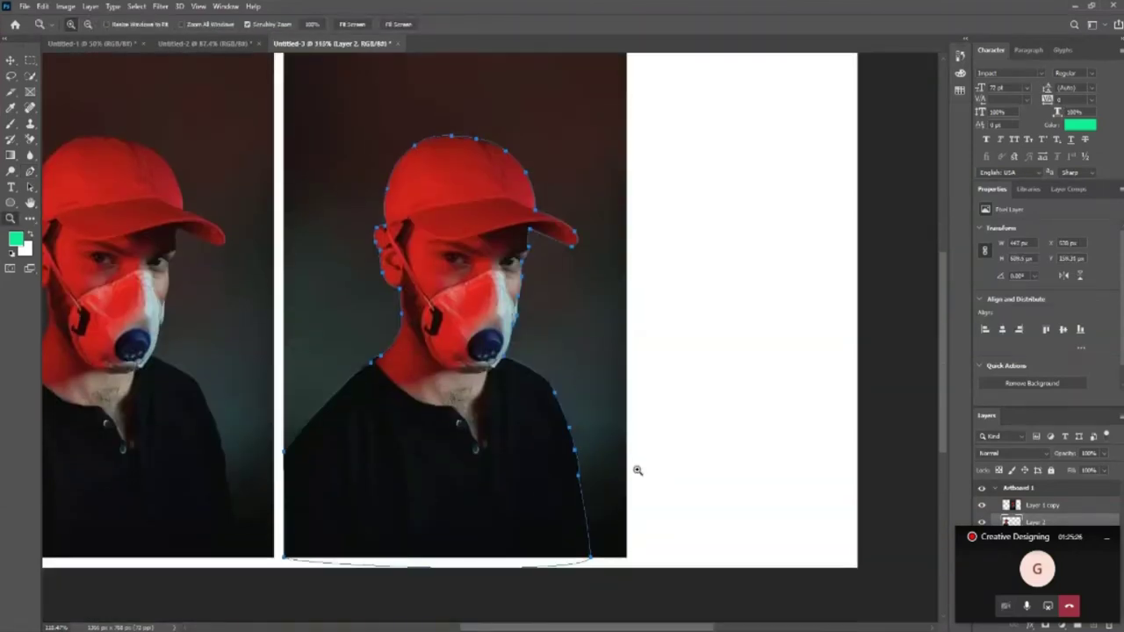
scroll(637, 469, "up", 1)
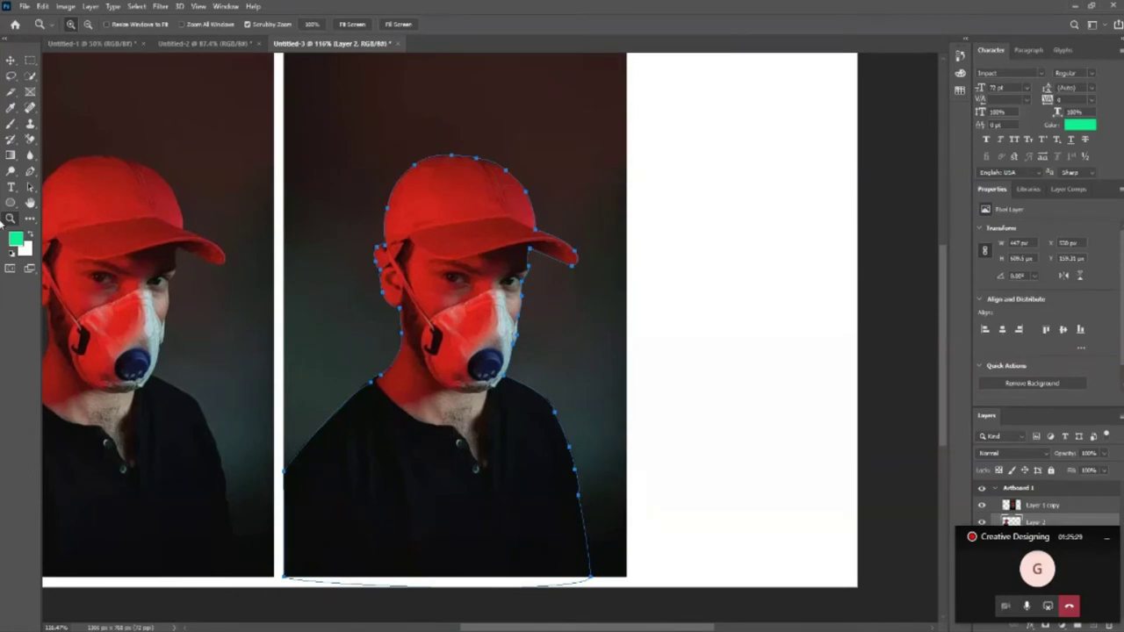
key("v")
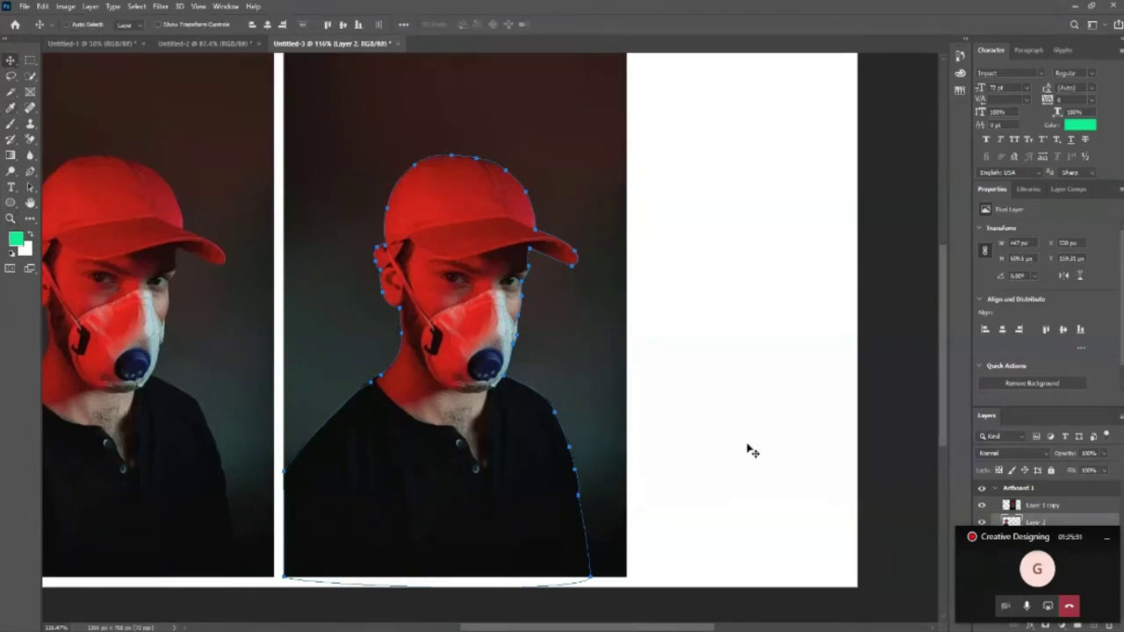
key("ctrl+Return")
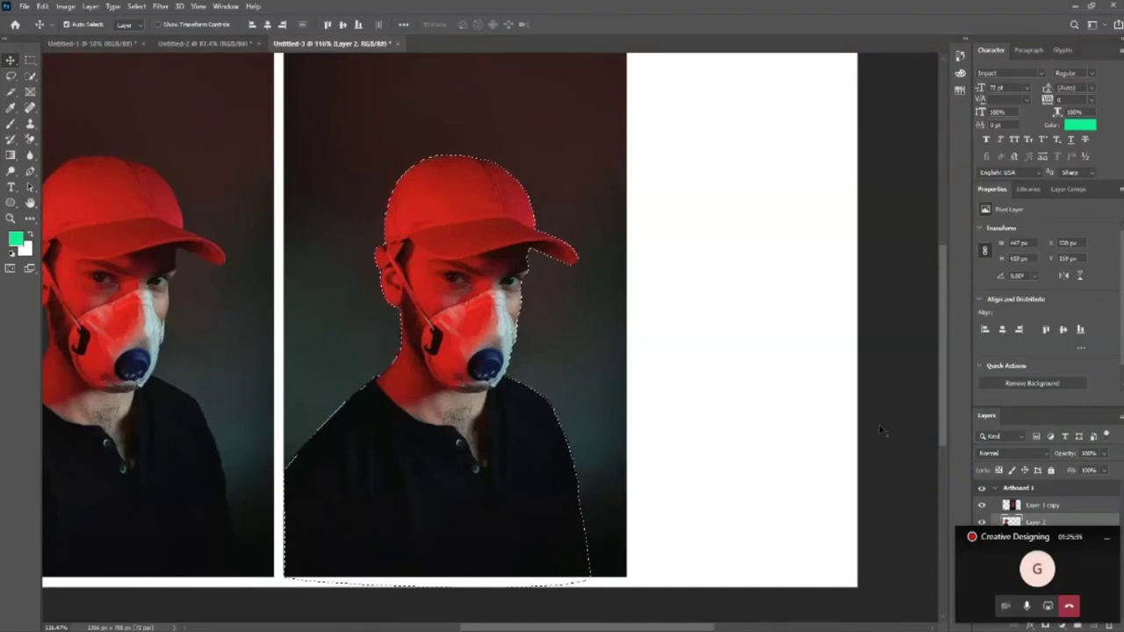
key("ctrl+d")
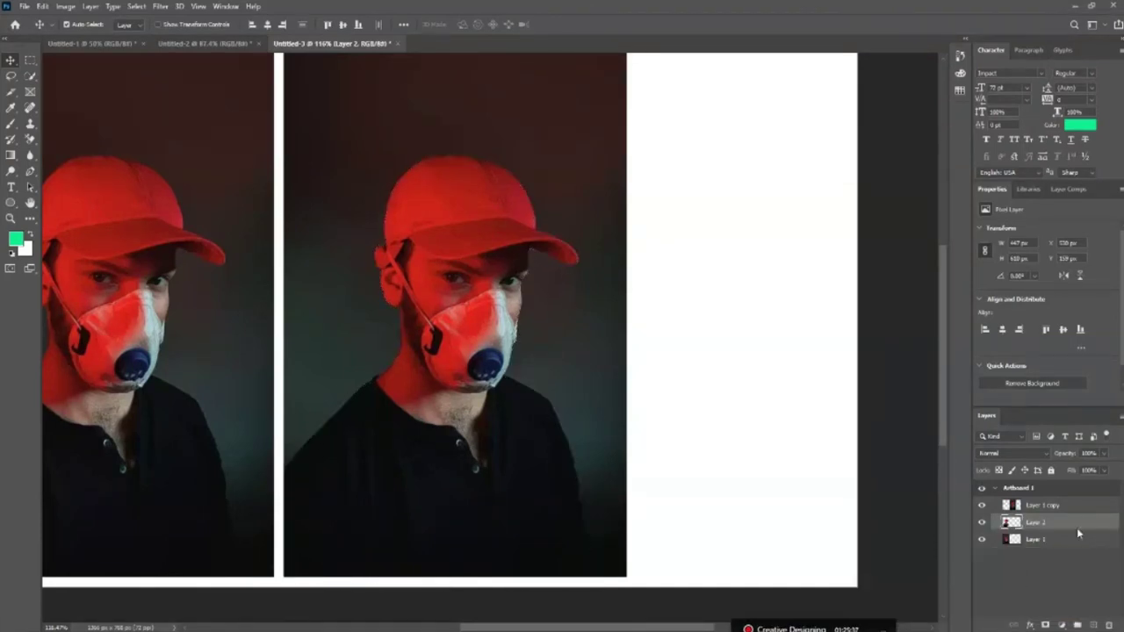
key("ctrl+shift+d")
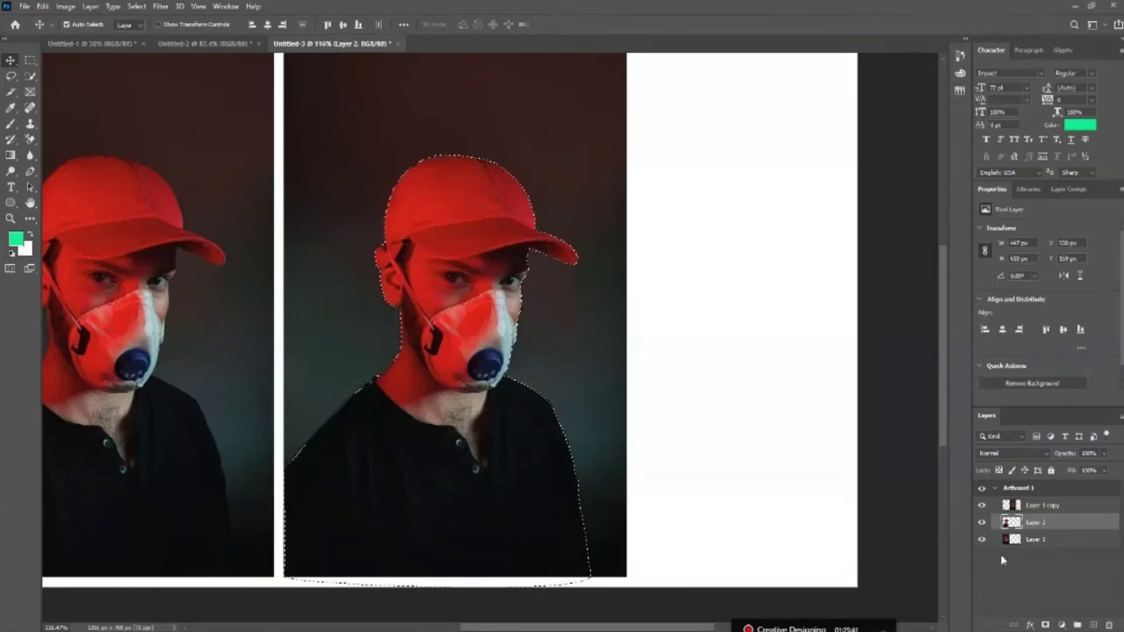
Attempt to copy the selection to a new layer, dismissing the empty-selection error each time.
key("ctrl+j")
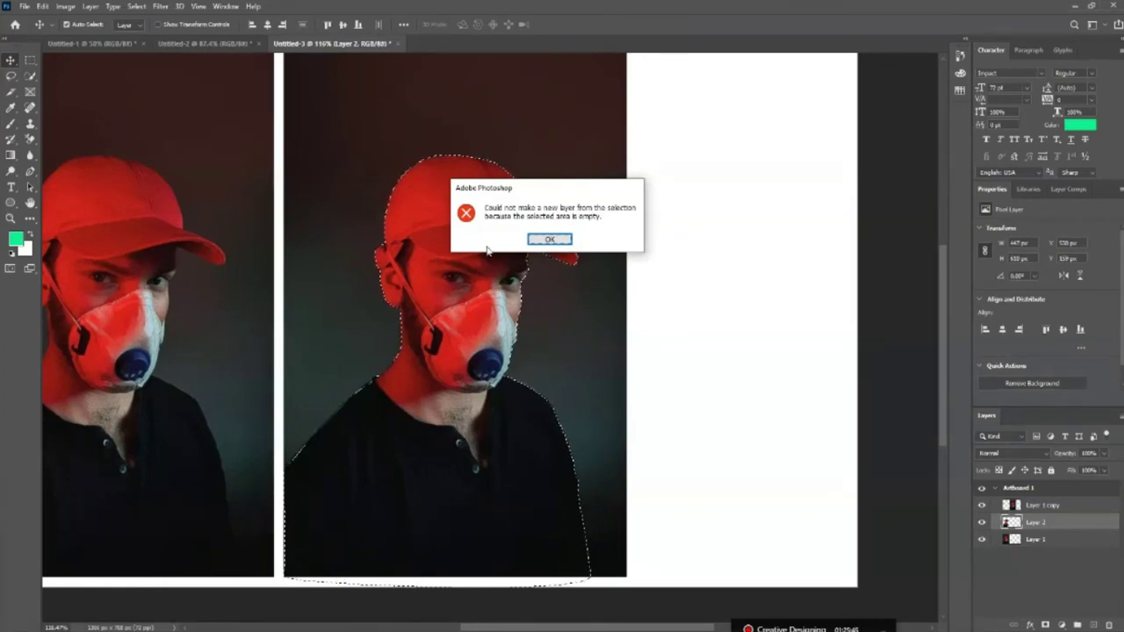
left_click(553, 239)
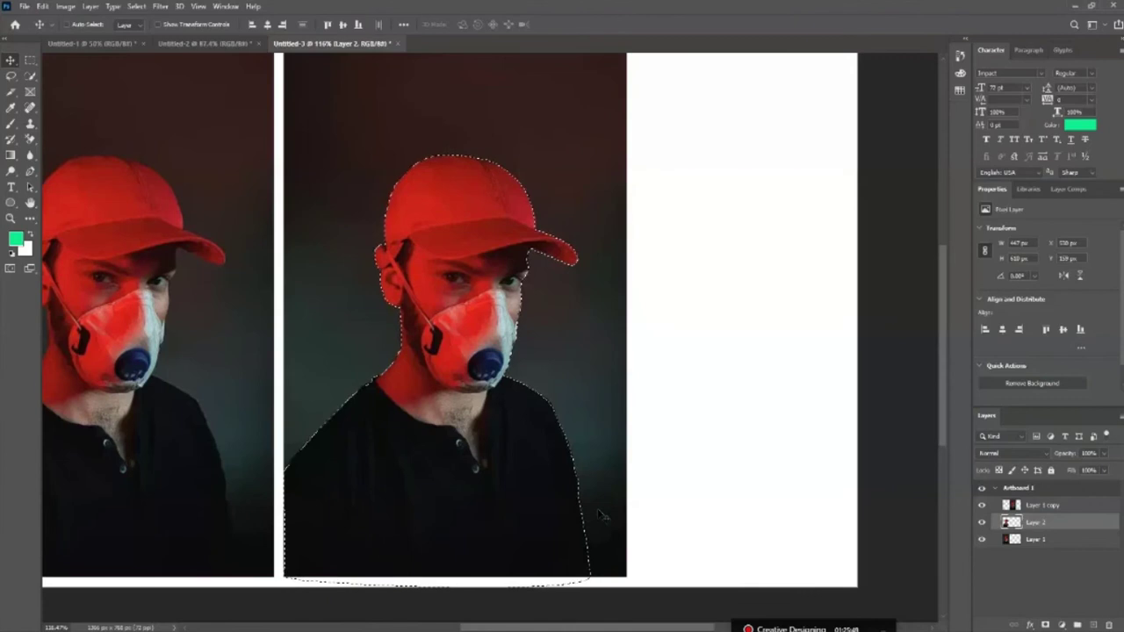
key("ctrl+j")
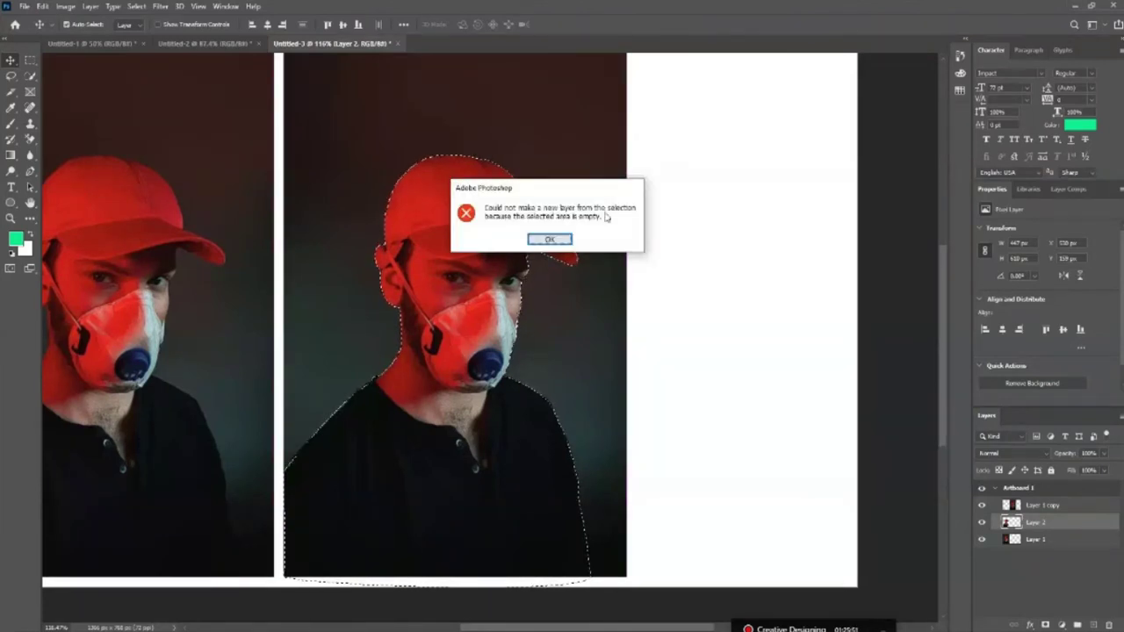
left_click(553, 240)
key("ctrl+j")
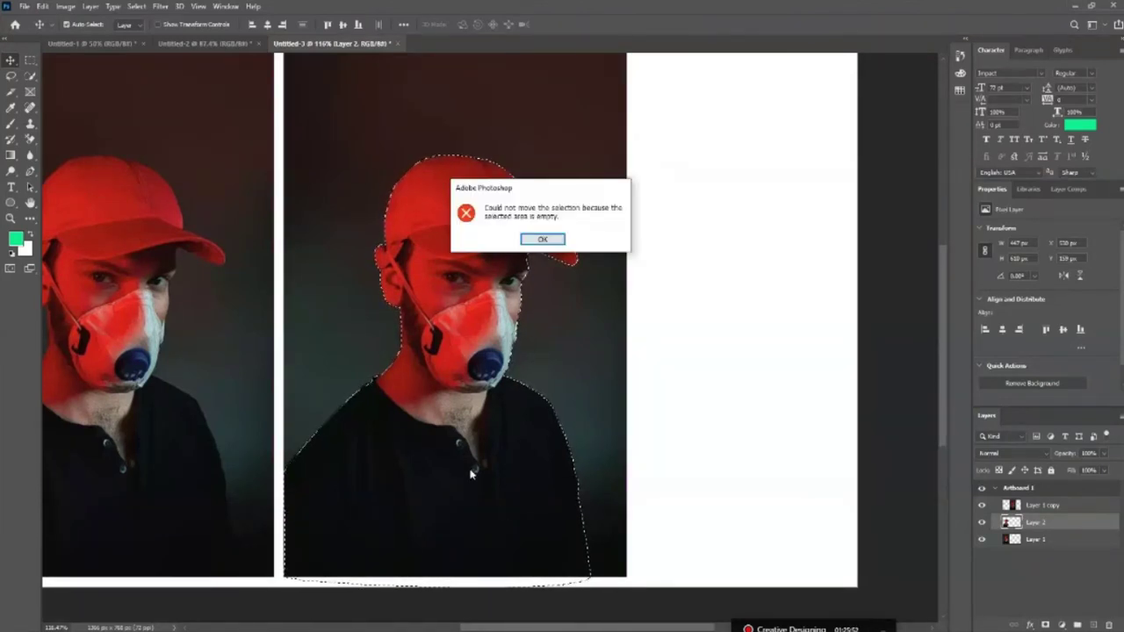
left_click(553, 239)
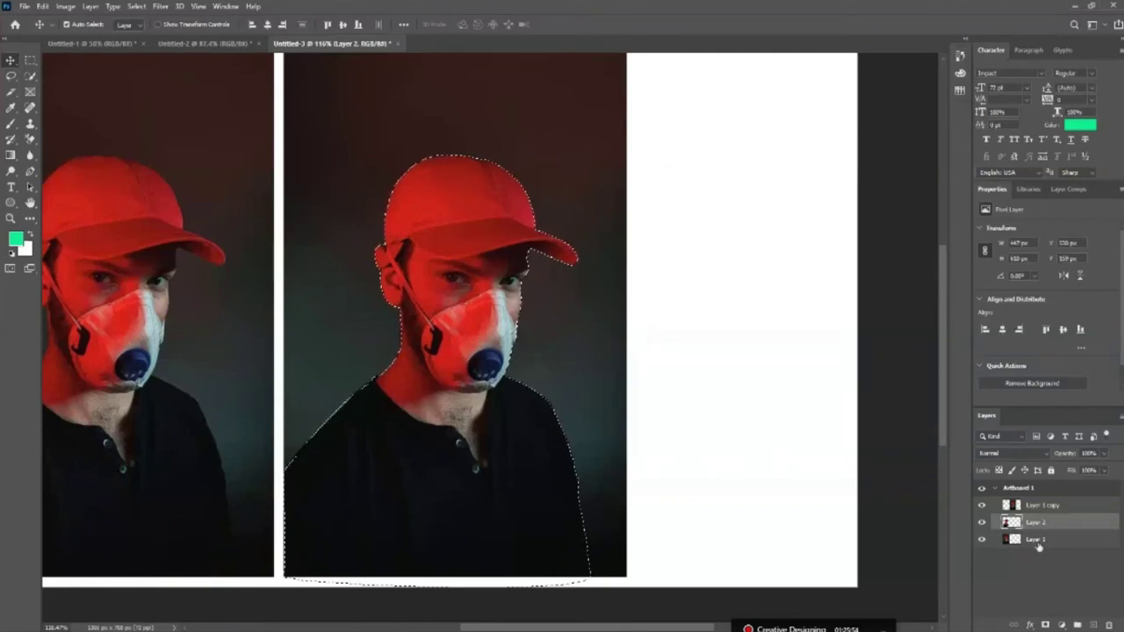
Select Layer 1 copy and copy the selected man onto a new layer.
left_click(1042, 505)
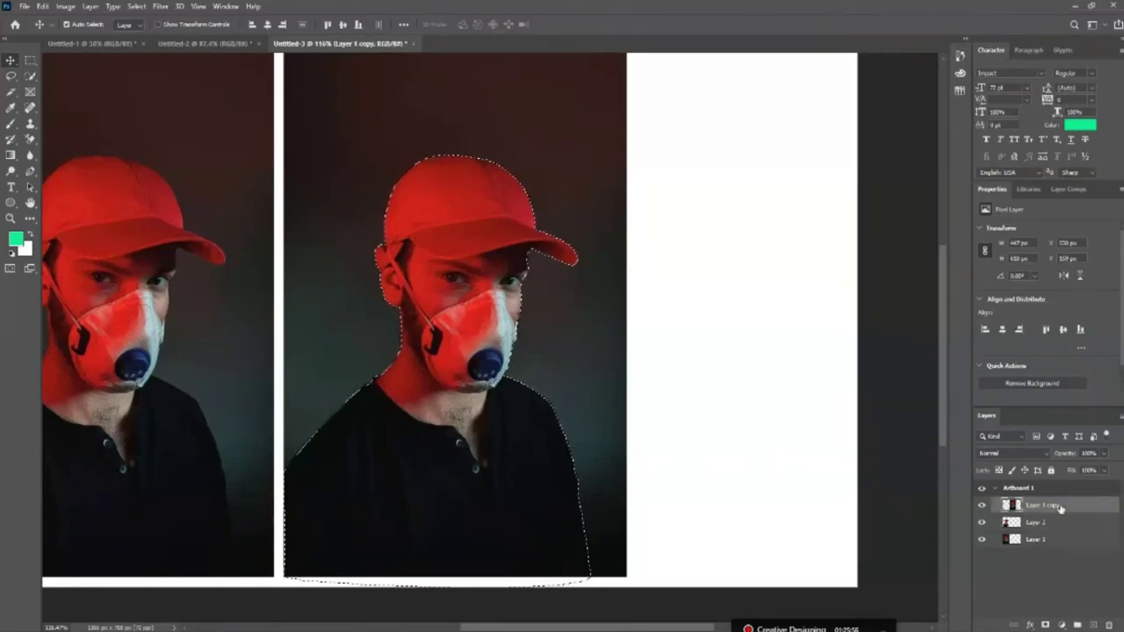
left_click_drag(582, 464, 700, 427)
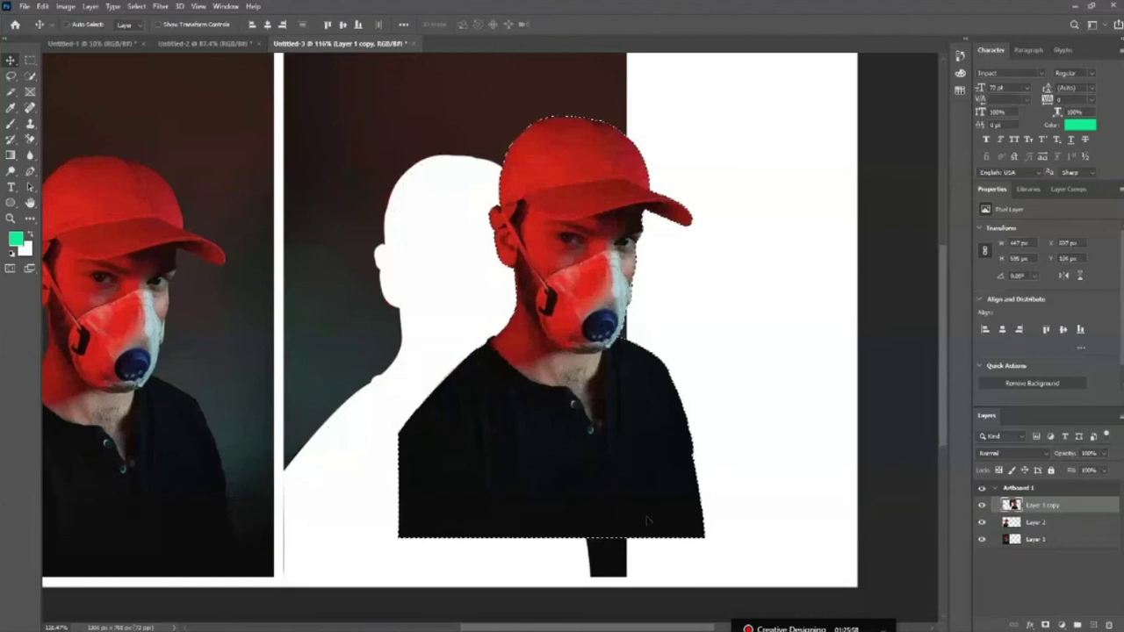
key("ctrl+z")
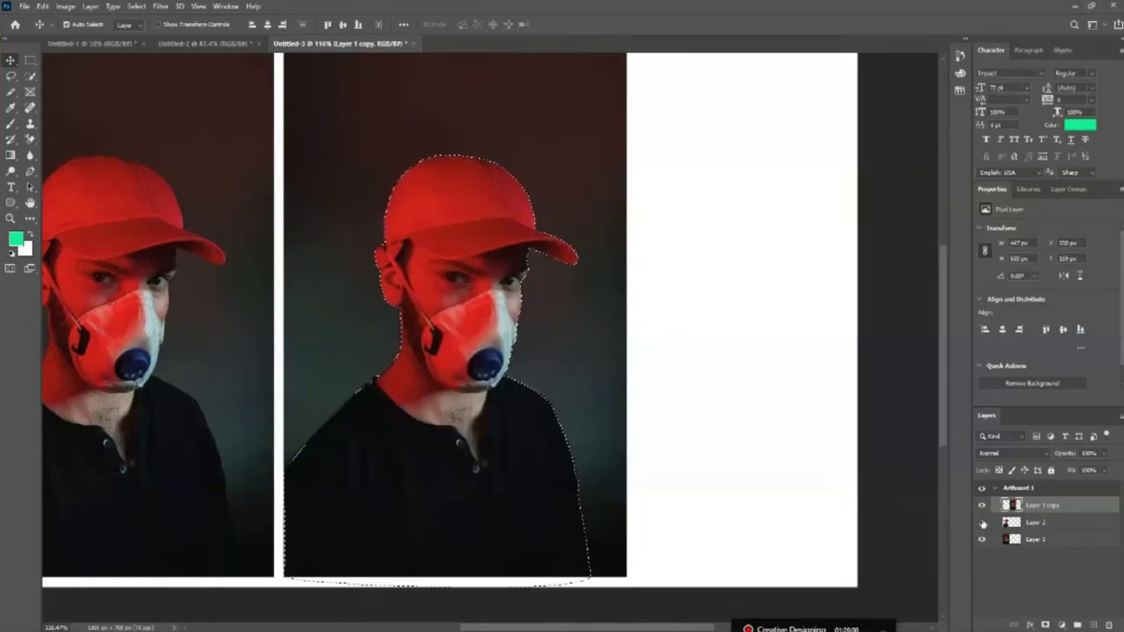
key("ctrl+j")
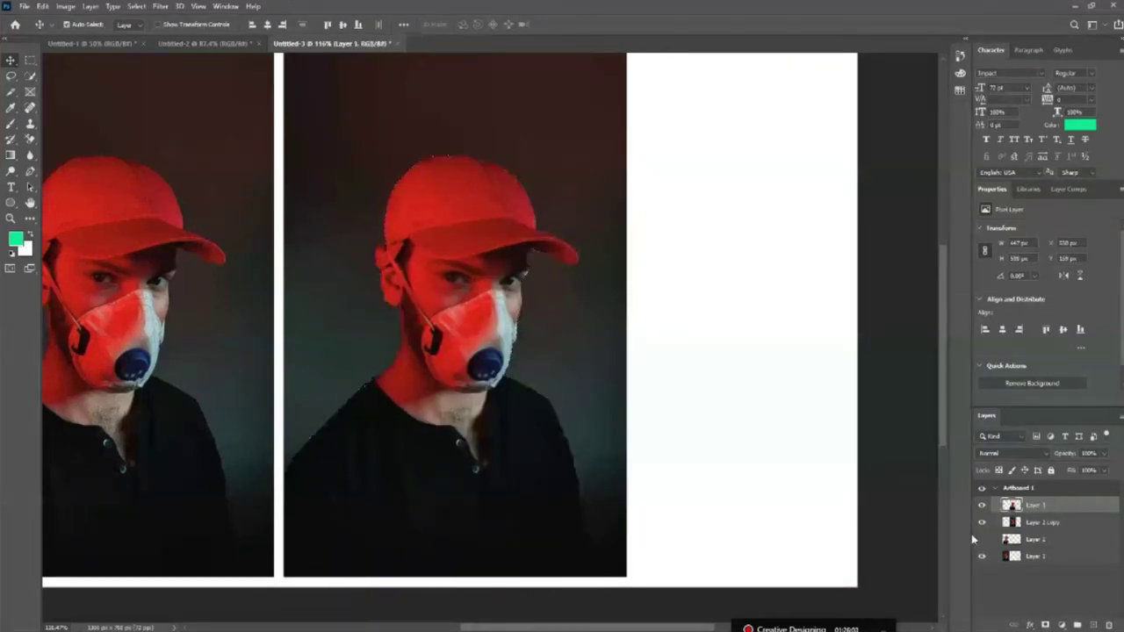
Drag the Layer 3 cutout up and right, then zoom out to see the whole artboard.
left_click(981, 522)
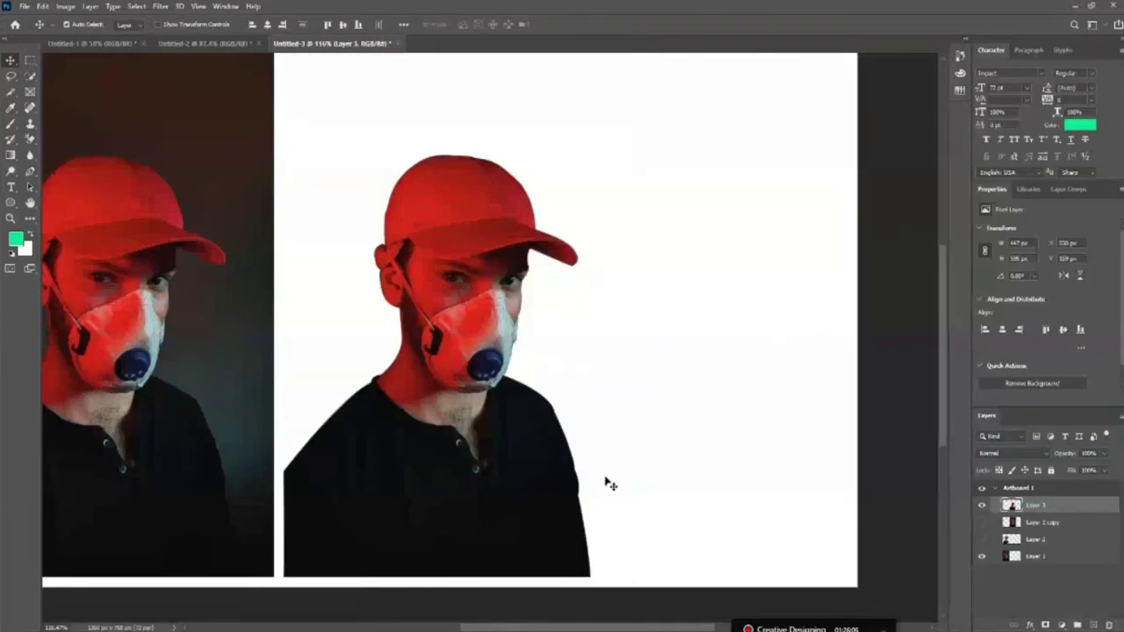
scroll(637, 482, "down", 1)
left_click_drag(513, 497, 572, 461)
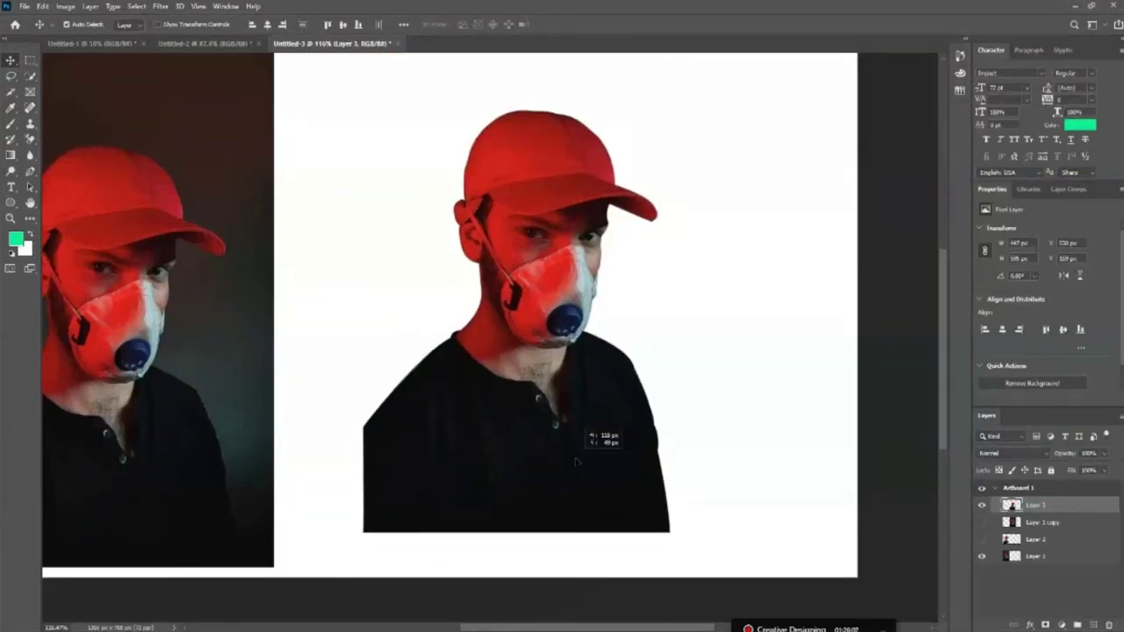
scroll(694, 463, "up", 1)
key("z")
left_click(496, 349, "alt")
mouse_move(569, 405)
left_mouse_down()
mouse_move(593, 332)
mouse_move(536, 468)
left_mouse_up()
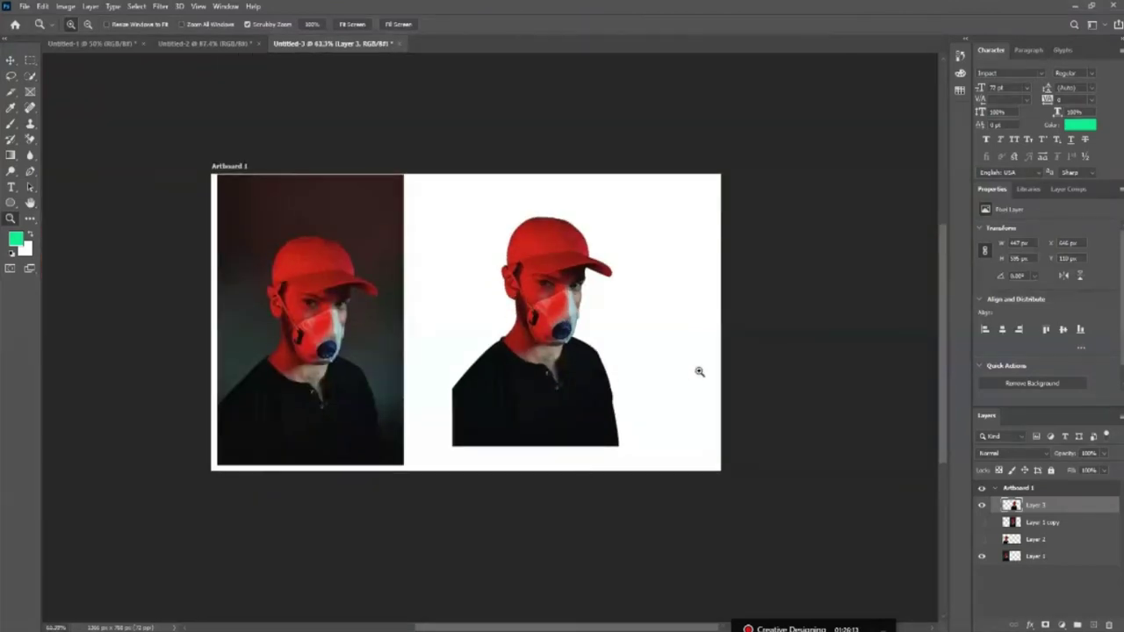
Zoom and scroll around the cutout to inspect the cap, neck and collar edges.
scroll(652, 288, "up", 1)
scroll(682, 326, "up", 4)
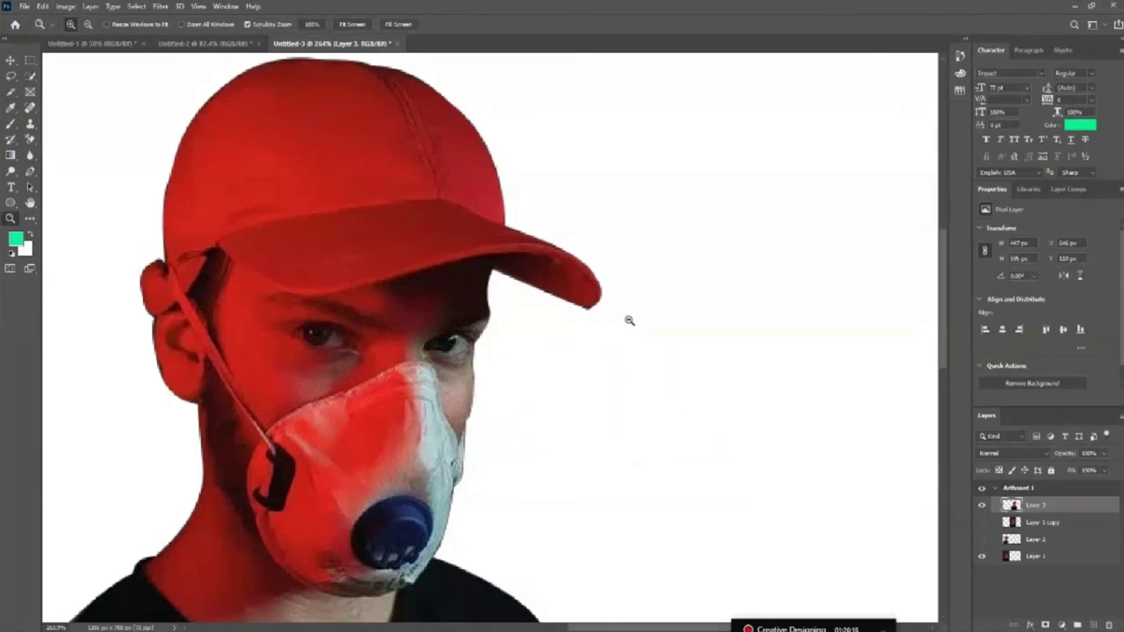
scroll(625, 322, "down", 1)
scroll(442, 188, "down", 1)
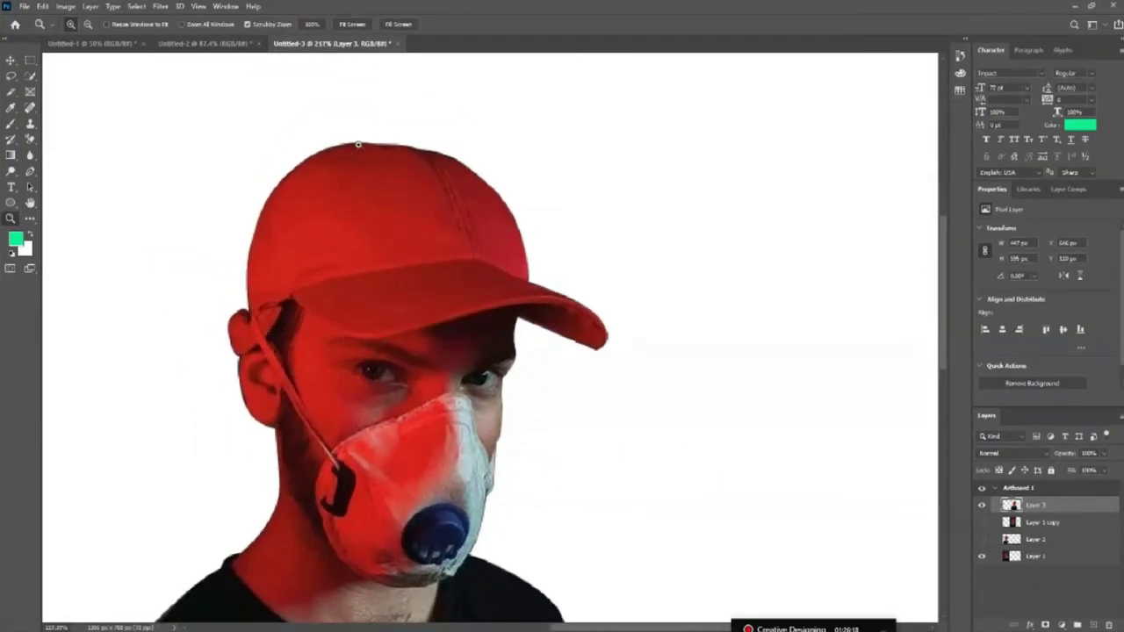
scroll(398, 191, "up", 8)
scroll(401, 188, "down", 3)
scroll(597, 231, "down", 2)
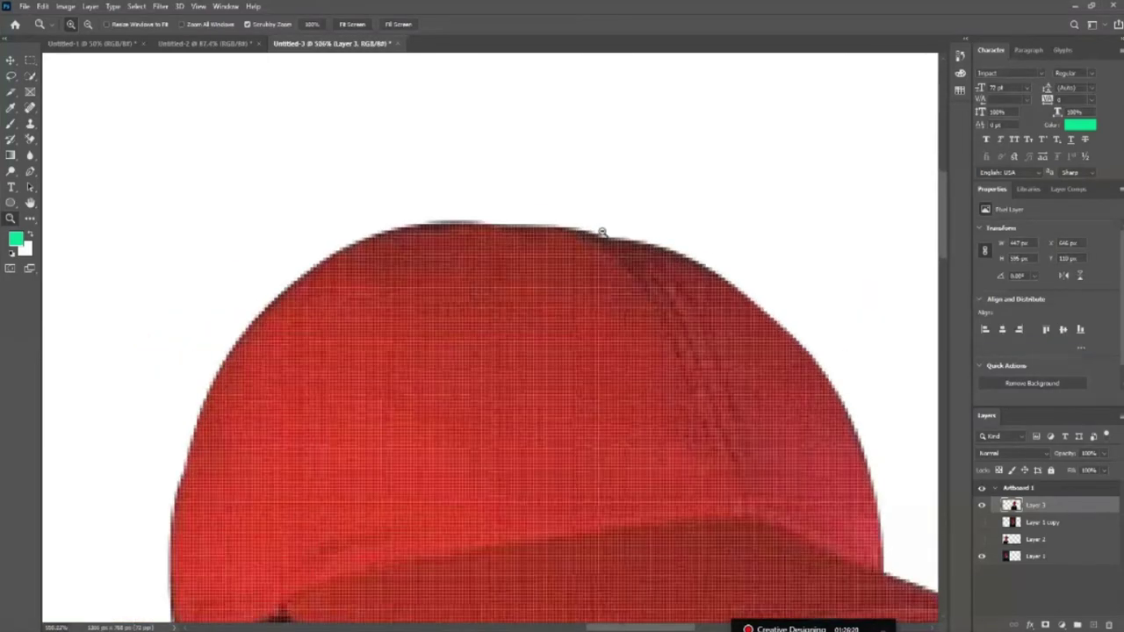
scroll(732, 334, "down", 3)
scroll(747, 402, "down", 1)
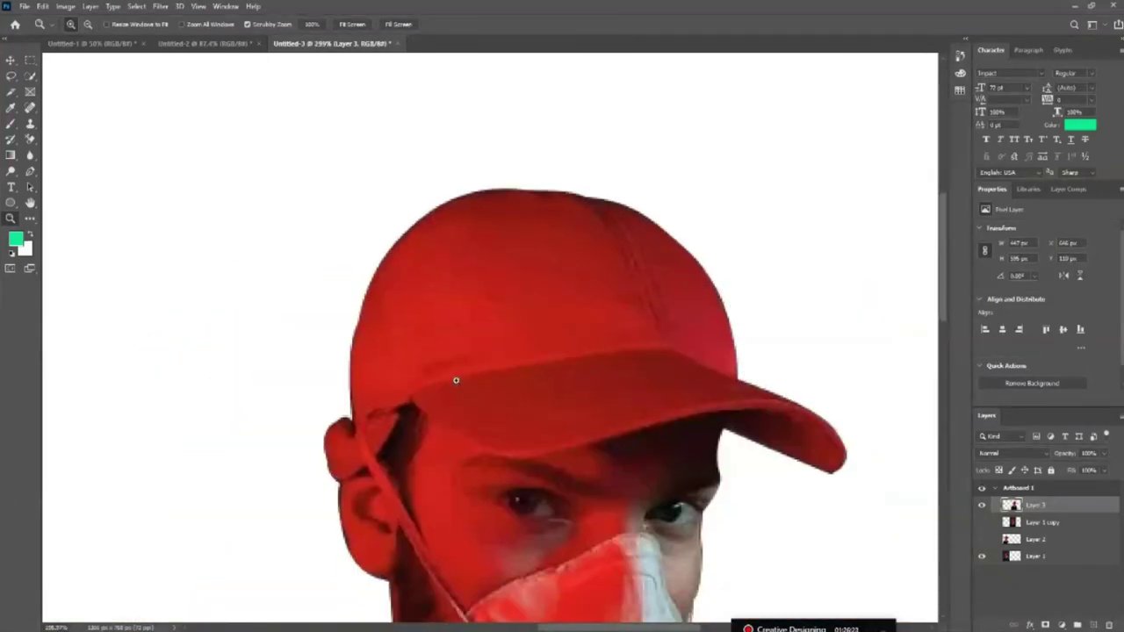
scroll(452, 386, "down", 1)
scroll(445, 394, "down", 1)
scroll(421, 377, "down", 1)
scroll(369, 360, "down", 2)
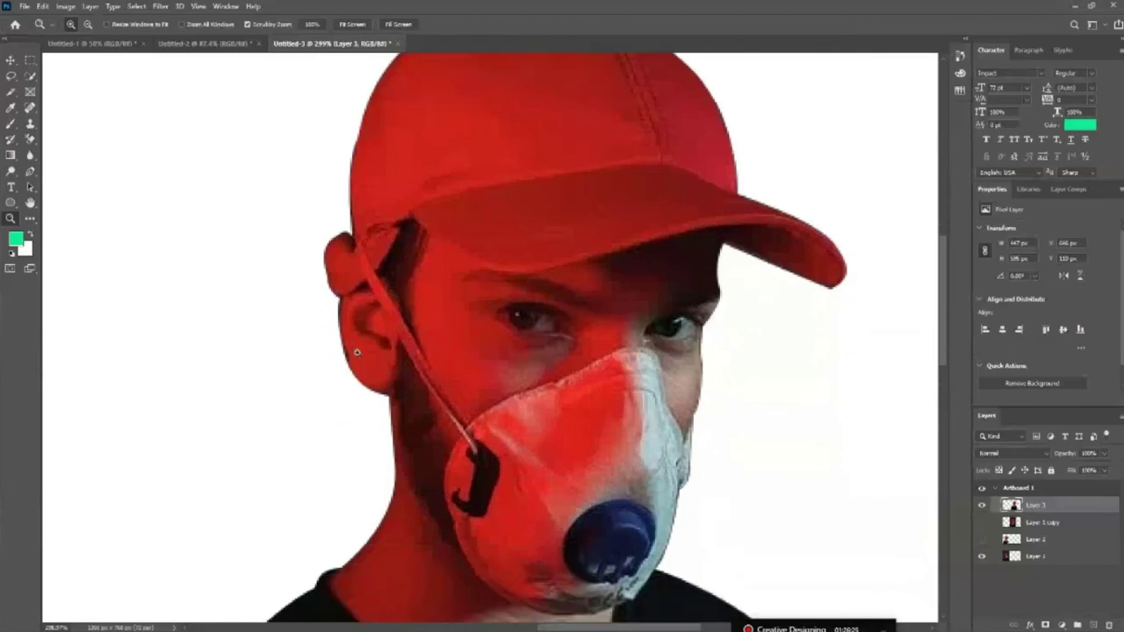
scroll(430, 357, "up", 1)
scroll(746, 347, "up", 1)
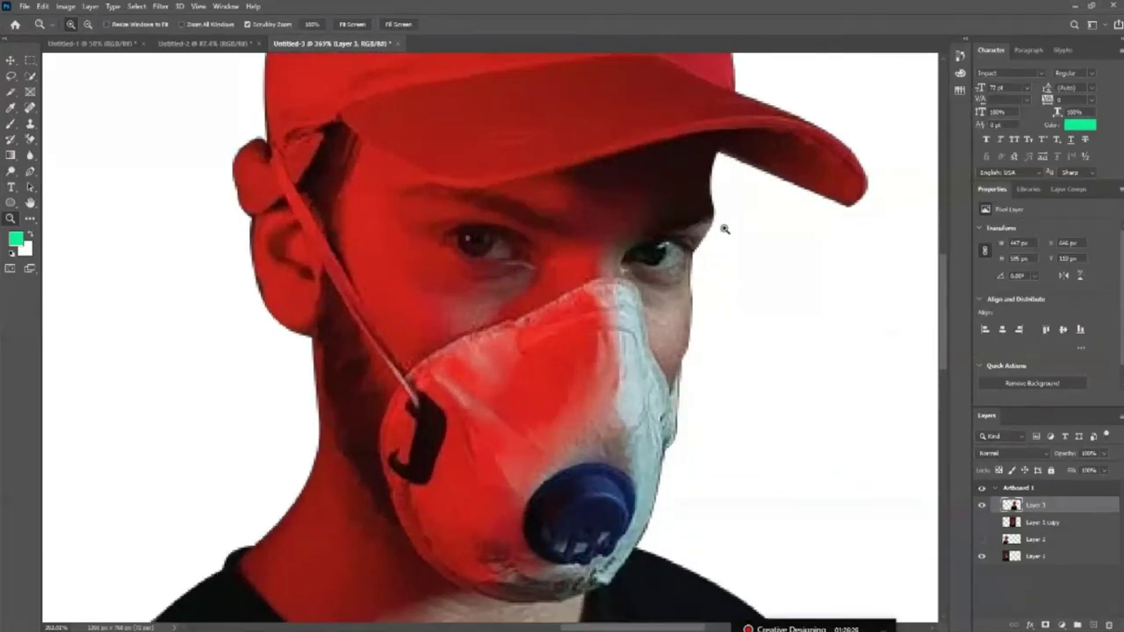
scroll(694, 396, "down", 2)
scroll(693, 394, "down", 5)
scroll(510, 345, "down", 1)
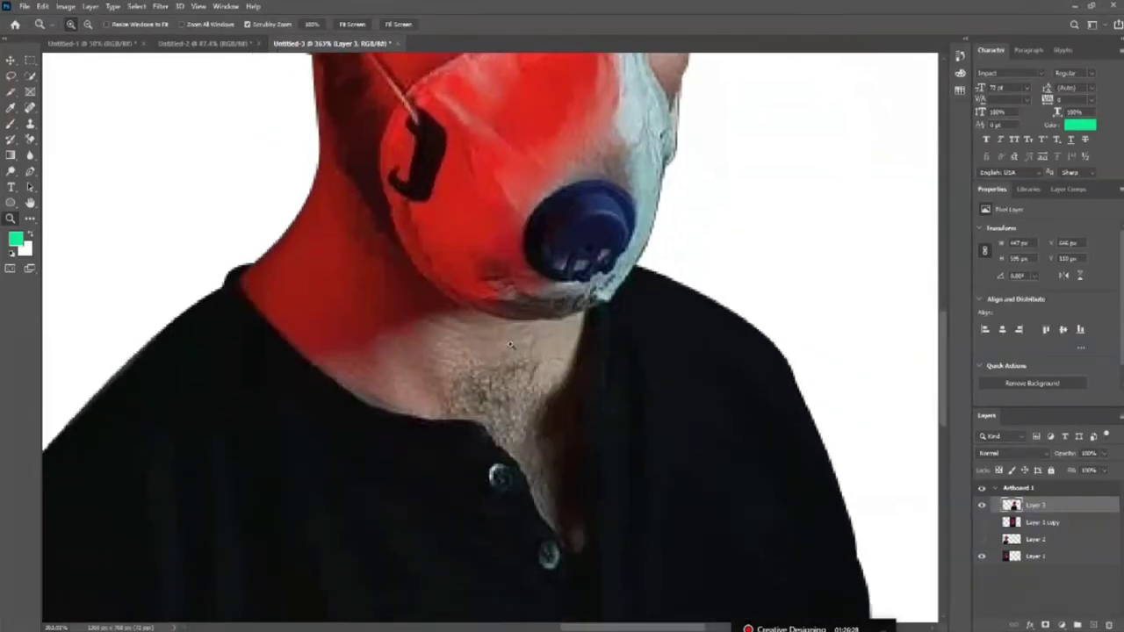
scroll(510, 345, "down", 2)
scroll(298, 299, "up", 5)
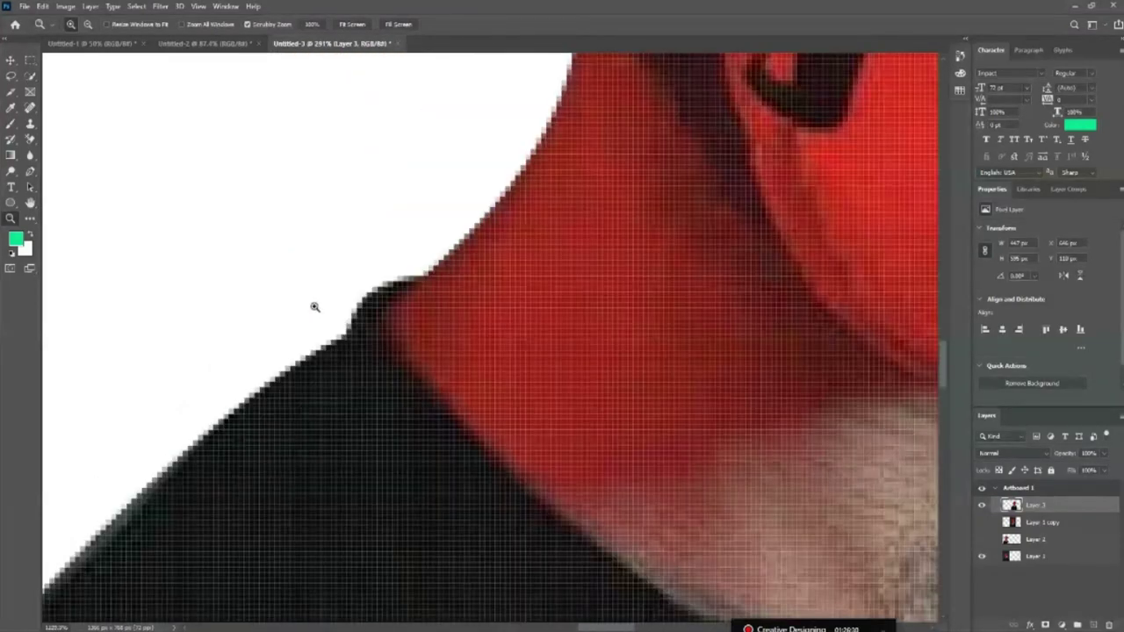
scroll(315, 306, "up", 1)
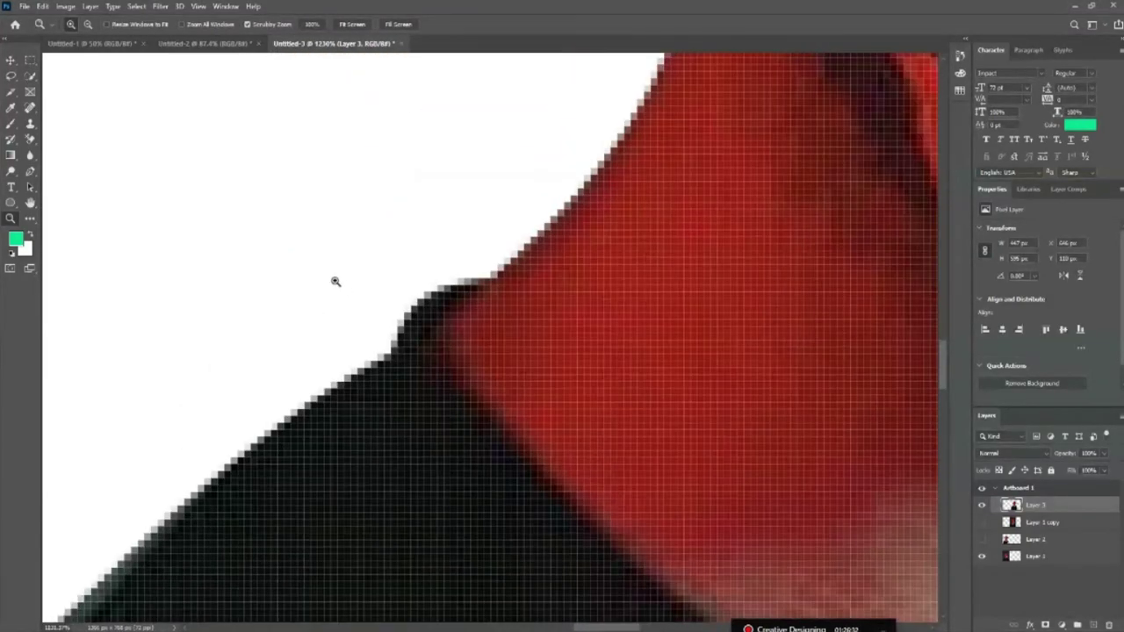
scroll(335, 281, "down", 2)
scroll(328, 278, "down", 3)
scroll(290, 258, "down", 1)
scroll(334, 254, "down", 1)
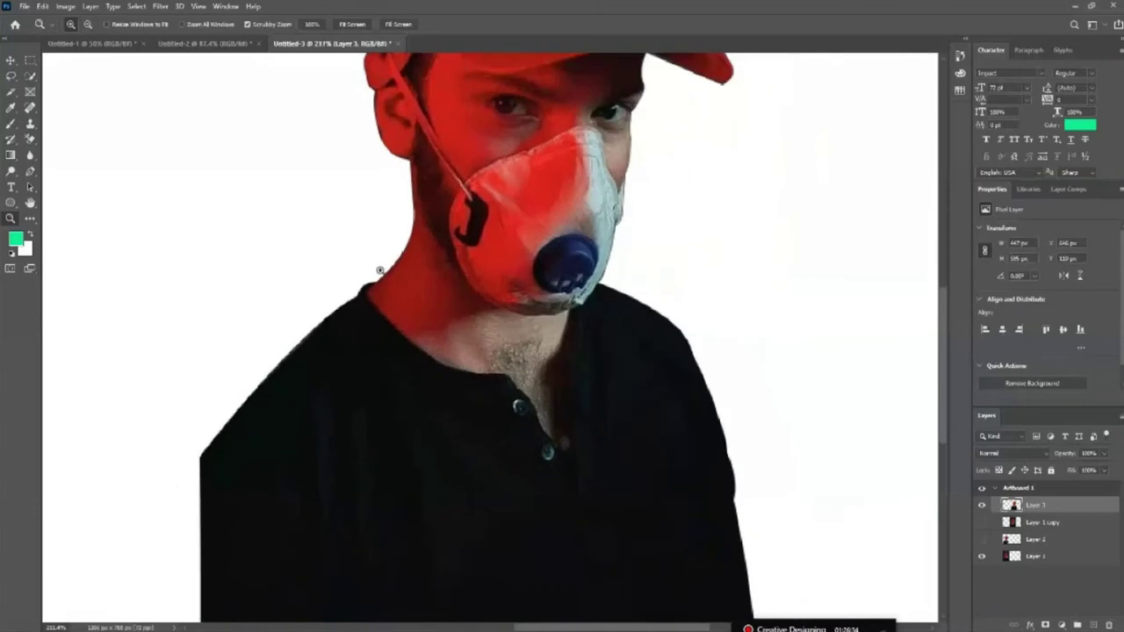
scroll(795, 386, "down", 2)
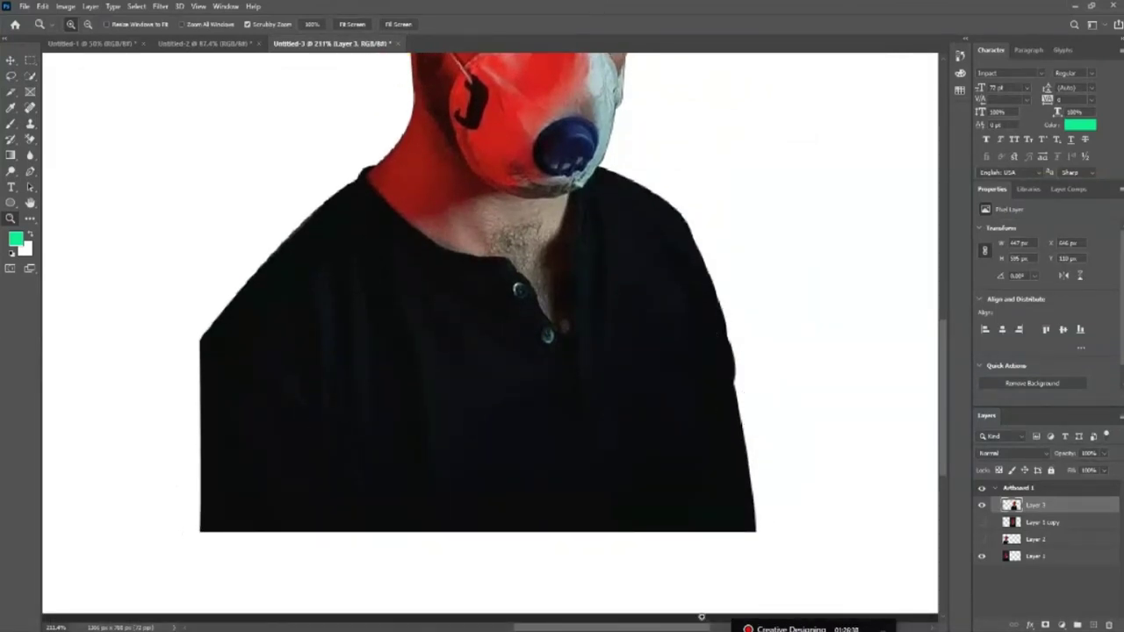
scroll(801, 487, "up", 1)
scroll(801, 487, "up", 2)
scroll(802, 487, "up", 1)
scroll(476, 330, "down", 1)
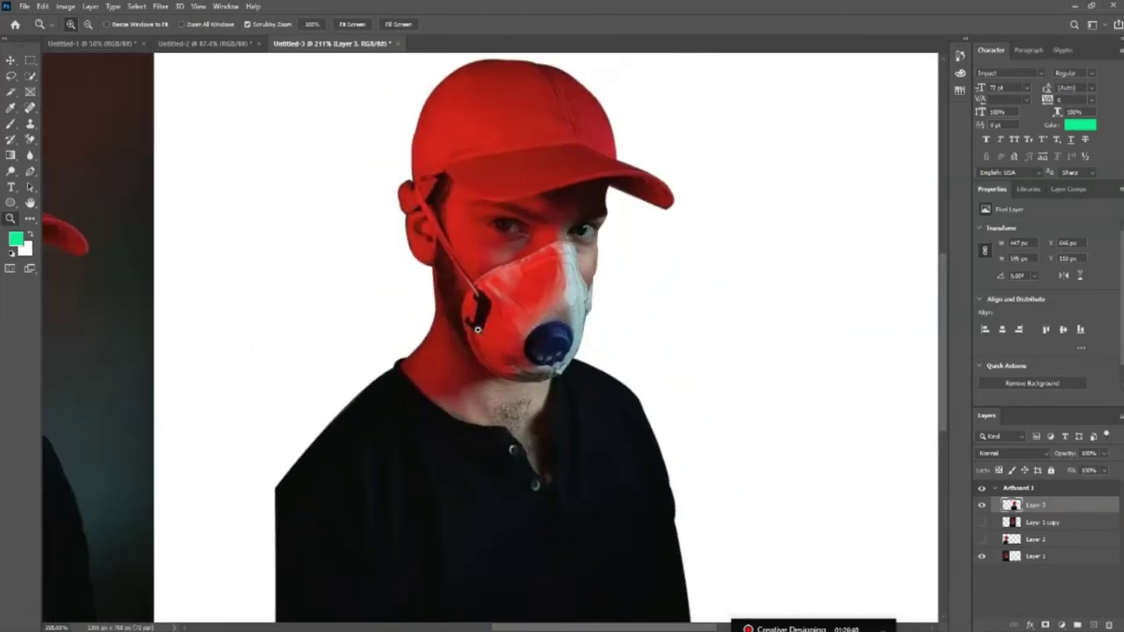
scroll(477, 331, "down", 1)
scroll(481, 328, "down", 1)
scroll(488, 325, "down", 1)
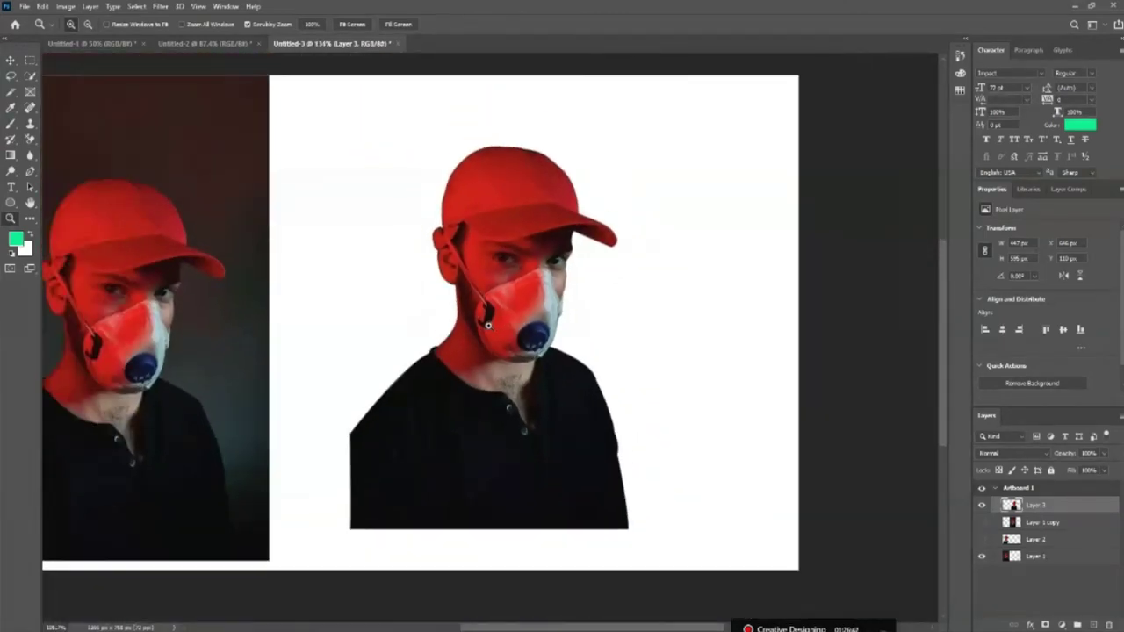
scroll(473, 290, "up", 1)
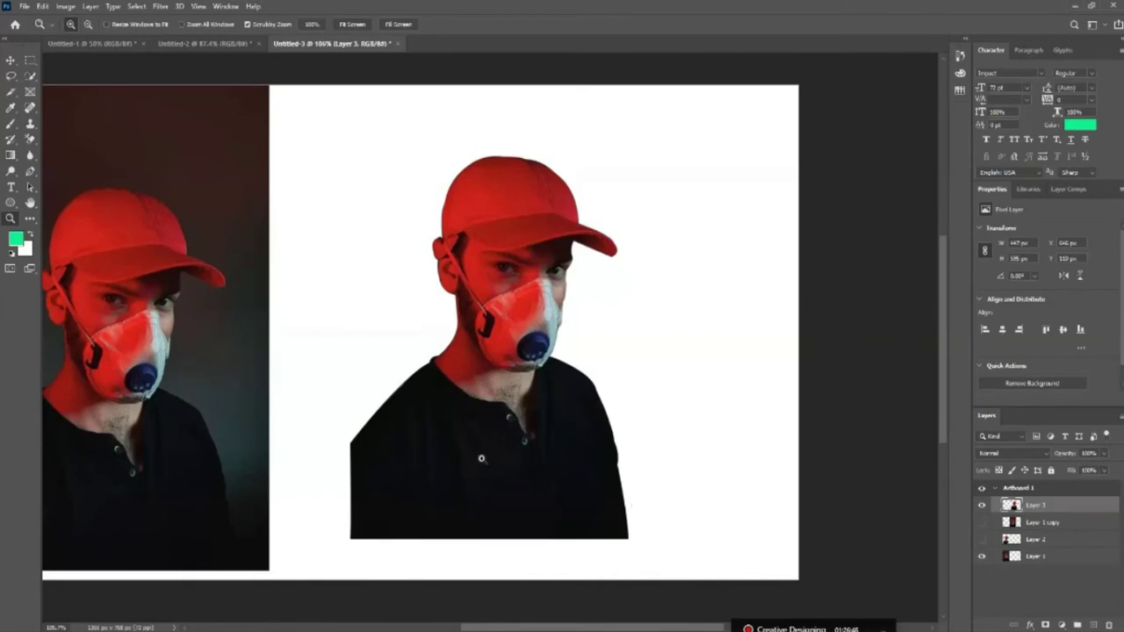
scroll(526, 395, "up", 1)
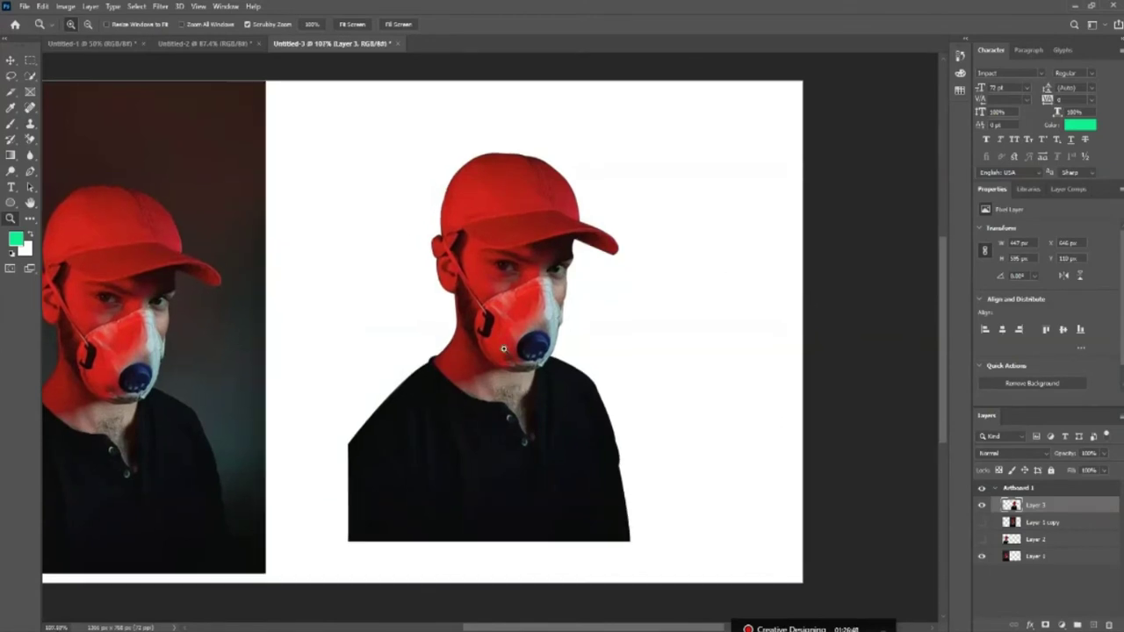
Nudge the Layer 3 cutout slightly right, then zoom in on the cap brim tip.
key("v")
left_click_drag(521, 399, 531, 414)
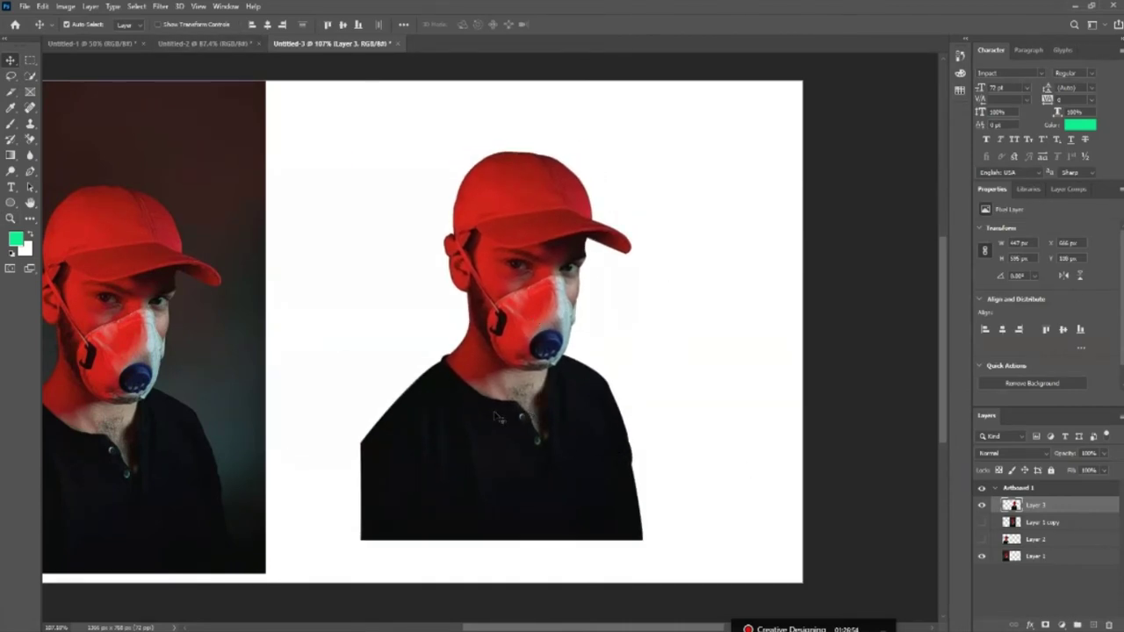
mouse_move(505, 420)
left_mouse_down()
mouse_move(522, 383)
mouse_move(424, 433)
mouse_move(609, 373)
mouse_move(585, 432)
mouse_move(574, 405)
mouse_move(520, 377)
mouse_move(529, 432)
mouse_move(486, 382)
mouse_move(454, 384)
mouse_move(576, 357)
mouse_move(593, 406)
mouse_move(532, 401)
left_mouse_up()
left_click_drag(577, 448, 564, 455)
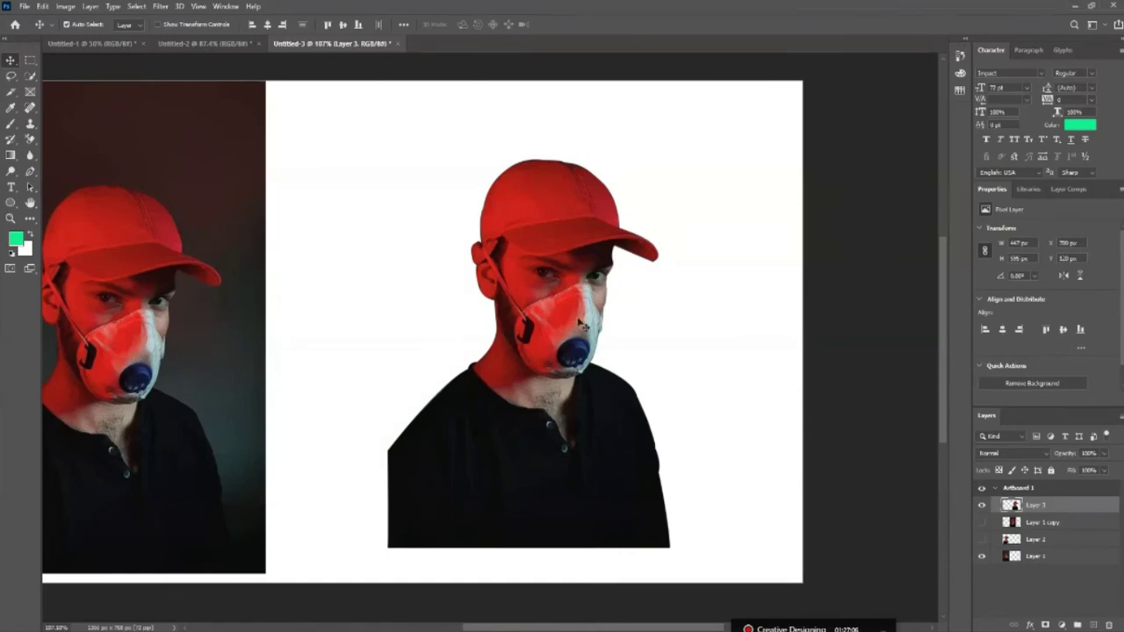
key("z")
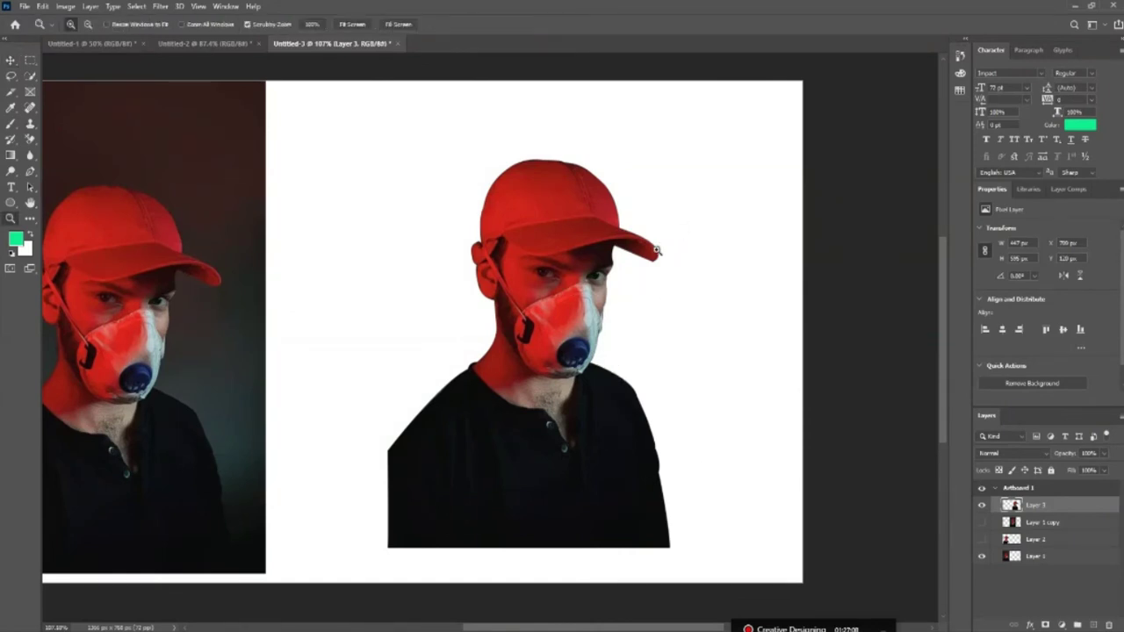
left_click(654, 261)
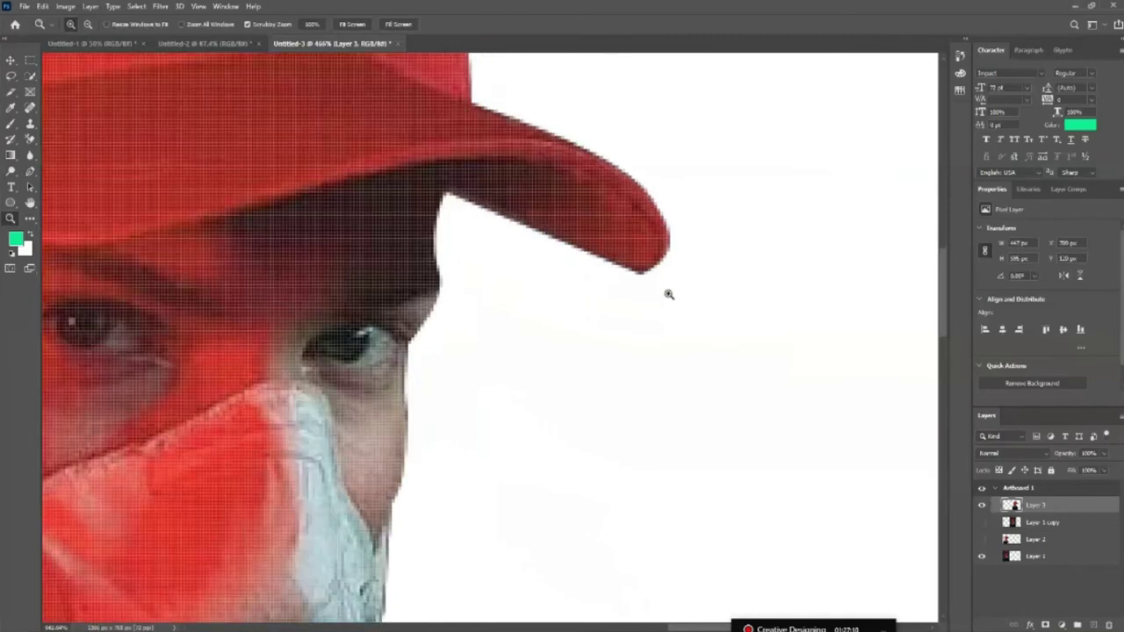
Trim the flawed edge pixels beneath the cap brim using a closed Pen path selection.
left_click_drag(654, 261, 677, 260)
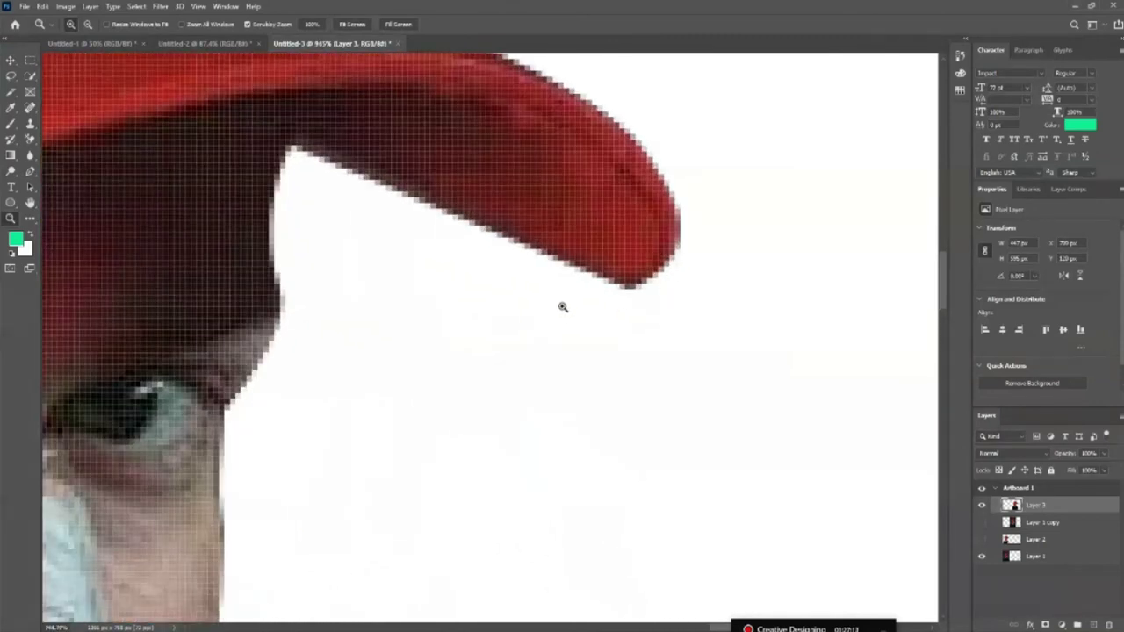
key("p")
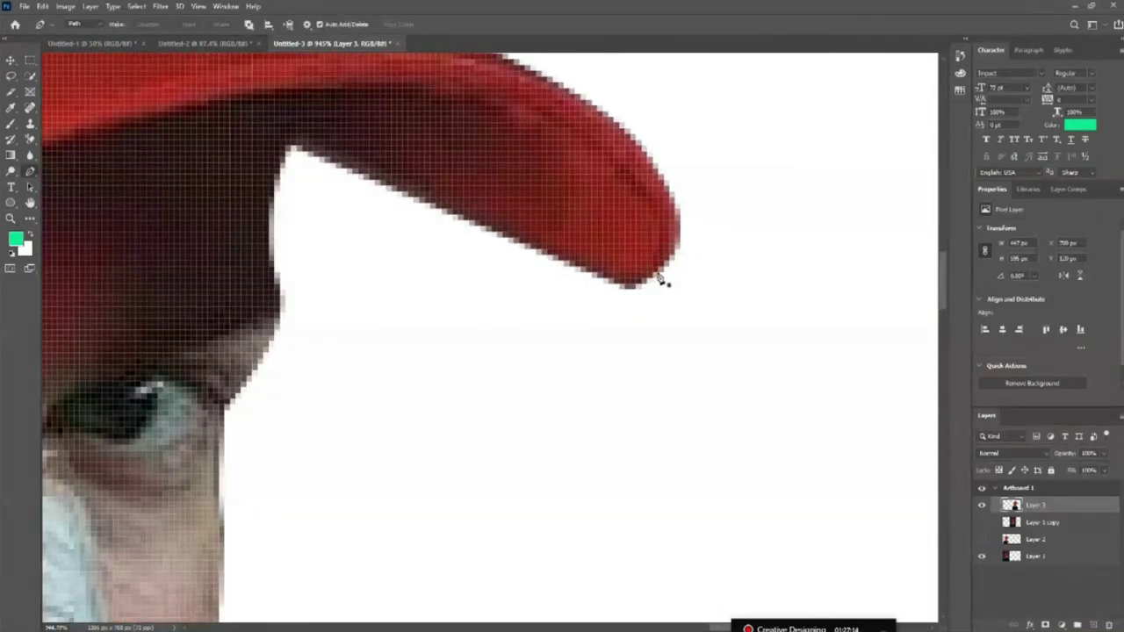
left_click(658, 278)
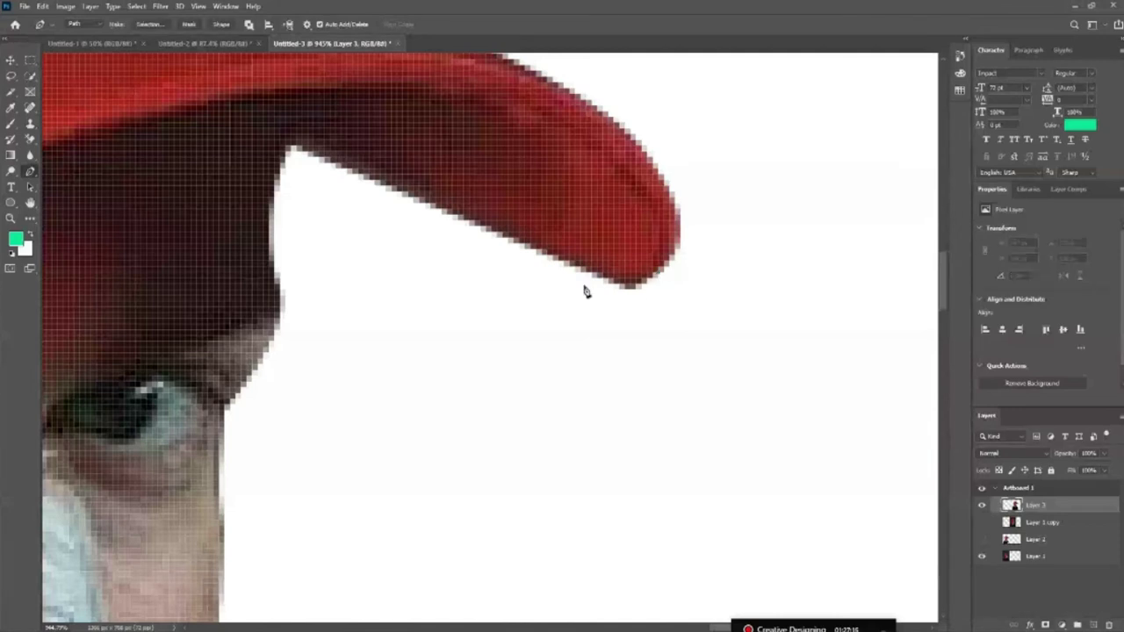
left_click_drag(588, 274, 538, 250)
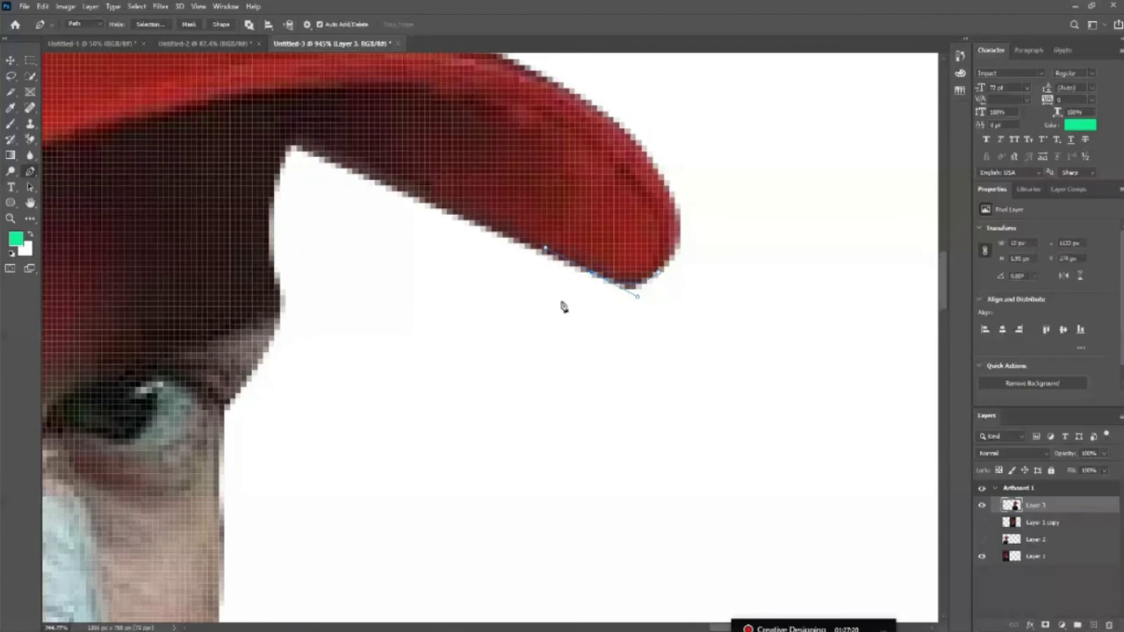
left_click(614, 382)
left_click_drag(718, 383, 732, 366)
left_click(729, 358)
left_click(731, 317)
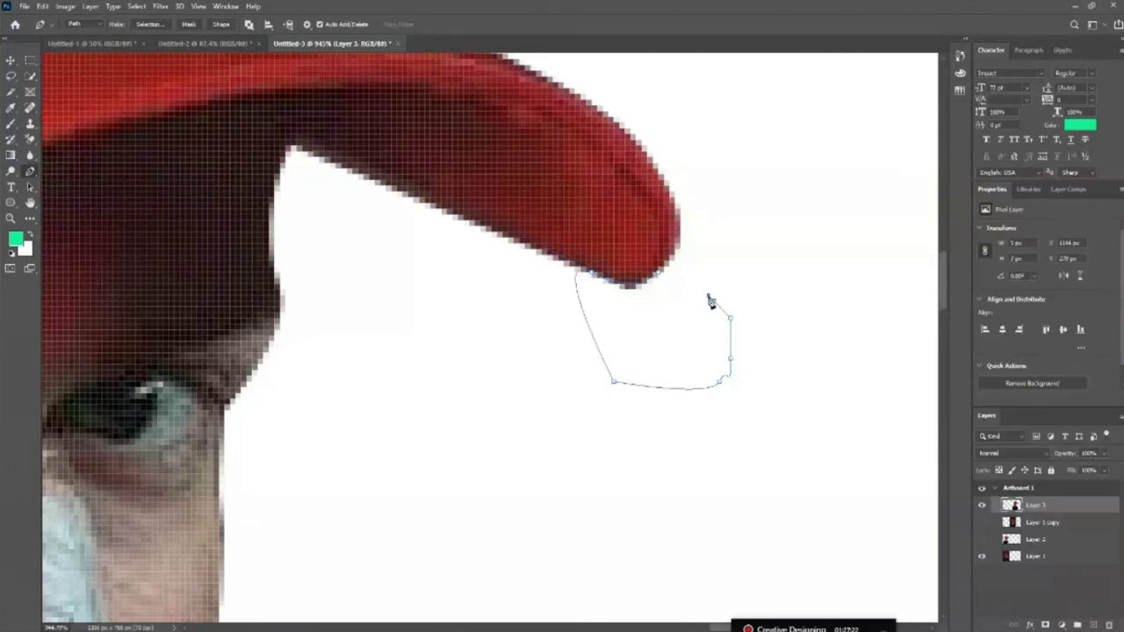
left_click(660, 279)
key("ctrl+Return")
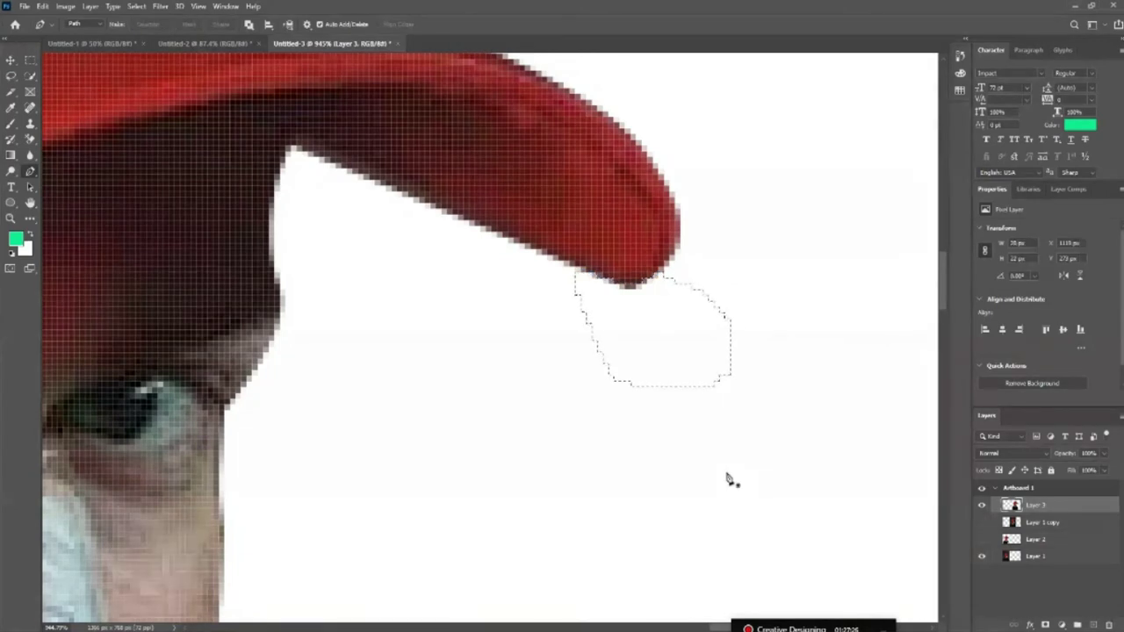
left_click(12, 60)
key("ctrl+d")
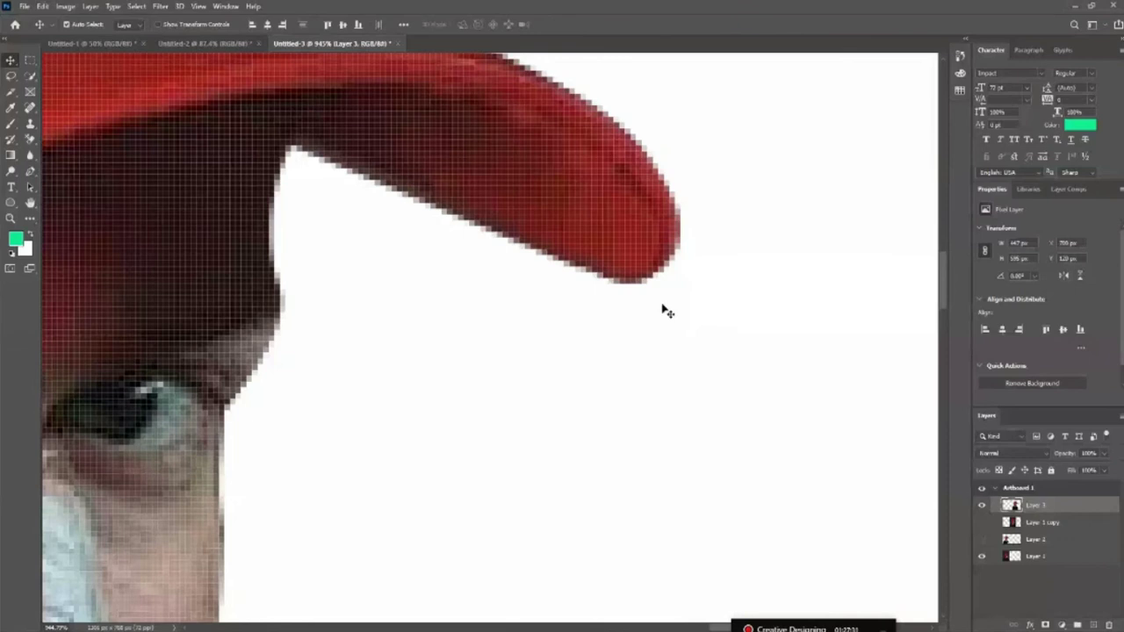
key("z")
Outline the shirt's jagged left shoulder corner with a closed Pen path.
left_click_drag(673, 292, 617, 326)
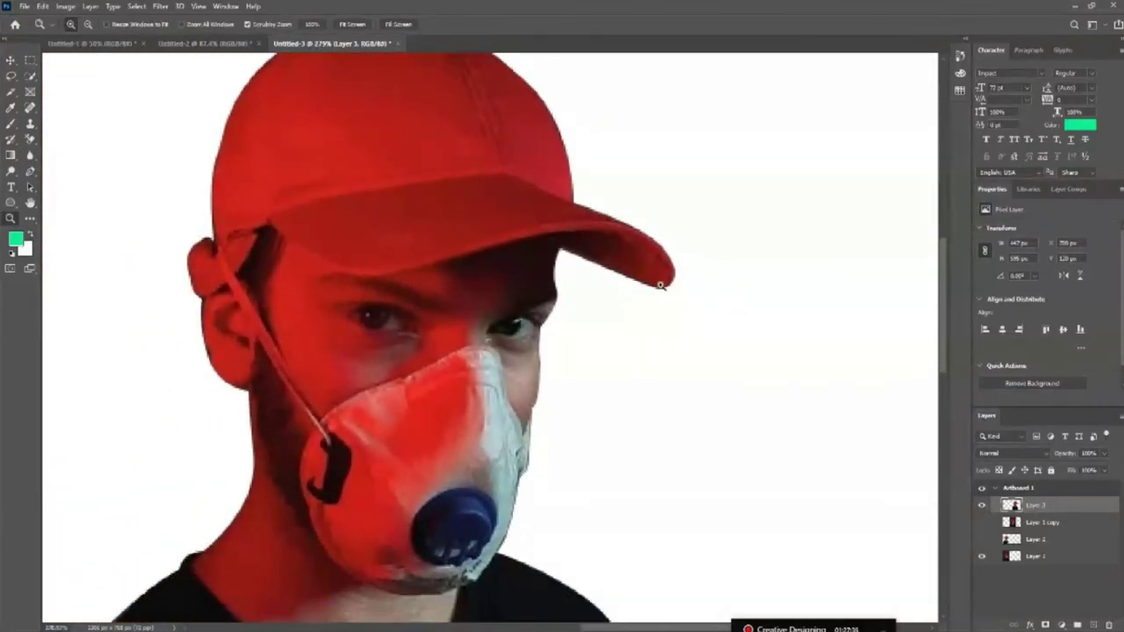
left_click_drag(473, 271, 481, 355)
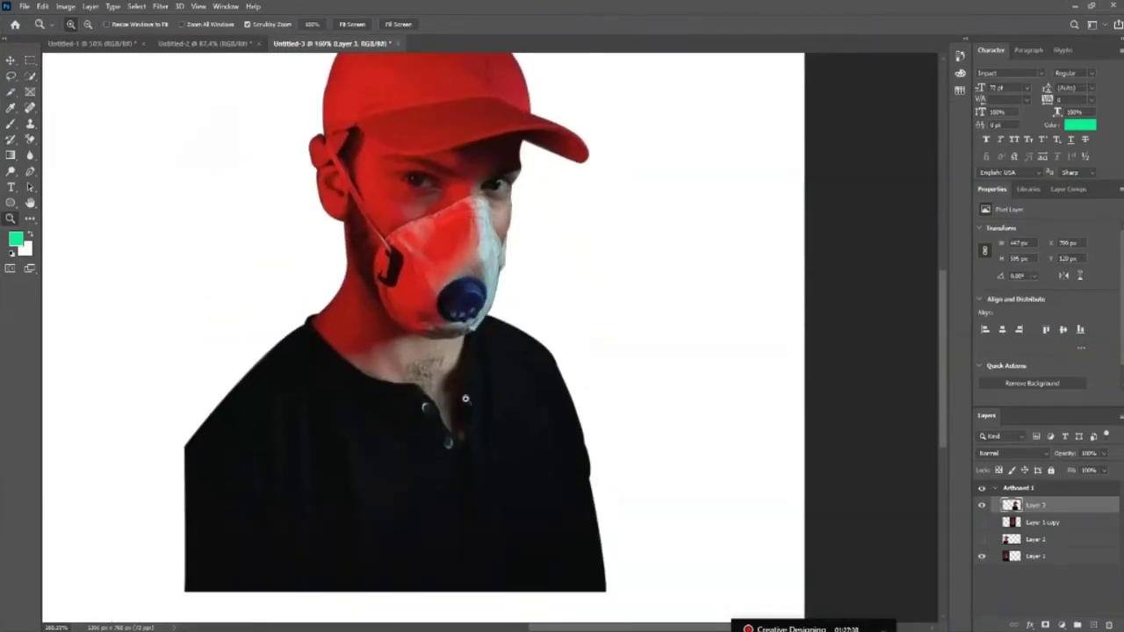
mouse_move(126, 464)
left_mouse_down()
mouse_move(185, 466)
mouse_move(300, 432)
left_mouse_up()
left_click_drag(284, 469, 351, 479)
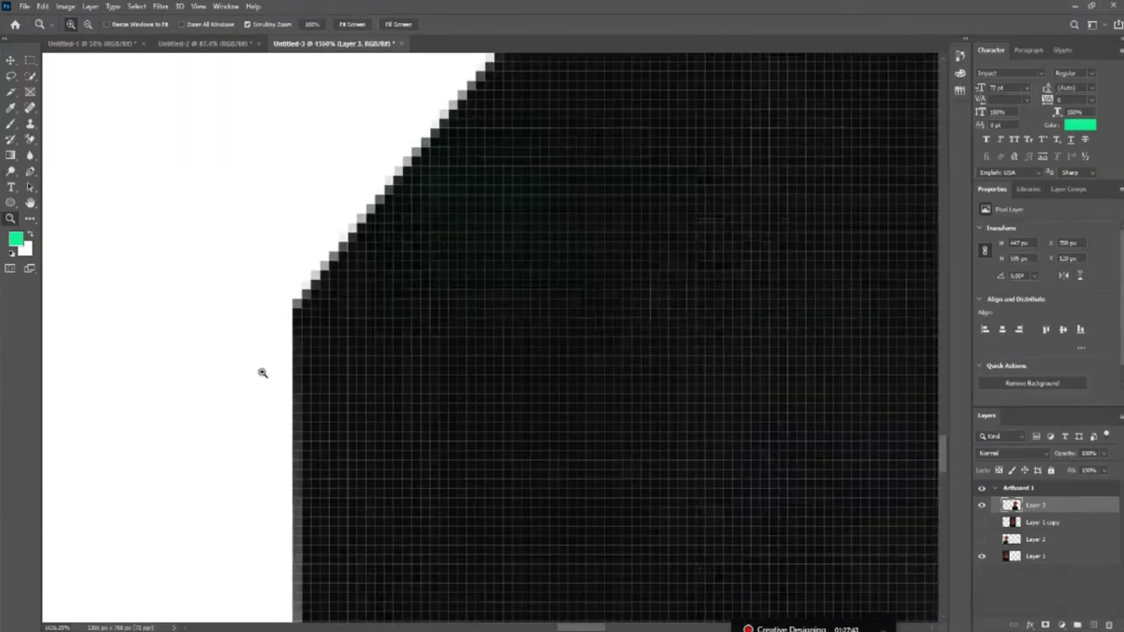
left_click_drag(261, 372, 233, 371)
key("p")
left_click(283, 383)
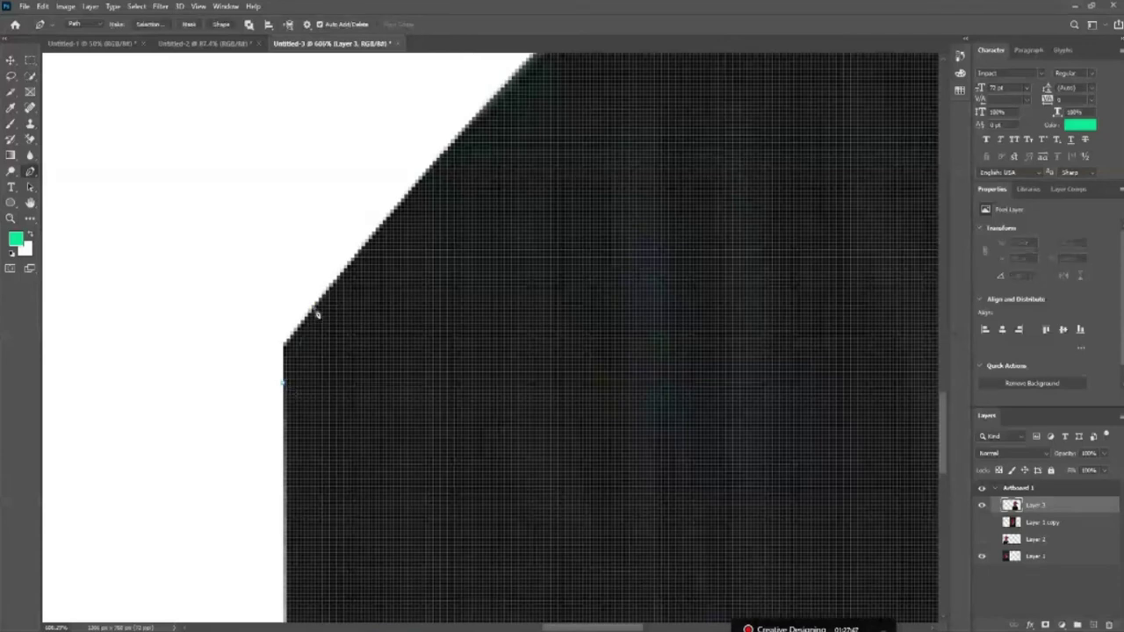
left_click(314, 309)
left_click(290, 211)
left_click(145, 248)
left_click(154, 327)
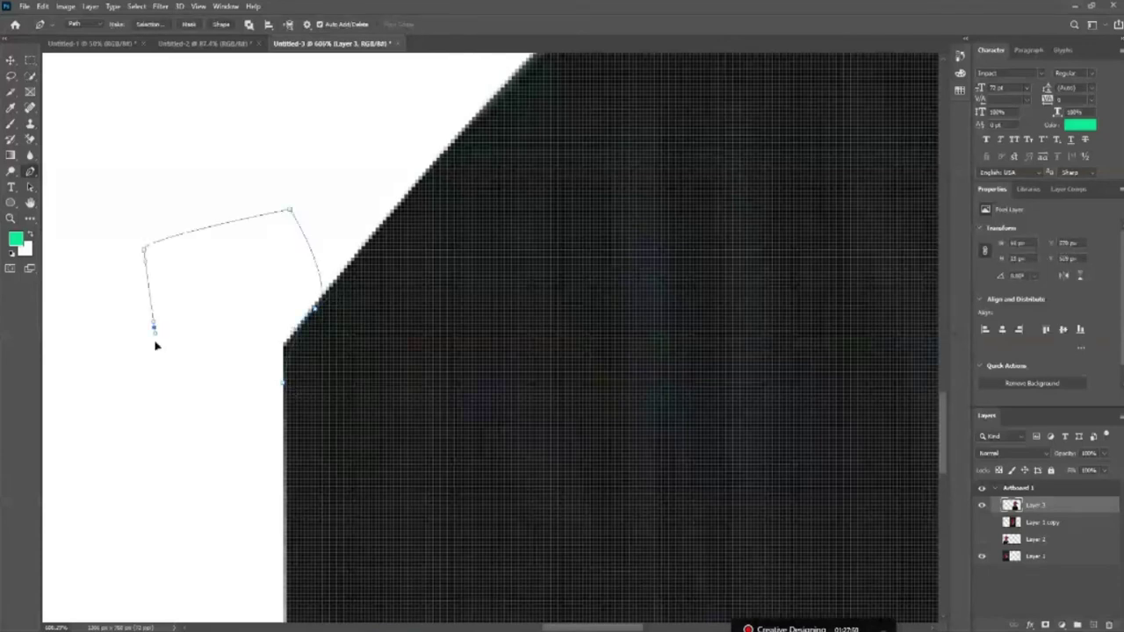
left_click(165, 375)
left_click(178, 405)
left_click(249, 420)
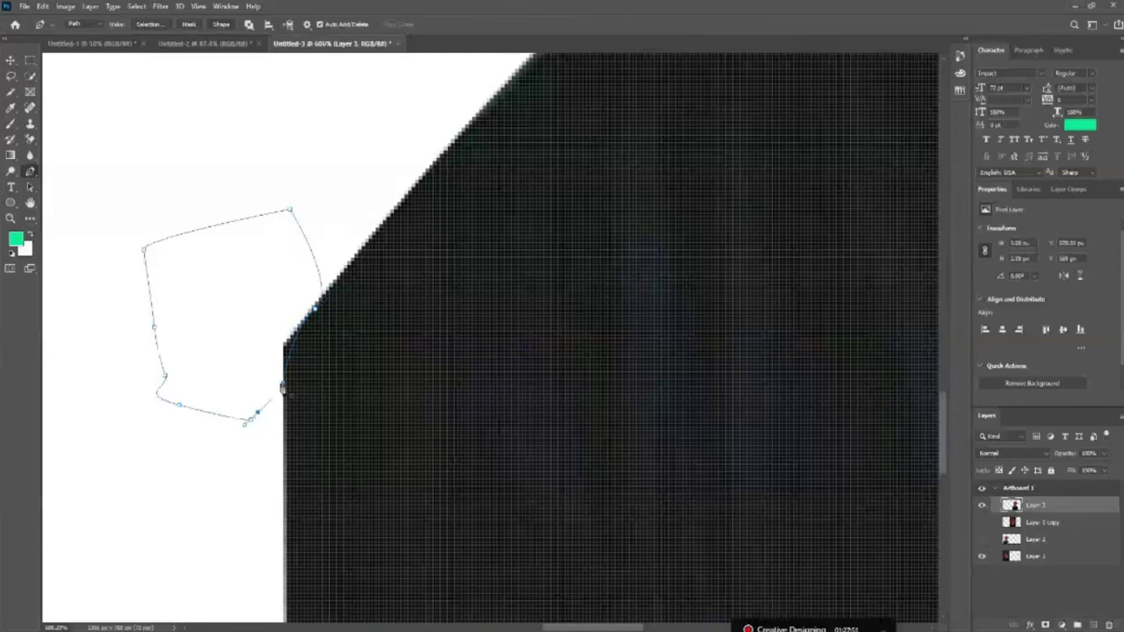
left_click(283, 388)
Turn the shoulder outline into a selection, remove the corner, deselect, and return to 100% view.
key("ctrl+Return")
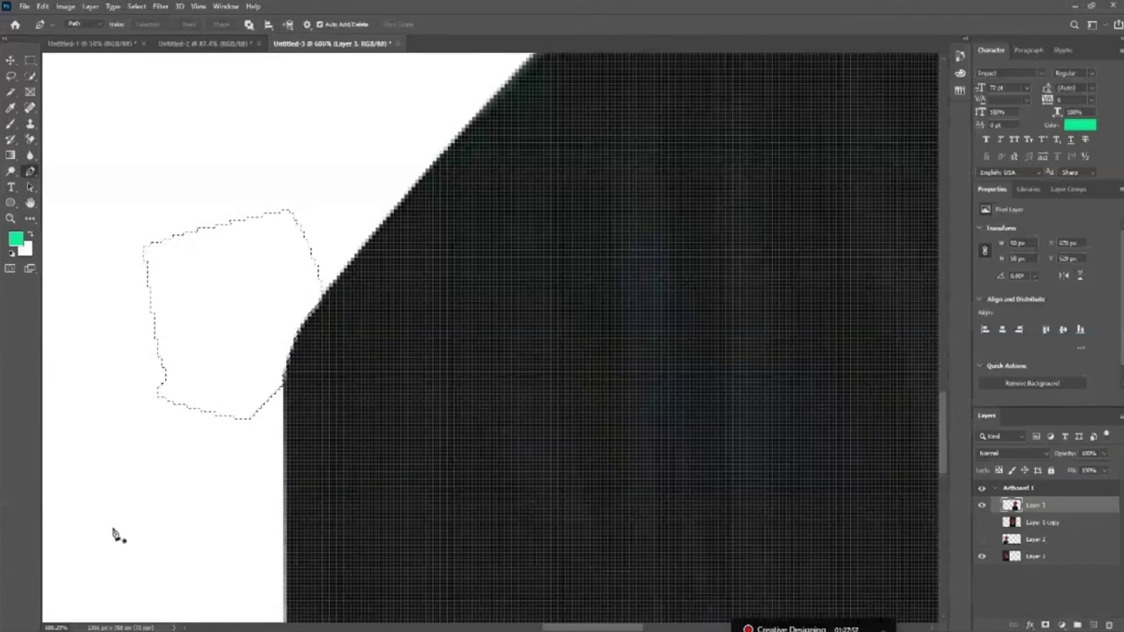
left_click(10, 60)
key("ctrl+d")
key("z")
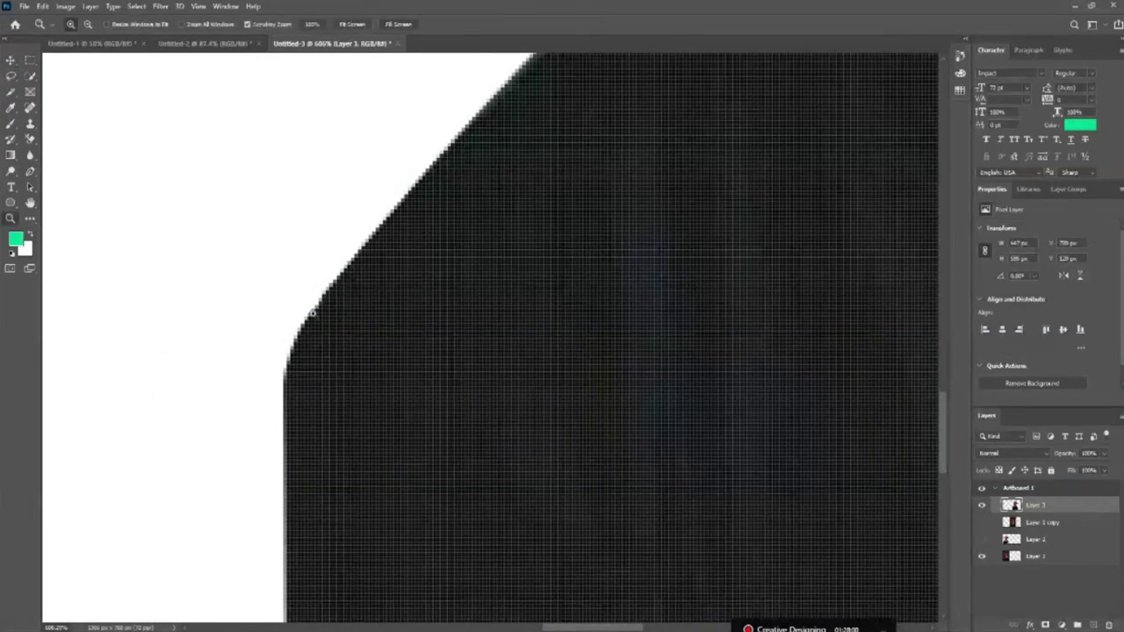
key("ctrl+1")
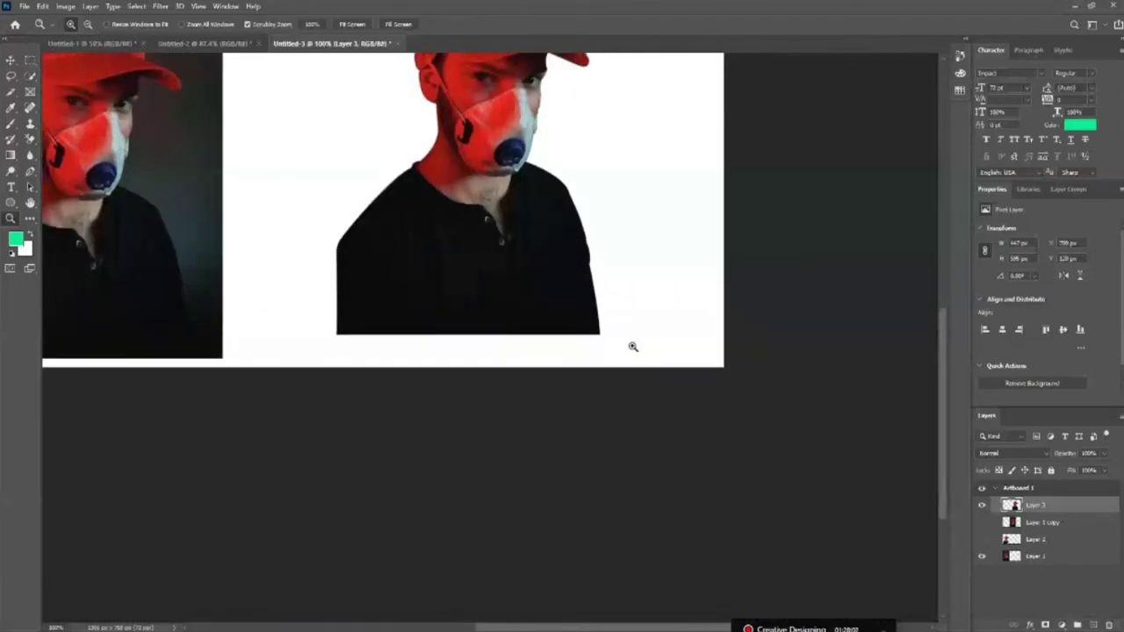
scroll(632, 346, "up", 1)
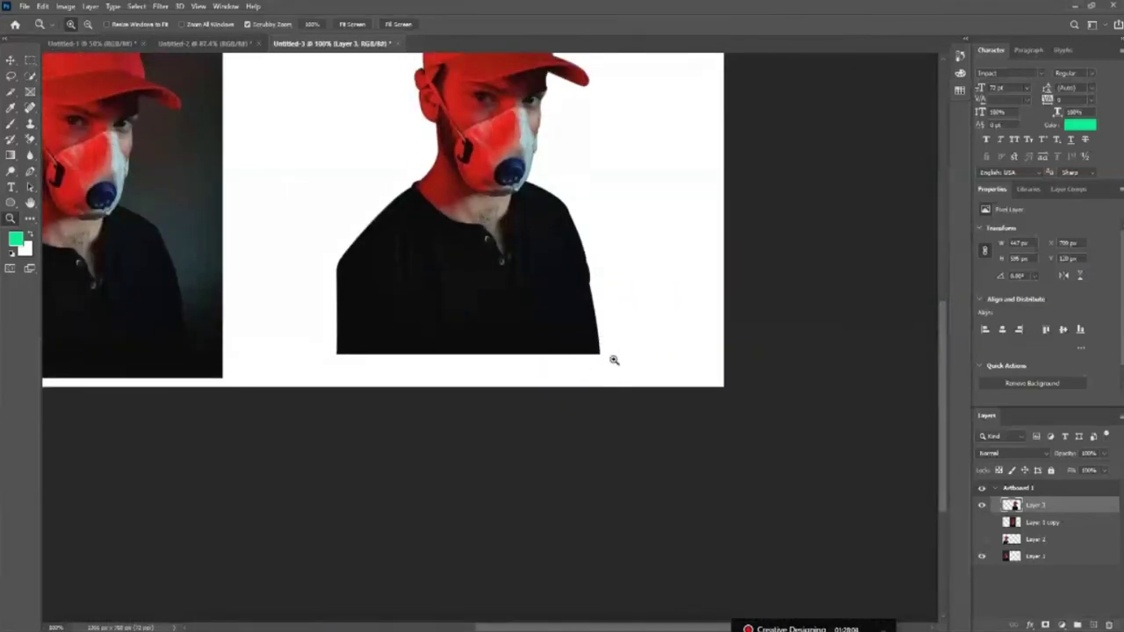
left_click_drag(614, 360, 662, 384)
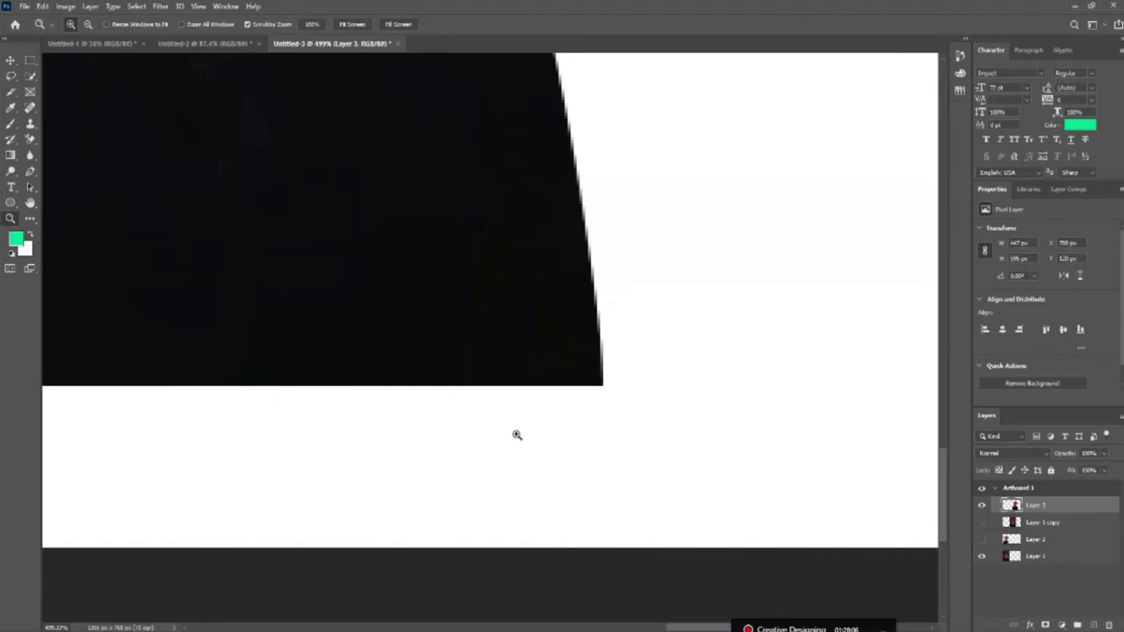
key("p")
left_click(596, 239)
left_click_drag(492, 410, 369, 465)
left_click(811, 484)
left_click(859, 231)
left_click(596, 240)
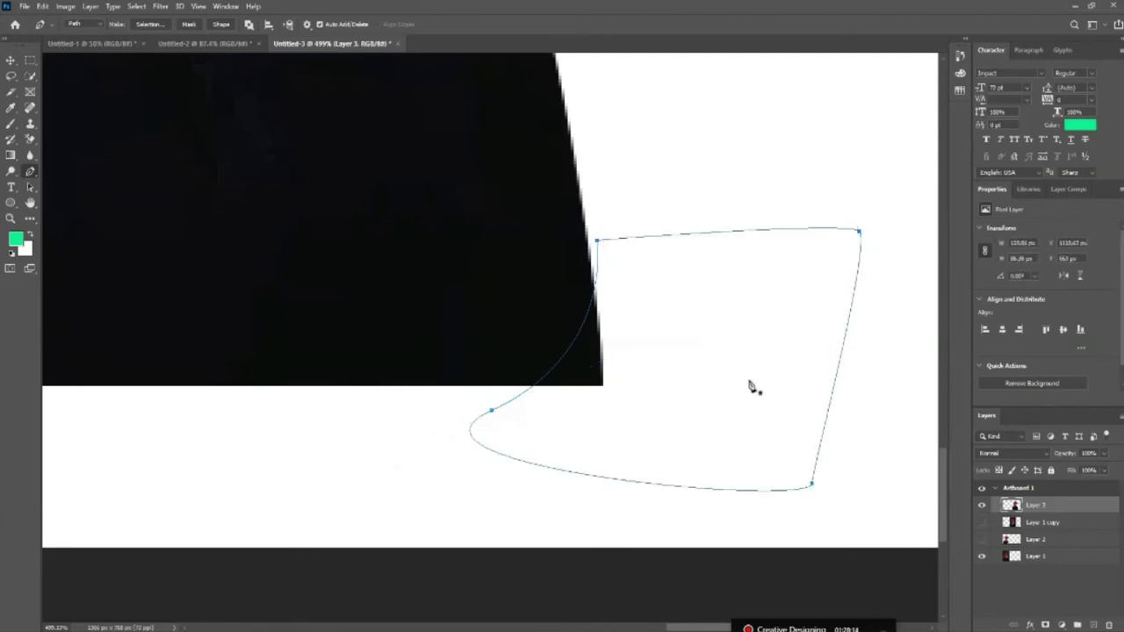
key("ctrl+Return")
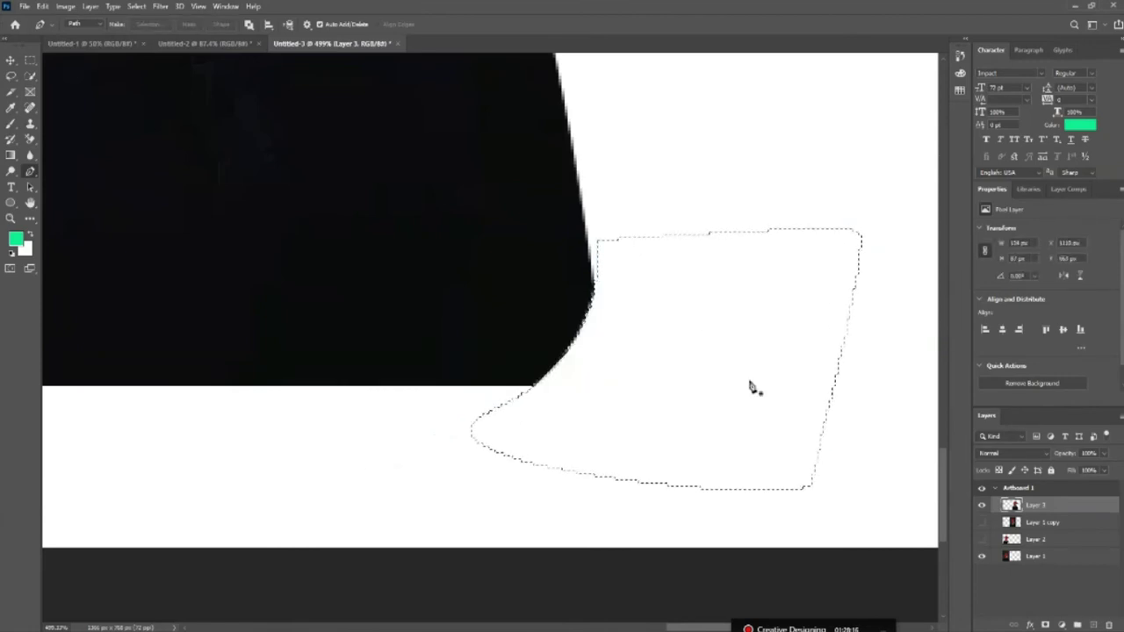
key("z")
left_click_drag(729, 384, 660, 406)
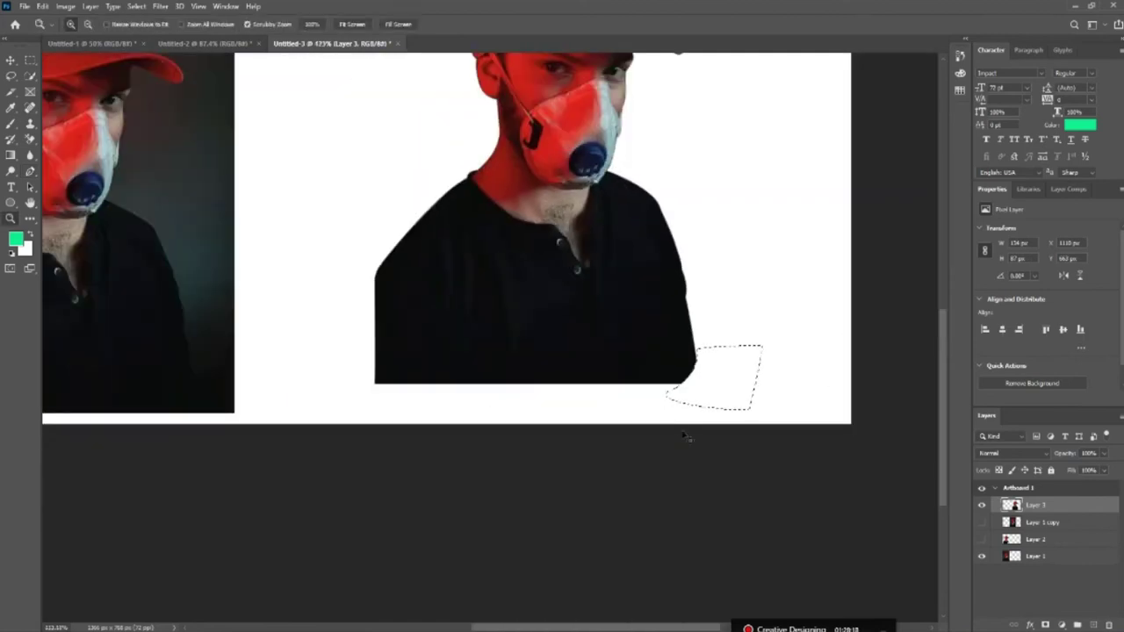
key("ctrl+d")
scroll(728, 501, "up", 2)
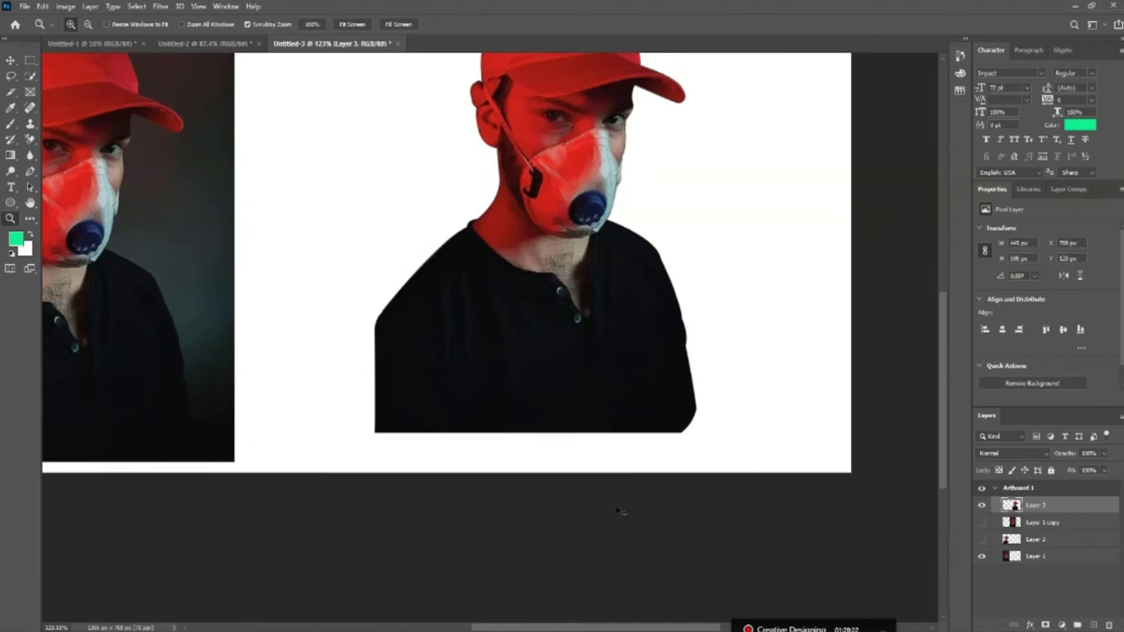
key("ctrl+shift+d")
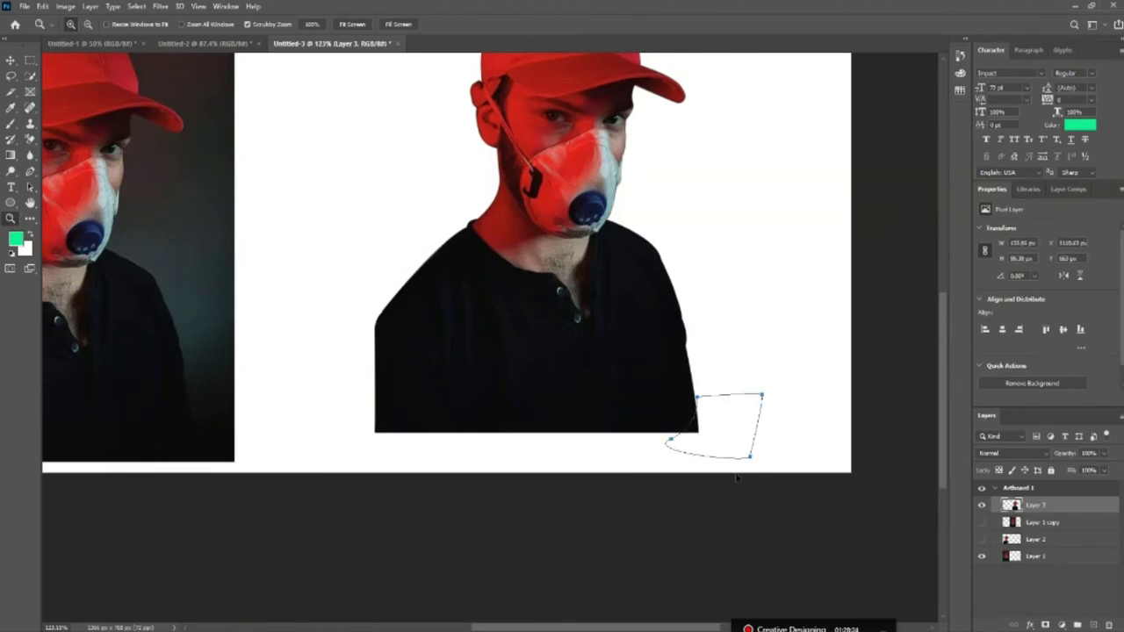
key("ctrl+d")
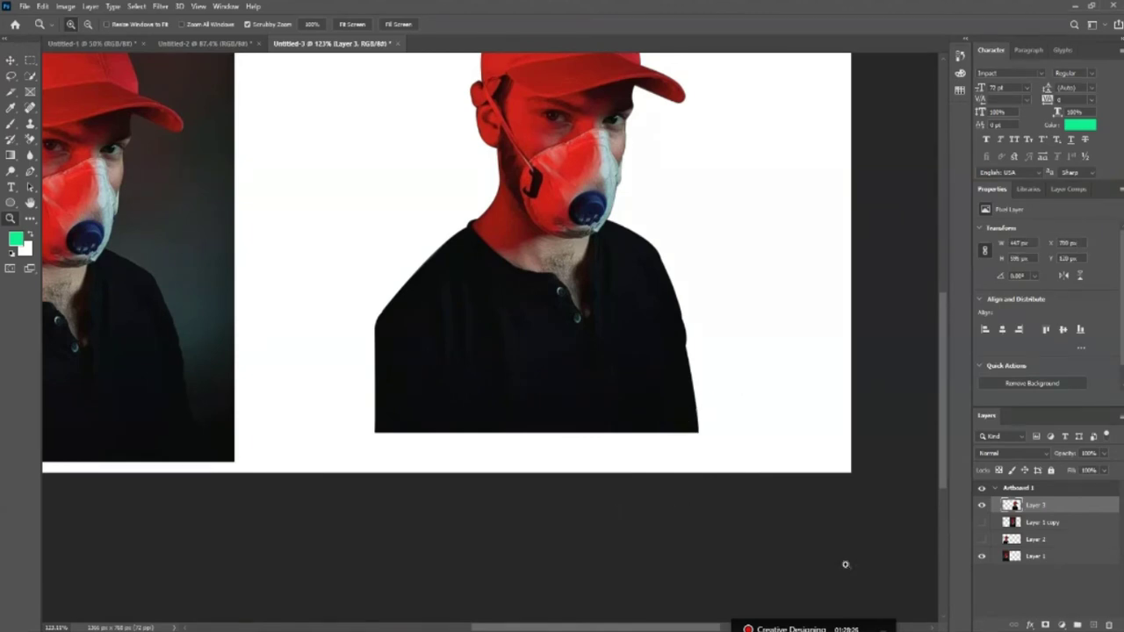
scroll(465, 439, "up", 2)
scroll(644, 265, "up", 2)
scroll(645, 265, "down", 5)
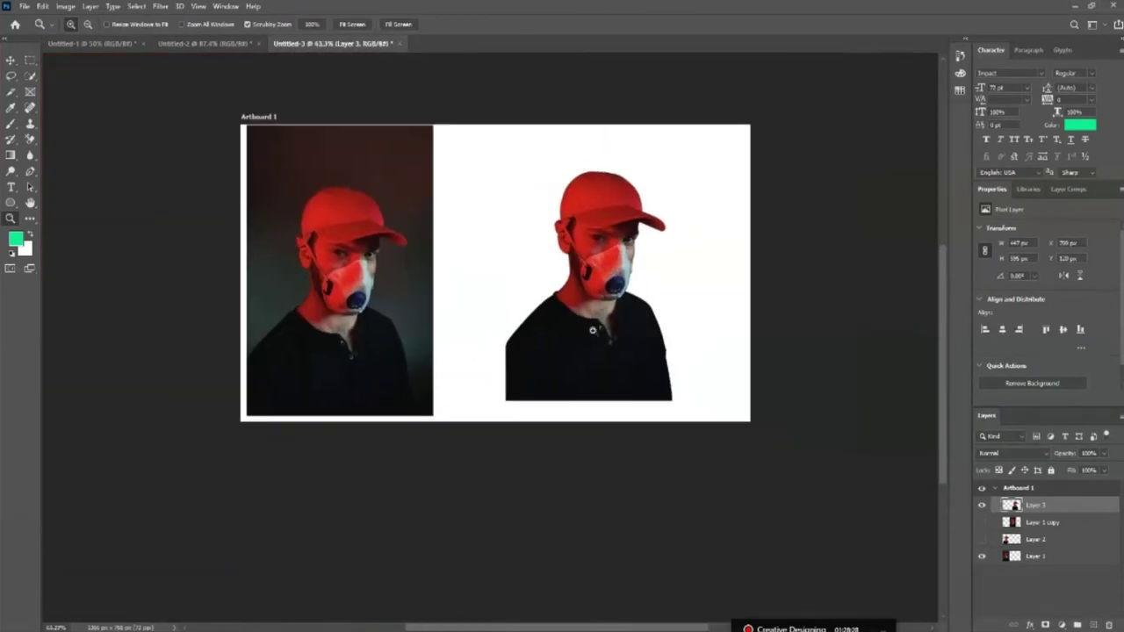
Reposition the cut-out figure on the artboard with the Move tool.
scroll(709, 306, "up", 1)
scroll(720, 316, "up", 1)
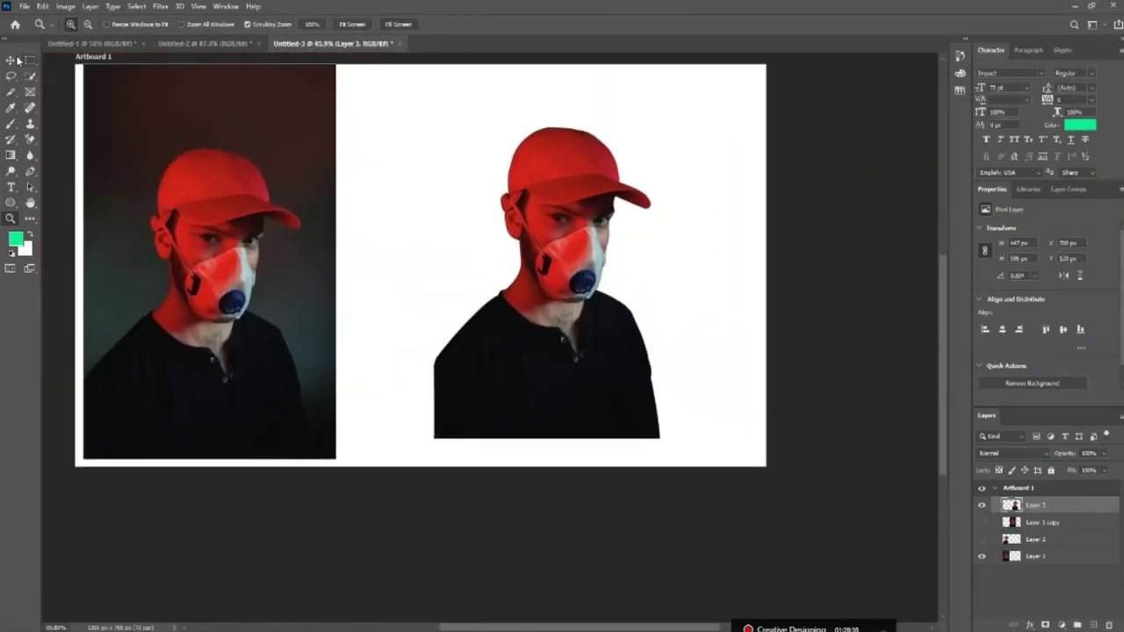
left_click(10, 60)
left_click(981, 523)
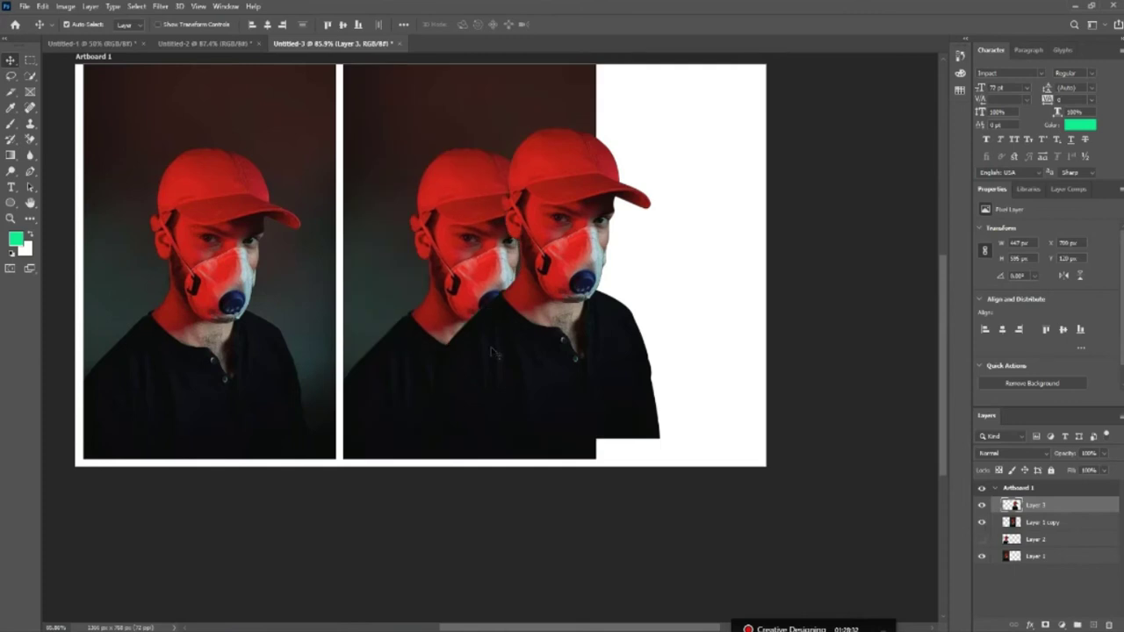
mouse_move(557, 369)
left_mouse_down()
mouse_move(909, 379)
mouse_move(655, 369)
left_mouse_up()
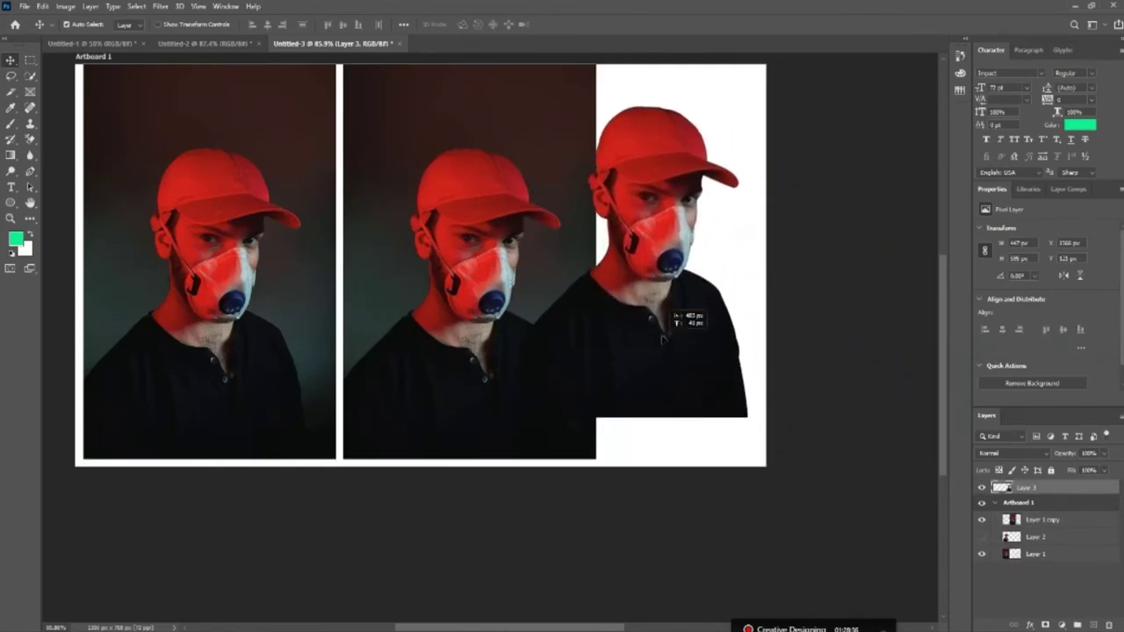
left_click_drag(654, 369, 682, 345)
left_click(505, 359)
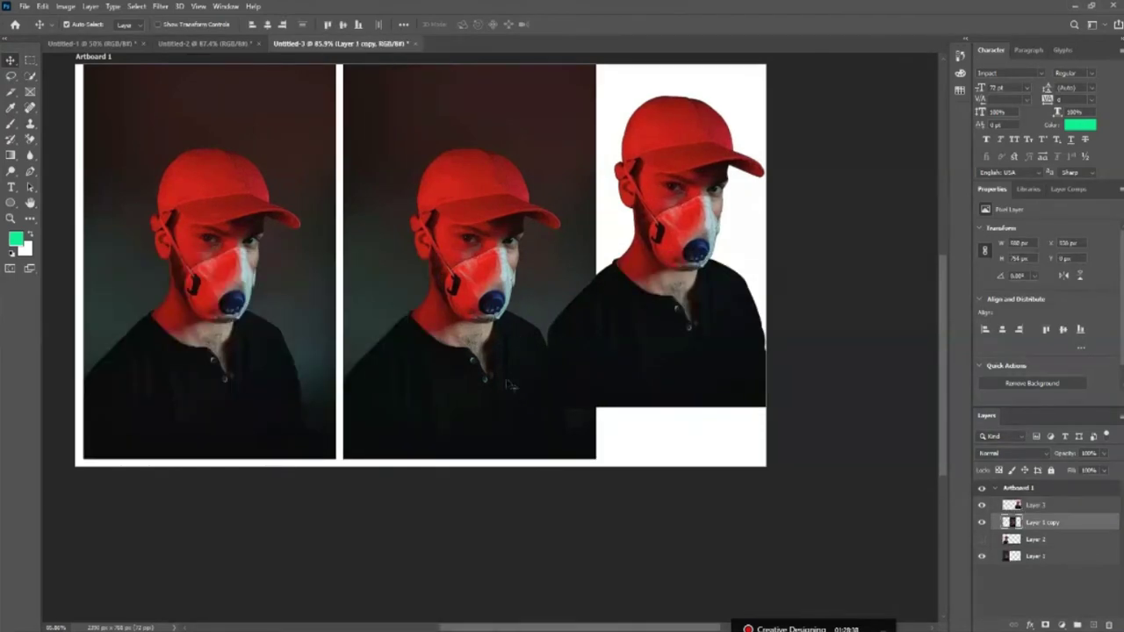
Hide the Layer 1 copy and Layer 1 photos and move the cut-out toward centre.
scroll(504, 382, "up", 1)
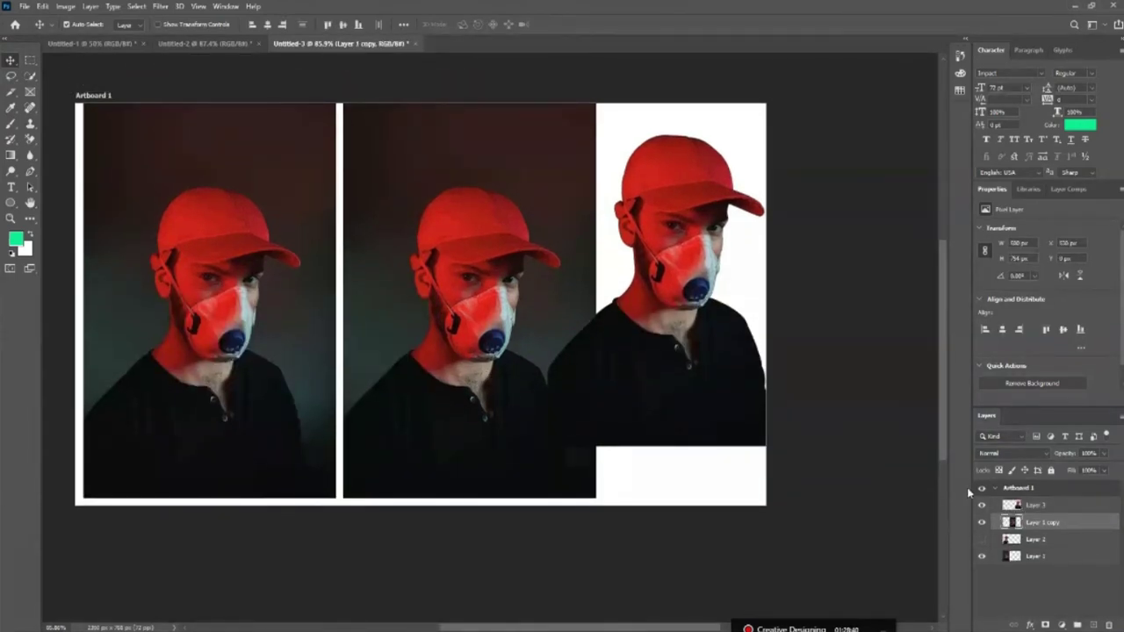
left_click(981, 522)
left_click(1009, 556)
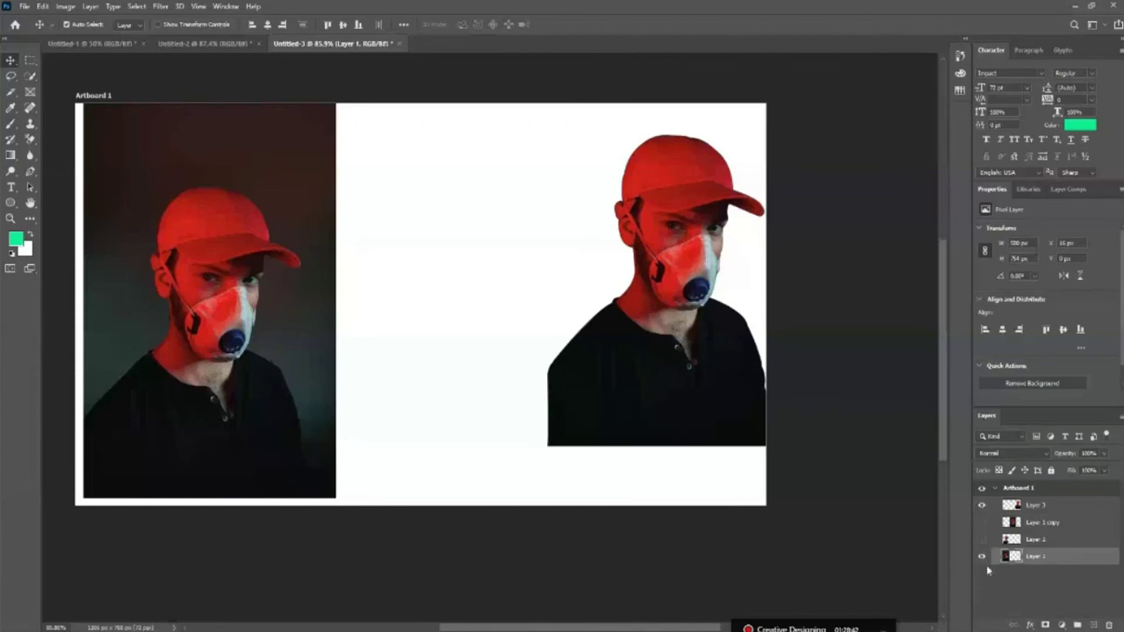
left_click(981, 555)
left_click_drag(669, 392, 411, 418)
left_click_drag(577, 631, 551, 630)
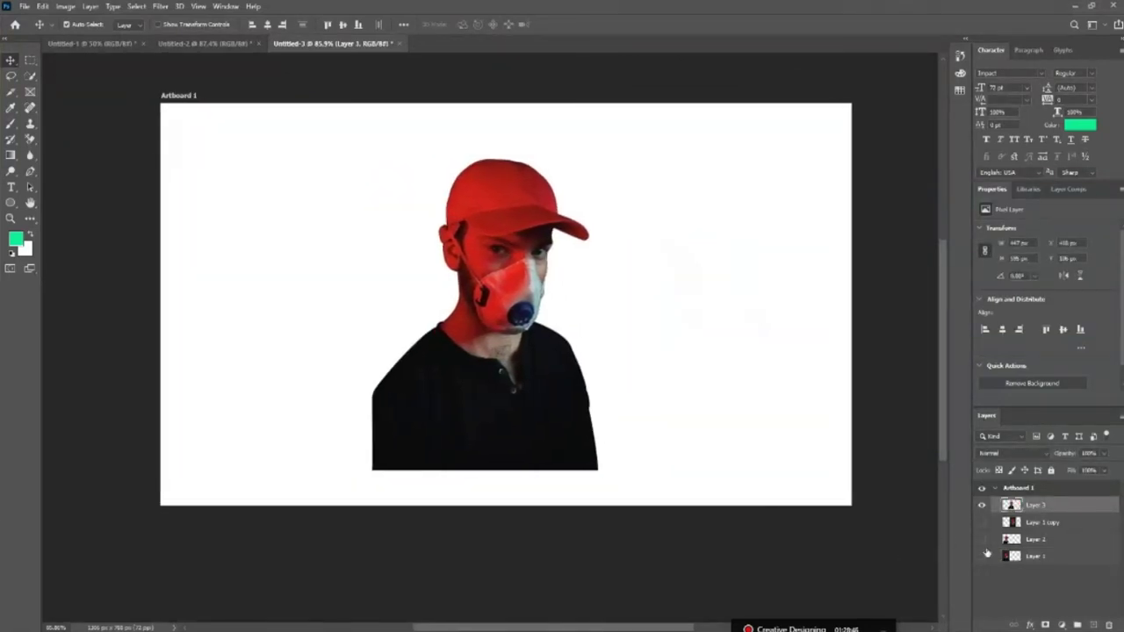
left_click(982, 556)
left_click(981, 556)
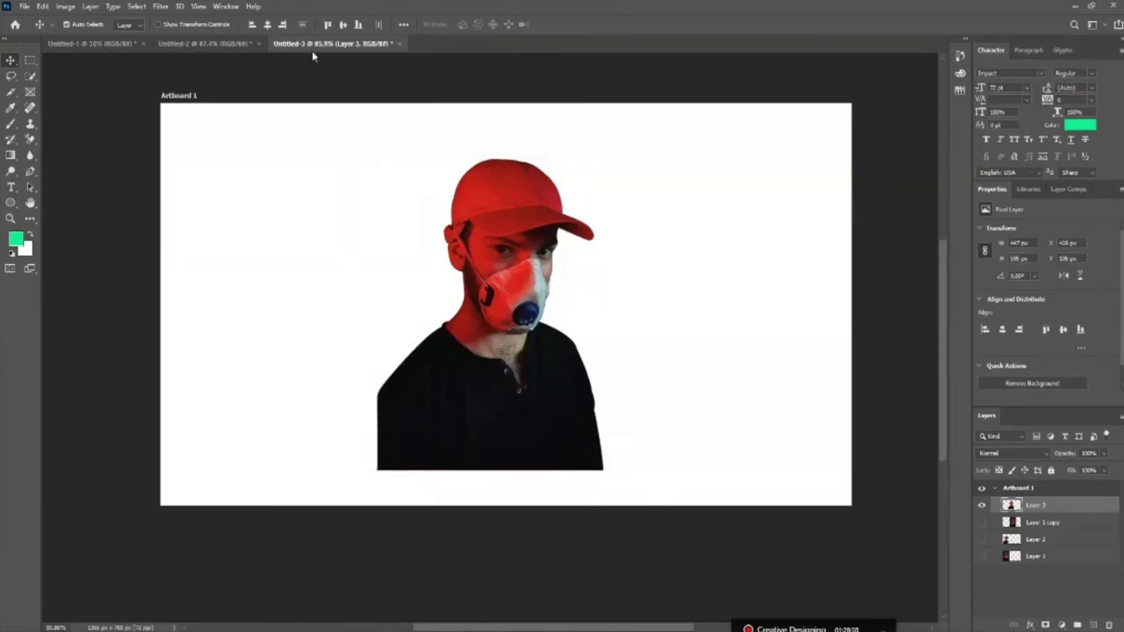
Align the cut-out to the artboard's horizontal and vertical centres.
left_click(266, 24)
left_click(342, 23)
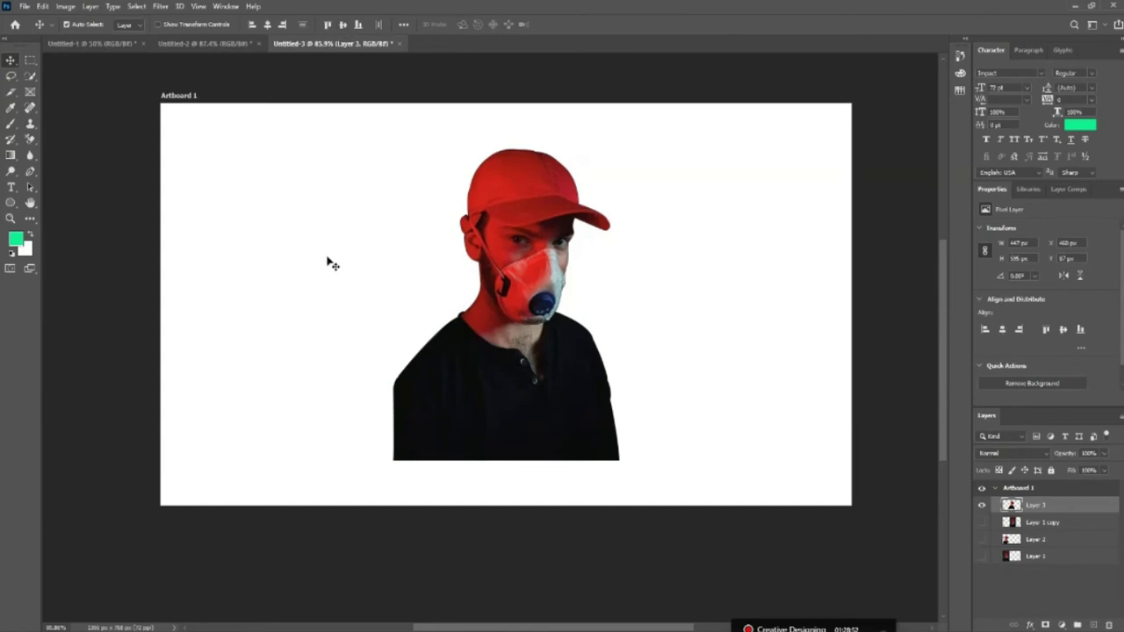
left_click(313, 267)
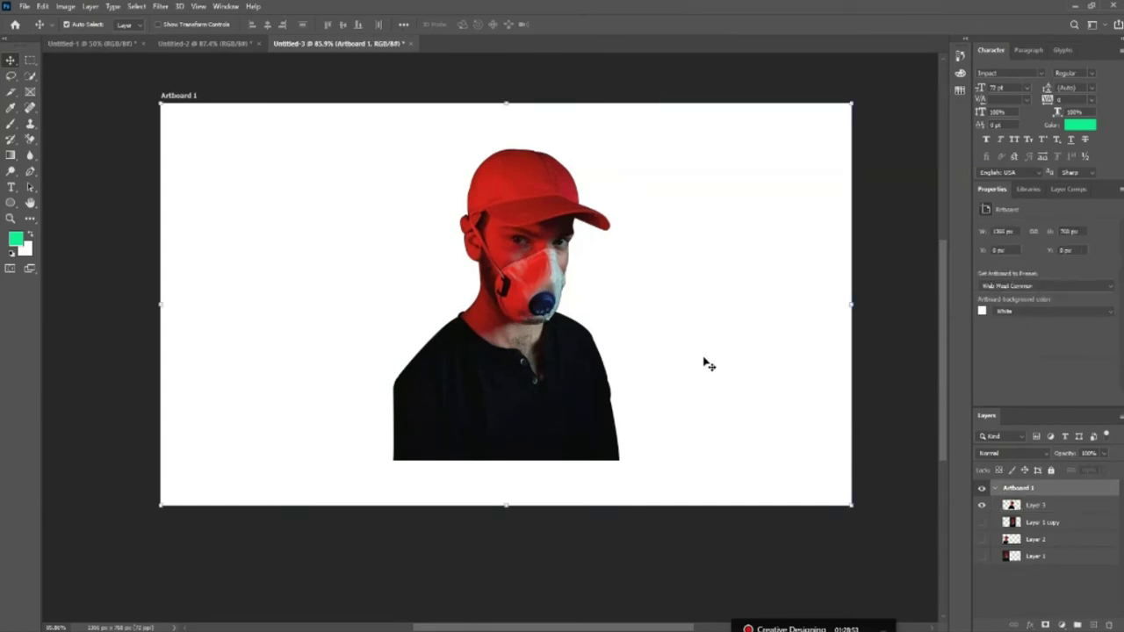
left_click(670, 409)
scroll(524, 330, "up", 1)
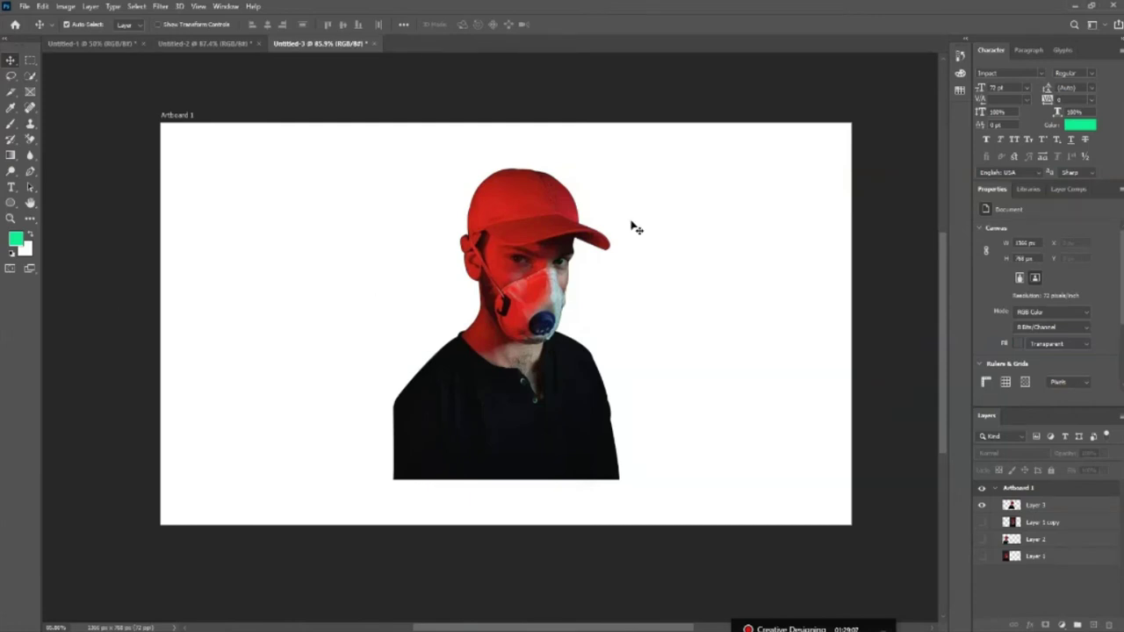
Nudge the man's photo up slightly, then draw a rectangle spanning the entire artboard.
mouse_move(535, 297)
left_mouse_down()
mouse_move(529, 267)
mouse_move(529, 300)
left_mouse_up()
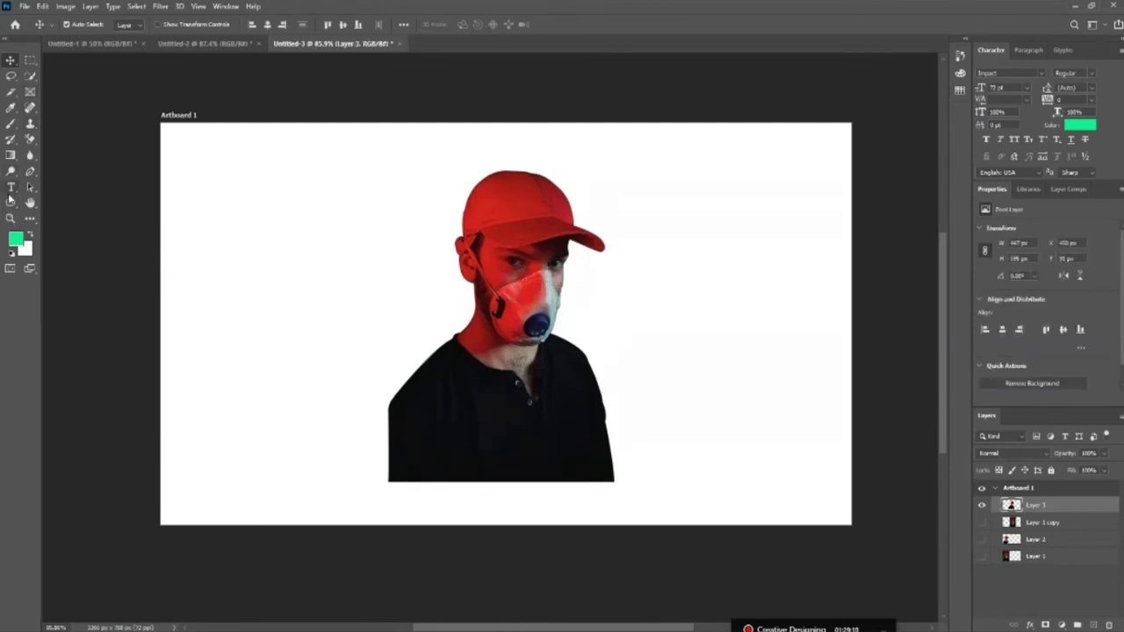
right_click(11, 203)
left_click(58, 201)
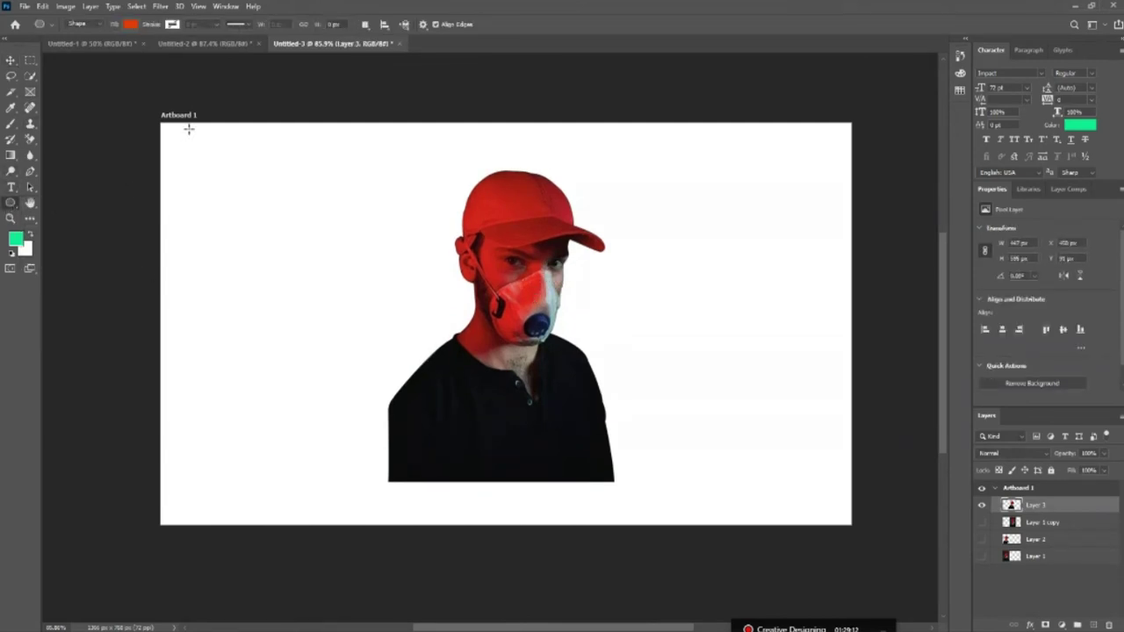
left_click_drag(155, 116, 864, 541)
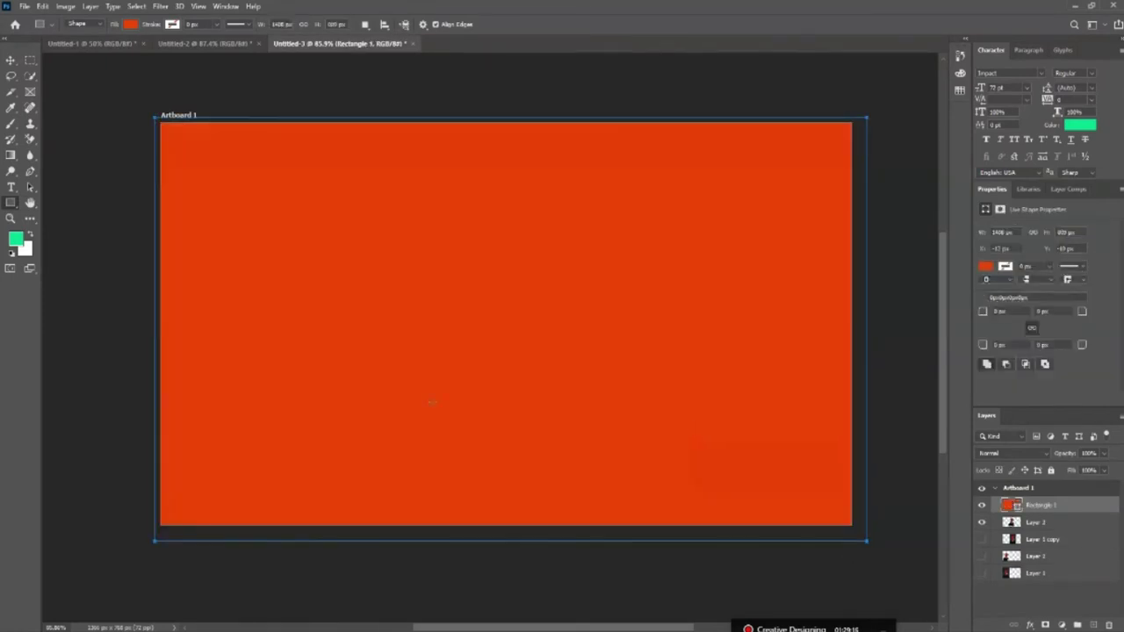
Try several solid swatches for the rectangle's fill, settling on cyan via the colour picker.
left_click(11, 59)
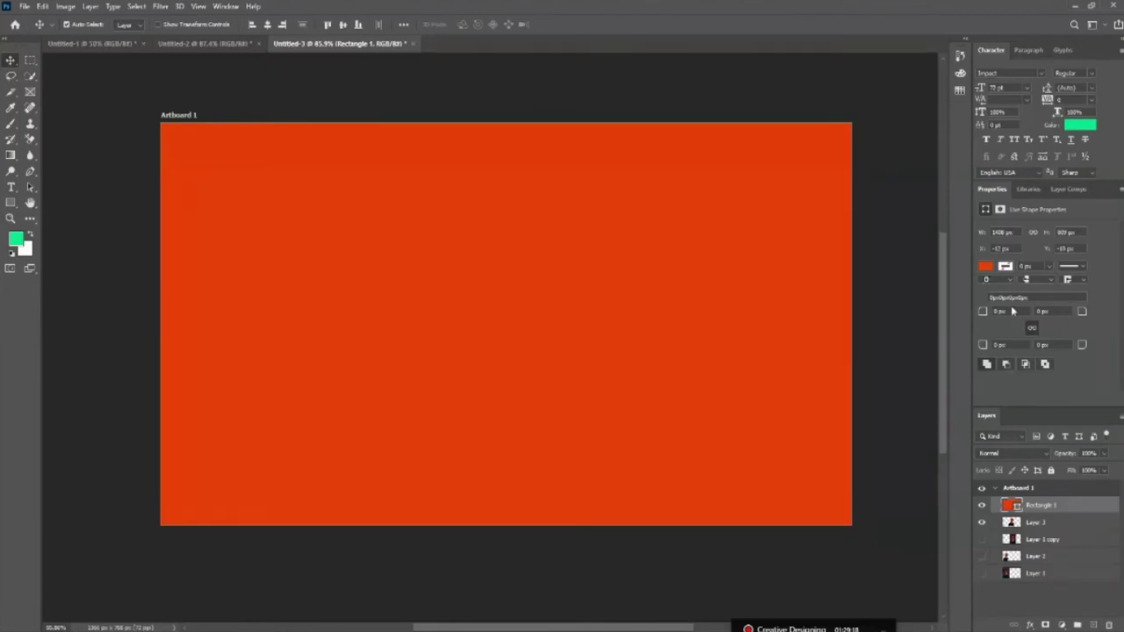
left_click(984, 268)
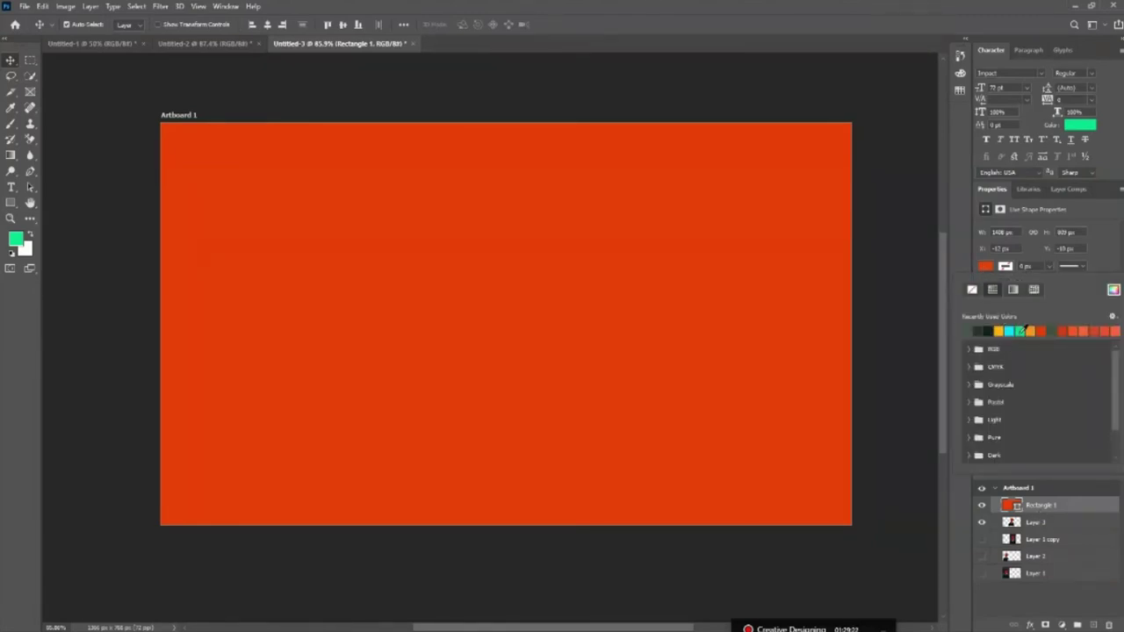
left_click(1018, 331)
left_click(1028, 331)
left_click(1032, 331)
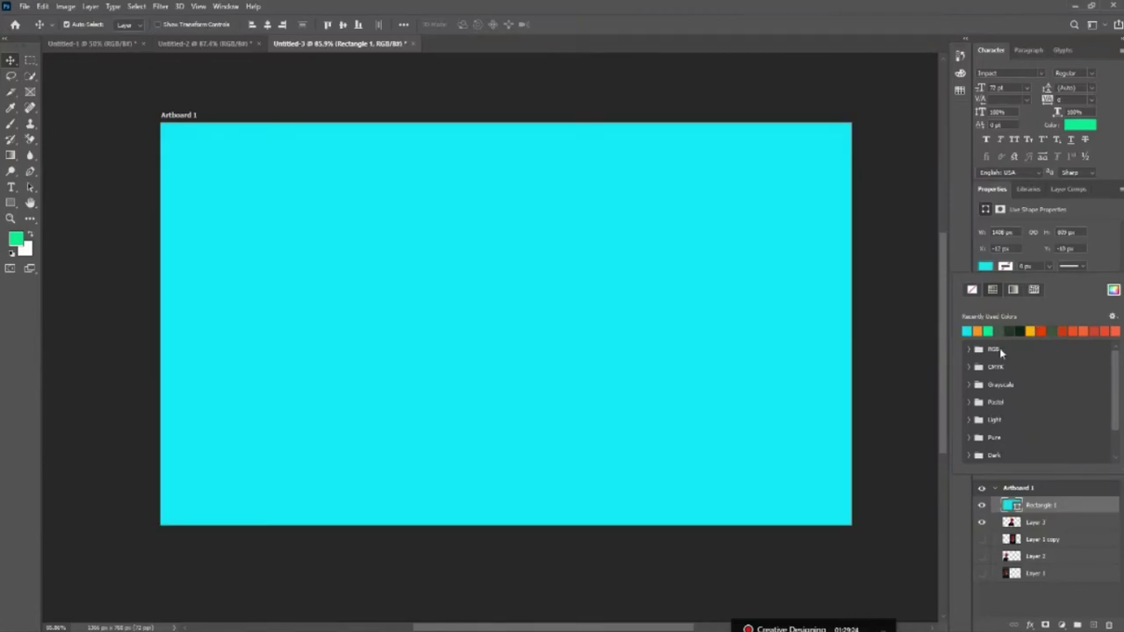
double_click(1010, 506)
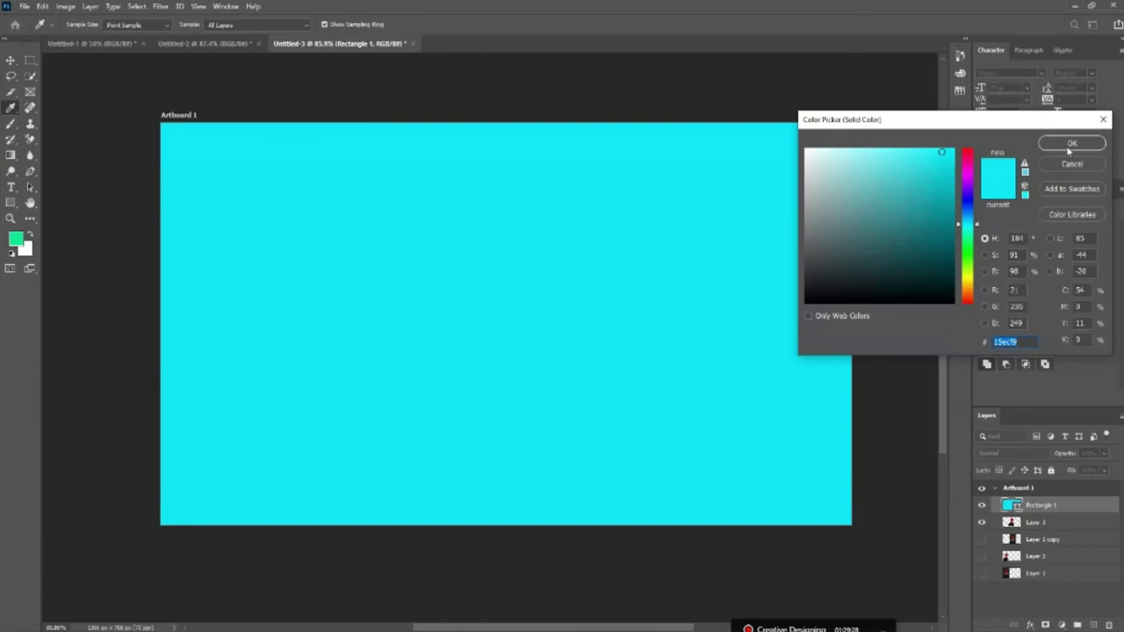
left_click(1082, 166)
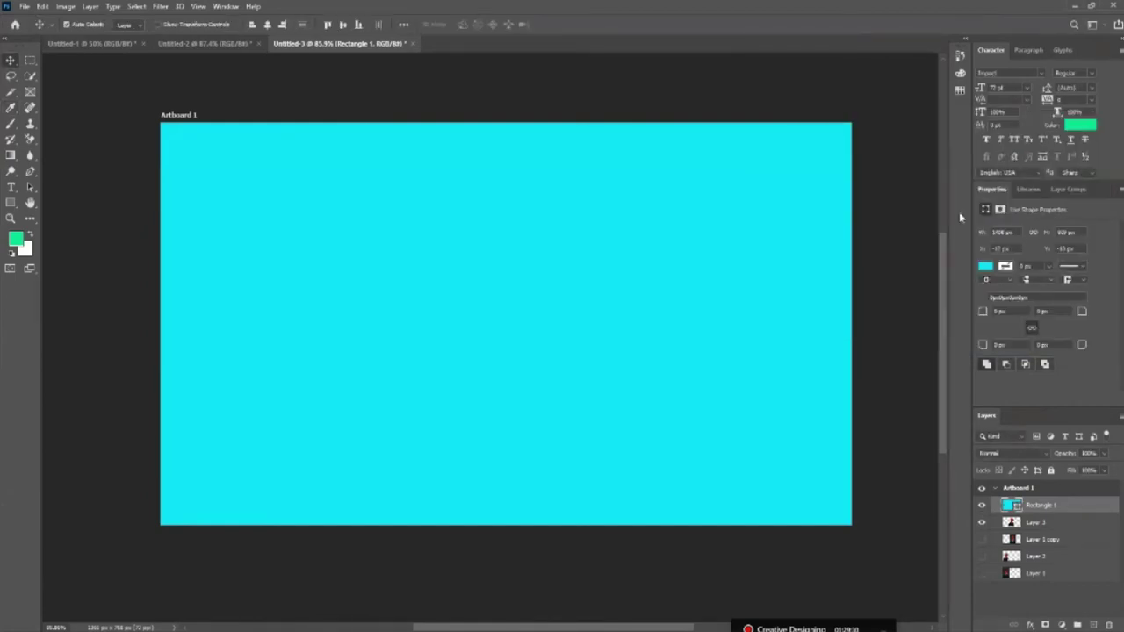
Experiment with a gradient fill and then a leaf-pattern fill on the rectangle.
left_click(985, 267)
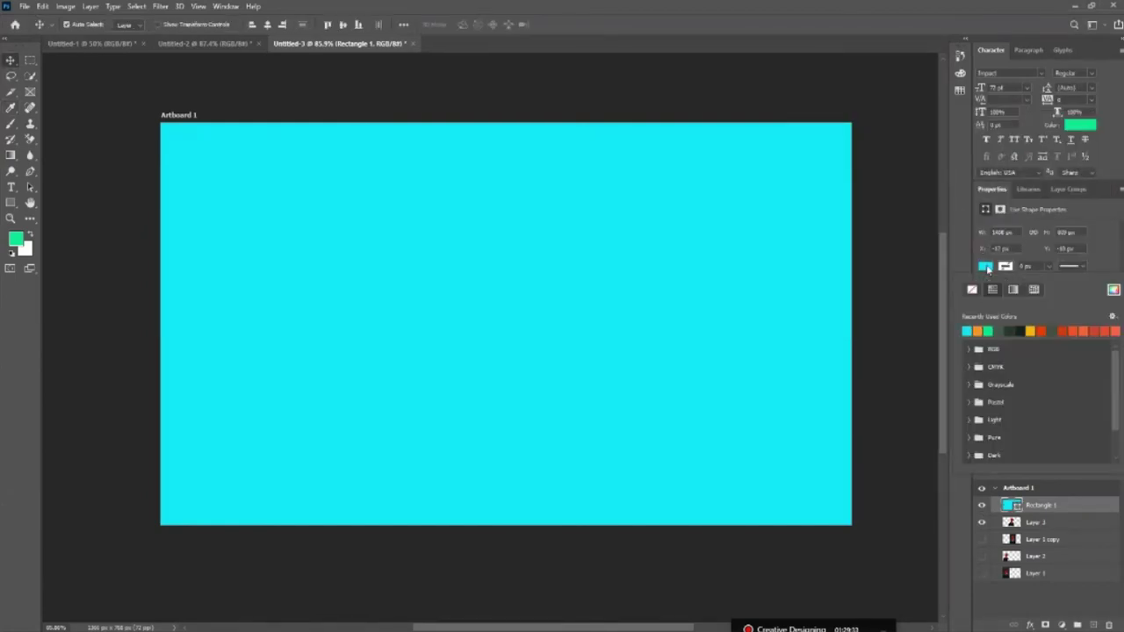
left_click(1014, 291)
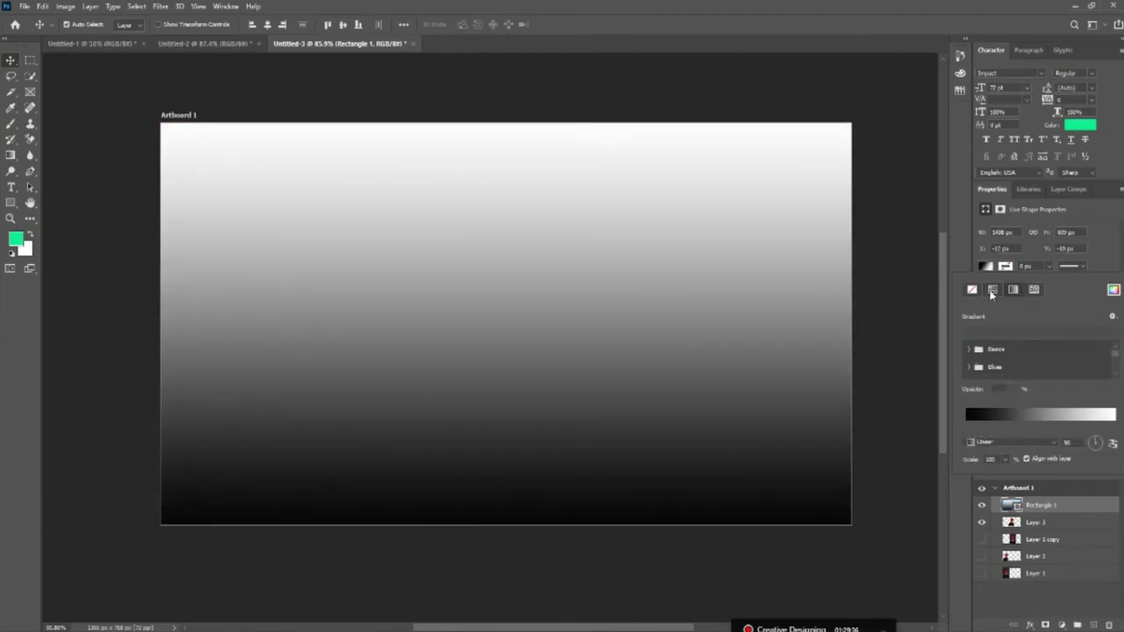
left_click(985, 268)
left_click(986, 267)
left_click(992, 289)
left_click(1033, 290)
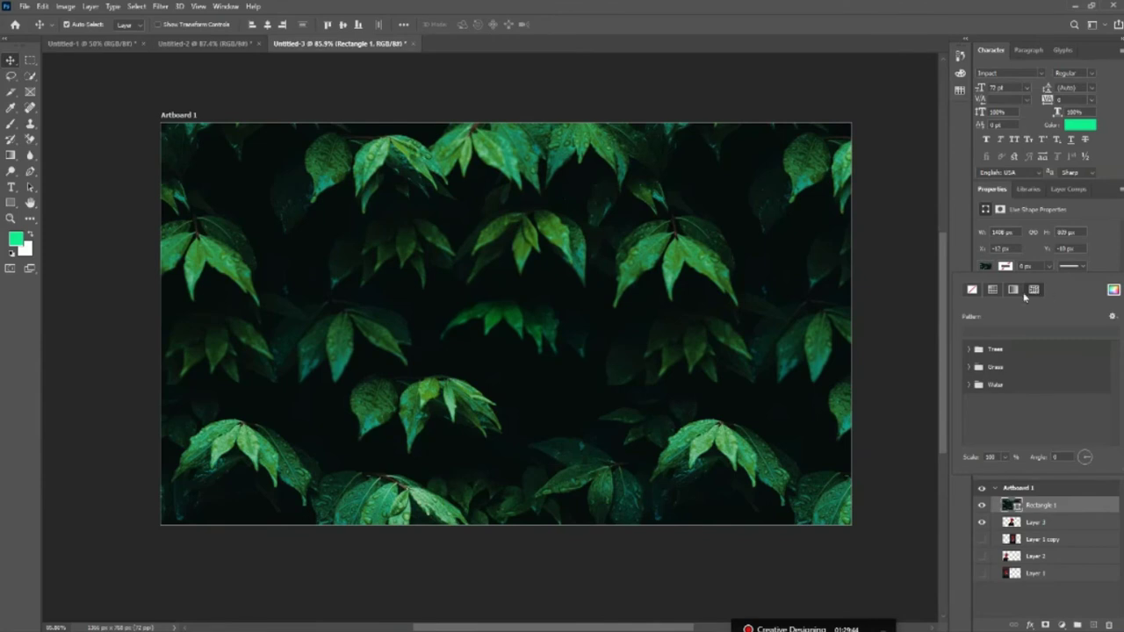
Return to a solid fill, try dark and bright green, and settle on cyan for Rectangle 1.
left_click(995, 291)
left_click(1019, 330)
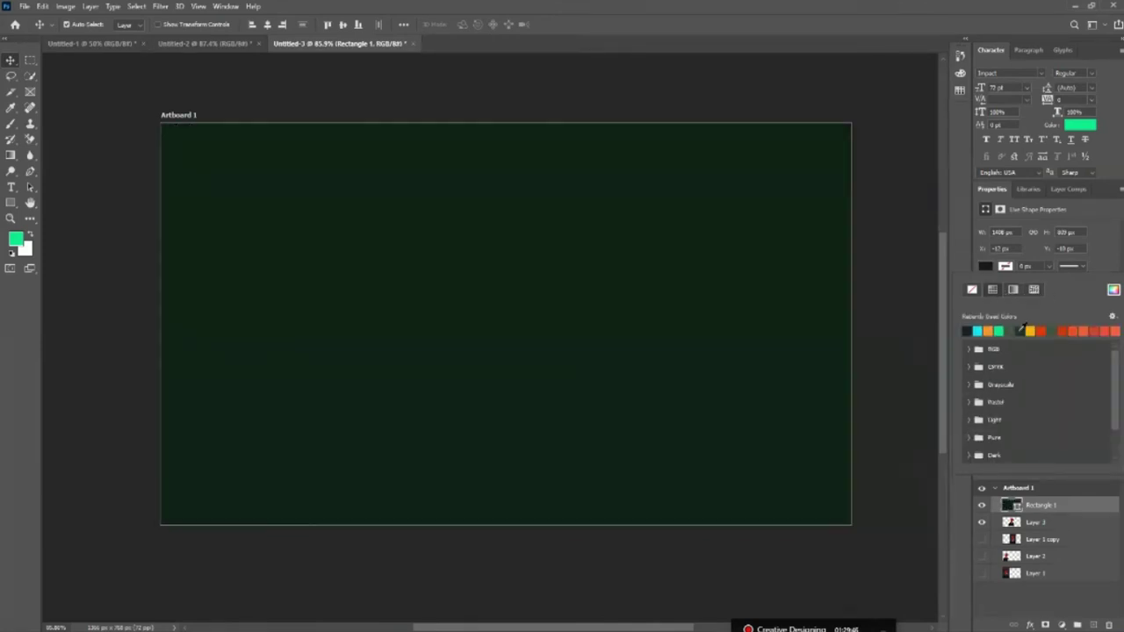
left_click(998, 330)
left_click(988, 330)
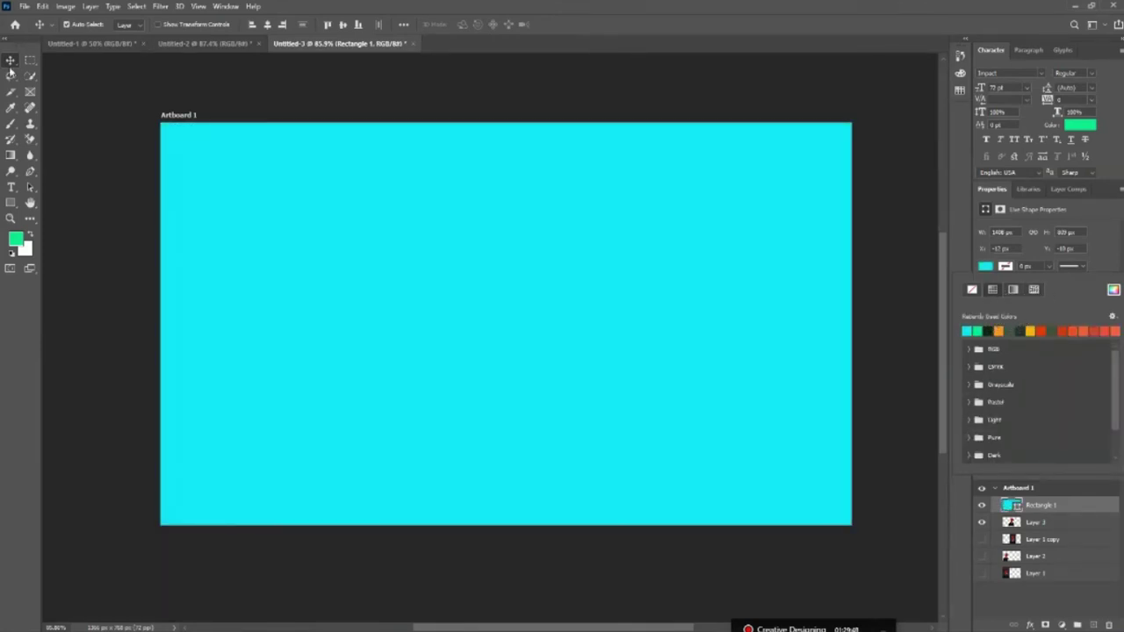
left_click(16, 62)
left_click(113, 251)
left_click(1034, 508)
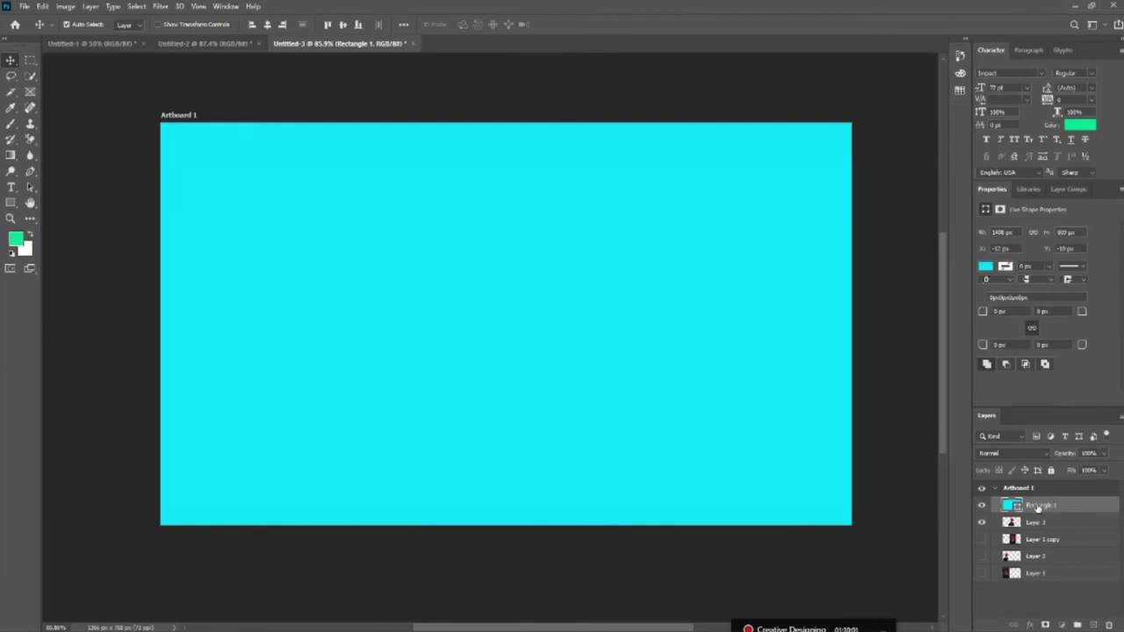
left_click_drag(1037, 507, 1038, 530)
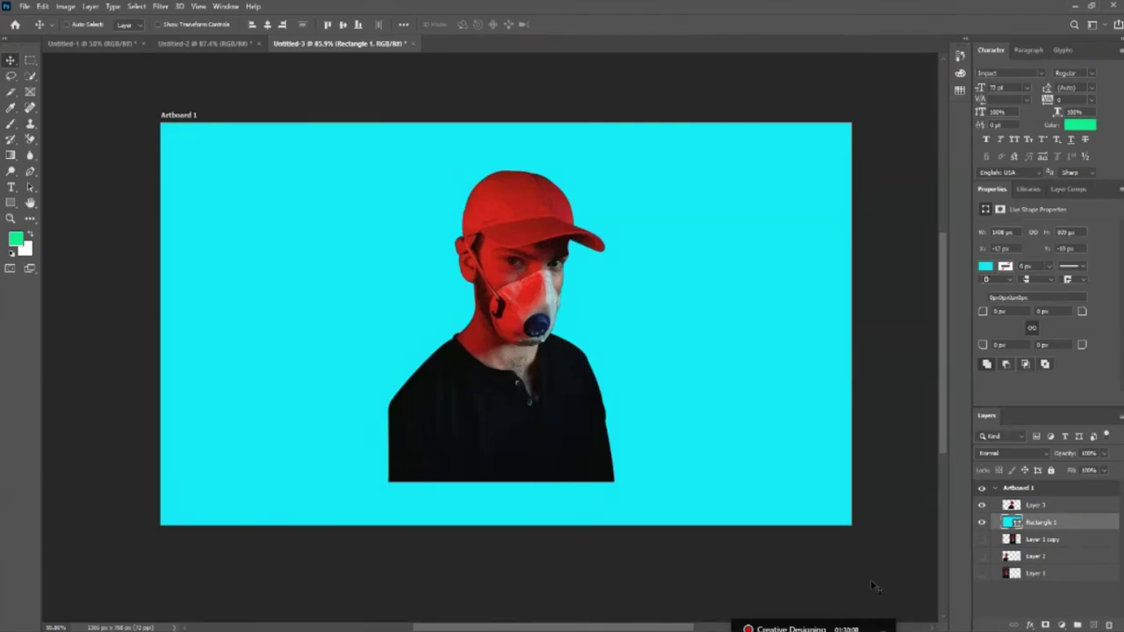
key("ctrl+bracketright")
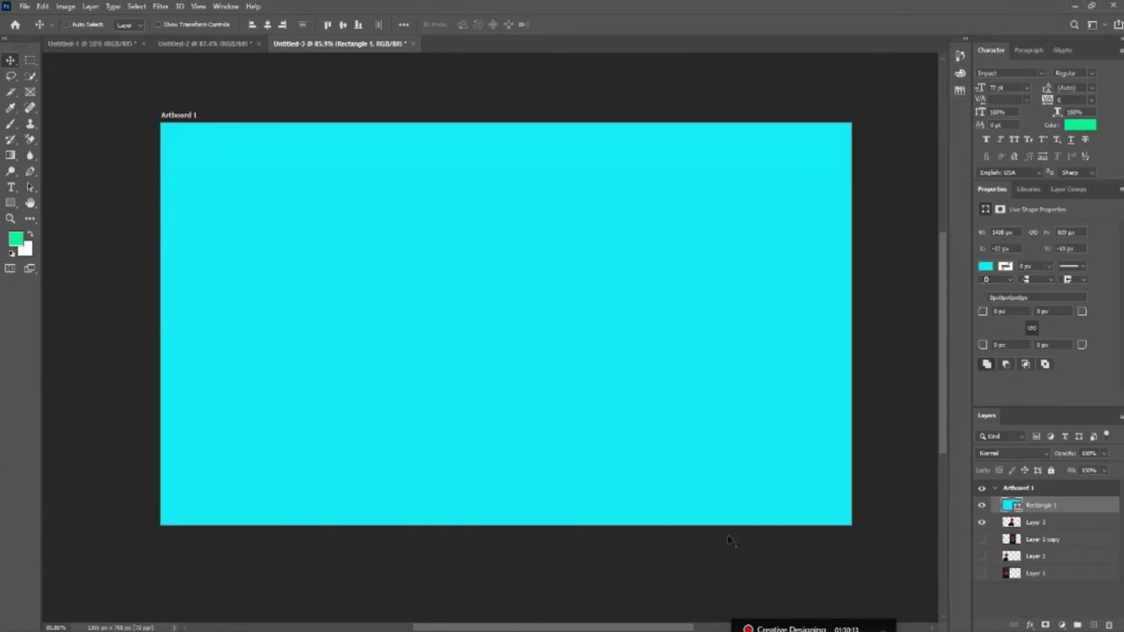
key("ctrl+bracketleft")
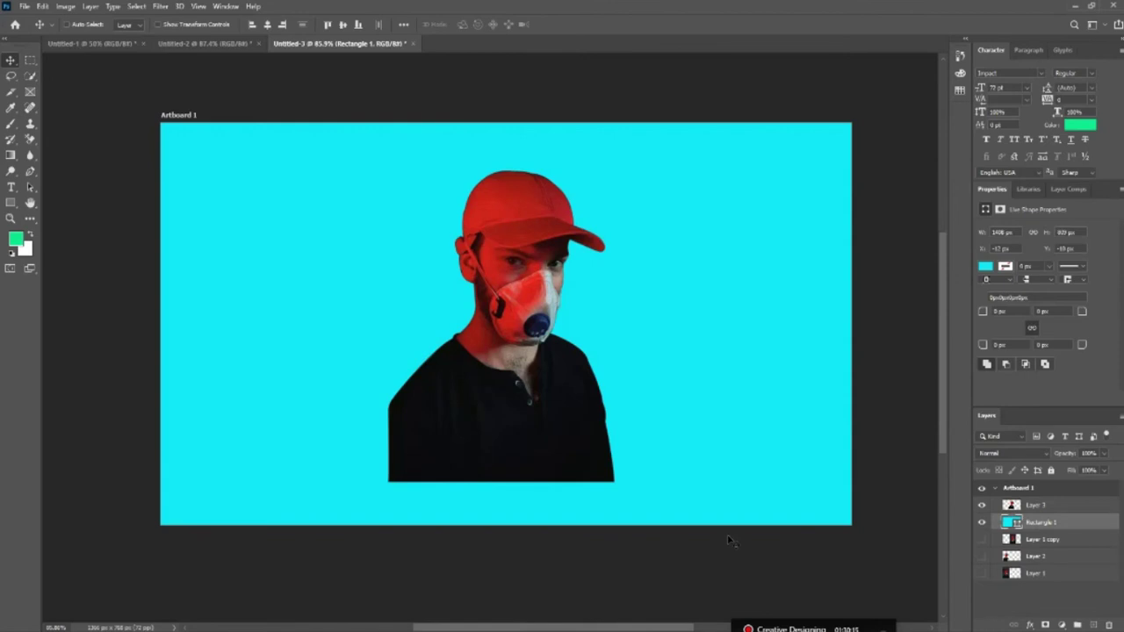
key("ctrl+bracketleft")
key("ctrl+bracketleft")
key("ctrl+bracketleft")
key("ctrl+shift+bracketright")
key("ctrl+bracketleft")
key("ctrl+bracketleft")
key("ctrl+bracketleft")
key("ctrl+bracketleft")
key("ctrl+shift+bracketright")
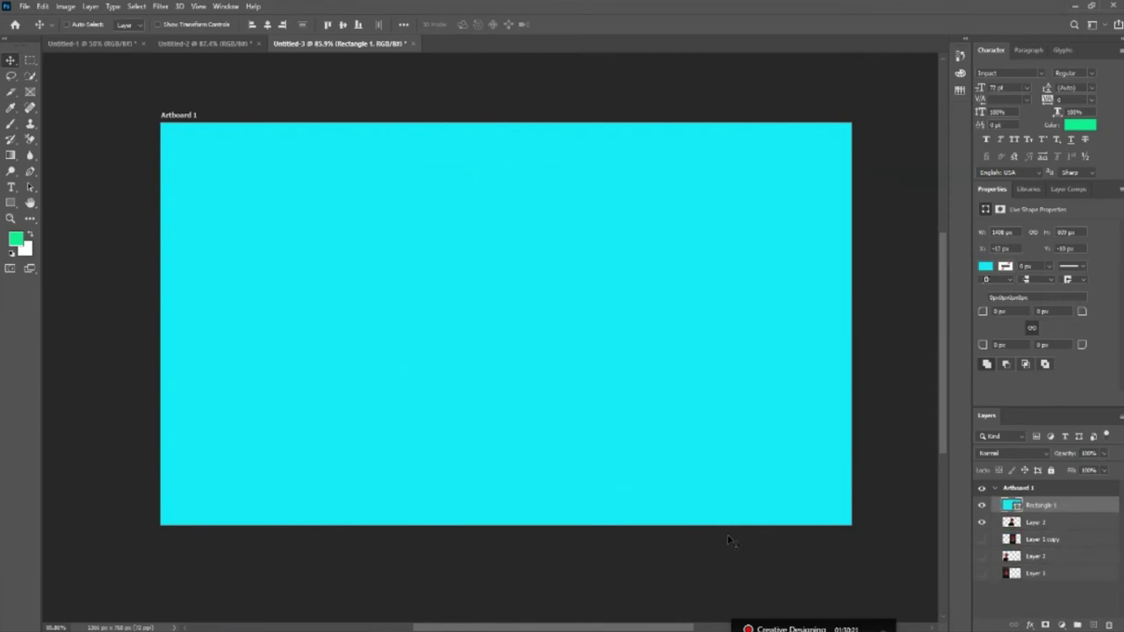
key("ctrl+bracketleft")
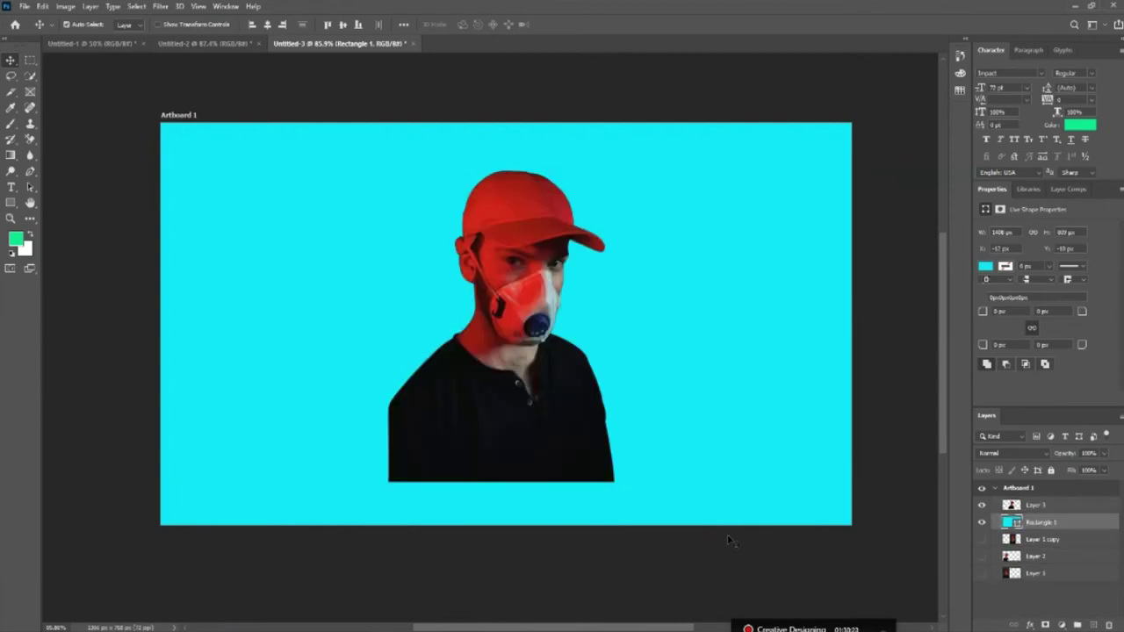
key("ctrl+bracketright")
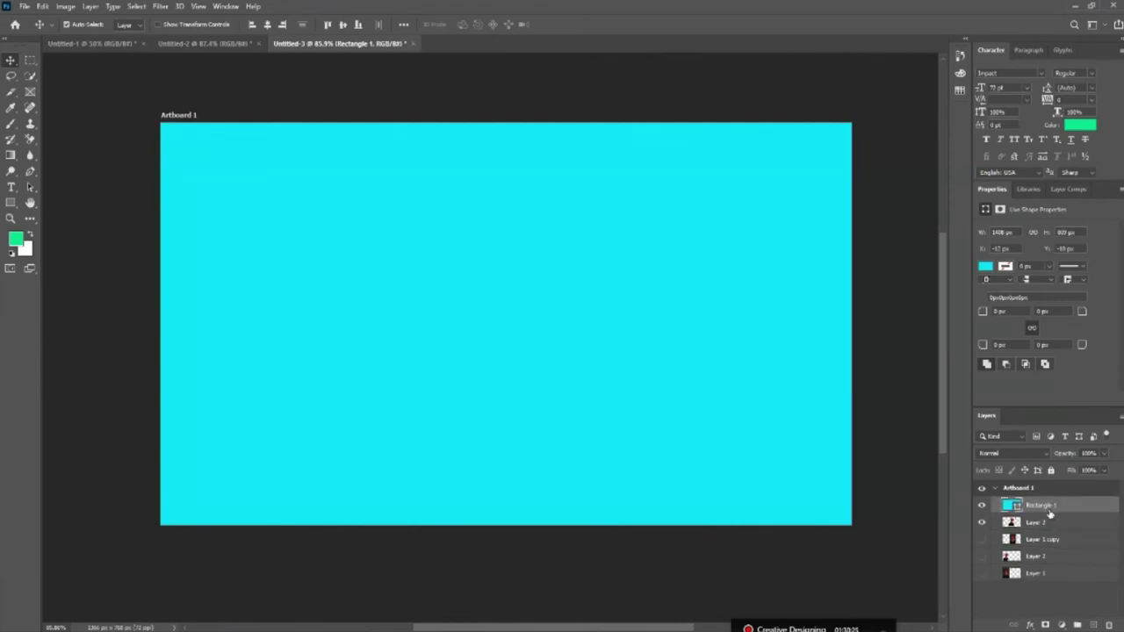
Place Rectangle 1 below Layer 3, shifting the man about 15 px right and 20 px down.
left_click_drag(1047, 511, 1053, 535)
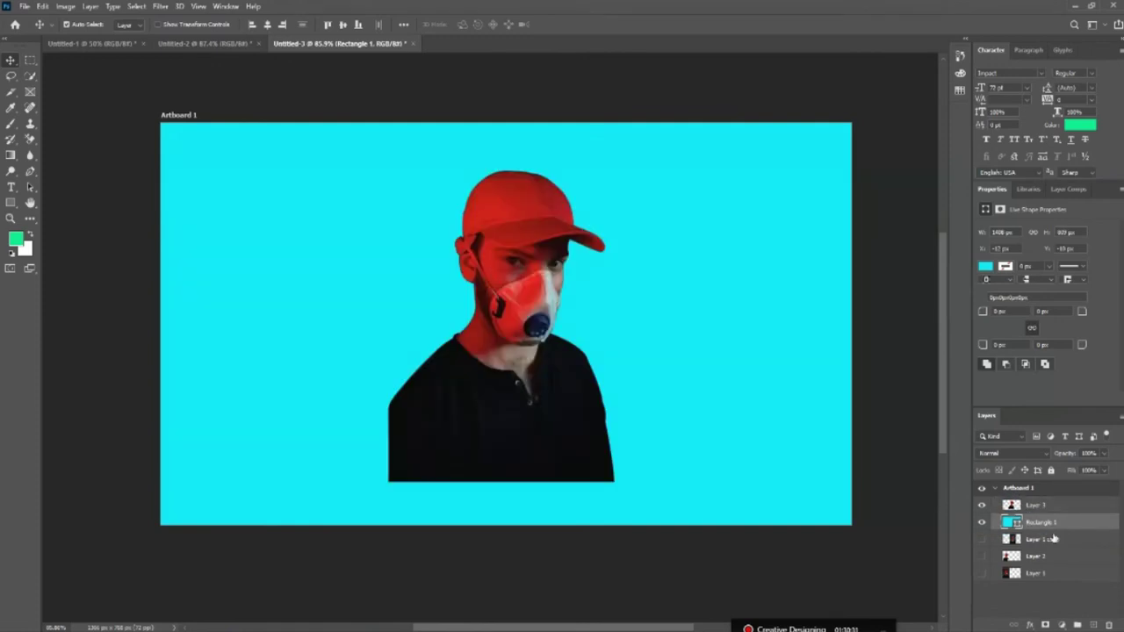
left_click_drag(481, 433, 481, 437)
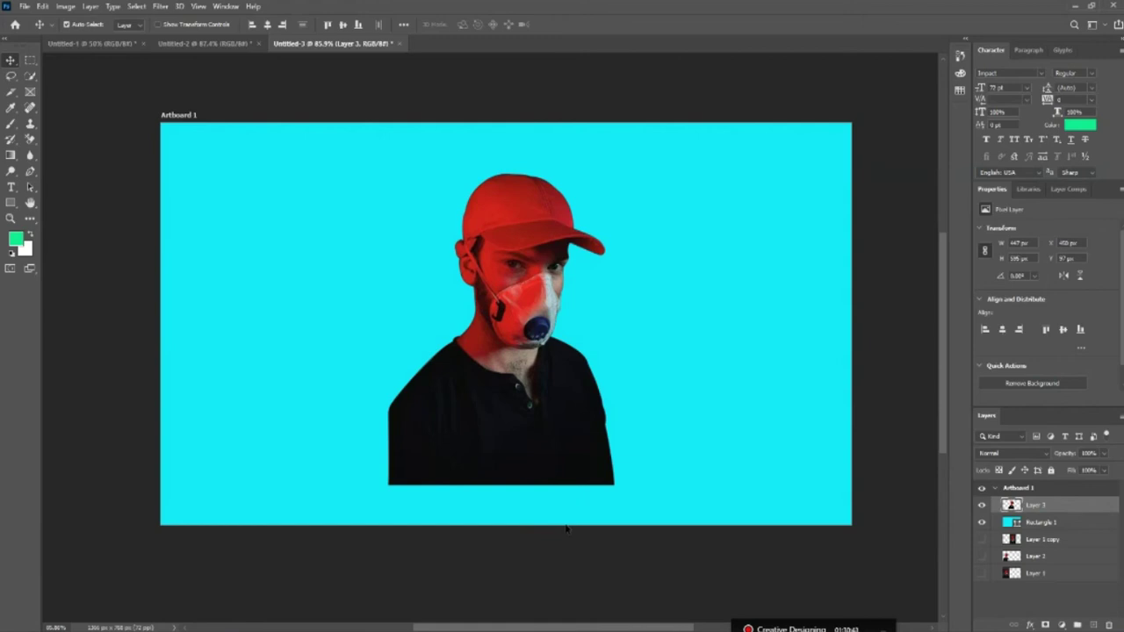
left_click_drag(537, 456, 542, 372)
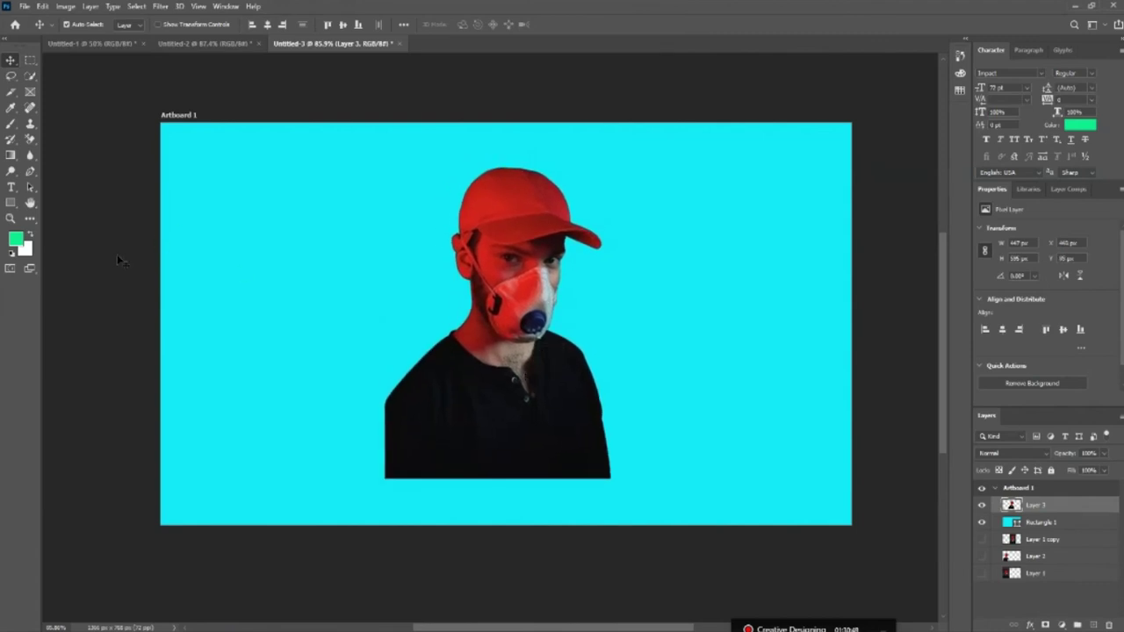
left_click_drag(509, 417, 522, 415)
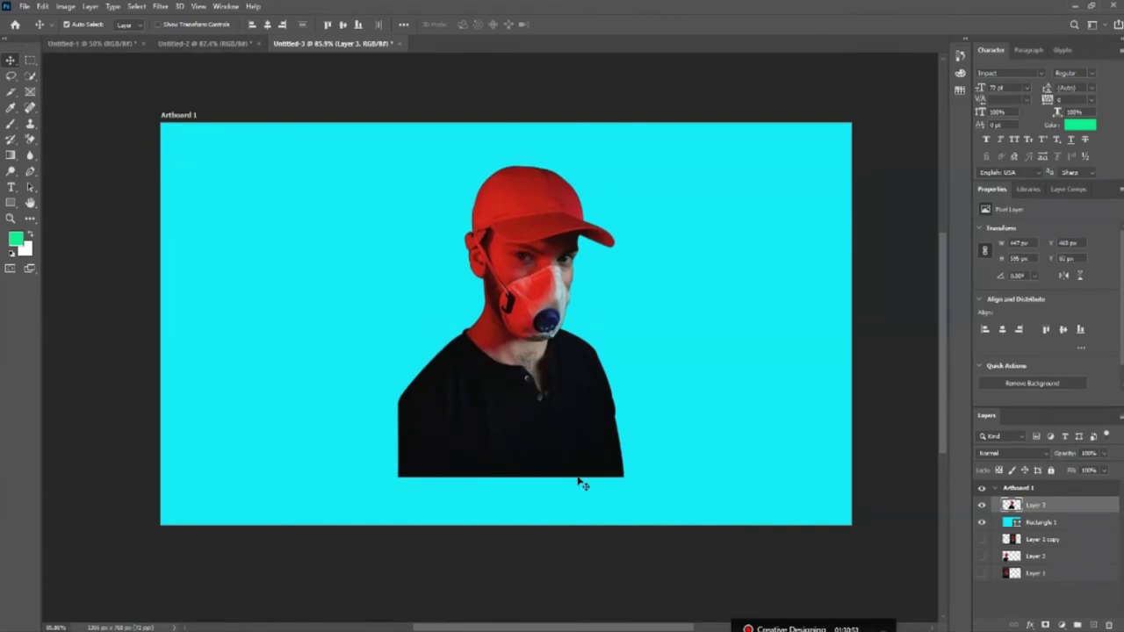
left_click_drag(546, 400, 550, 418)
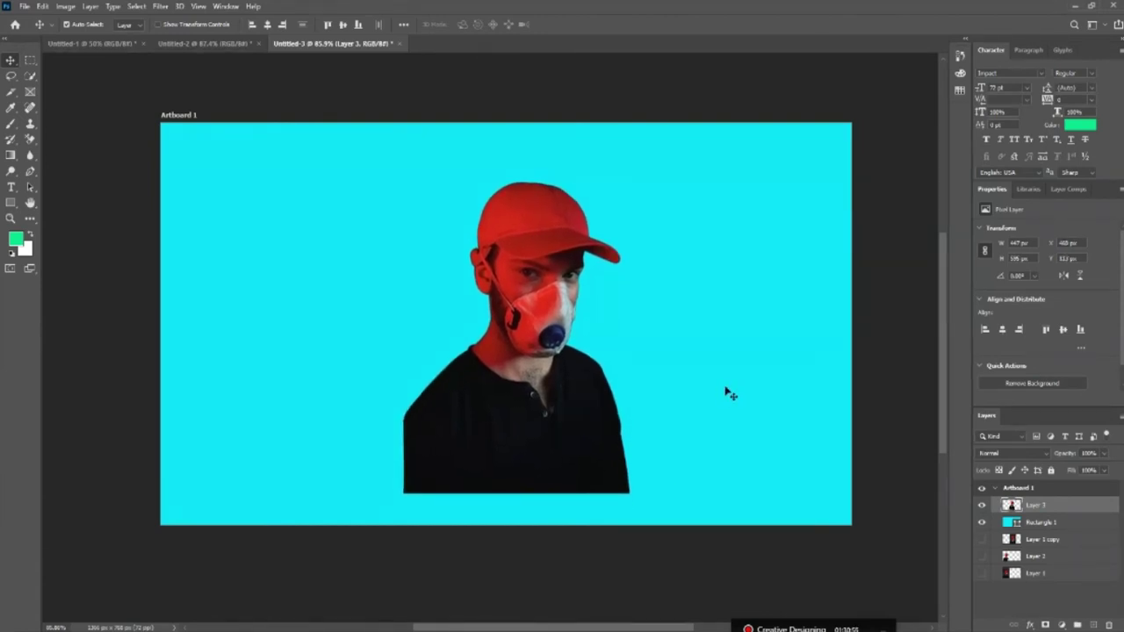
left_click(728, 394)
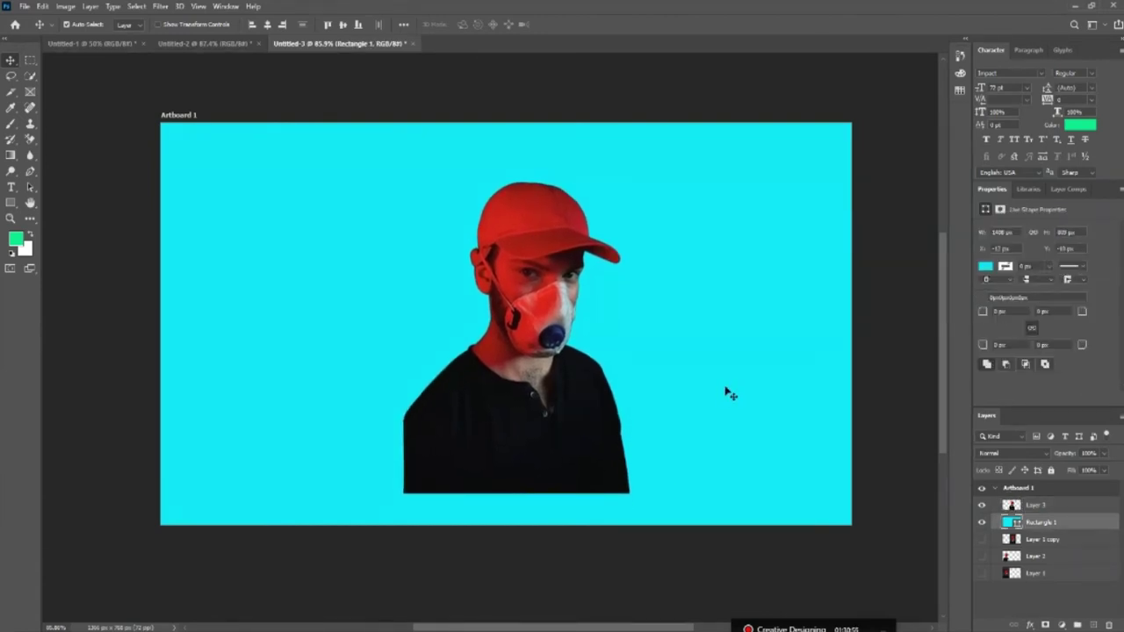
left_click(65, 6)
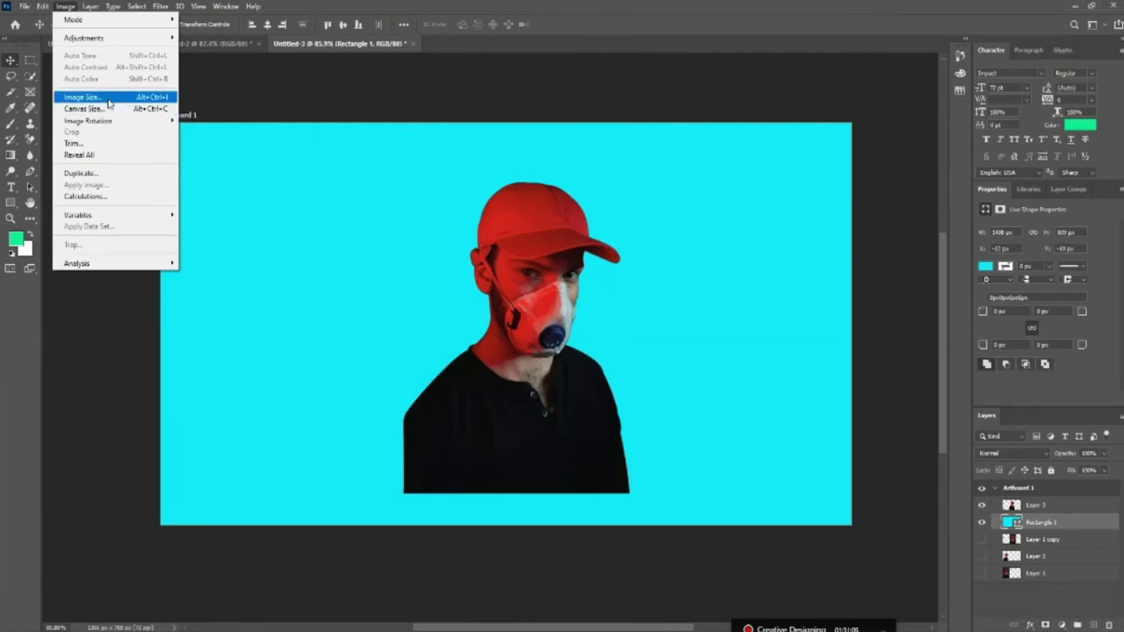
left_click(90, 146)
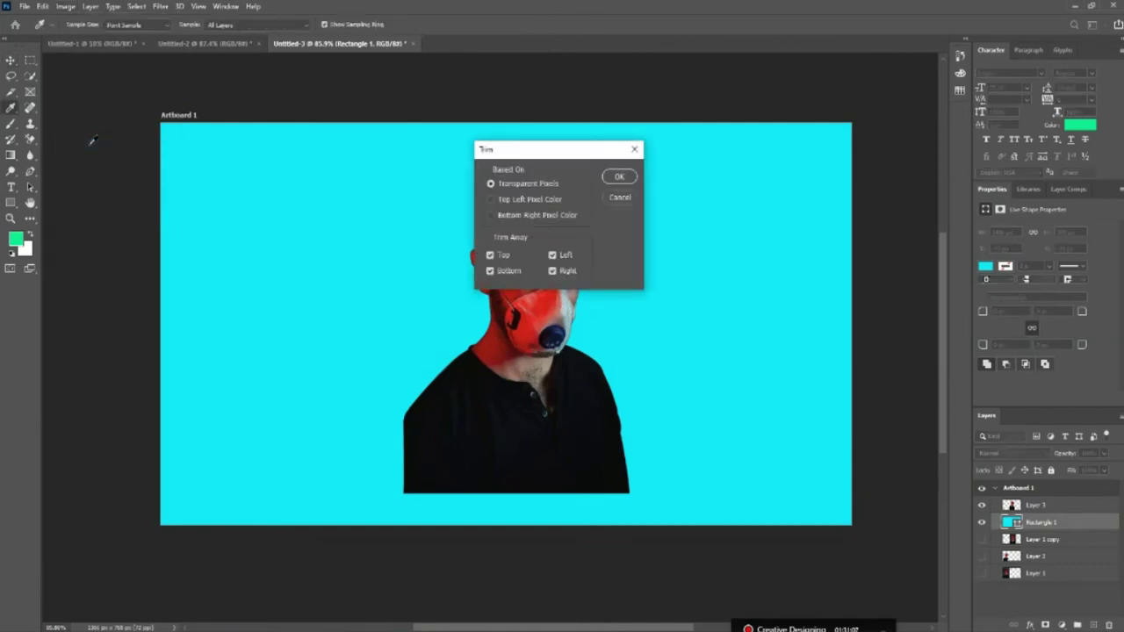
left_click(619, 177)
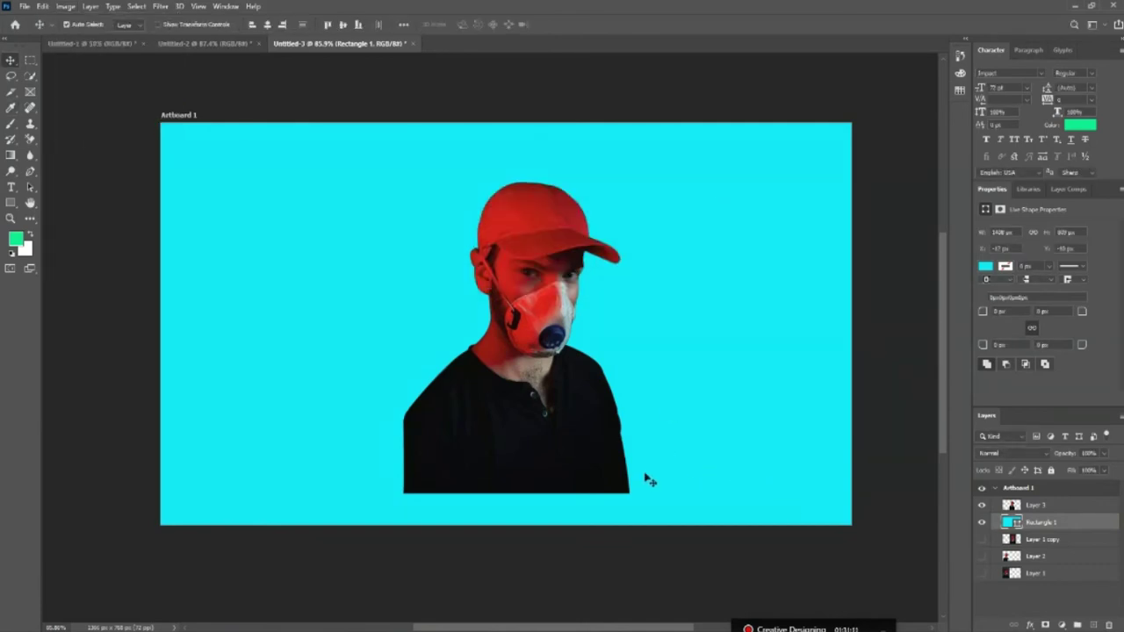
left_click_drag(593, 473, 588, 464)
left_click(730, 450)
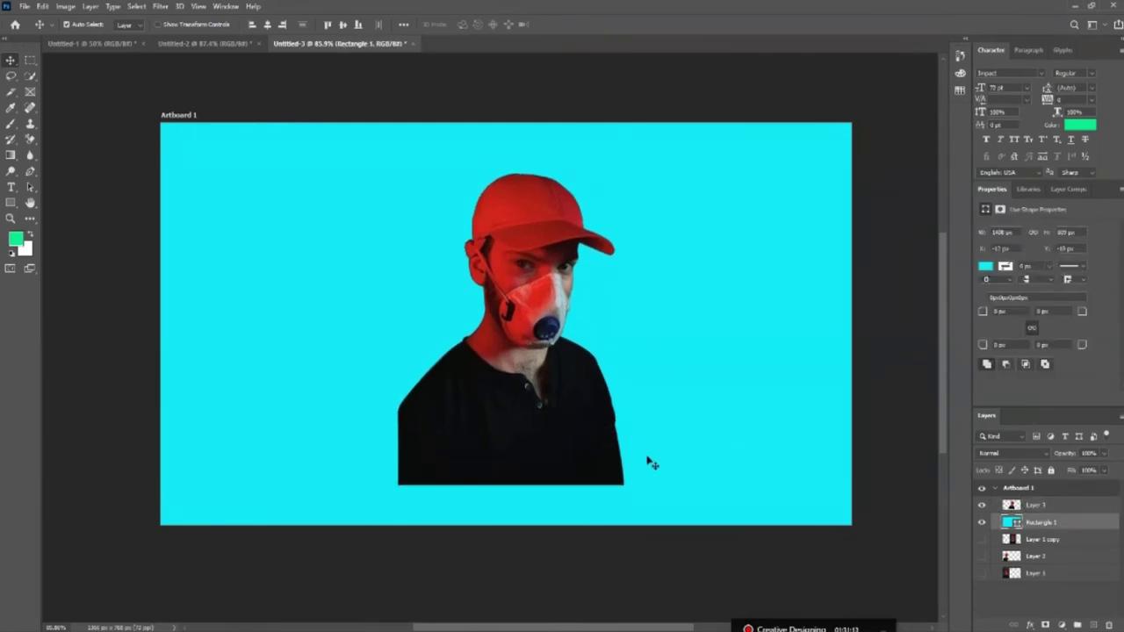
left_click(66, 7)
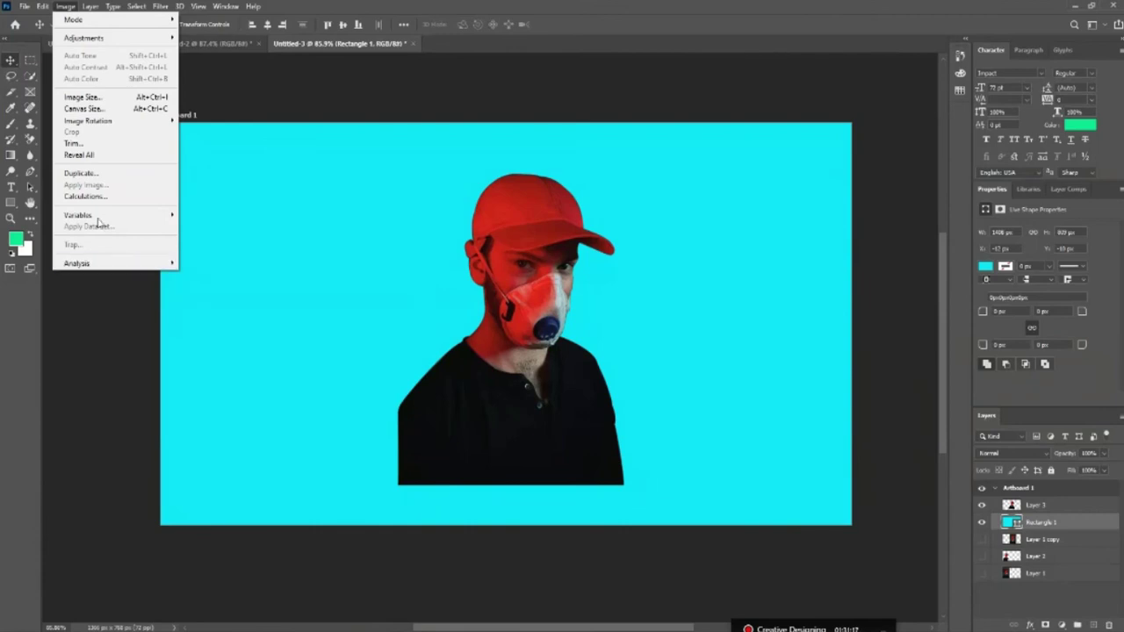
left_click(82, 146)
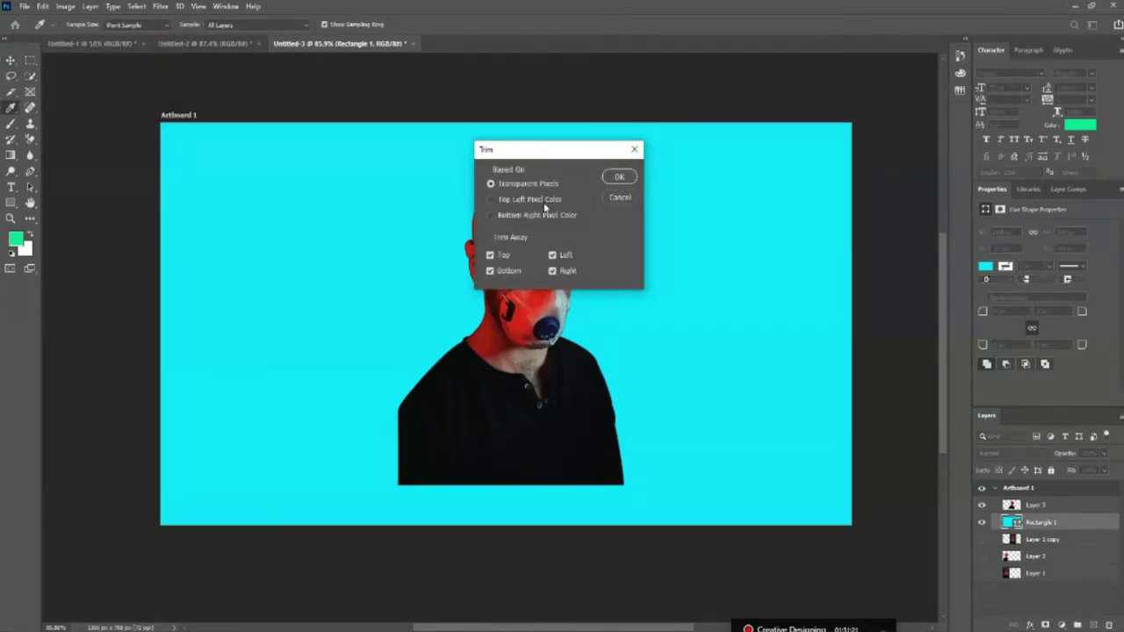
left_click(618, 179)
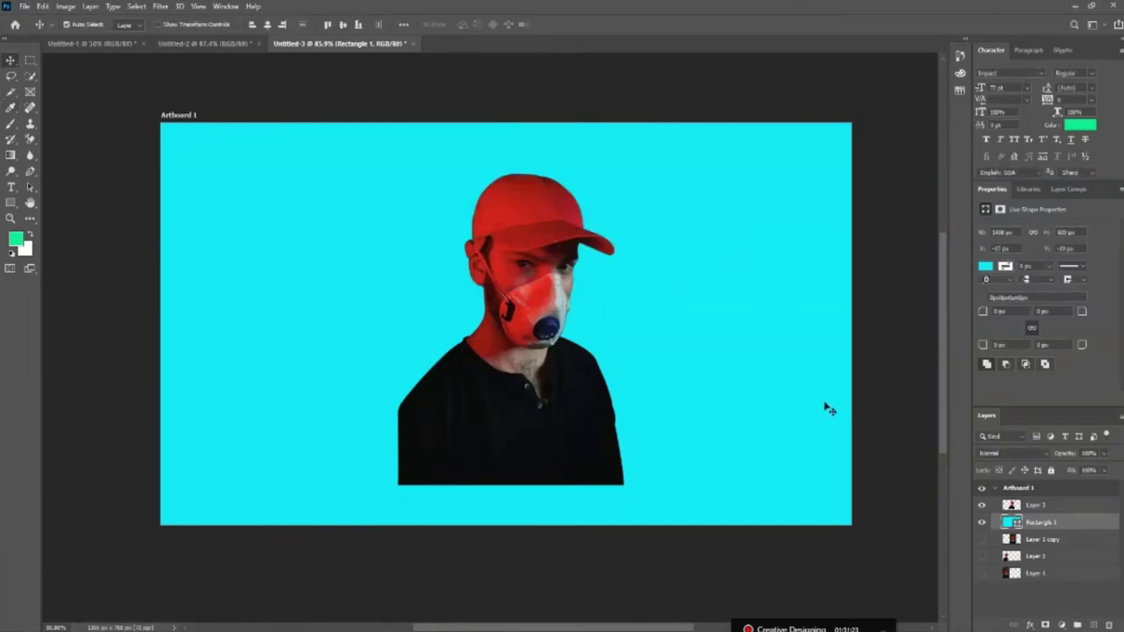
key("Delete")
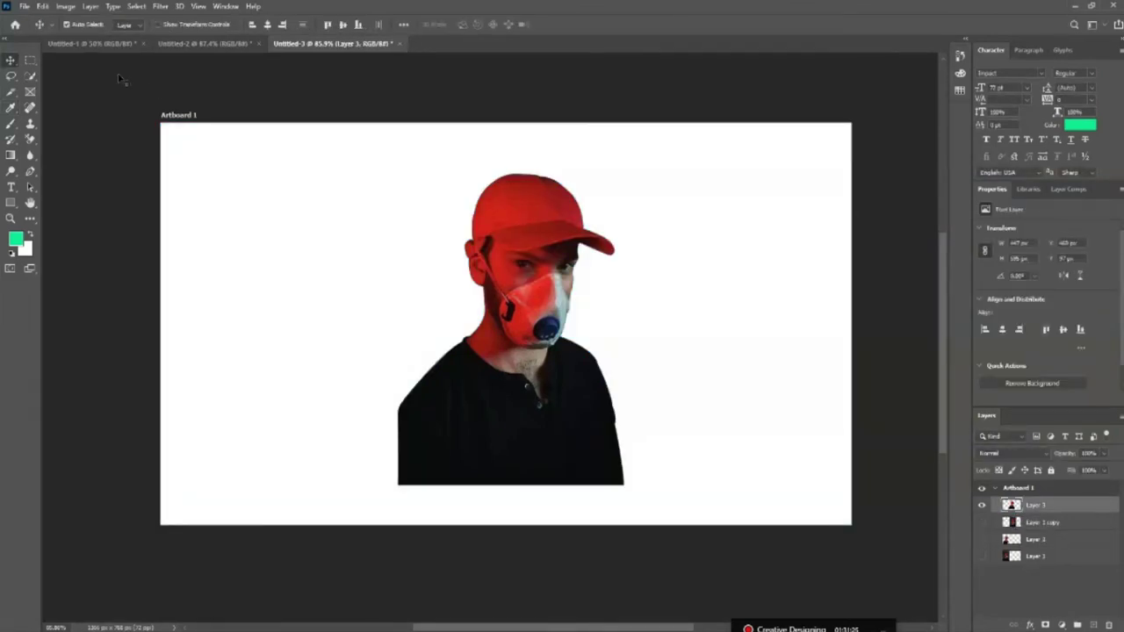
left_click(66, 6)
left_click(90, 153)
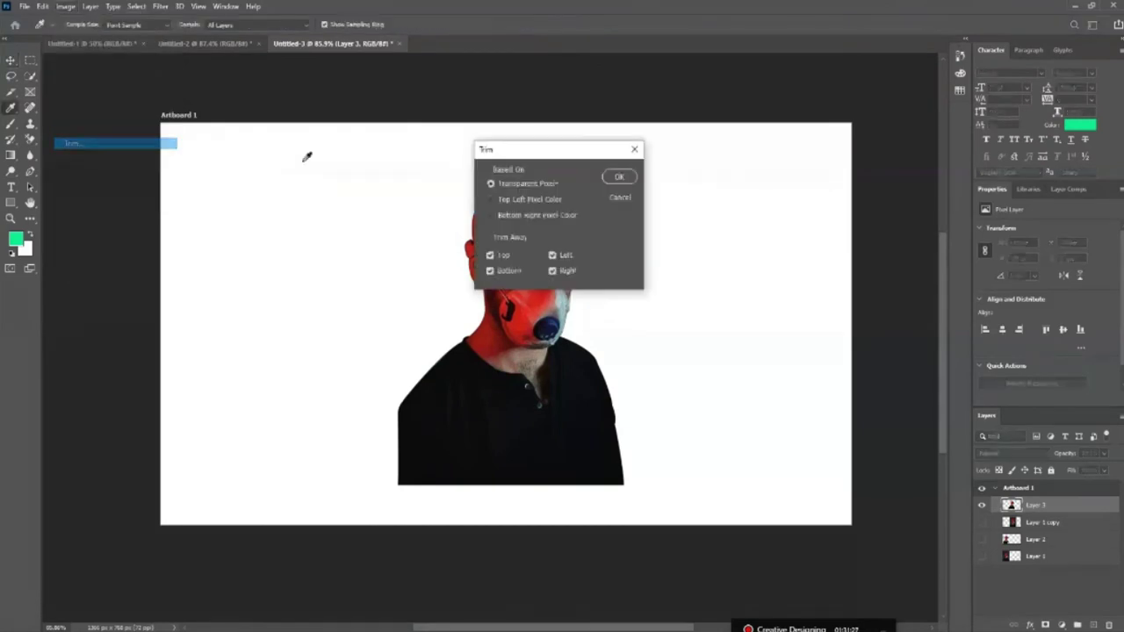
left_click(619, 177)
key("v")
left_click_drag(562, 360, 550, 358)
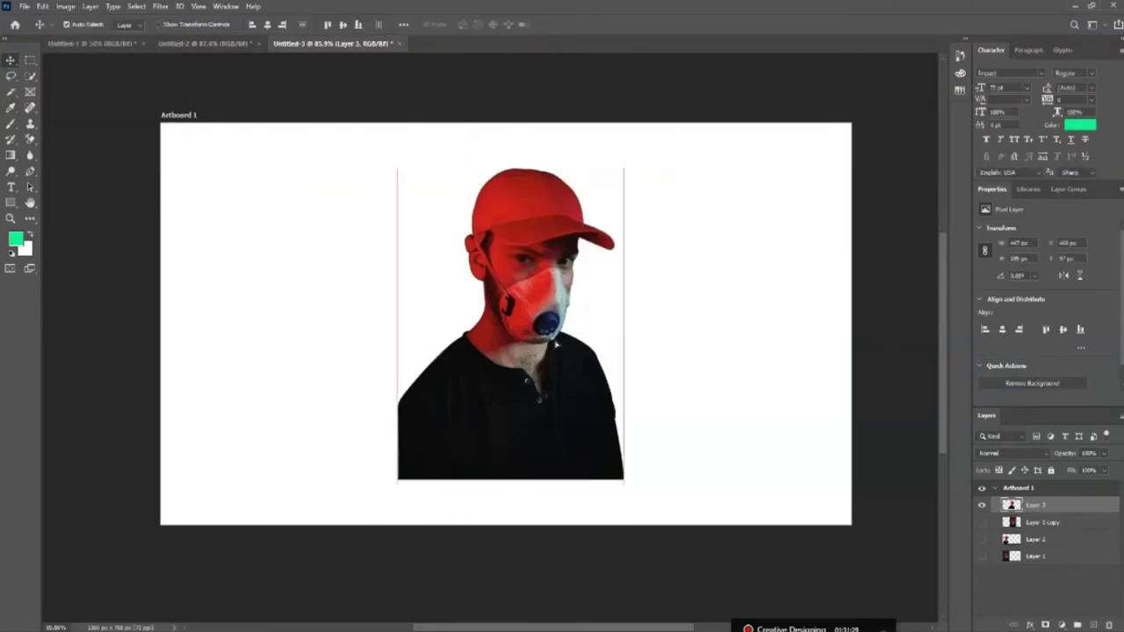
left_click(710, 391)
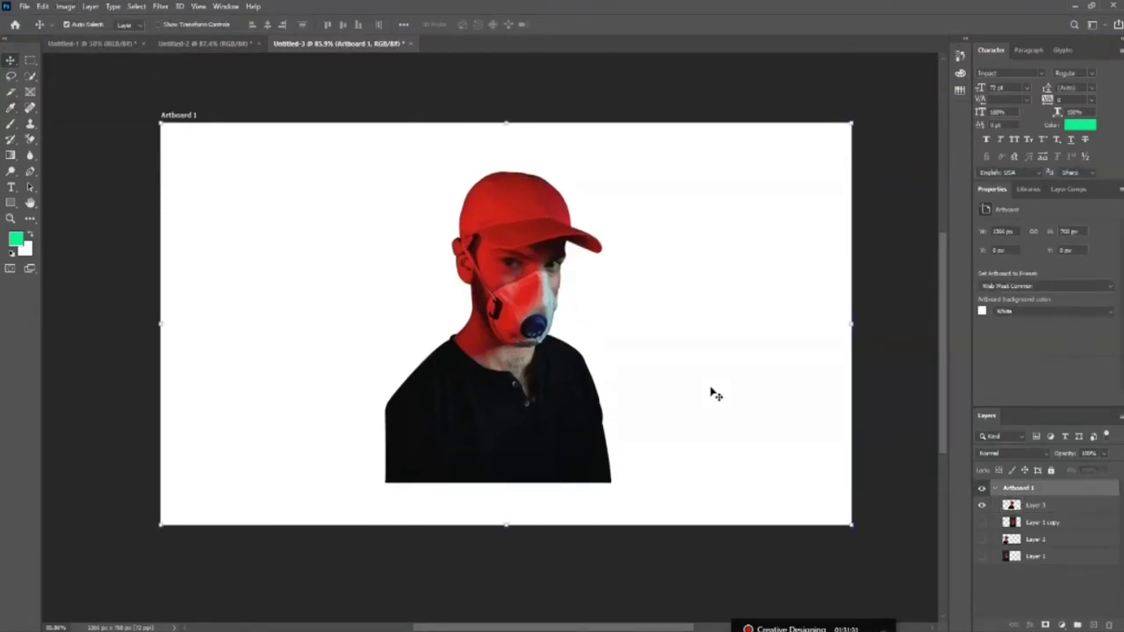
left_click(67, 6)
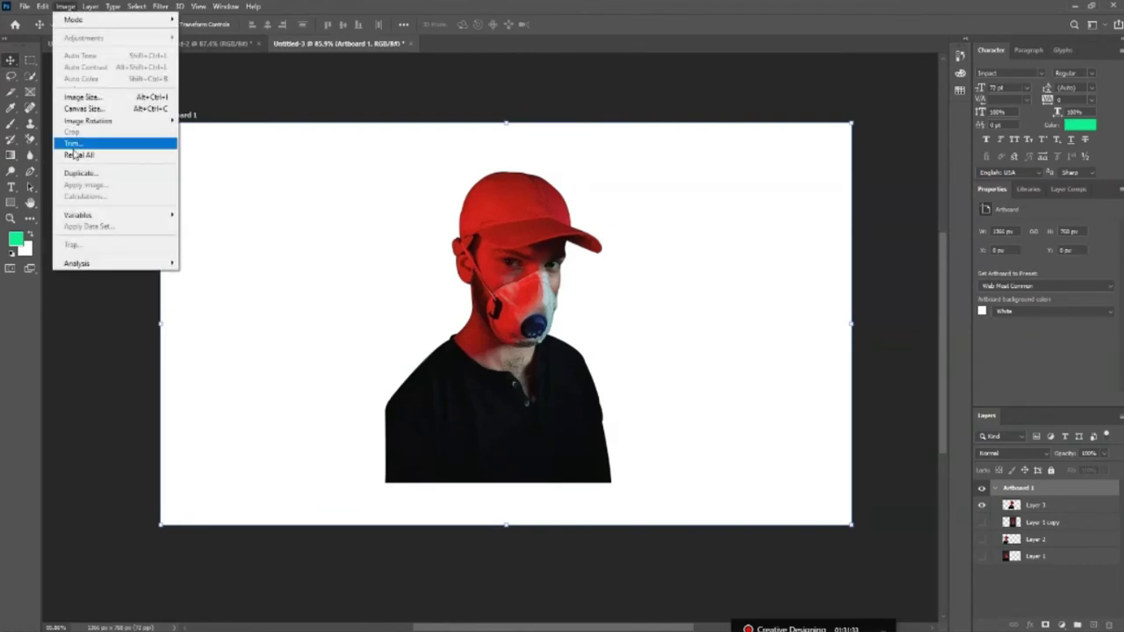
left_click(78, 146)
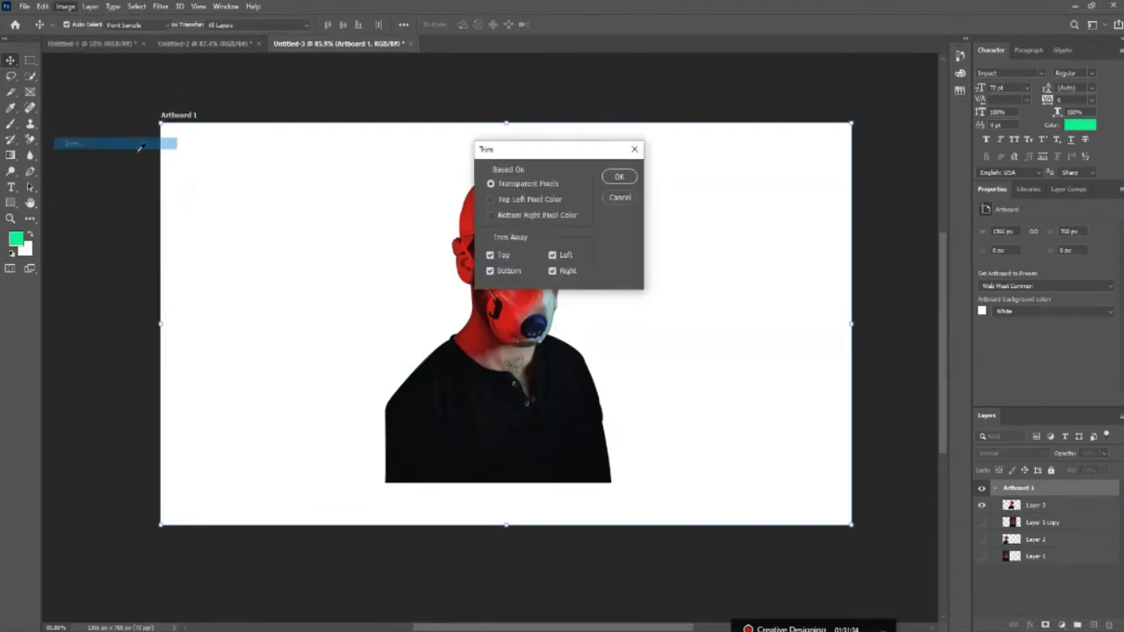
left_click(619, 177)
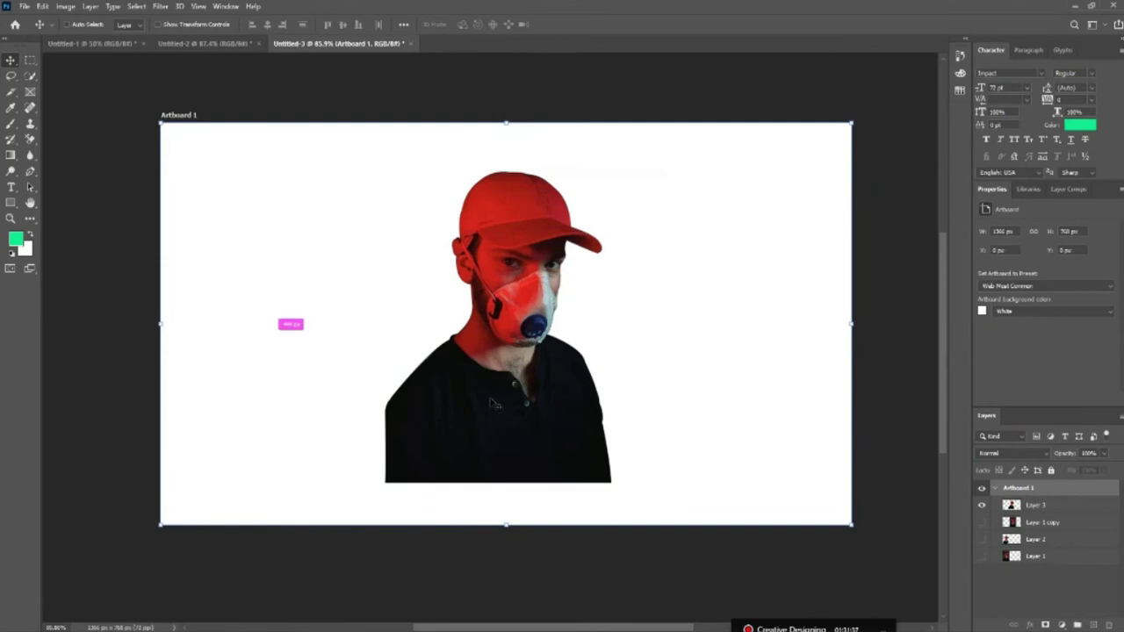
left_click_drag(542, 430, 584, 436)
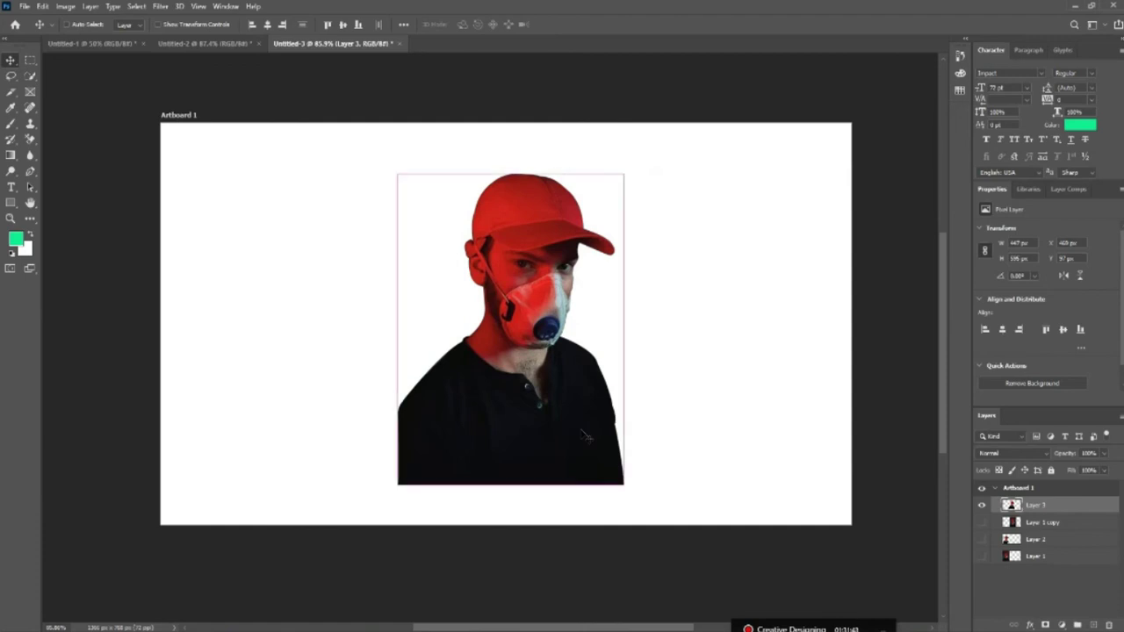
key("ctrl+z")
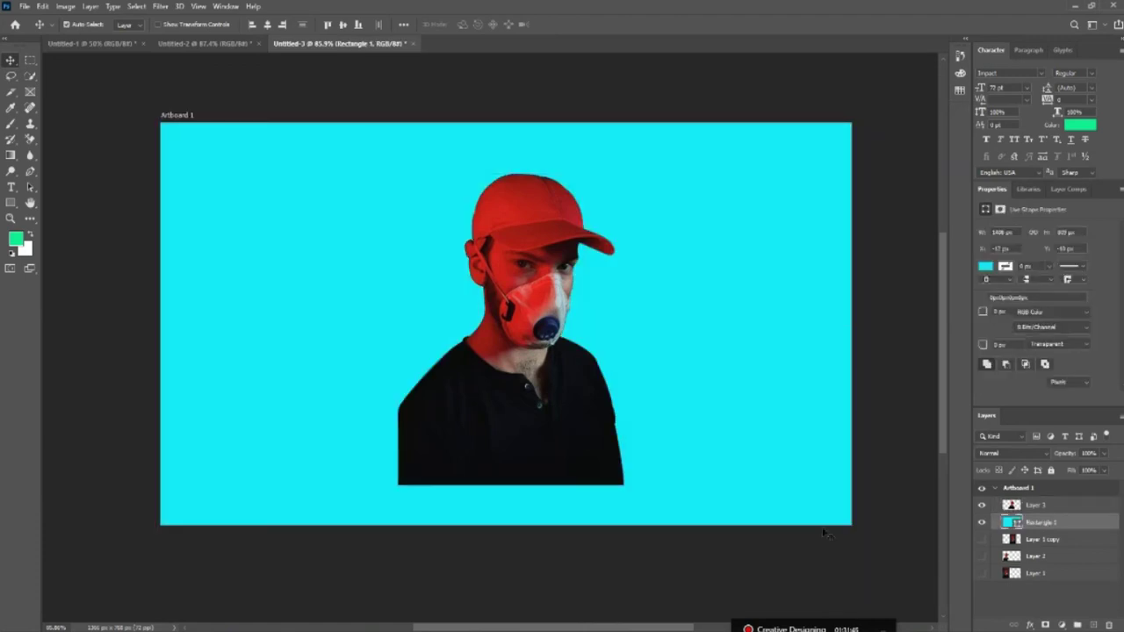
Shift the man's photo layer about 20 px left on the artboard.
left_click(1052, 599)
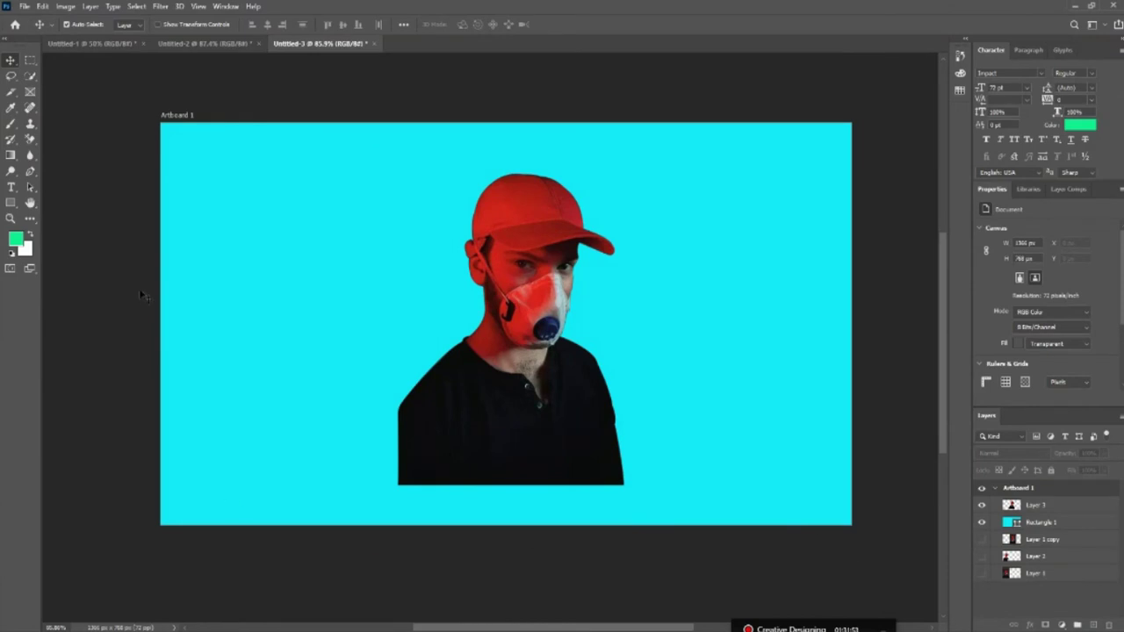
left_click(532, 299)
left_click_drag(531, 299, 533, 300)
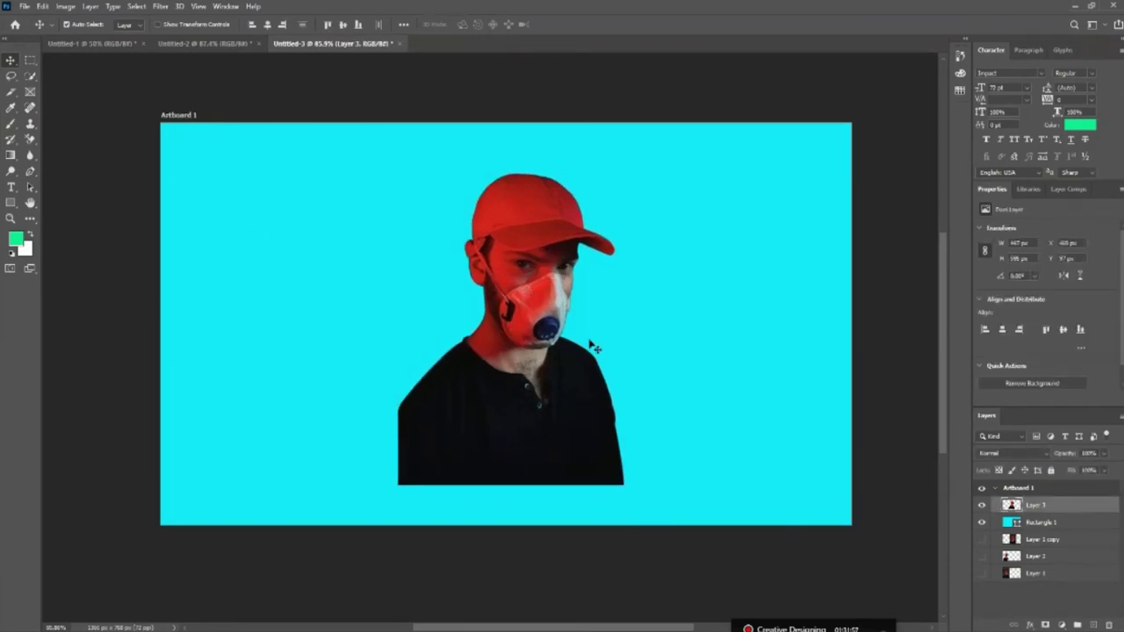
left_click_drag(570, 425, 545, 421)
Recolour the backdrop rectangle in the Color Picker, from muted teal through blue to magenta.
left_click(1029, 523)
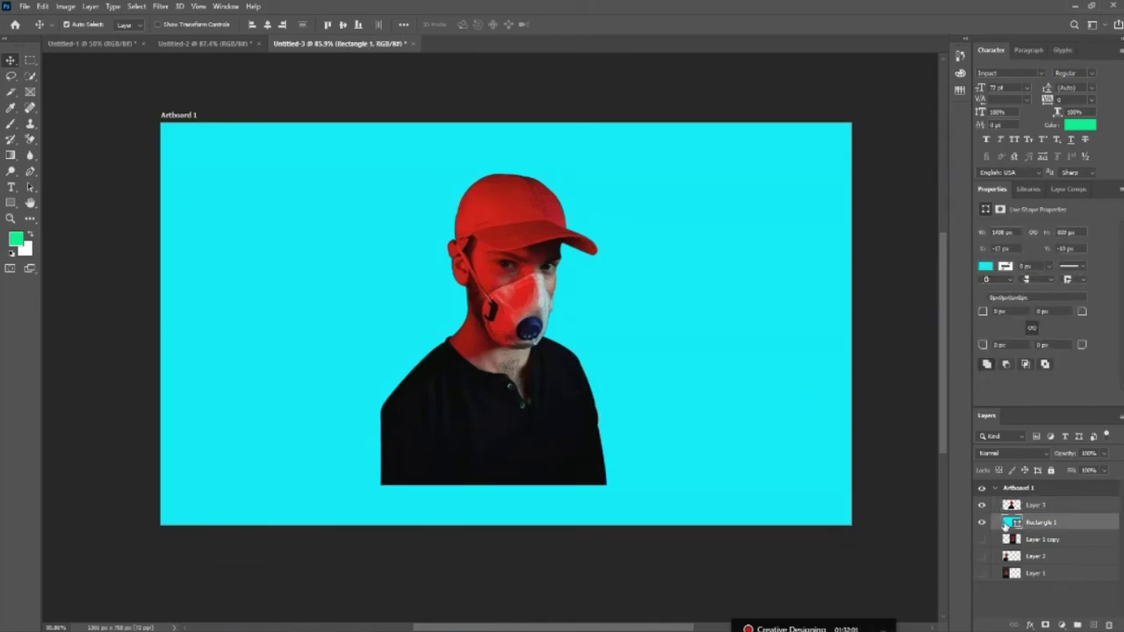
double_click(1006, 524)
mouse_move(877, 229)
left_mouse_down()
mouse_move(901, 173)
mouse_move(886, 193)
mouse_move(865, 170)
mouse_move(846, 173)
mouse_move(909, 201)
mouse_move(868, 224)
mouse_move(885, 179)
mouse_move(934, 166)
mouse_move(951, 187)
mouse_move(937, 230)
mouse_move(867, 168)
mouse_move(848, 205)
mouse_move(835, 193)
mouse_move(838, 161)
mouse_move(890, 166)
mouse_move(899, 186)
left_mouse_up()
left_click(969, 213)
mouse_move(969, 213)
left_mouse_down()
mouse_move(971, 153)
mouse_move(968, 299)
left_mouse_up()
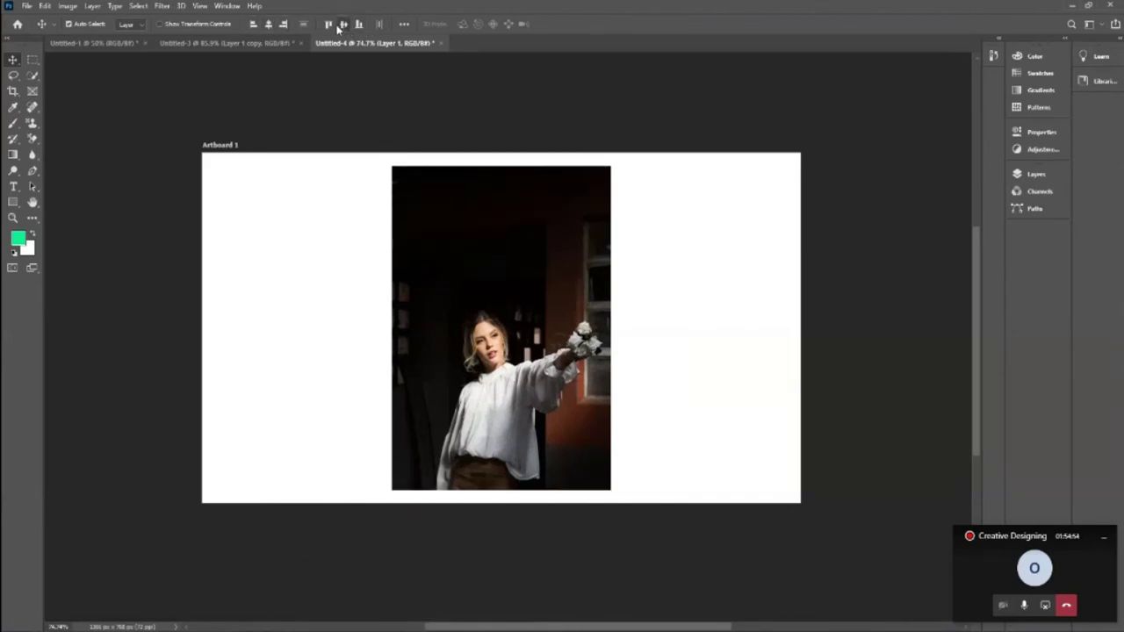
Align the woman's photo to the artboard's horizontal and vertical centres, then zoom to 200%.
left_click(328, 24)
left_click(283, 24)
left_click(269, 24)
left_click(253, 23)
left_click(268, 24)
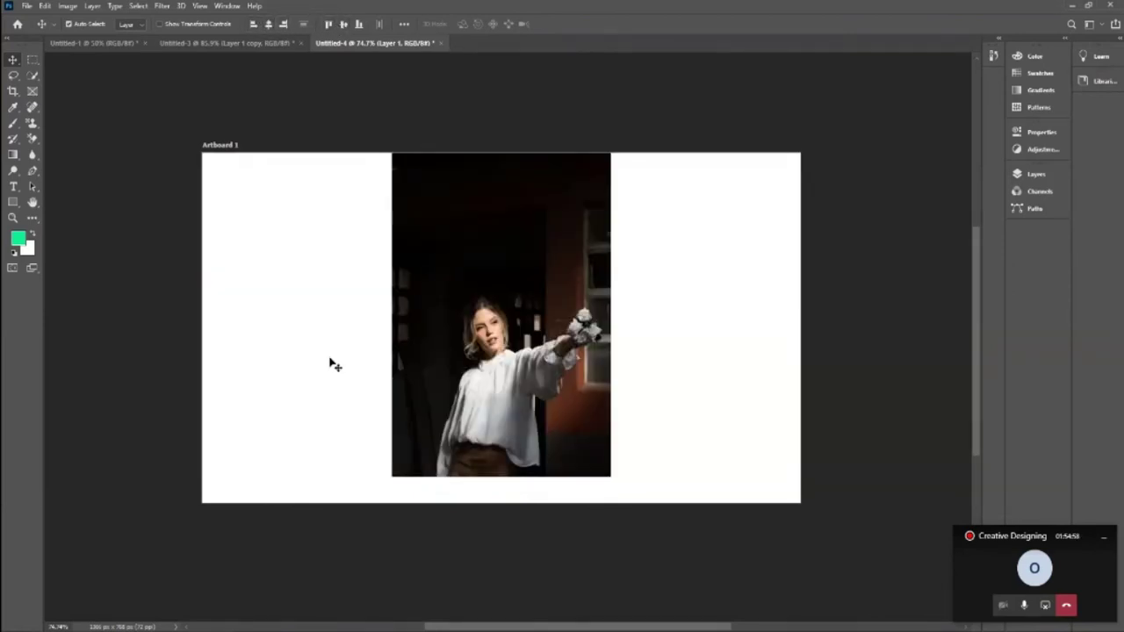
left_click(343, 24)
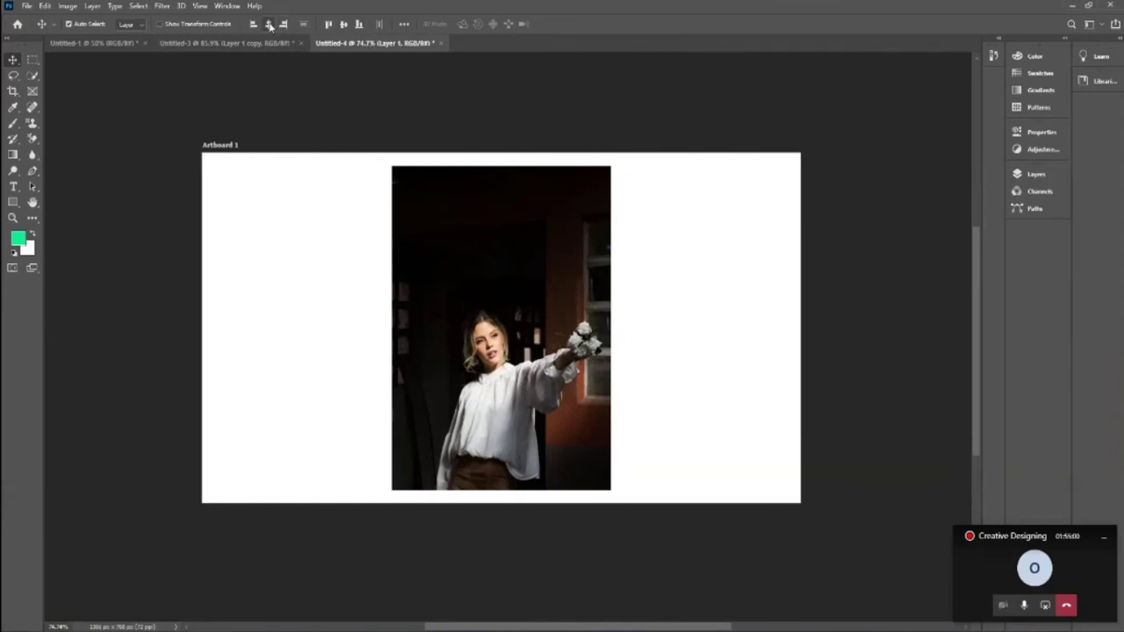
left_click(720, 349)
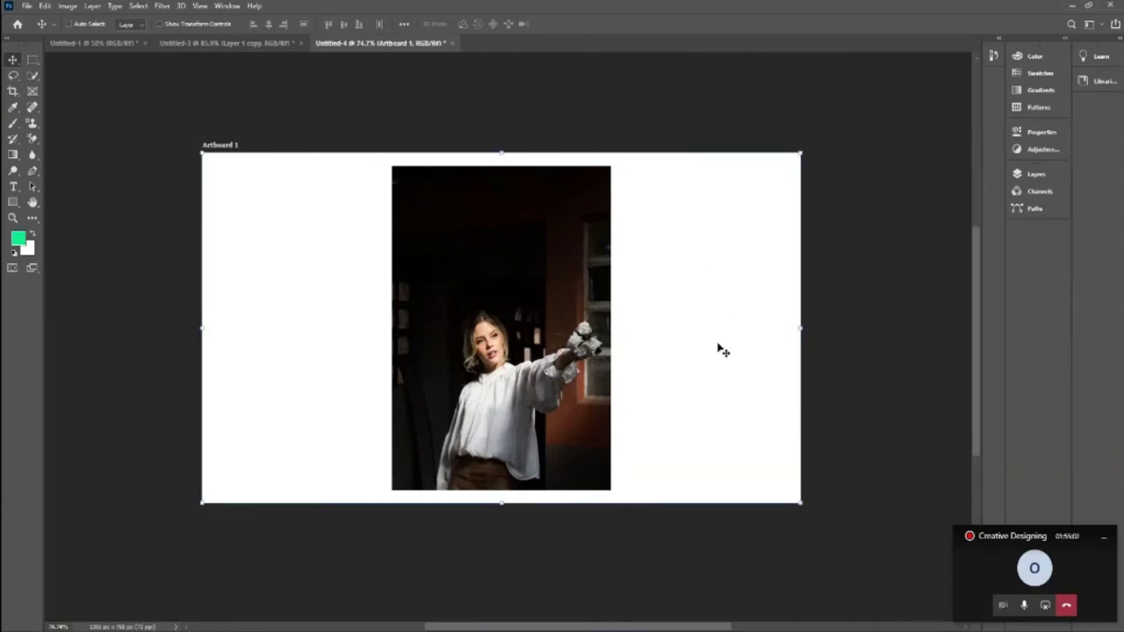
left_click(885, 430)
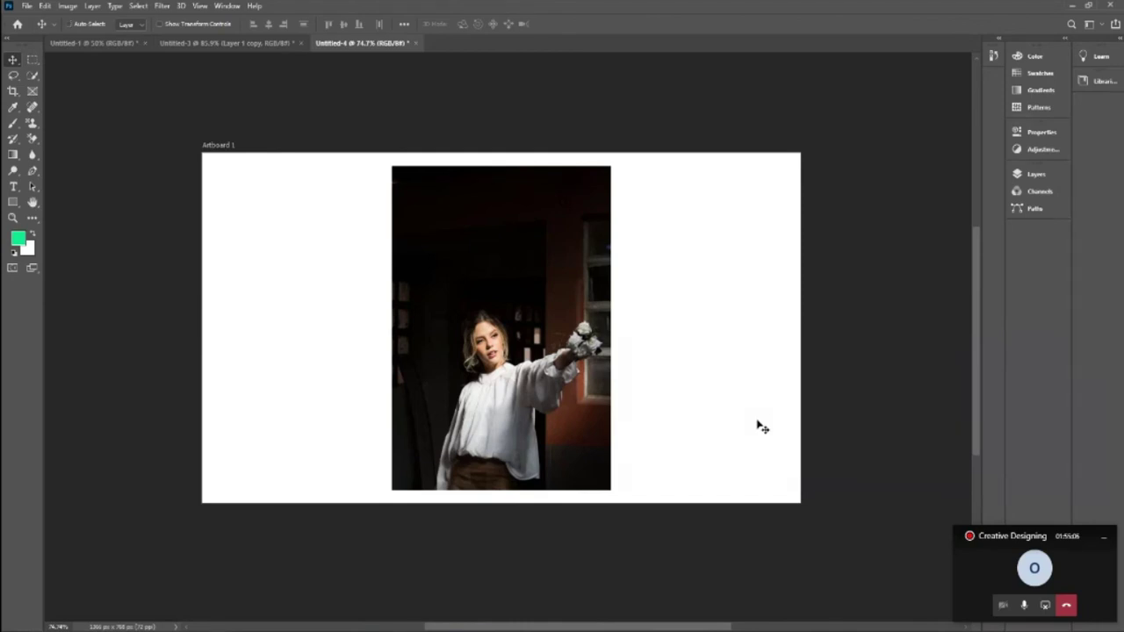
key("ctrl+plus")
key("ctrl+plus")
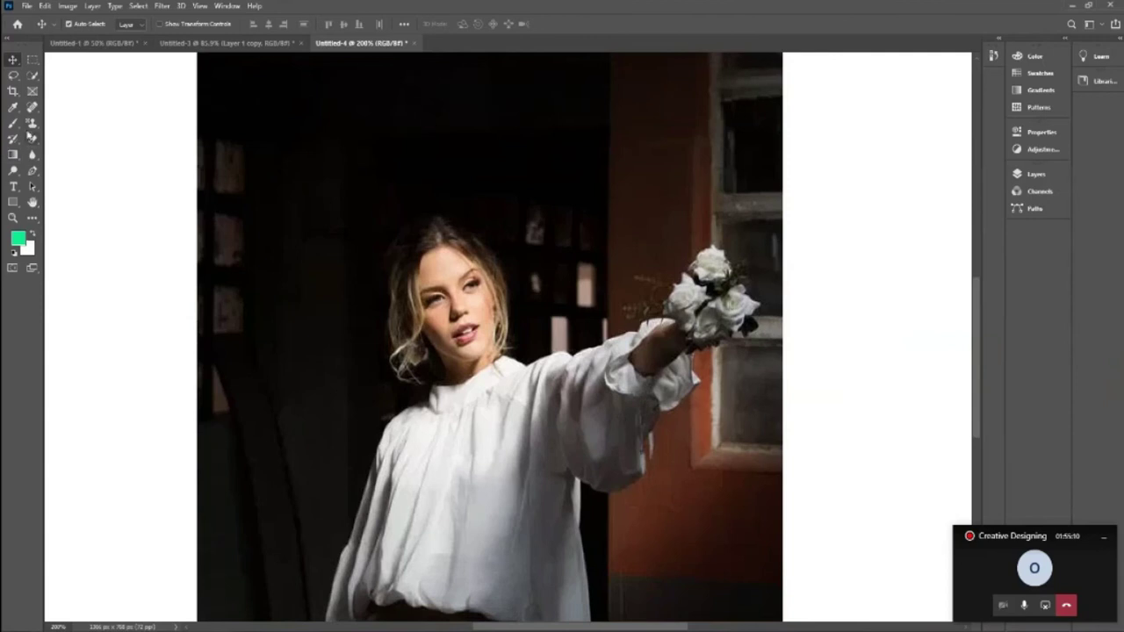
Select the Clone Stamp Tool, try it on the photo, and dismiss the no-layers error.
left_click(33, 123)
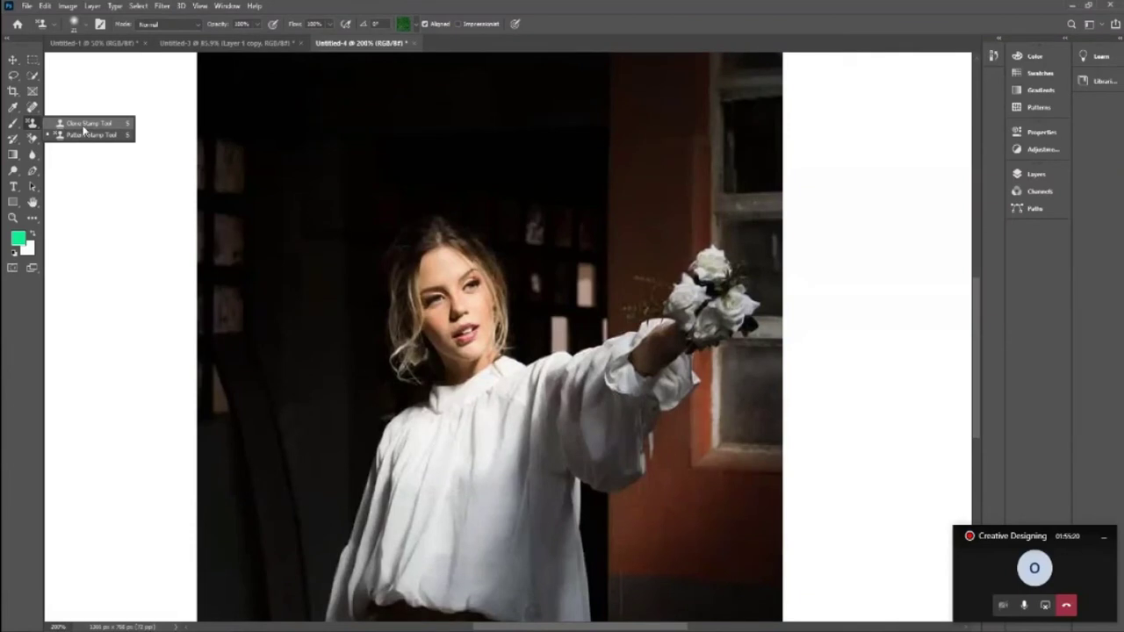
left_click(83, 128)
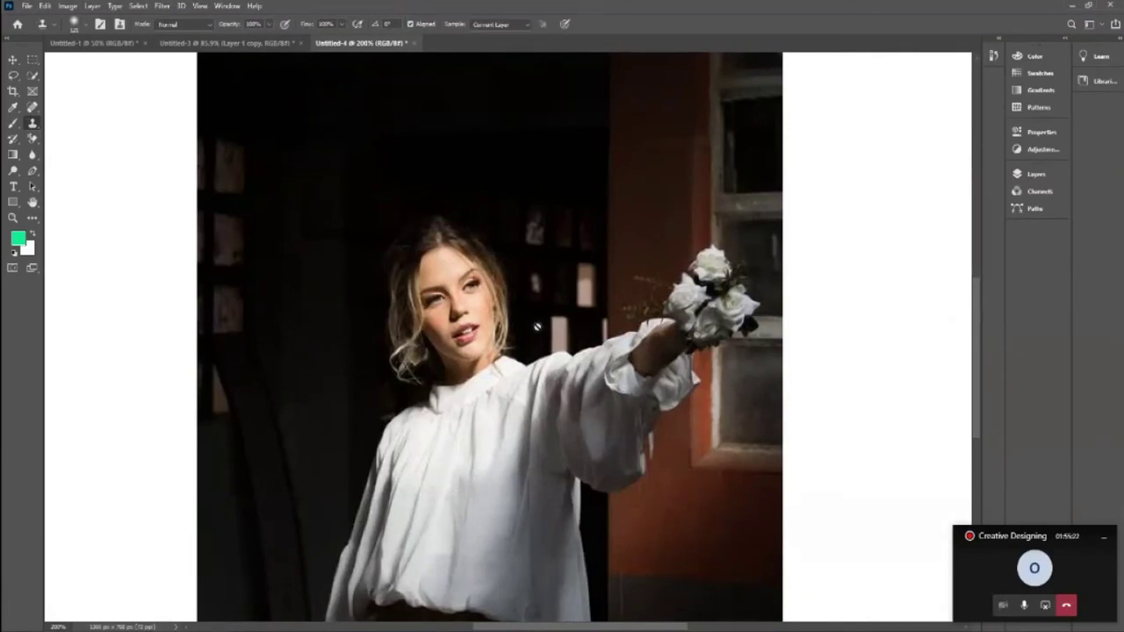
left_click(591, 336, "alt")
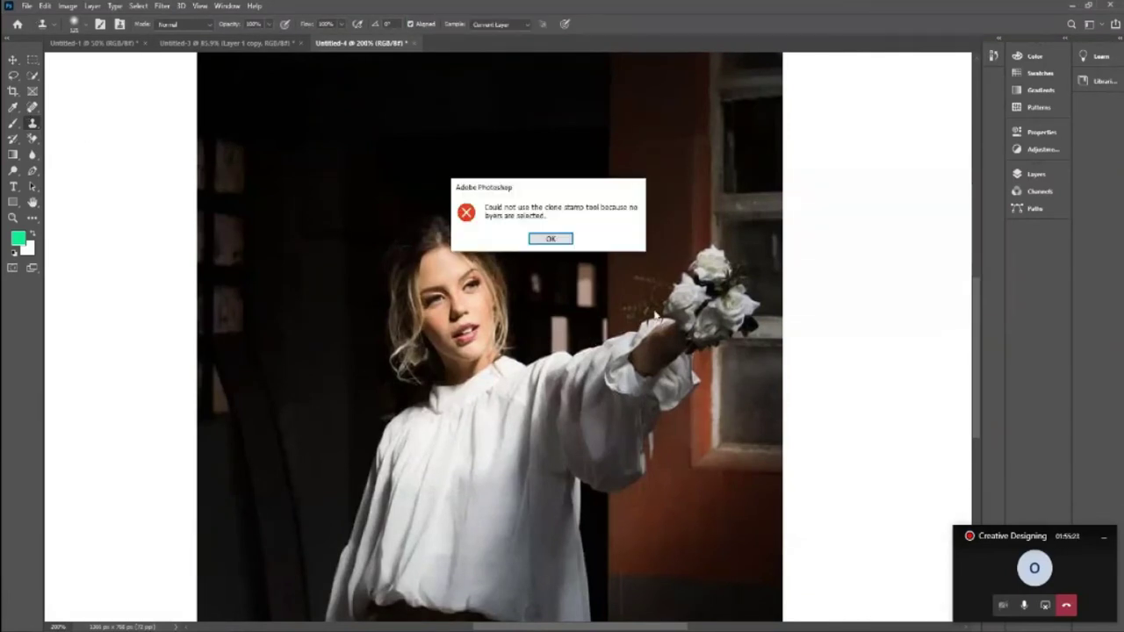
left_click(555, 242)
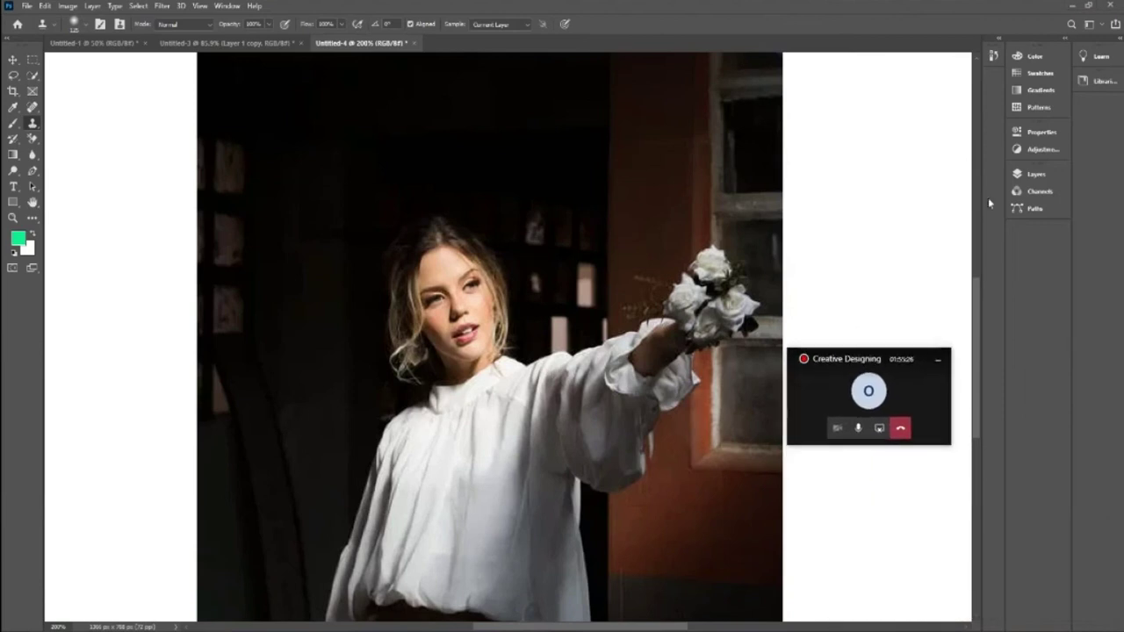
Show the Layers panel and load the Graphic and Web workspace.
left_click(1033, 176)
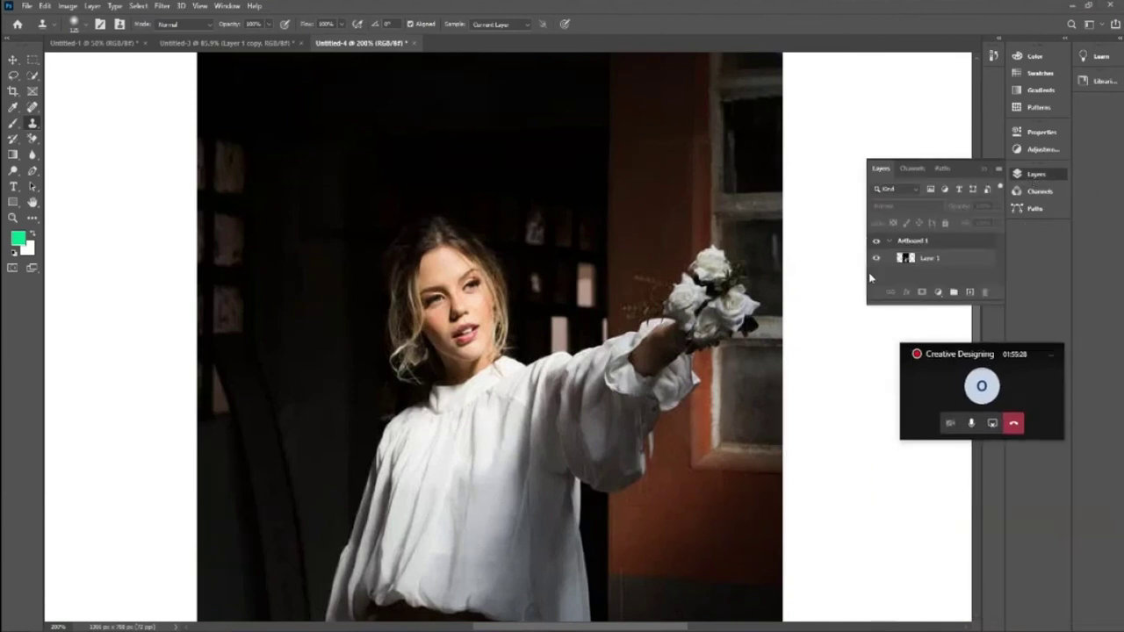
left_click(226, 5)
mouse_move(239, 31)
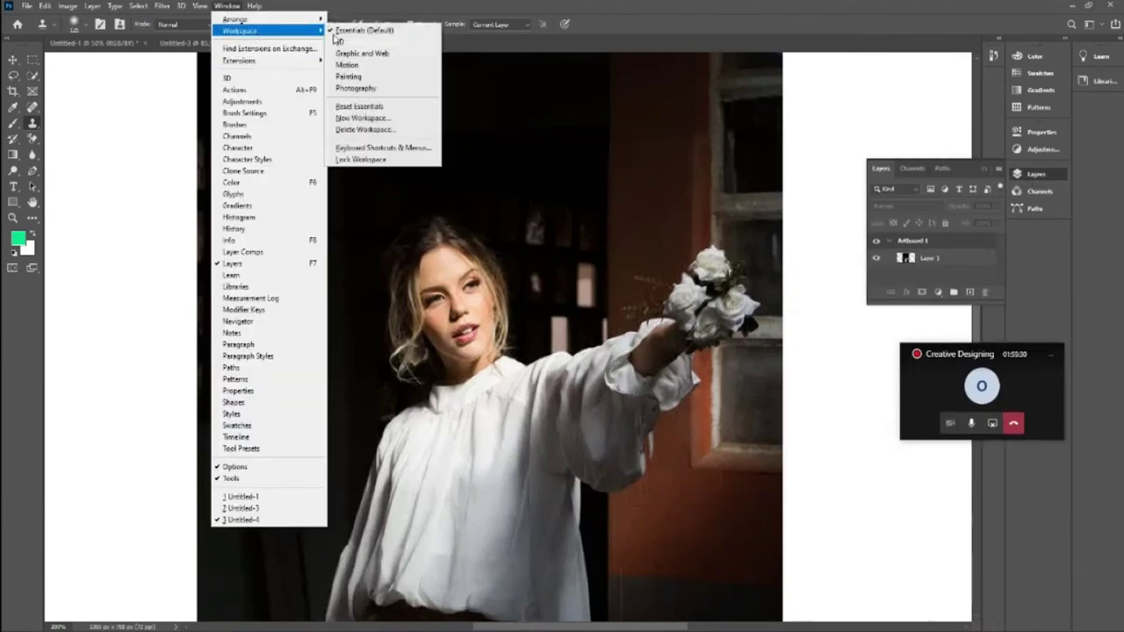
left_click(361, 54)
mouse_move(963, 355)
left_mouse_down()
mouse_move(904, 237)
mouse_move(878, 604)
left_mouse_up()
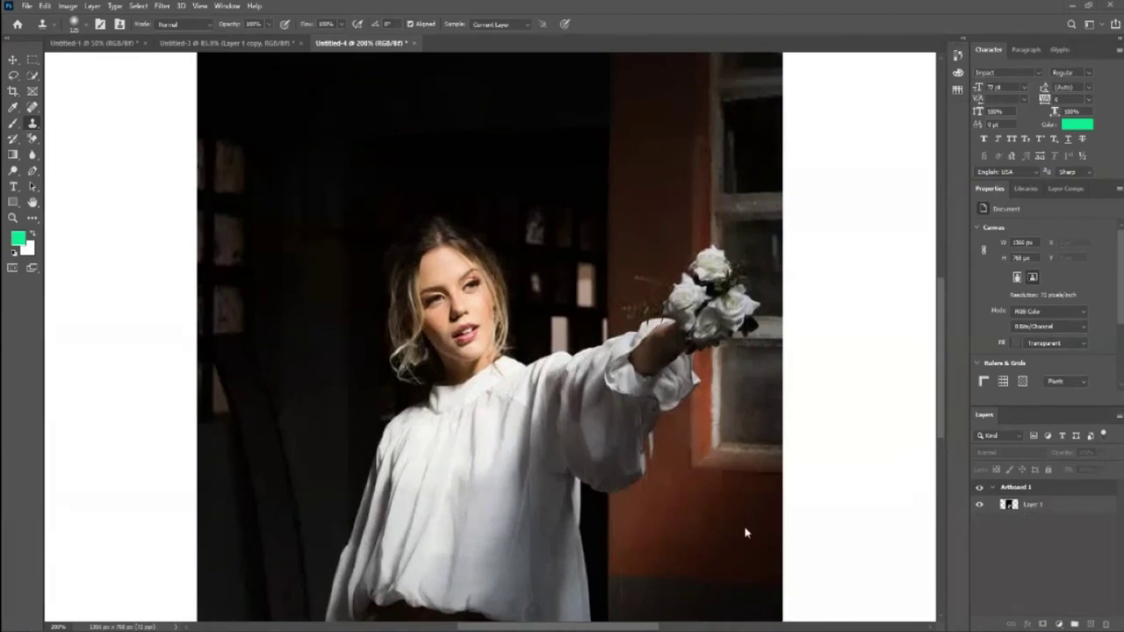
left_click(33, 126)
left_click(716, 327, "alt")
left_click(550, 238)
left_click(1031, 503)
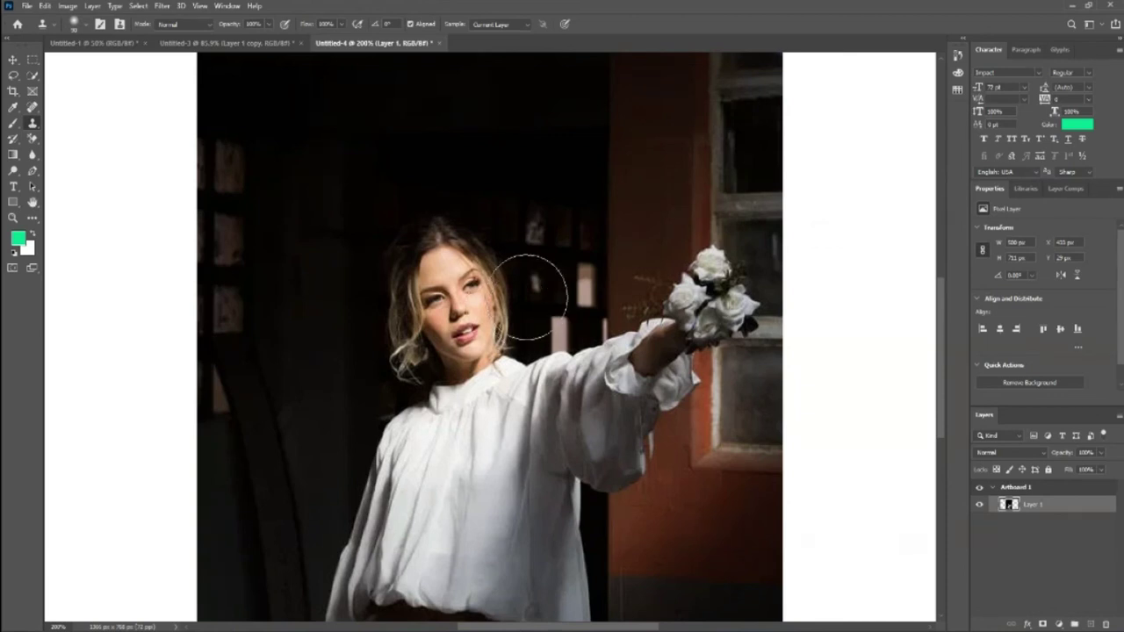
key("bracketleft")
key("bracketleft")
key("bracketleft")
key("bracketleft")
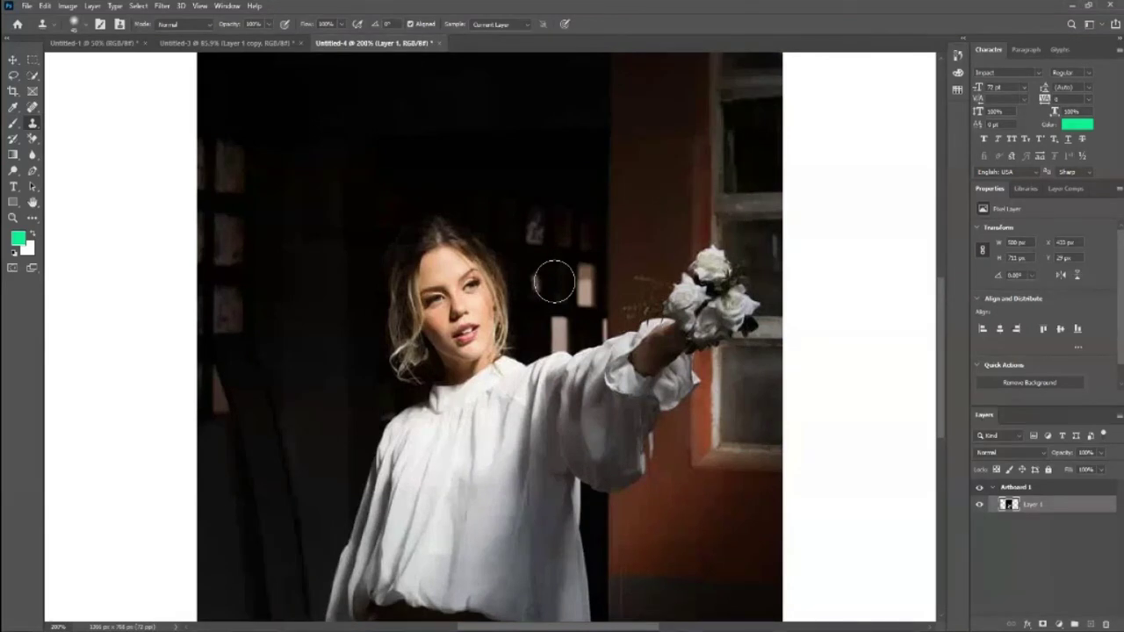
key("bracketleft")
key("bracketleft")
key("bracketleft")
key("bracketleft")
key("bracketright")
key("bracketright")
key("bracketright")
key("bracketright")
key("bracketright")
key("bracketright")
key("bracketright")
key("bracketright")
key("bracketright")
key("bracketright")
key("bracketright")
key("bracketright")
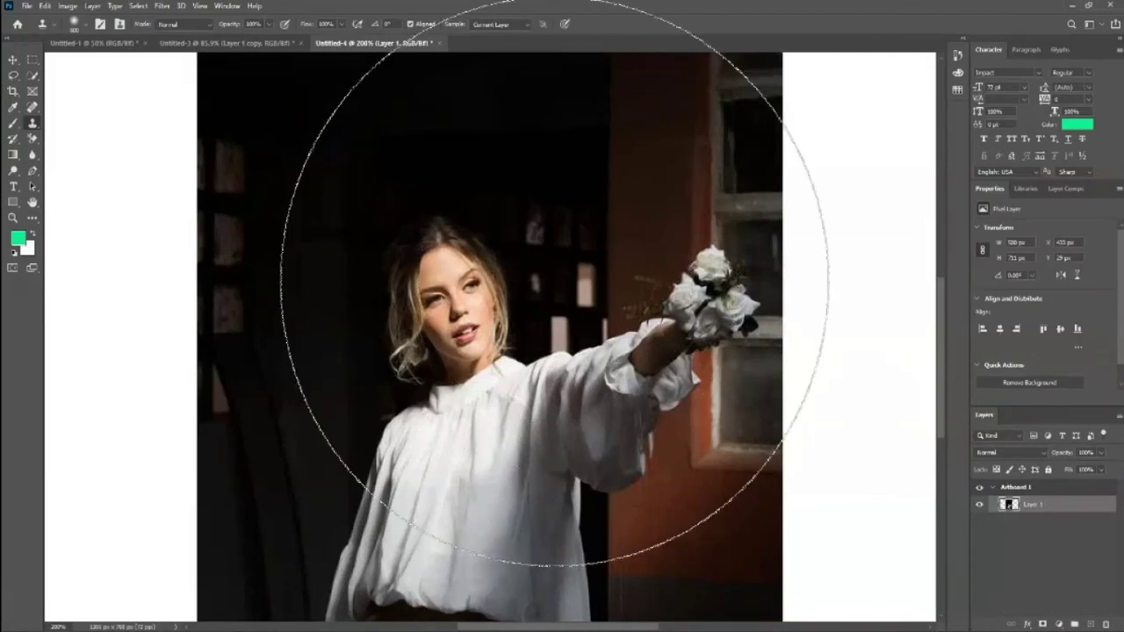
key("bracketleft")
key("bracketleft")
key("bracketleft")
key("bracketleft")
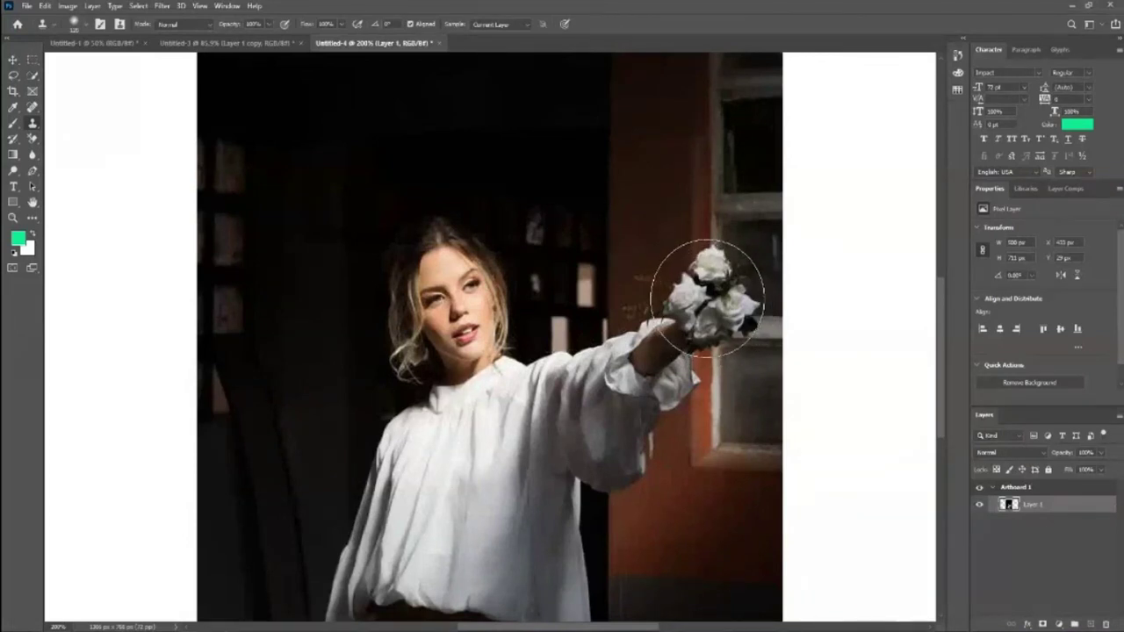
key("bracketright")
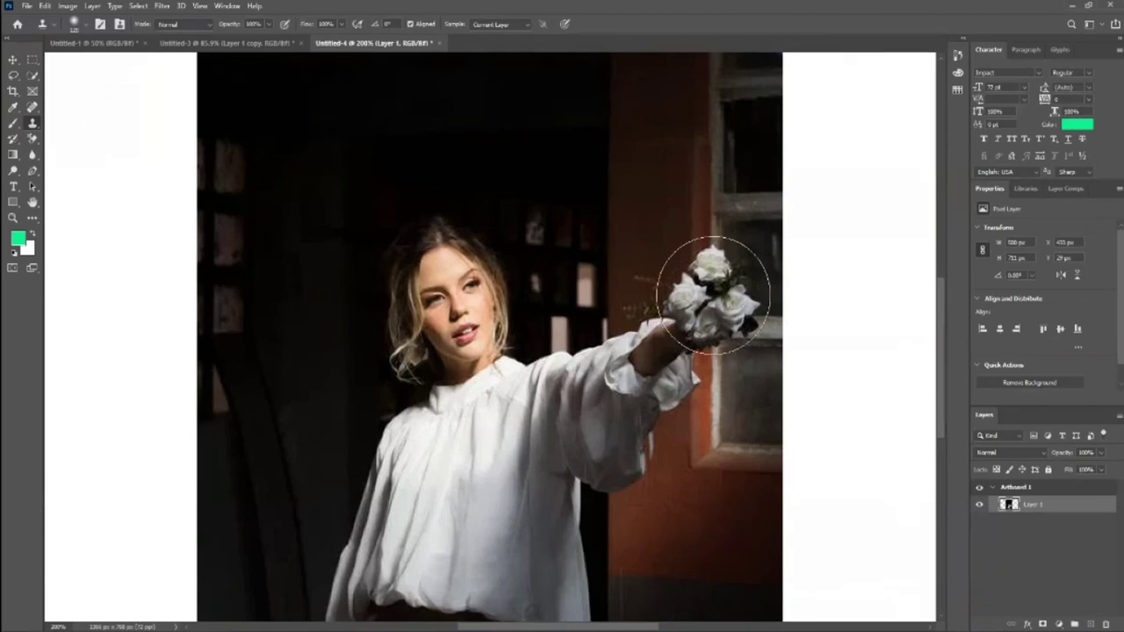
key("bracketleft")
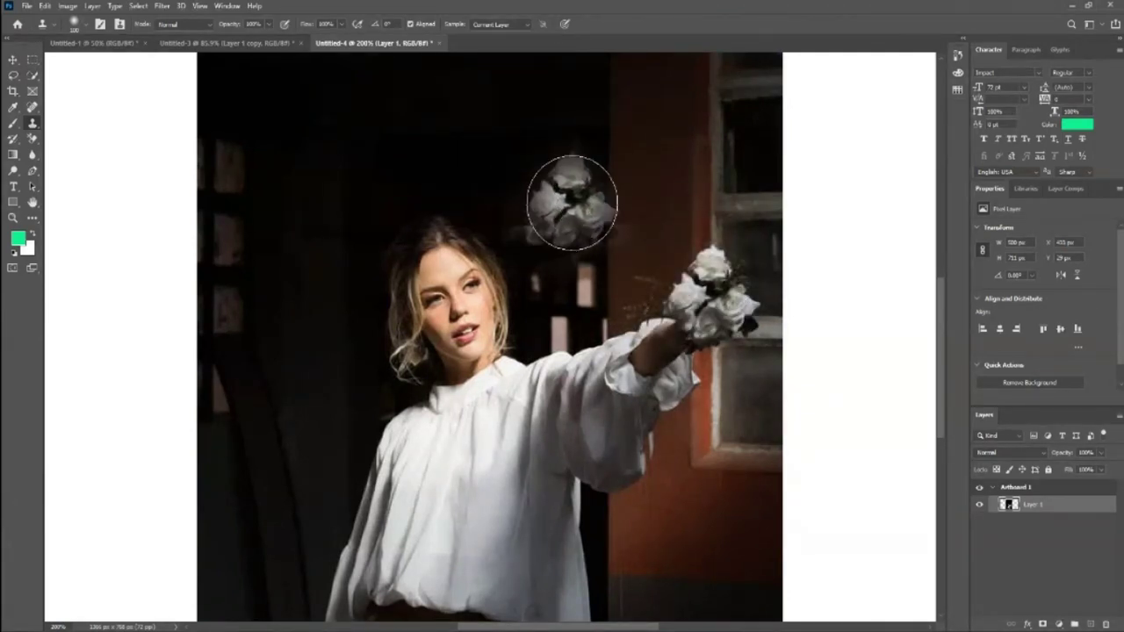
Clone the white bouquet beside her shoulder, undoing the misplaced and window-frame strokes.
left_click_drag(576, 206, 544, 224)
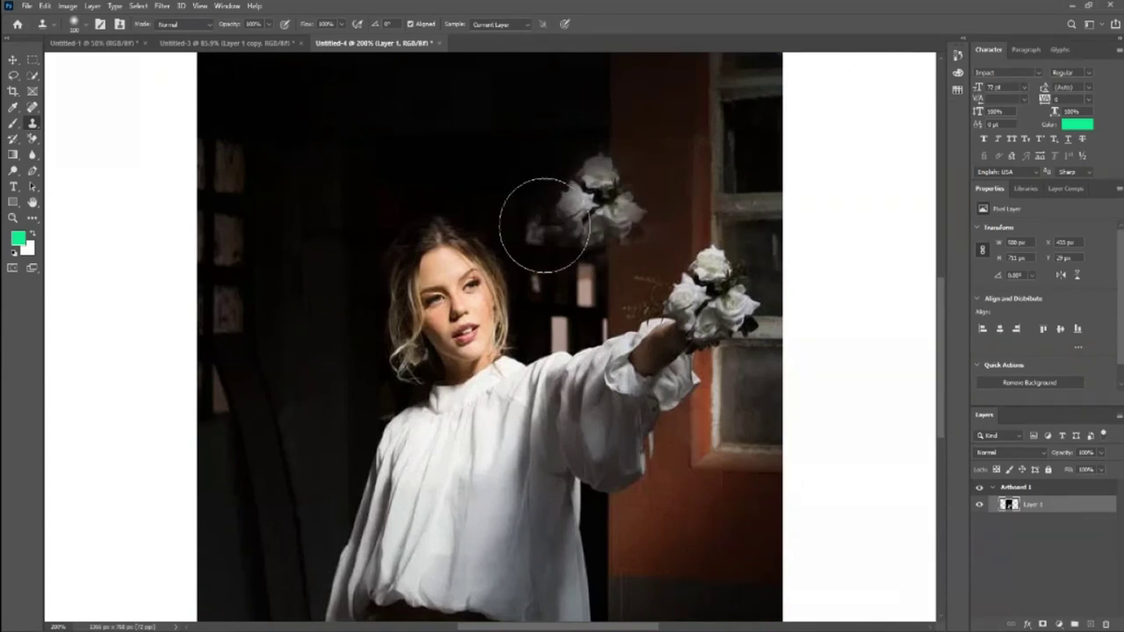
key("ctrl+z")
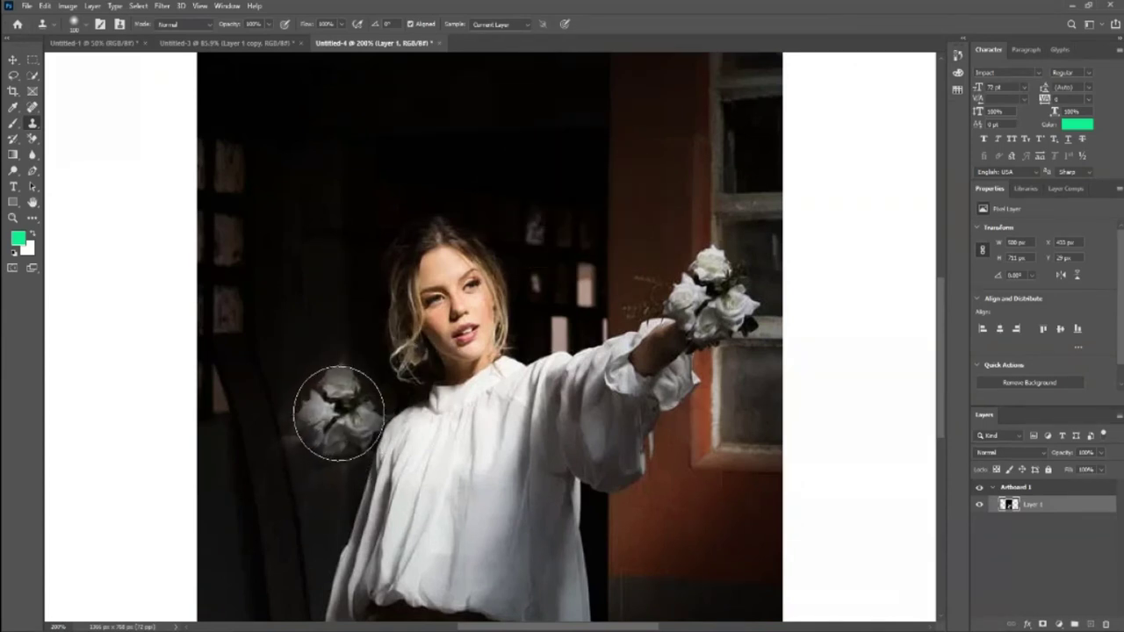
left_click(338, 413)
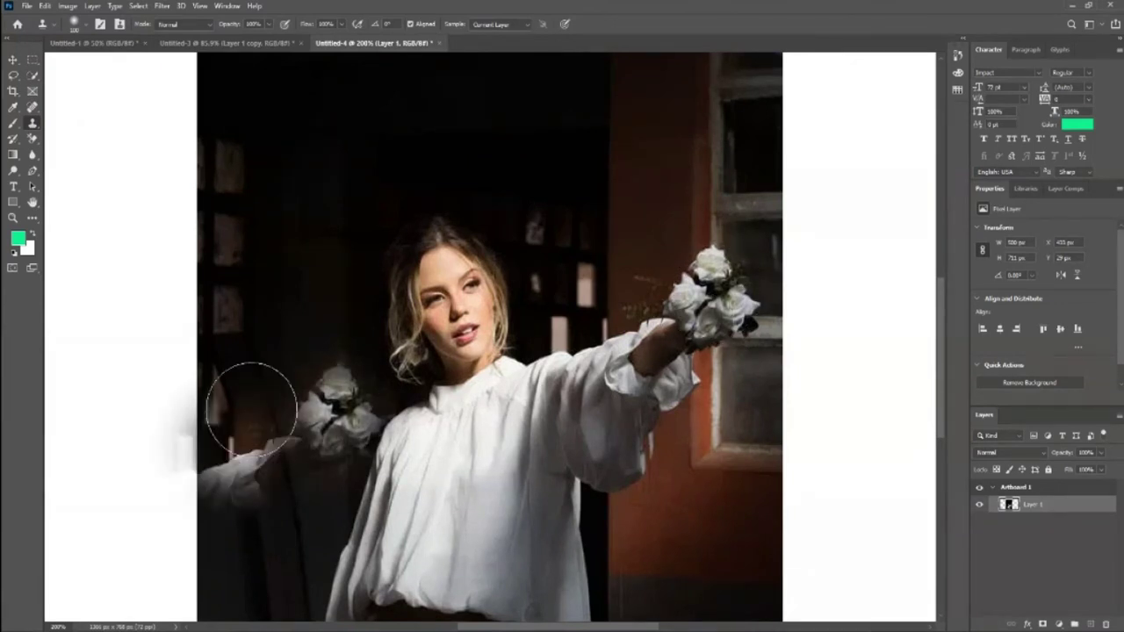
left_click_drag(251, 401, 336, 409)
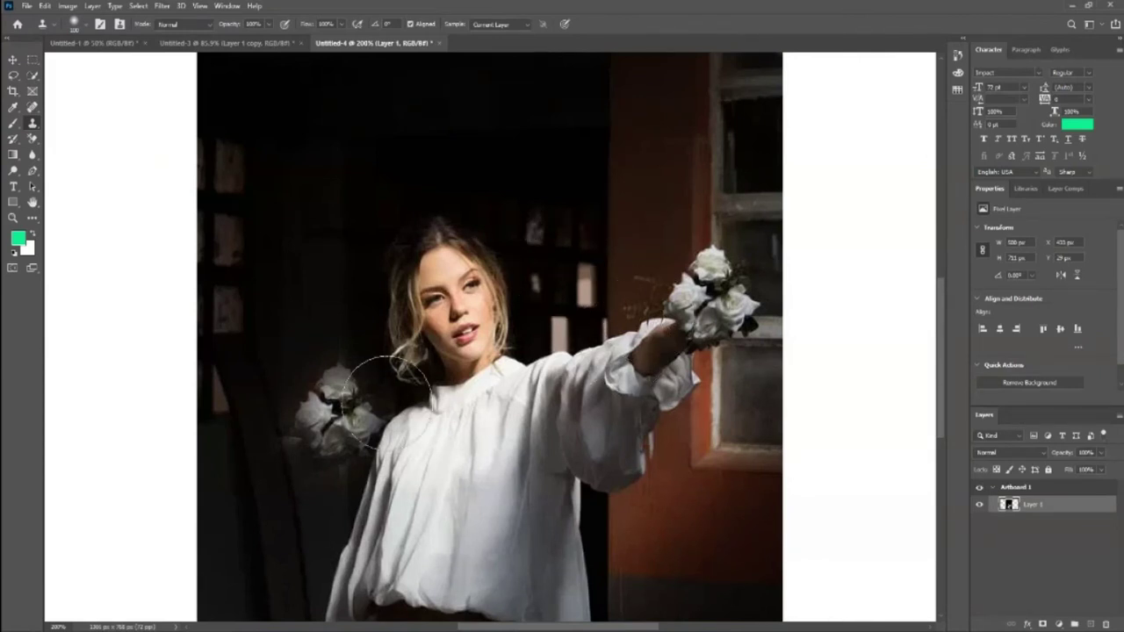
left_click_drag(351, 388, 349, 318)
key("ctrl+z")
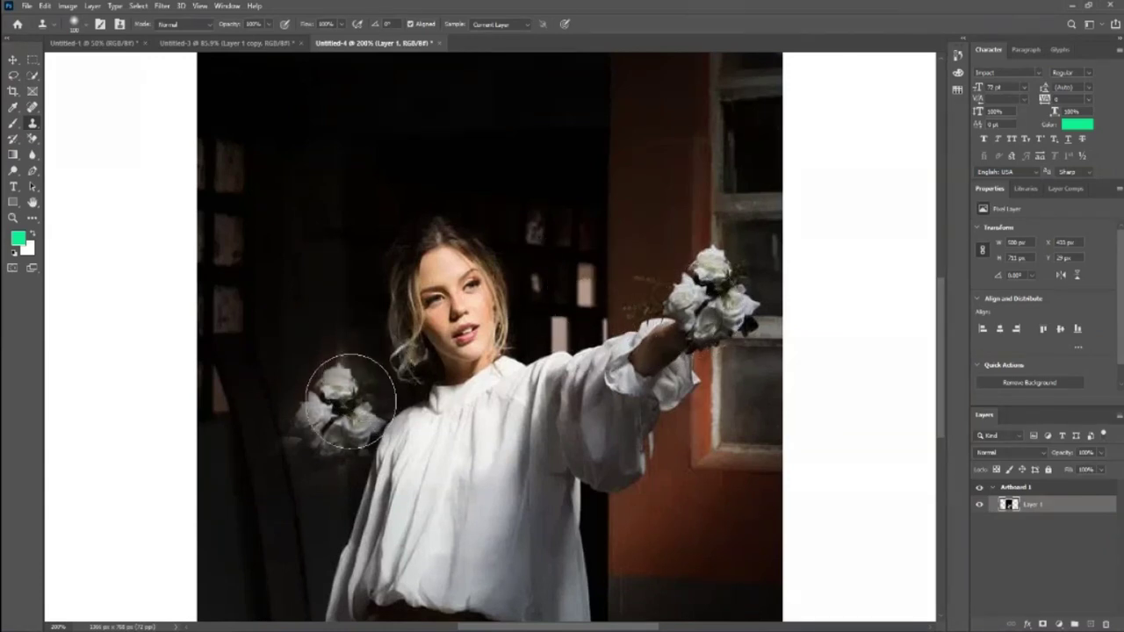
Paint another cloned copy of the flowers above her head.
scroll(346, 402, "down", 1)
scroll(496, 499, "down", 1)
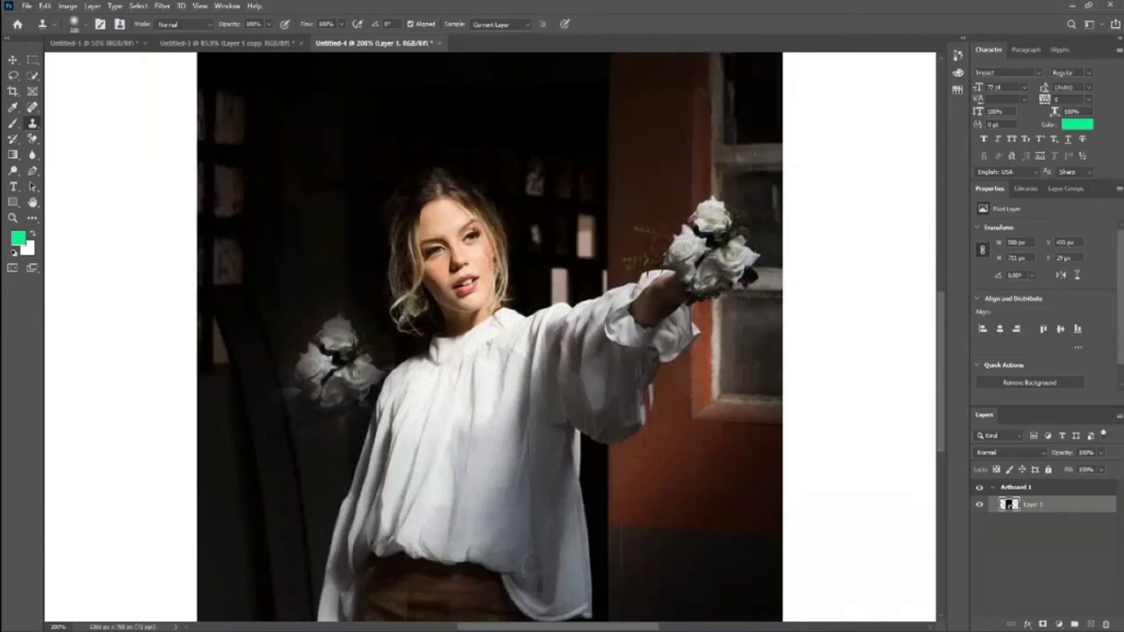
left_click_drag(614, 220, 562, 201)
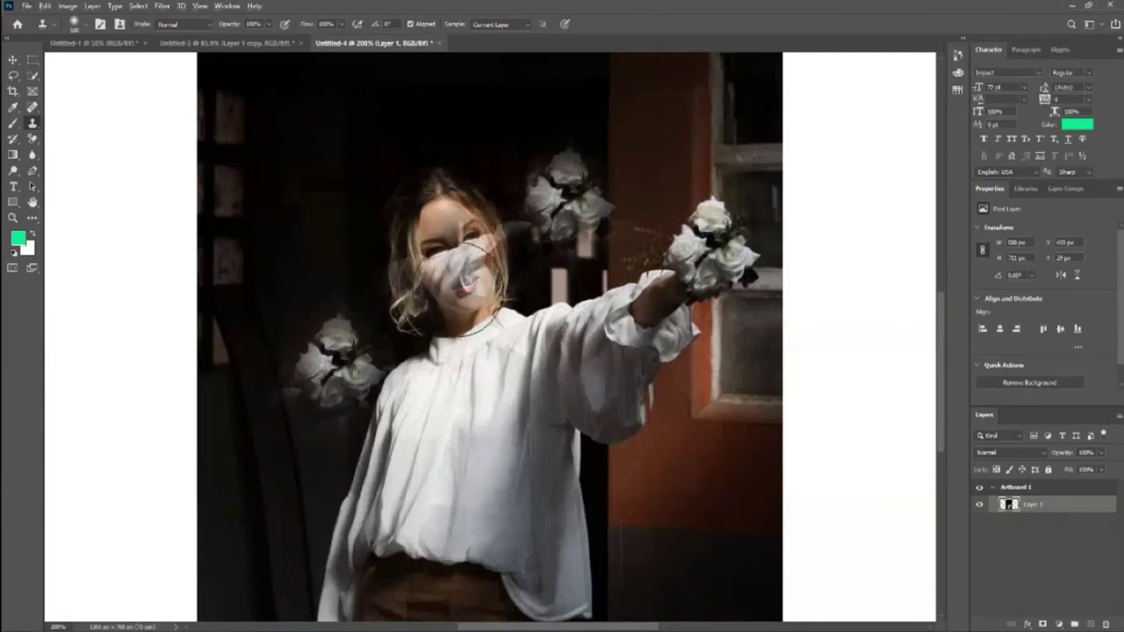
Sample the woman's face and paint a cloned copy of it on the left background.
left_click(458, 279, "alt")
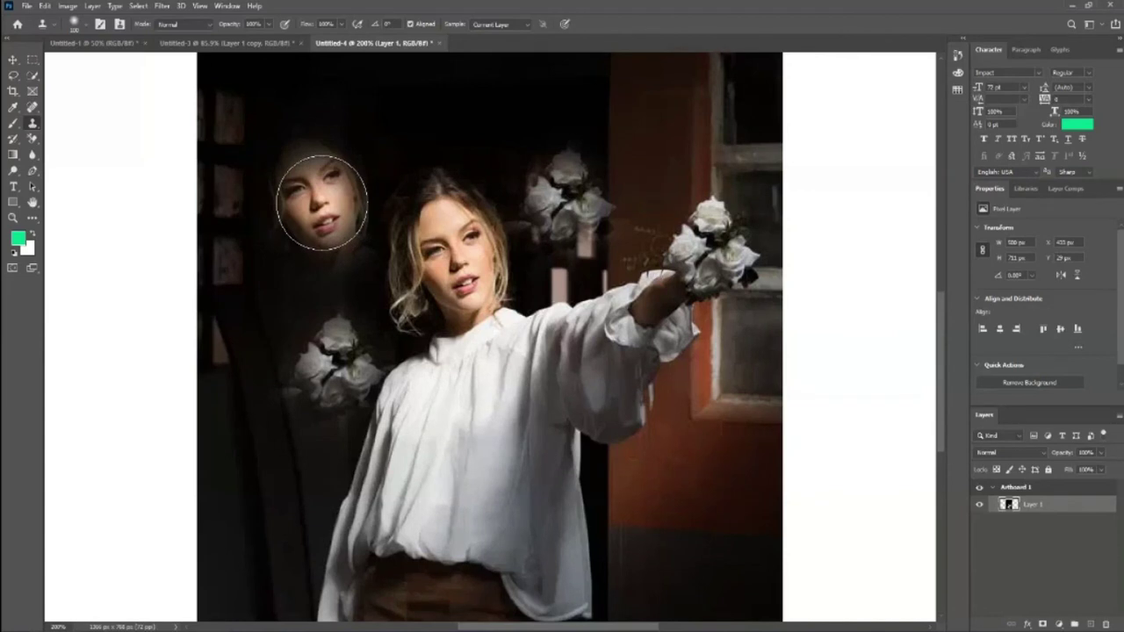
left_click_drag(316, 215, 341, 256)
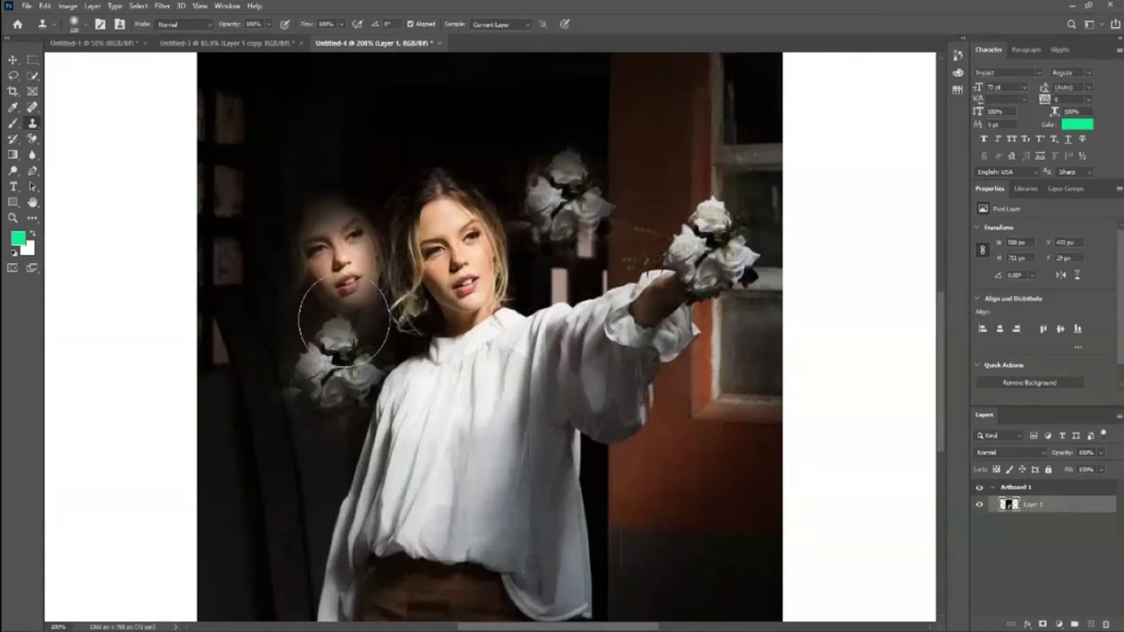
scroll(755, 509, "down", 2)
left_click_drag(465, 264, 522, 329)
key("ctrl+z")
key("ctrl+z")
key("ctrl+shift+z")
key("ctrl+shift+z")
Try clone patches over the blouse and face with a larger brush, undoing them all.
key("ctrl+z")
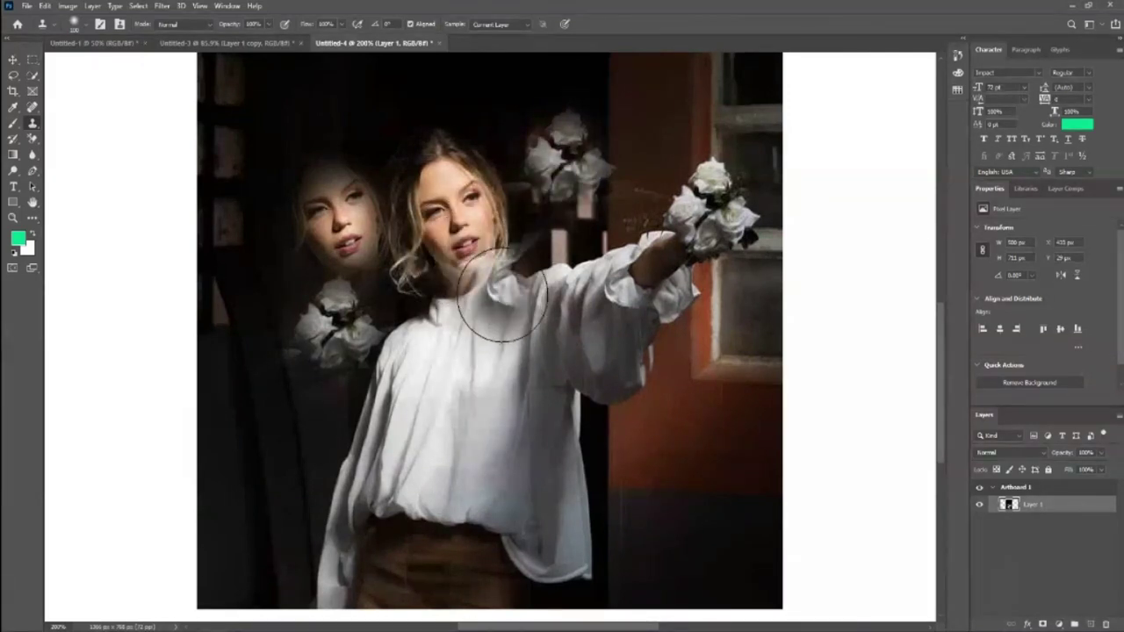
left_click_drag(505, 408, 514, 422)
scroll(514, 422, "down", 1)
key("ctrl+z")
left_click_drag(489, 352, 496, 412)
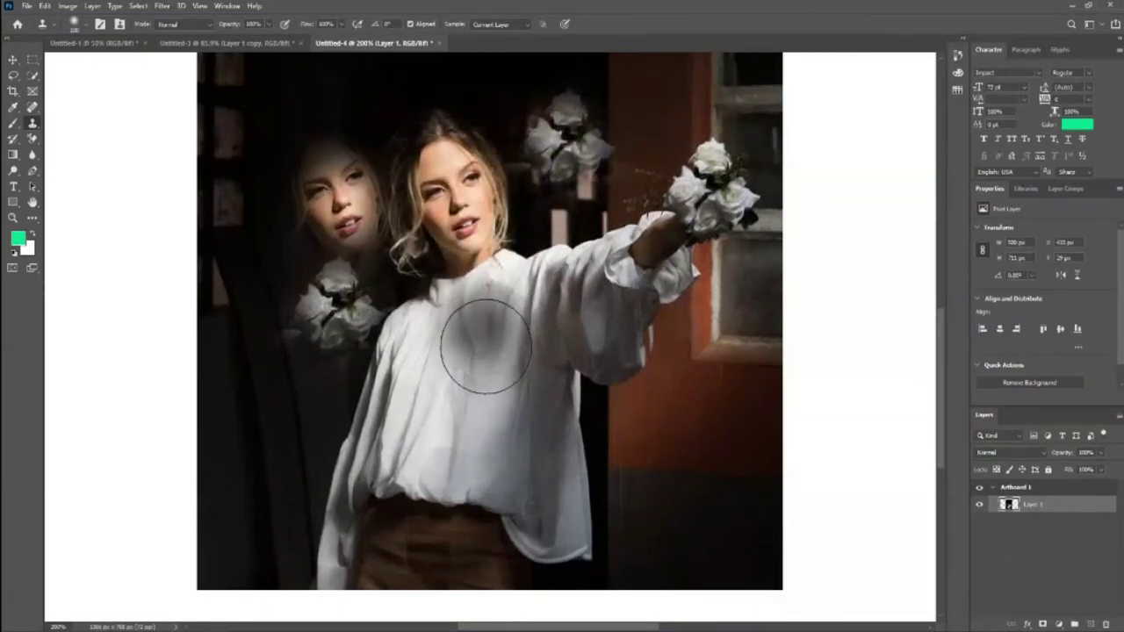
key("ctrl+z")
left_click_drag(444, 228, 439, 197)
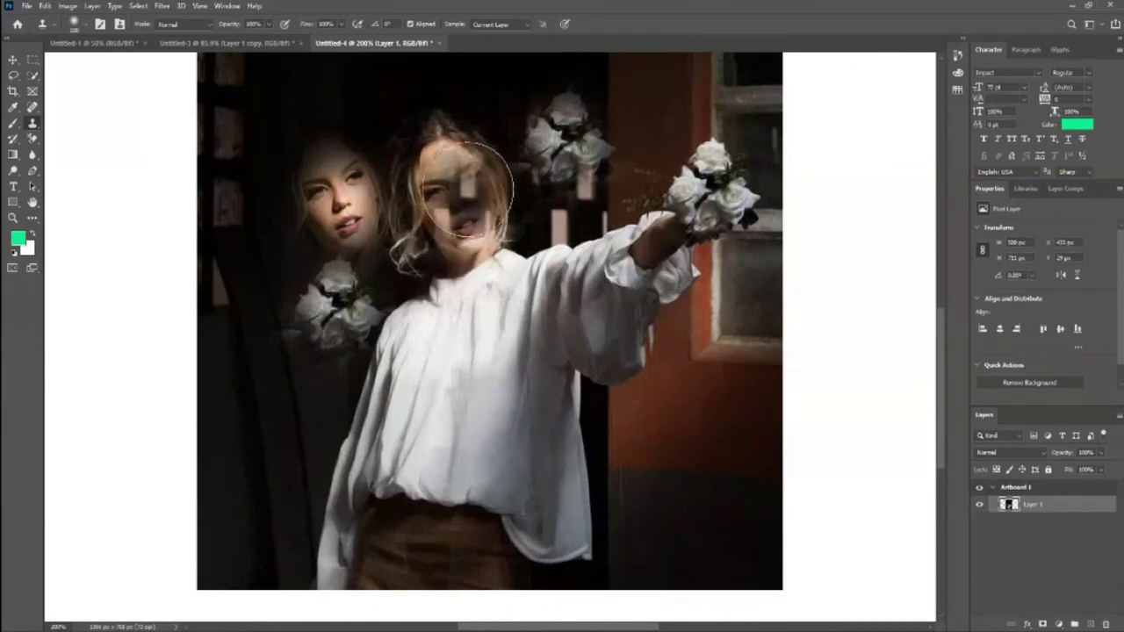
key("ctrl+z")
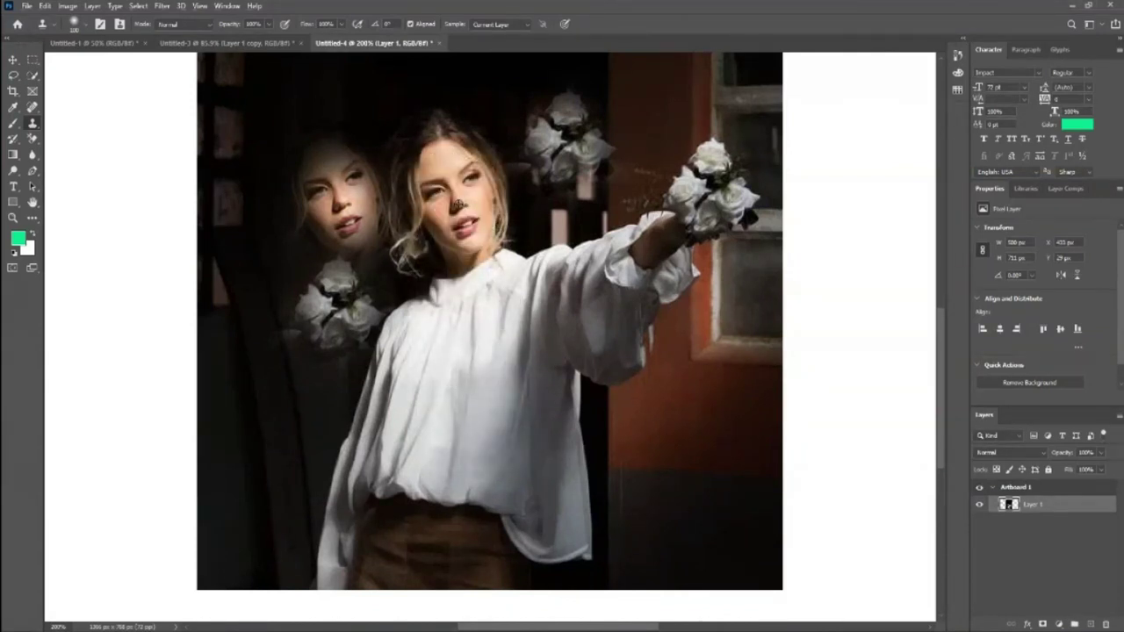
left_click_drag(457, 206, 455, 197)
key("]")
key("]")
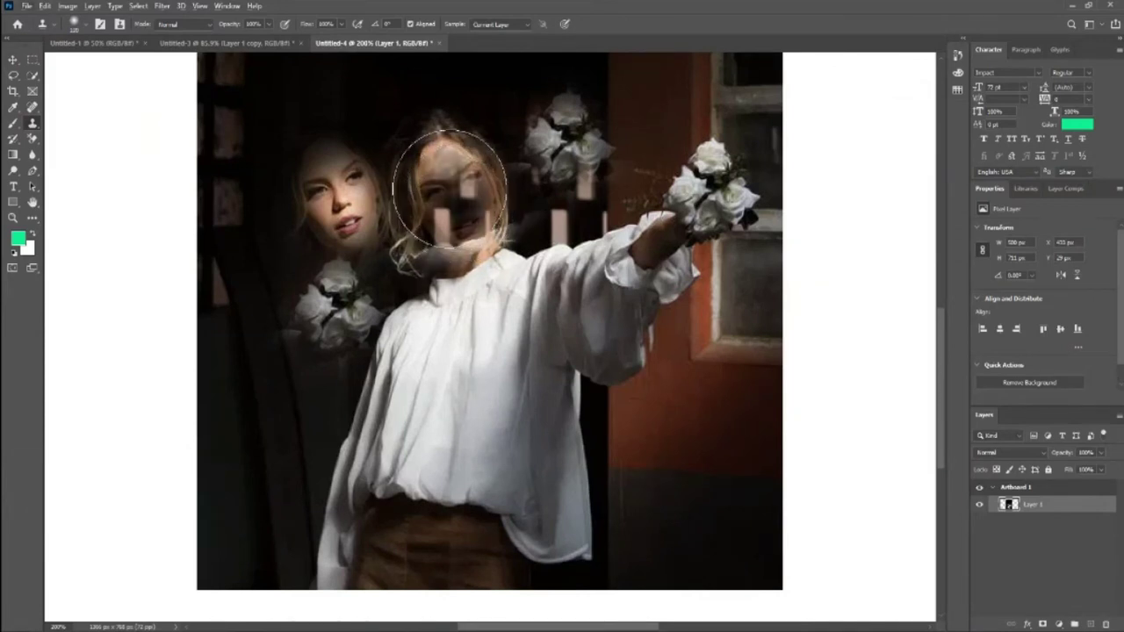
mouse_move(451, 154)
left_mouse_down()
mouse_move(483, 201)
mouse_move(457, 184)
left_mouse_up()
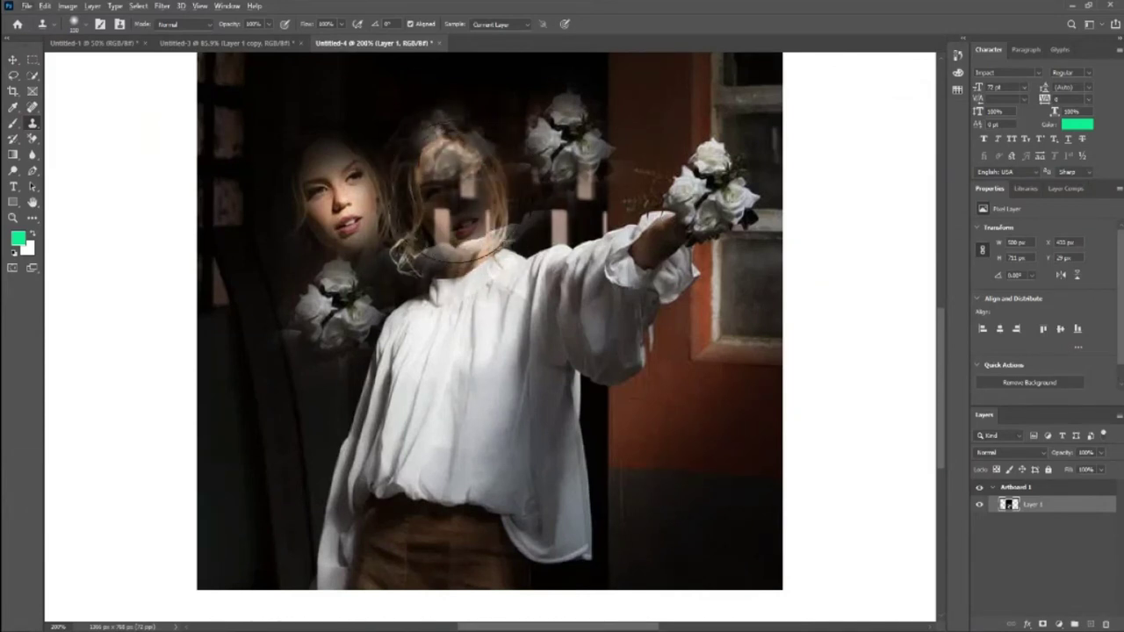
key("ctrl+z")
key("ctrl+z")
key("ctrl+z")
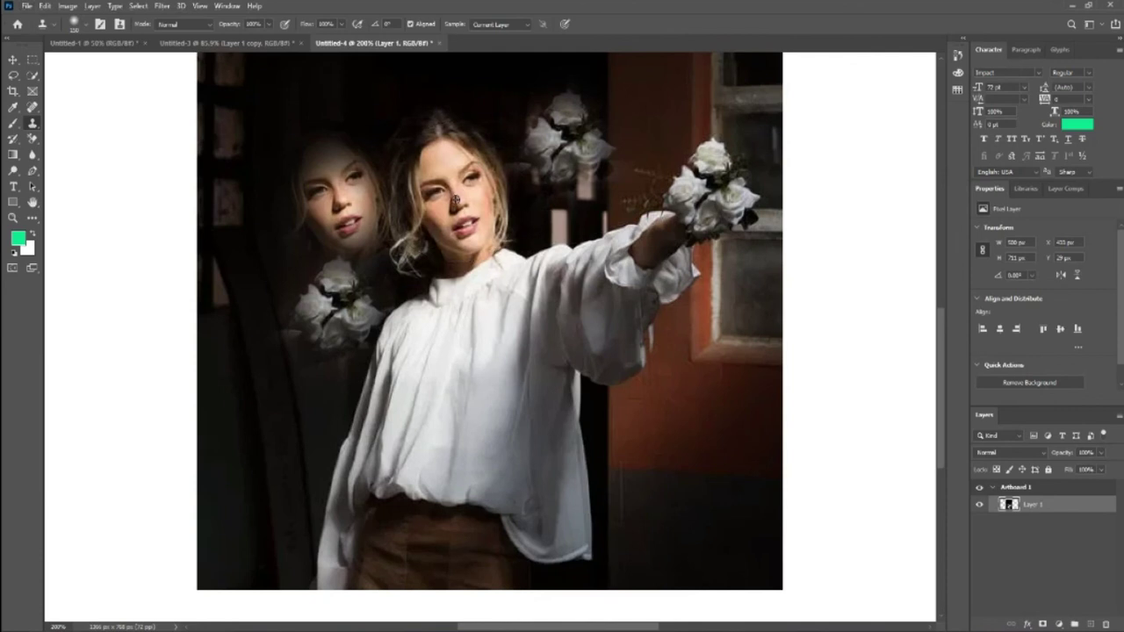
Paint a second face copy at lower left, stamp a bouquet above her head, and zoom out.
mouse_move(285, 421)
left_mouse_down()
mouse_move(303, 452)
mouse_move(281, 443)
mouse_move(373, 443)
left_mouse_up()
scroll(373, 443, "up", 3)
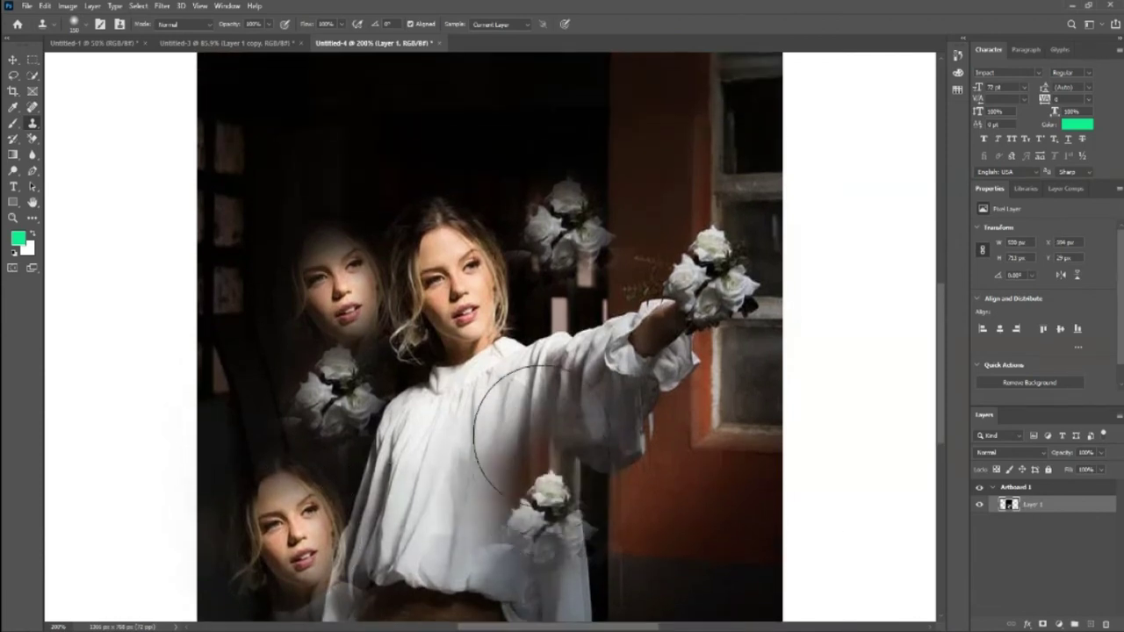
scroll(753, 401, "up", 2)
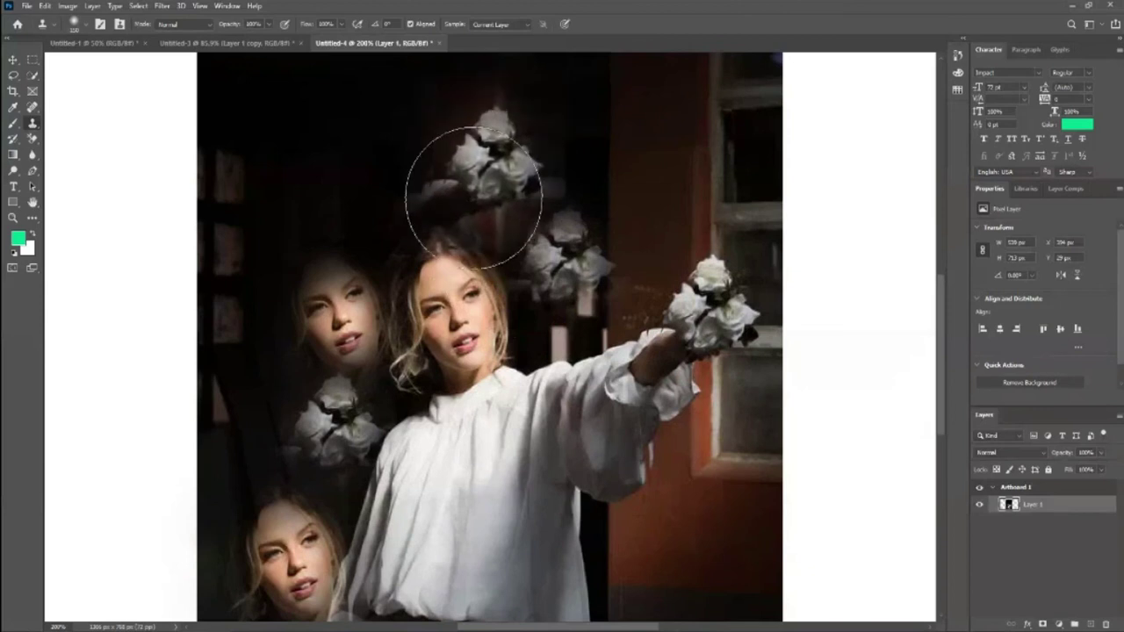
scroll(439, 176, "up", 2)
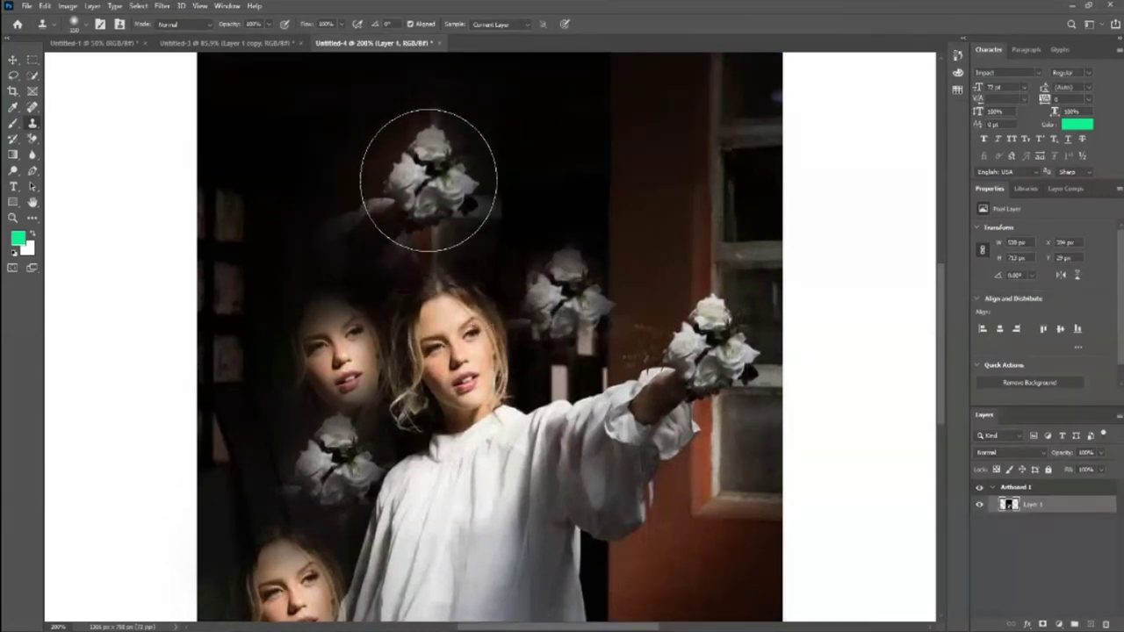
left_click(428, 180)
scroll(860, 476, "down", 2)
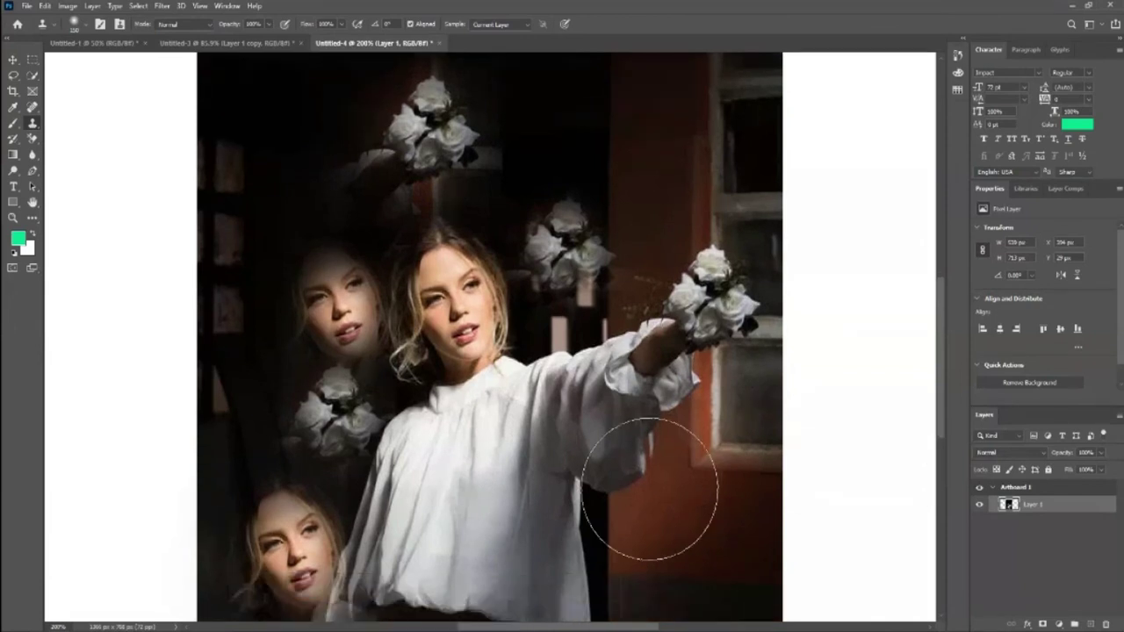
scroll(615, 424, "down", 2)
key("ctrl+minus")
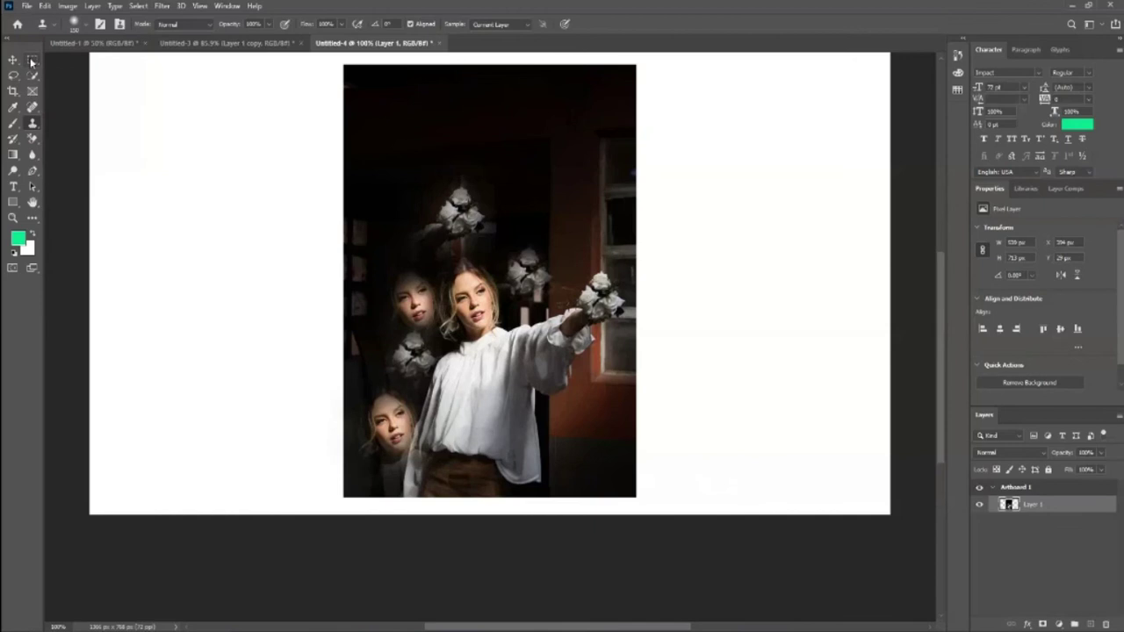
Move the photo to the artboard's top-left corner and scale it up to fill the height.
left_click(14, 59)
mouse_move(550, 338)
left_mouse_down()
mouse_move(546, 295)
mouse_move(258, 329)
left_mouse_up()
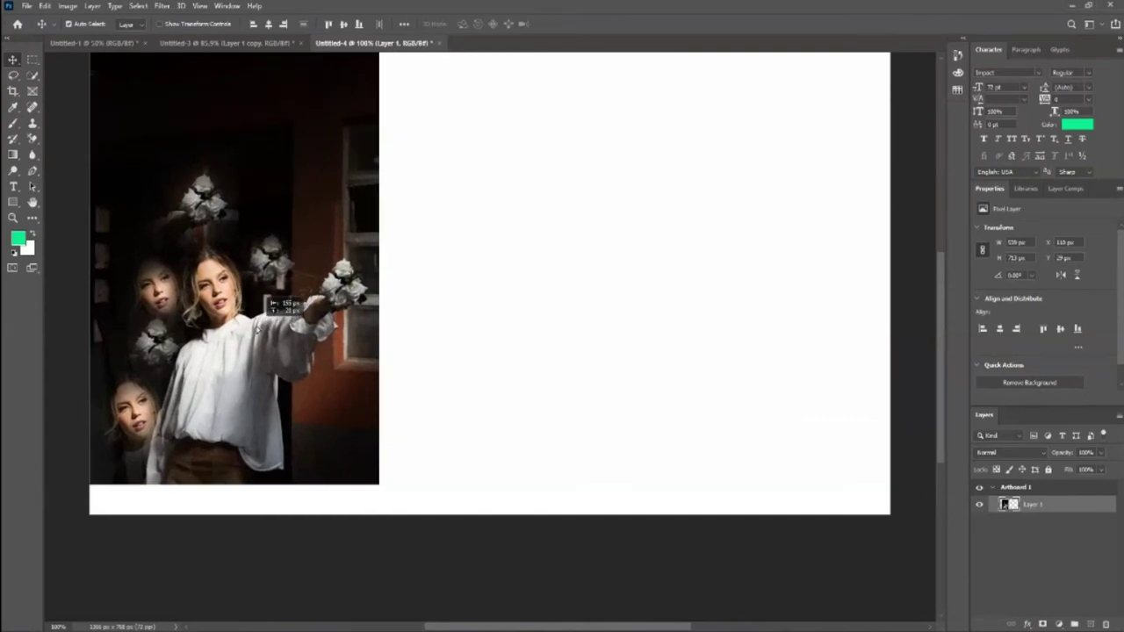
left_click_drag(258, 329, 252, 320)
scroll(352, 316, "up", 2)
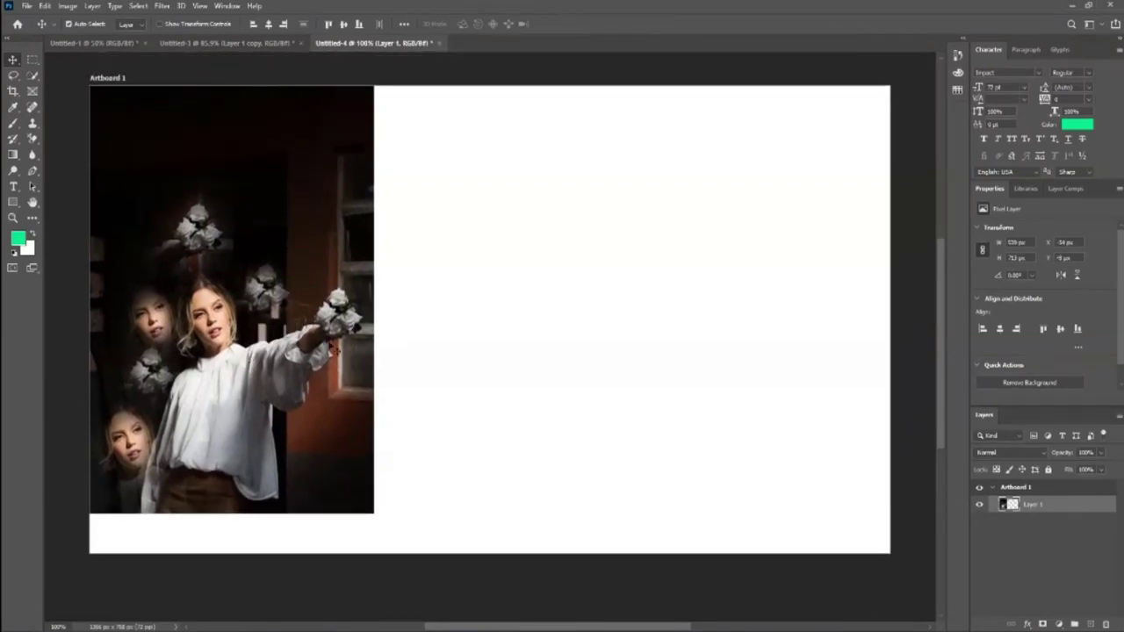
key("ctrl+t")
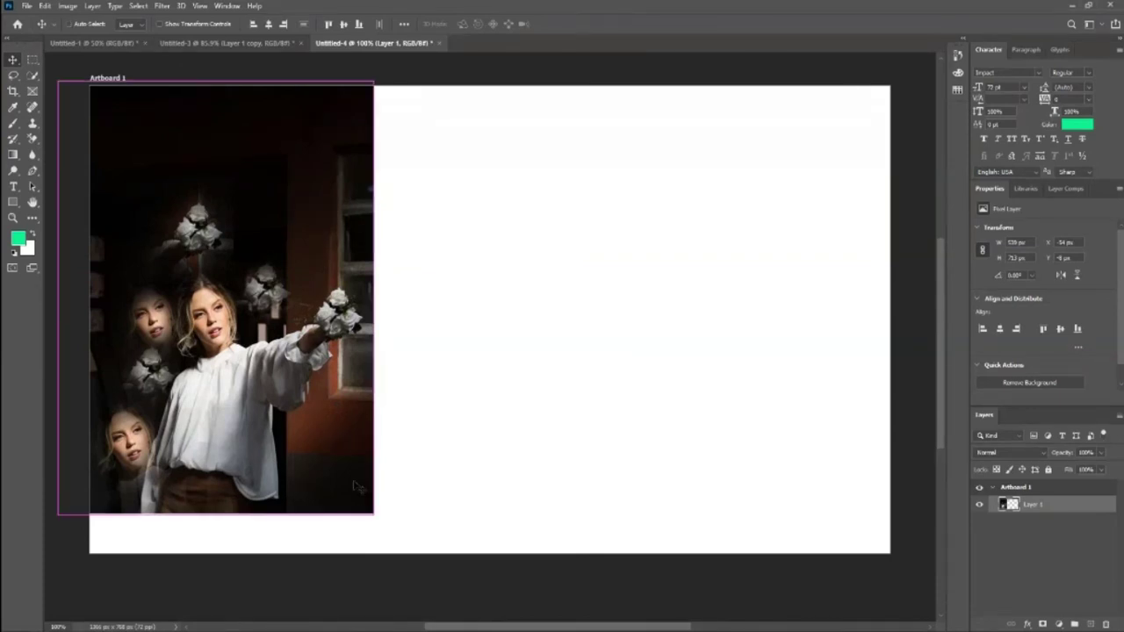
left_click_drag(375, 517, 414, 562)
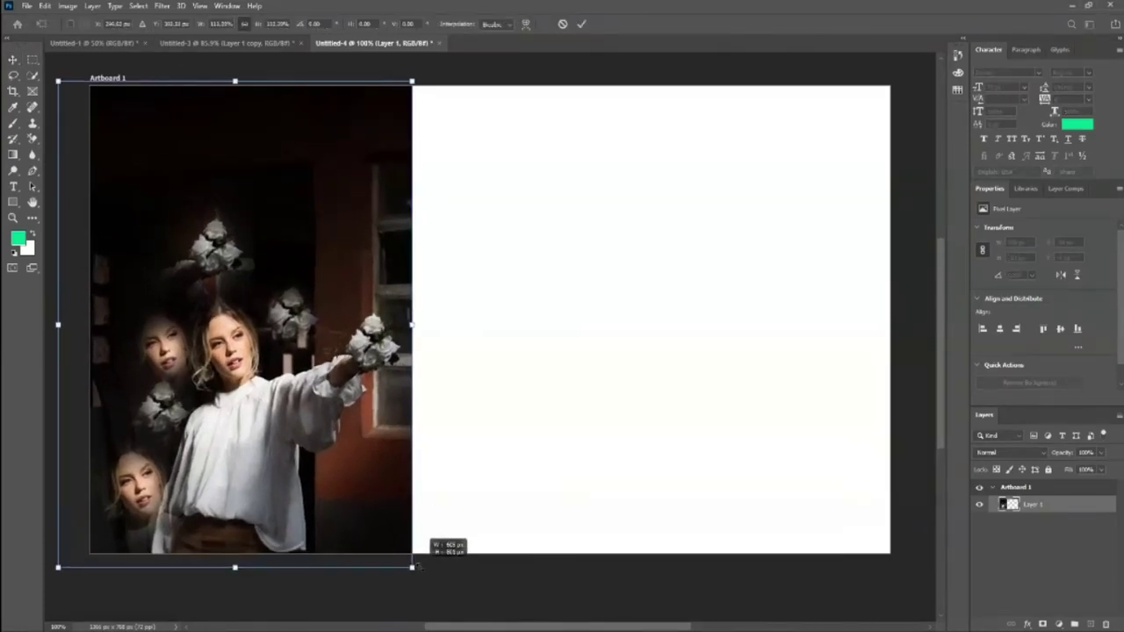
left_click(581, 25)
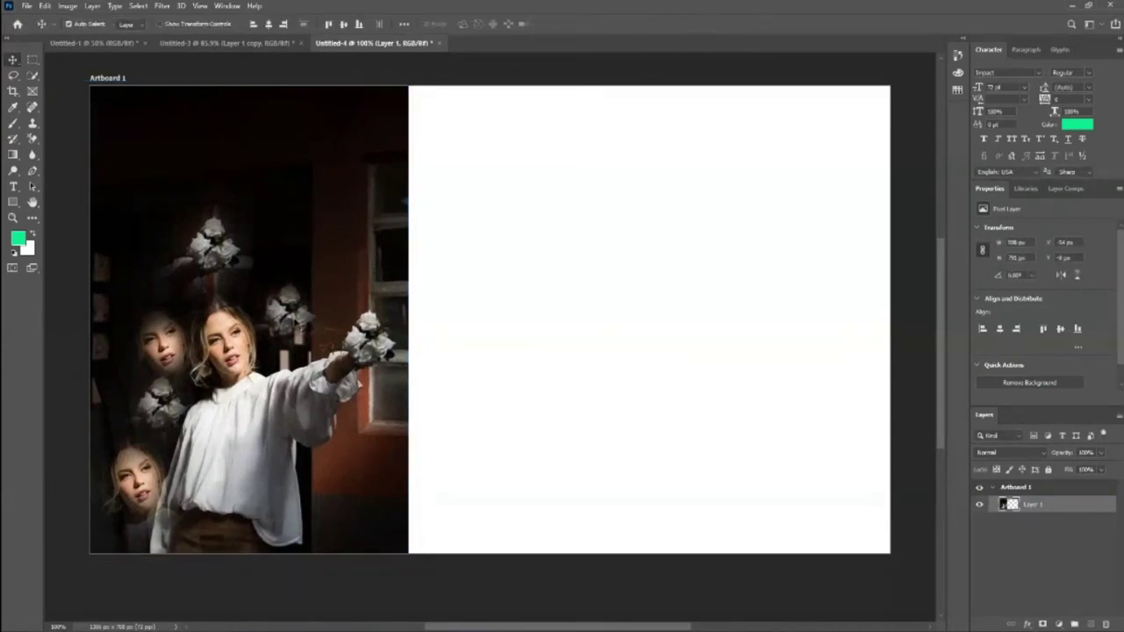
Zoom in on the woman's outstretched arm and the bouquet.
key("z")
left_click_drag(309, 373, 377, 370)
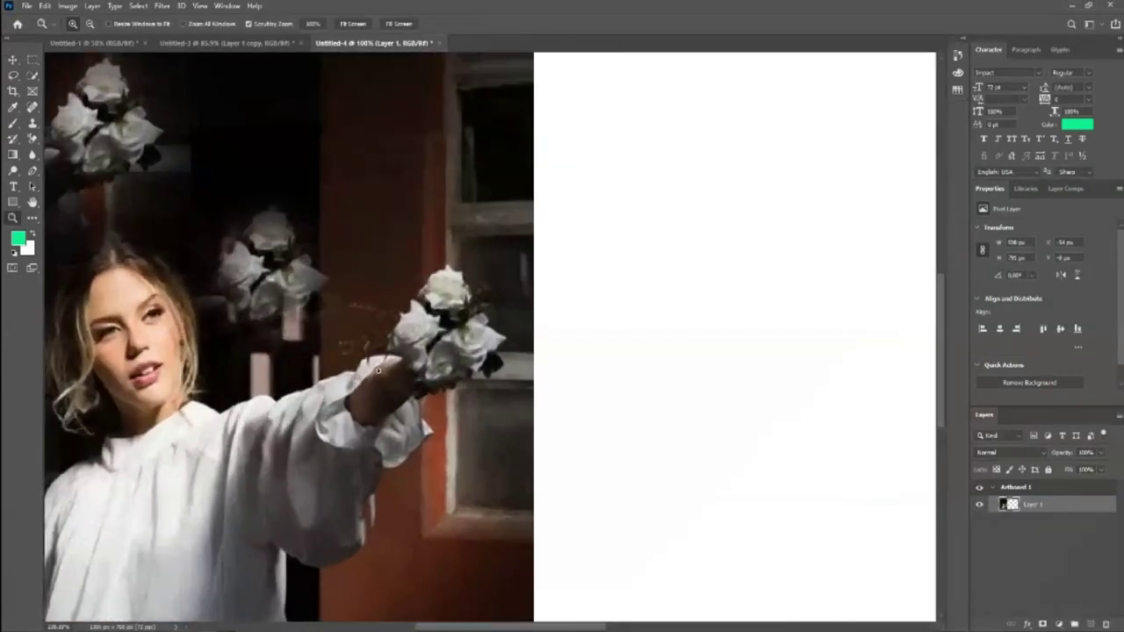
mouse_move(566, 336)
left_mouse_down()
mouse_move(494, 343)
mouse_move(580, 329)
left_mouse_up()
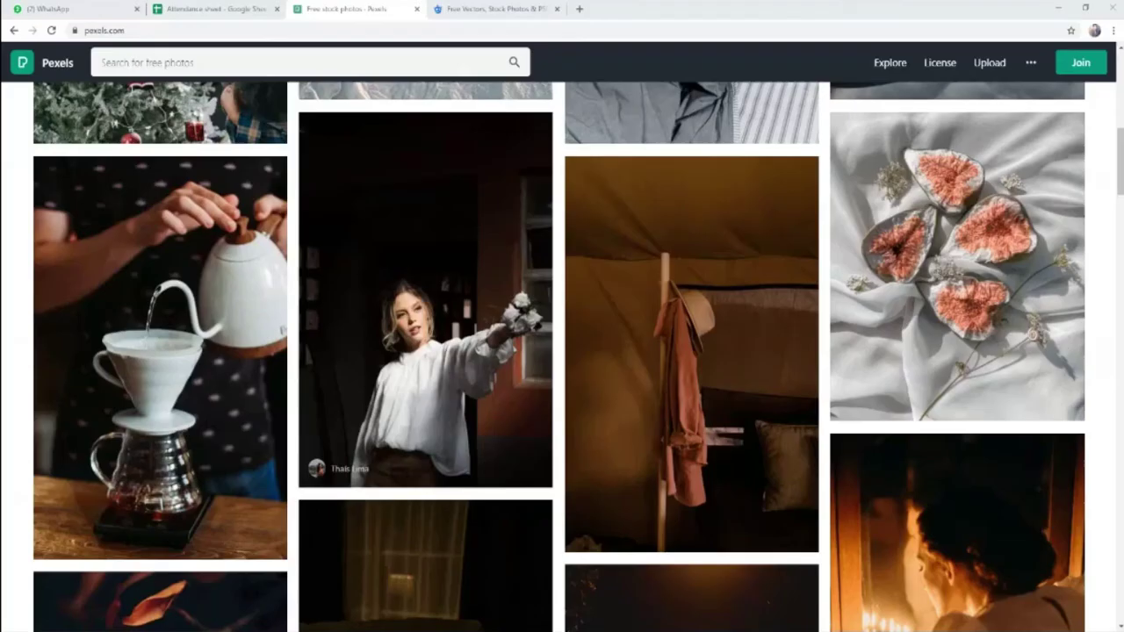
Browse the Pexels feed and copy the cookie-topped jar on grey cloth with Copy image.
scroll(518, 319, "down", 4)
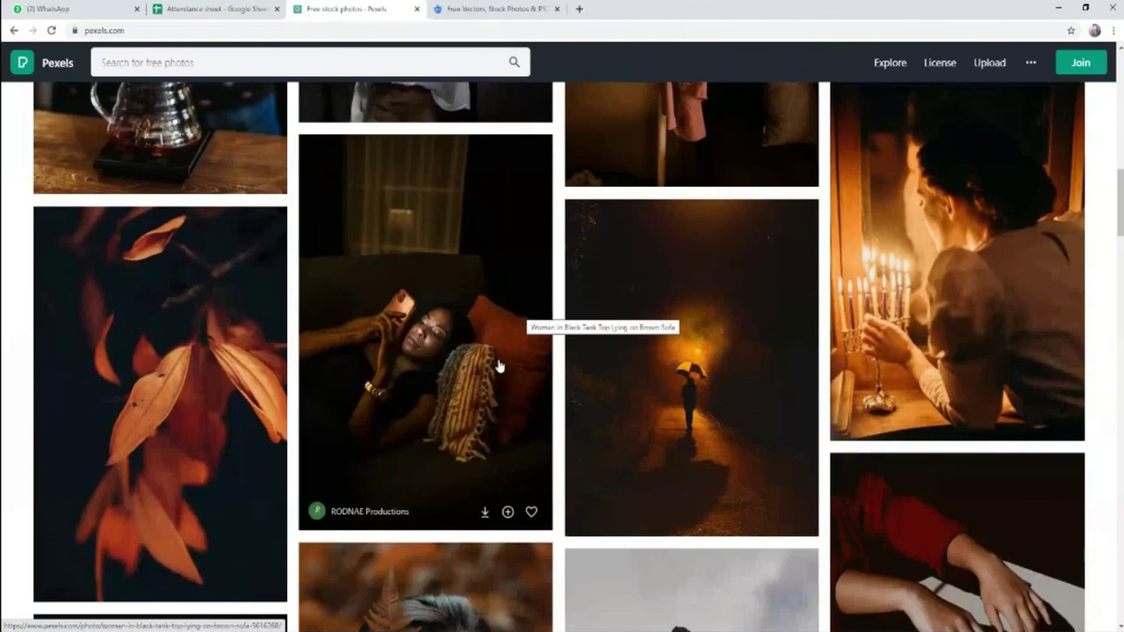
scroll(497, 365, "down", 5)
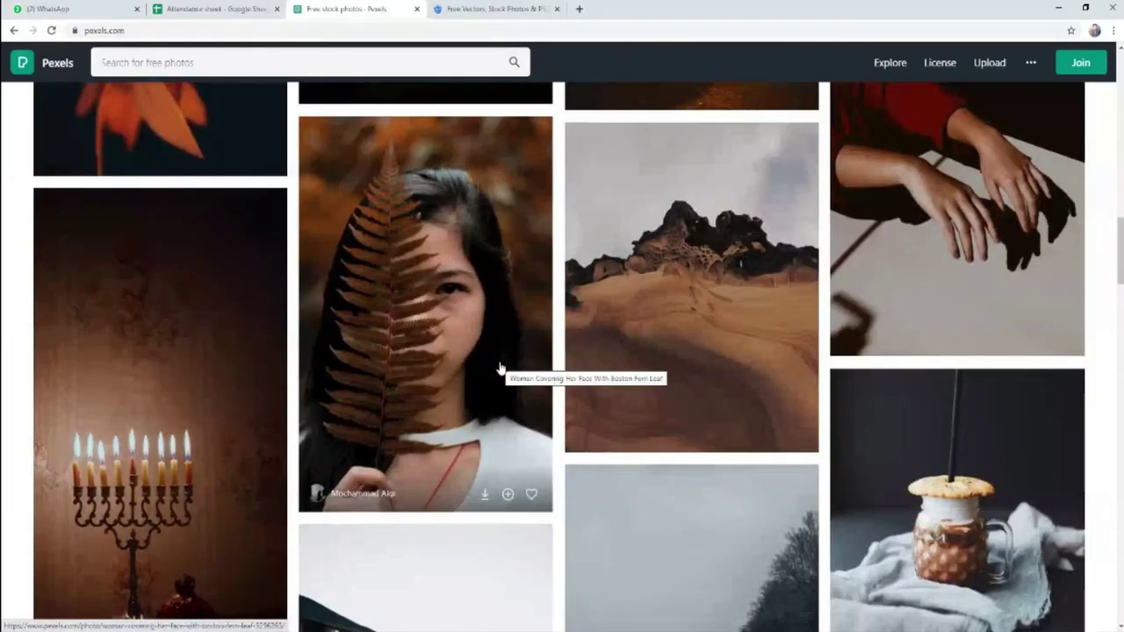
scroll(498, 366, "down", 3)
scroll(499, 367, "down", 3)
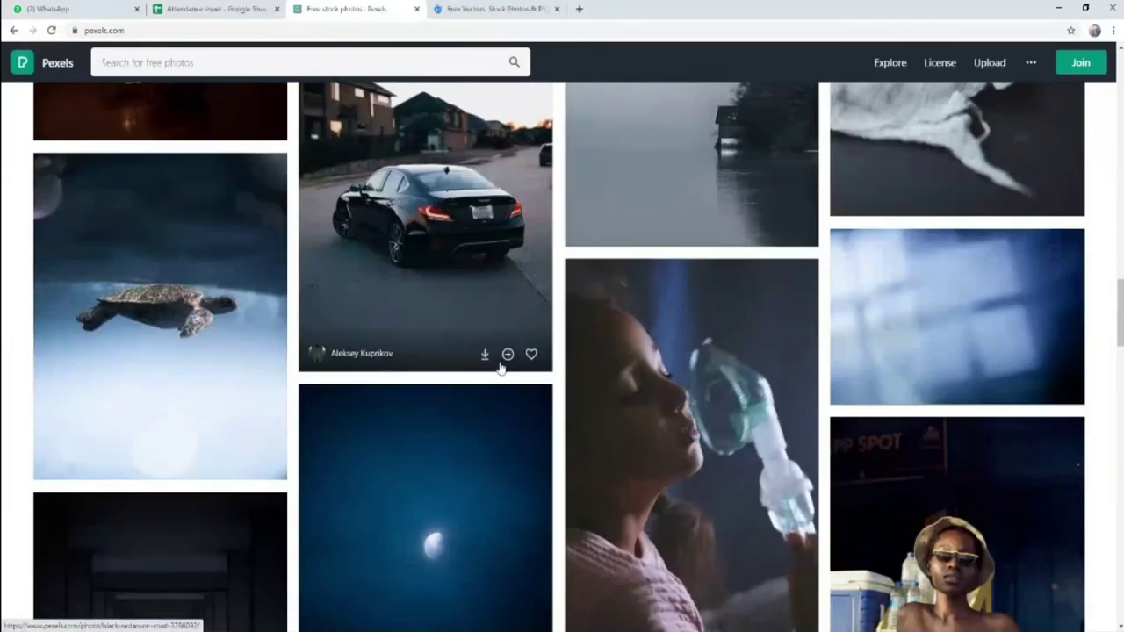
scroll(498, 367, "down", 4)
scroll(499, 367, "up", 5)
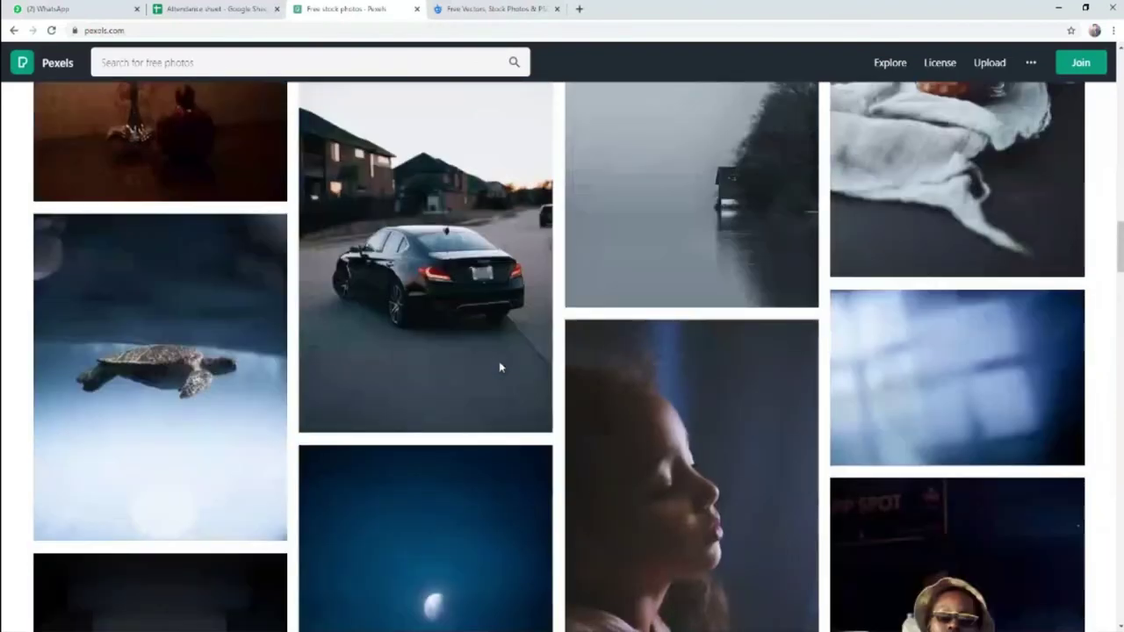
scroll(499, 367, "up", 3)
right_click(936, 323)
left_click(966, 454)
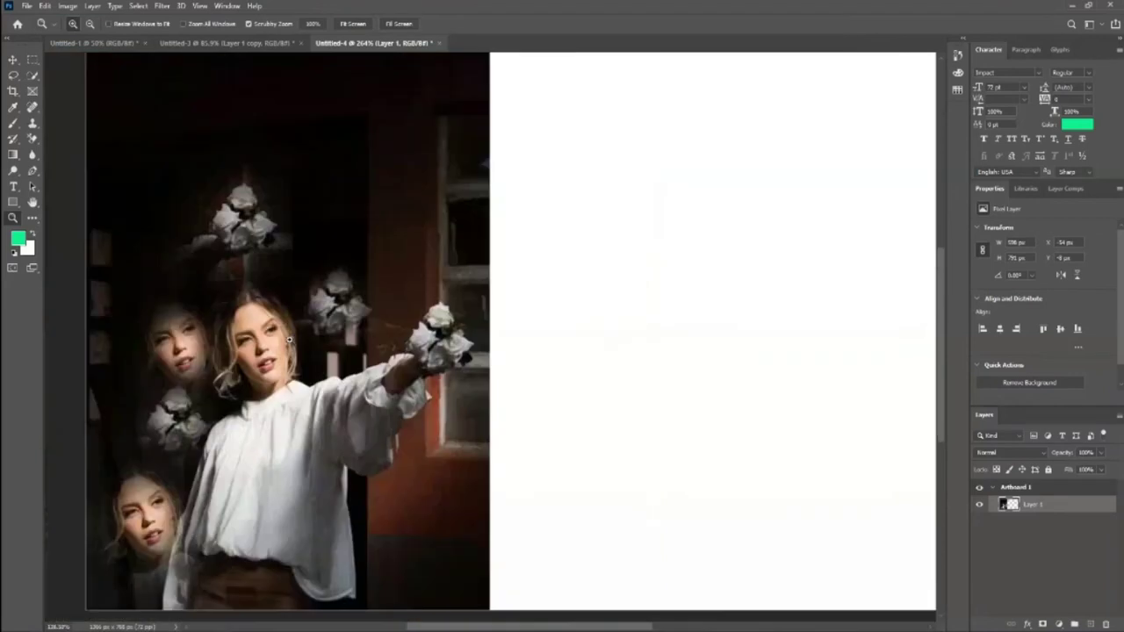
Paste the coffee-jar photo into Artboard 1 and move it toward the right.
scroll(381, 362, "down", 2)
scroll(395, 361, "down", 2)
scroll(796, 352, "up", 1)
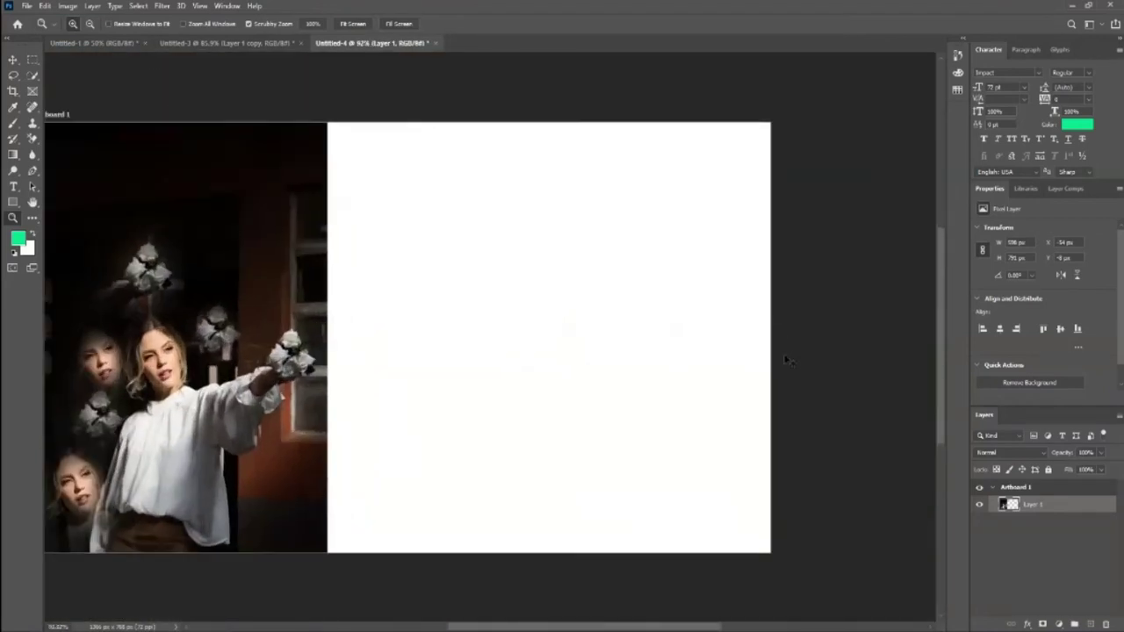
key("ctrl+v")
left_click(14, 59)
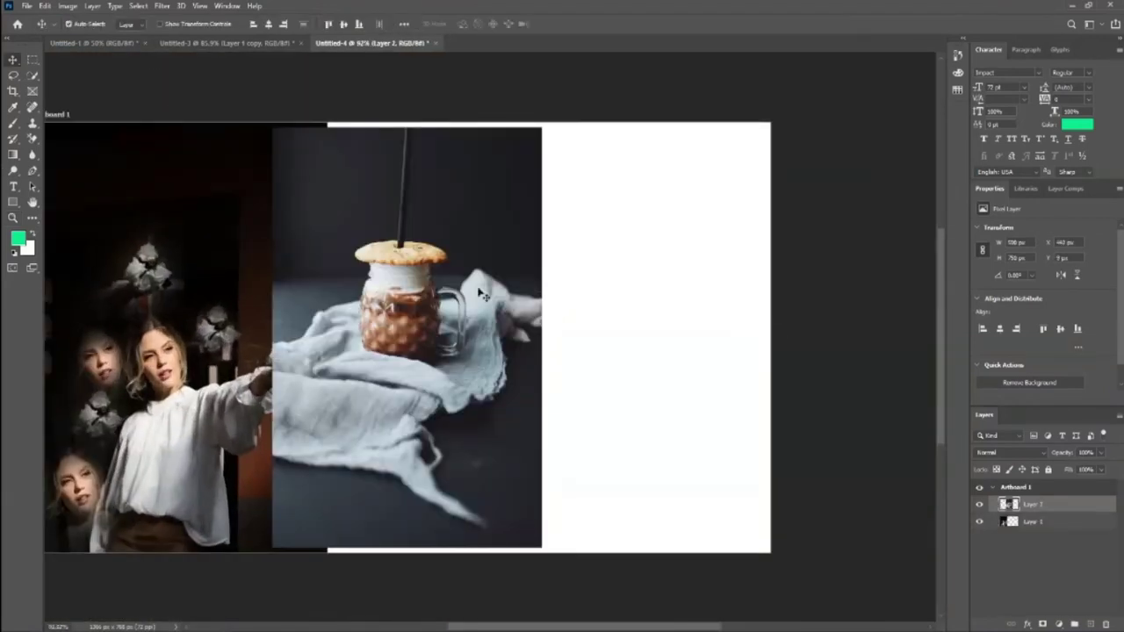
mouse_move(476, 274)
left_mouse_down()
mouse_move(625, 270)
mouse_move(602, 270)
left_mouse_up()
Enlarge the coffee-jar photo to full artboard height and push it to the right edge.
key("ctrl+t")
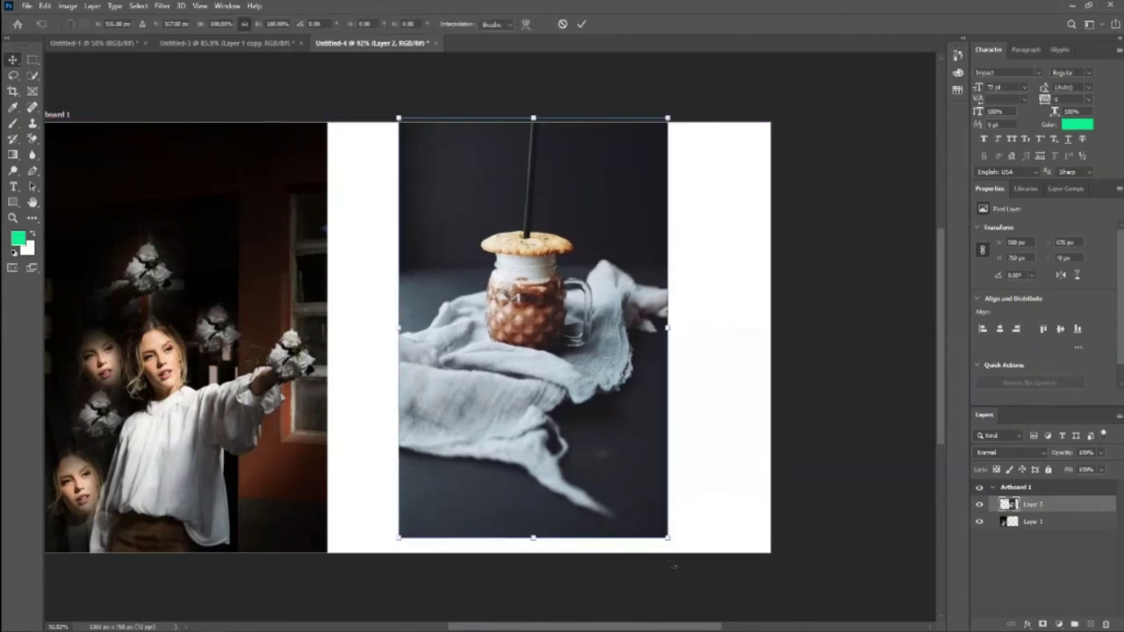
left_click_drag(669, 542, 688, 559)
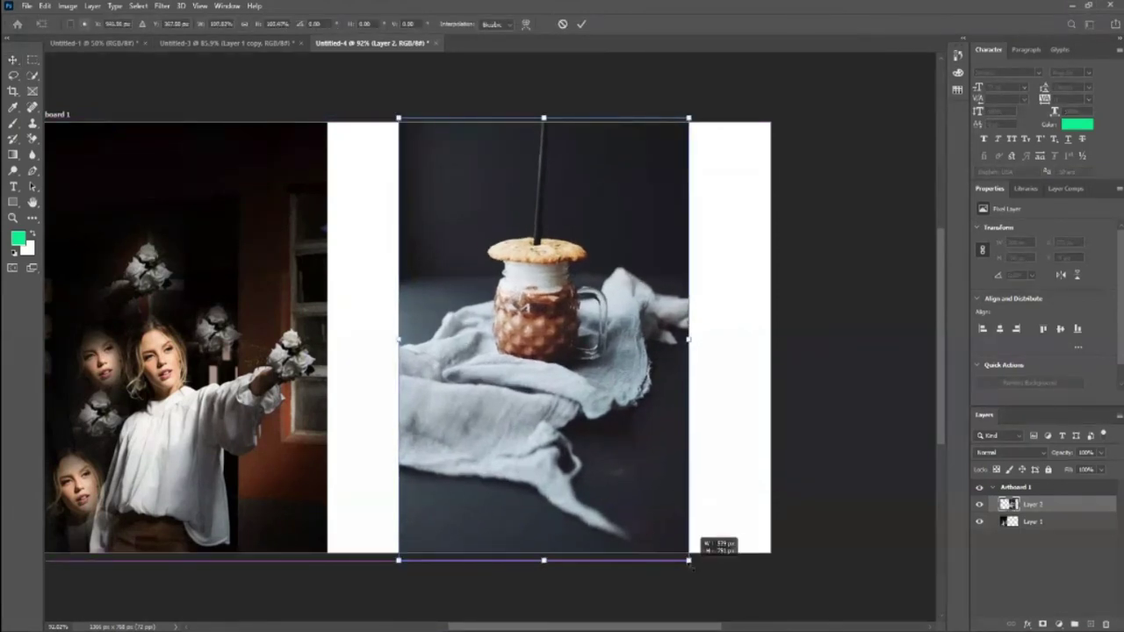
left_click(580, 24)
left_click_drag(591, 341, 677, 340)
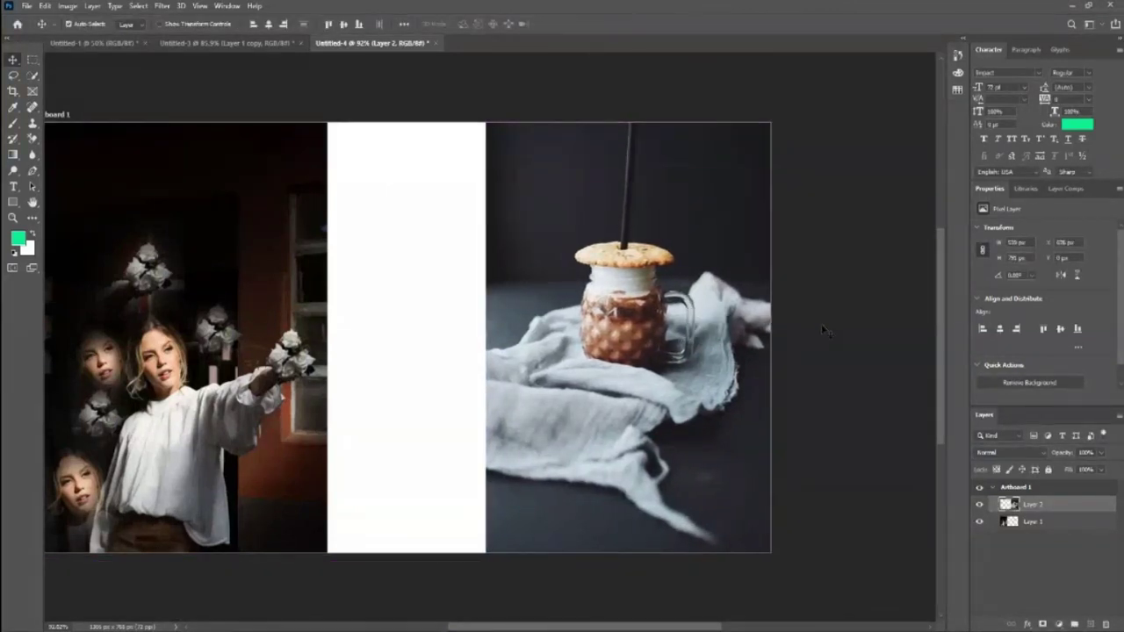
key("ctrl+plus")
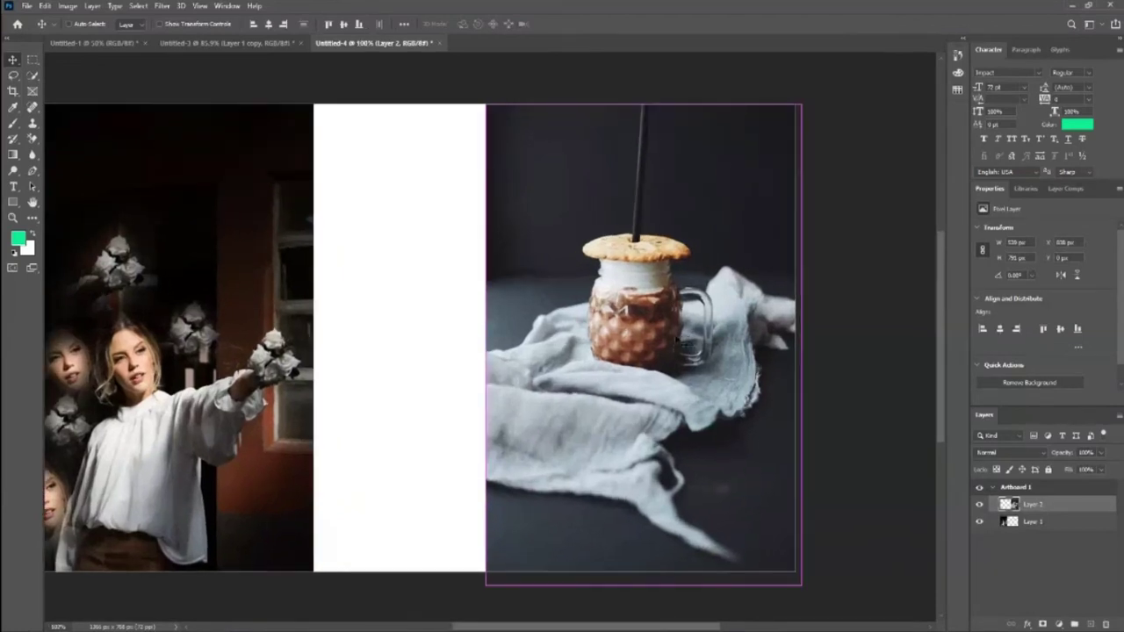
key("ctrl+plus")
Clone Stamp the jar with a large brush into the photo's upper-right area.
left_click_drag(651, 629, 702, 629)
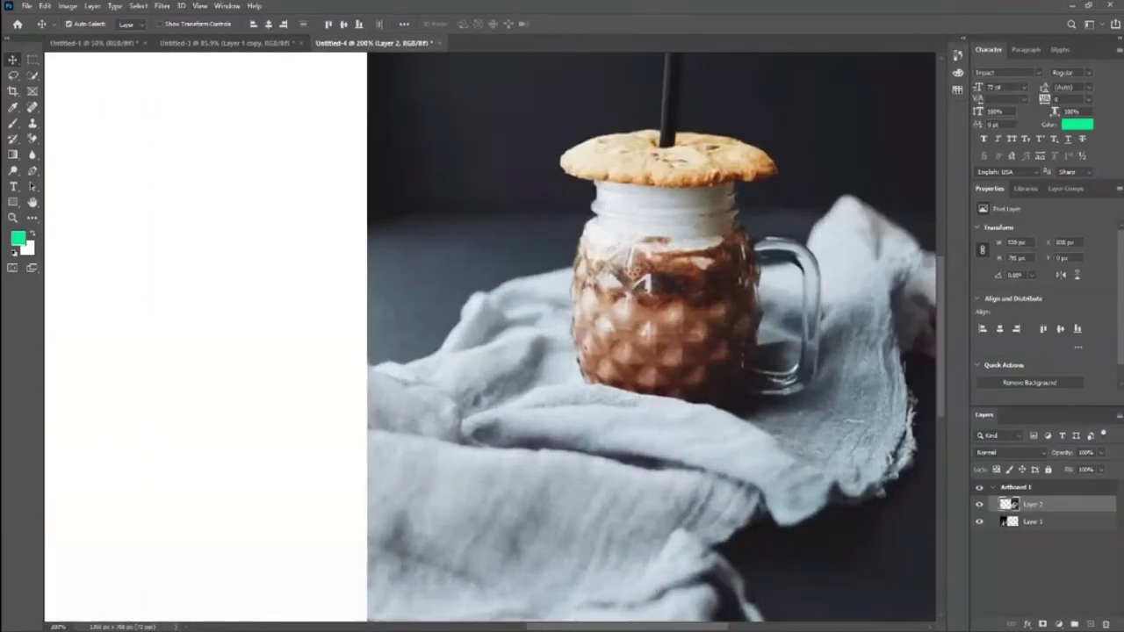
scroll(584, 329, "up", 5)
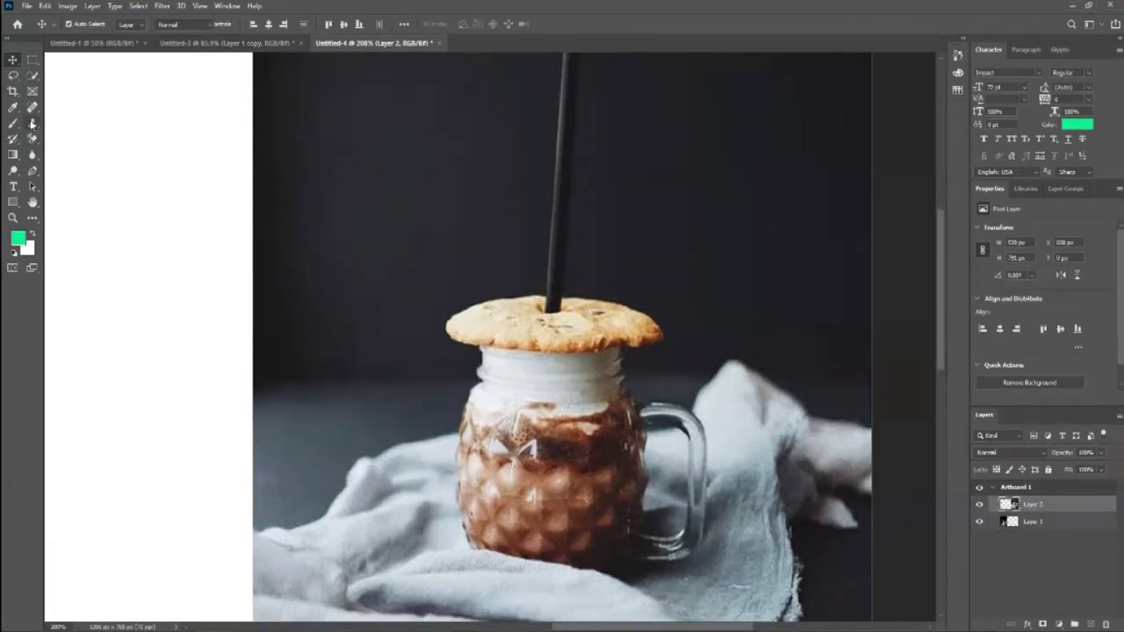
left_click(33, 123)
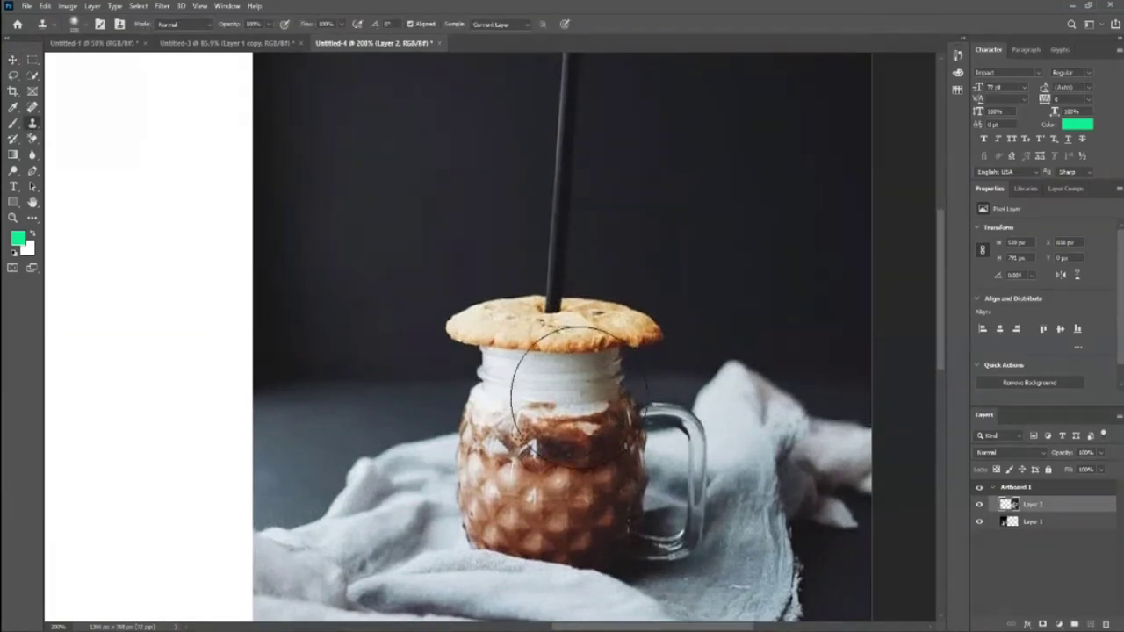
key("bracketright")
key("bracketright")
key("bracketright")
key("bracketright")
key("bracketright")
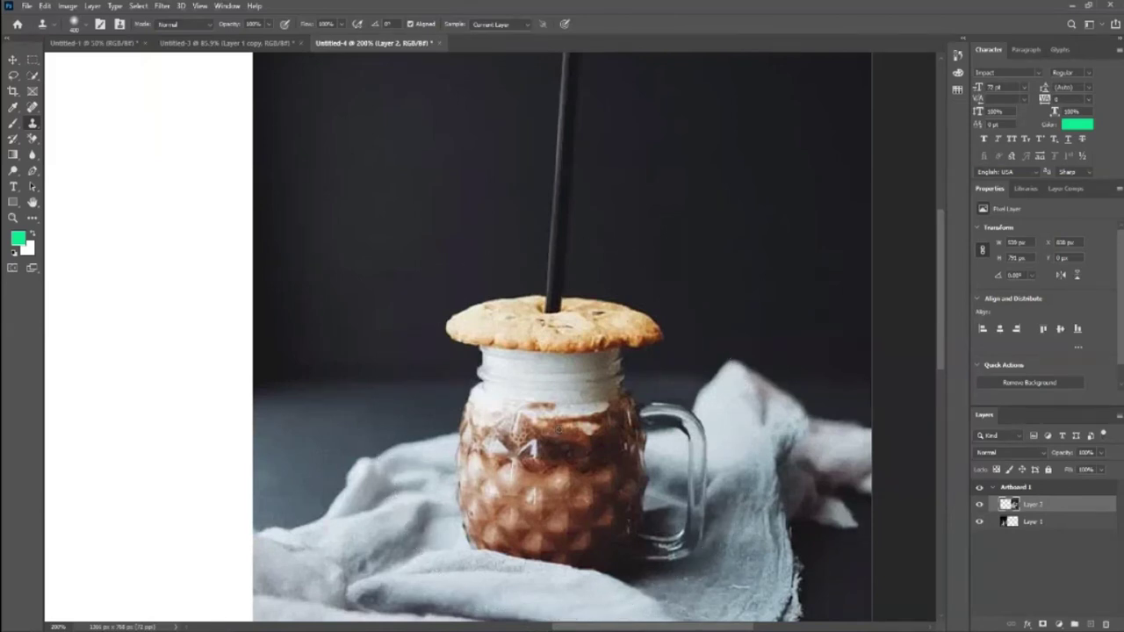
left_click(516, 395, "alt")
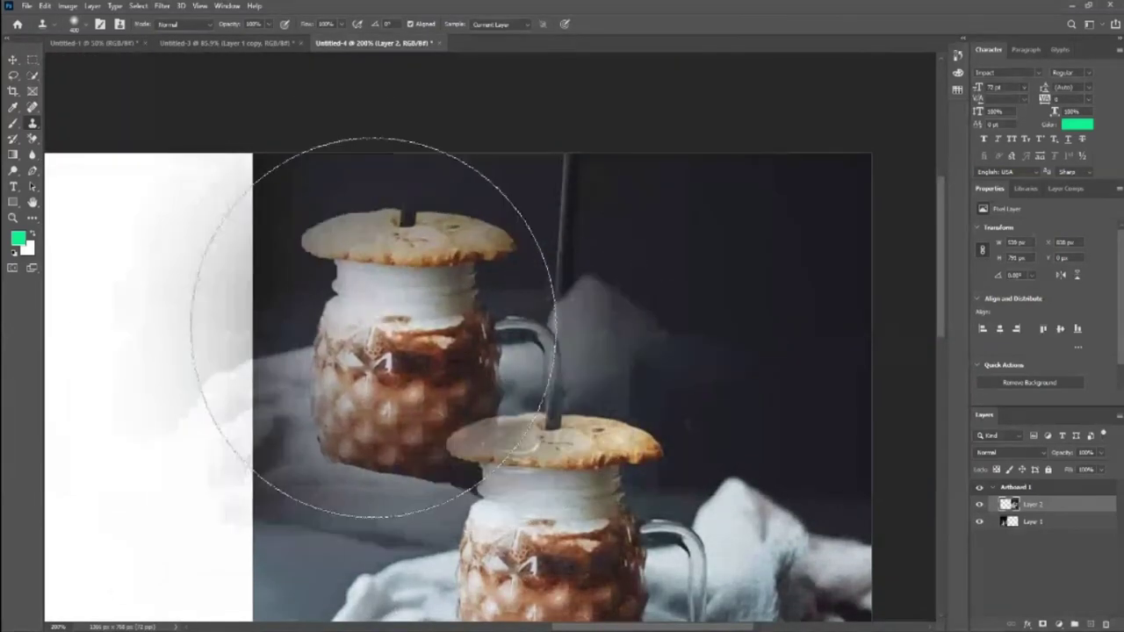
scroll(386, 281, "down", 2)
scroll(615, 245, "down", 2)
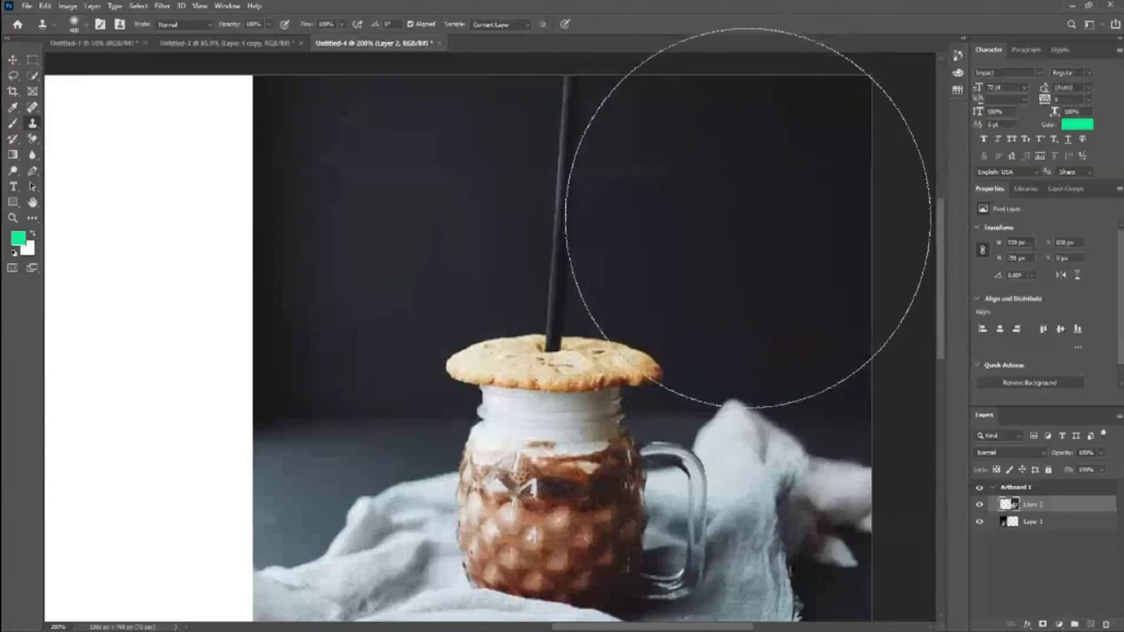
left_click_drag(747, 220, 329, 237)
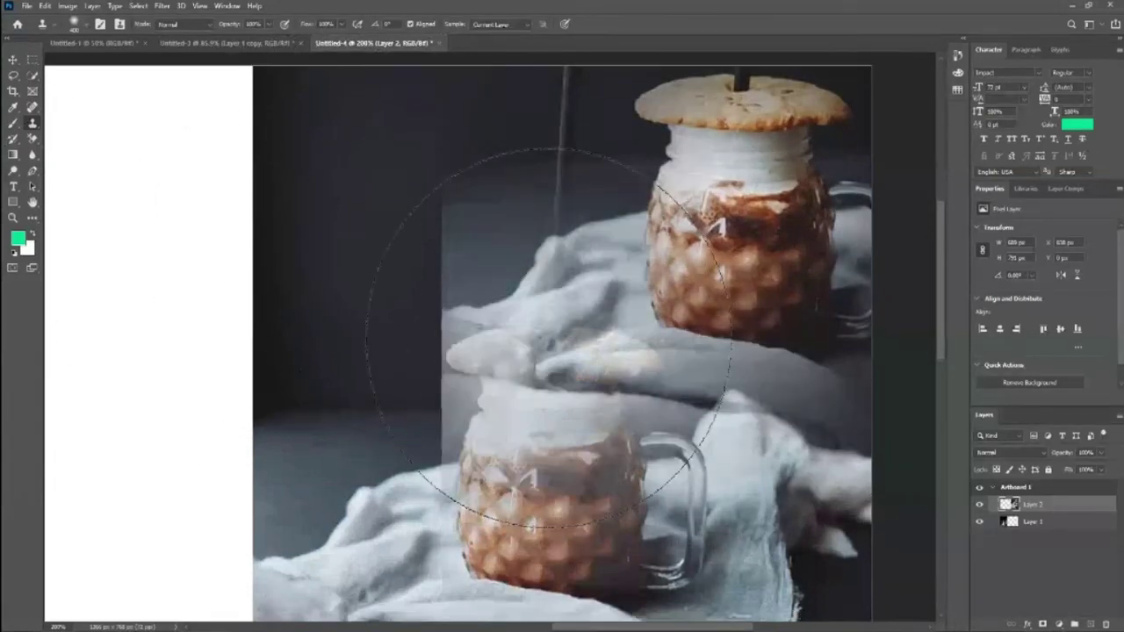
Undo the stray cloth stroke over the lower jar and resample the cloth as clone source.
key("ctrl+minus")
scroll(787, 446, "down", 3)
scroll(787, 446, "down", 3)
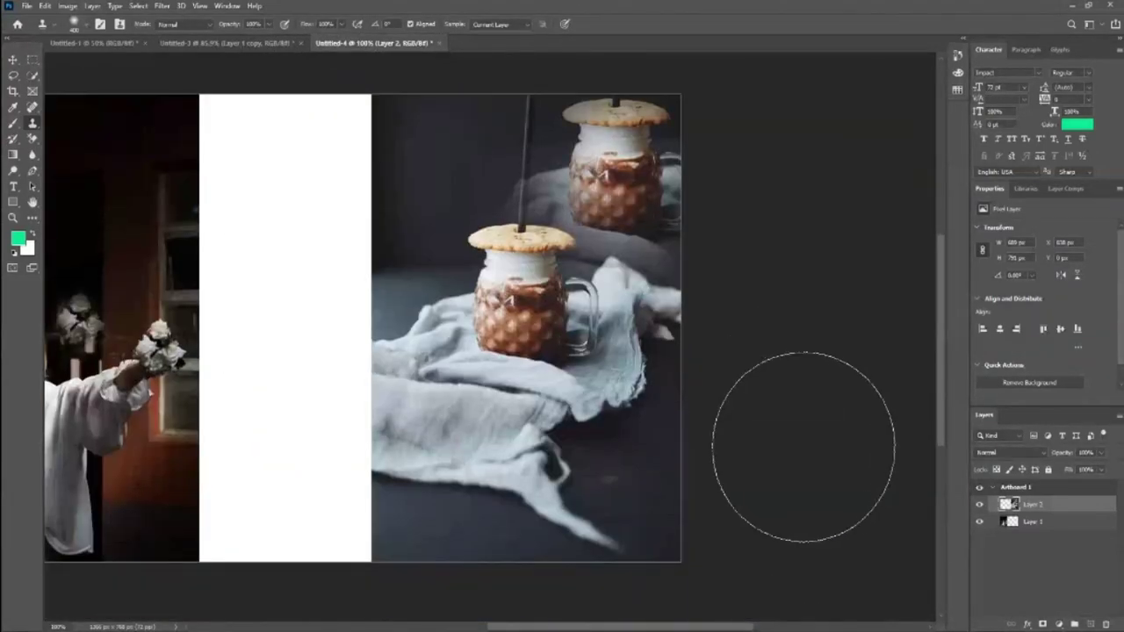
left_click_drag(535, 404, 519, 314)
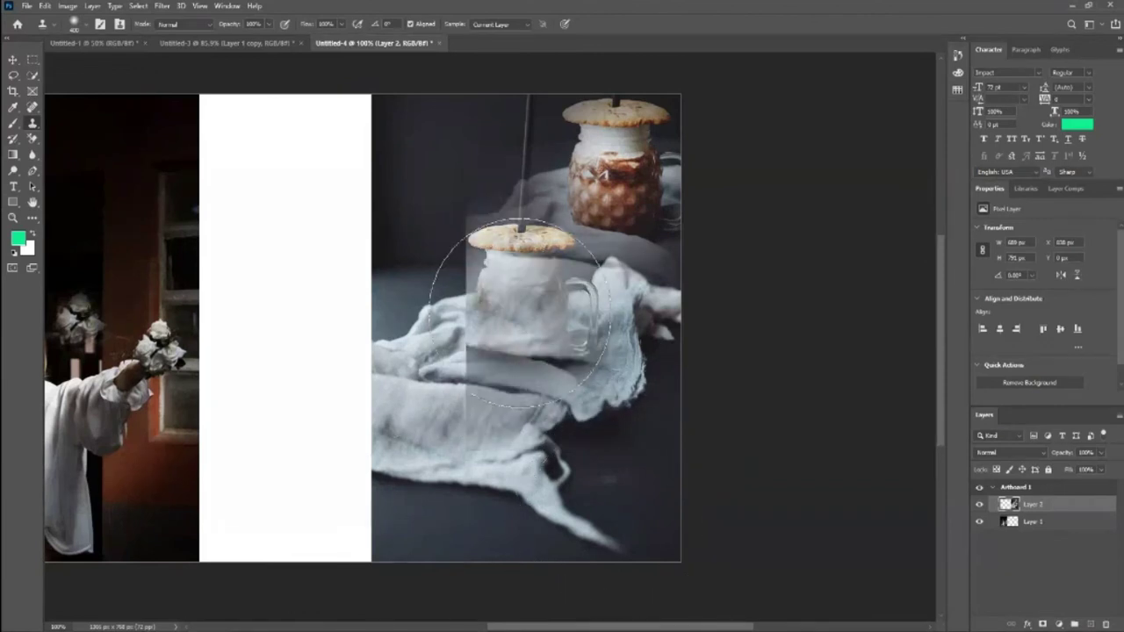
key("ctrl+z")
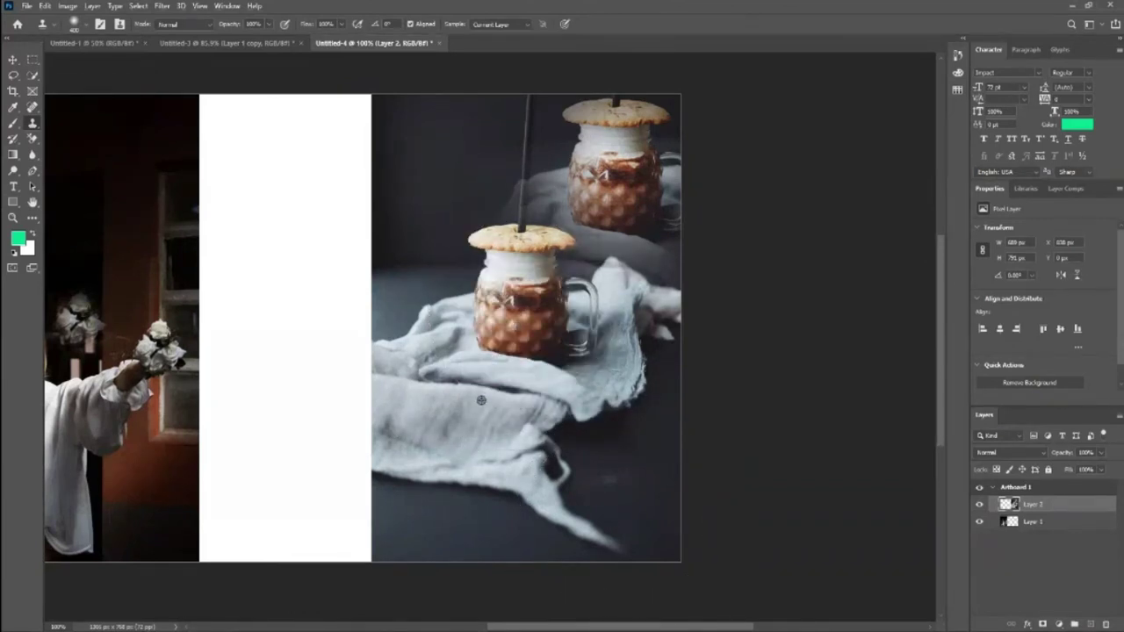
left_click(477, 412, "alt")
left_click(13, 60)
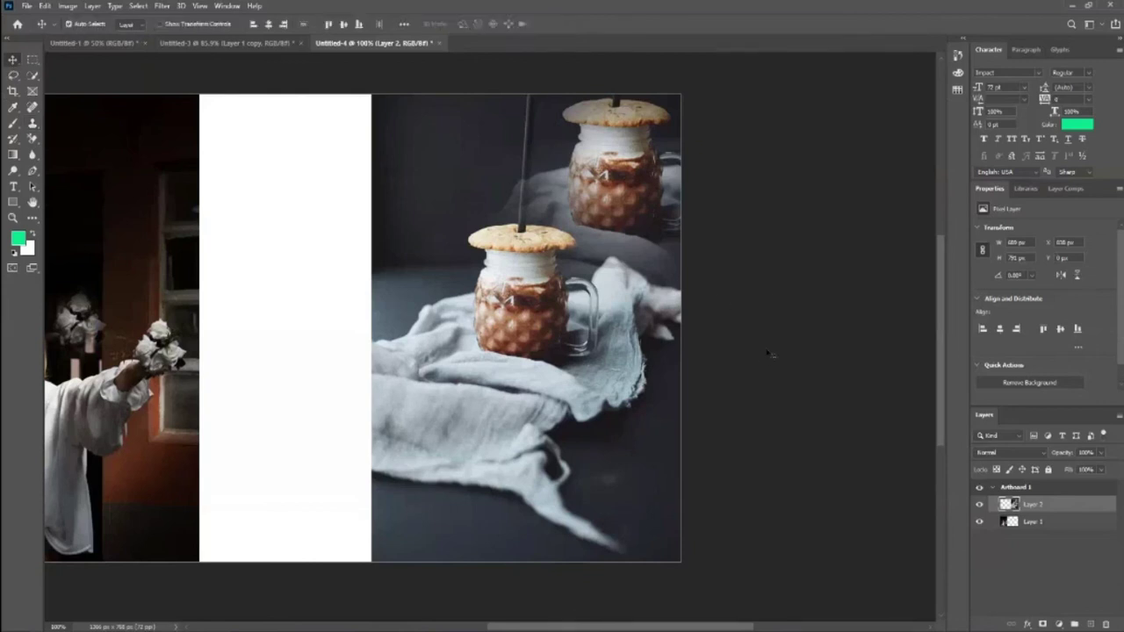
mouse_move(663, 630)
left_mouse_down()
mouse_move(558, 630)
mouse_move(571, 630)
left_mouse_up()
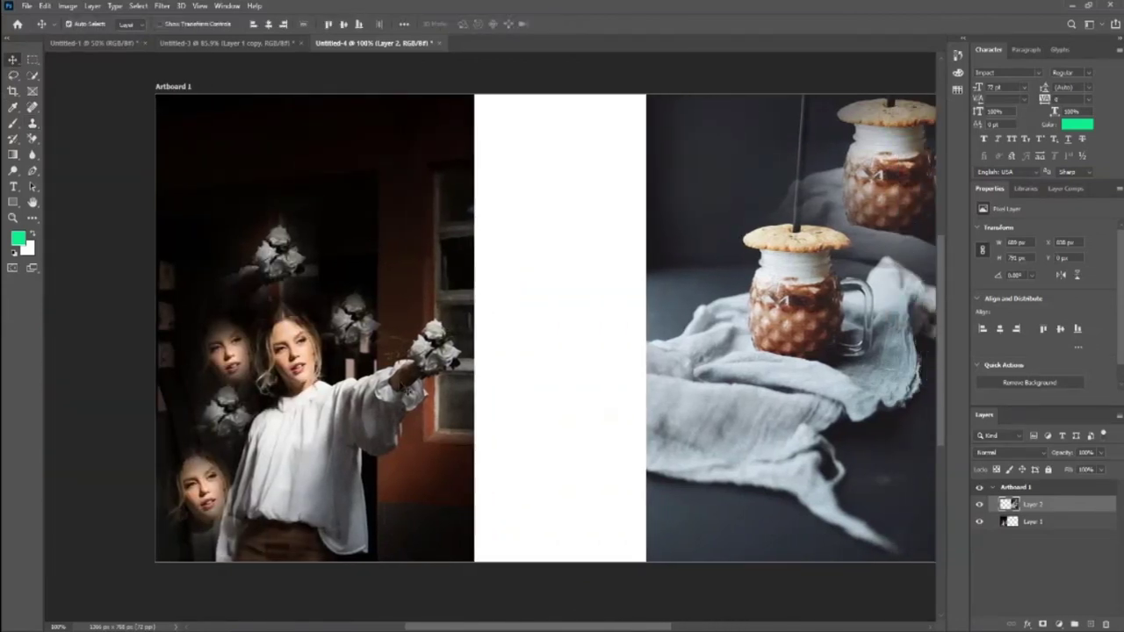
Duplicate Artboard 1 alongside itself to the right as Artboard 1 copy.
scroll(554, 436, "up", 1)
scroll(554, 483, "down", 2)
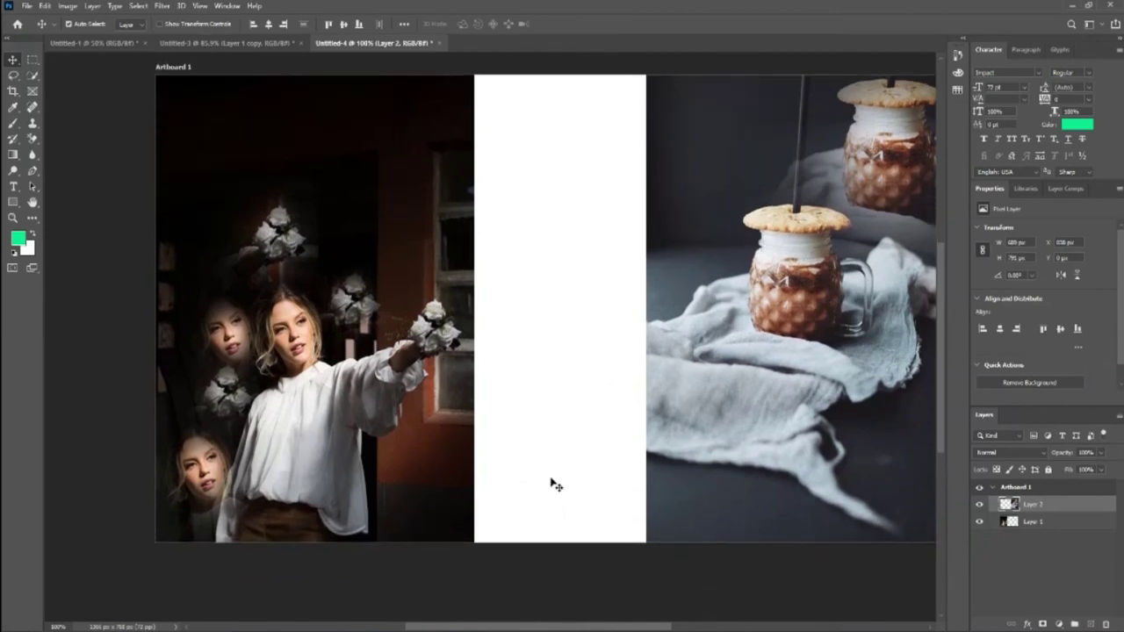
left_click_drag(600, 628, 709, 629)
scroll(672, 620, "up", 1)
key("ctrl+minus")
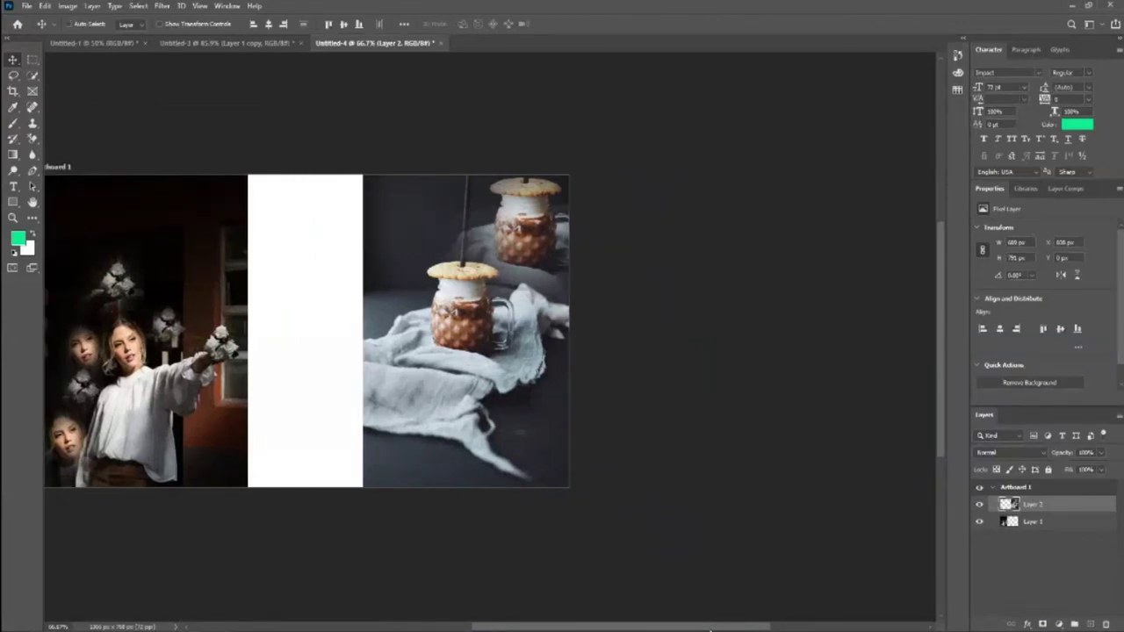
key("ctrl+o")
left_click(548, 10)
left_click(336, 387)
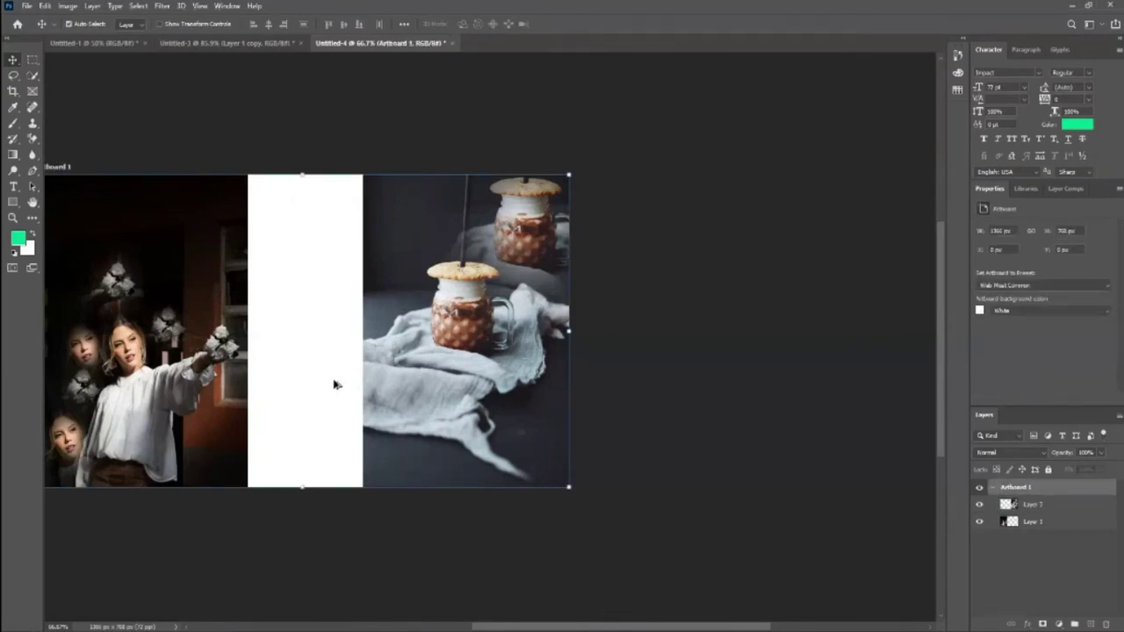
left_click_drag(322, 437, 876, 437)
Delete both photos from Artboard 1 copy, leaving it a blank white artboard.
left_click_drag(591, 627, 703, 627)
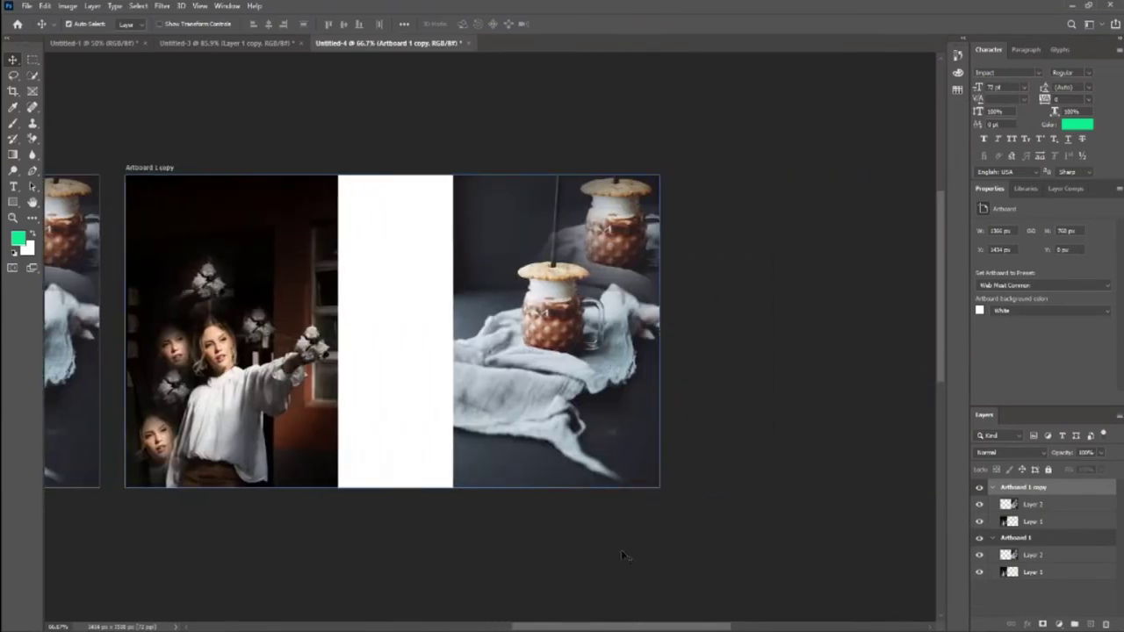
left_click(544, 413)
key("Delete")
left_click(346, 414)
key("Delete")
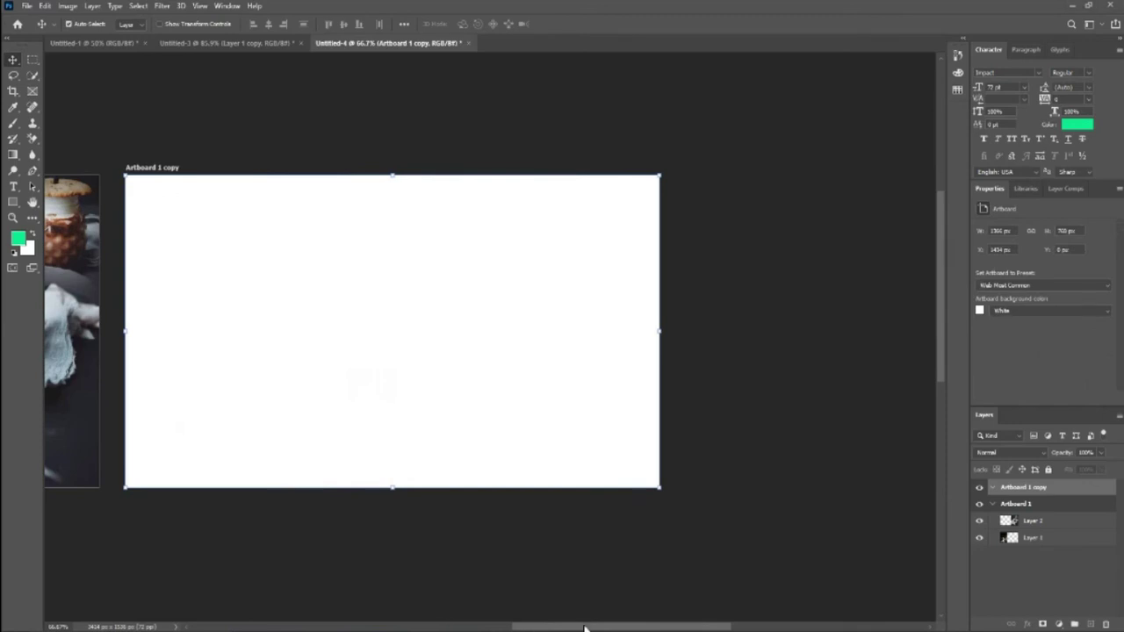
left_click_drag(577, 628, 550, 623)
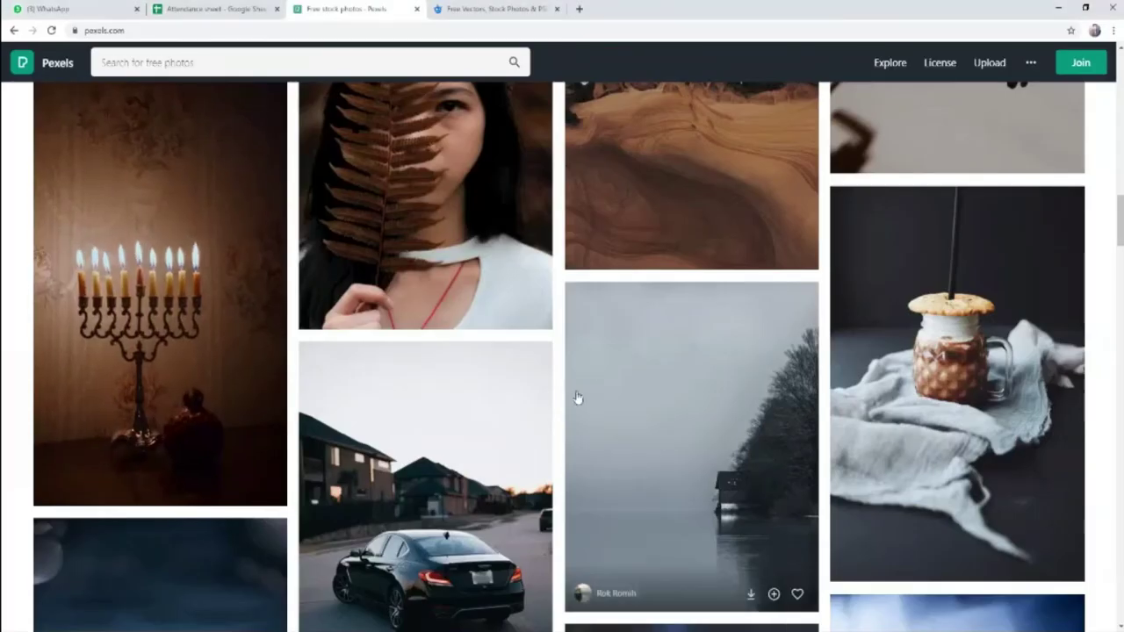
Copy the black sedan photo from the Pexels feed to the clipboard.
scroll(574, 399, "down", 4)
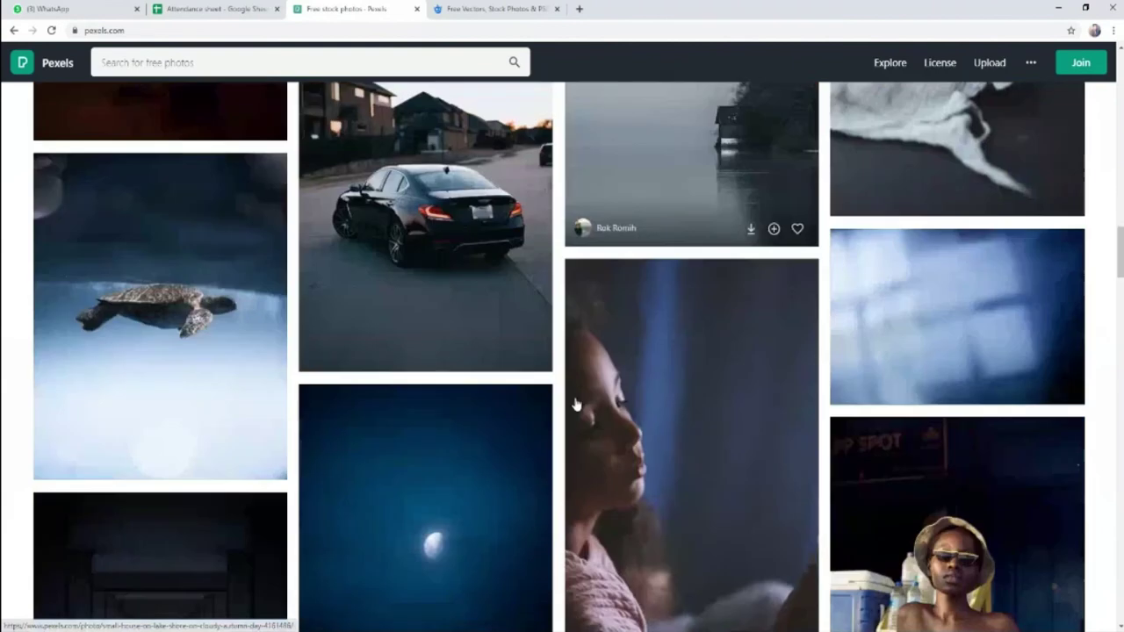
scroll(521, 404, "up", 2)
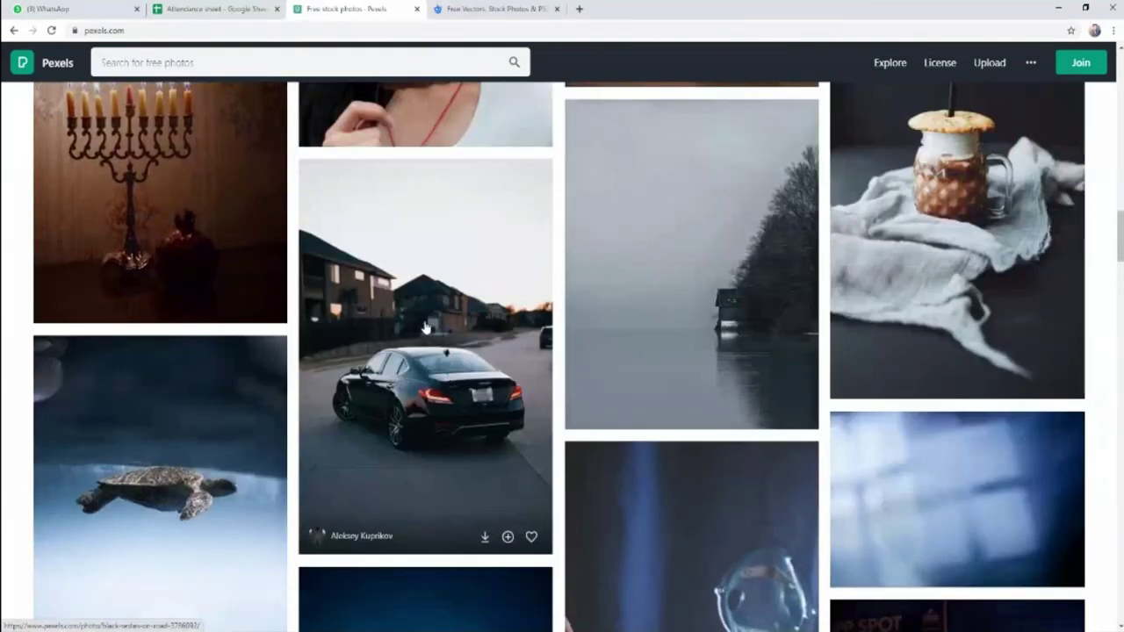
right_click(409, 361)
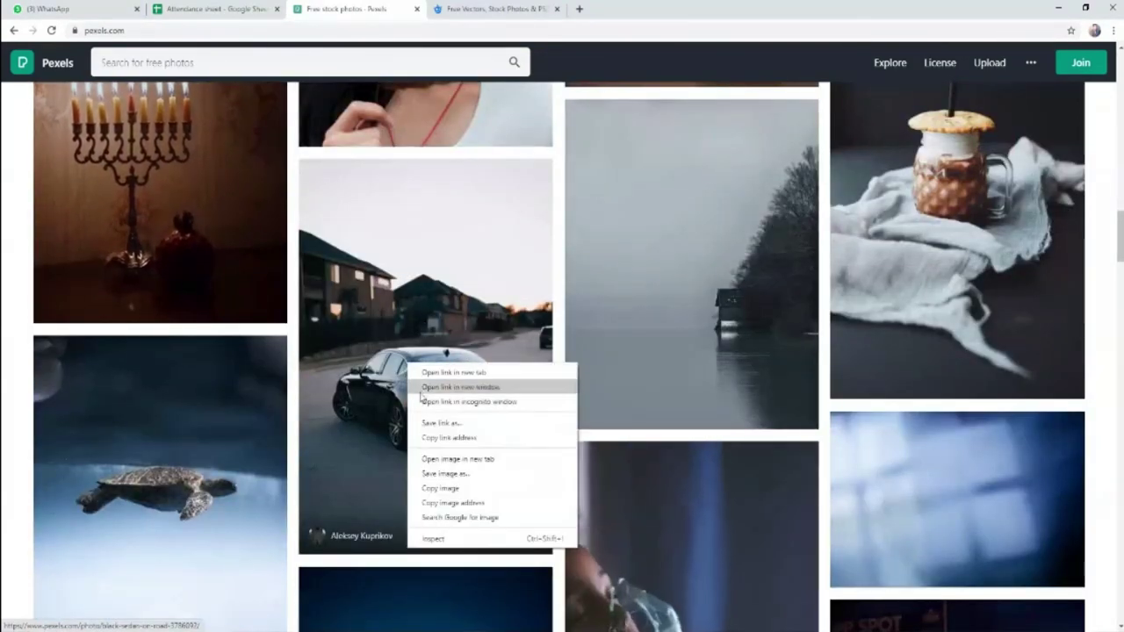
left_click(449, 489)
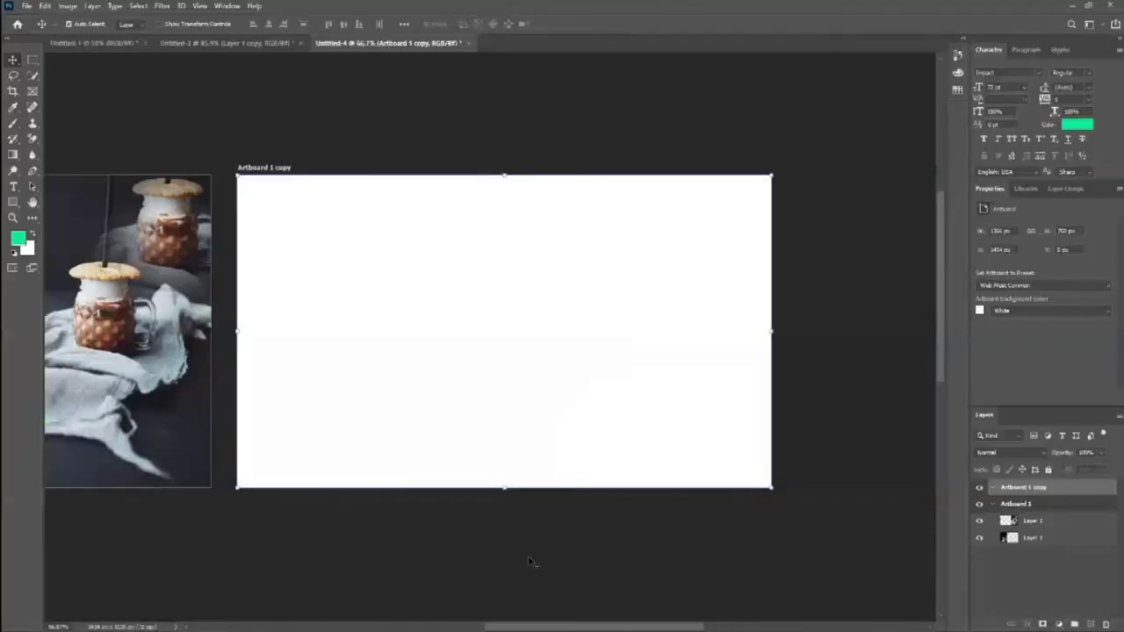
Paste the black sedan photo as Layer 3 centred on the blank artboard and zoom in.
key("ctrl+v")
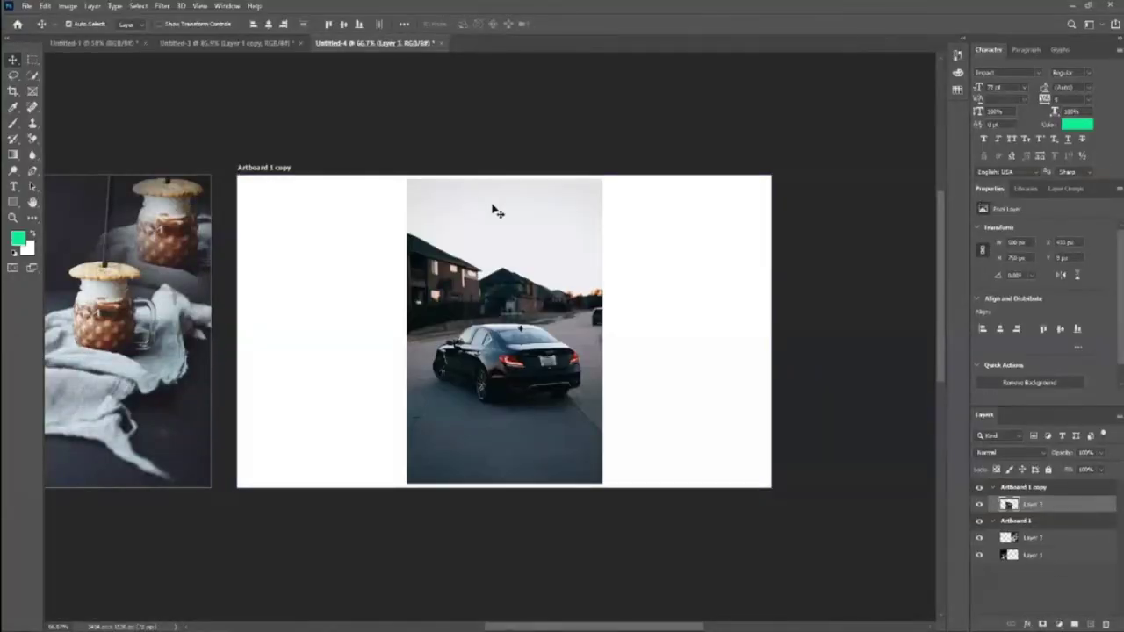
left_click(465, 131)
key("ctrl+plus")
key("ctrl+plus")
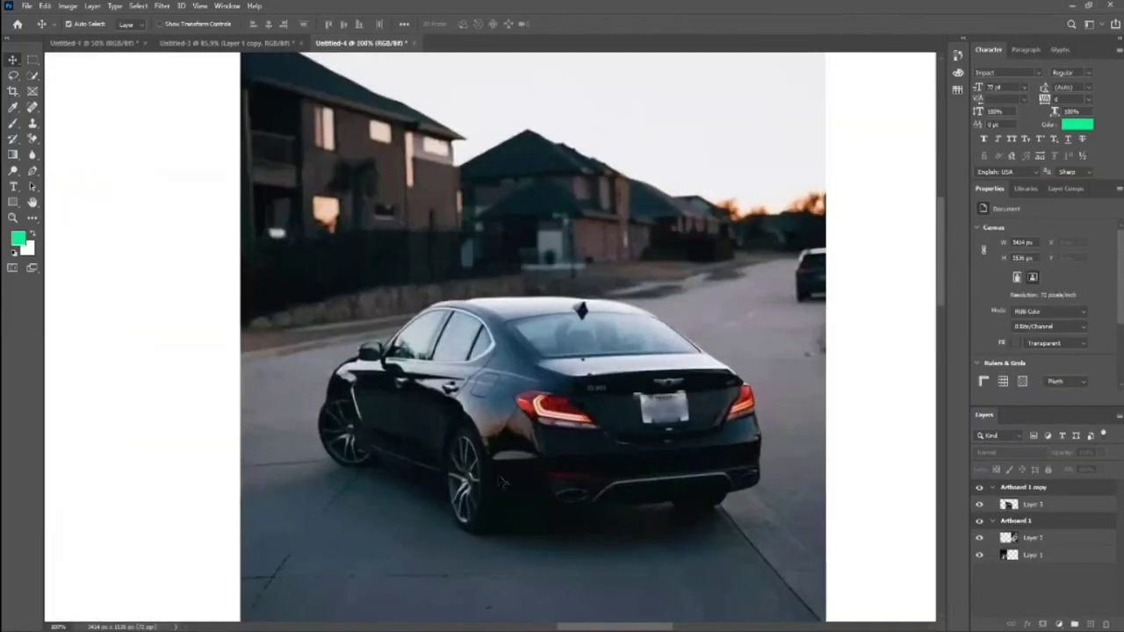
scroll(520, 463, "down", 2)
scroll(520, 463, "down", 1)
scroll(520, 463, "up", 1)
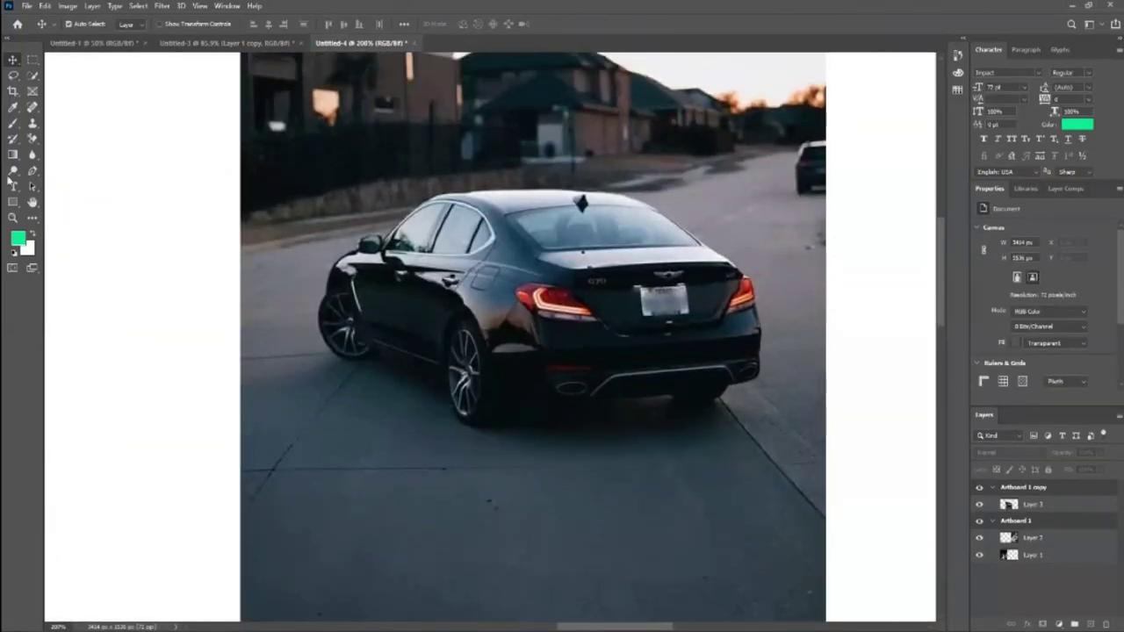
left_click(33, 123)
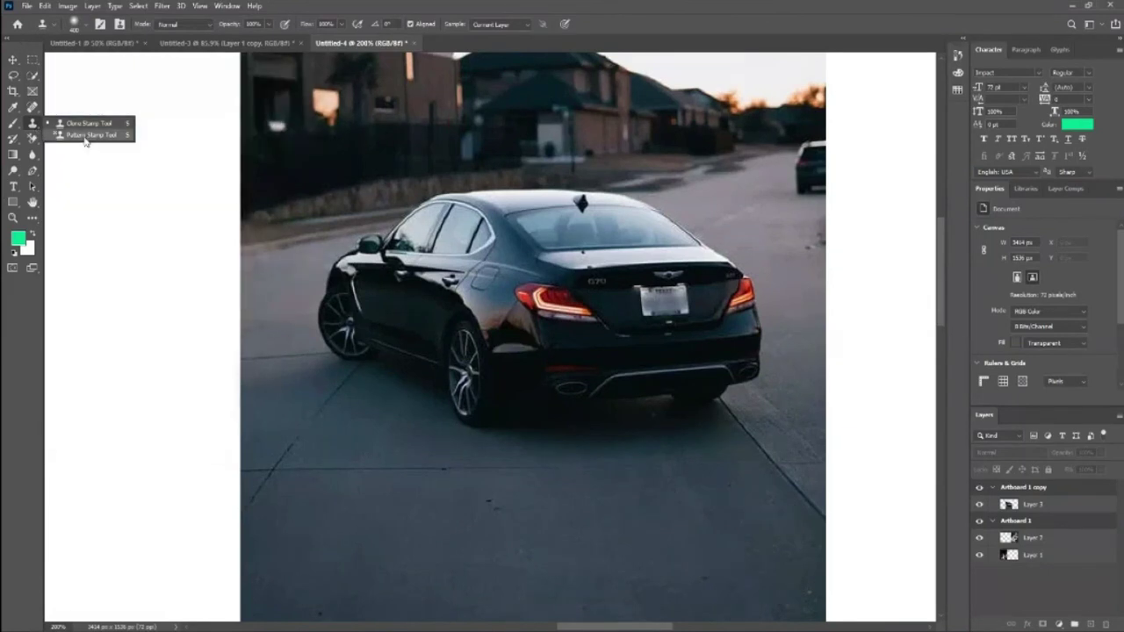
Set the Pattern Stamp on Layer 3 with an enlarged brush and the green Grass pattern.
left_click(85, 136)
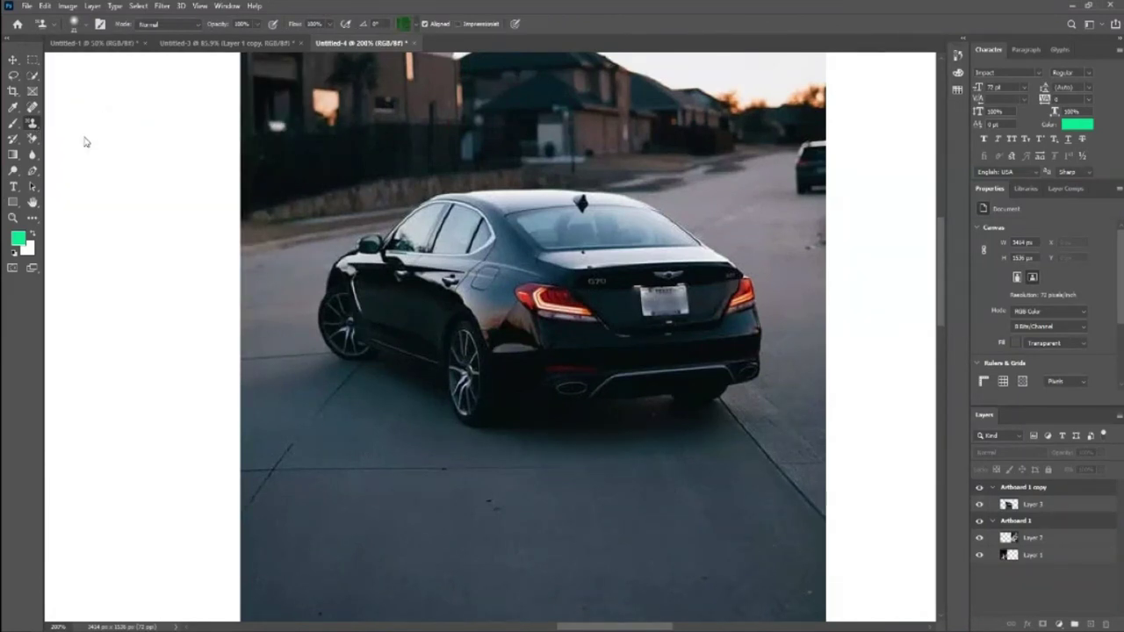
left_click(1040, 506)
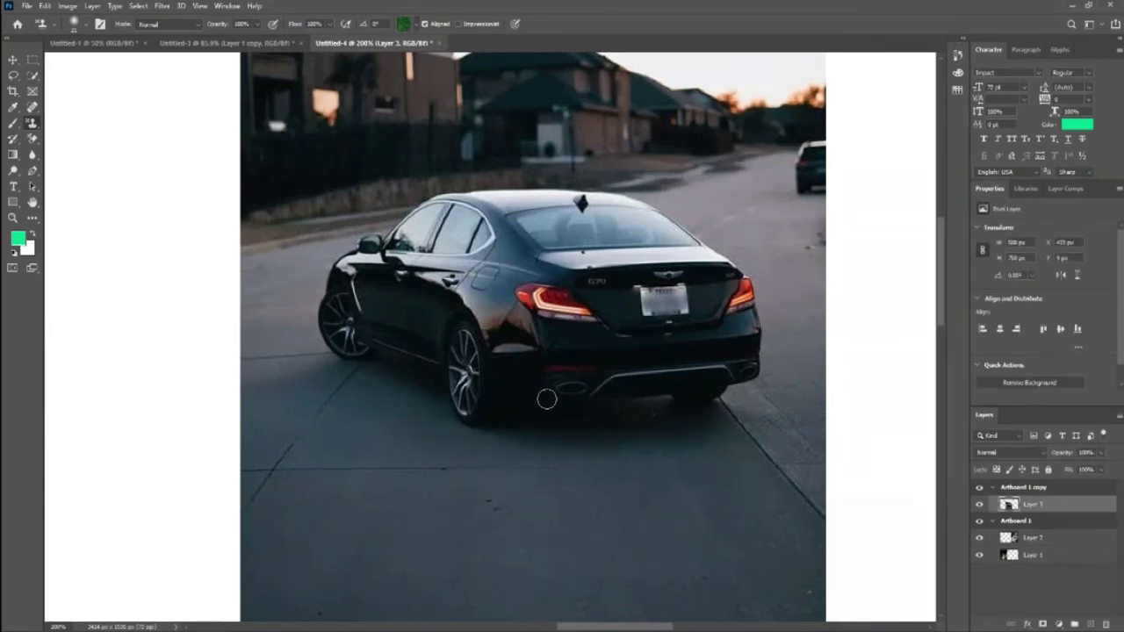
key("bracketright")
key("bracketright")
key("bracketright")
key("bracketright")
key("bracketright")
scroll(584, 472, "down", 2)
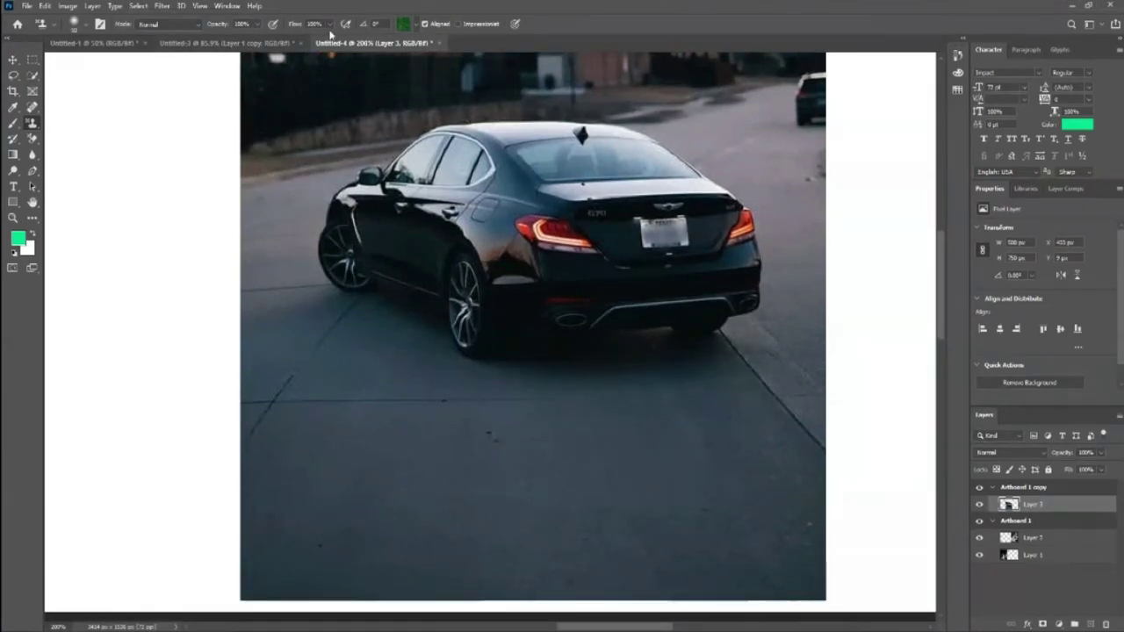
left_click(418, 26)
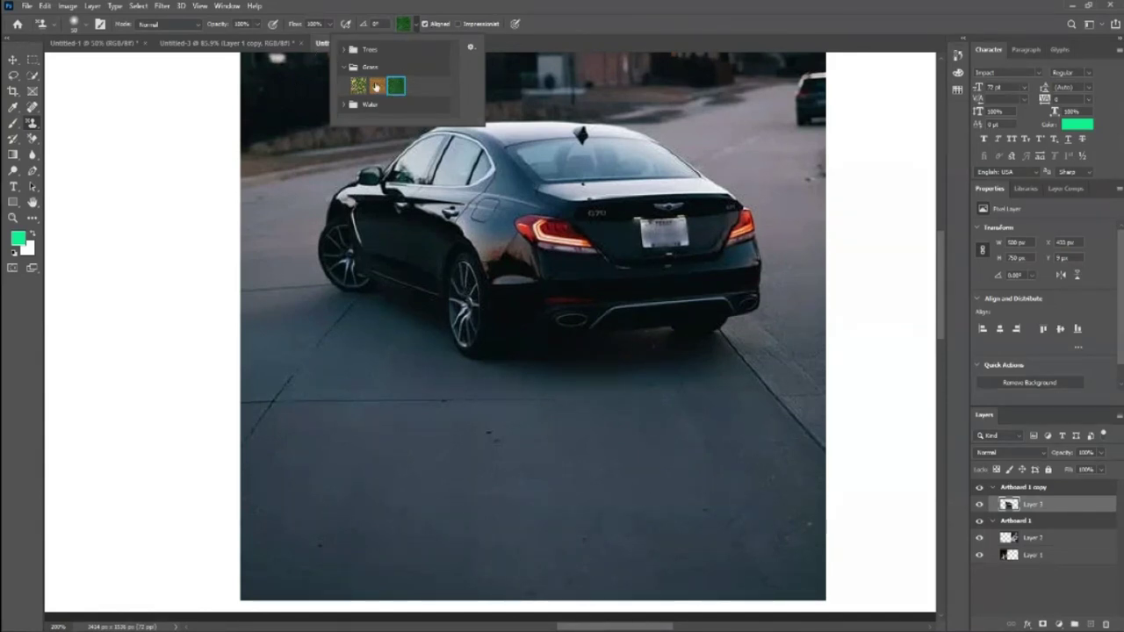
left_click(380, 87)
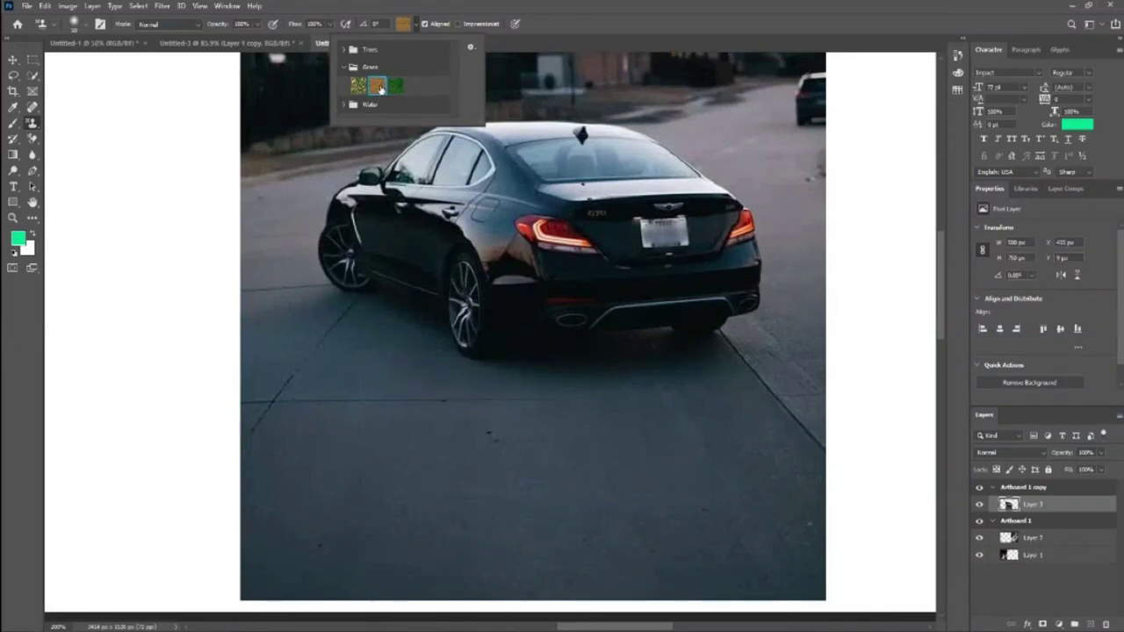
left_click(358, 85)
left_click(397, 87)
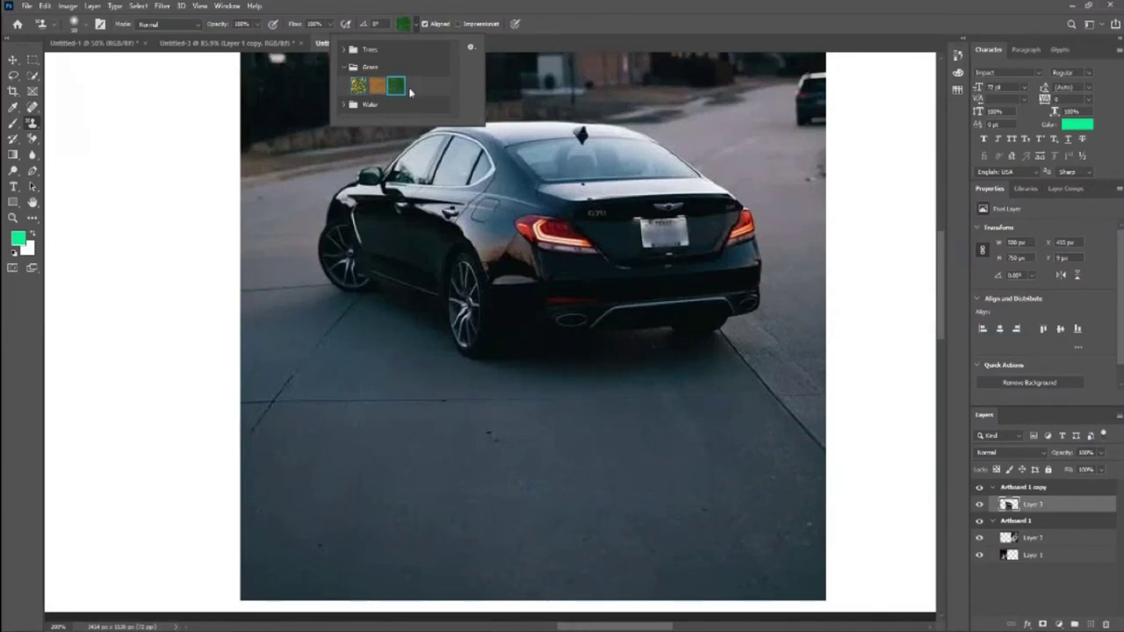
Paint grass across the lower road beneath the sedan, then zoom out to both artboards.
left_click_drag(618, 431, 261, 432)
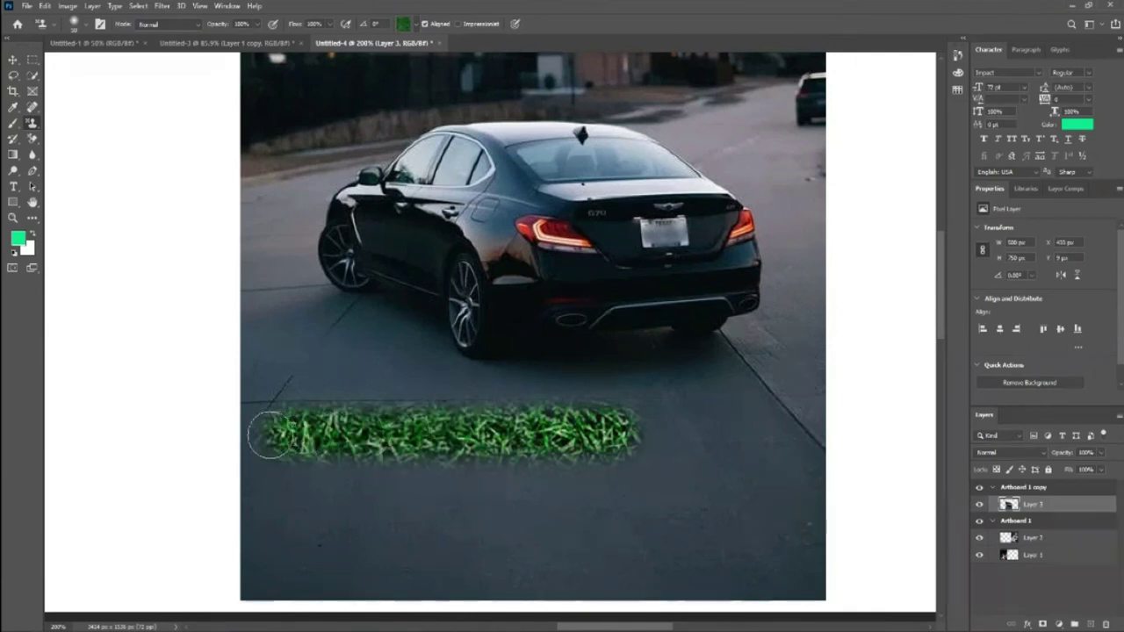
left_click_drag(625, 432, 825, 437)
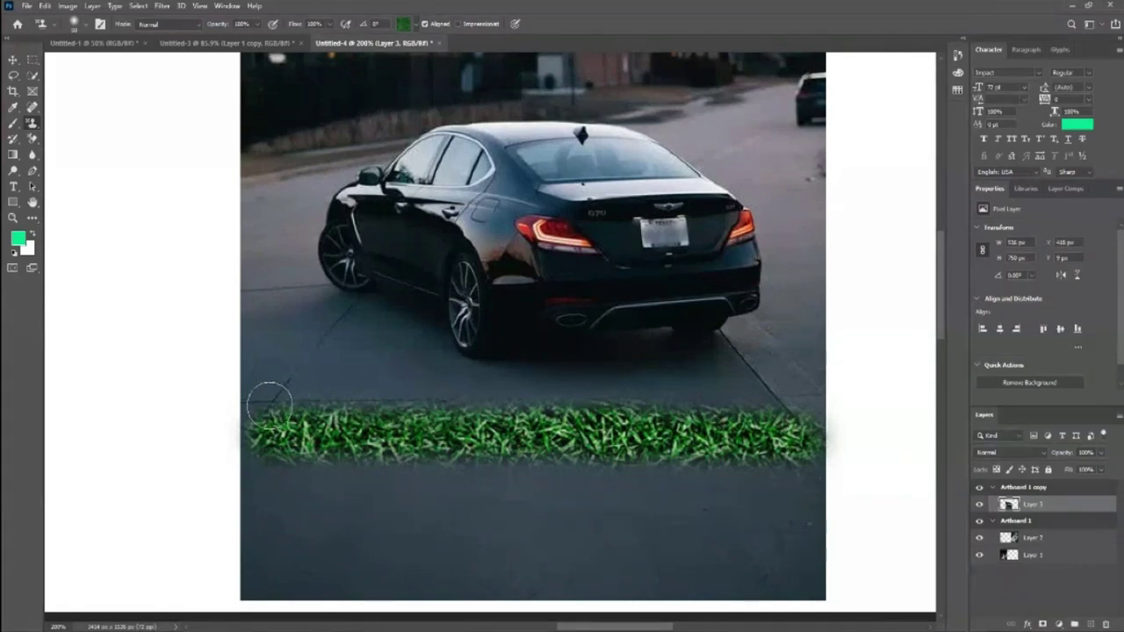
left_click_drag(255, 392, 824, 394)
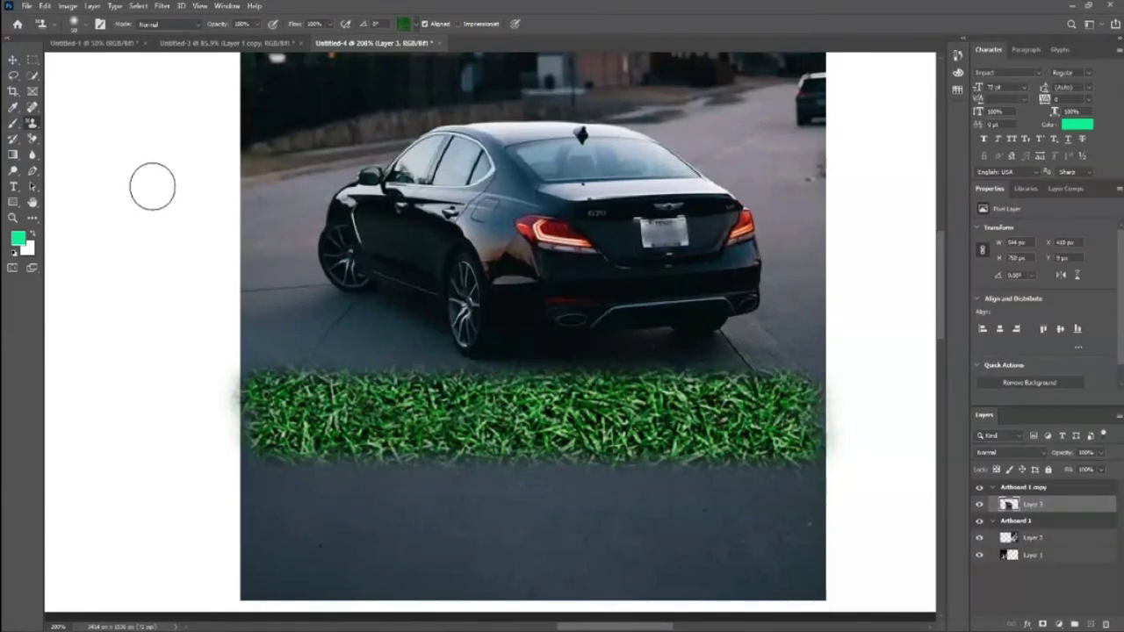
mouse_move(264, 374)
left_mouse_down()
mouse_move(696, 351)
mouse_move(797, 354)
mouse_move(817, 369)
left_mouse_up()
scroll(690, 490, "down", 1)
mouse_move(269, 431)
left_mouse_down()
mouse_move(808, 446)
mouse_move(802, 469)
mouse_move(743, 483)
mouse_move(281, 481)
mouse_move(261, 517)
mouse_move(755, 536)
mouse_move(820, 527)
mouse_move(816, 553)
mouse_move(702, 513)
left_mouse_up()
scroll(544, 430, "up", 2)
scroll(544, 430, "up", 3)
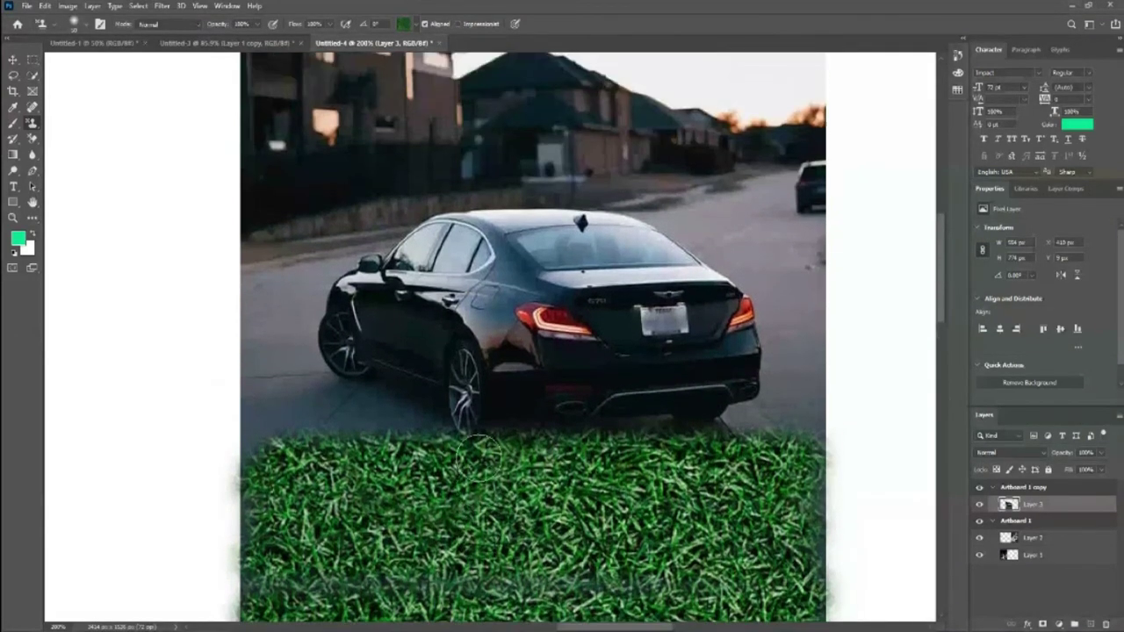
scroll(544, 431, "up", 4)
scroll(544, 430, "down", 3)
scroll(546, 428, "up", 3)
scroll(546, 428, "down", 1)
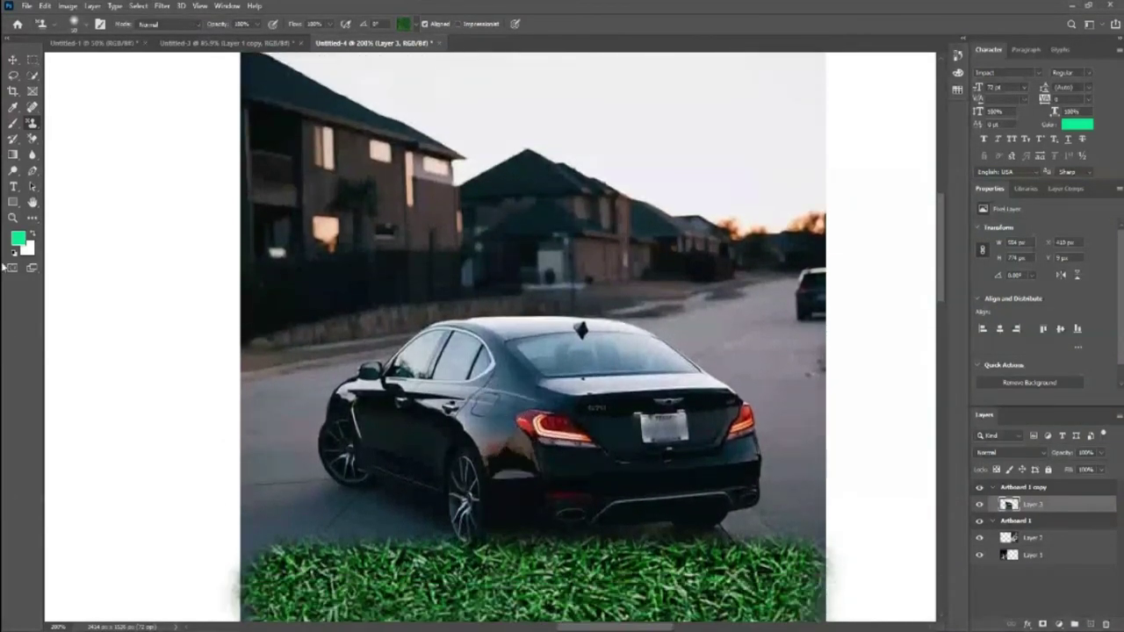
key("z")
mouse_move(196, 329)
left_mouse_down()
mouse_move(359, 325)
mouse_move(565, 462)
left_mouse_up()
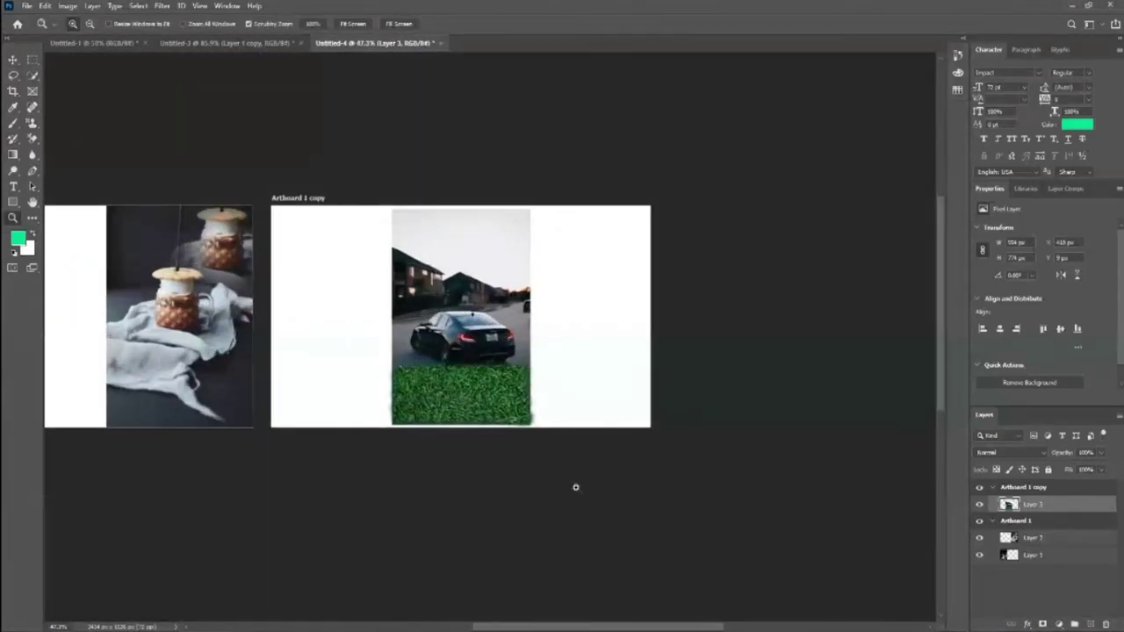
Move the grass car photo to the artboard's left edge and rescale it.
key("v")
mouse_move(479, 407)
left_mouse_down()
mouse_move(357, 406)
mouse_move(432, 453)
left_mouse_up()
key("ctrl+t")
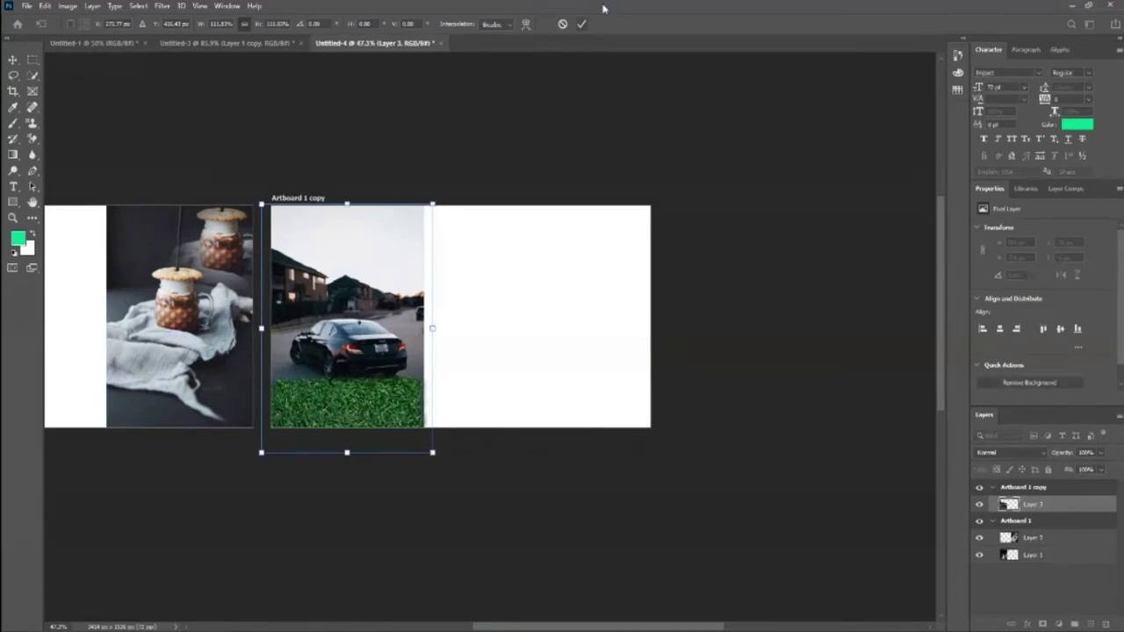
left_click(584, 25)
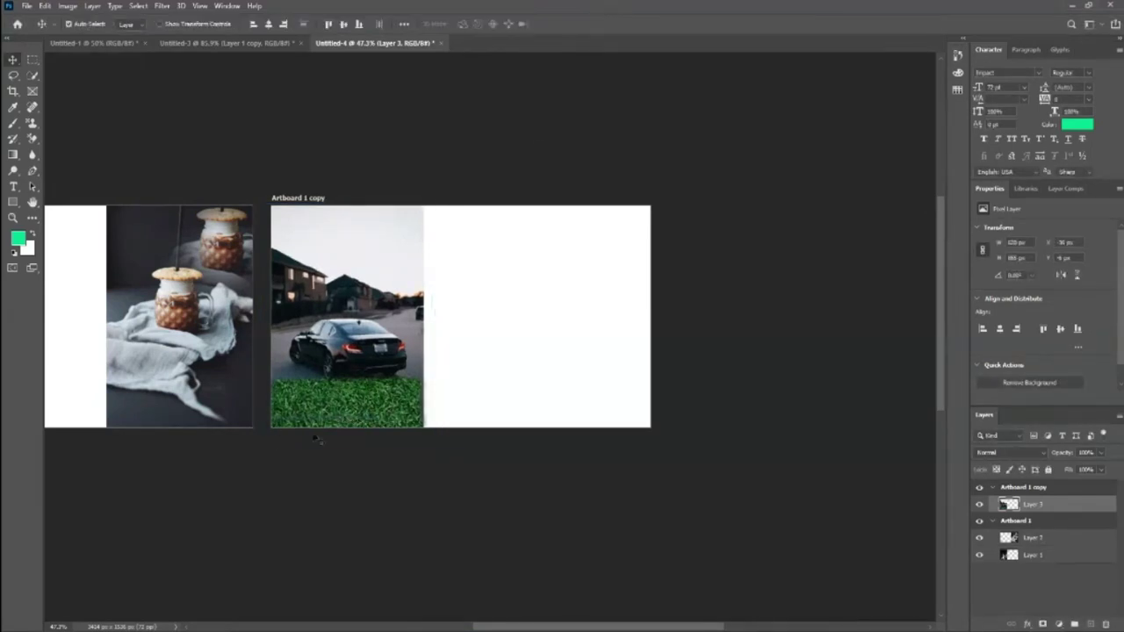
left_click(434, 453)
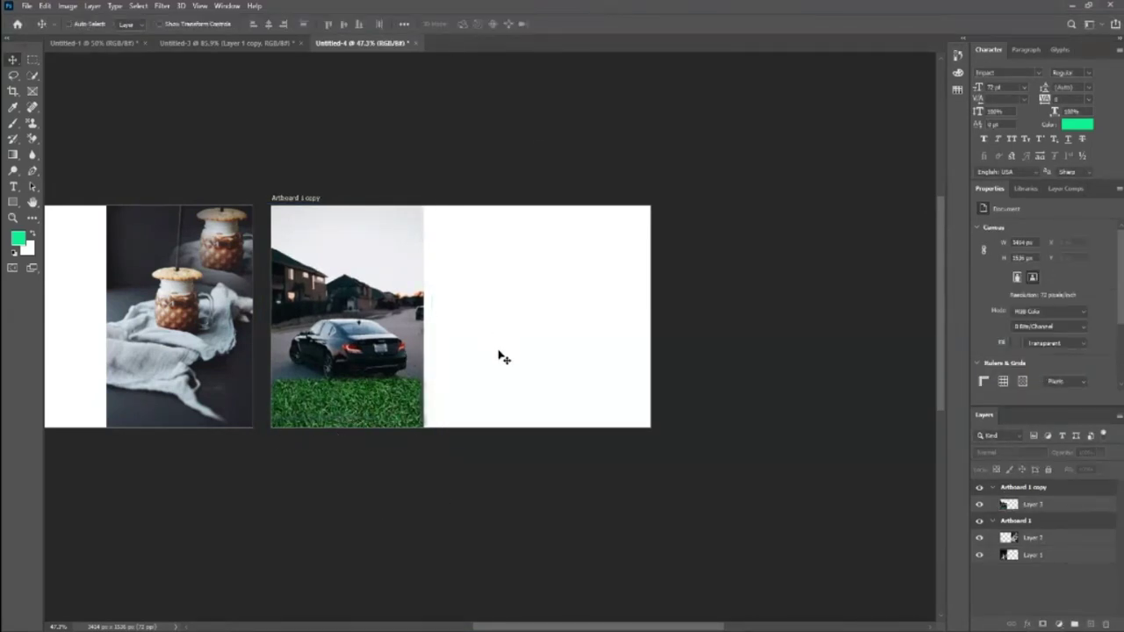
Paste a second car photo as Layer 4, enlarged to fill the artboard's right side.
key("ctrl+v")
mouse_move(448, 386)
left_mouse_down()
mouse_move(571, 286)
mouse_move(599, 289)
left_mouse_up()
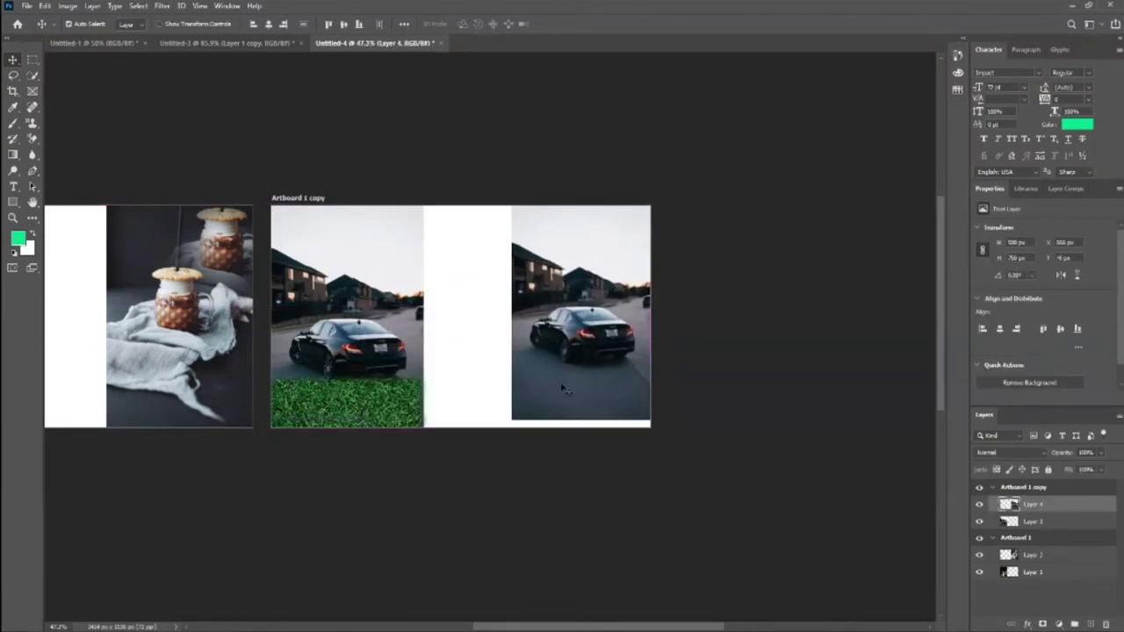
key("ctrl+t")
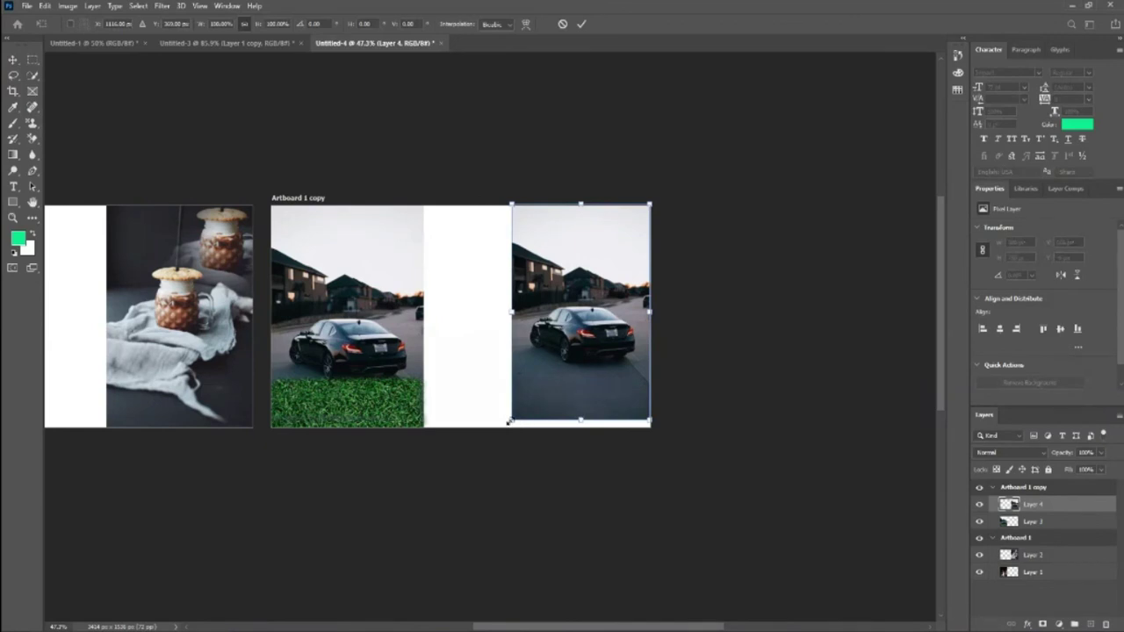
left_click_drag(509, 423, 496, 430)
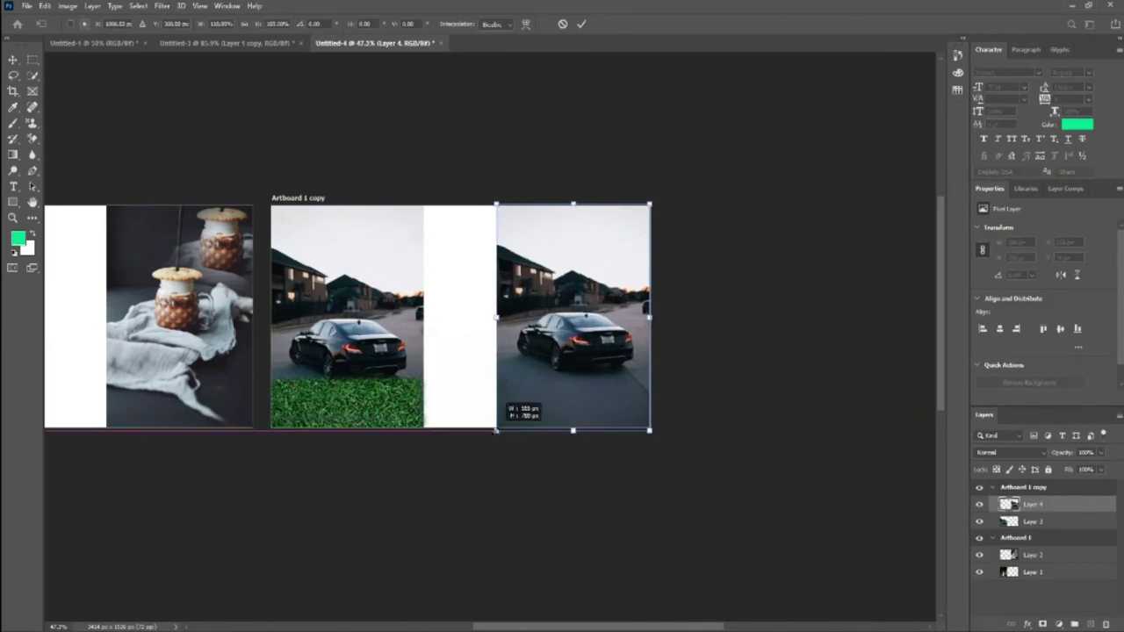
left_click(582, 23)
left_click(718, 360)
Switch to the Pattern Stamp on Layer 4 and undo the stray green paint.
key("ctrl+plus")
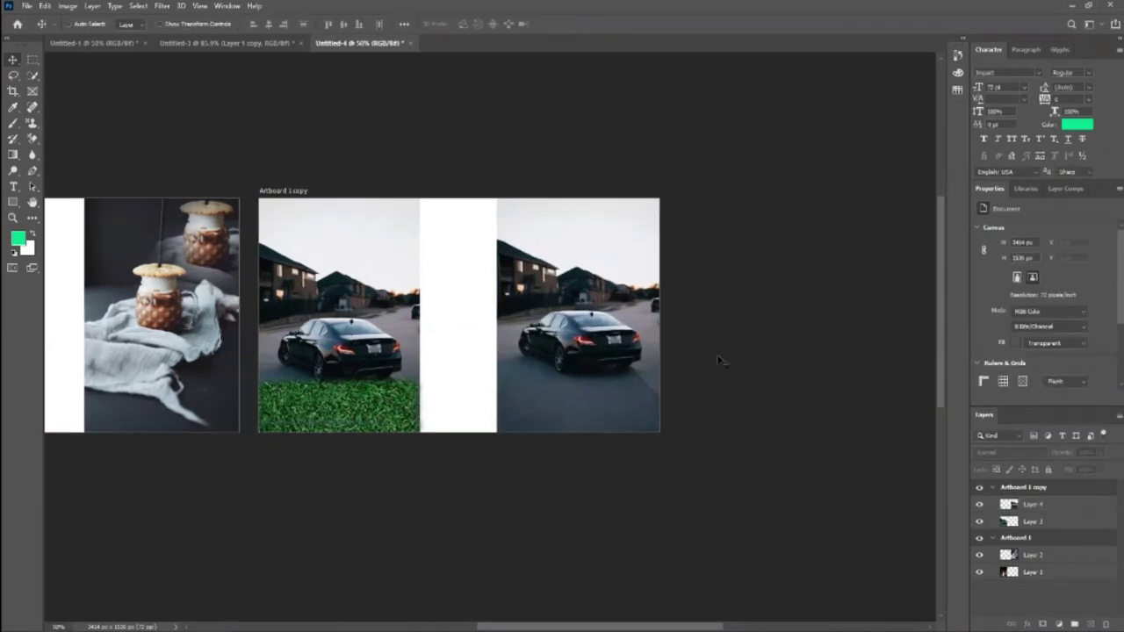
key("ctrl+plus")
key("ctrl+plus")
key("ctrl+plus")
key("ctrl+plus")
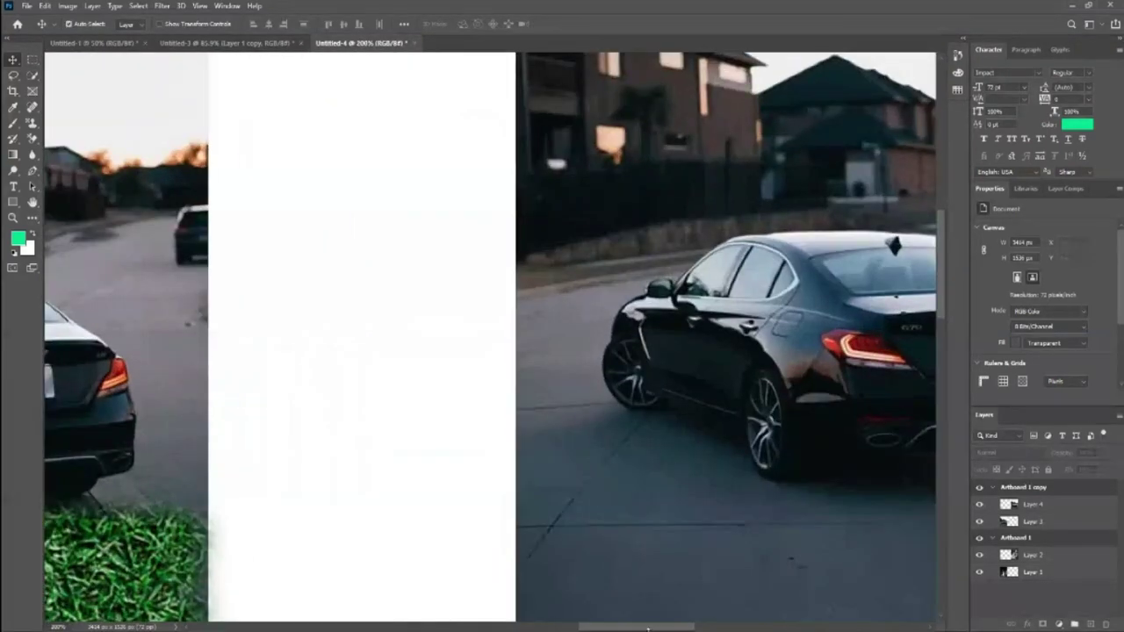
left_click_drag(651, 630, 699, 630)
scroll(439, 351, "down", 2)
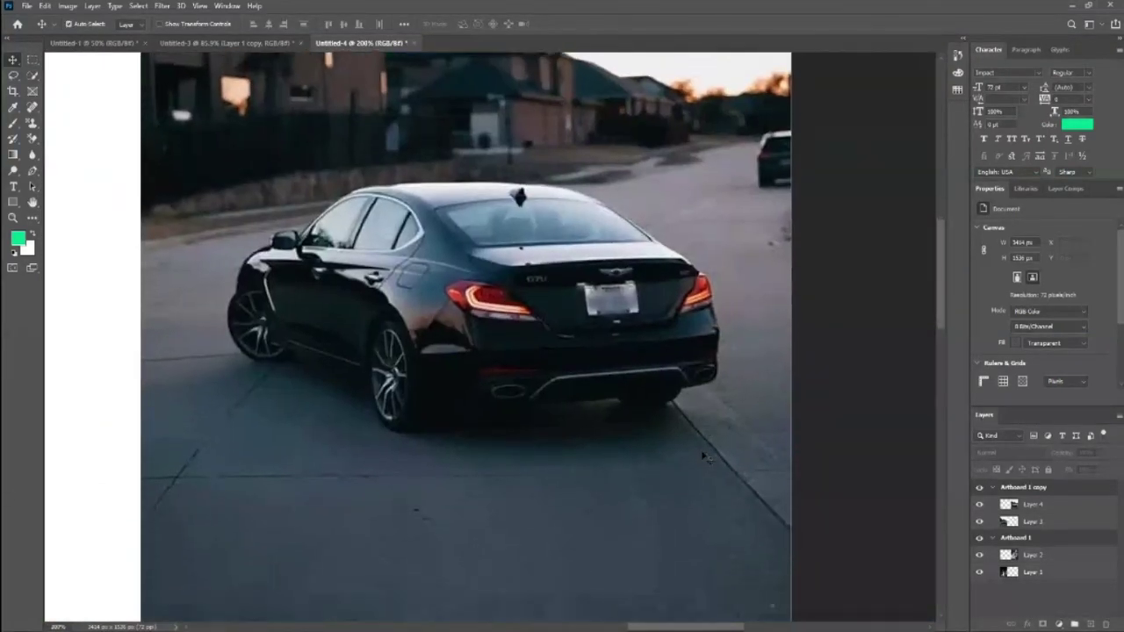
left_click(34, 127)
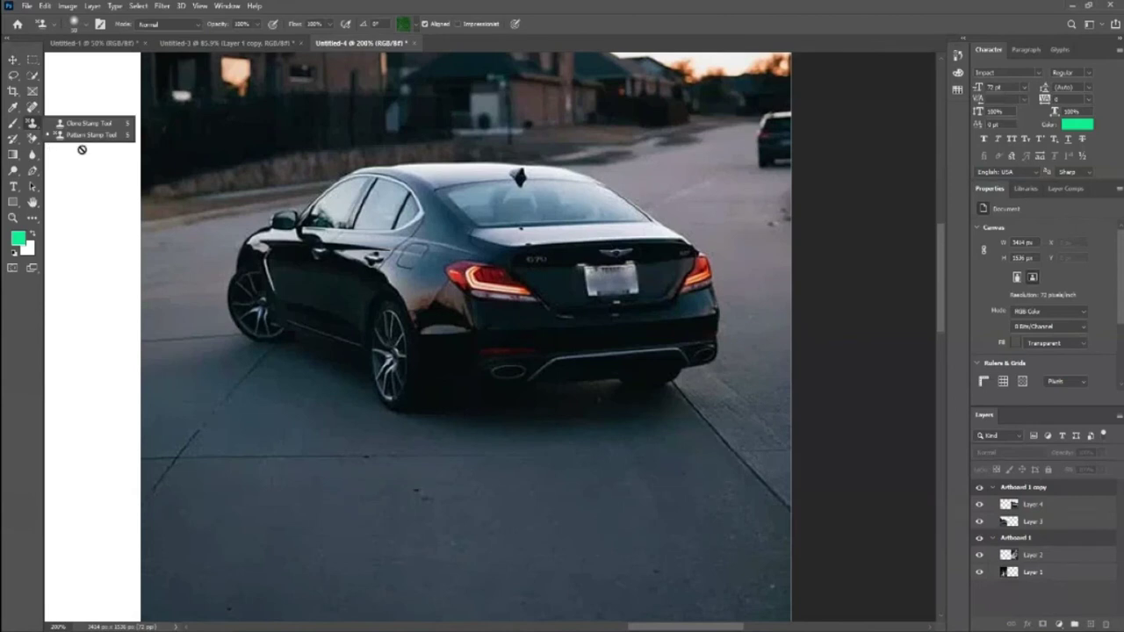
left_click(46, 143)
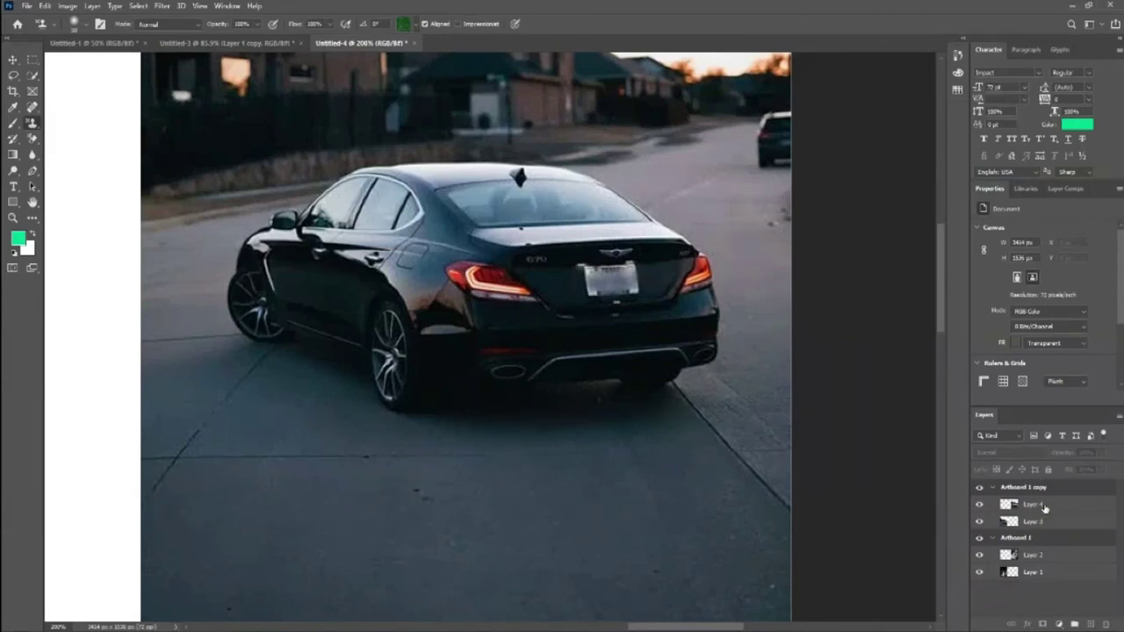
left_click(1044, 507)
key("ctrl+z")
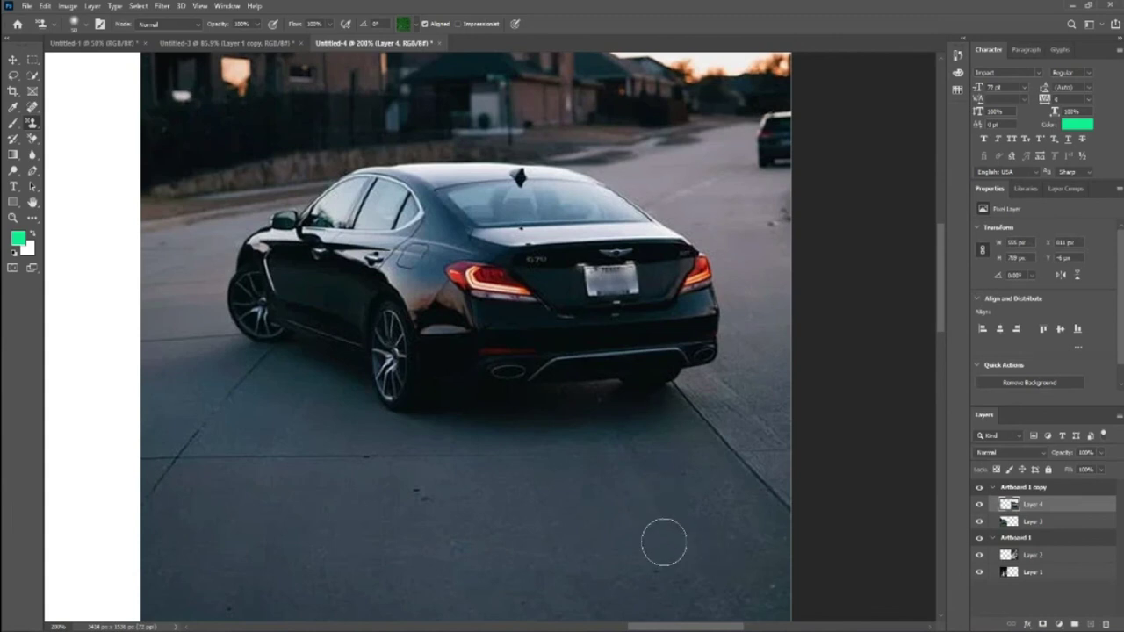
Choose the first pattern in the Trees group as the stamping pattern.
left_click(416, 26)
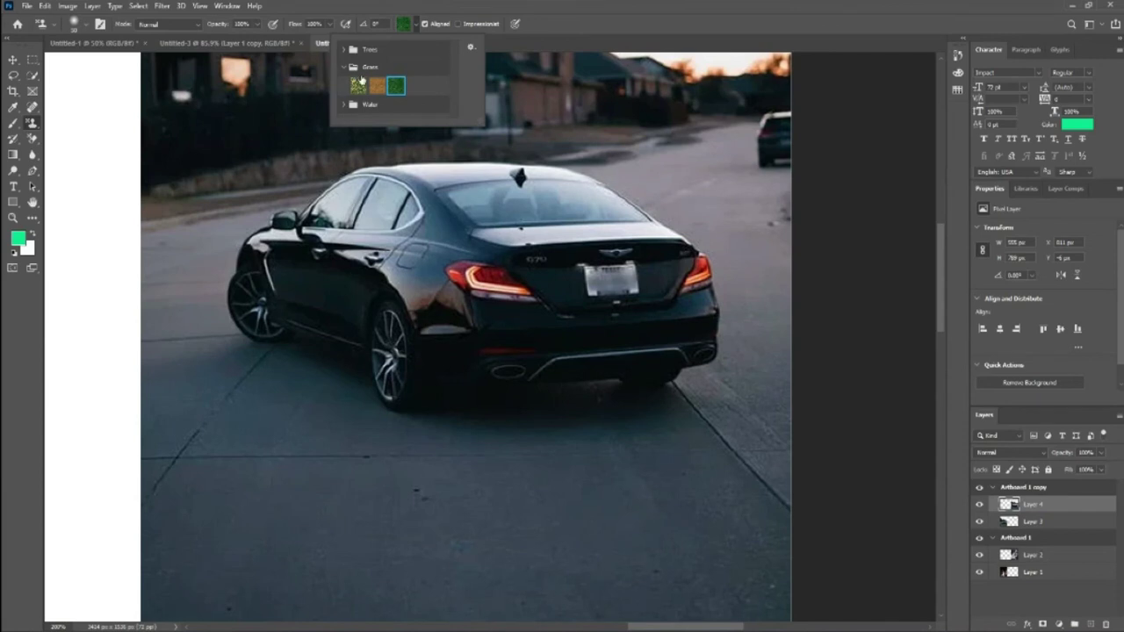
left_click(343, 105)
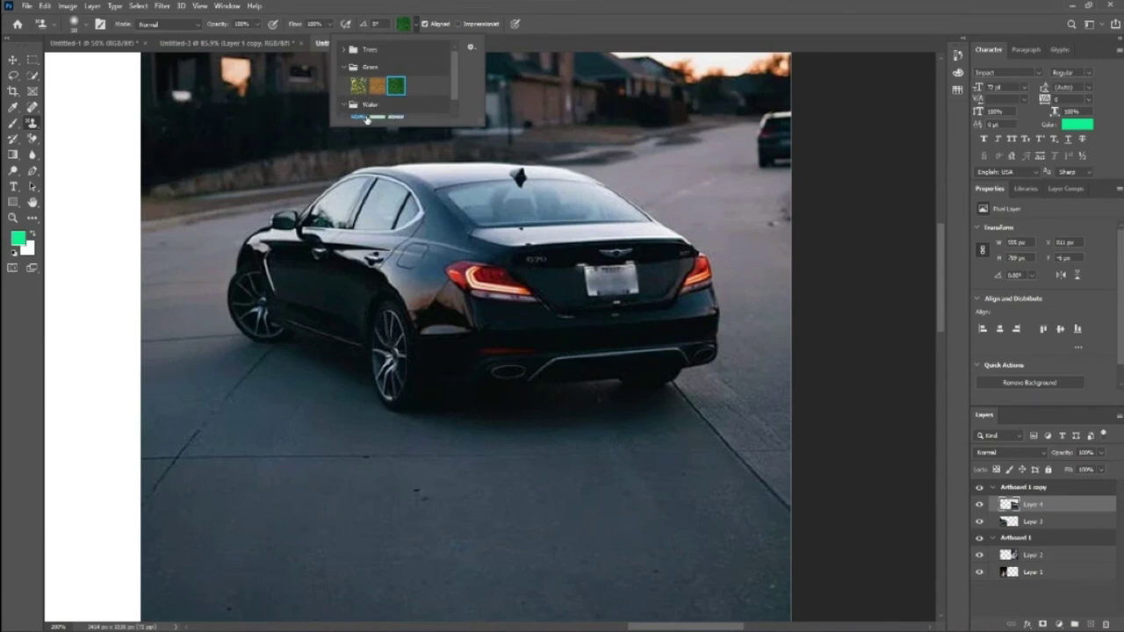
scroll(454, 92, "down", 2)
scroll(451, 78, "up", 2)
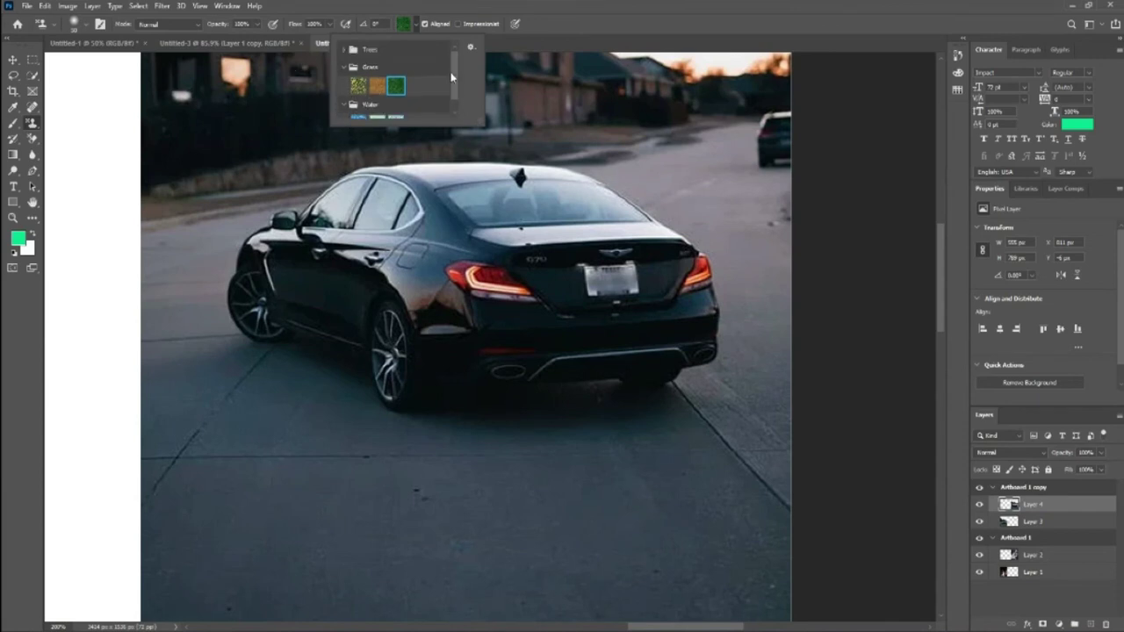
left_click(346, 50)
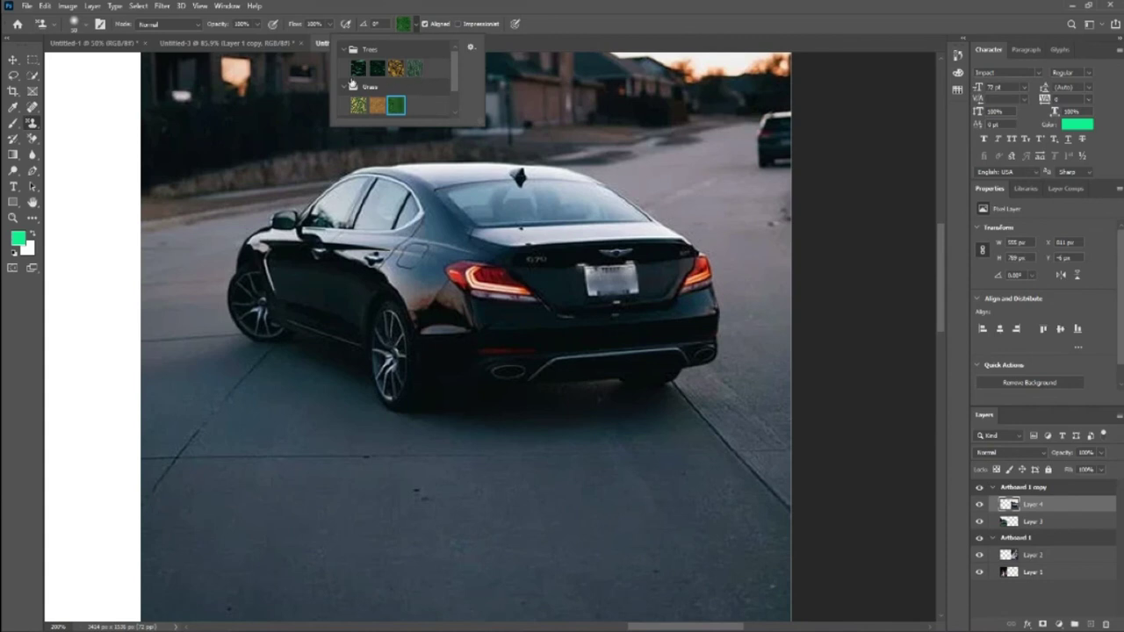
left_click(357, 69)
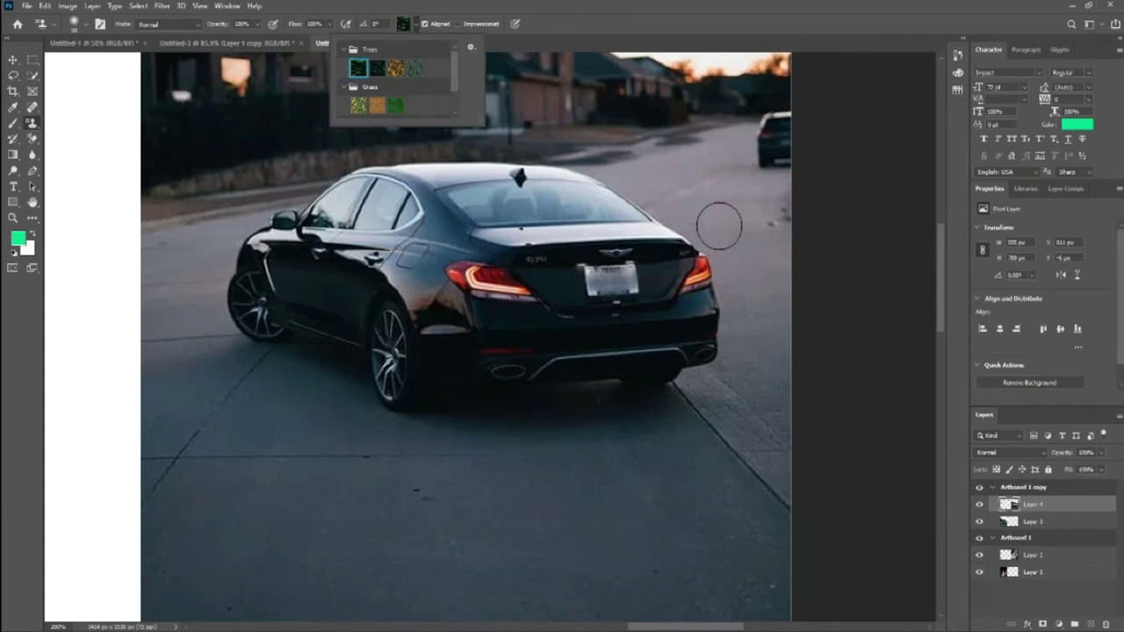
scroll(720, 226, "up", 2)
scroll(720, 226, "up", 3)
scroll(201, 220, "up", 3)
scroll(226, 206, "up", 3)
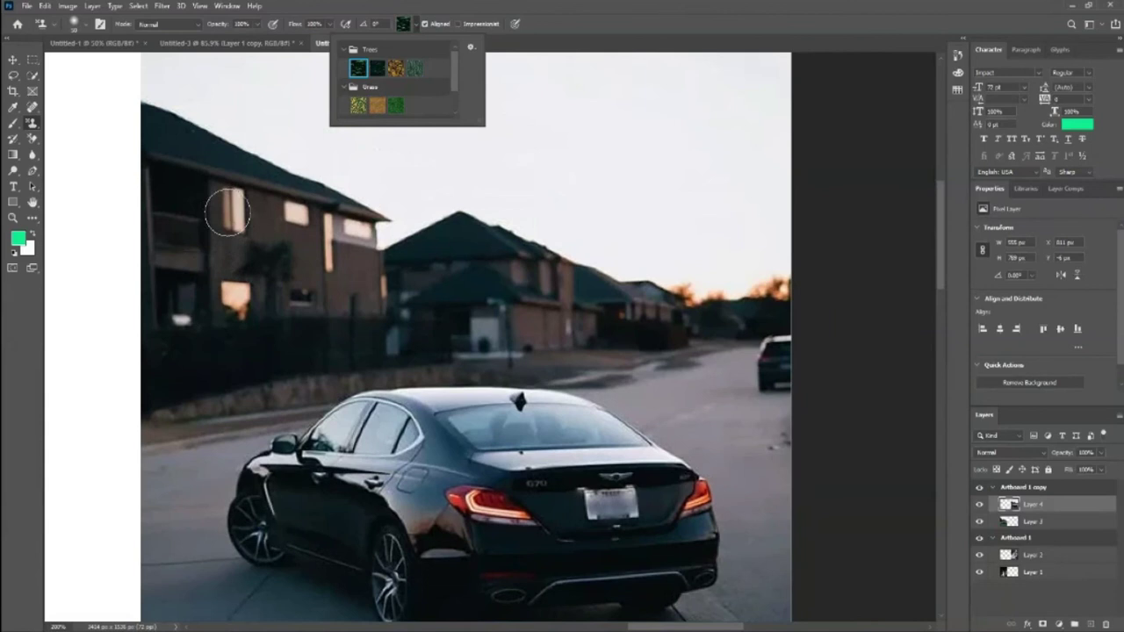
scroll(238, 194, "up", 3)
Stamp the leaf pattern over the left house and down the photo's left side.
mouse_move(221, 170)
left_mouse_down()
mouse_move(227, 457)
mouse_move(214, 316)
mouse_move(245, 117)
mouse_move(277, 369)
left_mouse_up()
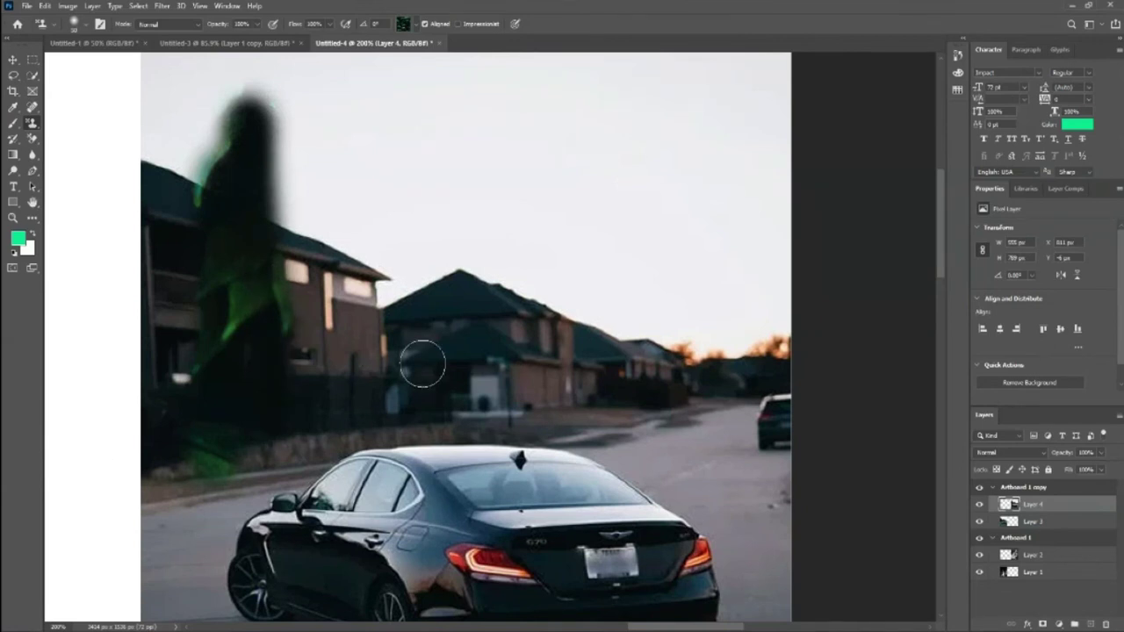
scroll(422, 364, "up", 3)
scroll(421, 364, "up", 2)
left_click_drag(196, 170, 188, 478)
left_click_drag(246, 161, 206, 290)
left_click_drag(156, 154, 158, 439)
mouse_move(200, 134)
left_mouse_down()
mouse_move(311, 126)
mouse_move(271, 238)
mouse_move(297, 465)
left_mouse_up()
mouse_move(315, 136)
left_mouse_down()
mouse_move(296, 377)
mouse_move(302, 470)
mouse_move(334, 219)
mouse_move(341, 446)
mouse_move(365, 505)
left_mouse_up()
scroll(509, 294, "down", 1)
scroll(365, 163, "up", 2)
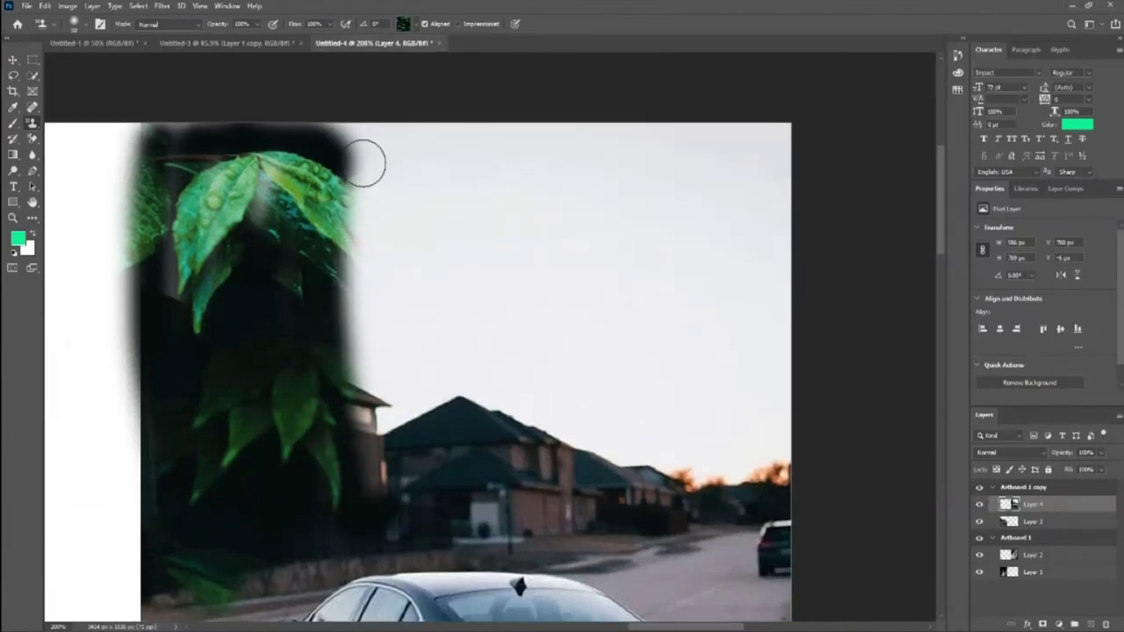
left_click_drag(365, 163, 395, 527)
left_click_drag(388, 268, 351, 386)
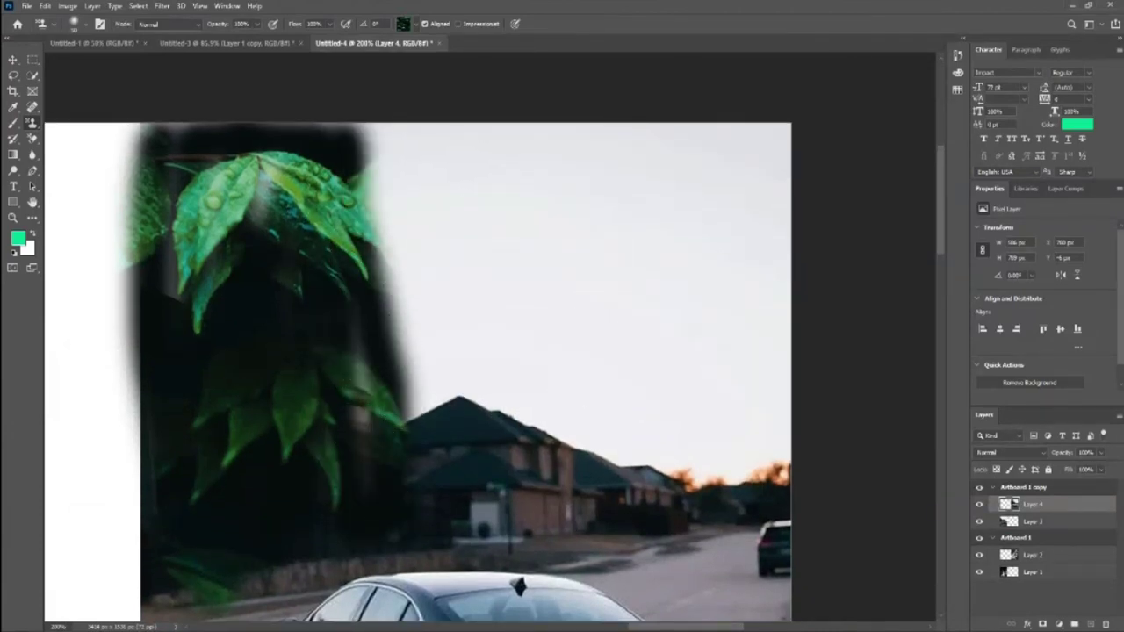
Extend the leaves across the sky and houses above the car, then zoom out.
left_click_drag(380, 145, 411, 412)
left_click_drag(403, 164, 414, 412)
left_click_drag(413, 145, 425, 412)
mouse_move(428, 138)
left_mouse_down()
mouse_move(461, 426)
mouse_move(474, 254)
mouse_move(480, 320)
mouse_move(514, 140)
mouse_move(465, 237)
mouse_move(448, 150)
left_mouse_up()
mouse_move(481, 386)
left_mouse_down()
mouse_move(516, 369)
mouse_move(556, 381)
mouse_move(564, 368)
mouse_move(596, 421)
mouse_move(673, 474)
mouse_move(708, 439)
mouse_move(692, 420)
left_mouse_up()
mouse_move(718, 373)
left_mouse_down()
mouse_move(634, 377)
mouse_move(627, 301)
mouse_move(706, 267)
mouse_move(755, 290)
mouse_move(668, 202)
mouse_move(650, 158)
mouse_move(823, 277)
mouse_move(702, 166)
mouse_move(772, 167)
mouse_move(702, 140)
mouse_move(527, 132)
mouse_move(141, 140)
mouse_move(176, 280)
mouse_move(734, 546)
mouse_move(597, 377)
mouse_move(632, 483)
mouse_move(526, 470)
left_mouse_up()
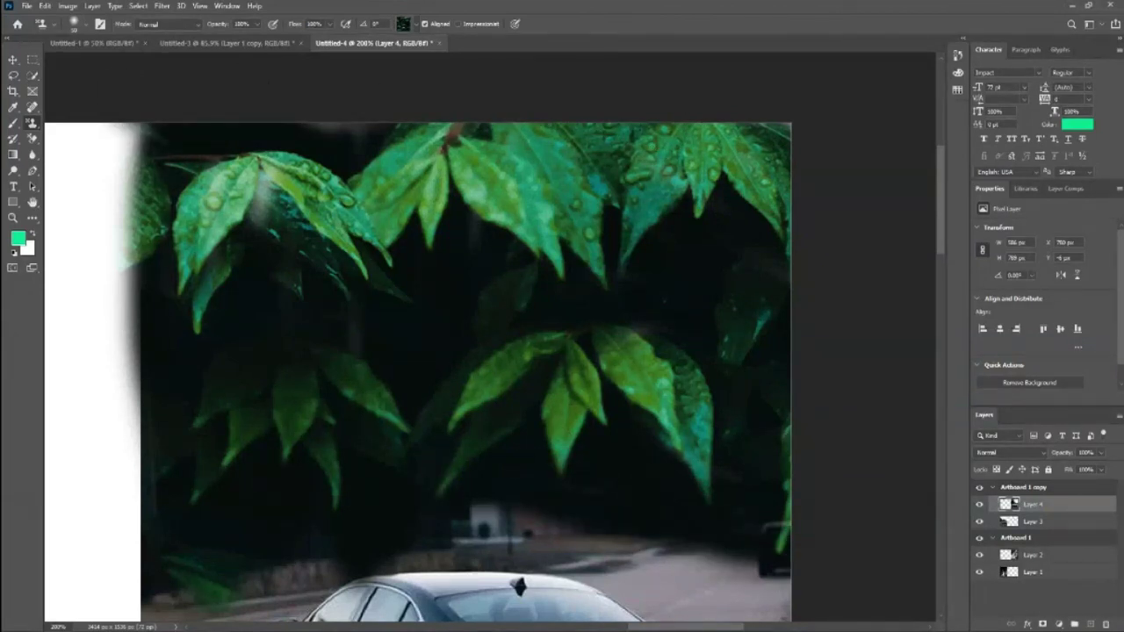
mouse_move(492, 531)
left_mouse_down()
mouse_move(707, 587)
mouse_move(763, 575)
mouse_move(663, 553)
left_mouse_up()
scroll(715, 461, "down", 3)
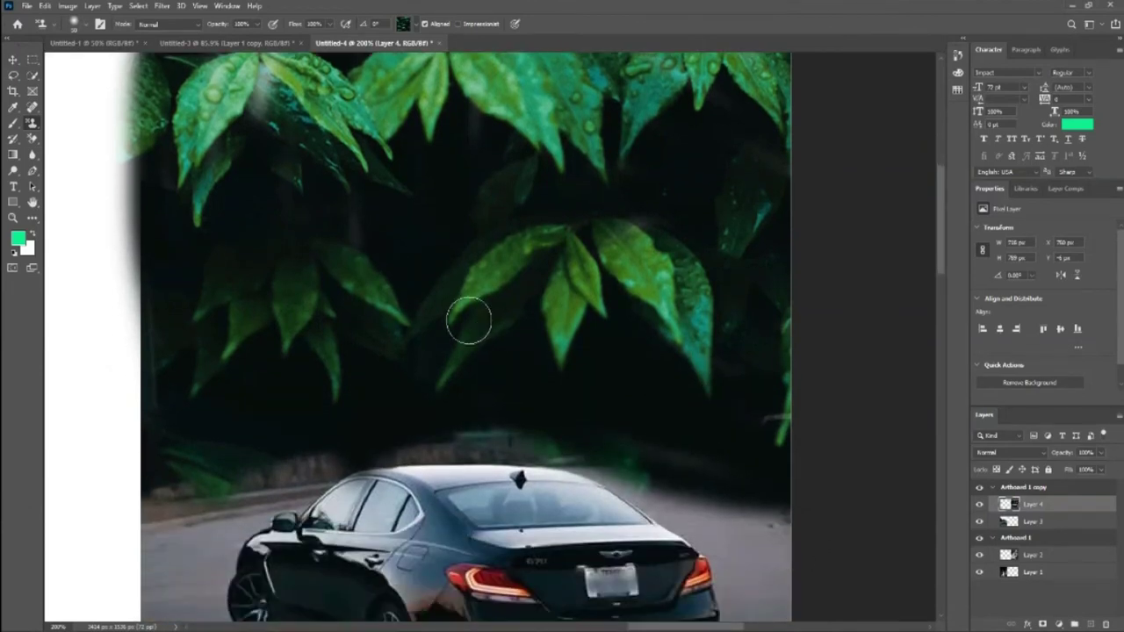
key("ctrl+minus")
key("ctrl+minus")
key("ctrl+minus")
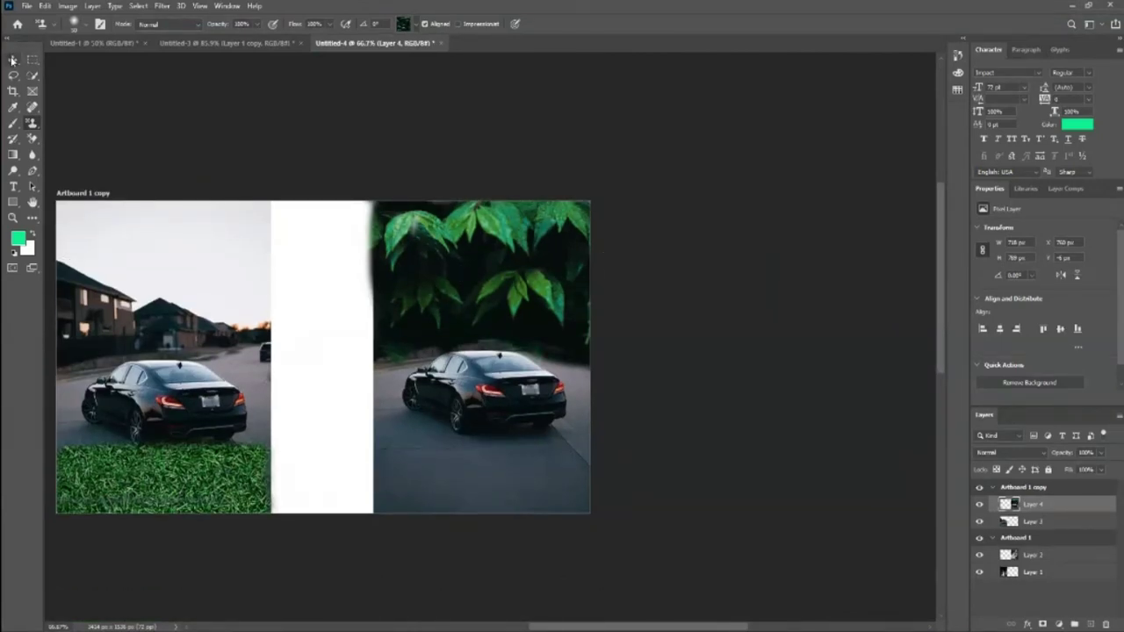
Return to the Pattern Stamp tool with the first Water pattern selected.
key("v")
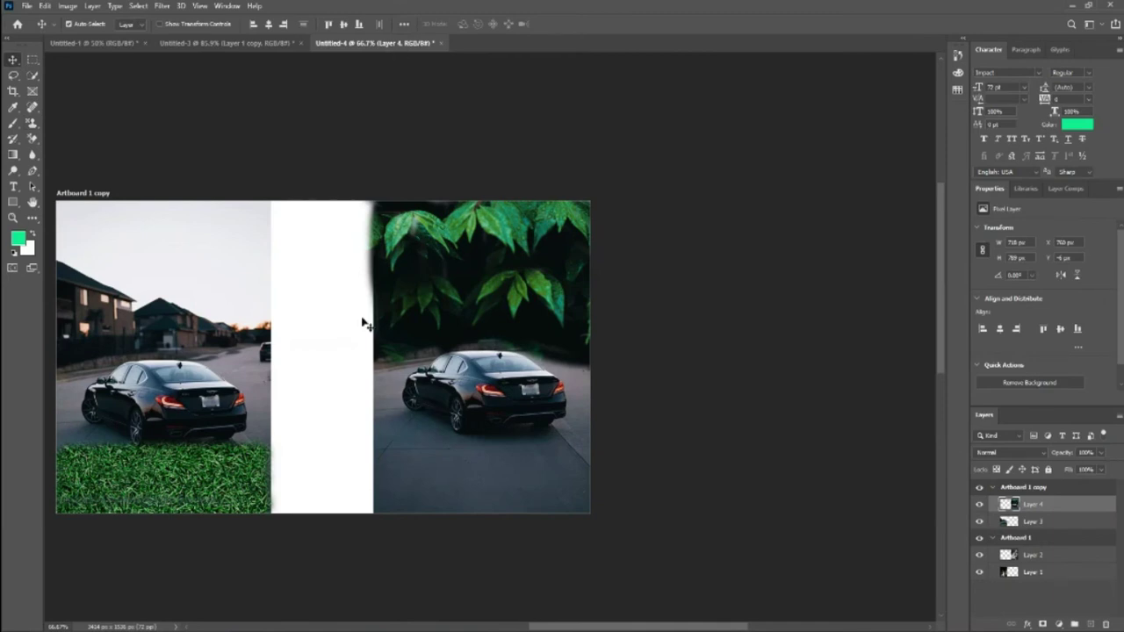
left_click(32, 124)
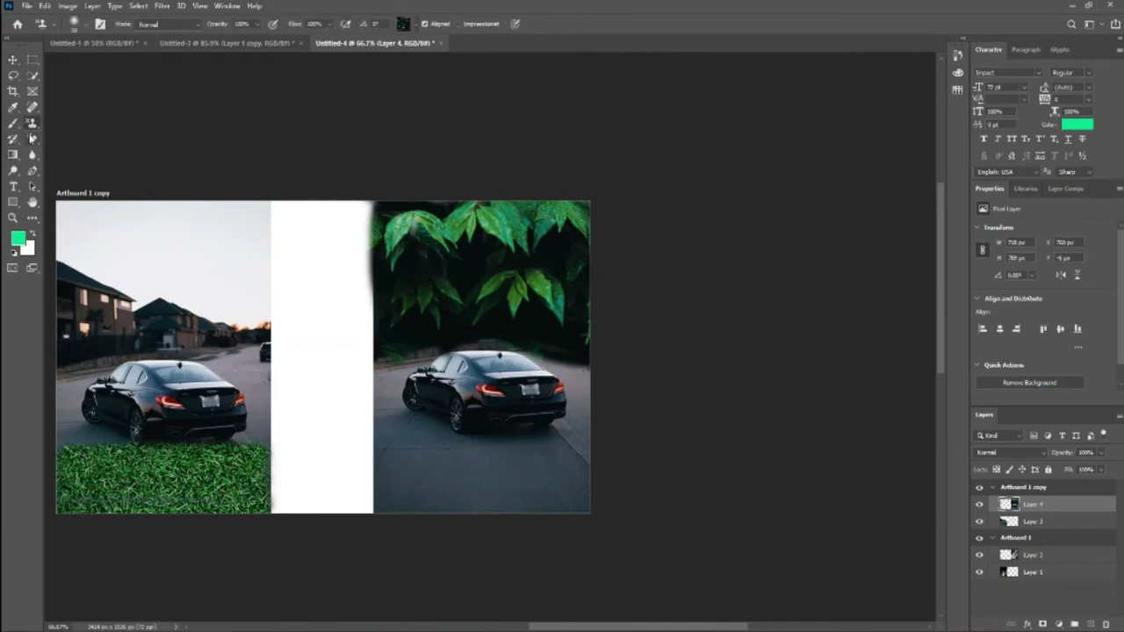
left_click(419, 29)
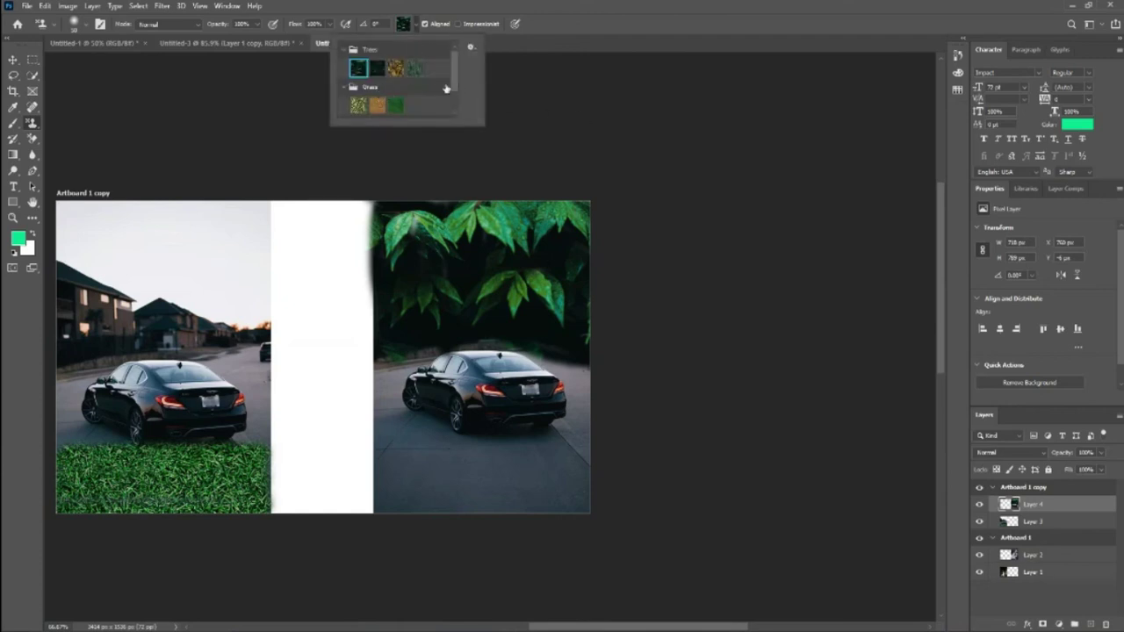
left_click_drag(454, 82, 454, 104)
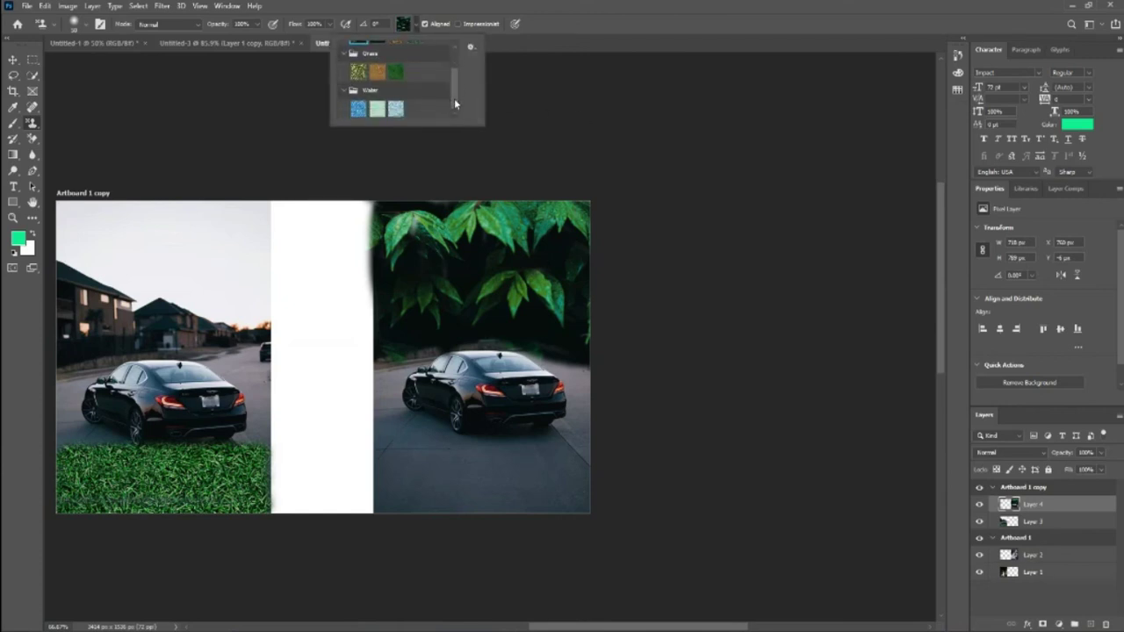
left_click(358, 110)
Paint blue water tiles across the road below the right car.
mouse_move(395, 480)
left_mouse_down()
mouse_move(439, 500)
mouse_move(429, 500)
left_mouse_up()
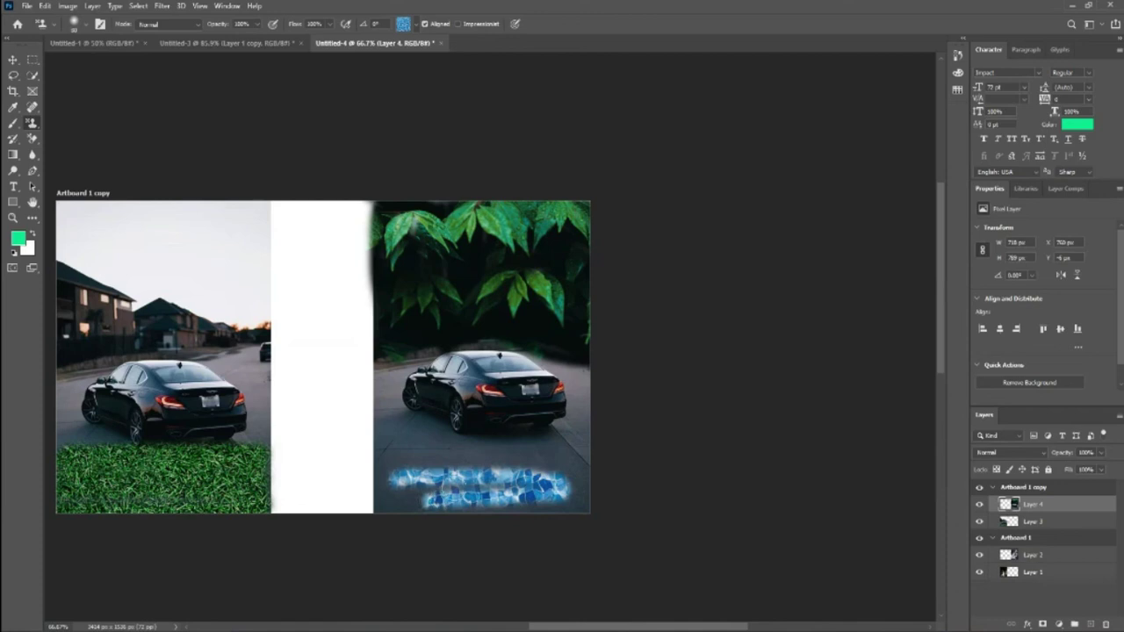
mouse_move(389, 459)
left_mouse_down()
mouse_move(381, 464)
mouse_move(589, 452)
mouse_move(585, 477)
mouse_move(519, 501)
mouse_move(391, 509)
mouse_move(373, 483)
mouse_move(412, 439)
mouse_move(582, 451)
mouse_move(594, 489)
mouse_move(439, 514)
mouse_move(429, 542)
left_mouse_up()
scroll(430, 541, "up", 2)
scroll(717, 422, "down", 3)
scroll(717, 421, "up", 1)
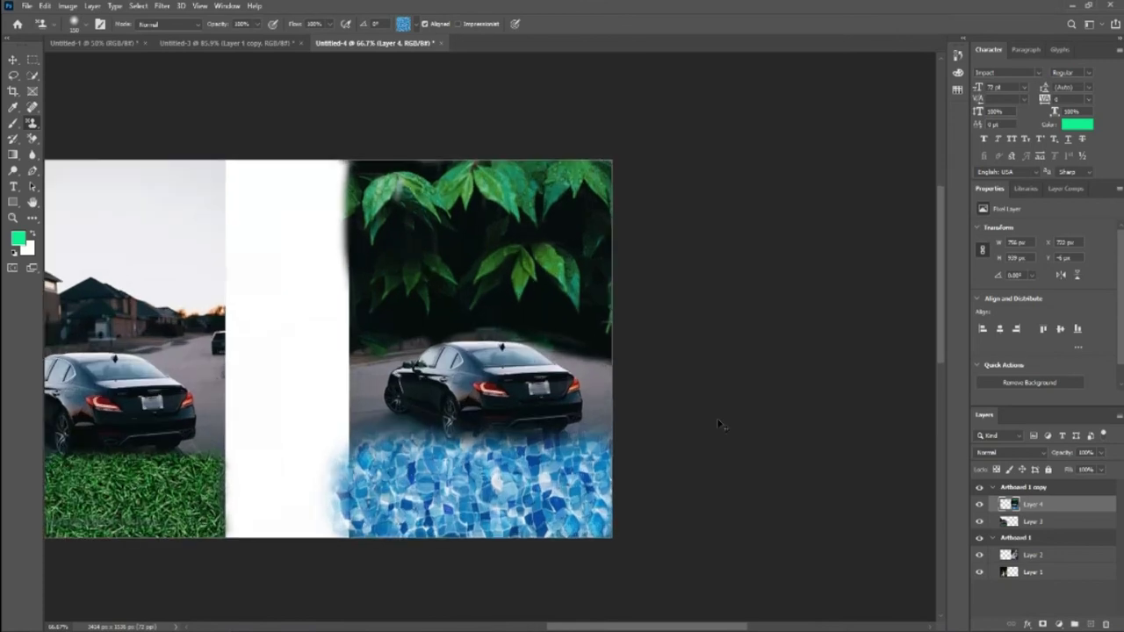
scroll(729, 417, "up", 1)
scroll(772, 408, "up", 2)
Fill the white strip between the two car photos with blue water tiles.
key("ctrl+minus")
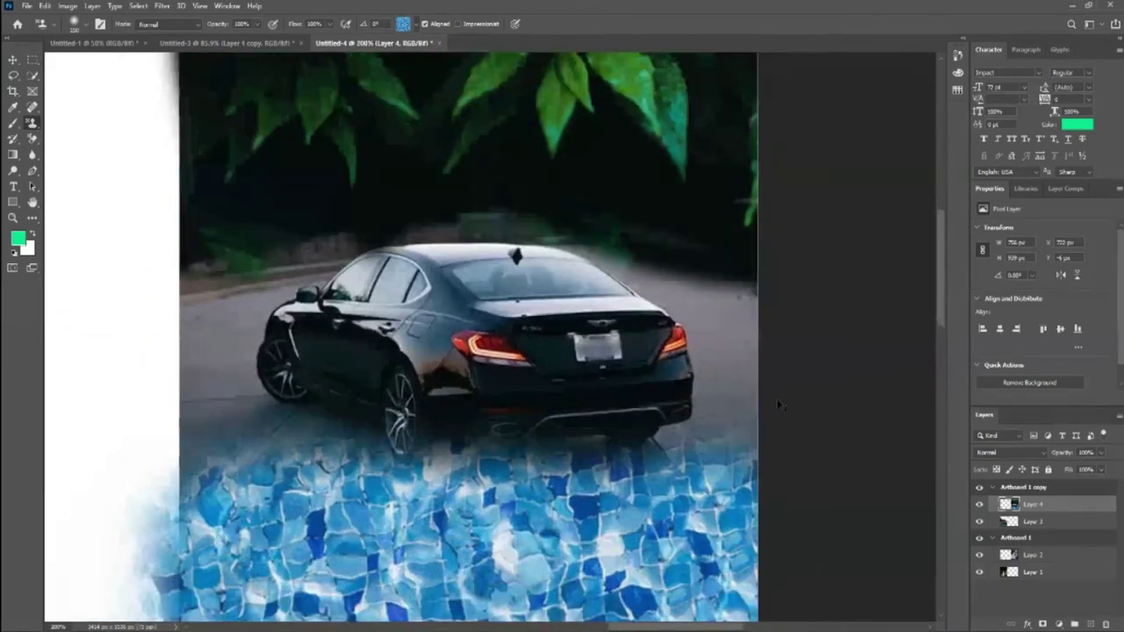
key("ctrl+minus")
key("ctrl+minus")
mouse_move(389, 444)
left_mouse_down()
mouse_move(364, 435)
mouse_move(290, 446)
left_mouse_up()
mouse_move(386, 406)
left_mouse_down()
mouse_move(288, 424)
mouse_move(316, 403)
mouse_move(301, 389)
mouse_move(345, 363)
mouse_move(347, 160)
mouse_move(344, 215)
mouse_move(293, 171)
mouse_move(289, 453)
left_mouse_up()
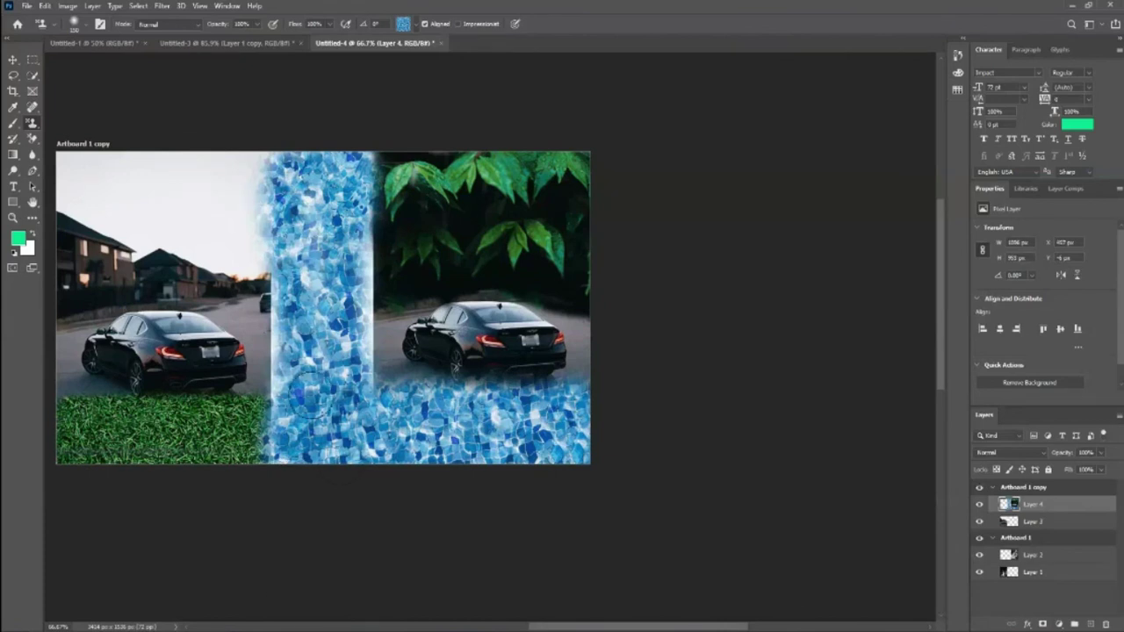
left_click_drag(364, 155, 373, 387)
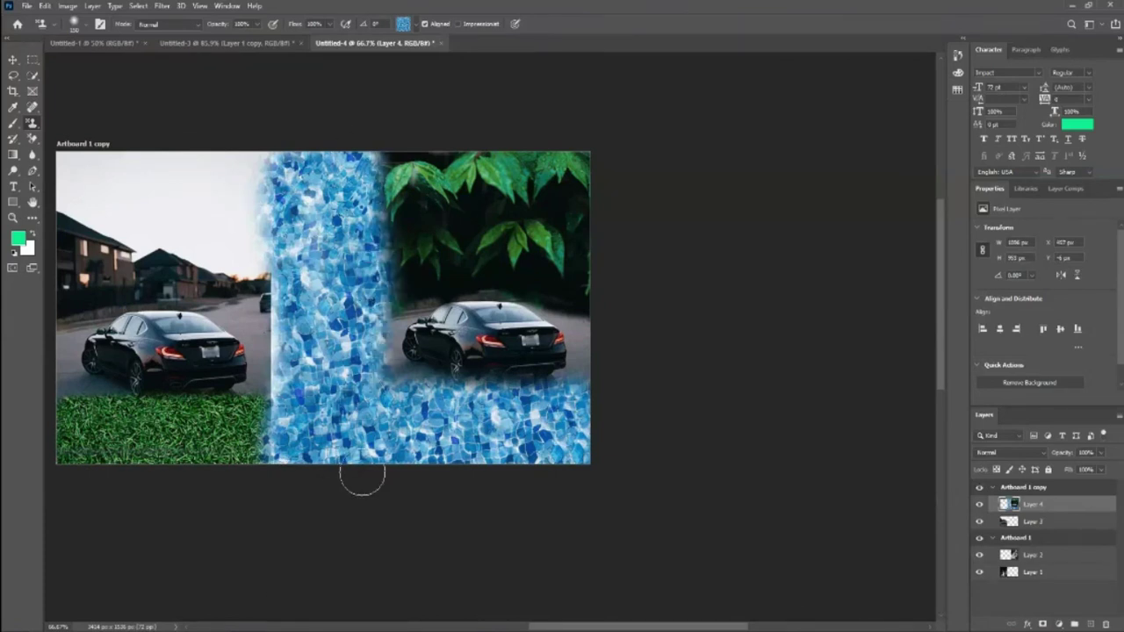
mouse_move(252, 198)
left_mouse_down()
mouse_move(254, 176)
mouse_move(250, 307)
mouse_move(263, 422)
left_mouse_up()
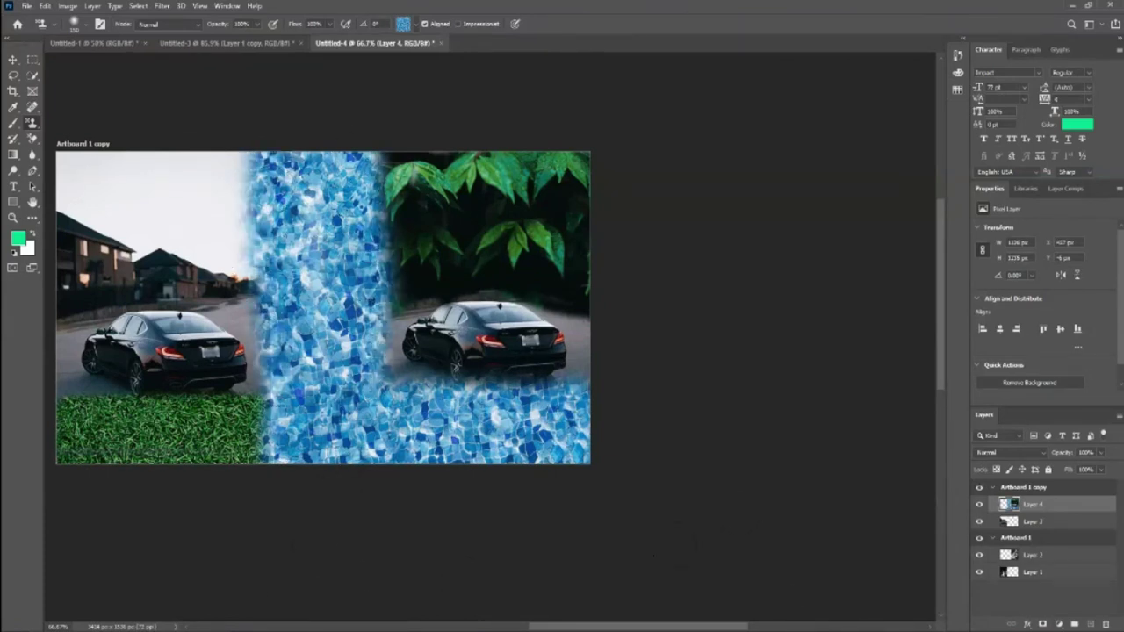
scroll(841, 468, "up", 1)
scroll(842, 468, "up", 2)
scroll(842, 468, "down", 2)
Pan to Artboard 1 and back, then show the Clone Stamp and Pattern Stamp choices.
mouse_move(671, 628)
left_mouse_down()
mouse_move(493, 629)
mouse_move(619, 629)
mouse_move(568, 629)
left_mouse_up()
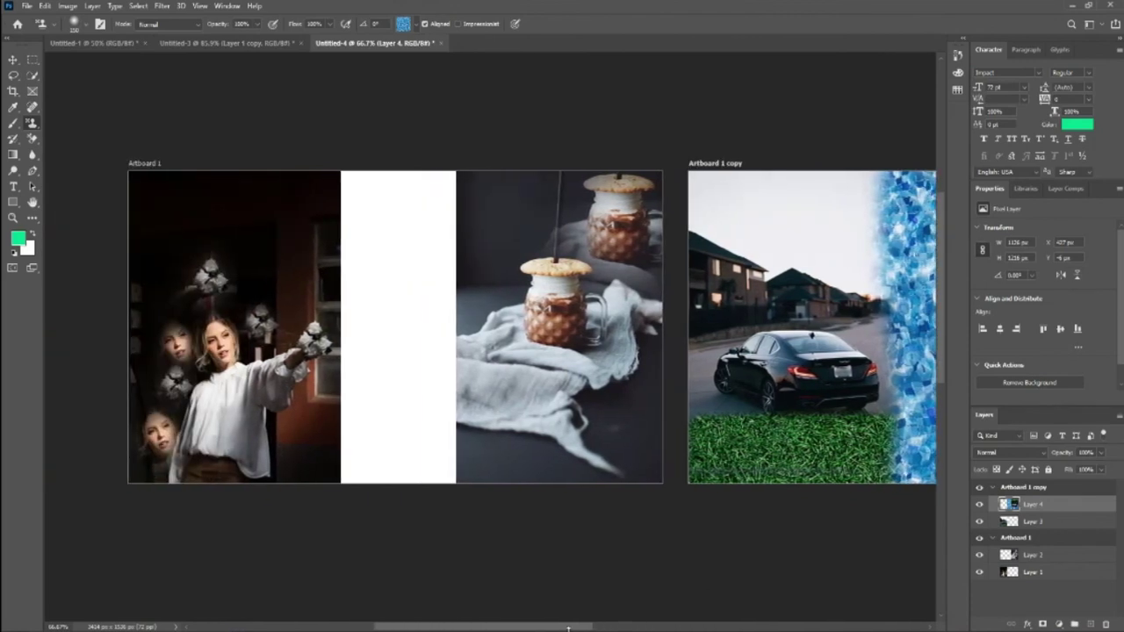
left_click_drag(576, 627, 655, 627)
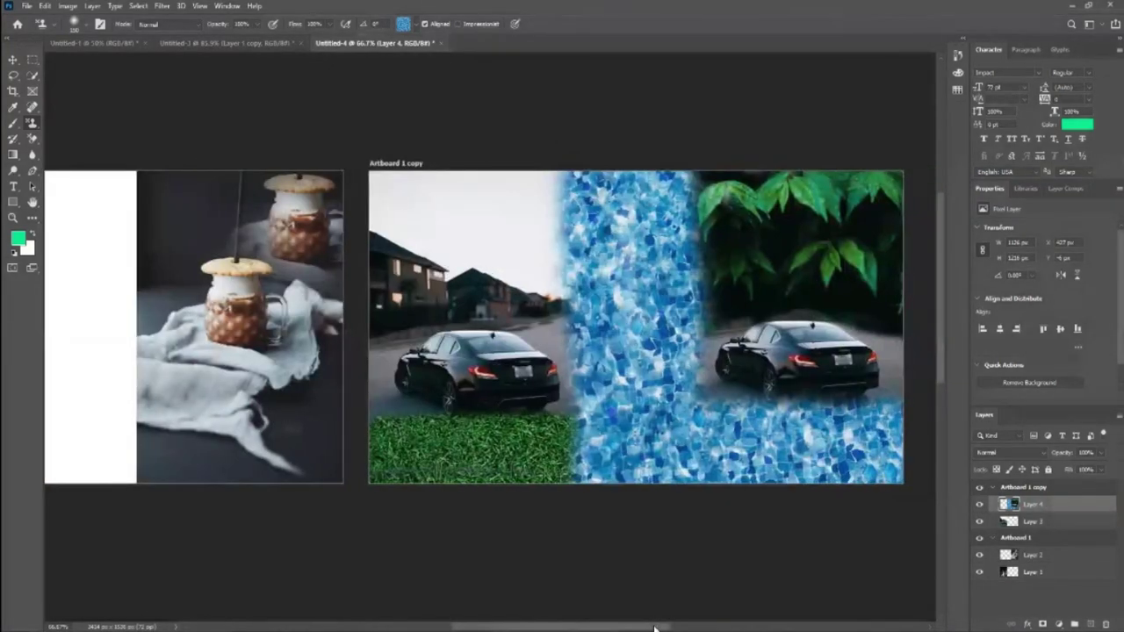
right_click(36, 126)
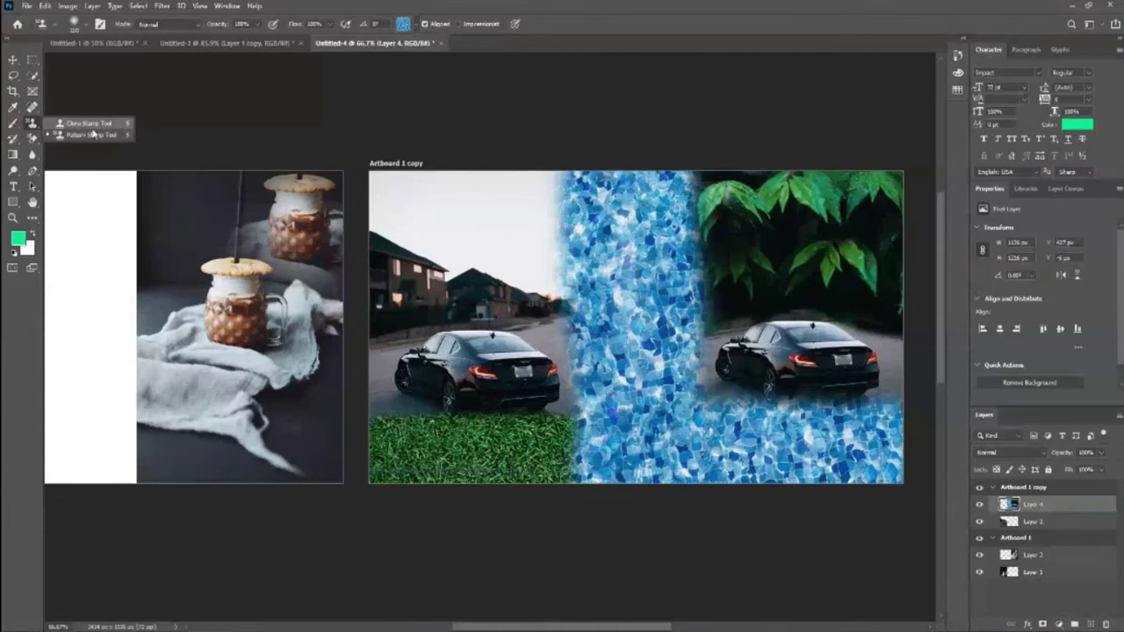